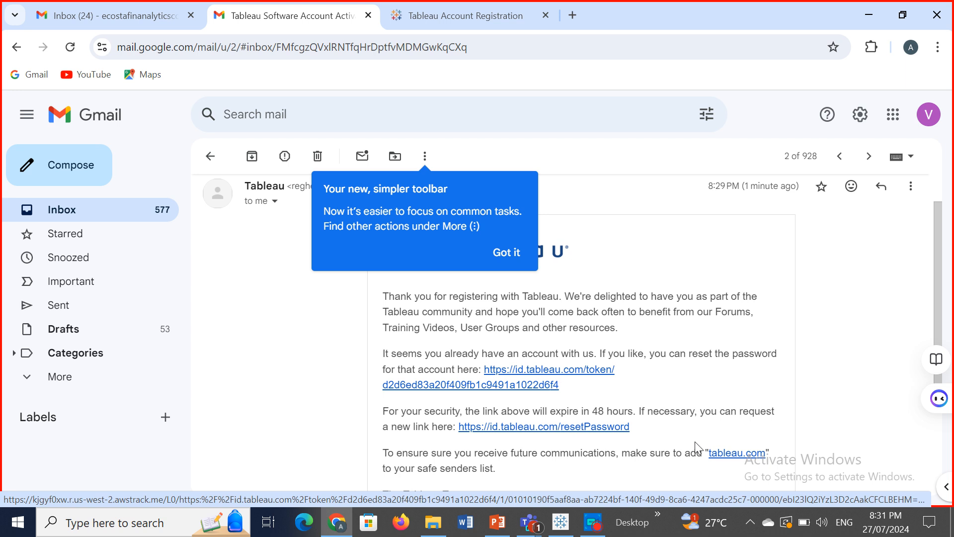
Step: Open the tableau.com link in the activation email, and return to the Tableau Account Registration page
click(722, 453)
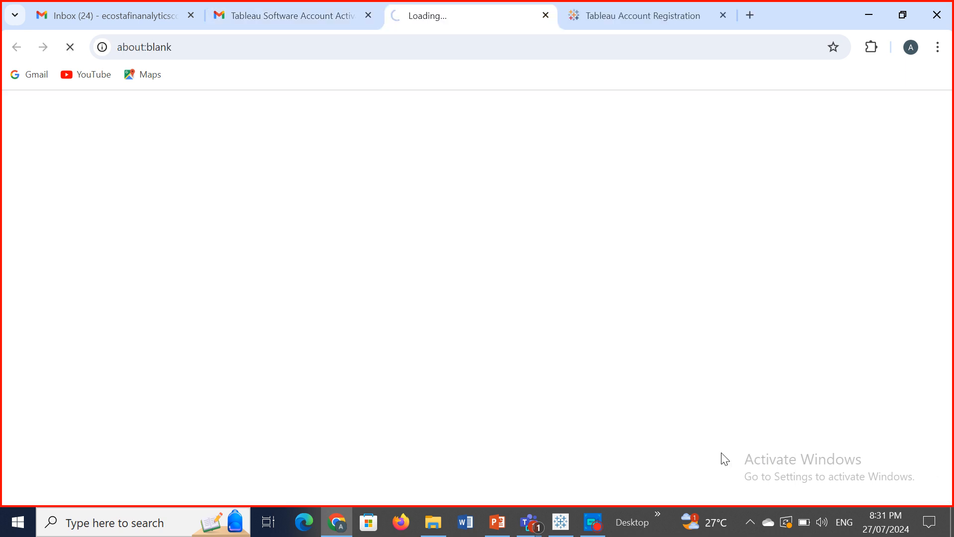
click(292, 15)
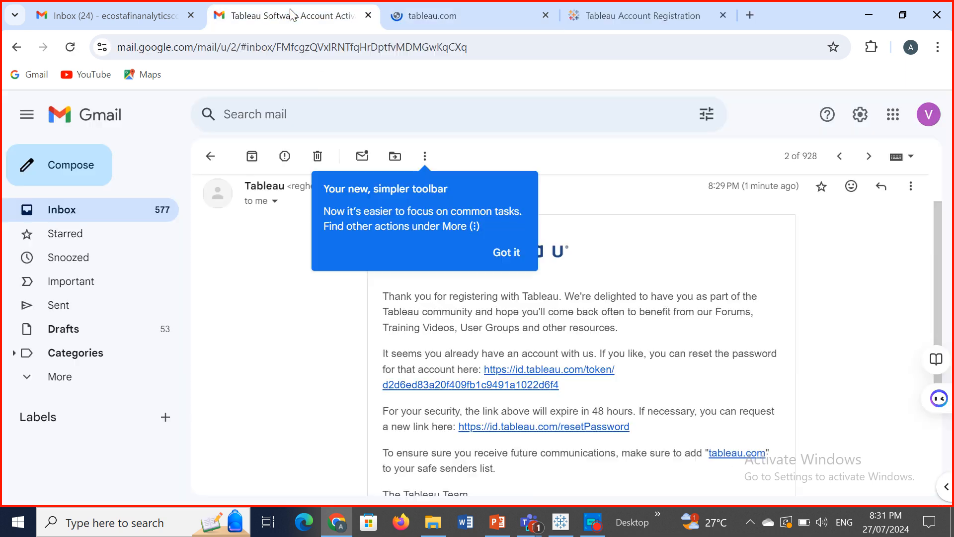
click(621, 19)
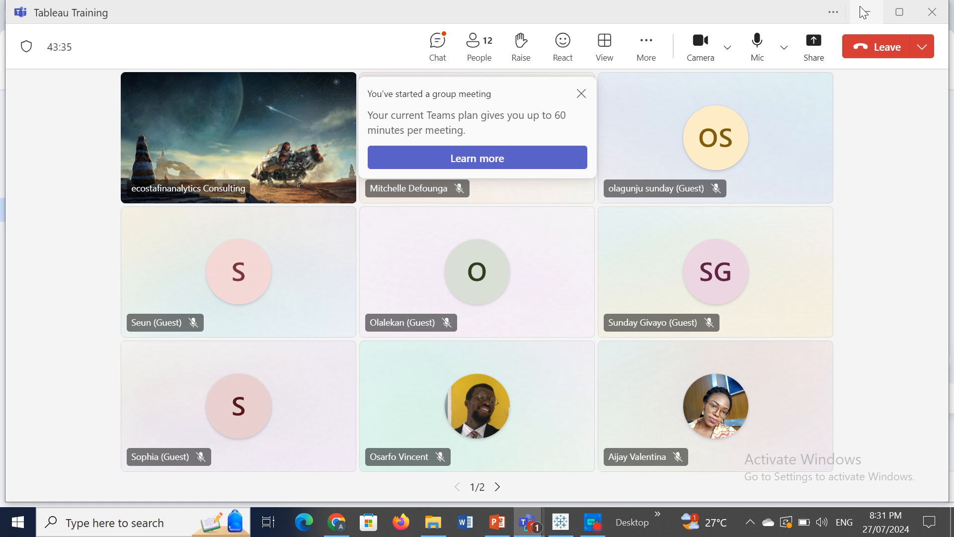
click(864, 12)
click(635, 10)
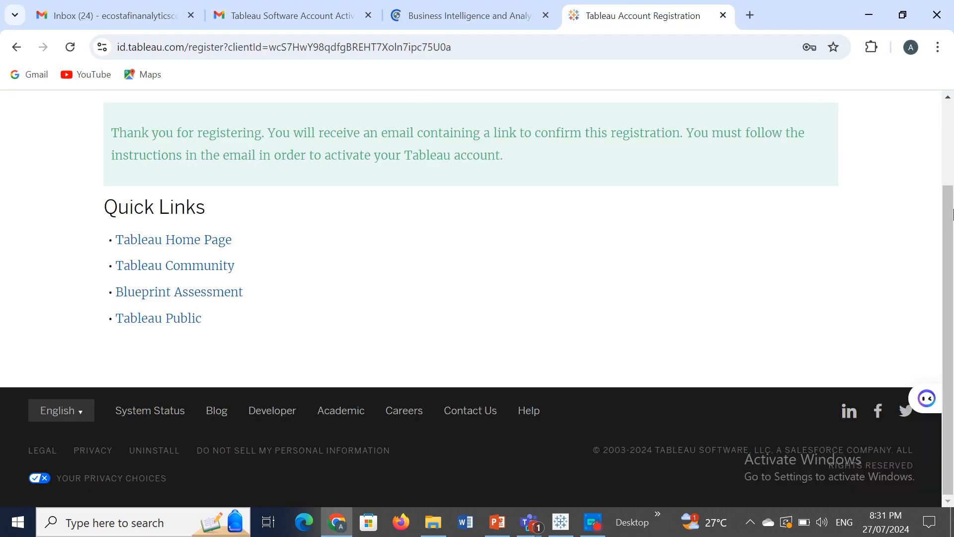
Step: Try to sign in to the Tableau account with the saved e-mail address and the account password
scroll(949, 213, up, 3)
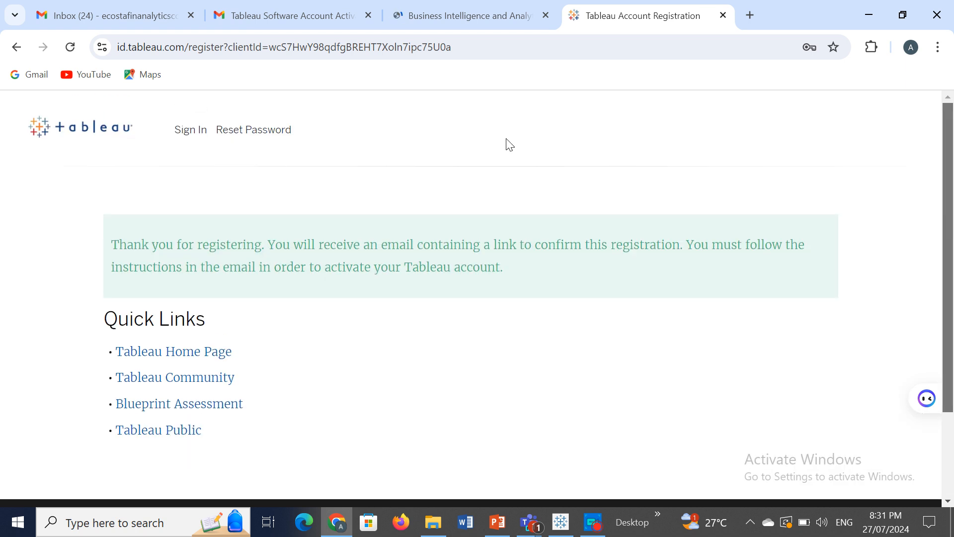
click(193, 138)
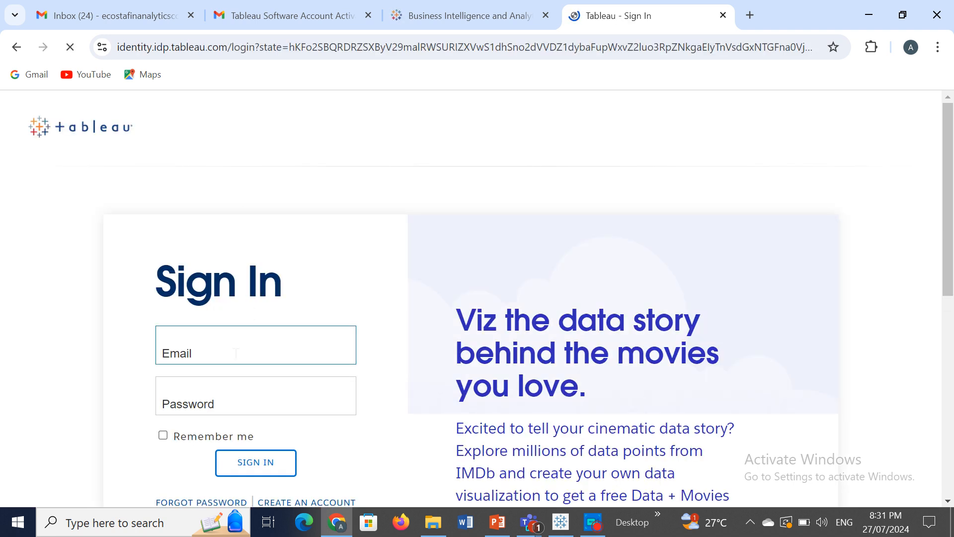
click(236, 354)
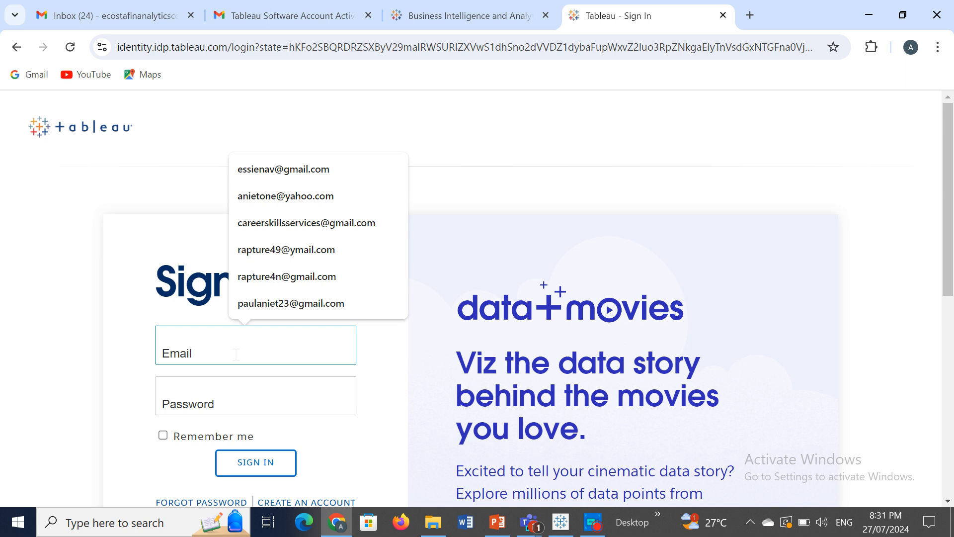
click(310, 276)
click(228, 401)
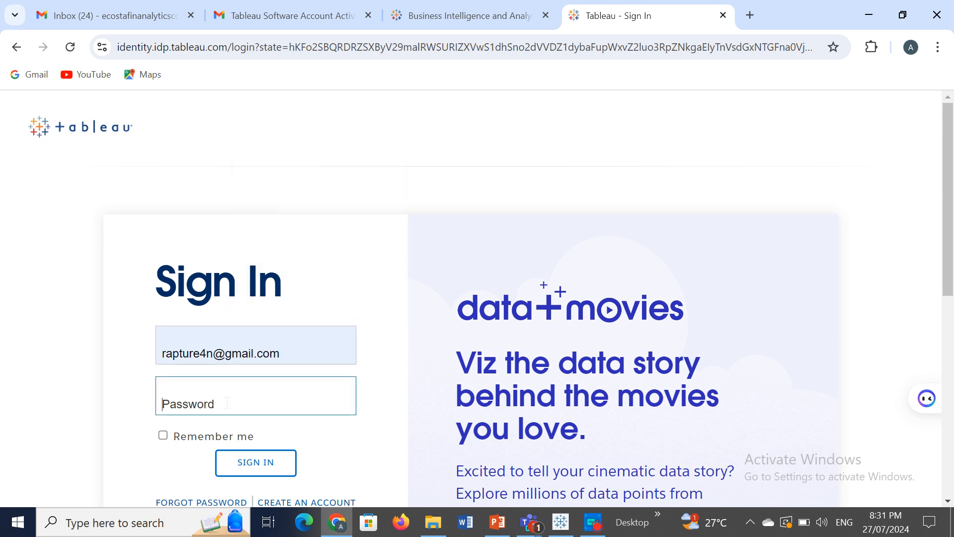
text(a)
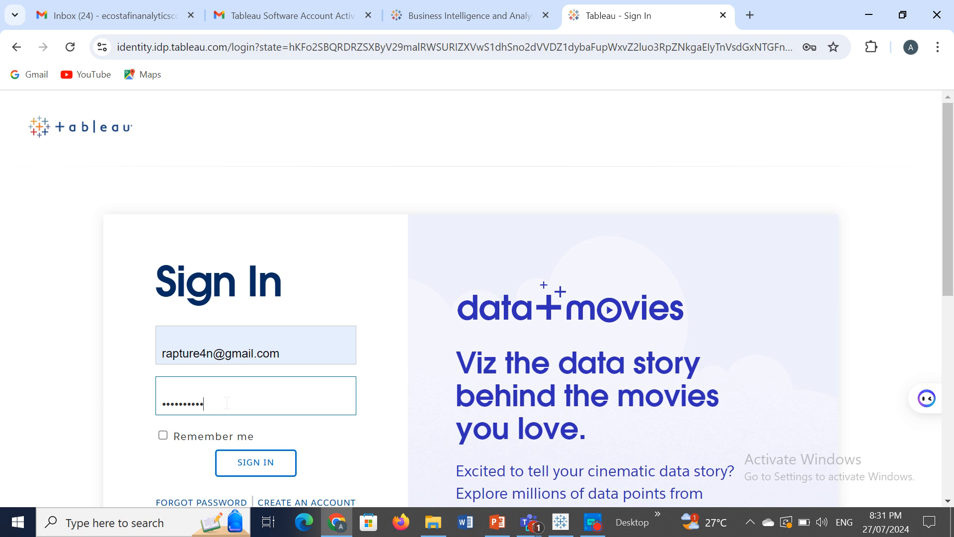
click(255, 462)
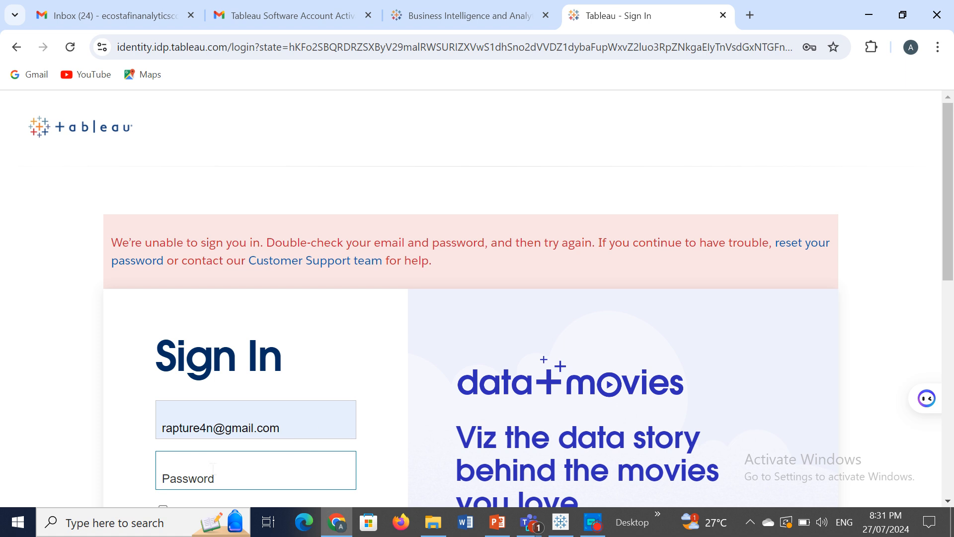
Step: Request a Tableau password reset email for the account's saved e-mail address through the forgotten-password page
scroll(322, 338, down, 3)
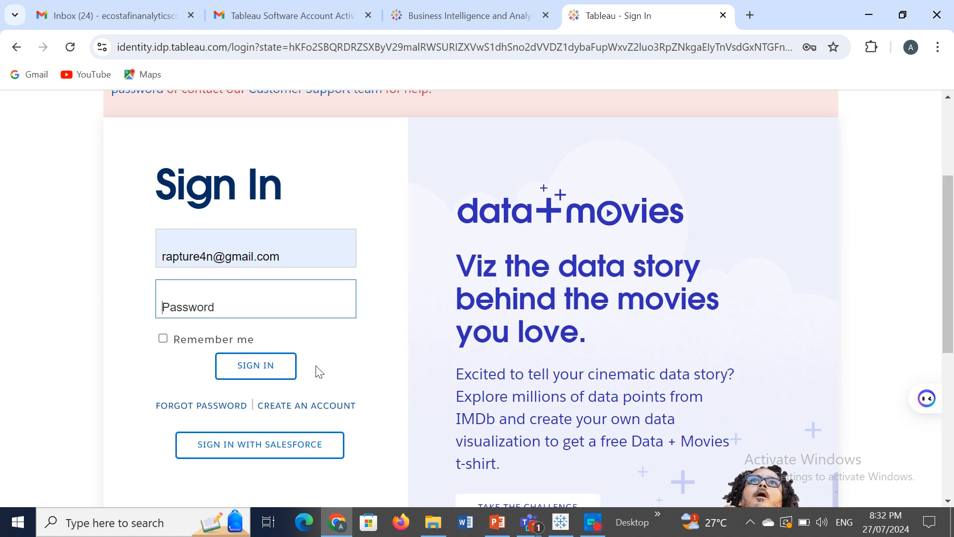
click(213, 407)
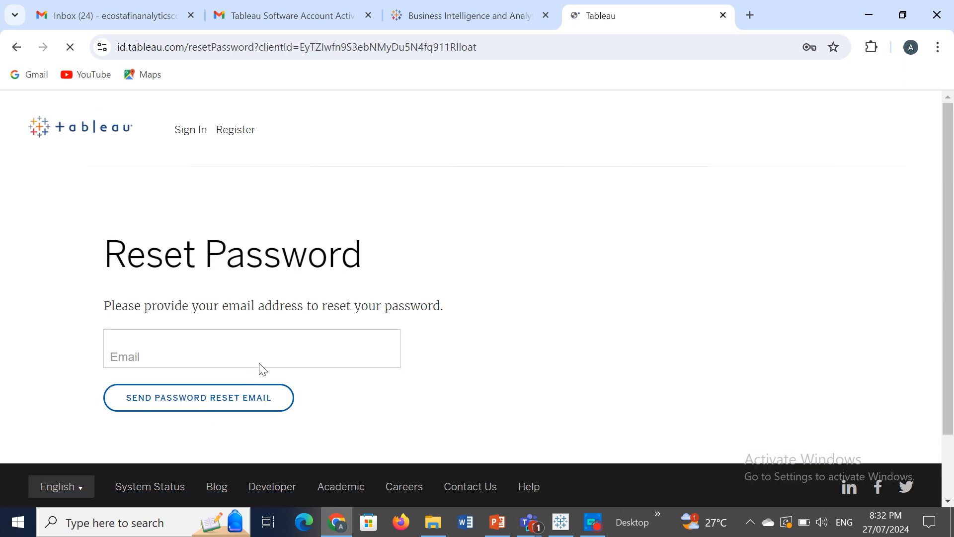
click(259, 363)
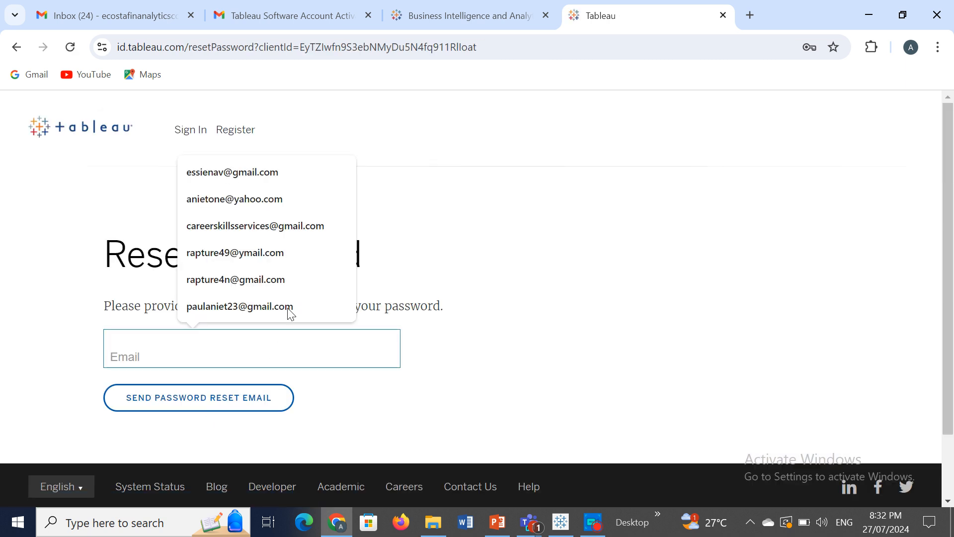
click(283, 280)
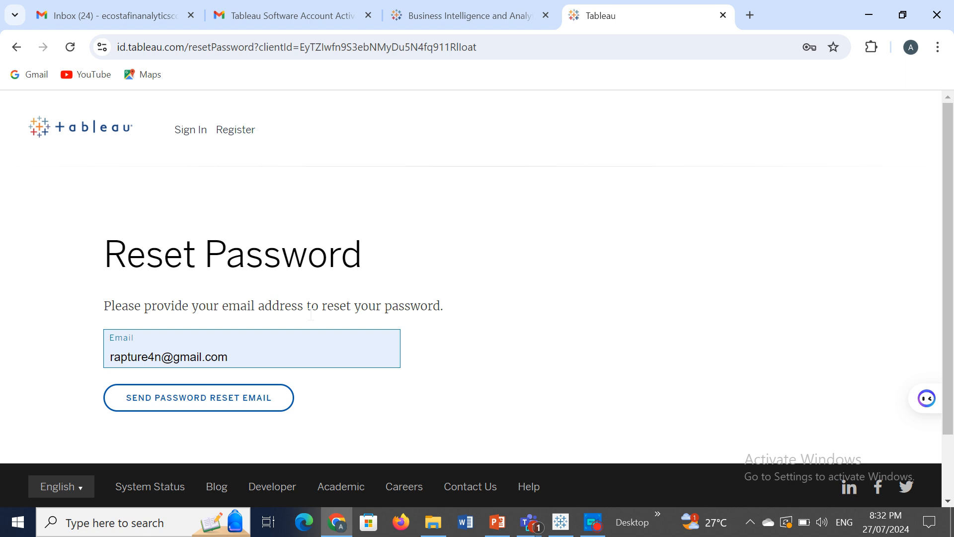
click(212, 398)
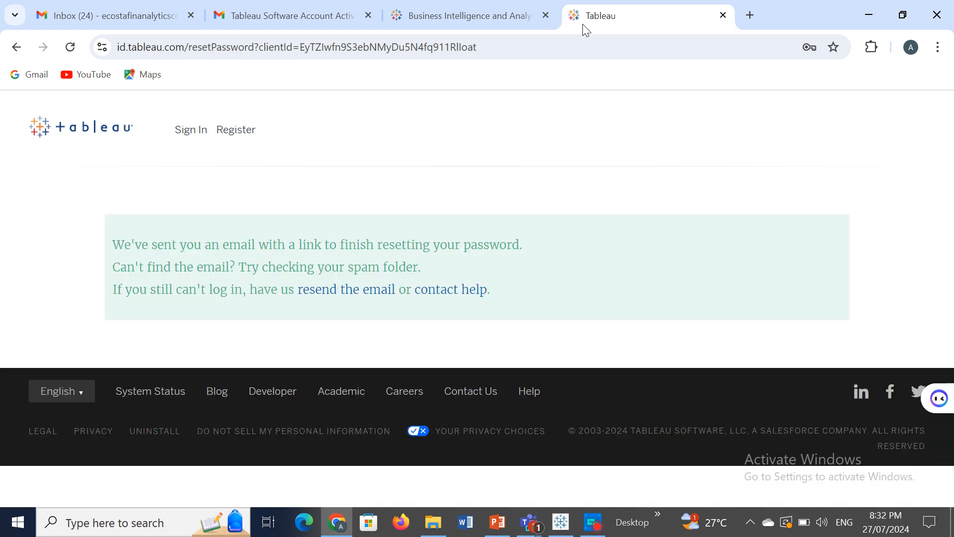
Step: Bring up the Tableau activation email and share that Chrome window in the Teams meeting
click(276, 15)
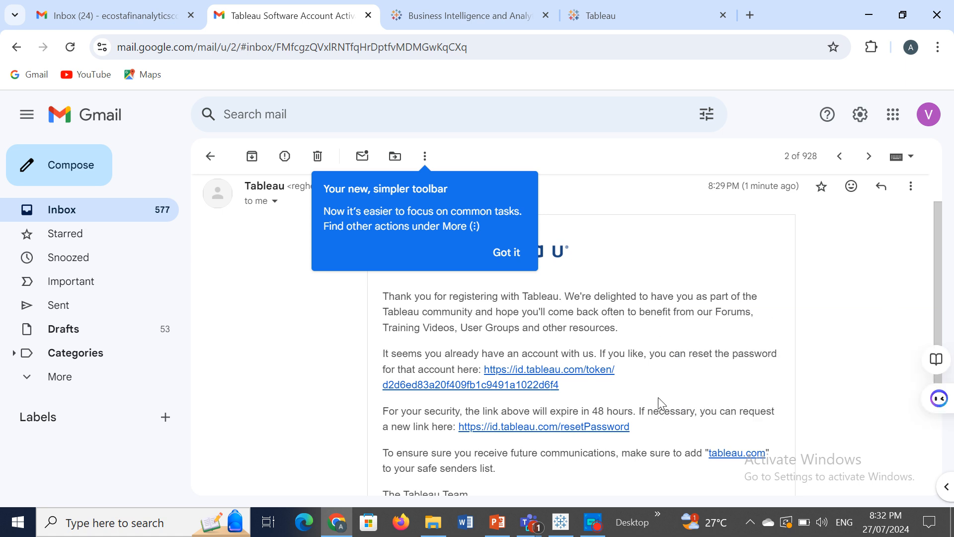
click(537, 524)
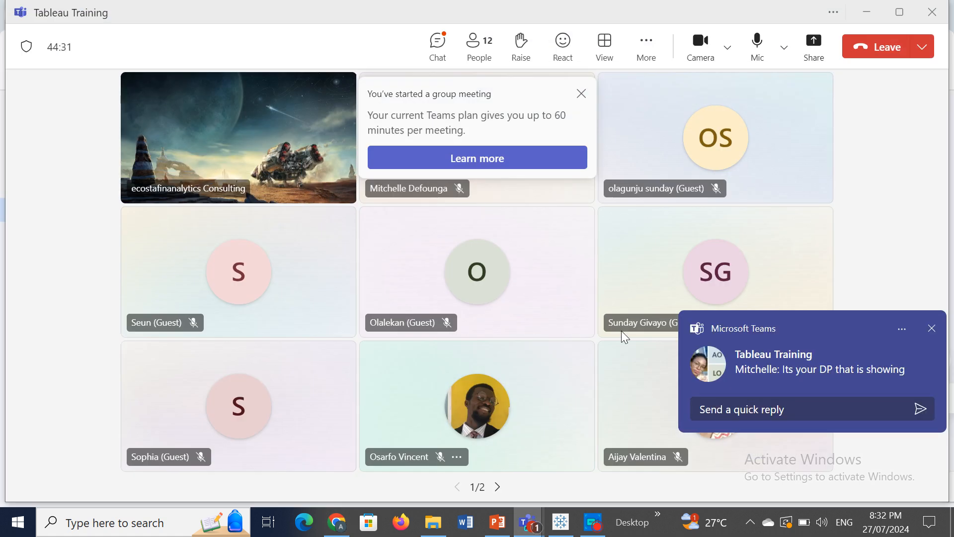
click(571, 430)
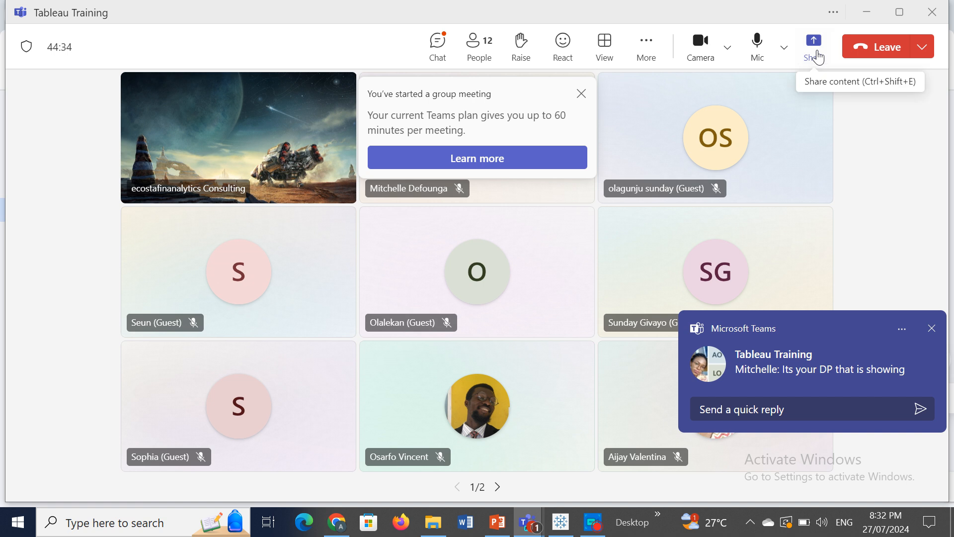
click(816, 55)
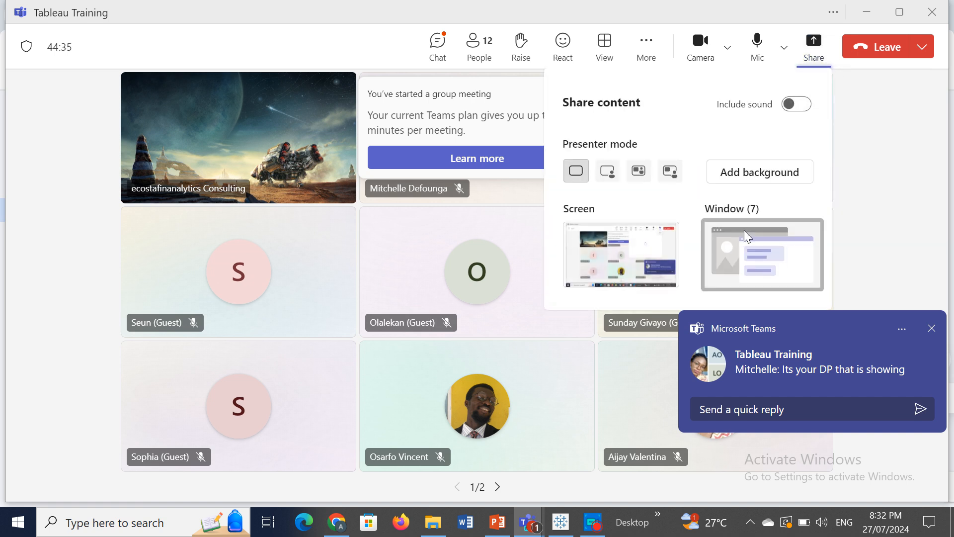
click(746, 237)
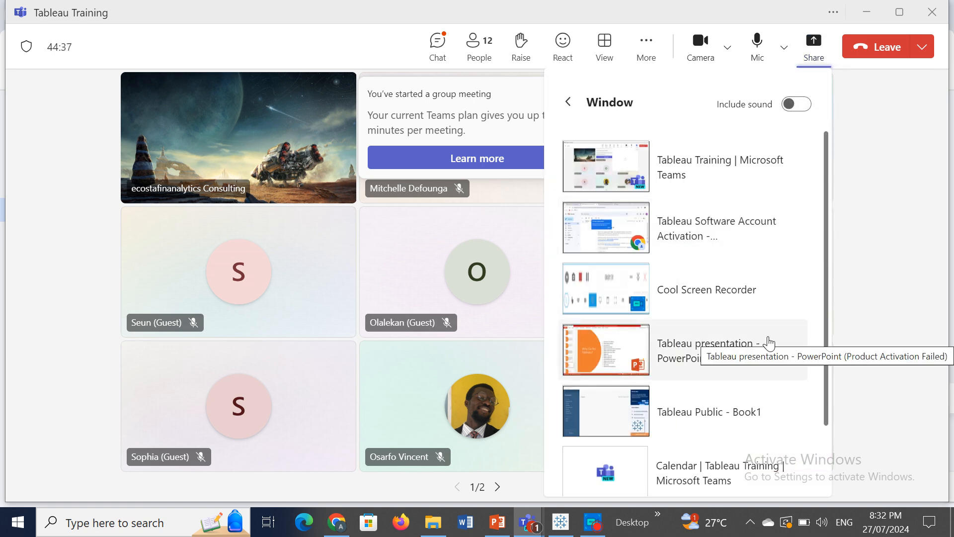
click(637, 254)
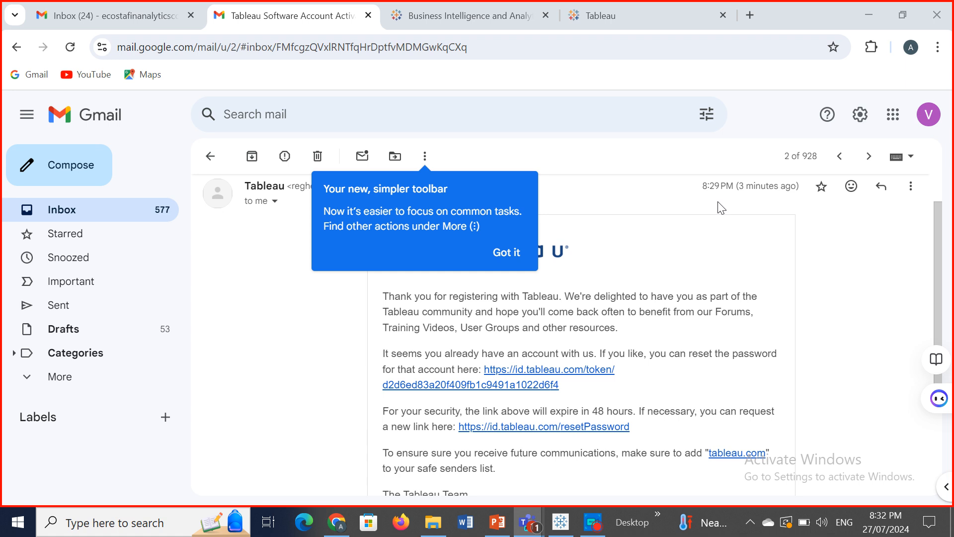
Step: Return to the inbox and reload it to look for the password reset email, and review Tableau's reset page
click(102, 214)
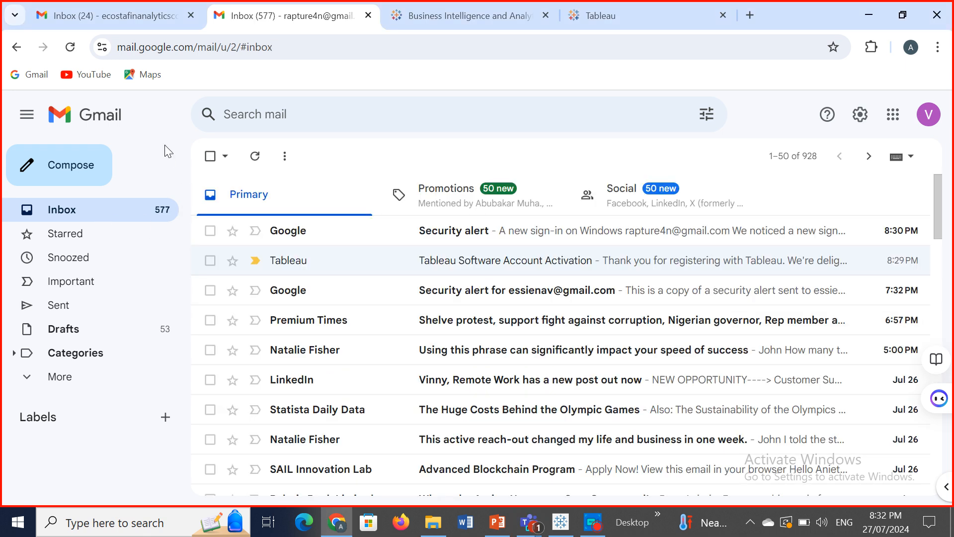
click(71, 48)
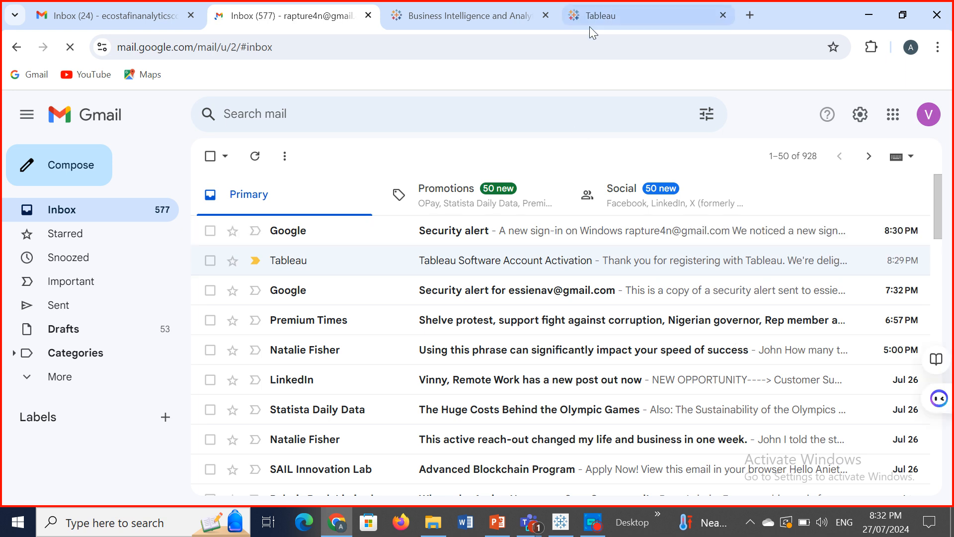
click(617, 9)
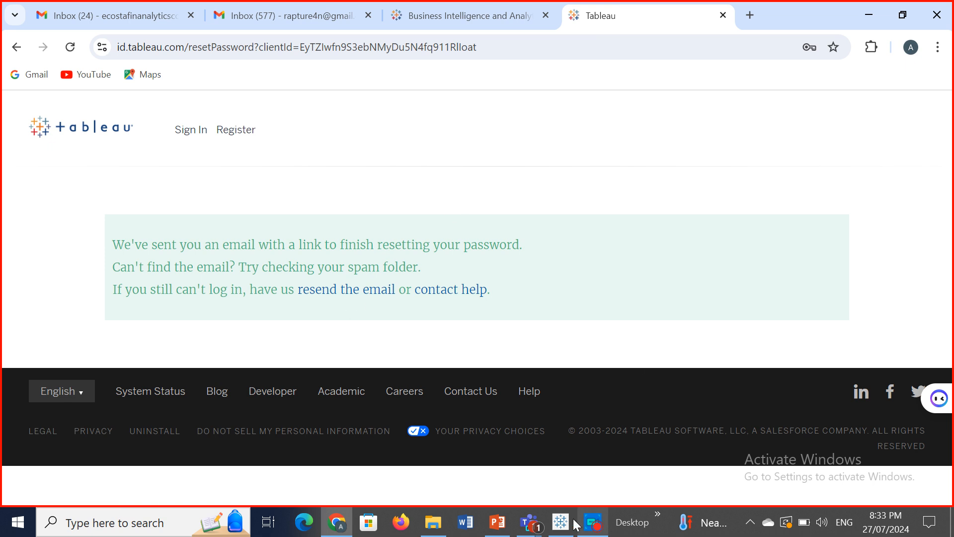
mouse_move(527, 522)
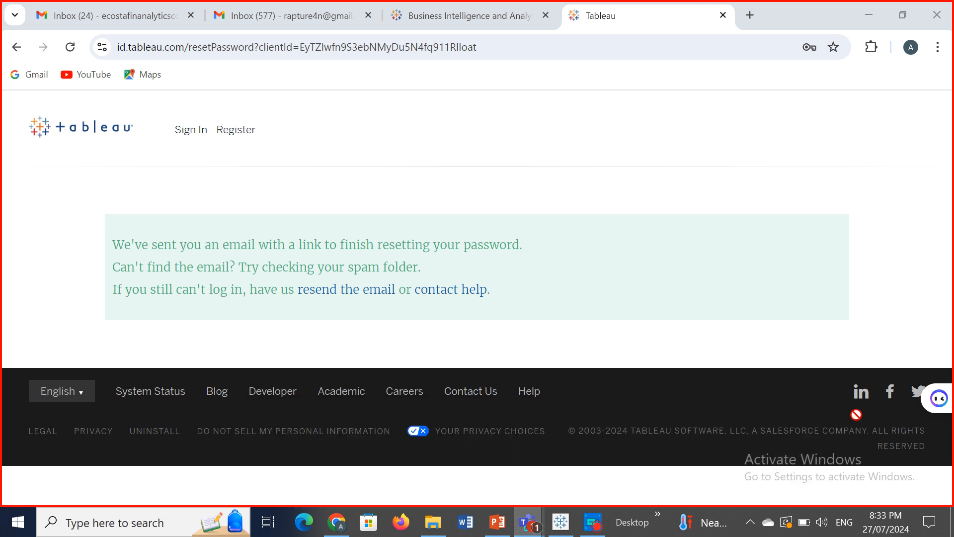
Step: Open the Tableau Software Account Activation email in Gmail and follow its token link for resetting the account password
click(263, 11)
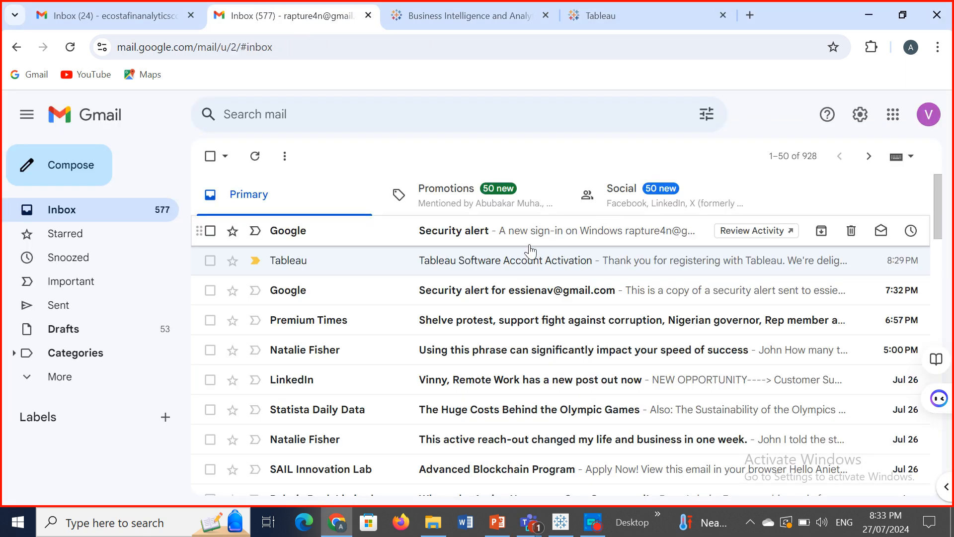
click(517, 261)
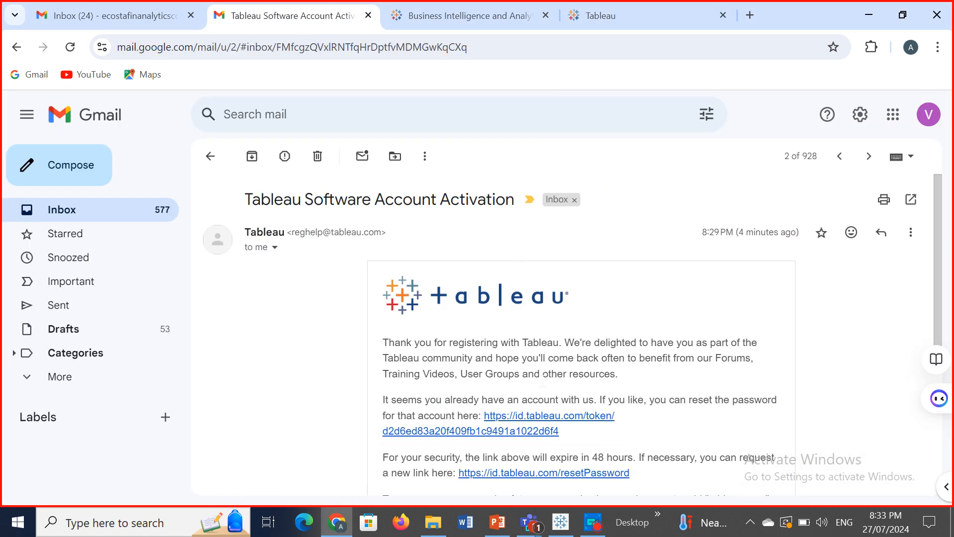
click(565, 420)
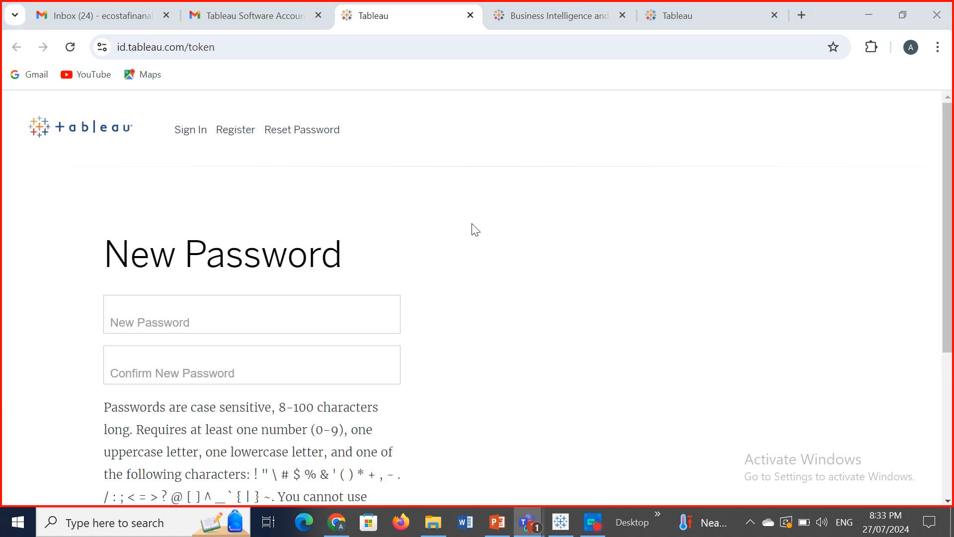
click(231, 313)
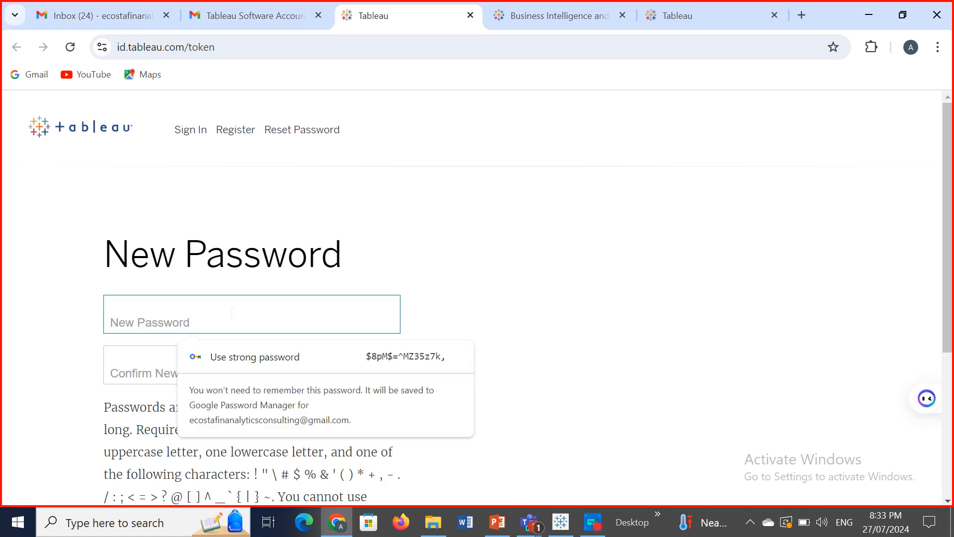
text(a••)
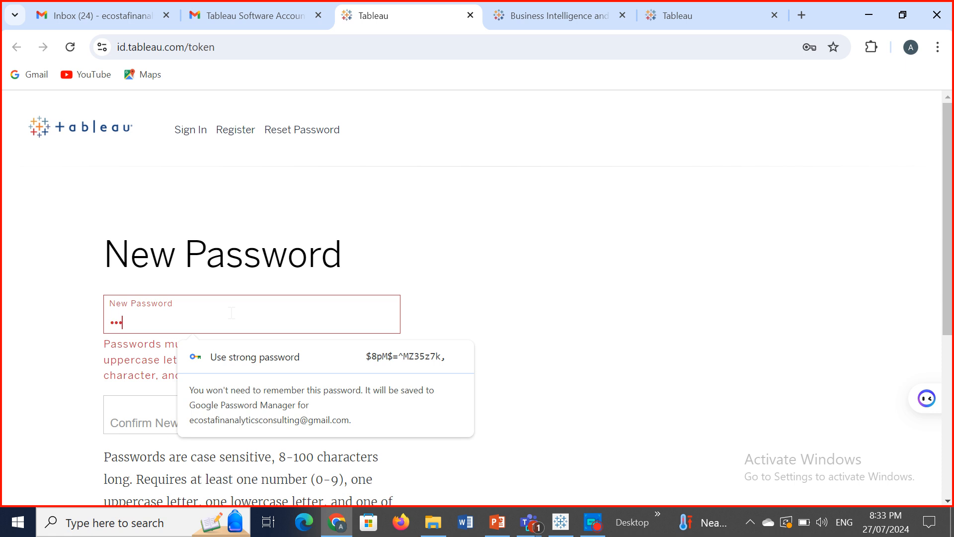
text(••••••)
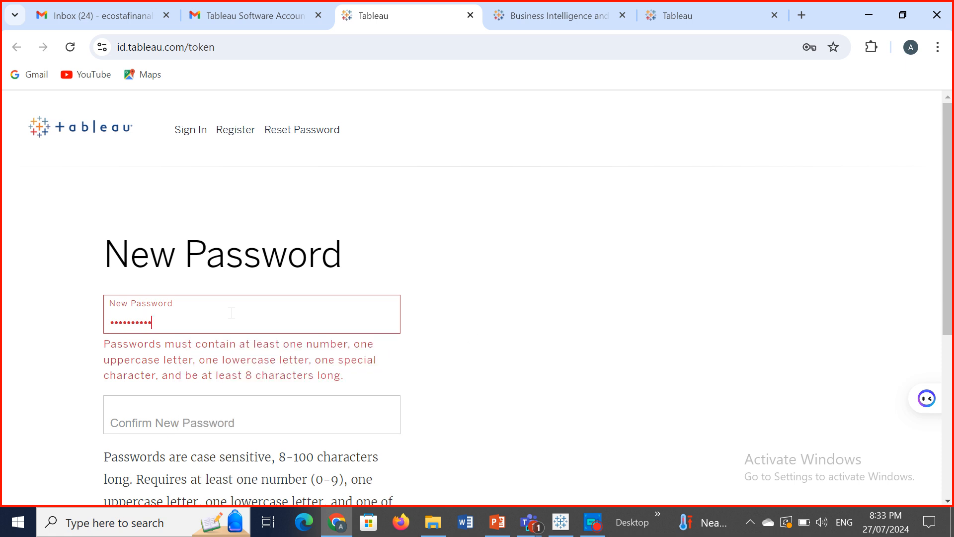
text(•)
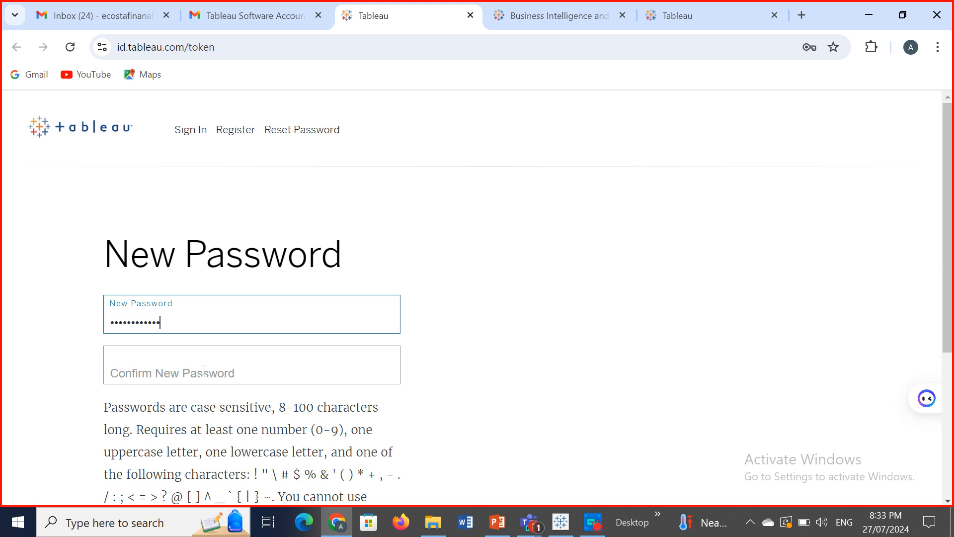
key(BackSpace)
key(BackSpace)
key(BackSpace)
key(BackSpace)
key(BackSpace)
key(BackSpace)
key(BackSpace)
key(BackSpace)
key(BackSpace)
key(BackSpace)
key(BackSpace)
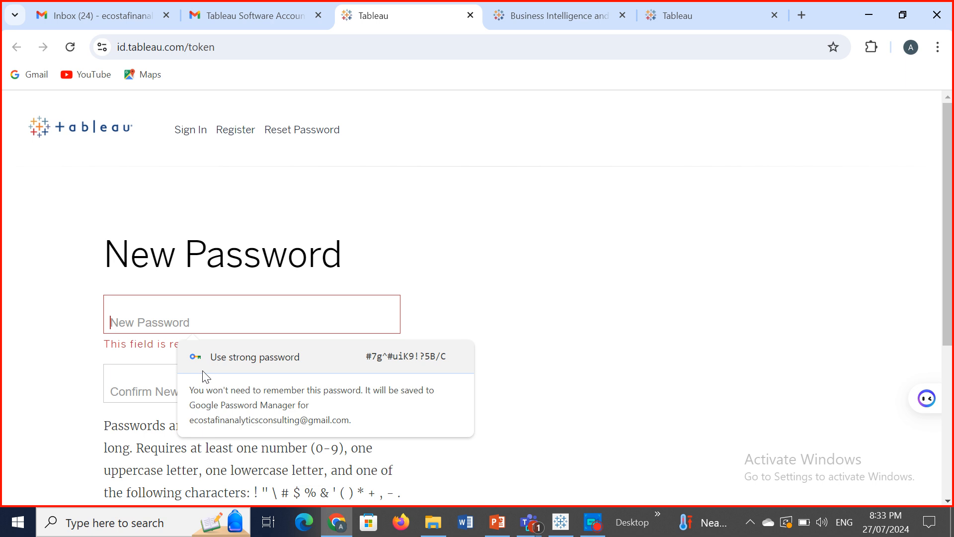
Step: Enter and confirm the new Tableau account password, set it, and dismiss the browser's offer to save it
text(••)
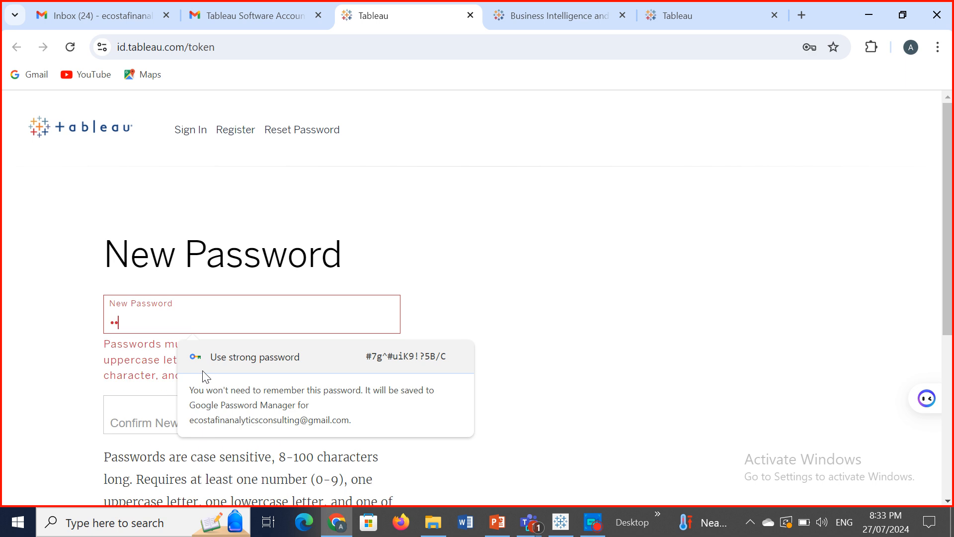
text(•••••••)
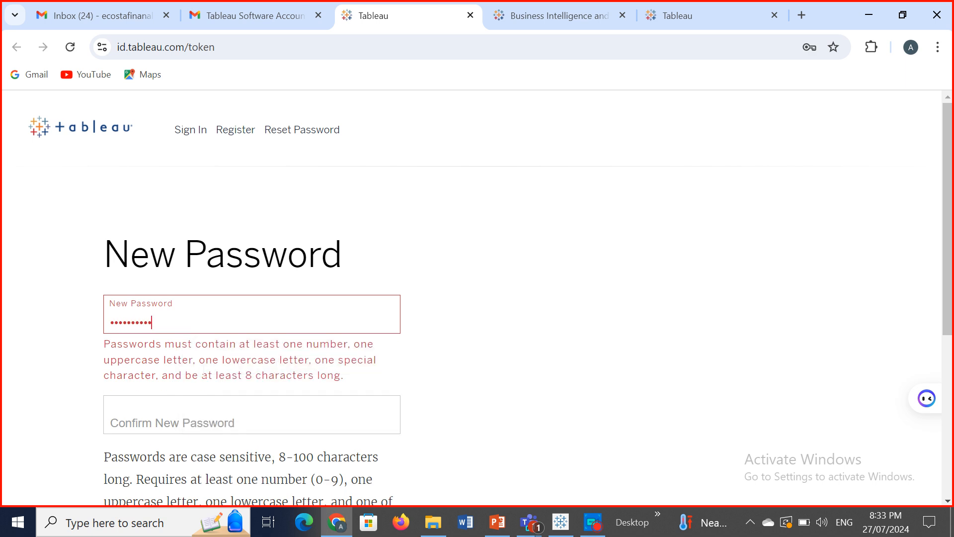
text(••)
click(205, 372)
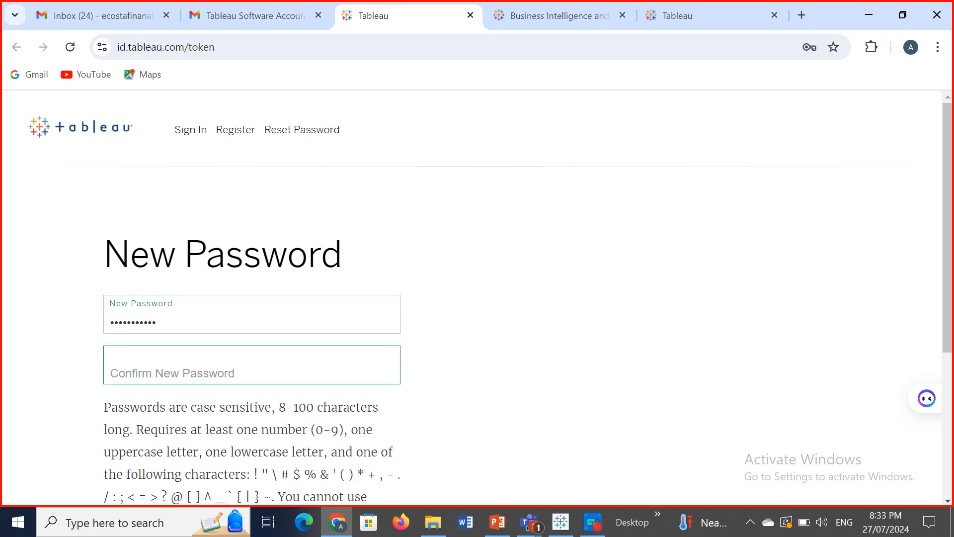
text(••••••)
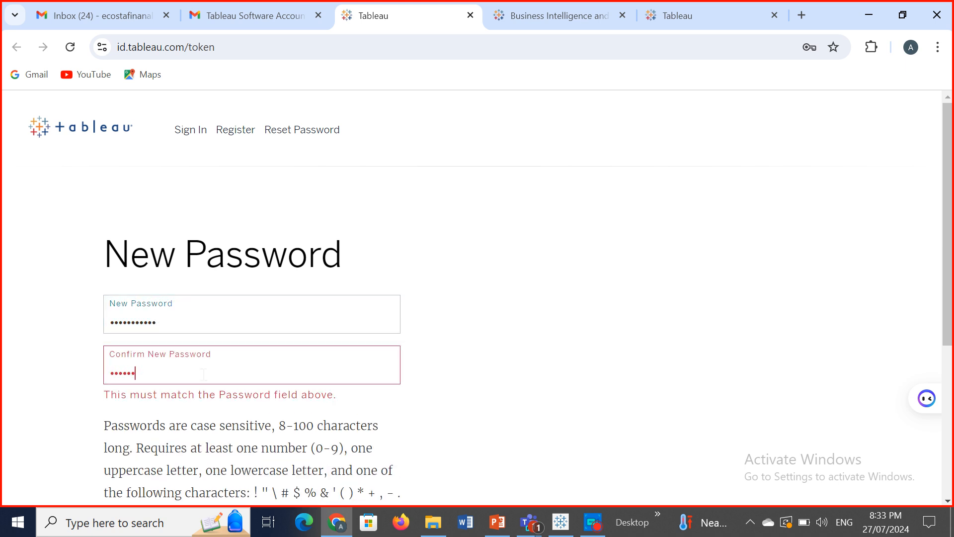
text(•••••)
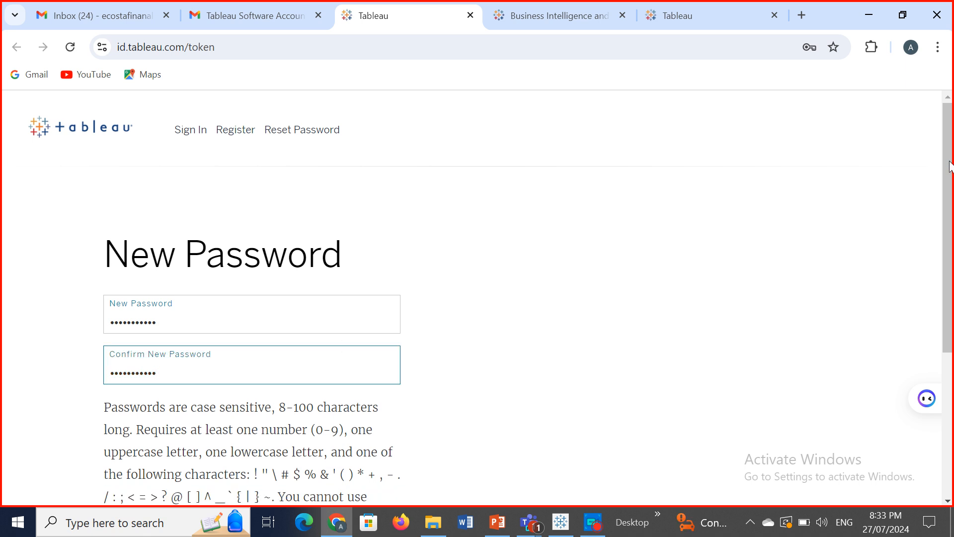
scroll(949, 166, down, 5)
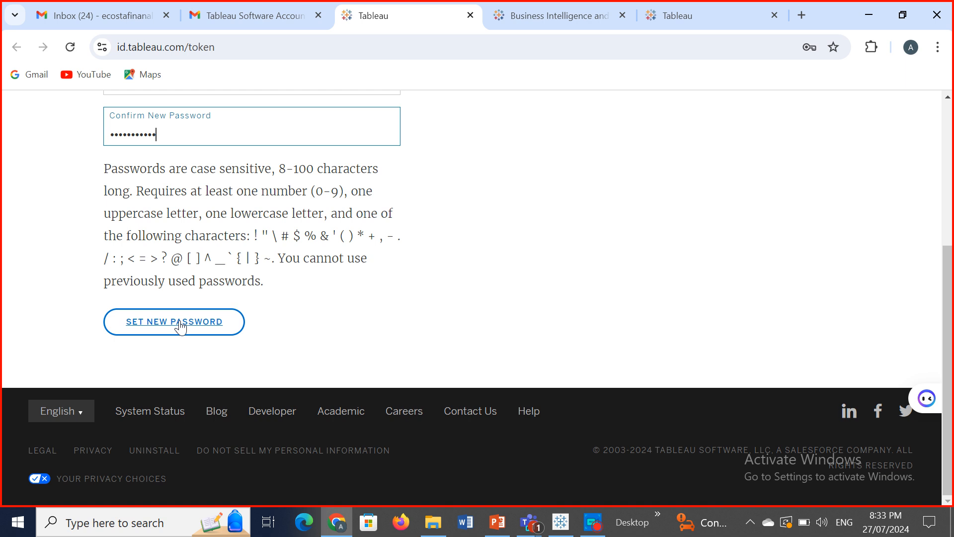
click(181, 327)
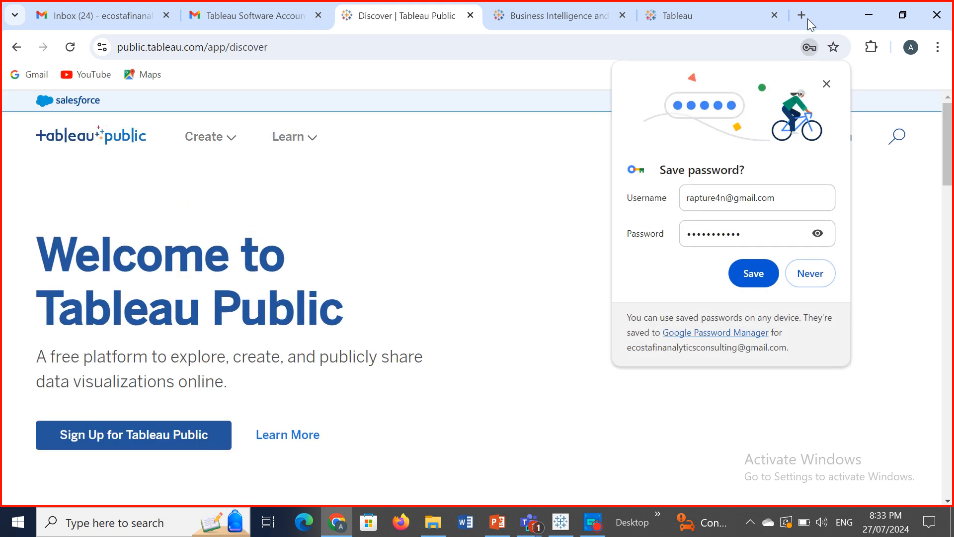
click(826, 84)
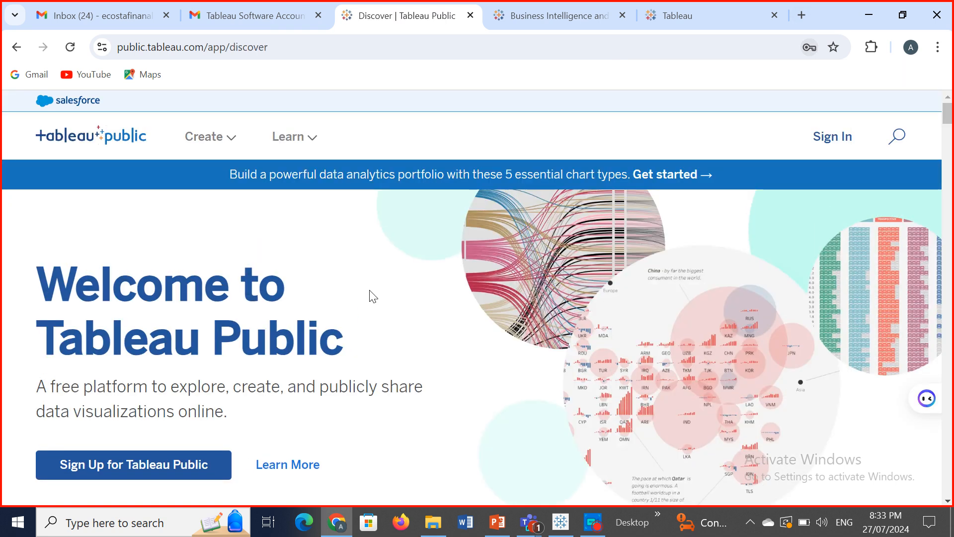
Step: Try to sign in to Tableau Public with the account's suggested e-mail address and the account password
click(833, 143)
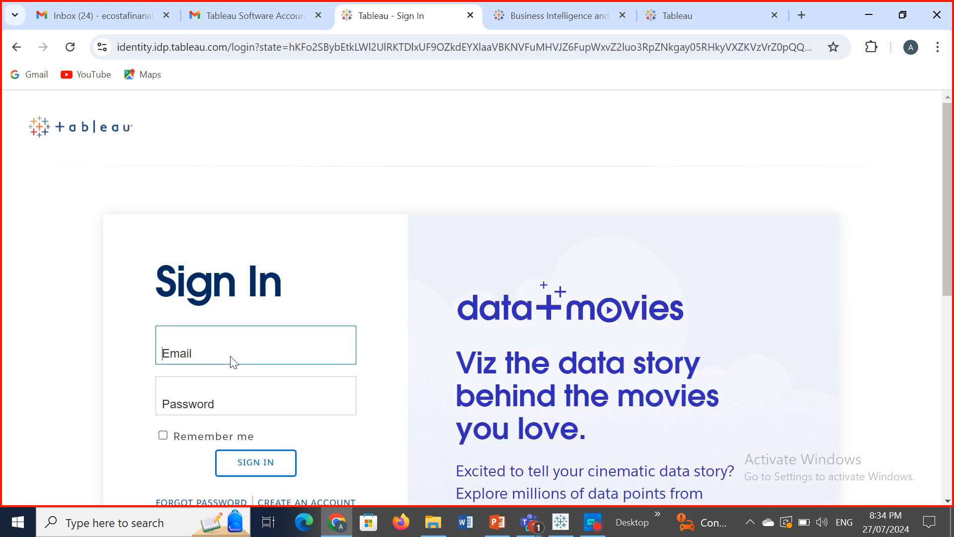
click(231, 361)
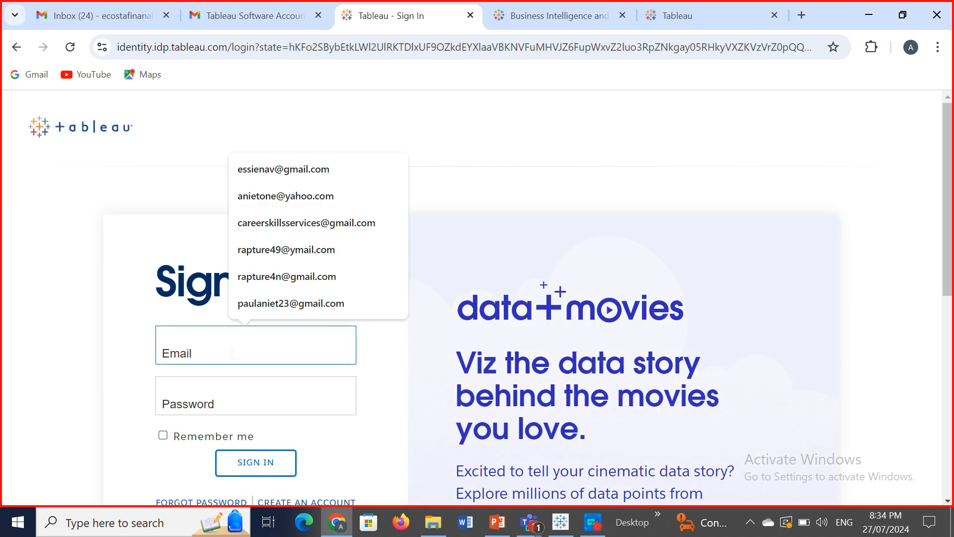
click(308, 277)
click(251, 396)
text(•)
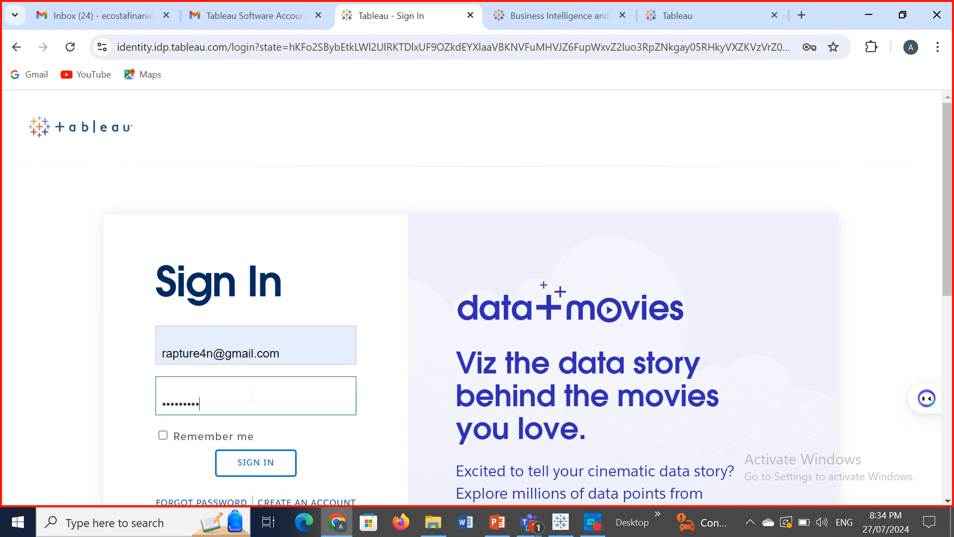
click(250, 458)
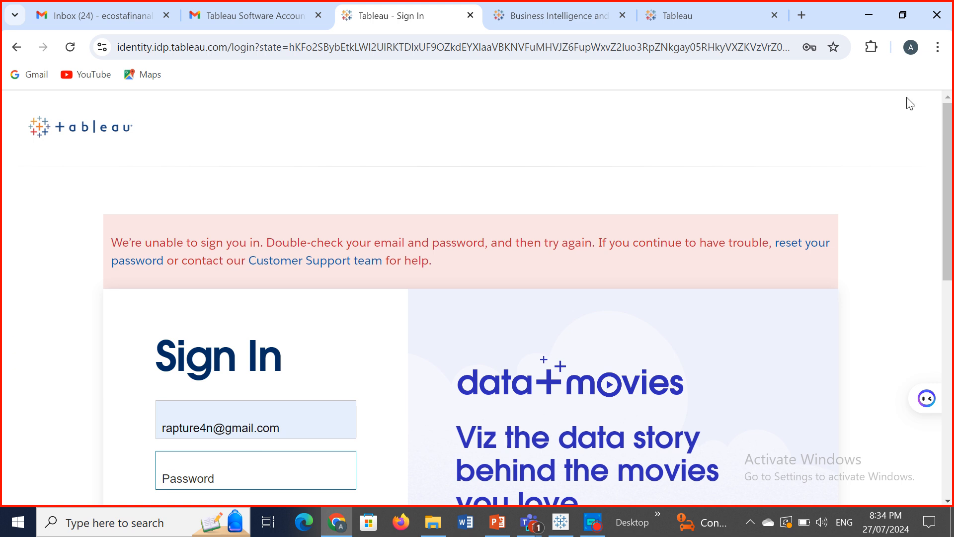
Step: Re-enter the account password on the Tableau sign-in form and submit it again
drag(946, 140, 949, 243)
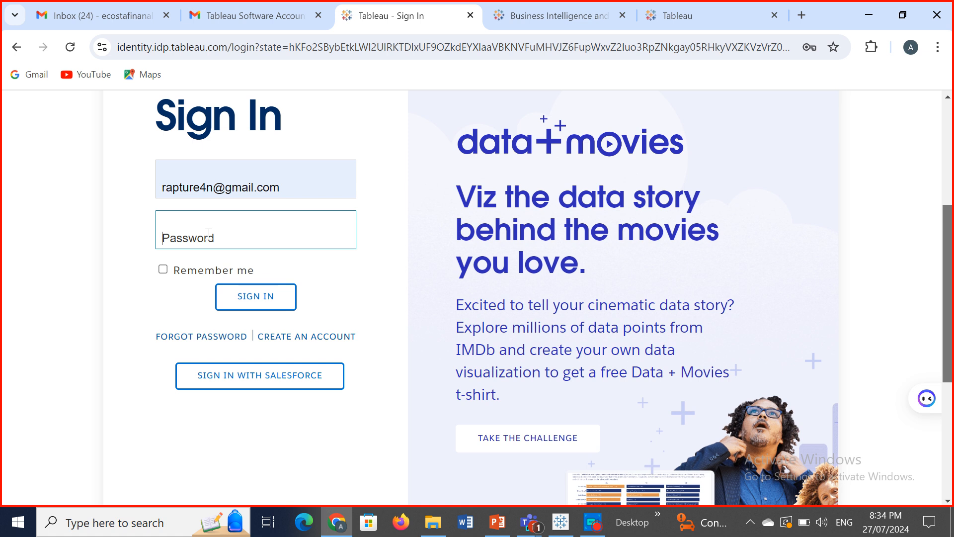
text(•)
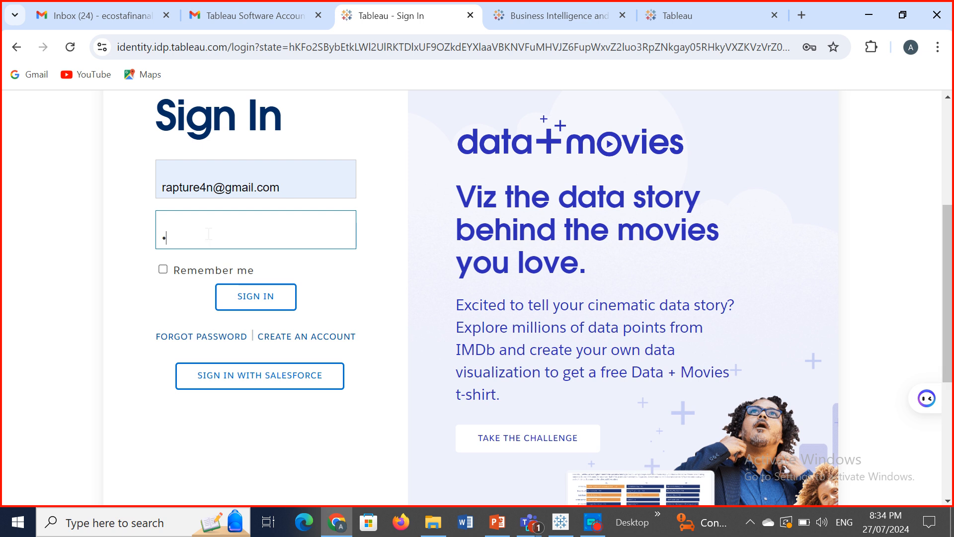
text(••••••••)
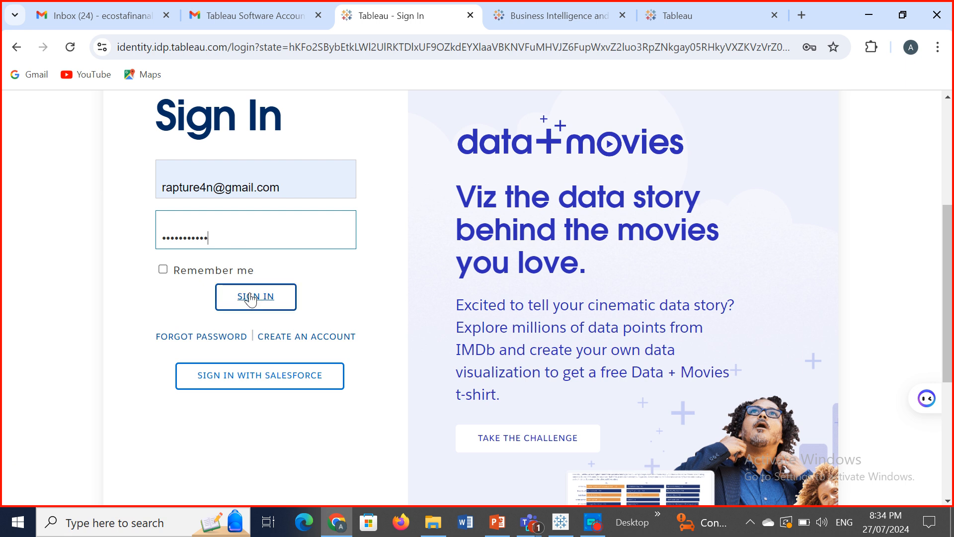
click(250, 297)
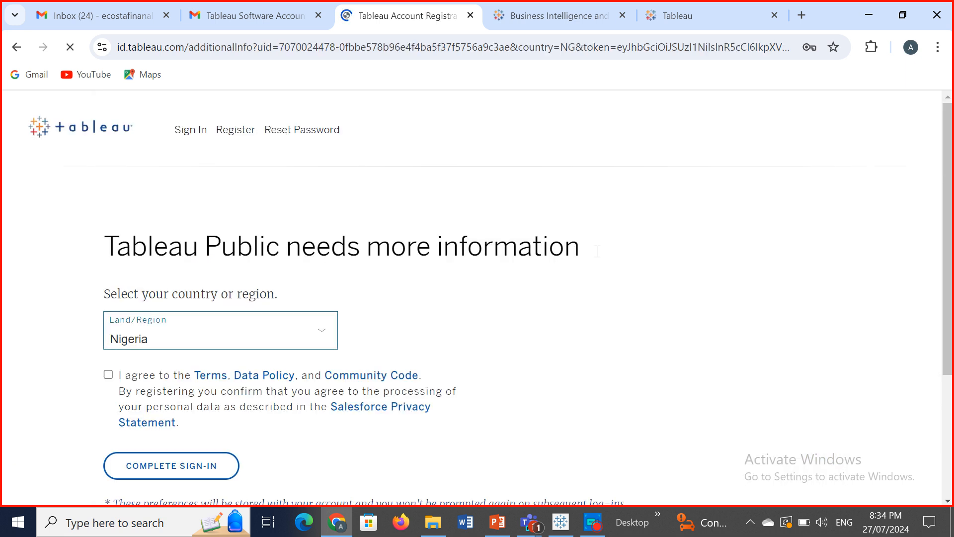
Step: Set the country or region to United States on the Tableau Public additional information form
drag(949, 122, 950, 196)
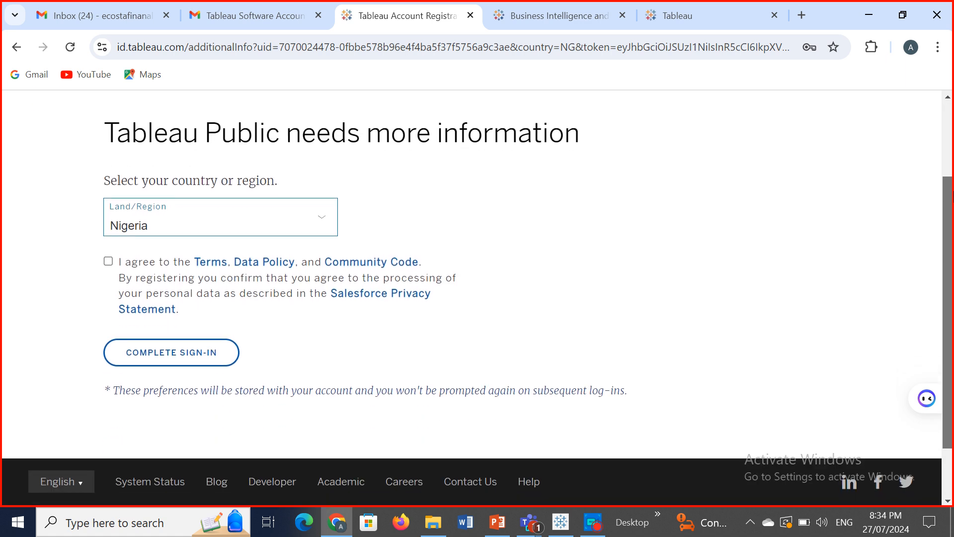
click(157, 229)
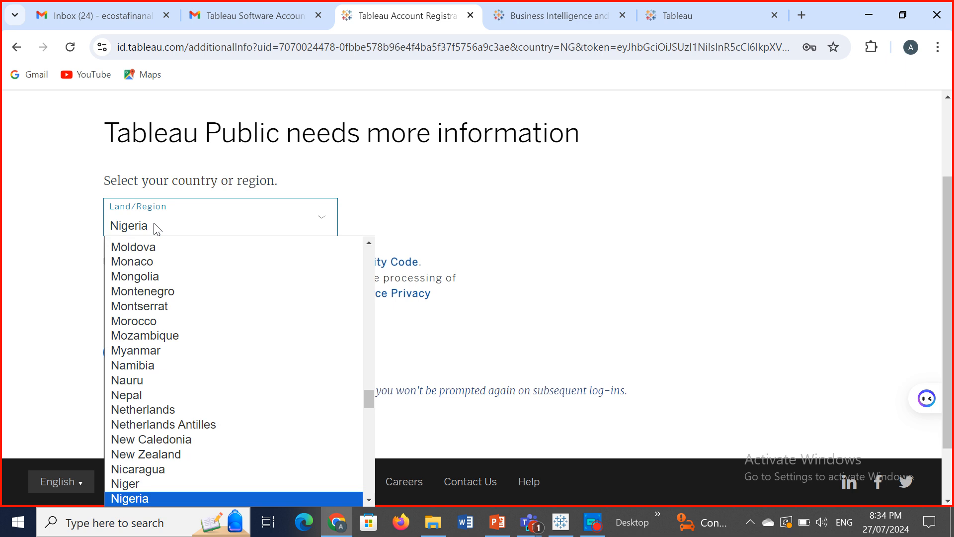
text(un)
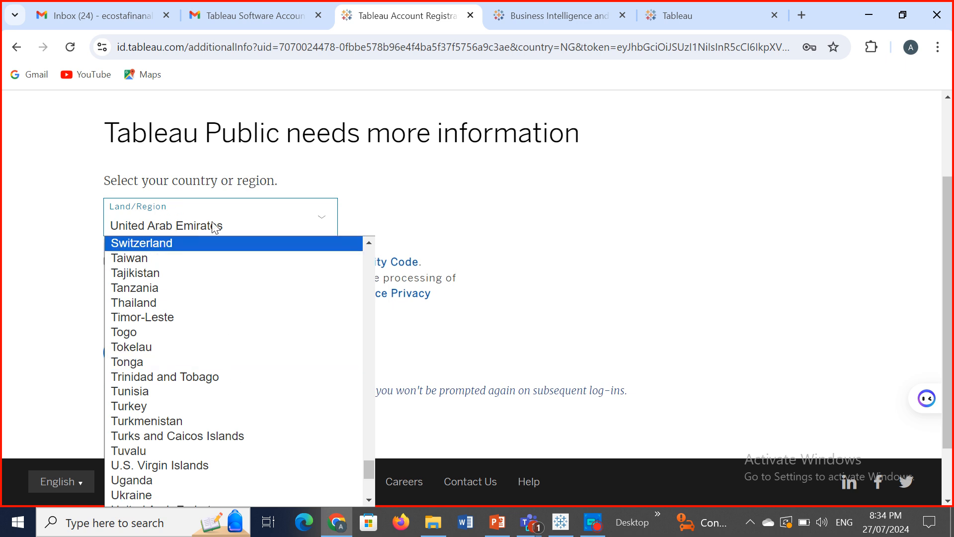
click(234, 226)
click(238, 230)
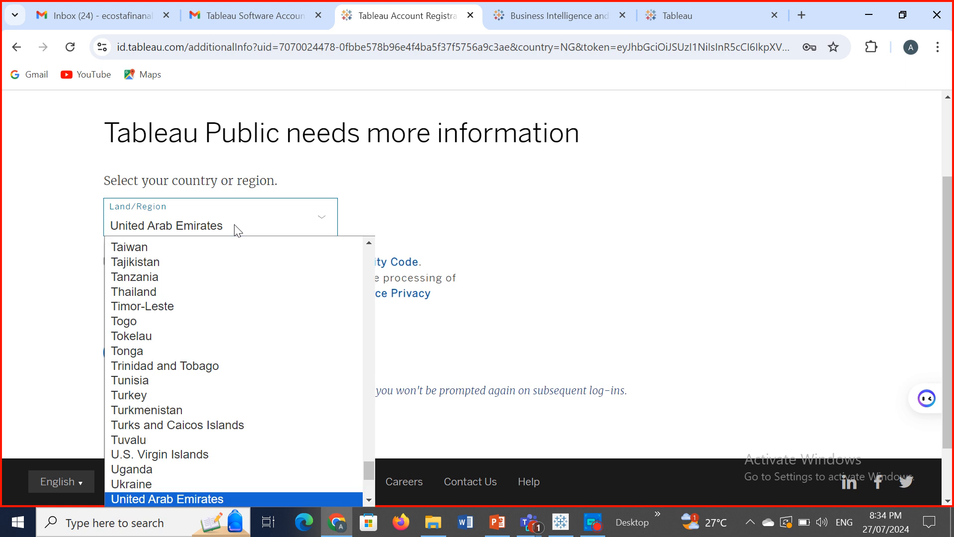
key(Down)
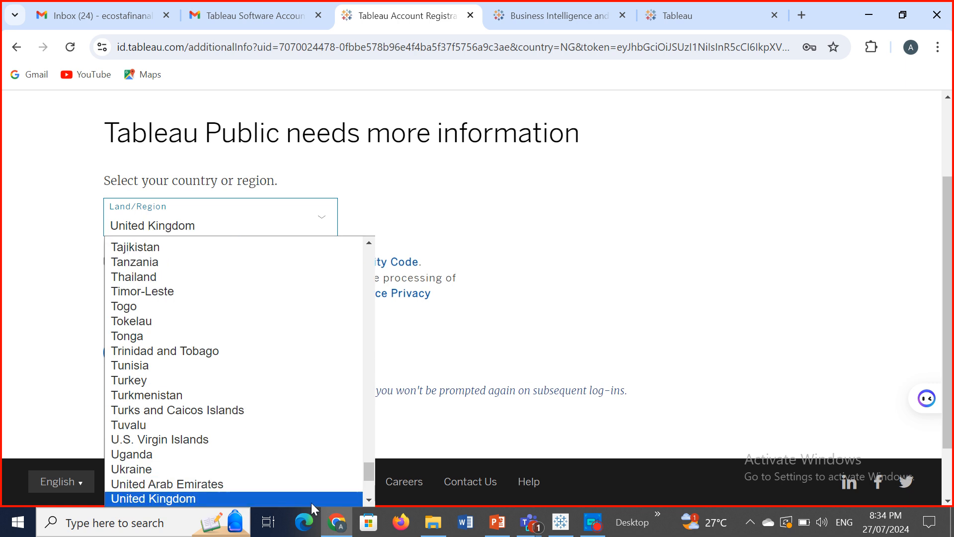
click(368, 500)
scroll(368, 501, down, 1)
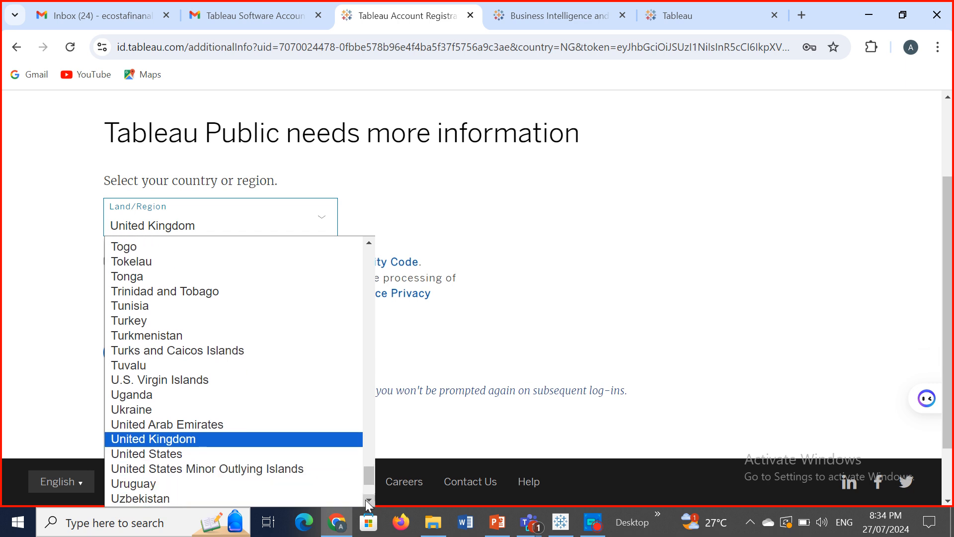
click(189, 453)
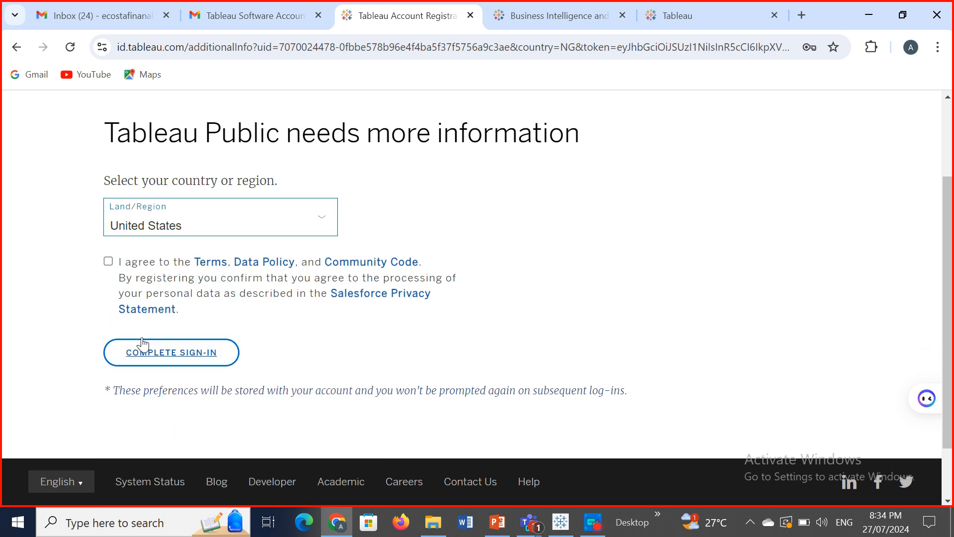
Step: Agree to the Terms, Data Policy and Community Code, and complete the sign-in
click(108, 262)
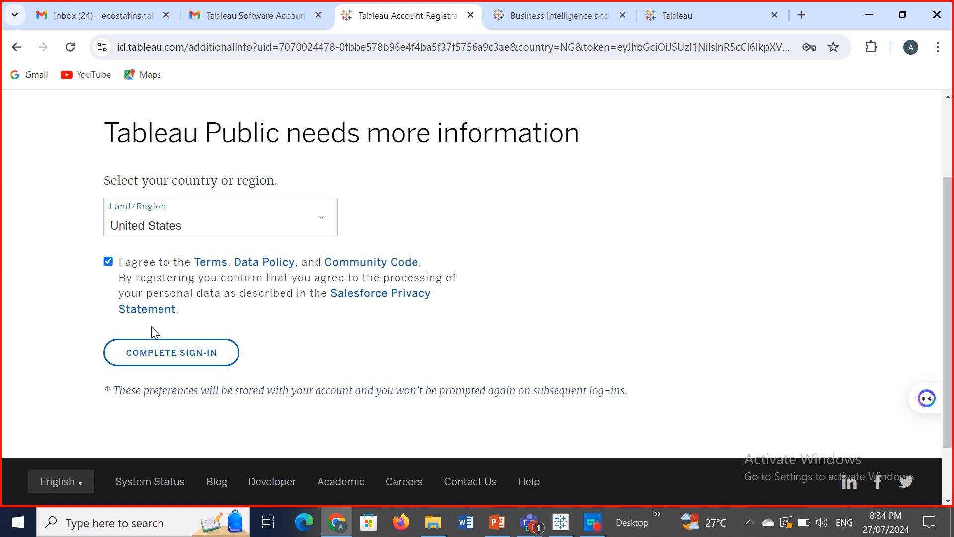
click(169, 353)
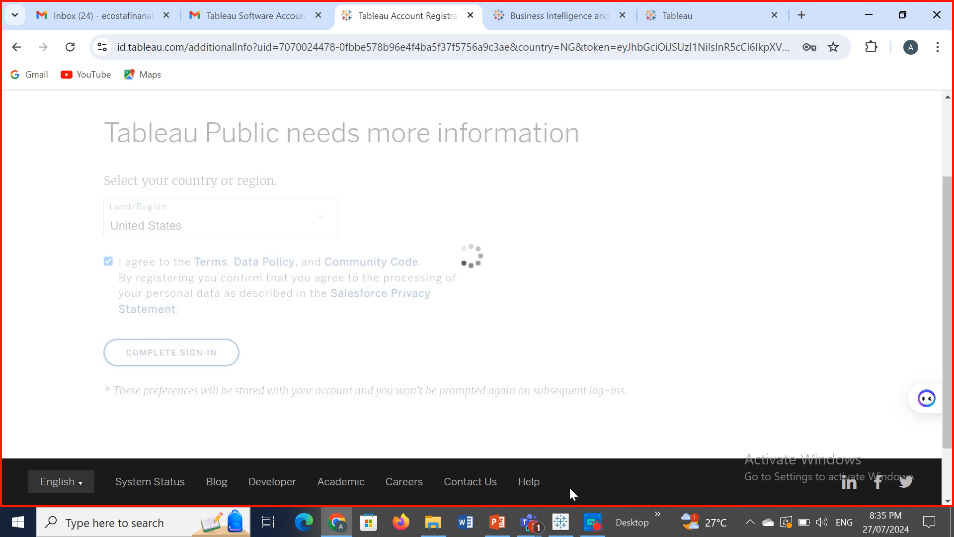
mouse_move(543, 531)
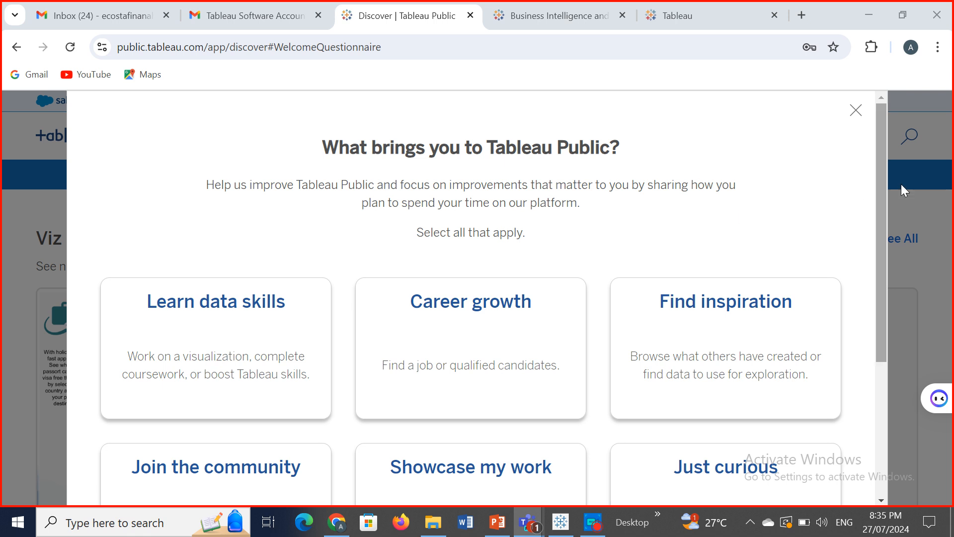
Step: Look through the options of the Tableau Public welcome questionnaire and close it without answering
drag(881, 173, 920, 373)
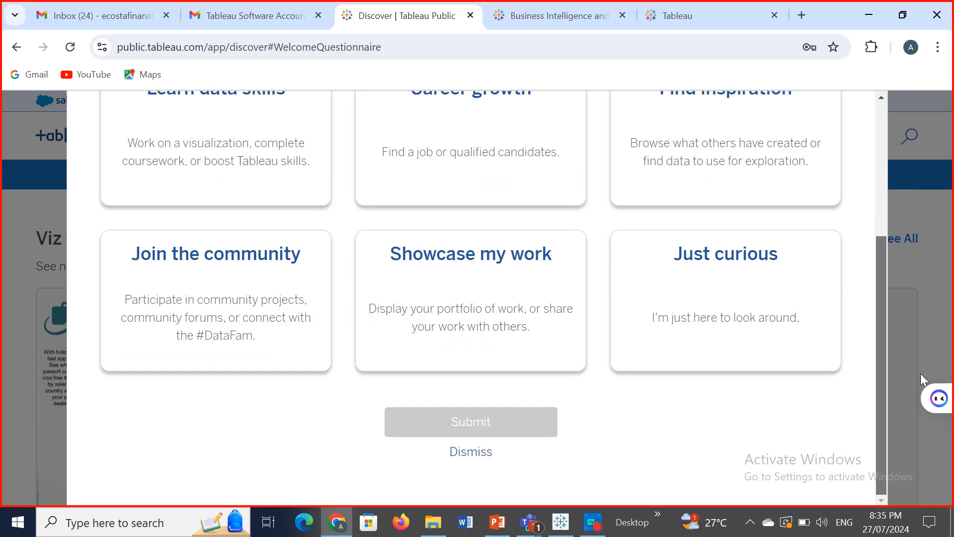
drag(882, 250, 888, 155)
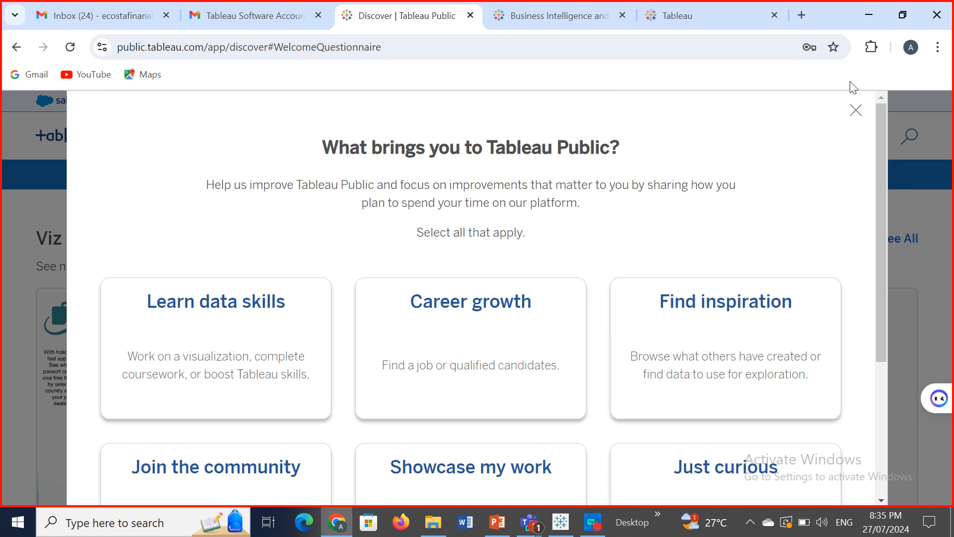
click(854, 110)
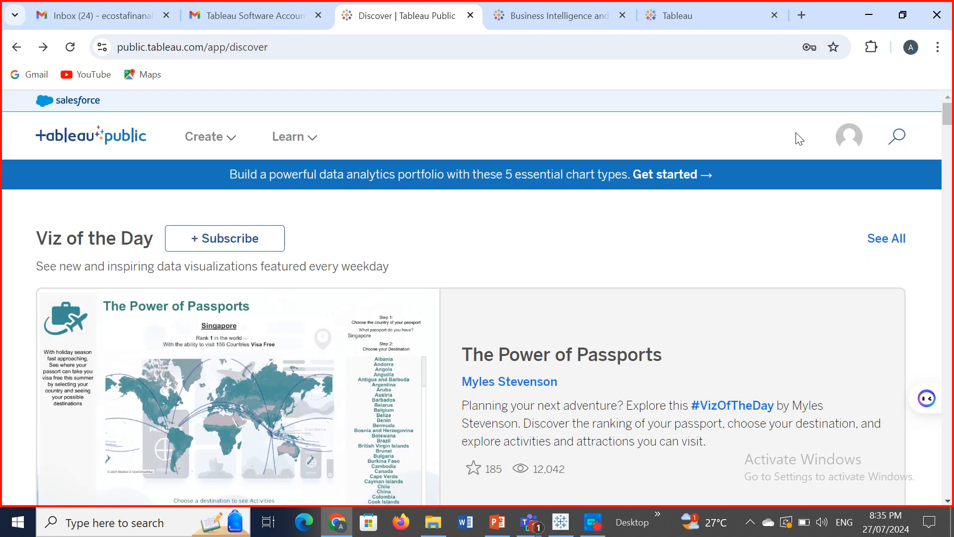
Step: Go to the Tableau Desktop Public Edition download page and open its registration form
mouse_move(229, 150)
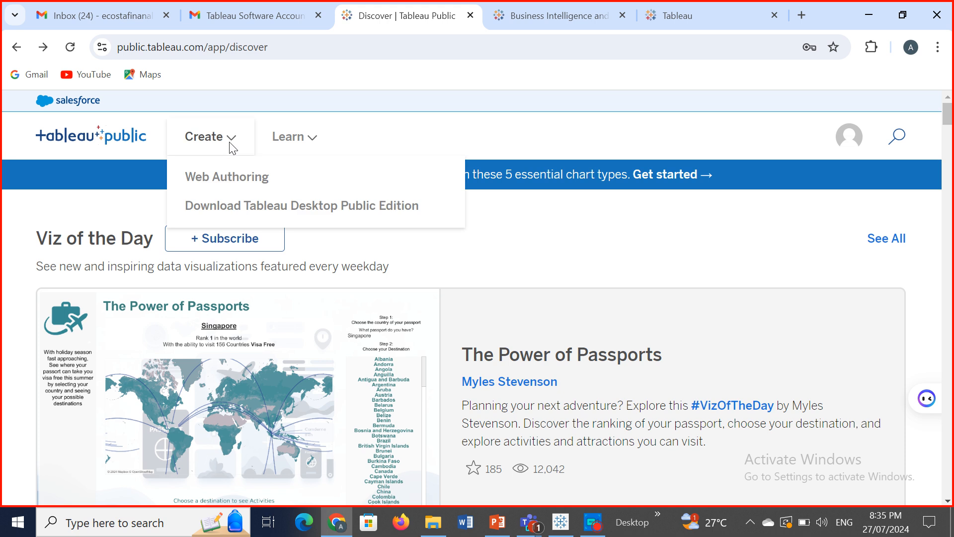
click(250, 212)
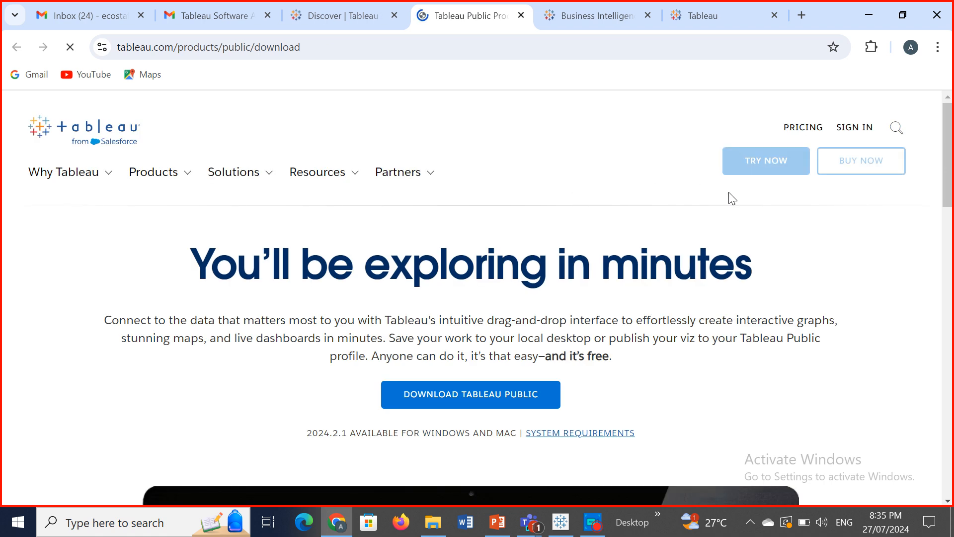
click(483, 406)
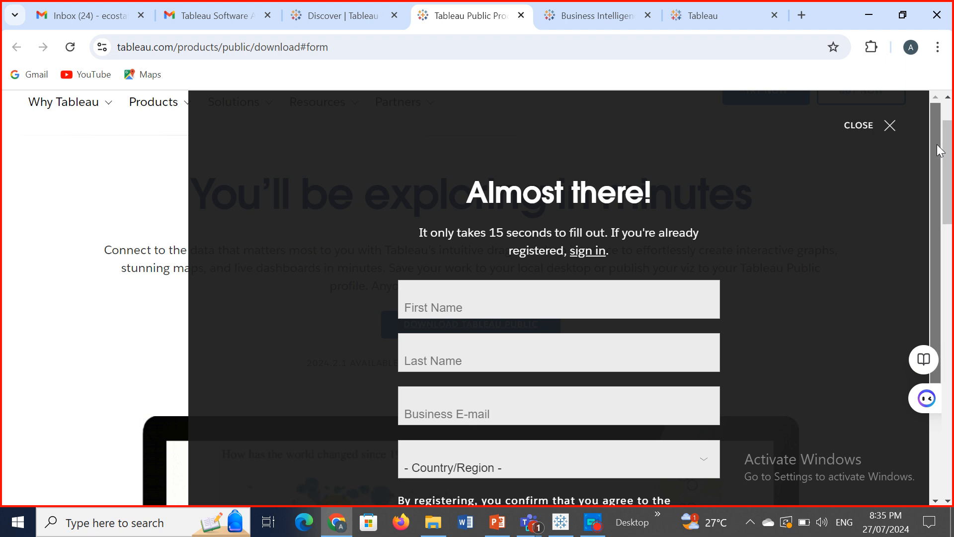
Step: Fill in the first name, last name and business e-mail on the download registration form from the saved suggestions
scroll(939, 150, down, 2)
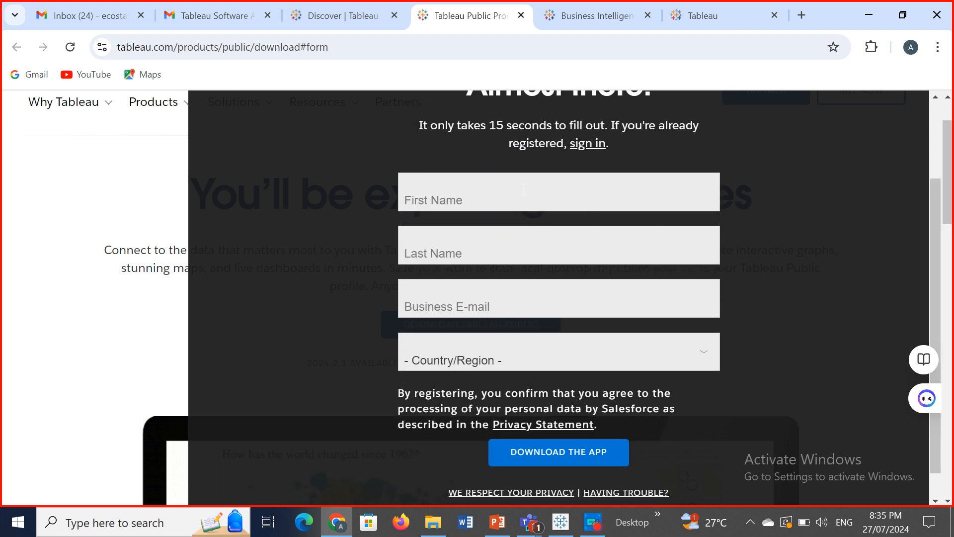
click(540, 210)
click(502, 232)
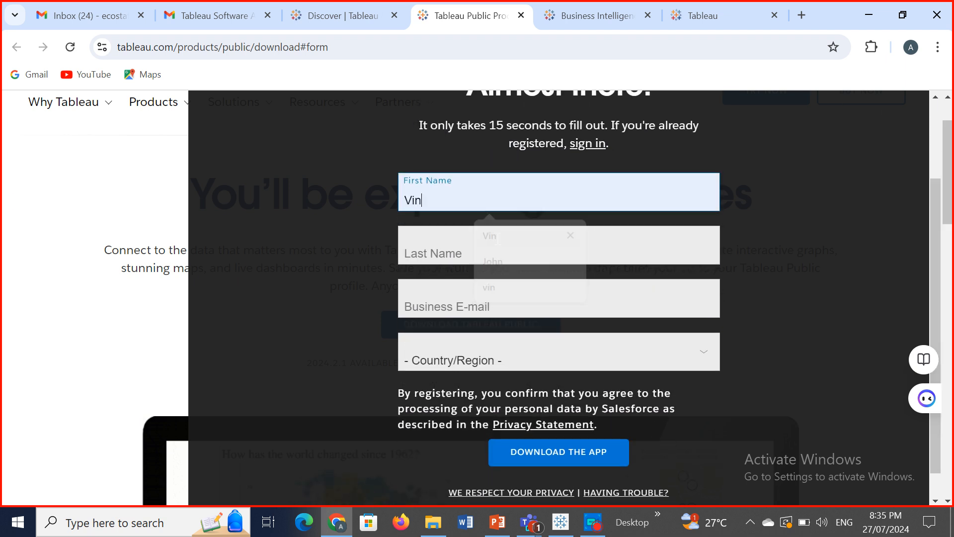
click(490, 242)
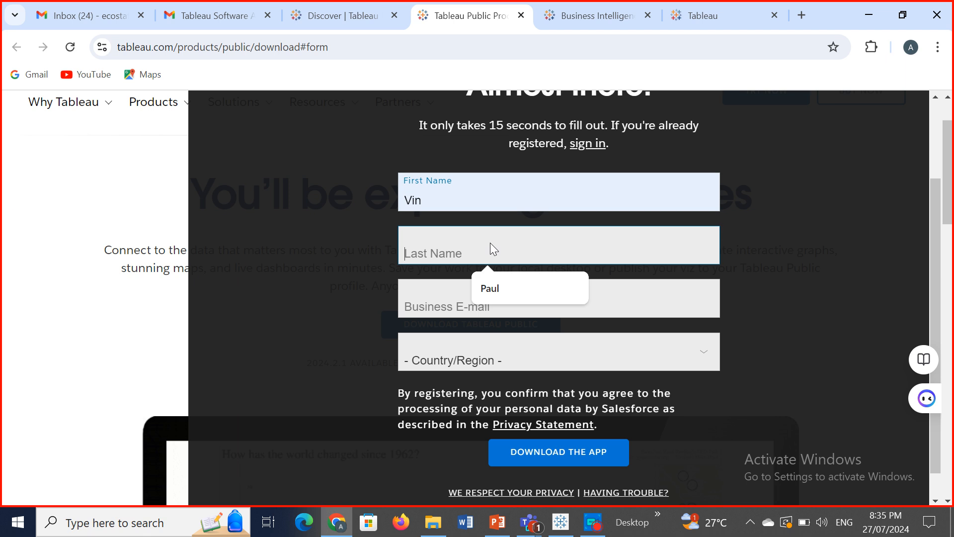
click(500, 284)
click(483, 305)
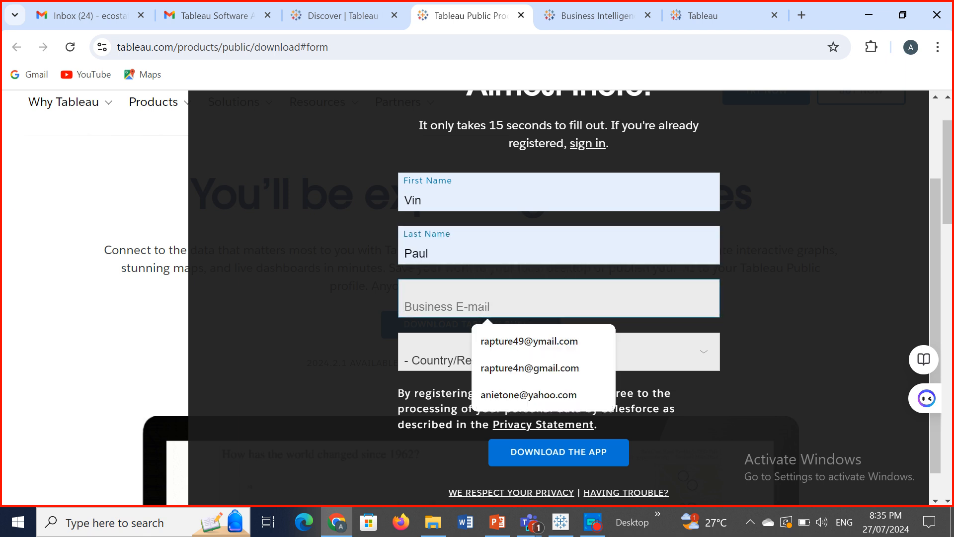
click(526, 368)
Step: Set the country to United States of America and the state to Alabama, and submit the form to download the app
click(490, 358)
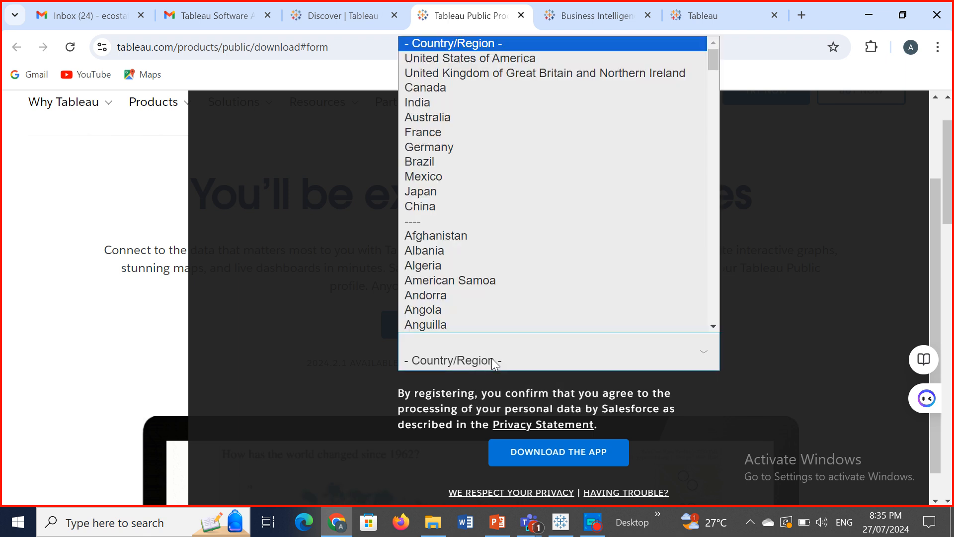
click(467, 58)
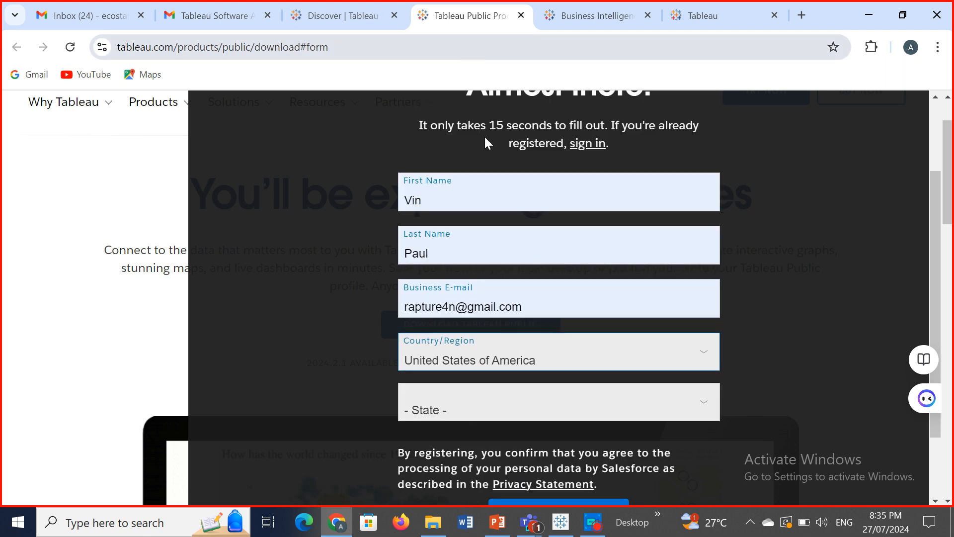
click(486, 405)
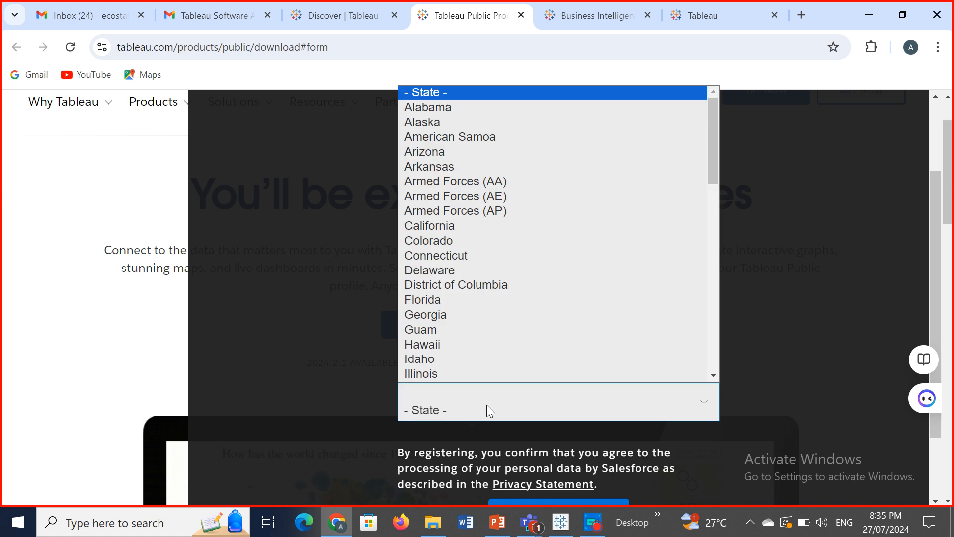
click(441, 106)
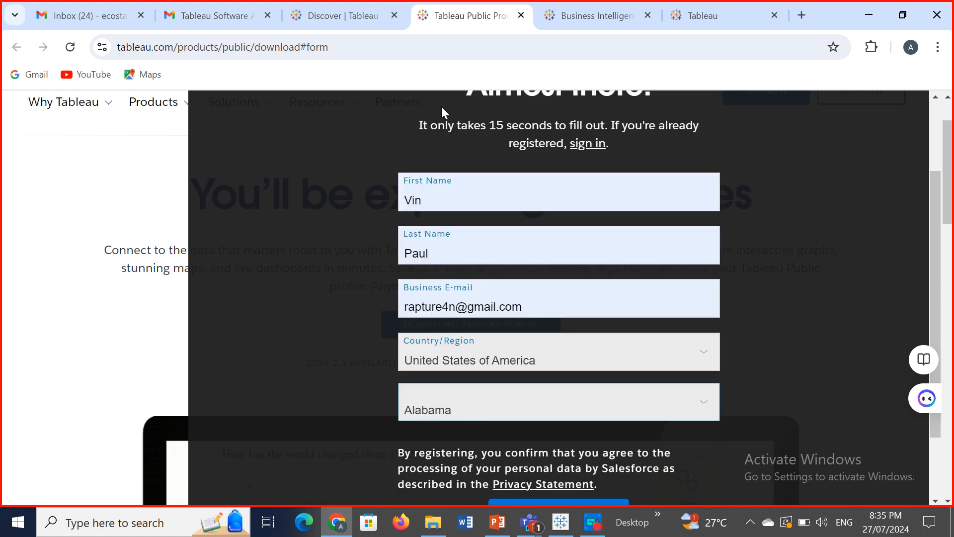
scroll(931, 293, down, 3)
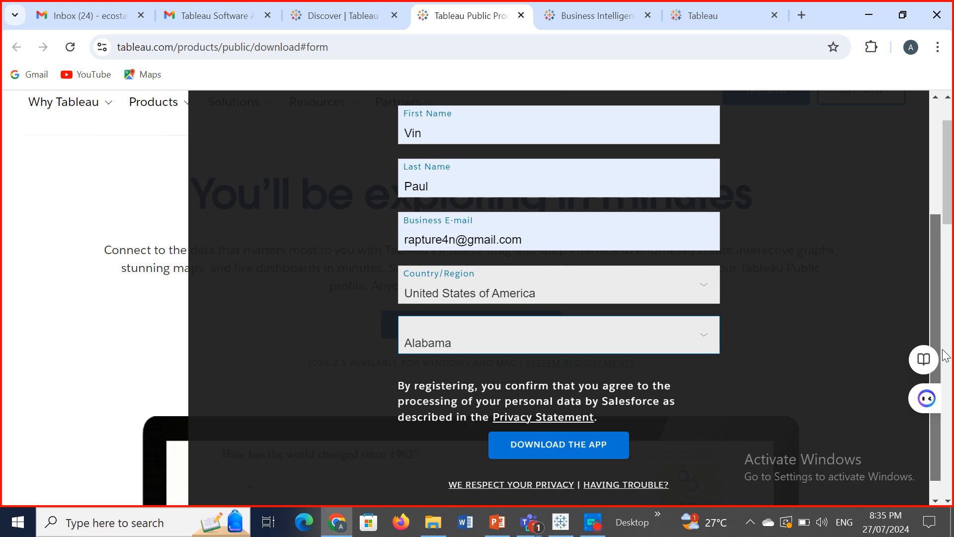
click(580, 425)
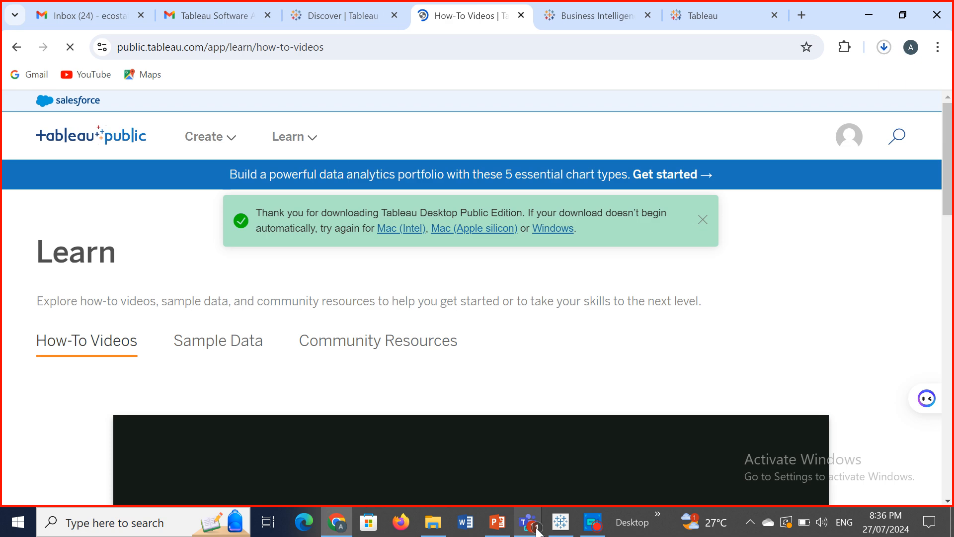
Step: Request the Windows installer download again, and pause both TableauPublicDesktop-64bit-2024-2-1 downloads
mouse_move(537, 531)
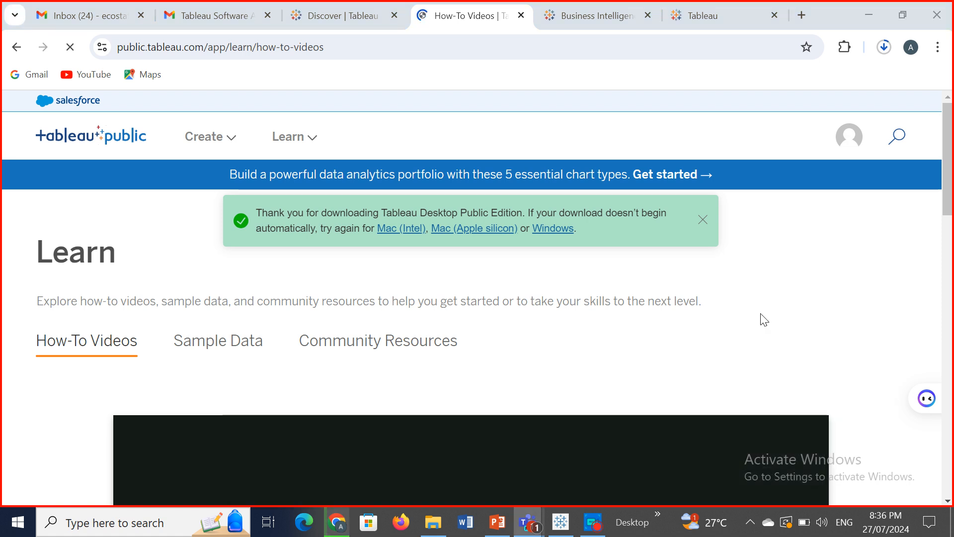
click(551, 229)
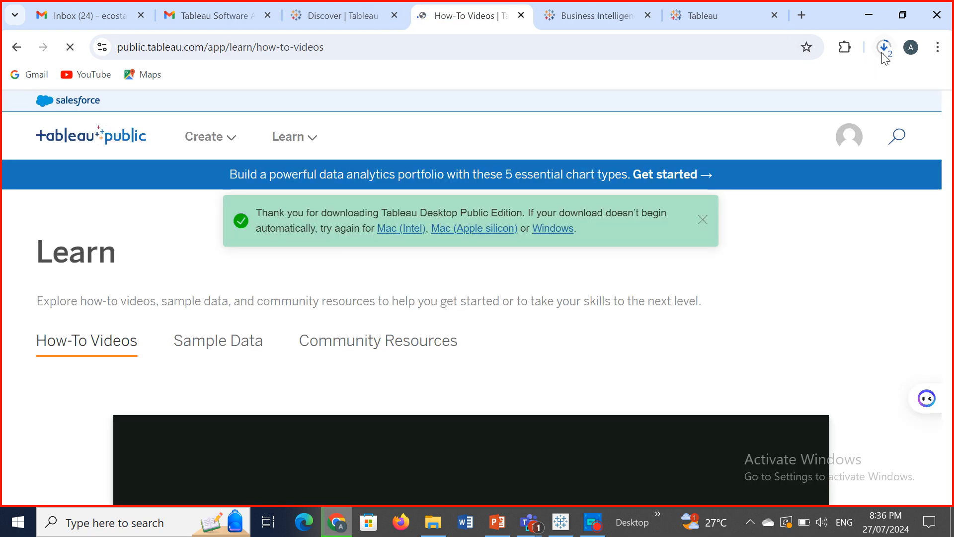
click(884, 48)
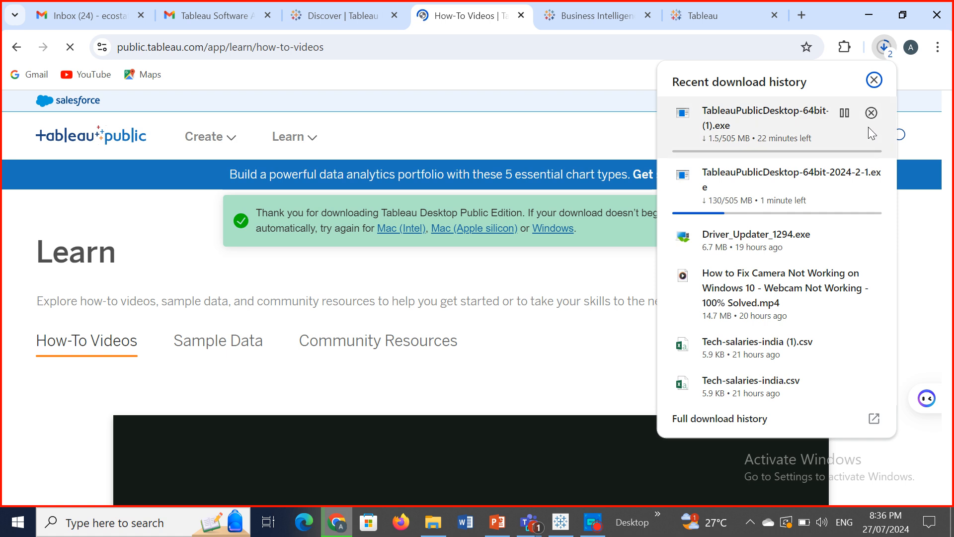
click(844, 113)
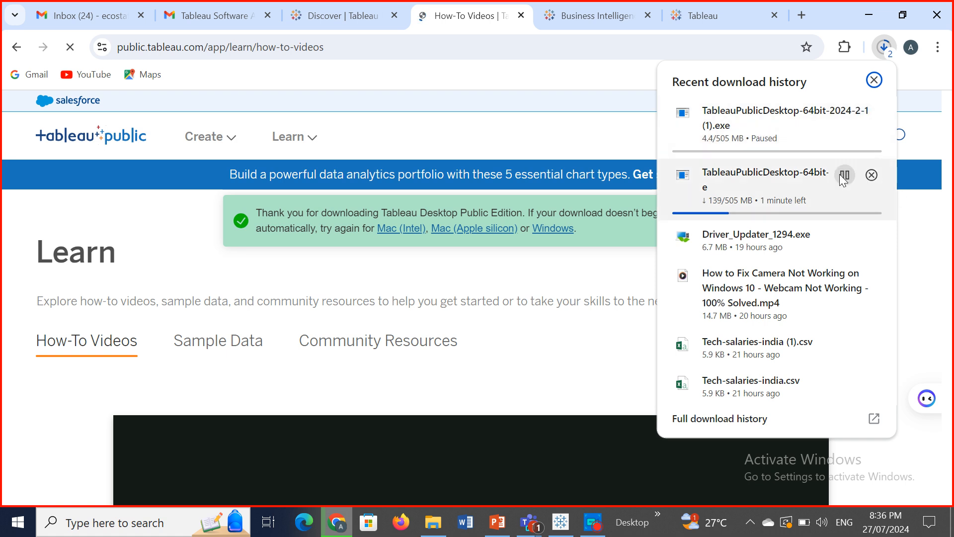
click(844, 175)
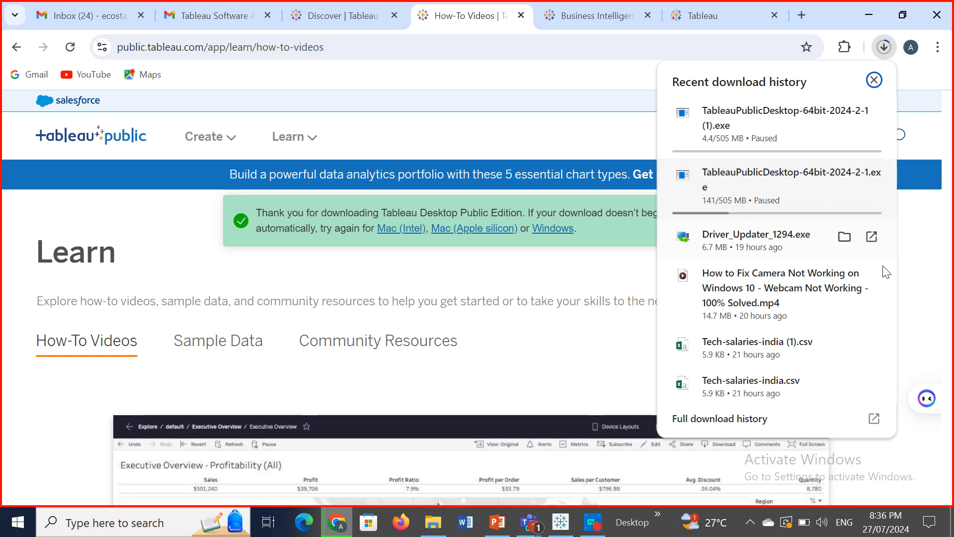
click(885, 309)
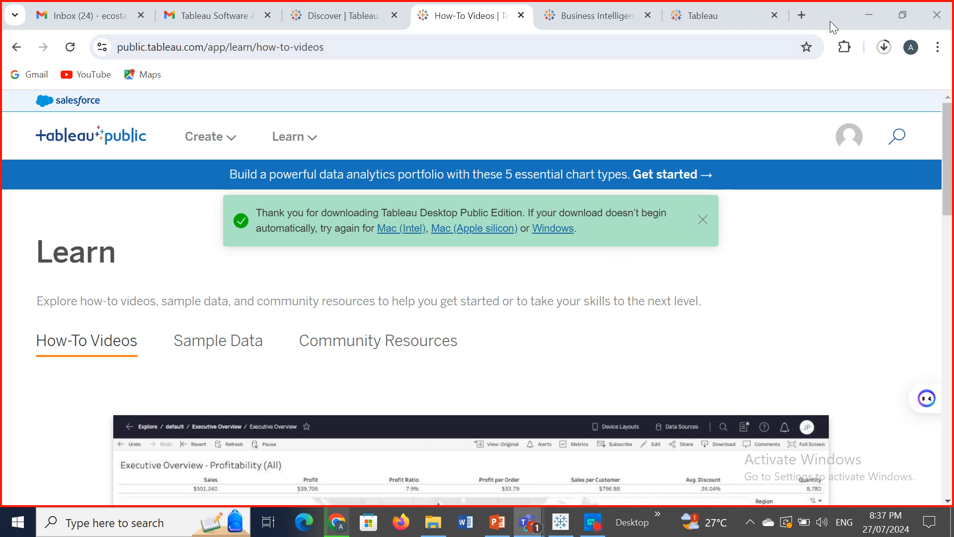
Step: Switch to the Teams meeting, stop the current screen sharing and share the Tableau Public window instead
click(865, 7)
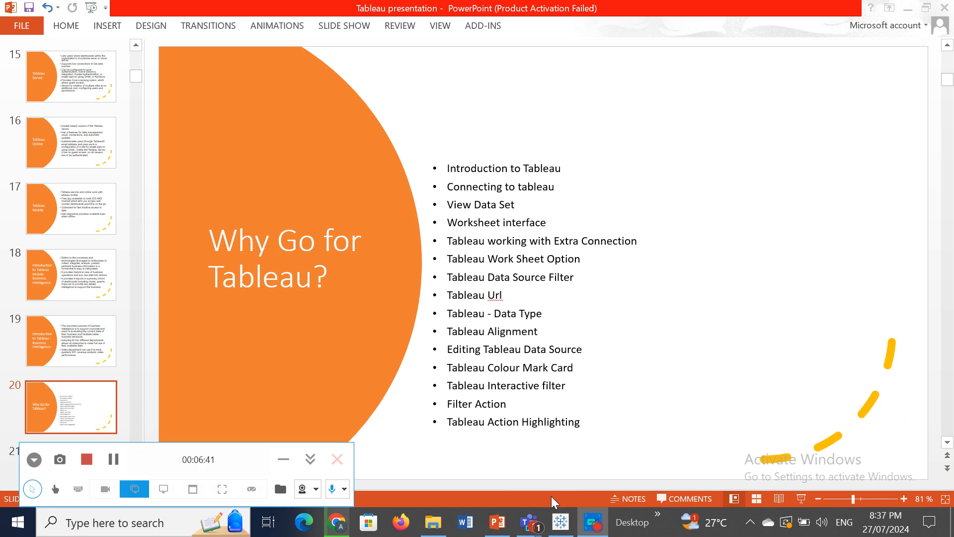
mouse_move(530, 525)
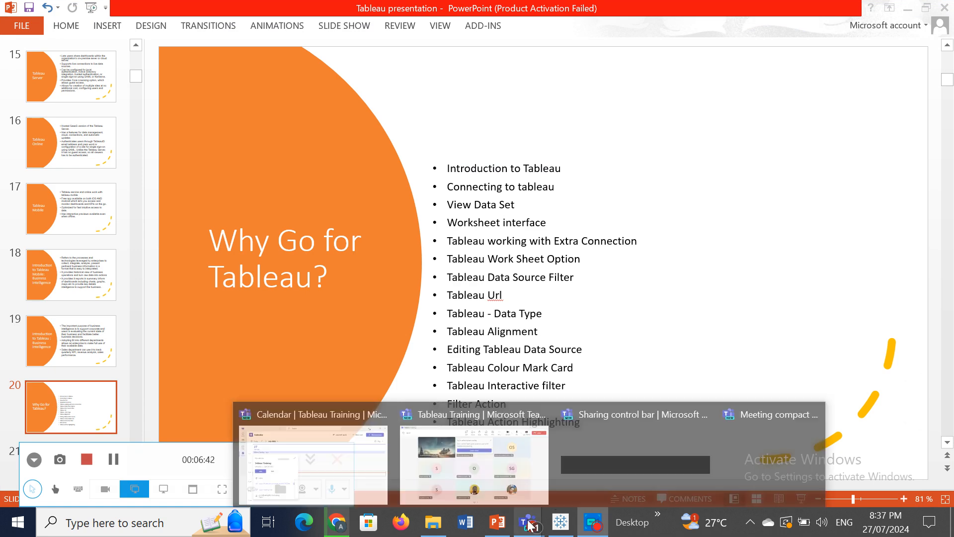
click(505, 450)
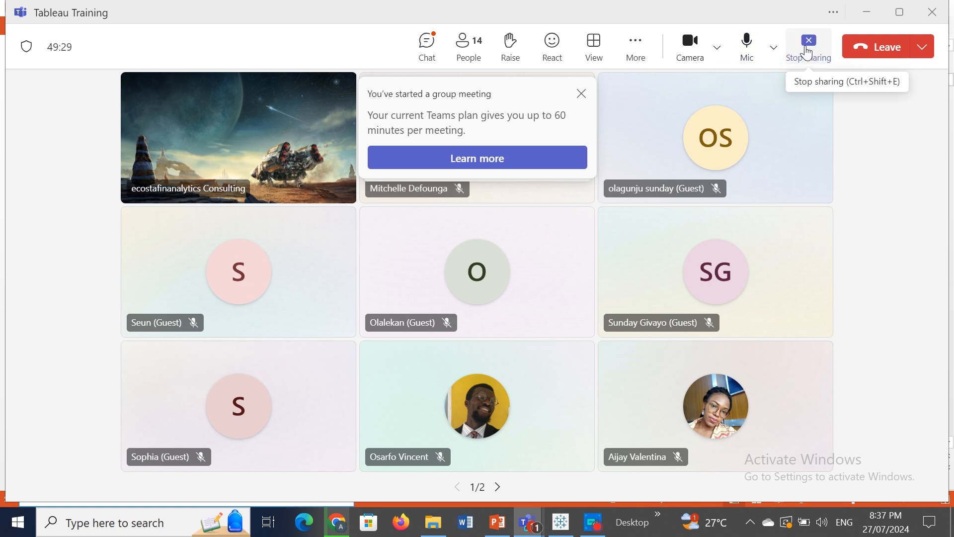
click(805, 49)
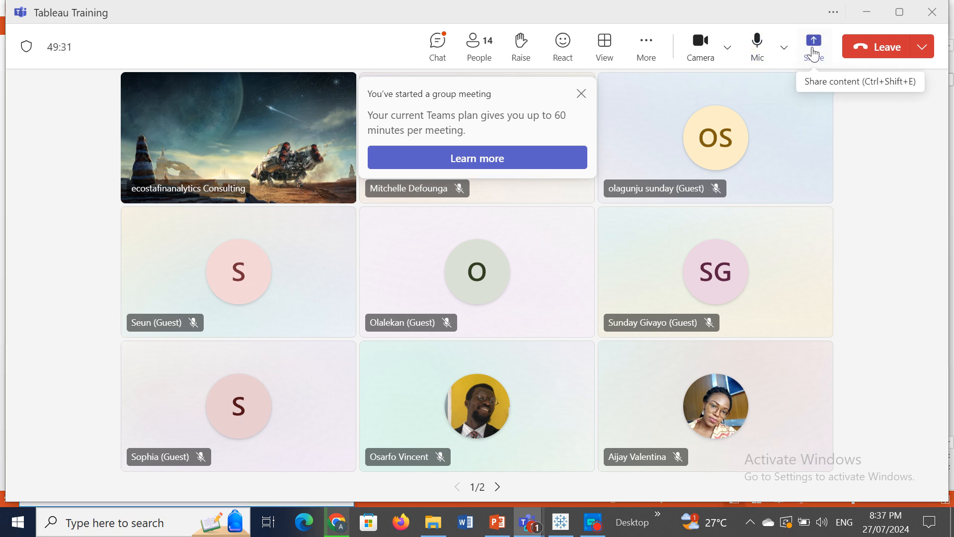
click(812, 49)
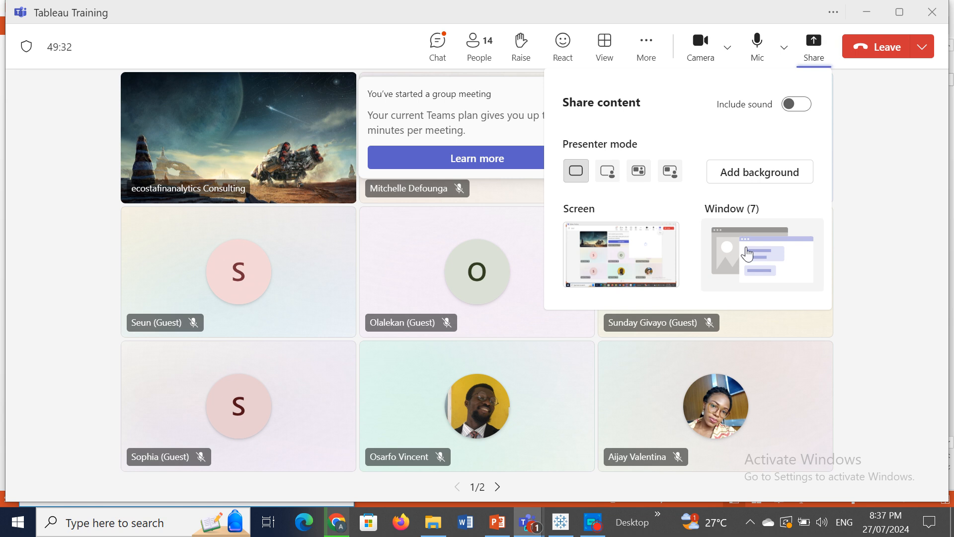
click(748, 253)
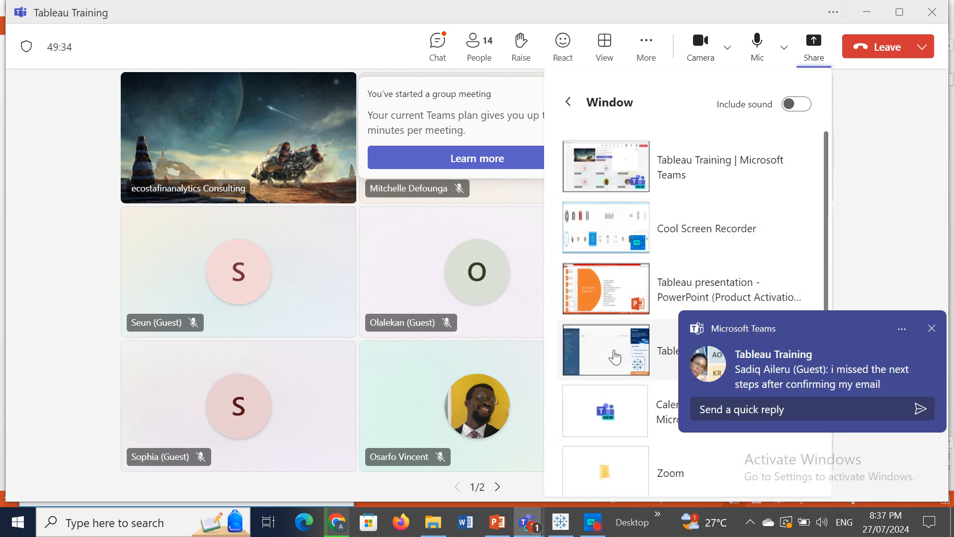
click(614, 356)
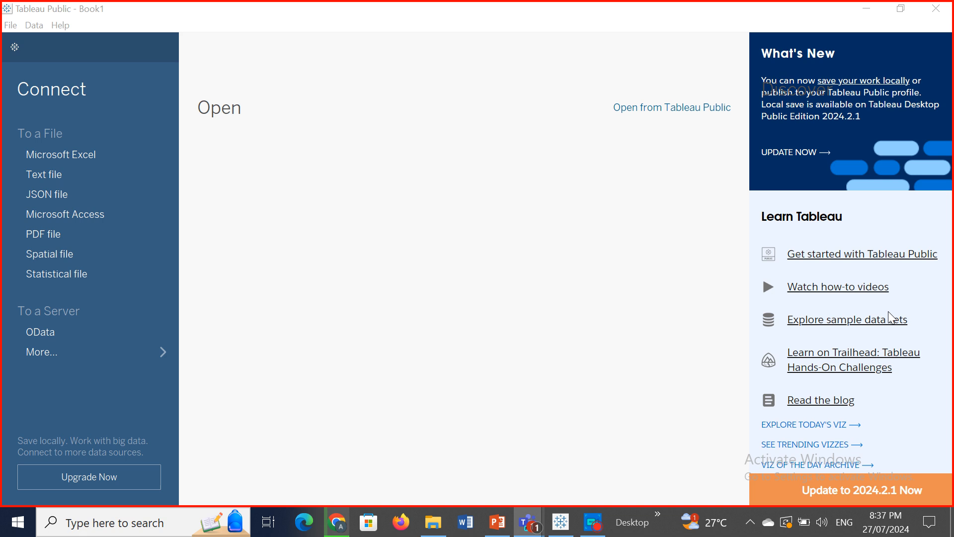
Step: Check the Teams meeting window and minimize it to return to the shared Tableau Public window
mouse_move(537, 529)
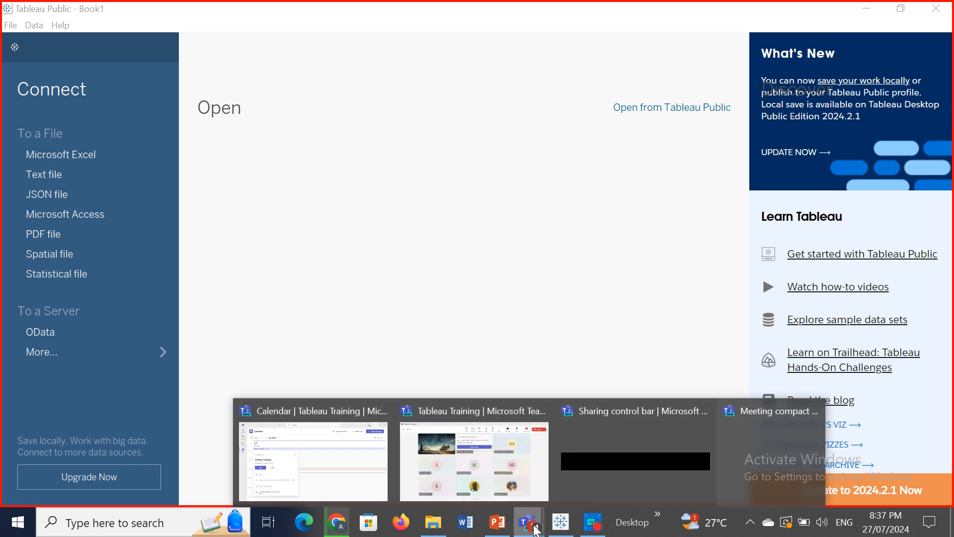
click(511, 468)
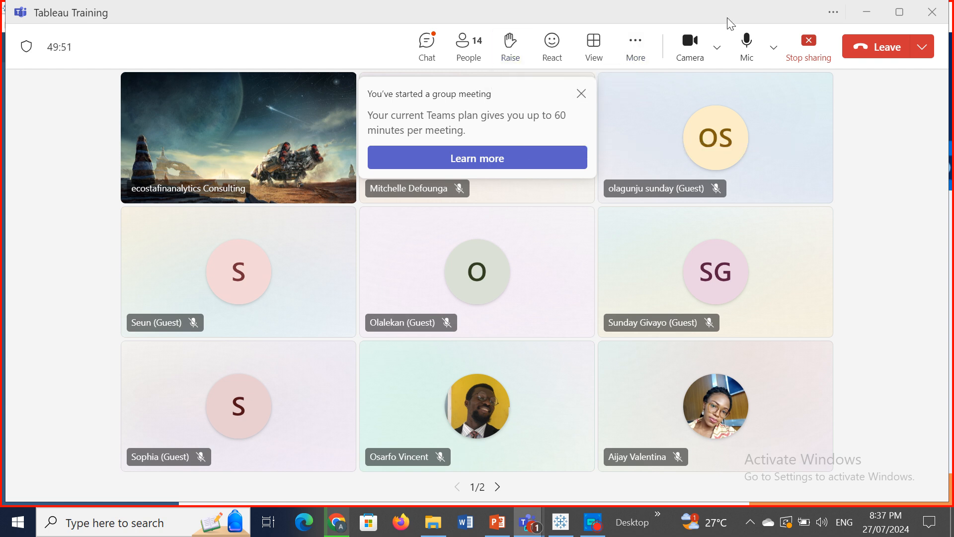
click(867, 12)
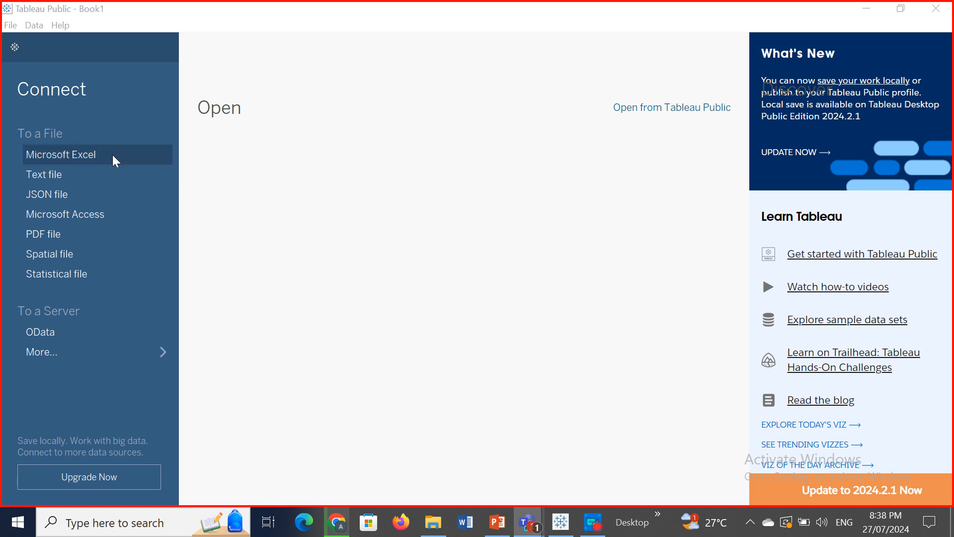
Step: Show how to switch between the start page and the blank Sheet 1 worksheet, ending on the start page
click(15, 50)
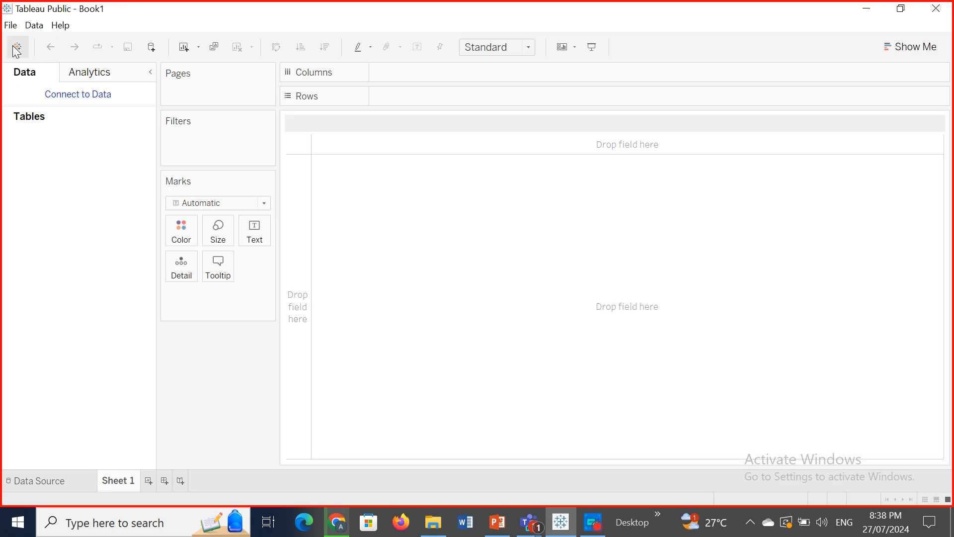
click(16, 50)
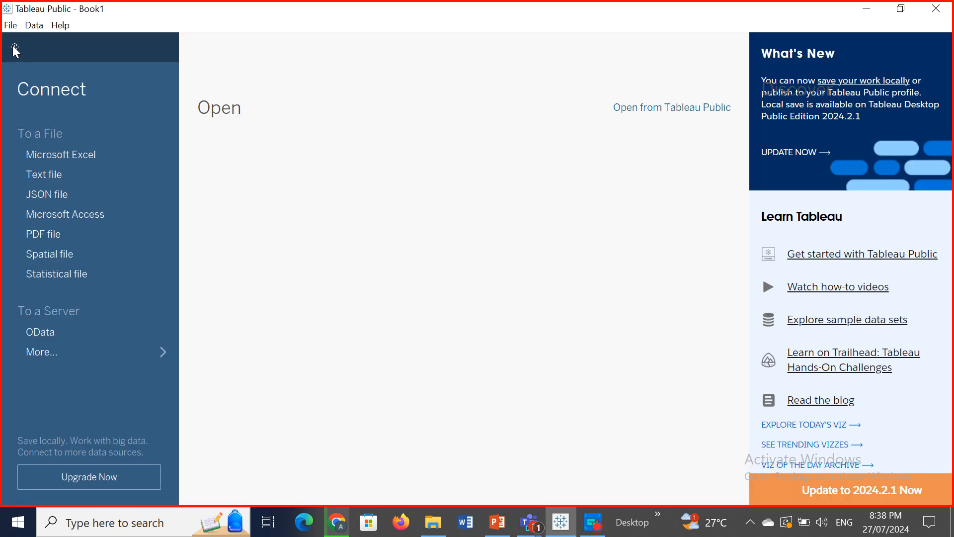
click(16, 50)
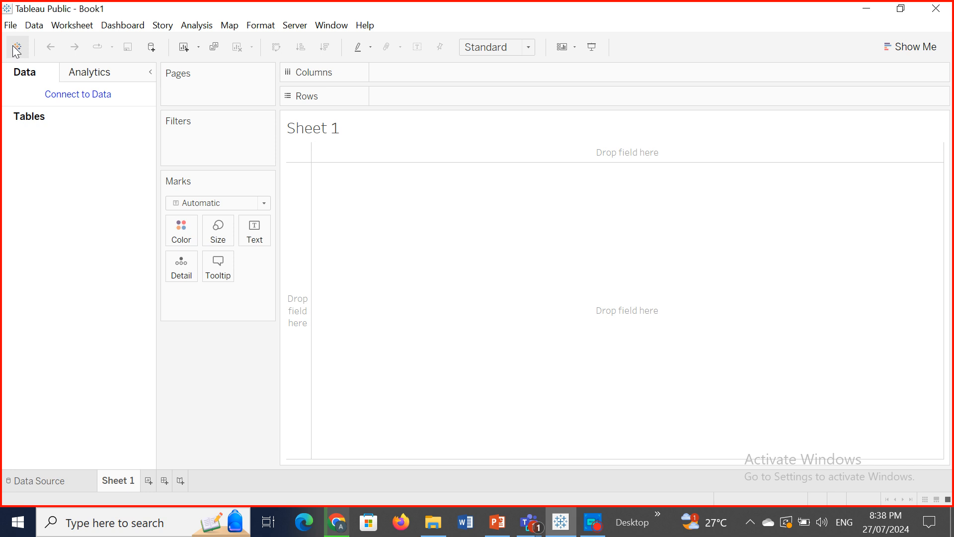
click(16, 50)
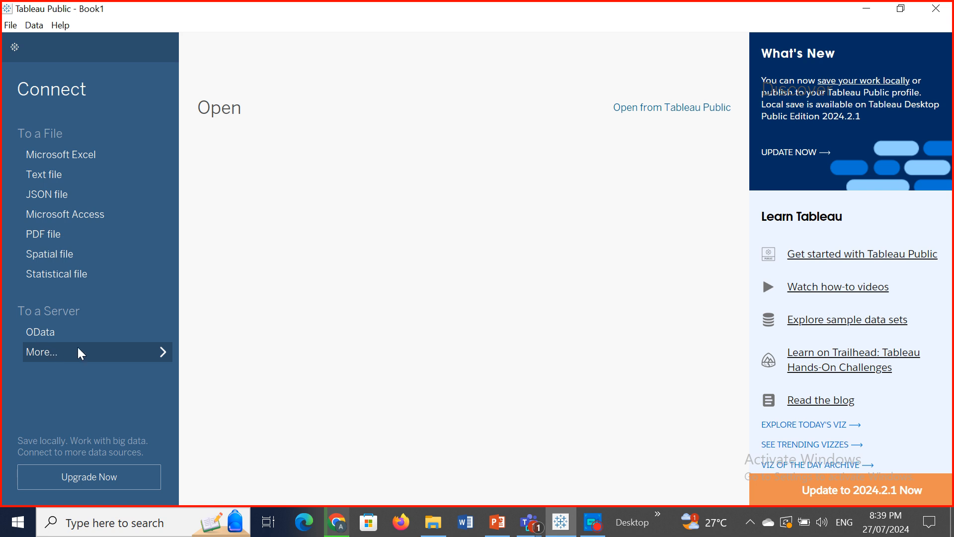
Step: Examine the additional server connectors and the OData connection form, and close the form without connecting
click(90, 352)
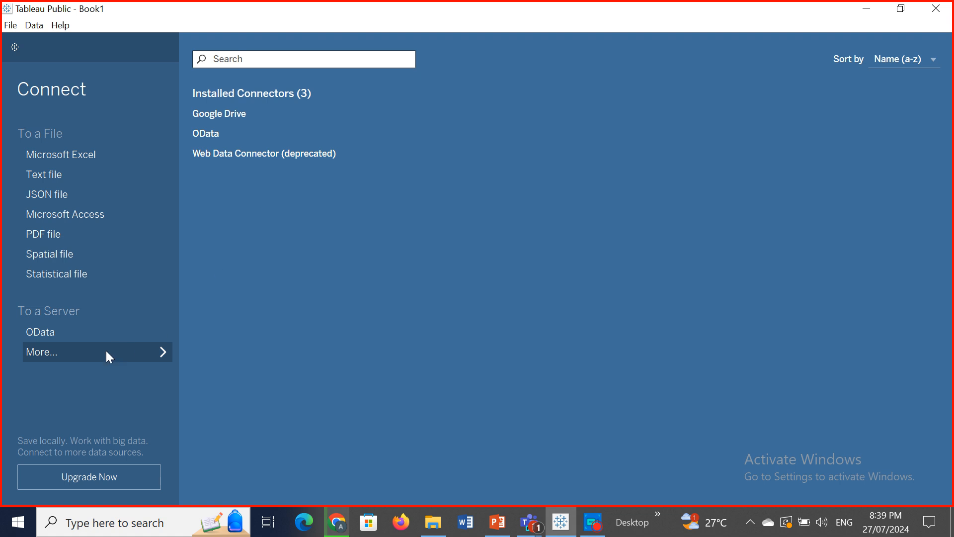
click(97, 339)
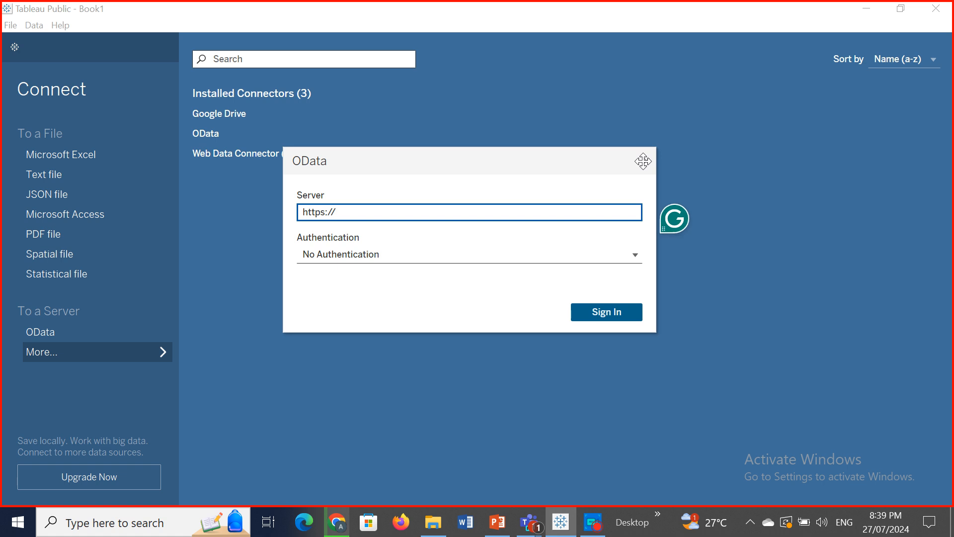
click(646, 161)
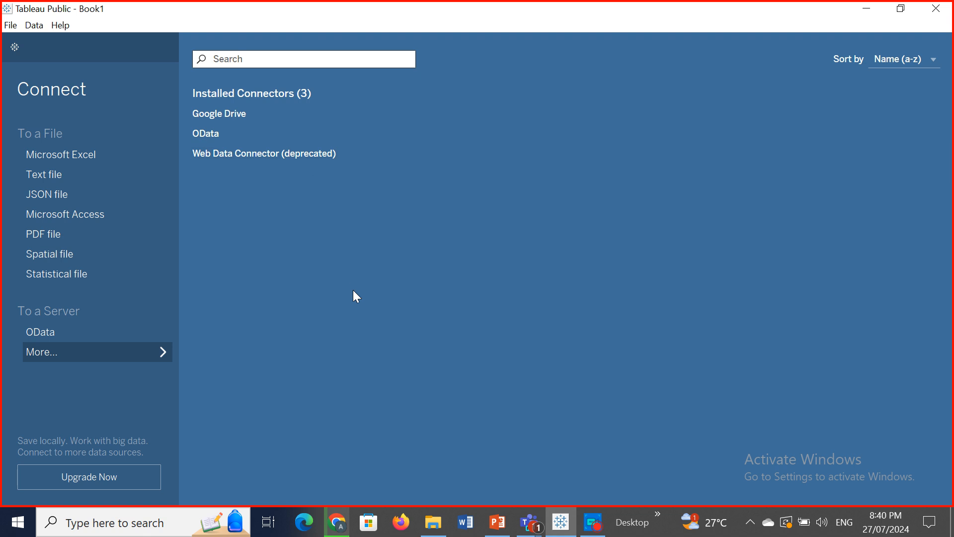
Step: Review the File commands of the start page without choosing any
click(13, 25)
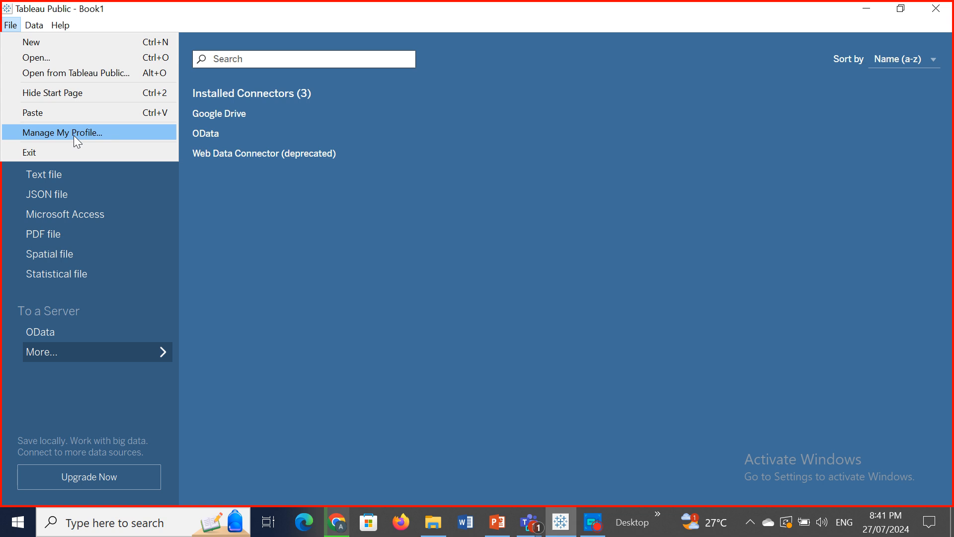
click(375, 265)
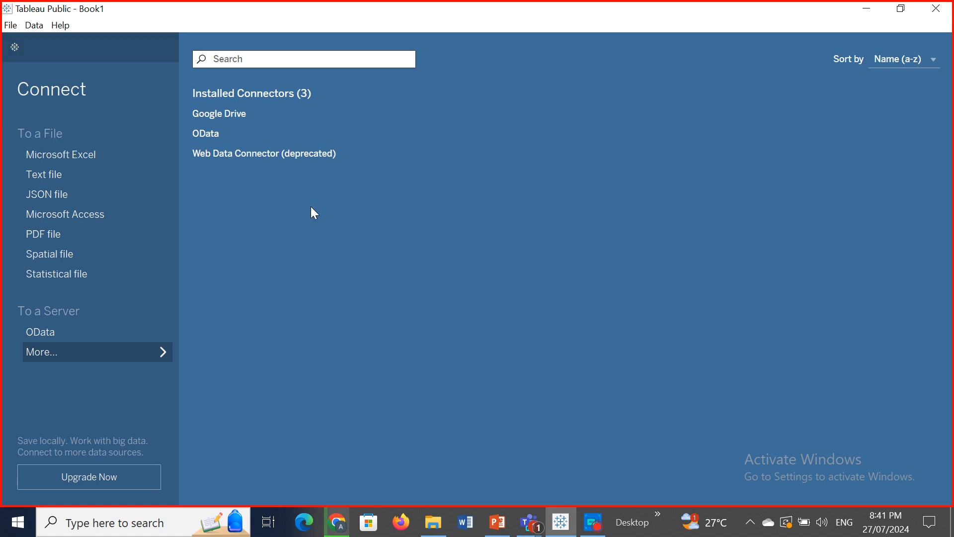
Step: Review the Data and Help commands of the start page without choosing any
click(38, 27)
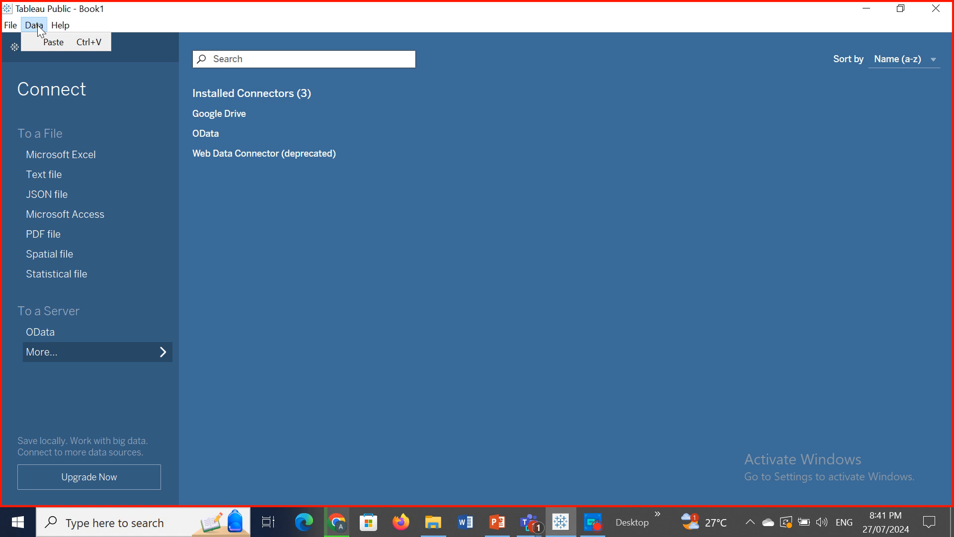
mouse_move(60, 27)
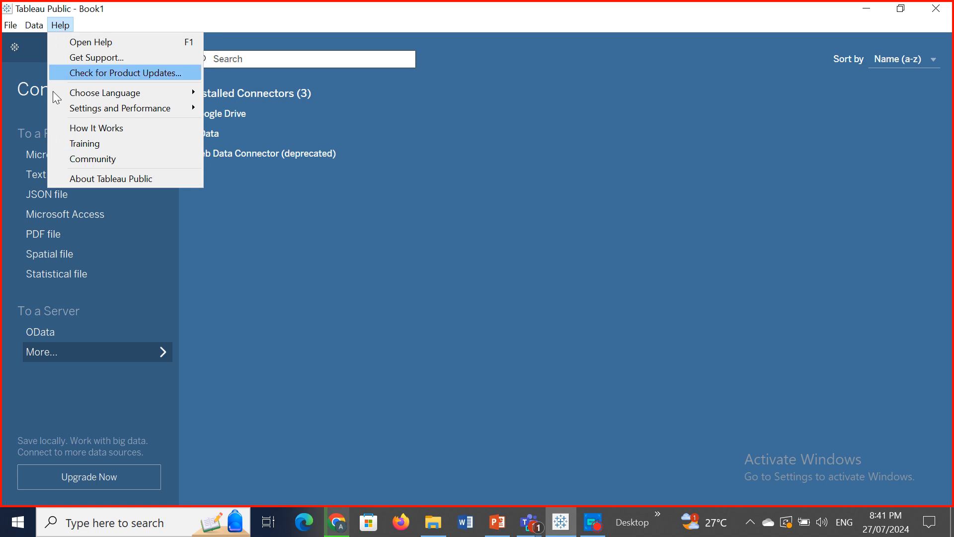
click(365, 276)
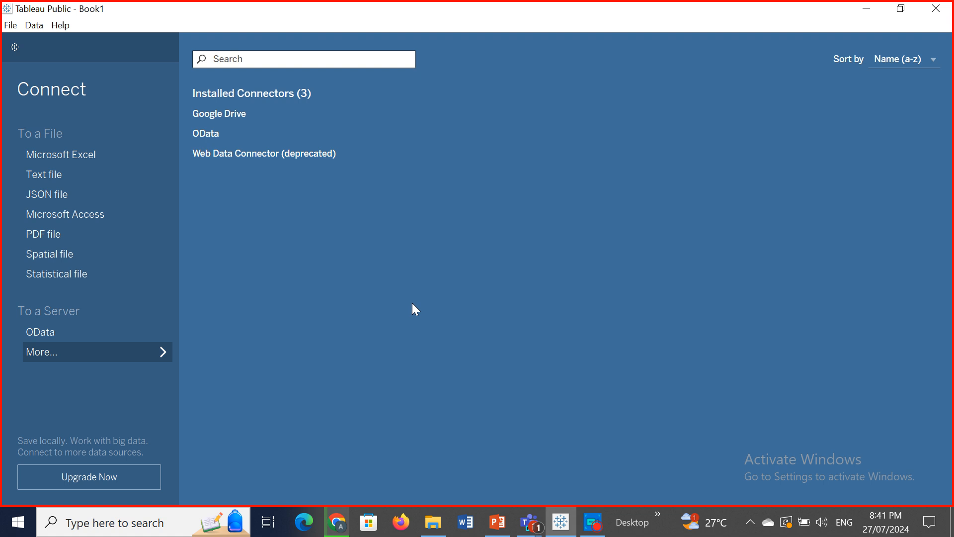
Step: In File Explorer, open the Gun Violence in US workbook from the Tableau Free Training folder inside DAXXX TRAINING on the Desktop
click(434, 522)
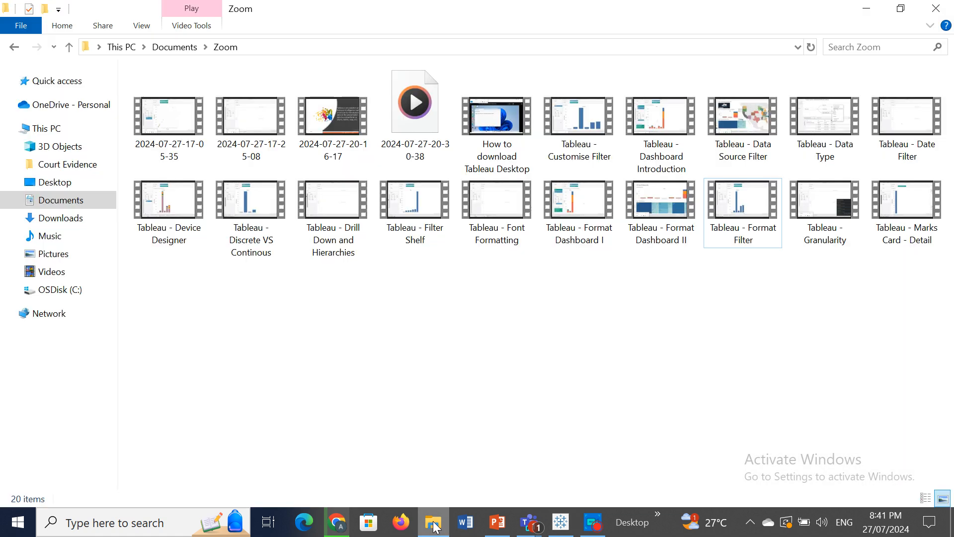
click(61, 204)
click(63, 185)
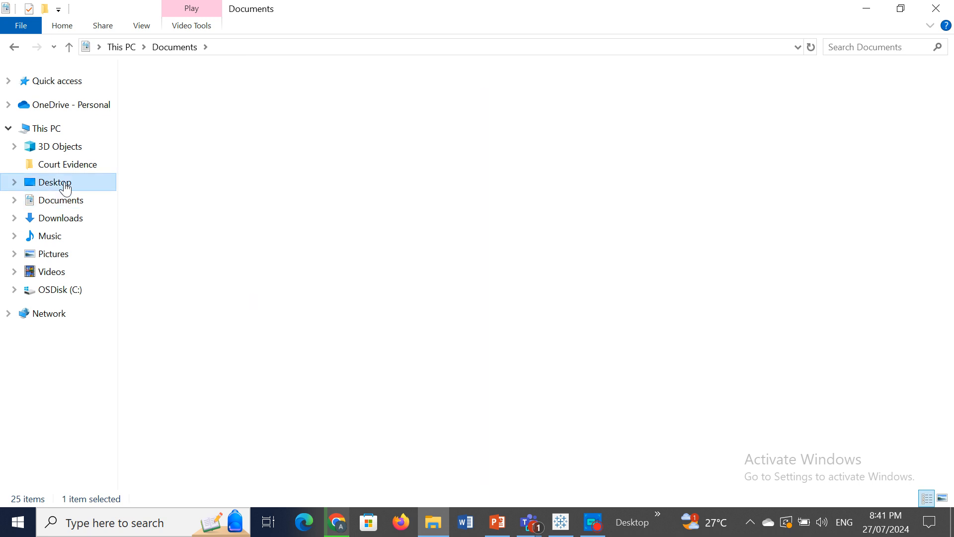
double_click(227, 93)
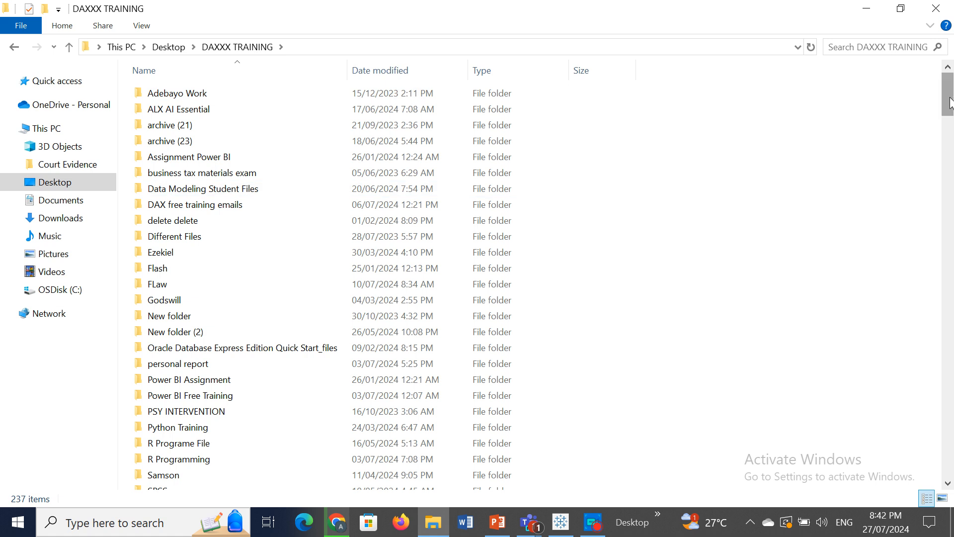
drag(949, 102, 948, 121)
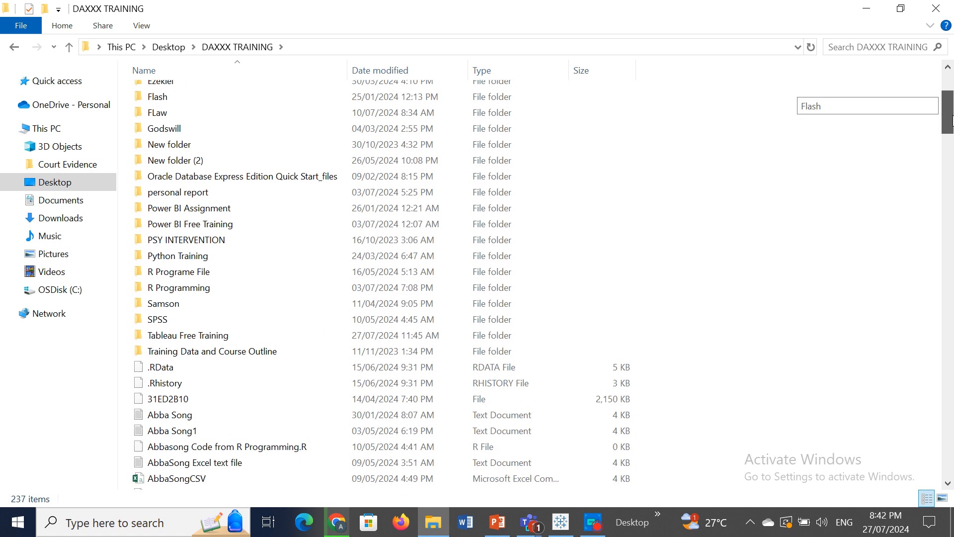
double_click(245, 337)
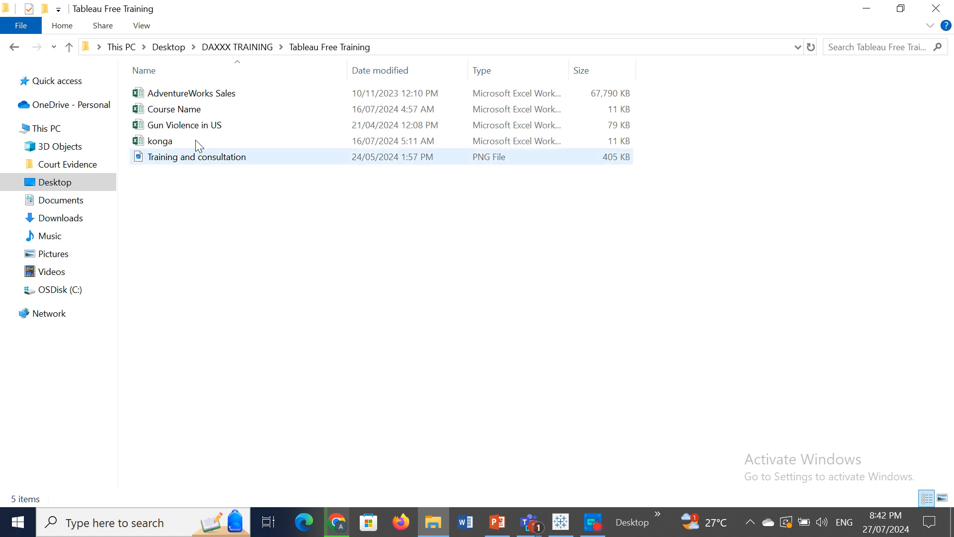
click(198, 130)
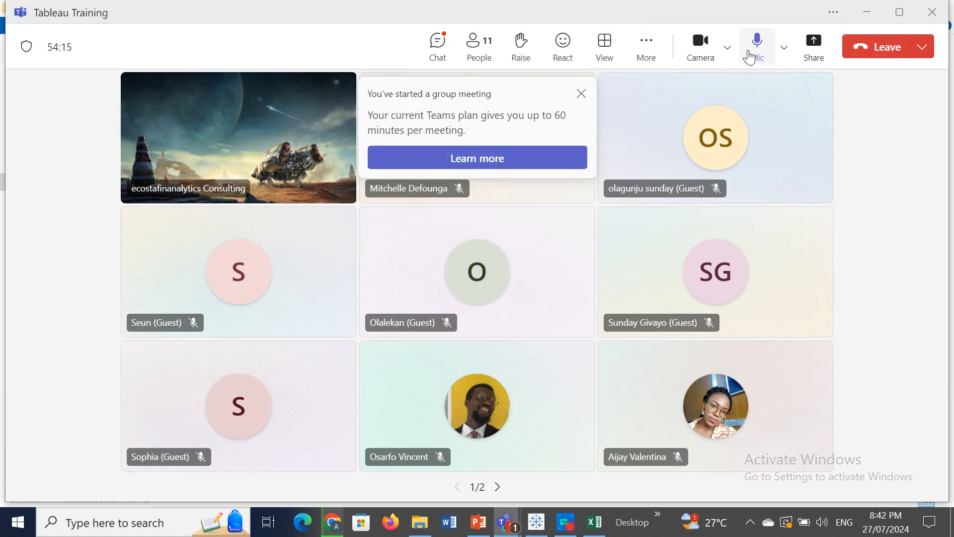
Step: Share the loading Excel window in the Teams meeting, return to the workbook, and dismiss the Office activation wizard
click(813, 51)
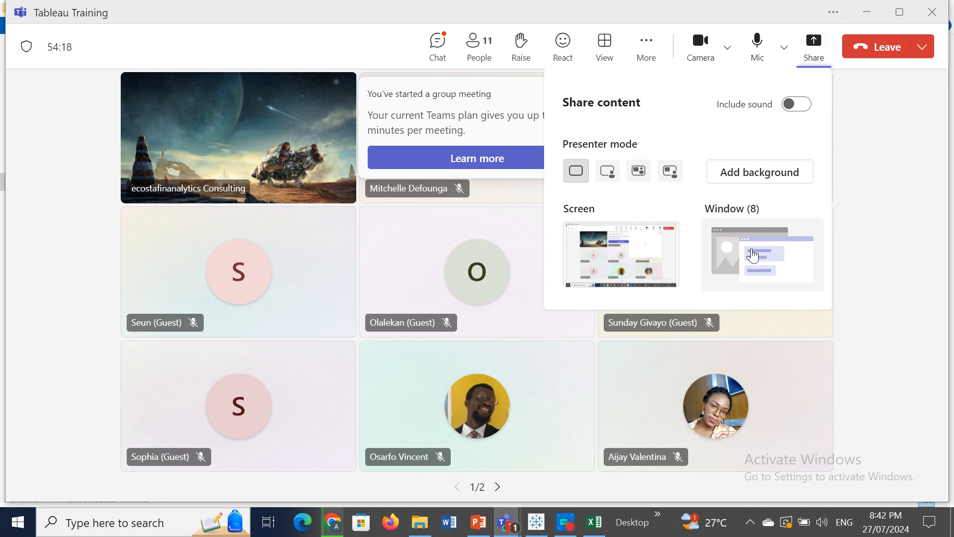
click(751, 237)
click(609, 237)
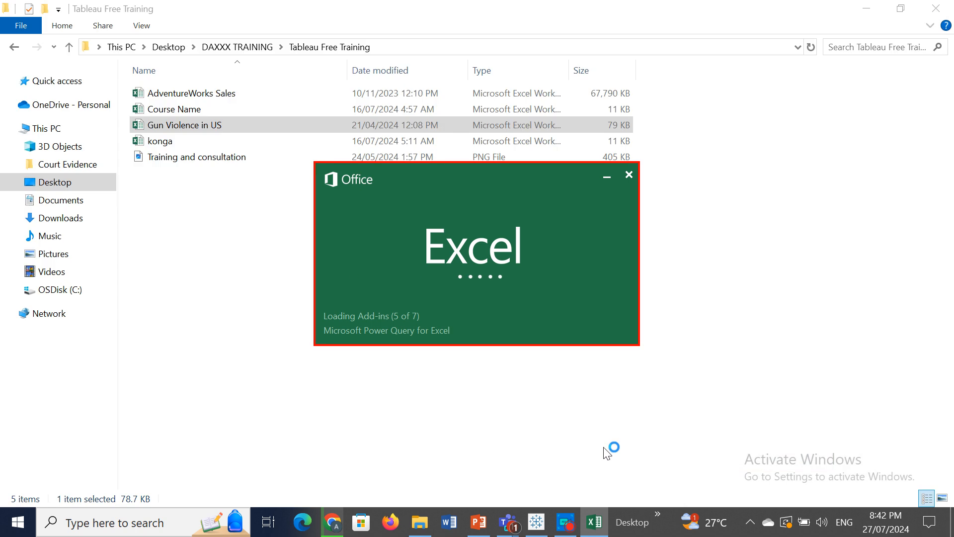
click(867, 11)
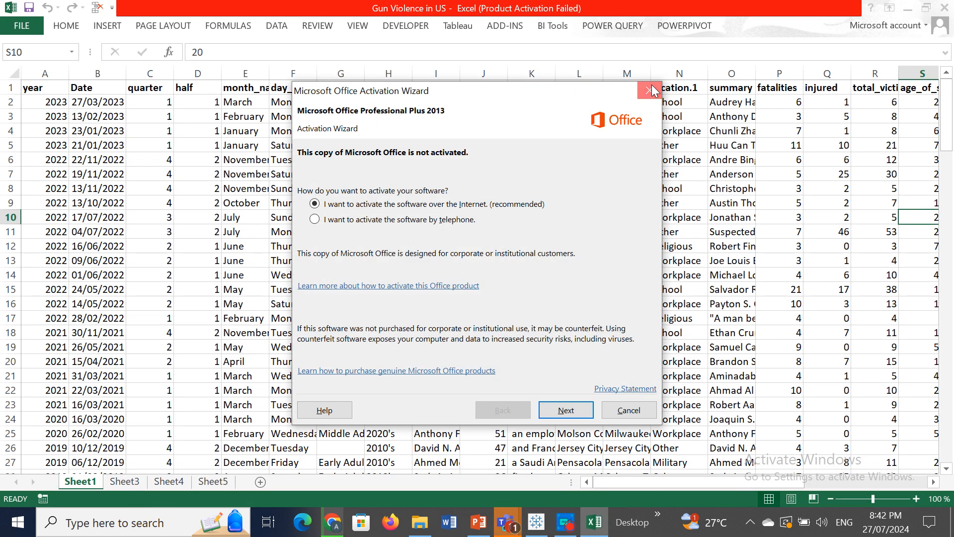
click(651, 87)
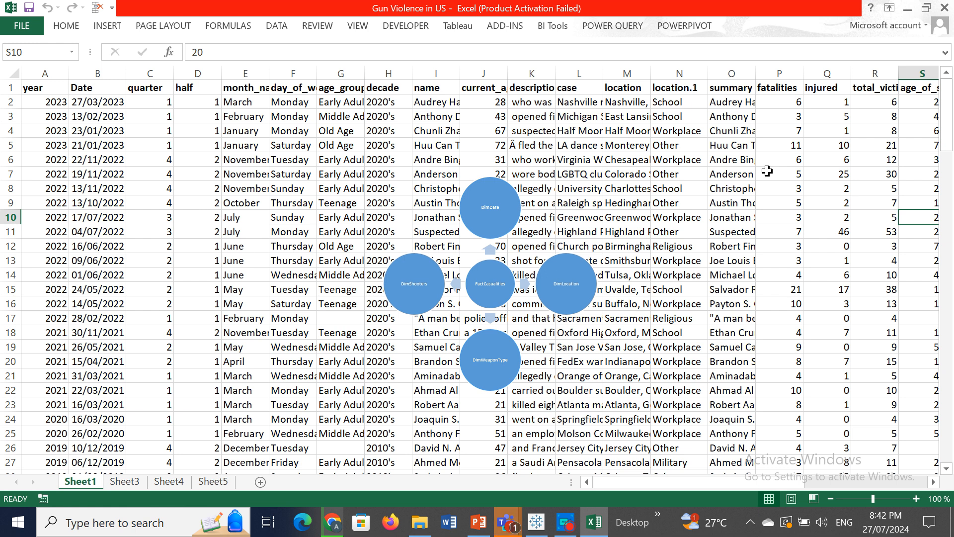
Step: Switch to the Teams meeting window and check the meeting and the system sound
click(512, 524)
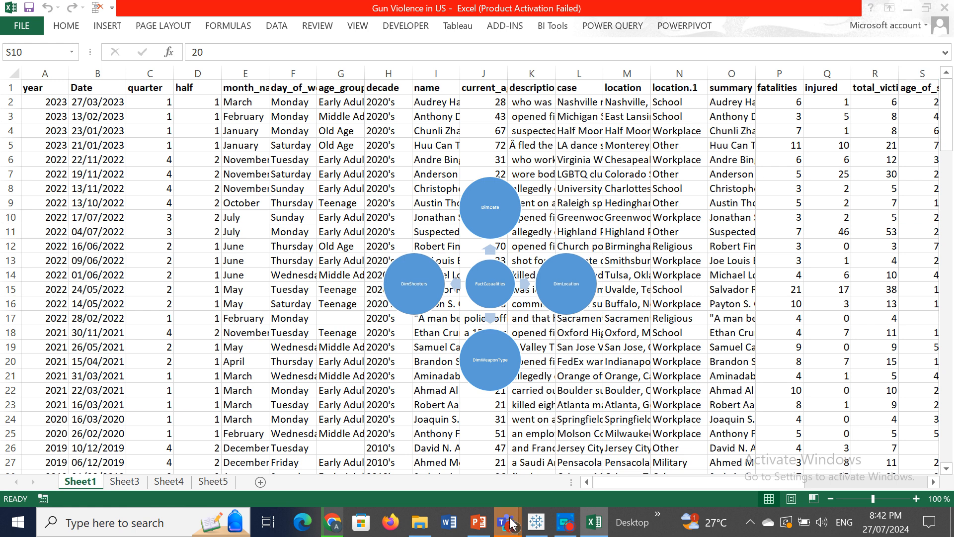
click(582, 453)
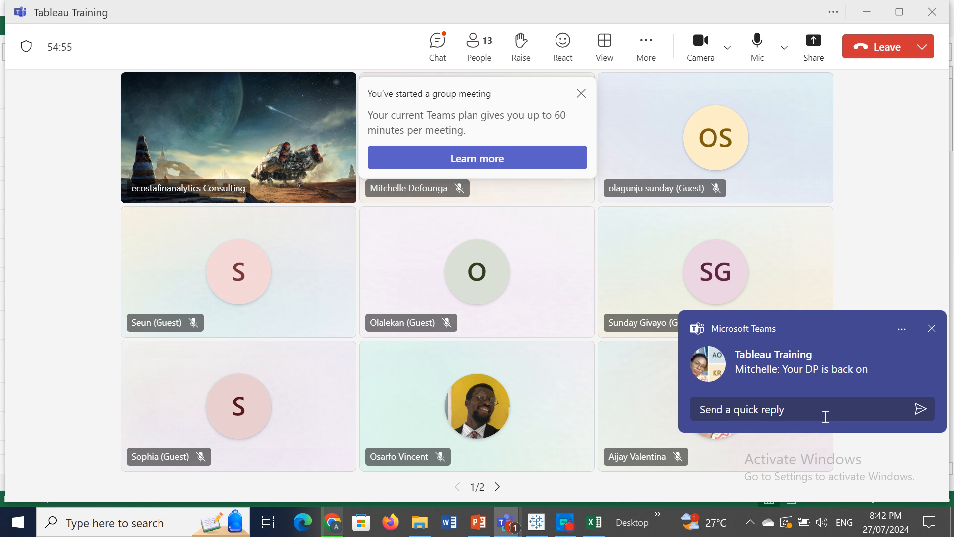
click(516, 526)
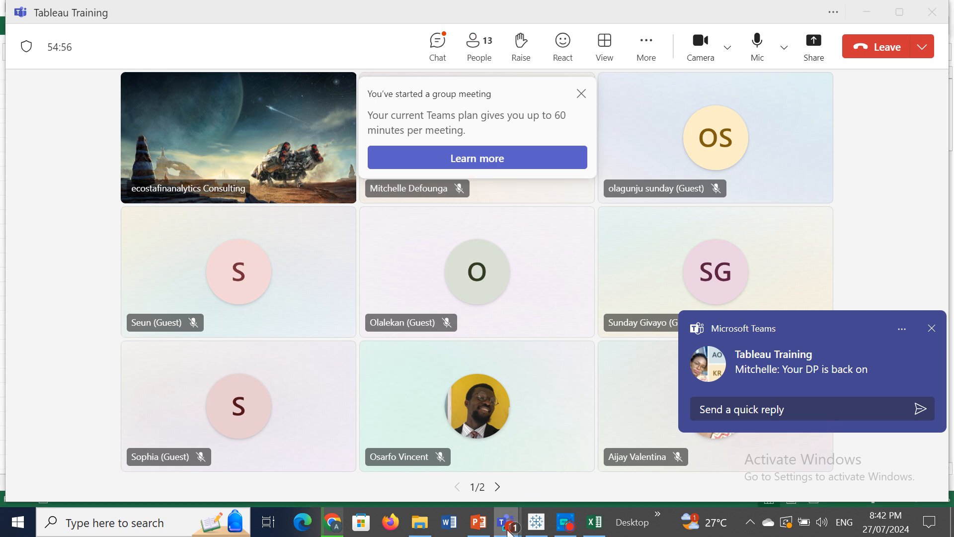
click(545, 472)
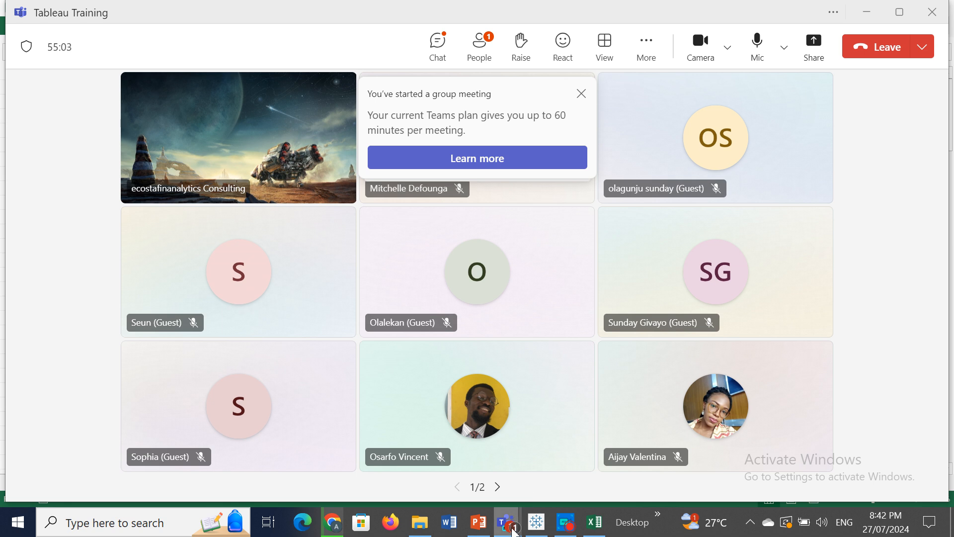
mouse_move(505, 525)
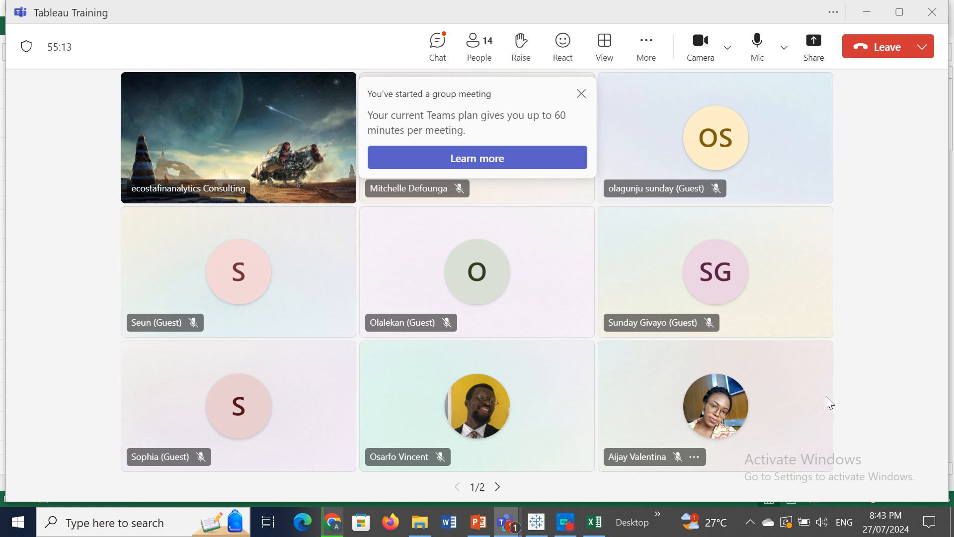
click(822, 525)
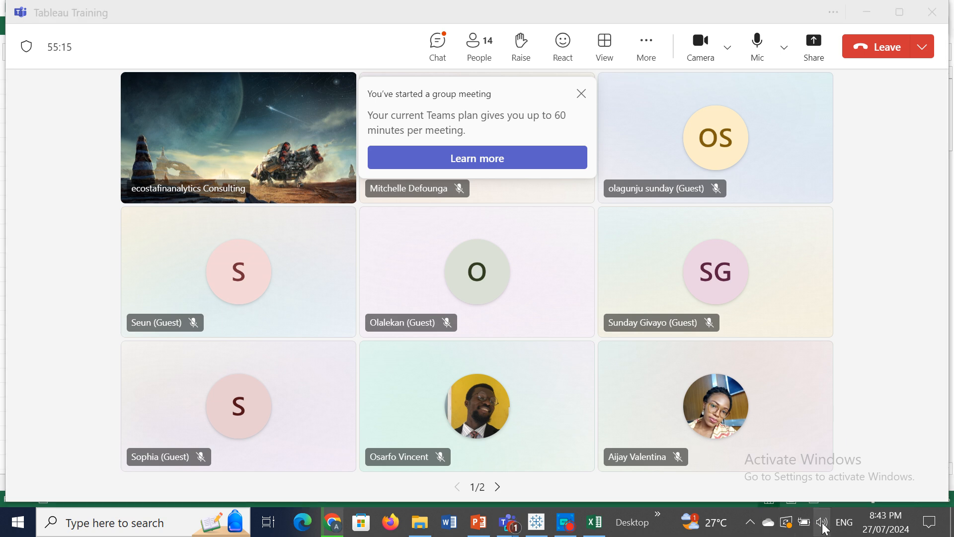
click(858, 343)
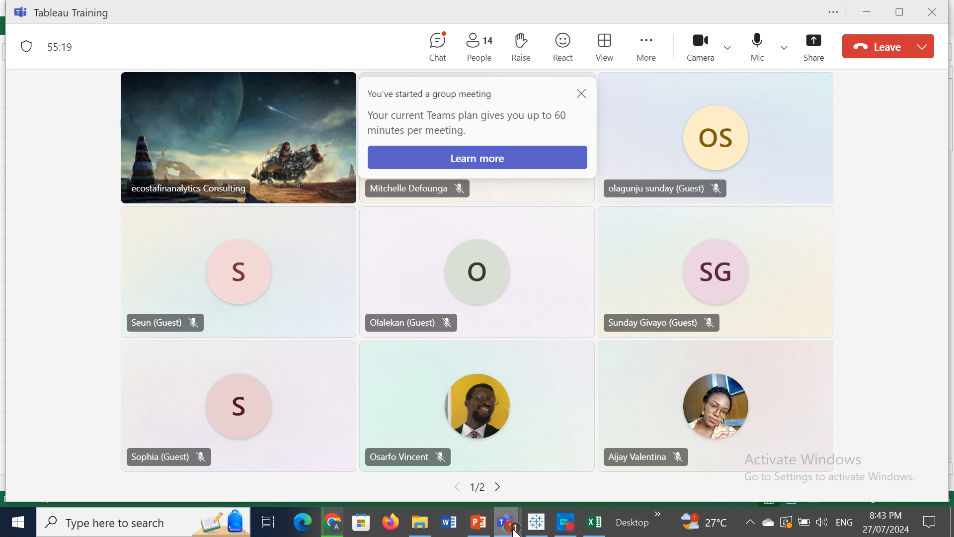
Step: Show the participants list of the Teams meeting and minimize the meeting window to return to the workbook
click(509, 522)
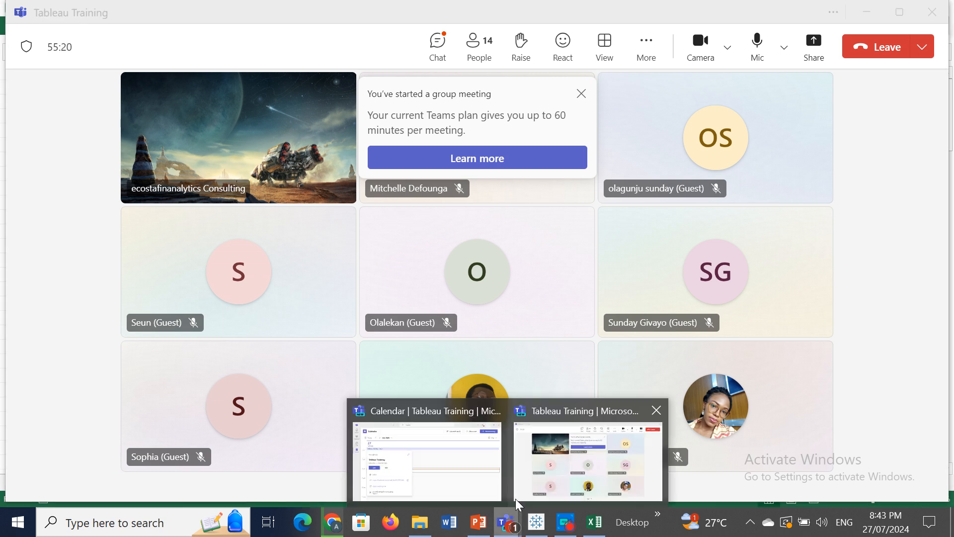
click(552, 461)
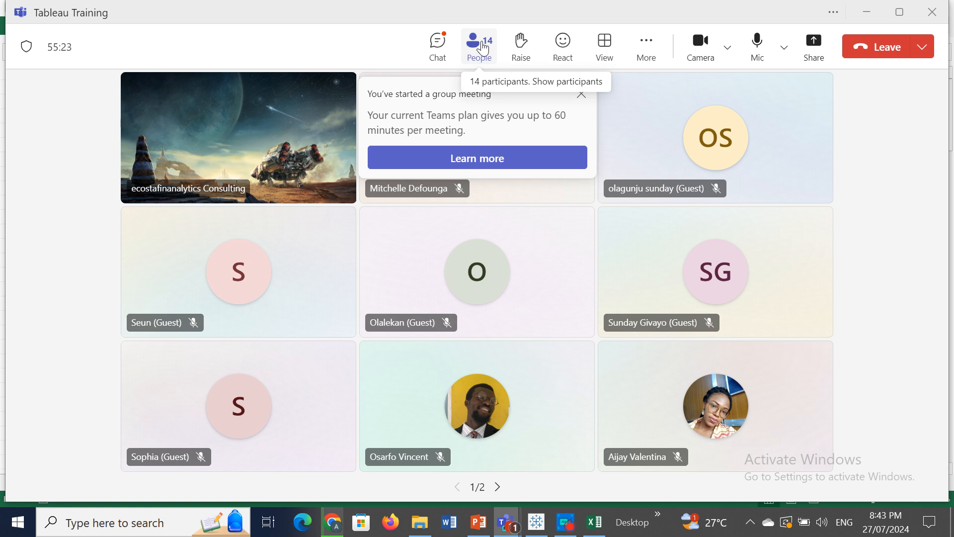
click(482, 43)
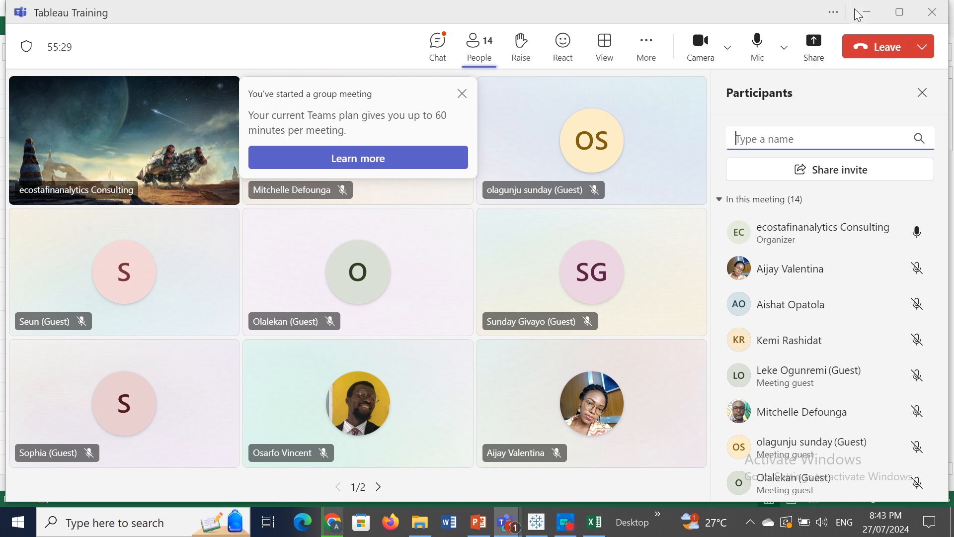
click(867, 12)
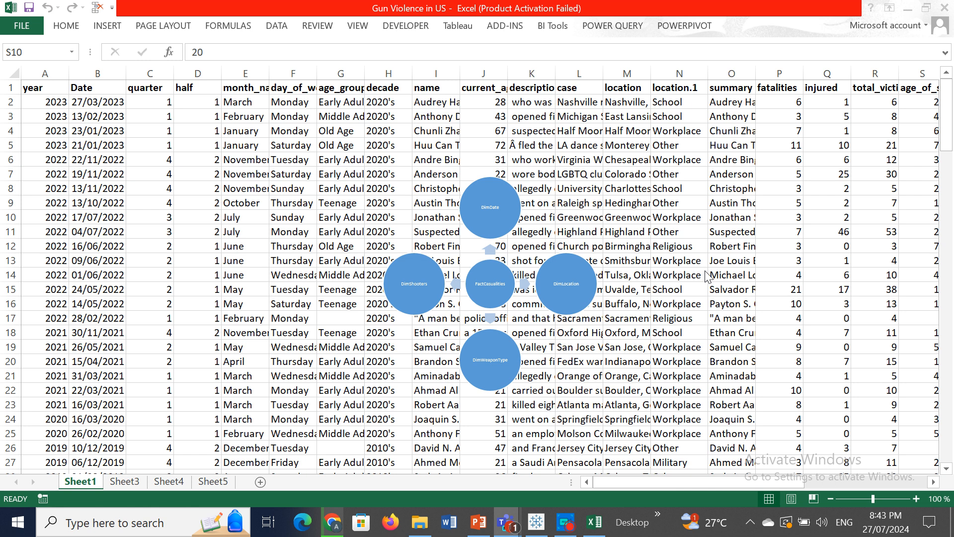
Step: Switch to Chrome, search Google for "what is dp" in a new tab, read the answer, and minimize the browser
click(335, 525)
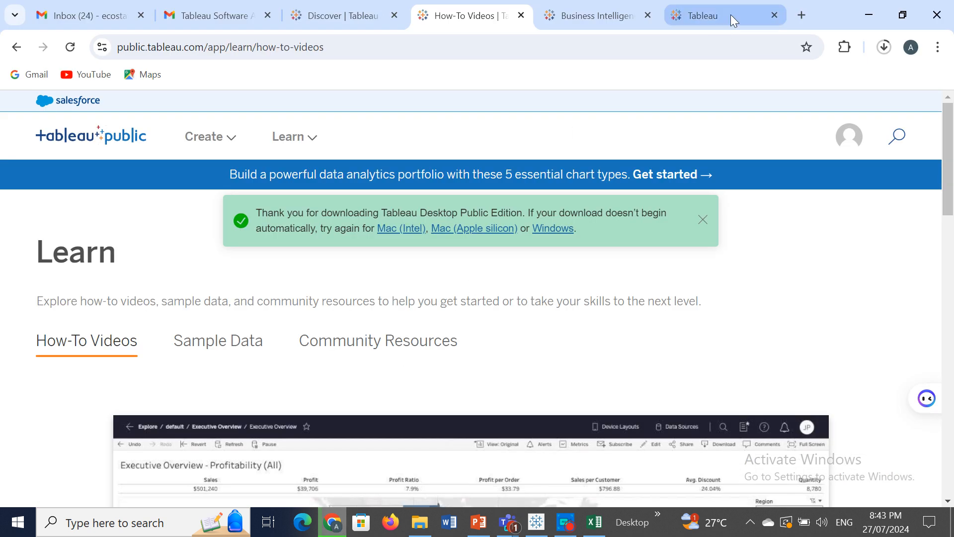
click(802, 15)
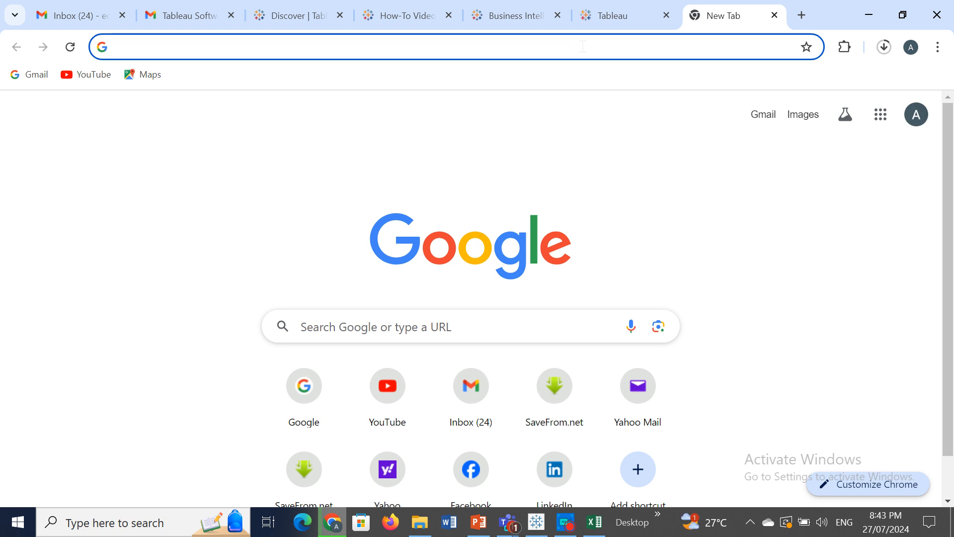
text(google.com)
key(Return)
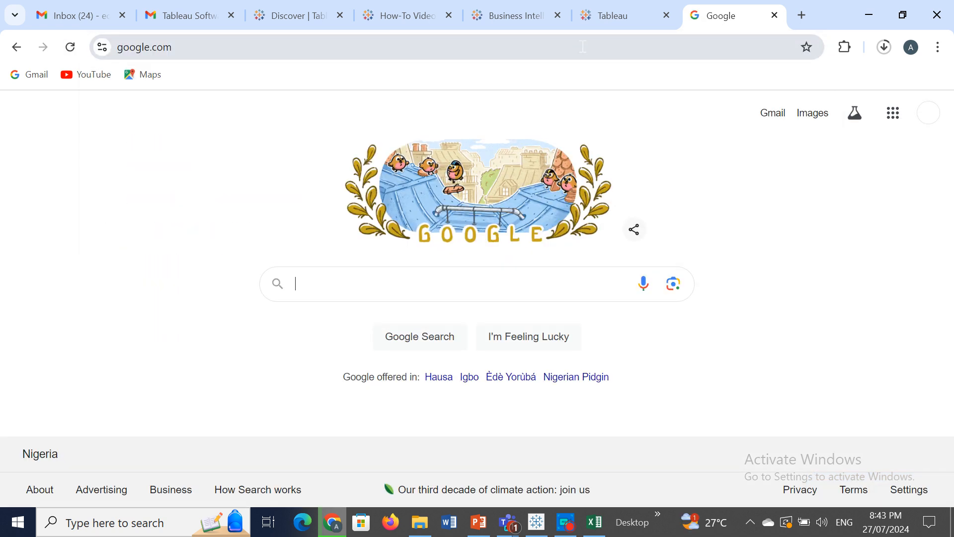
text(what )
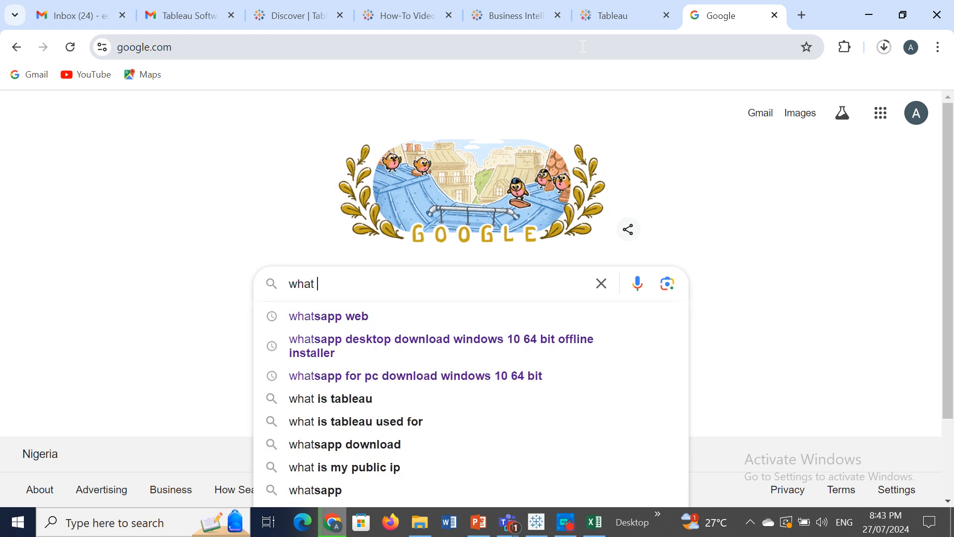
text(is dp)
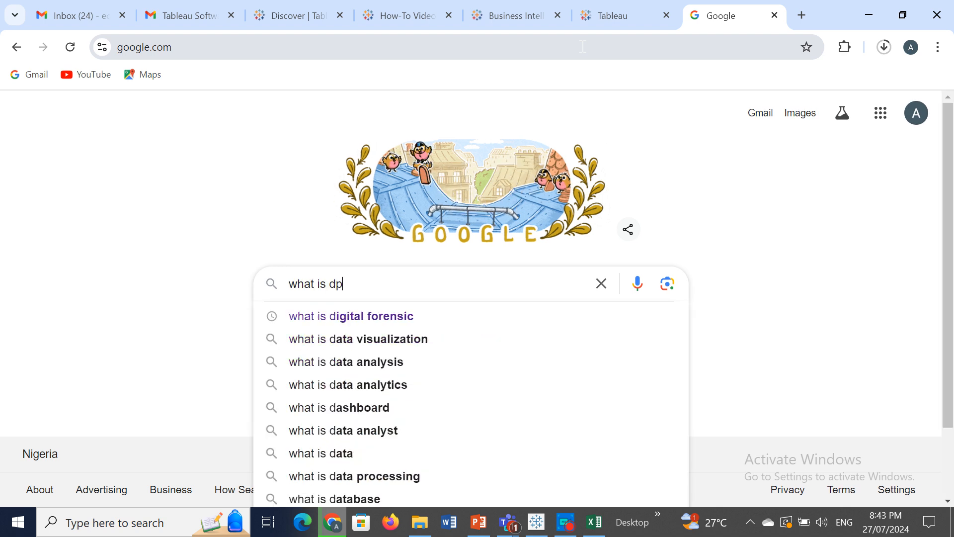
key(Return)
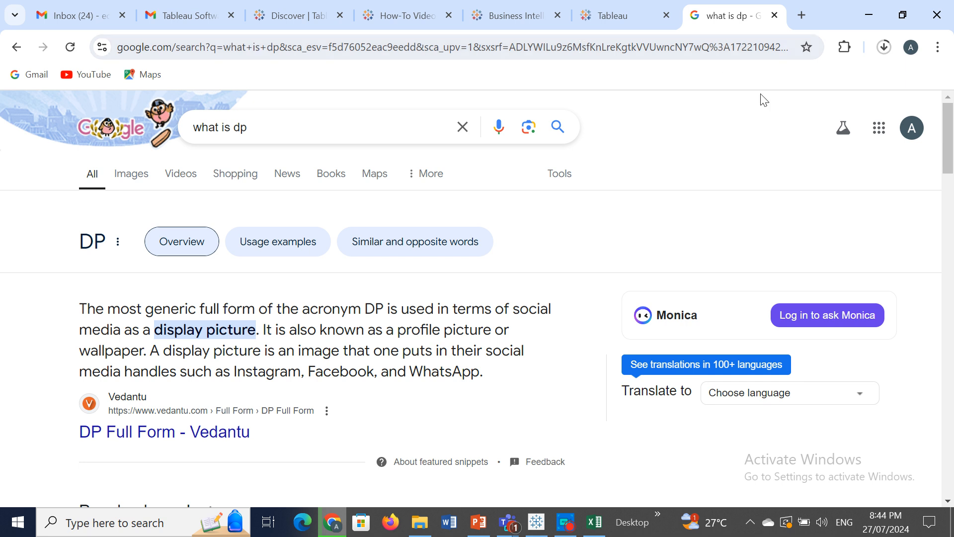
click(868, 14)
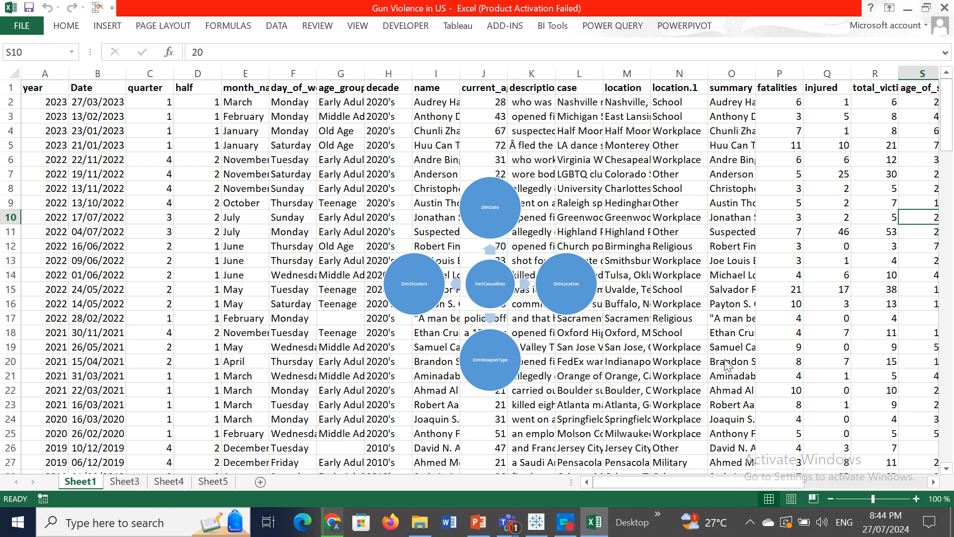
Step: Share the Gun Violence in US Excel window in the Teams meeting
click(512, 529)
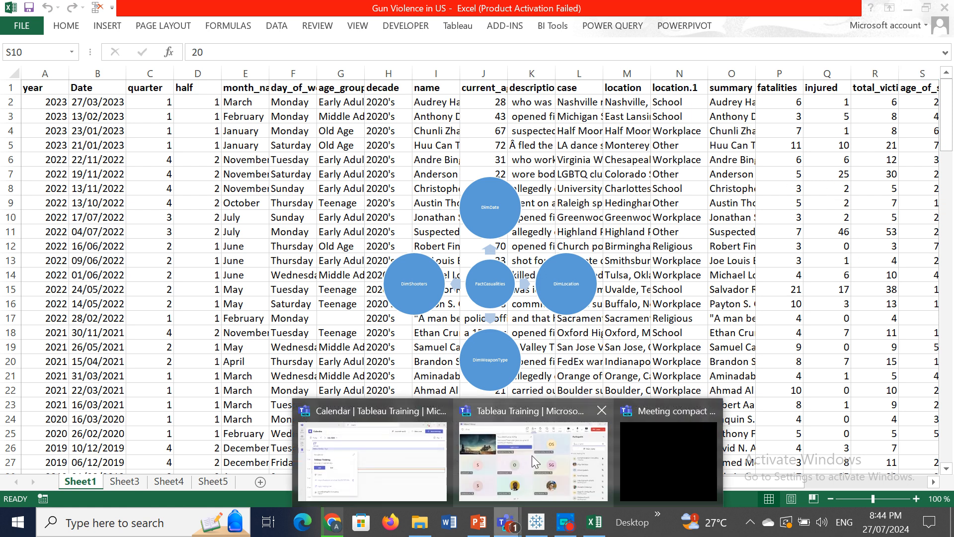
click(661, 454)
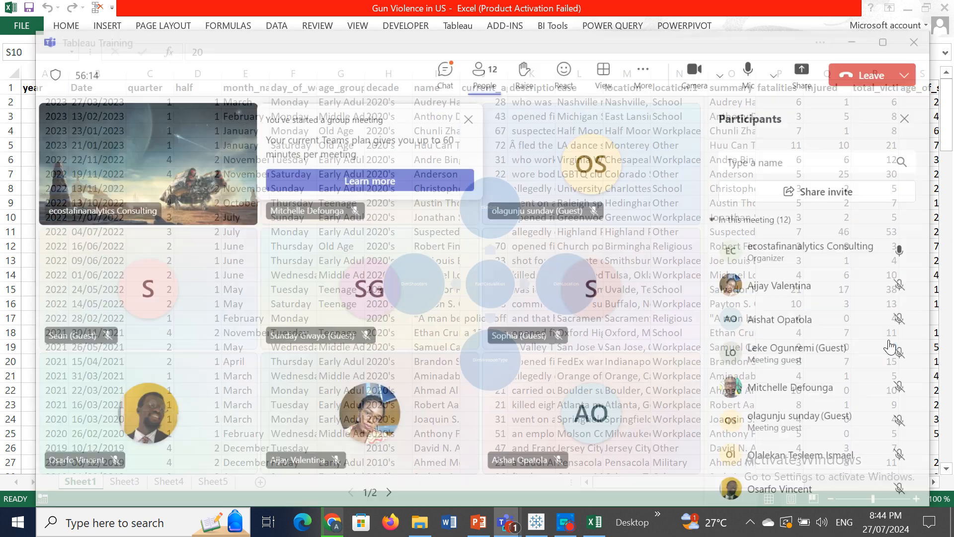
click(813, 48)
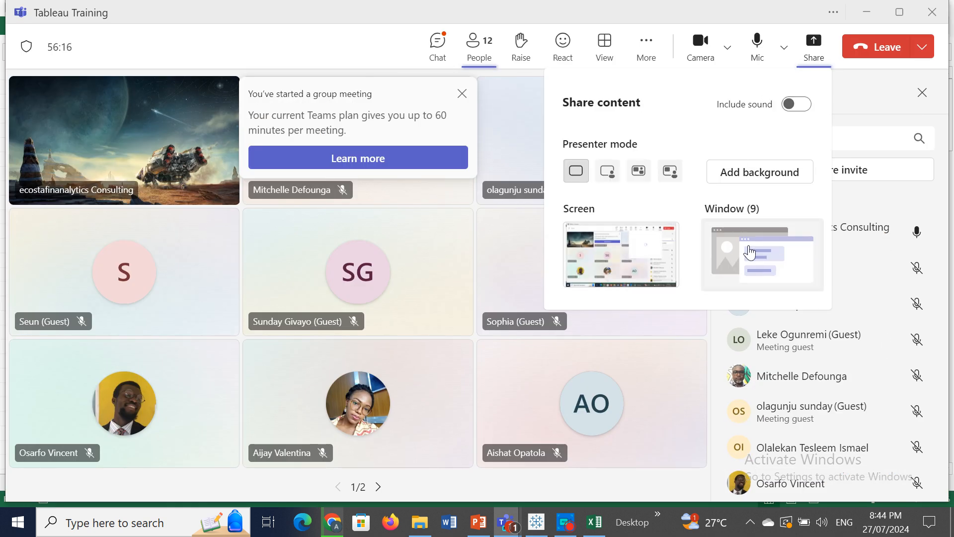
click(747, 251)
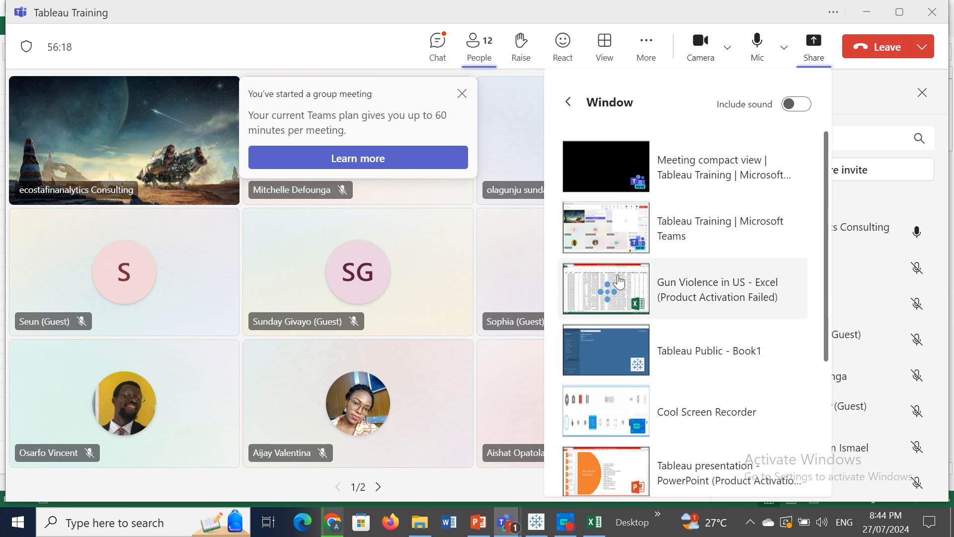
click(599, 278)
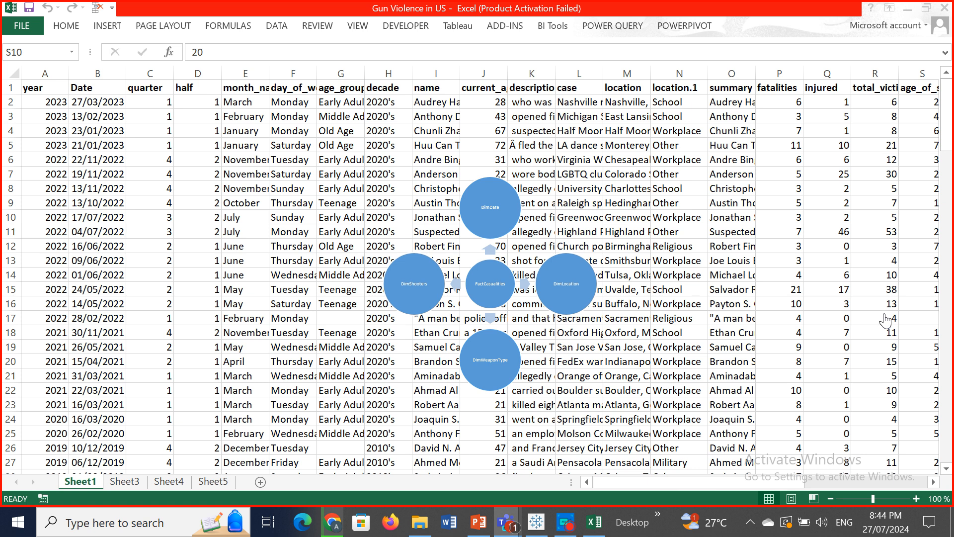
Step: Delete the SmartArt diagram covering the data in Sheet1 and highlight the header row
click(553, 221)
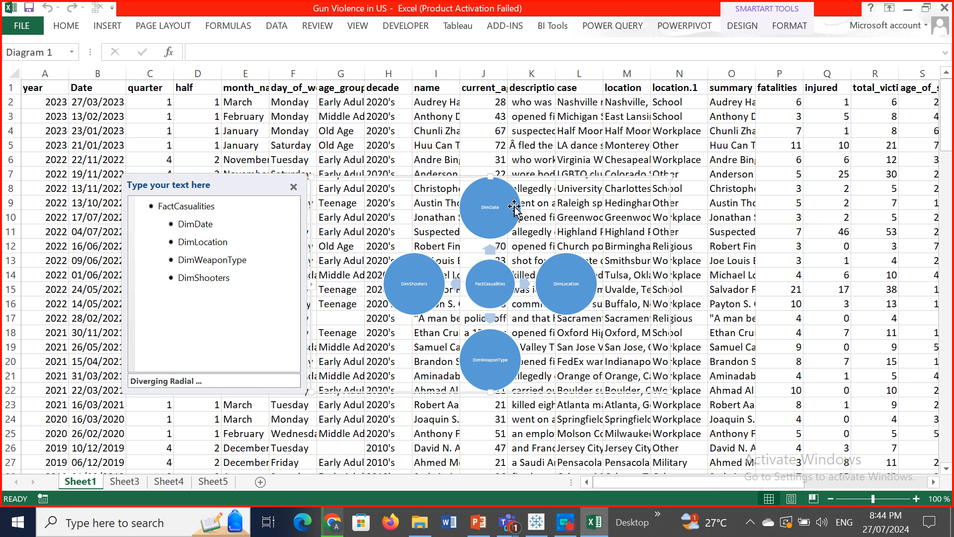
key(Delete)
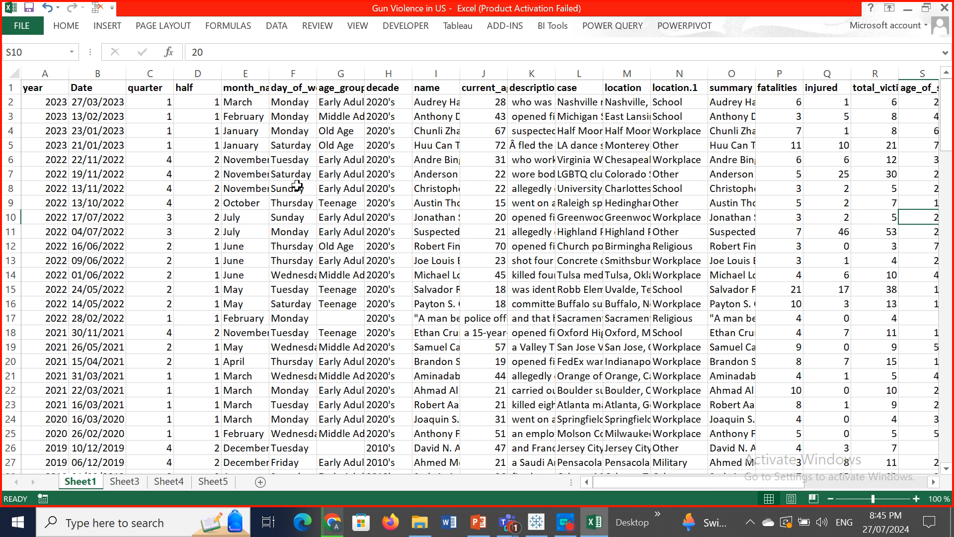
click(43, 91)
click(9, 88)
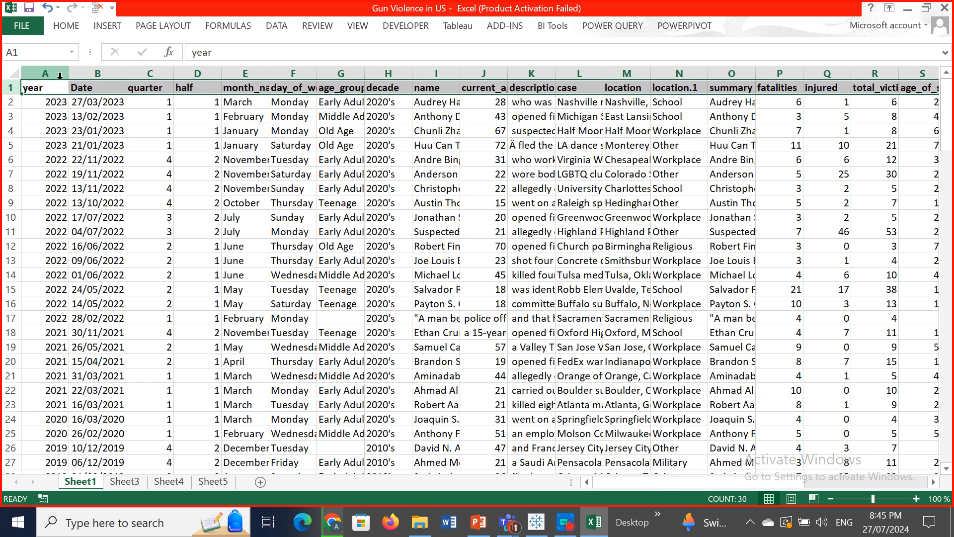
click(43, 102)
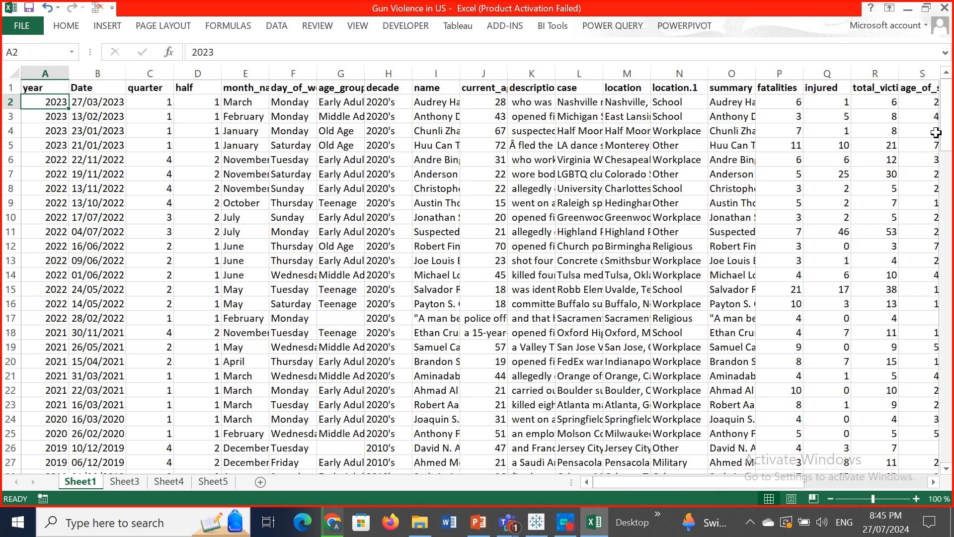
Step: Look through the Sheet1 records, pointing out rows 58 and 69, and return to the first rows
drag(947, 134, 948, 159)
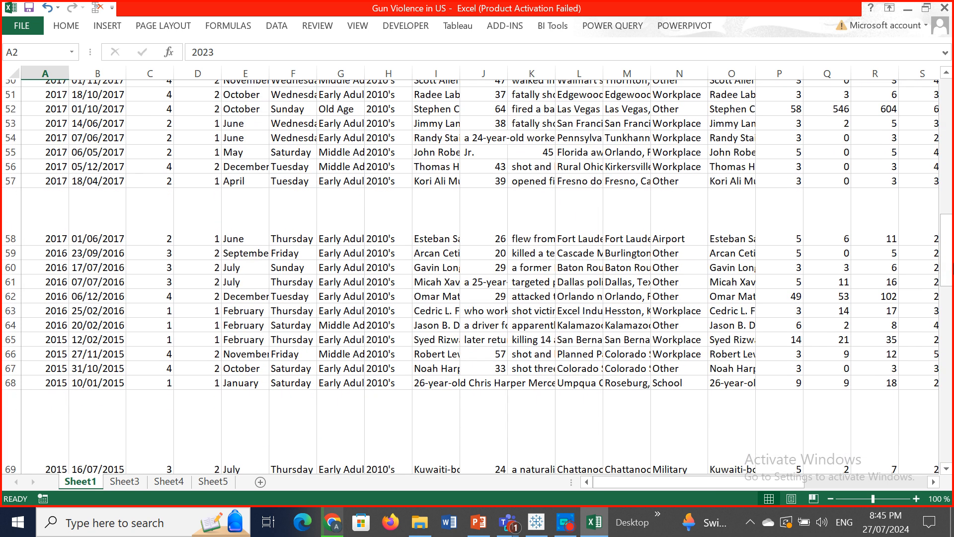
click(289, 221)
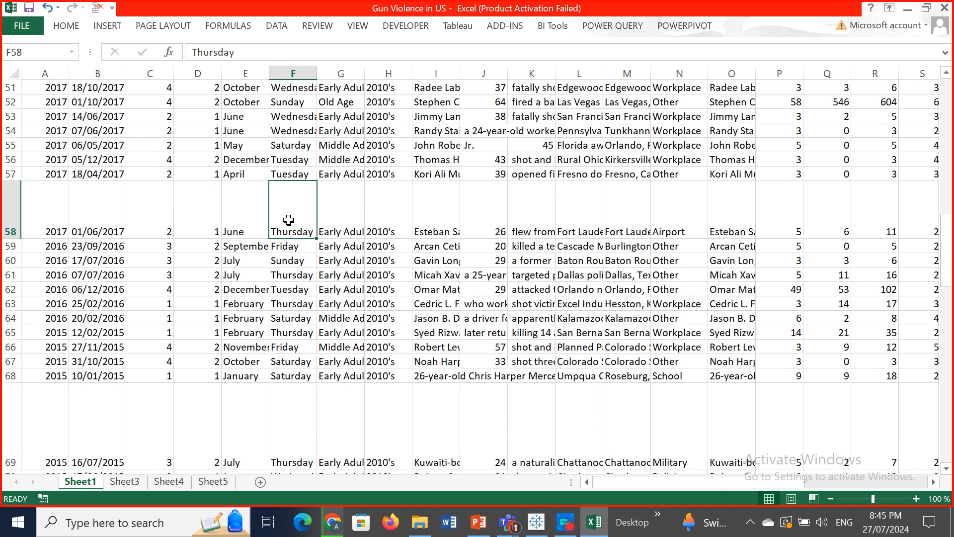
click(309, 419)
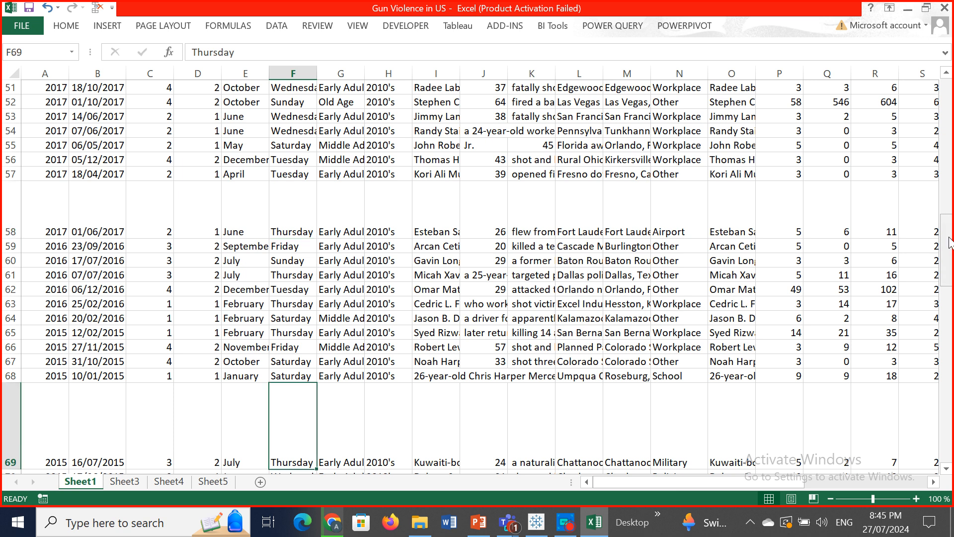
drag(949, 243, 935, 2)
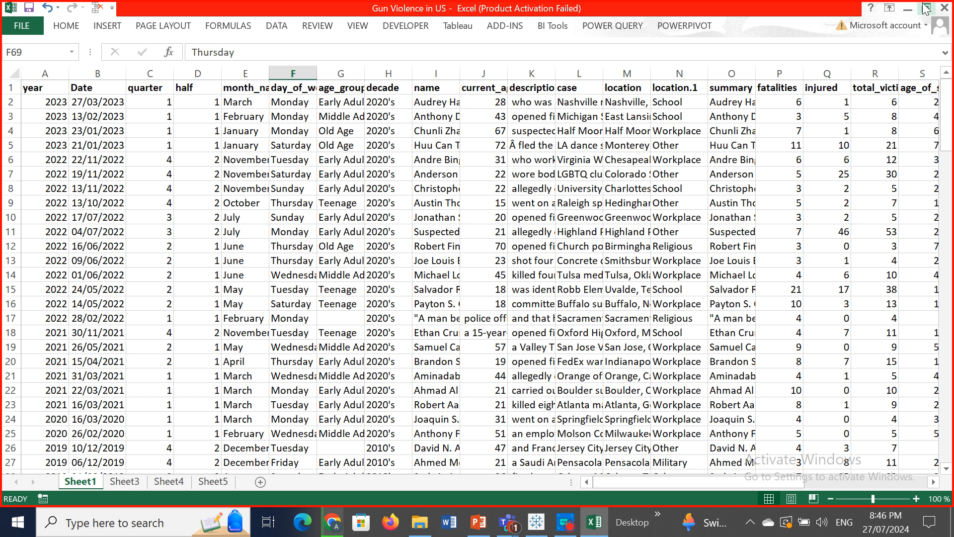
Step: Minimize the workbook, stop sharing it, and share the Tableau Public - Book1 window in the Teams meeting
click(908, 8)
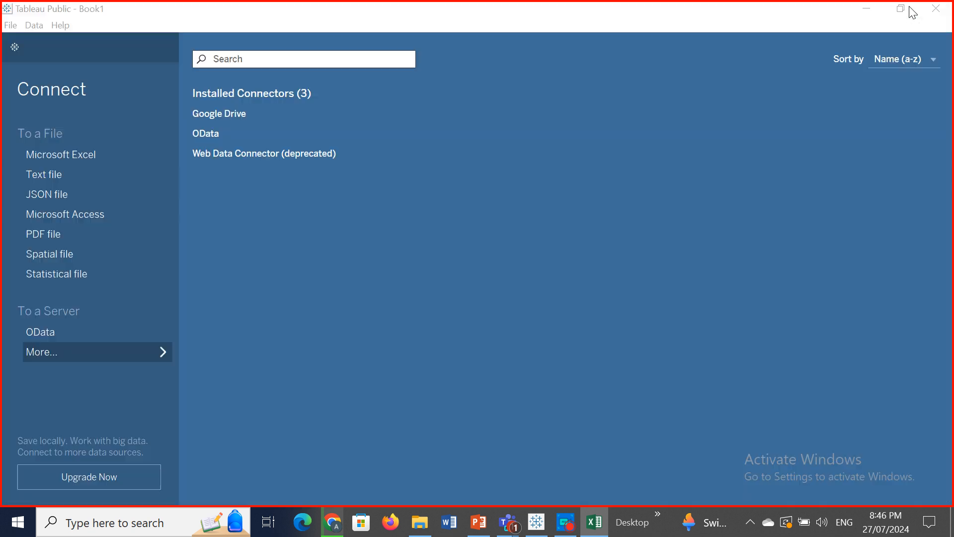
click(542, 15)
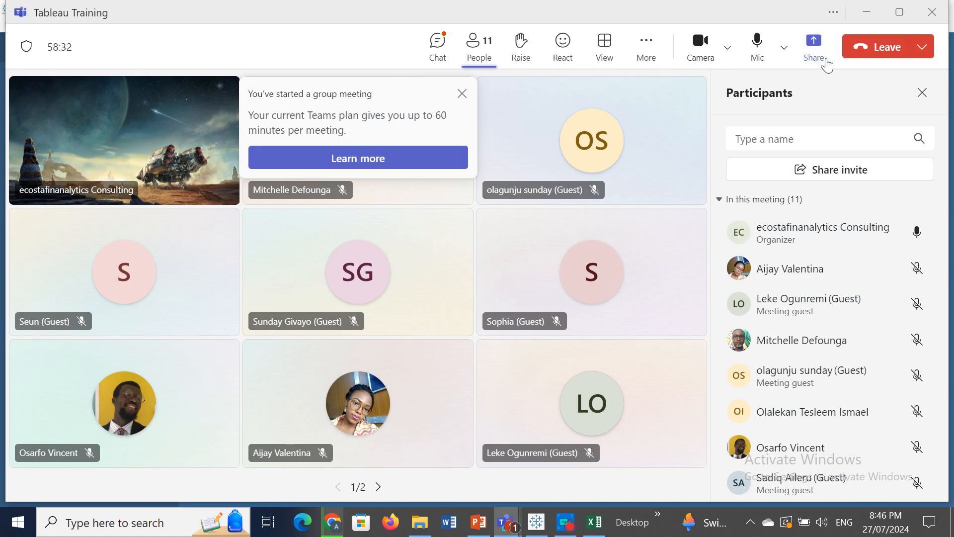
click(819, 49)
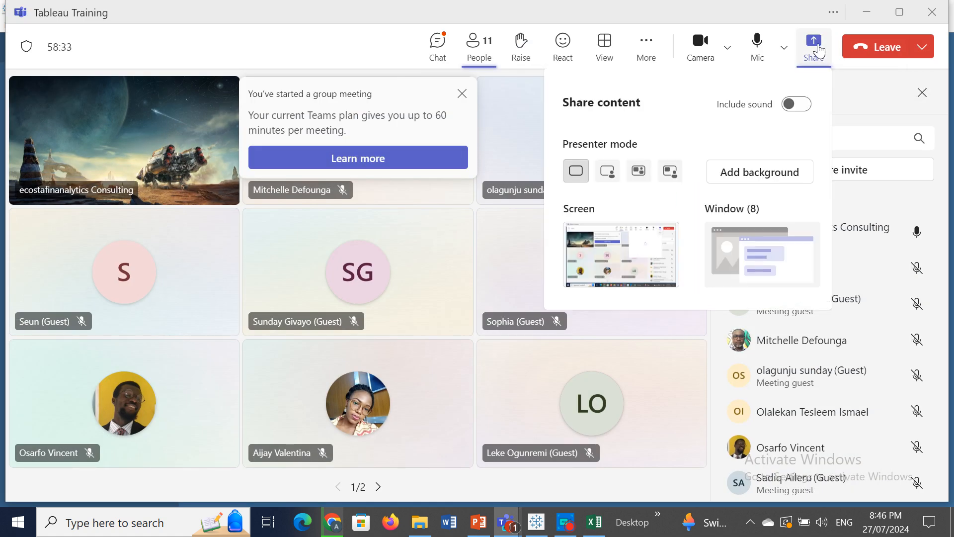
click(757, 255)
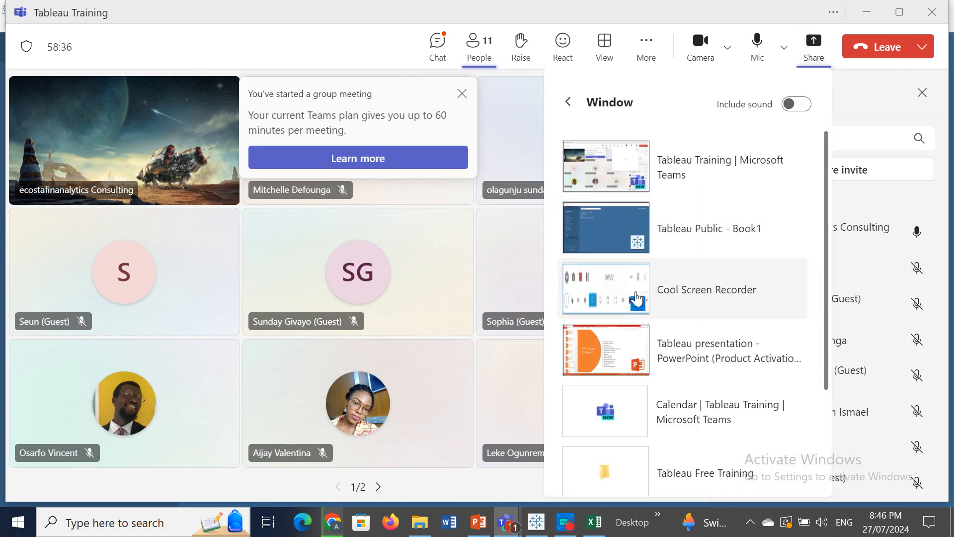
click(601, 235)
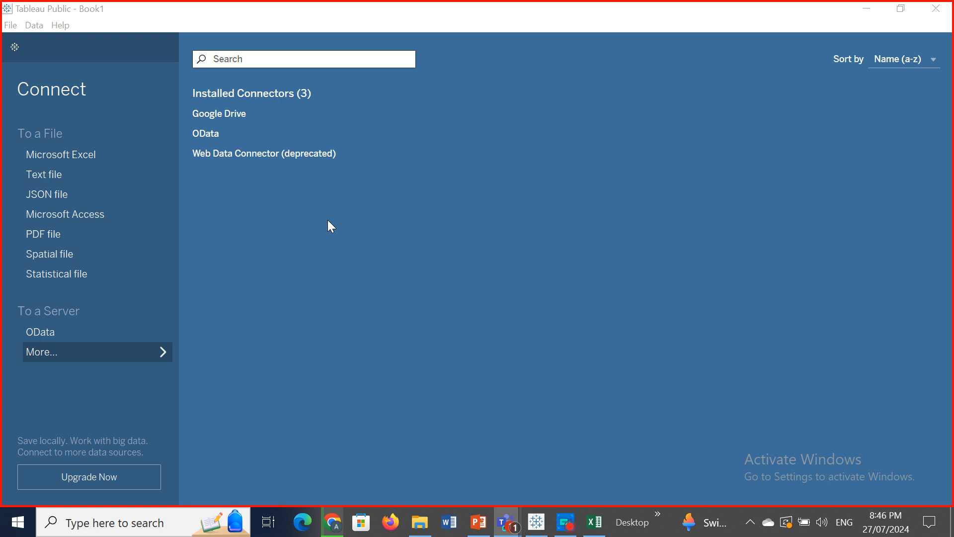
Step: Close the Gun Violence in US workbook without saving its changes and bring up the compact view of the Teams meeting
click(594, 522)
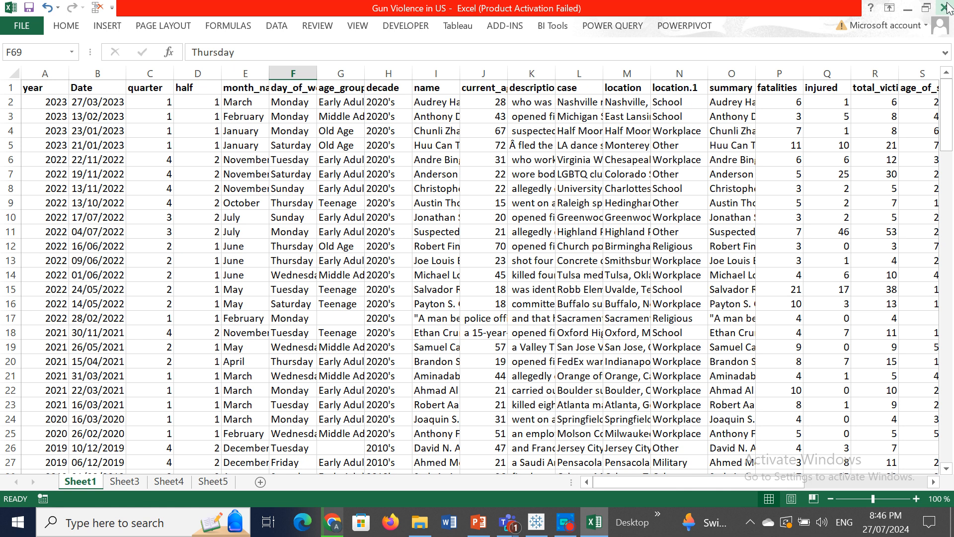
click(944, 6)
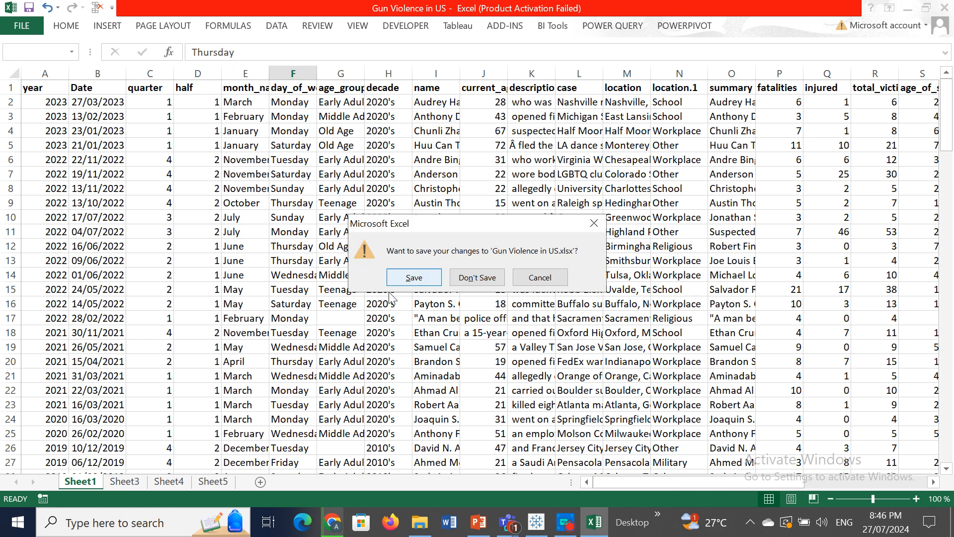
click(477, 277)
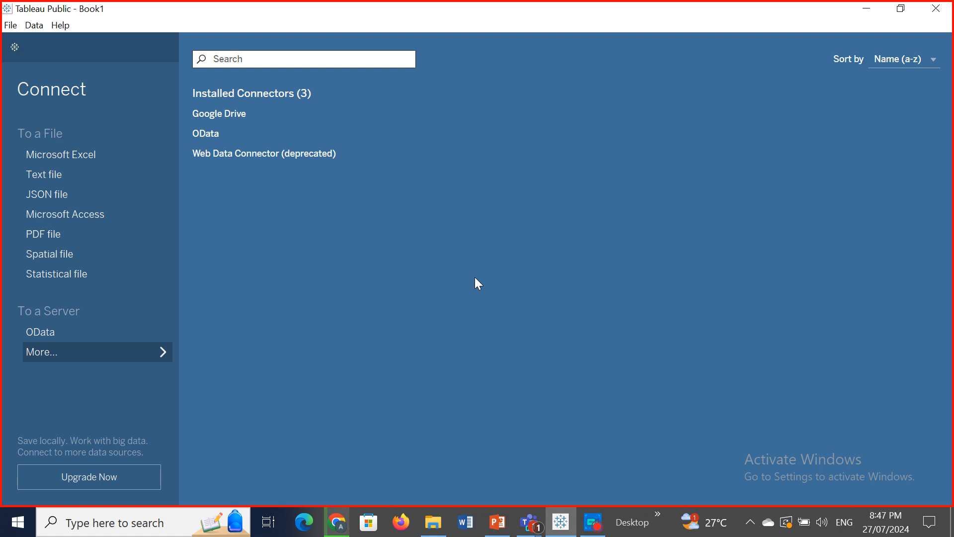
click(529, 522)
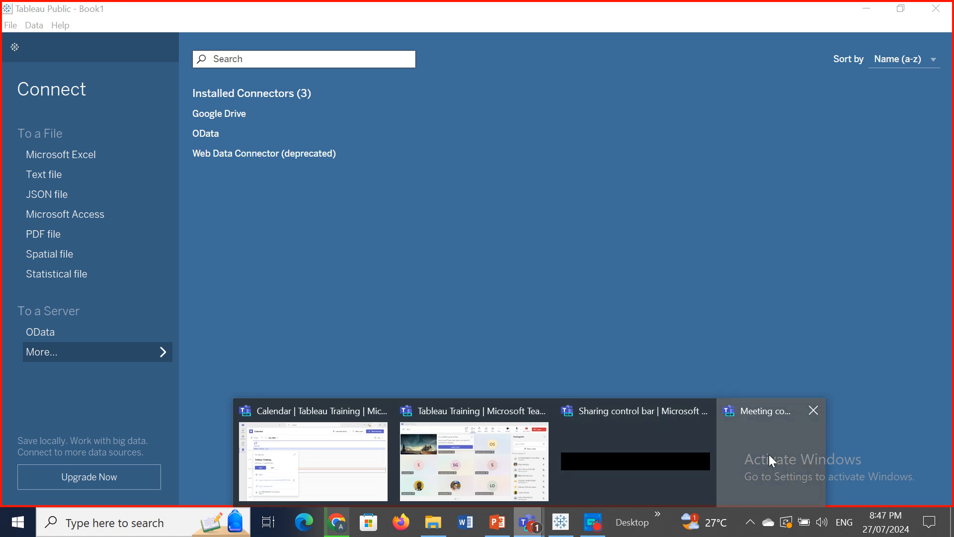
click(769, 454)
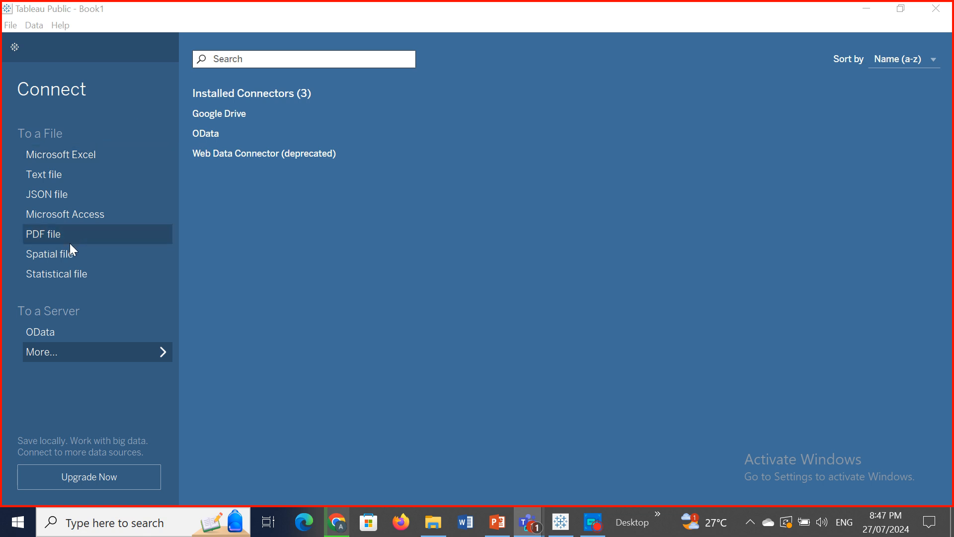
Step: Show and cancel the text file connection in Tableau Public, and connect to the Gun Violence in US Excel workbook
click(42, 176)
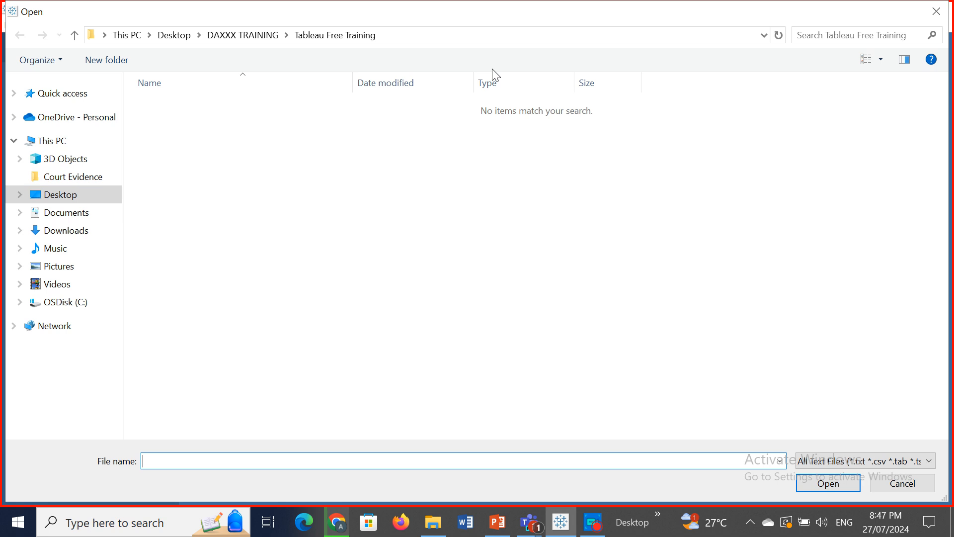
click(936, 11)
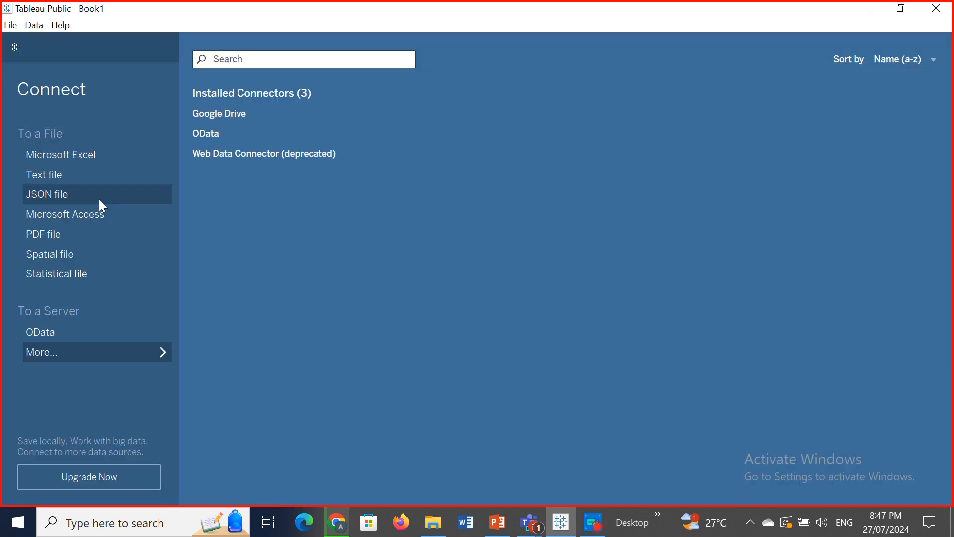
click(62, 157)
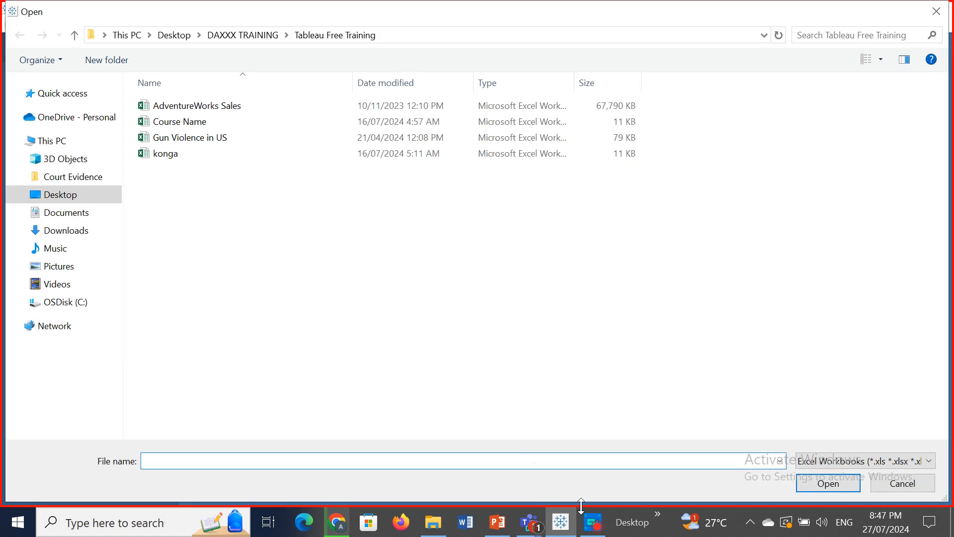
click(529, 522)
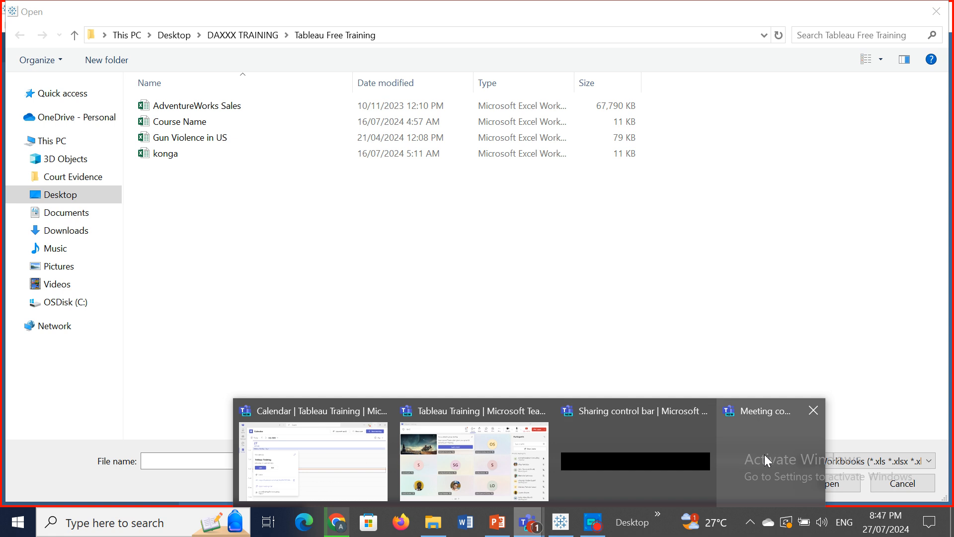
click(764, 454)
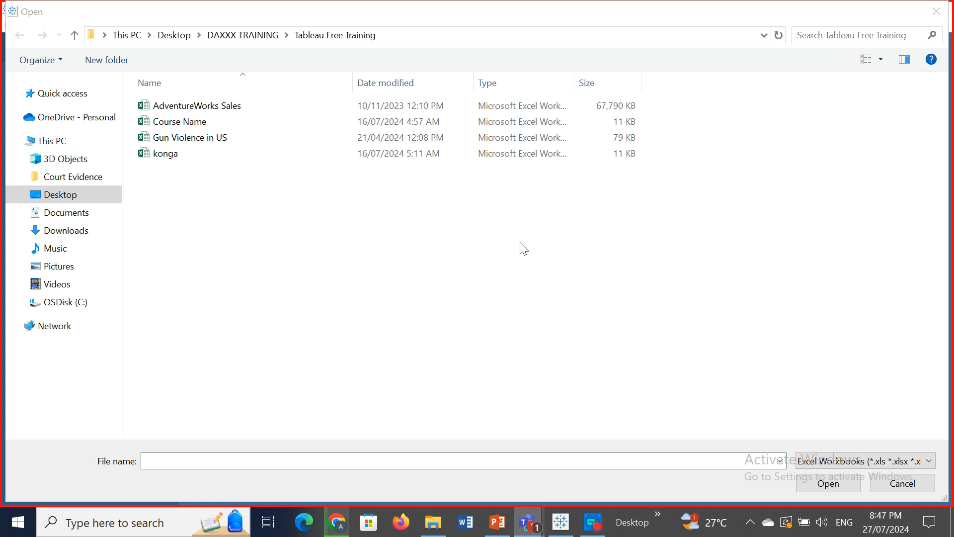
double_click(193, 138)
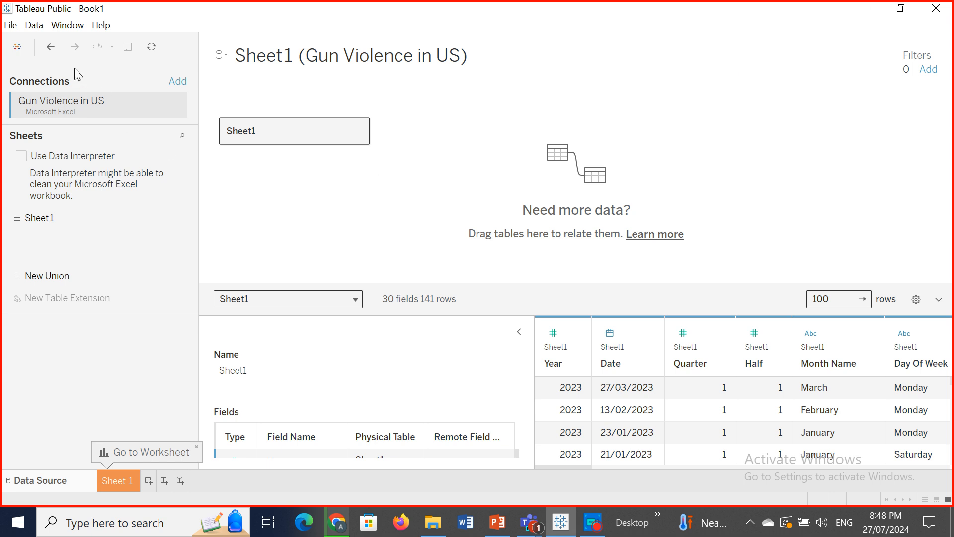
Step: Review the data source commands and open the CSV export dialog for Sheet1 of the Gun Violence in US data
click(33, 25)
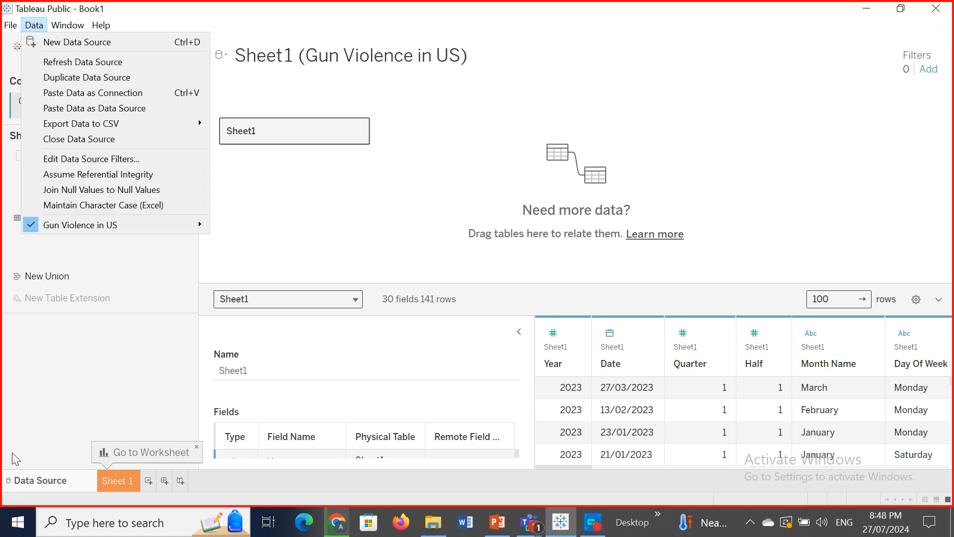
click(35, 484)
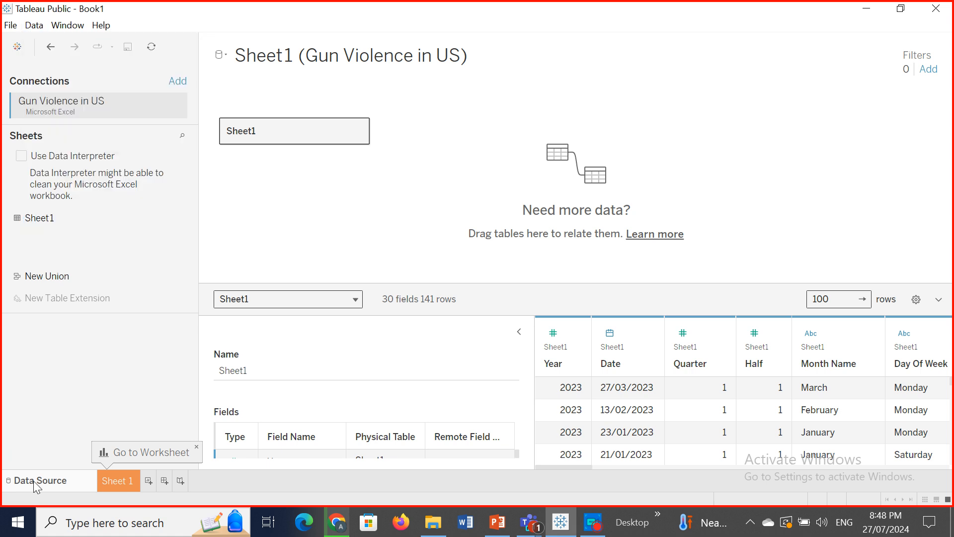
click(32, 26)
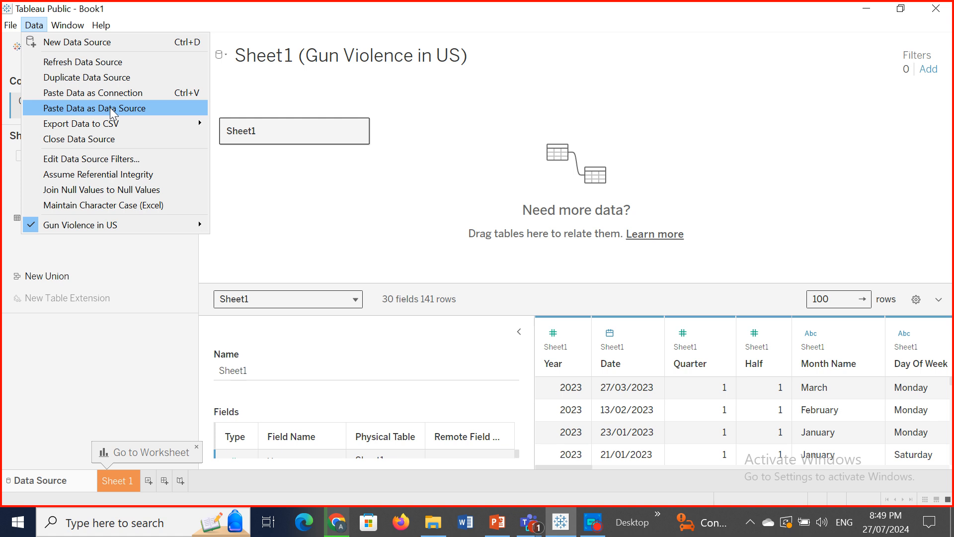
mouse_move(115, 127)
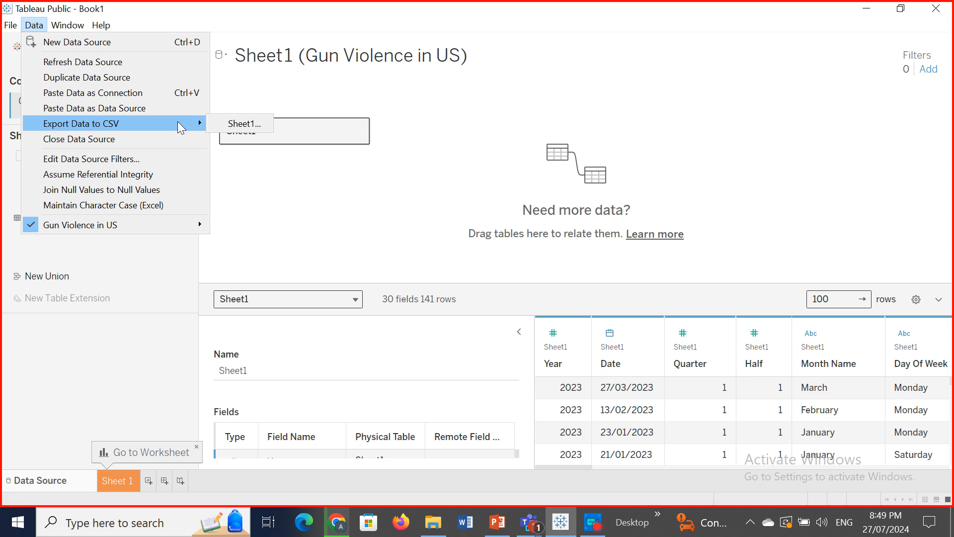
click(240, 125)
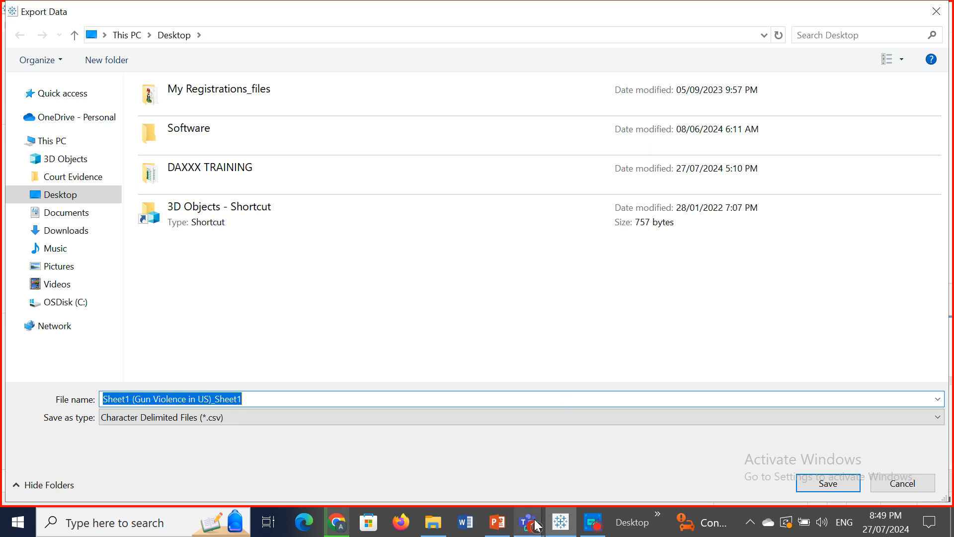
Step: Stop the current share in the Teams meeting and look through the windows available for sharing
click(543, 10)
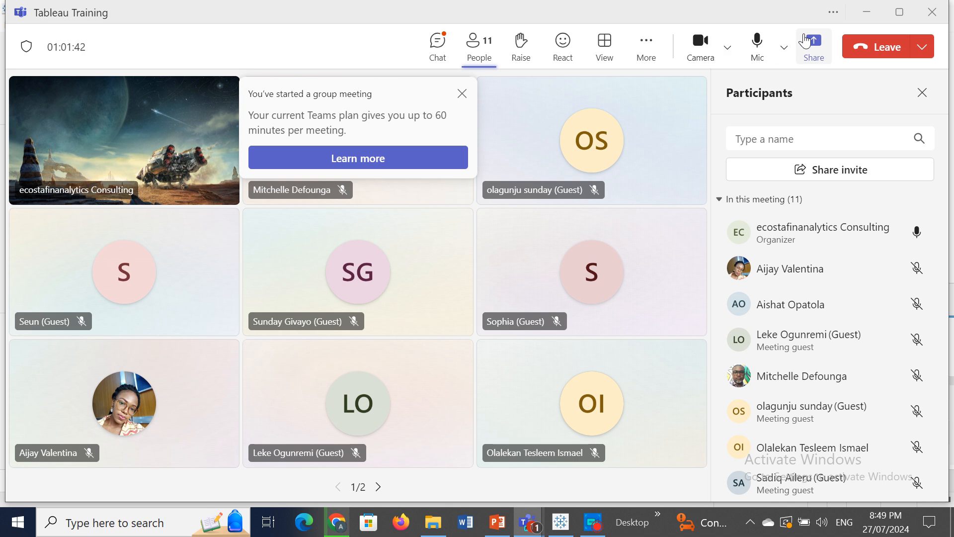
click(810, 44)
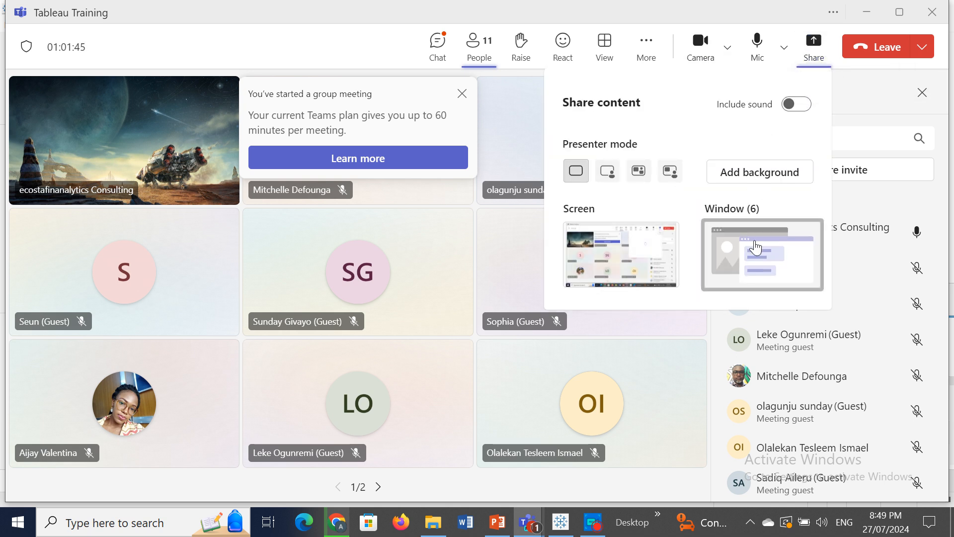
click(756, 247)
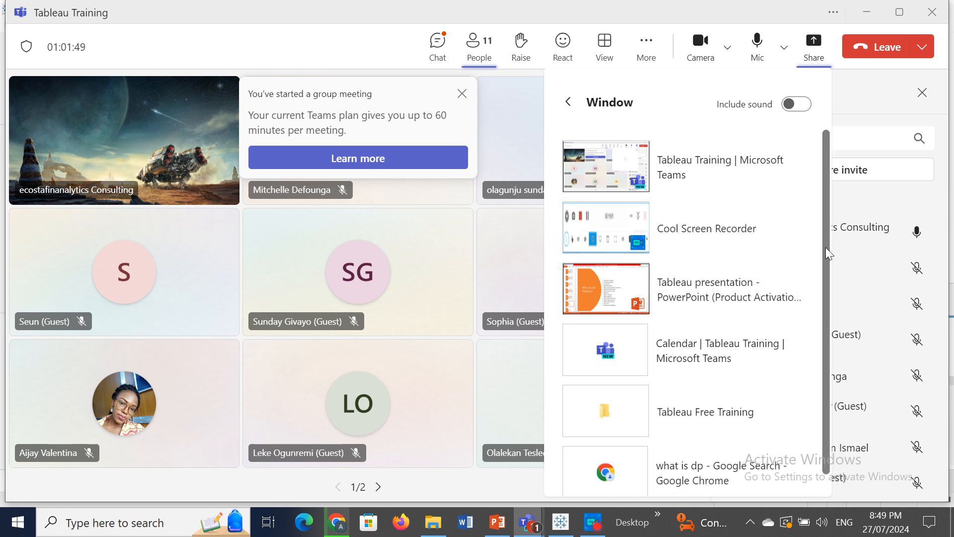
drag(825, 248, 822, 186)
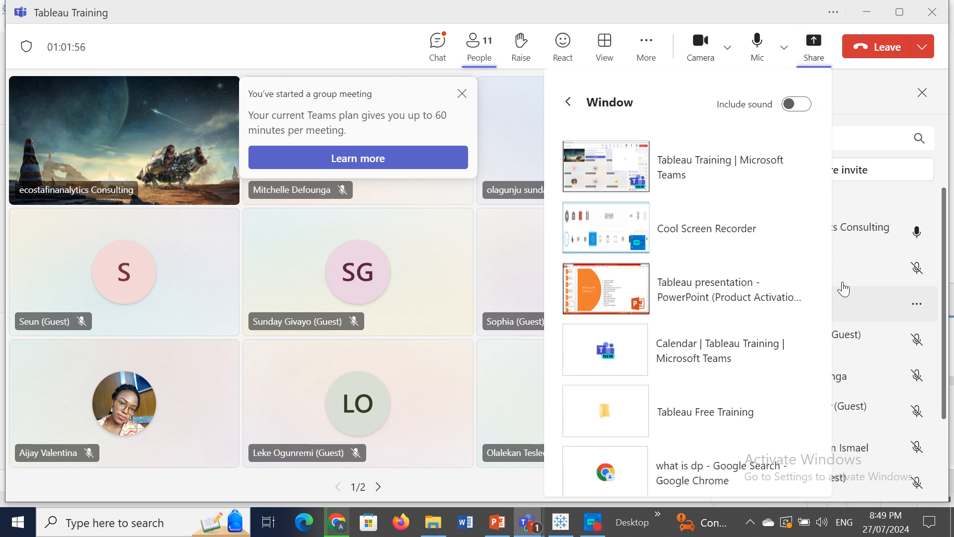
drag(828, 271, 827, 157)
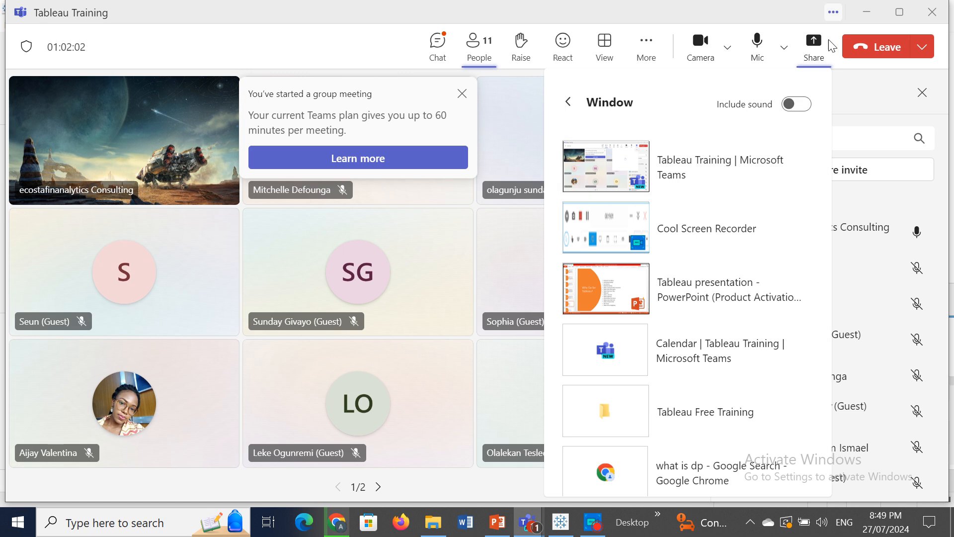
Step: Minimize the Teams meeting and save the CSV export to the Desktop as Sheet1 (Gun Violence in US)_Sheet1
click(867, 18)
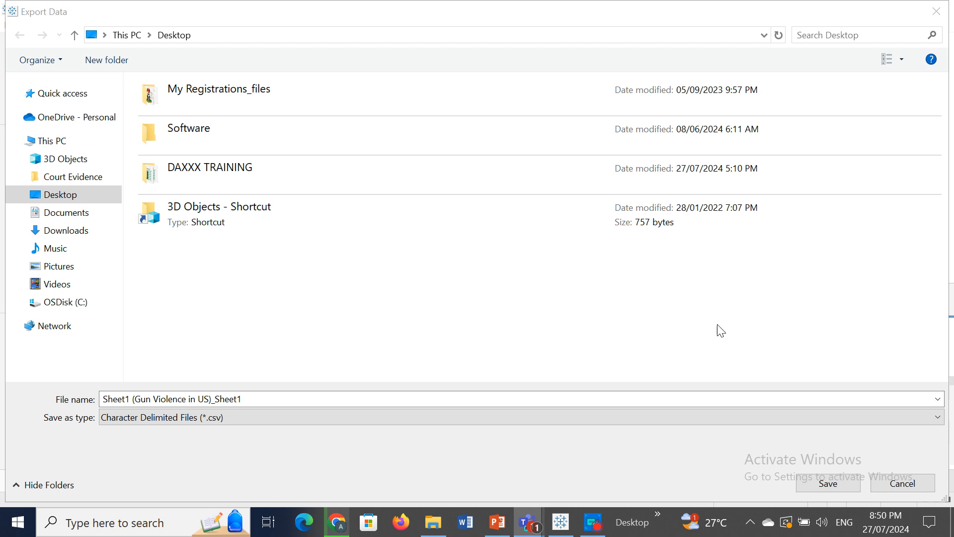
click(66, 196)
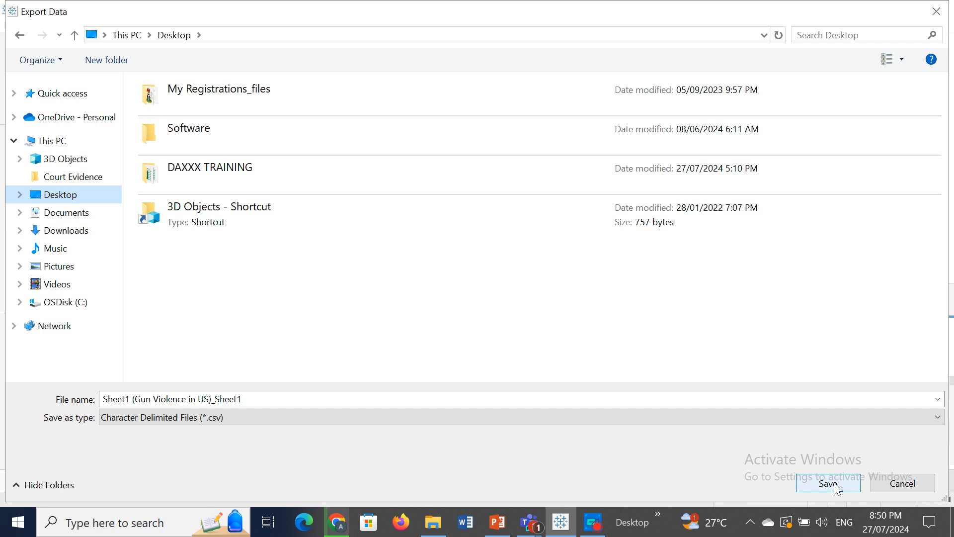
click(833, 482)
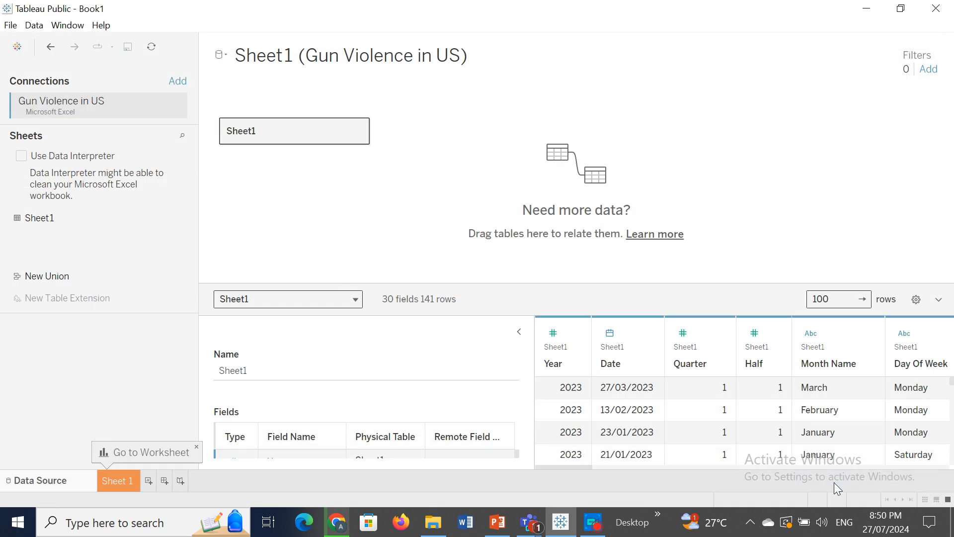
Step: Switch to the Teams meeting and share the Tableau Public - Book1 window with the participants
click(536, 527)
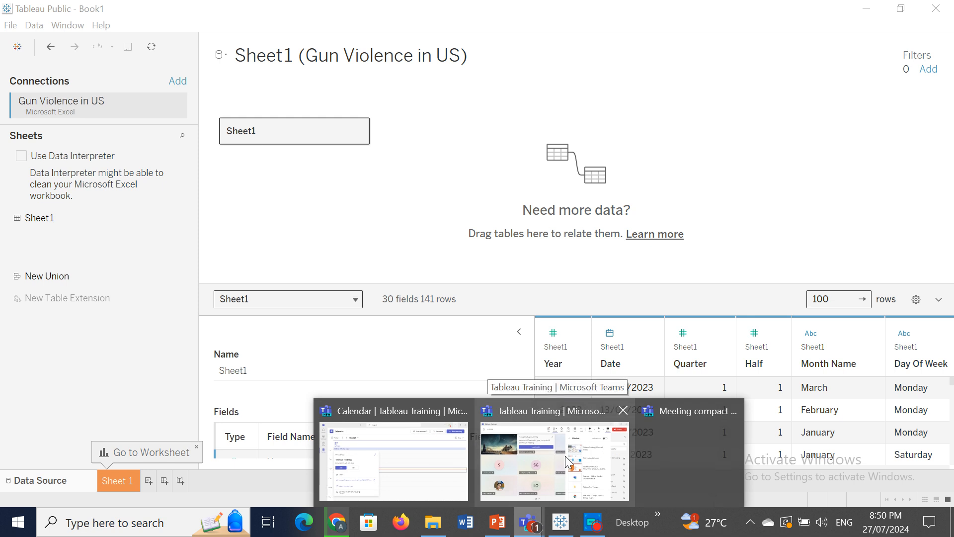
click(565, 455)
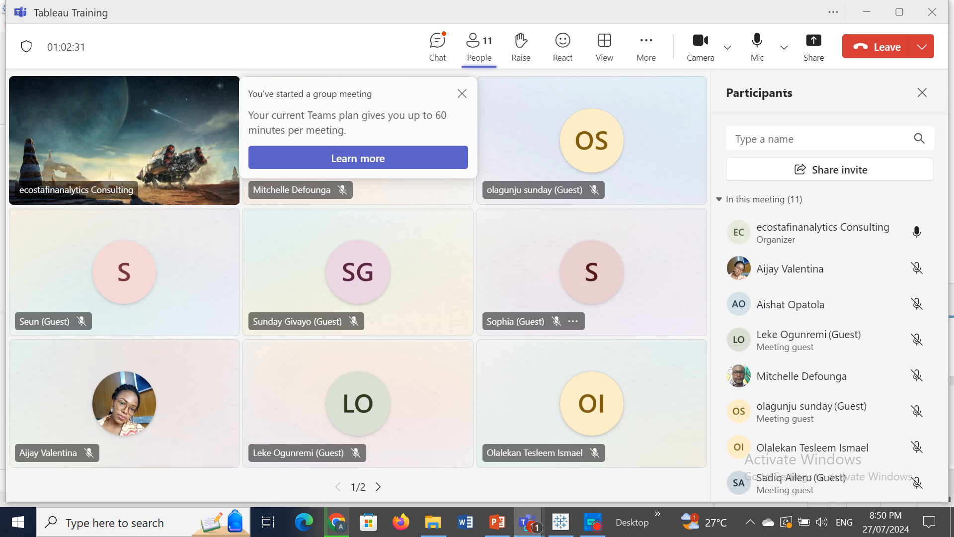
click(814, 46)
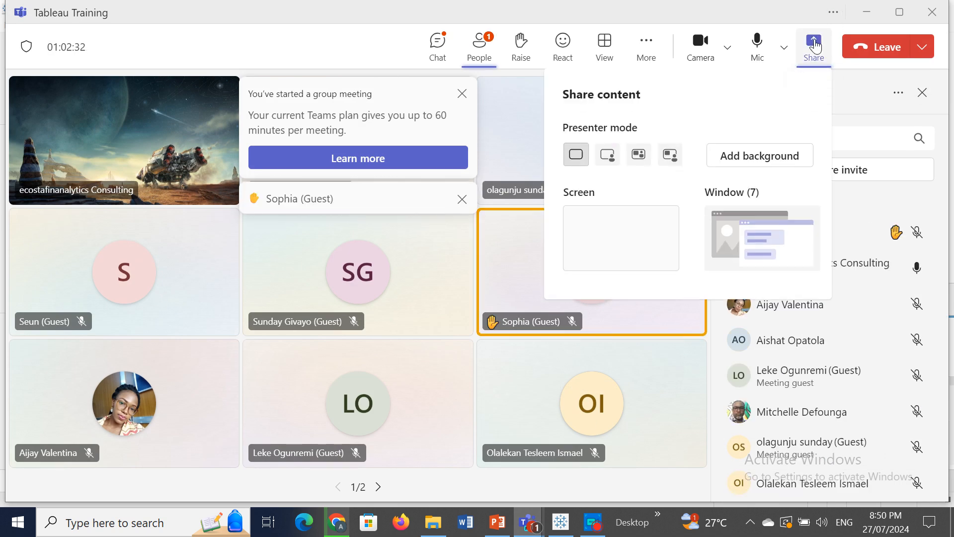
click(763, 248)
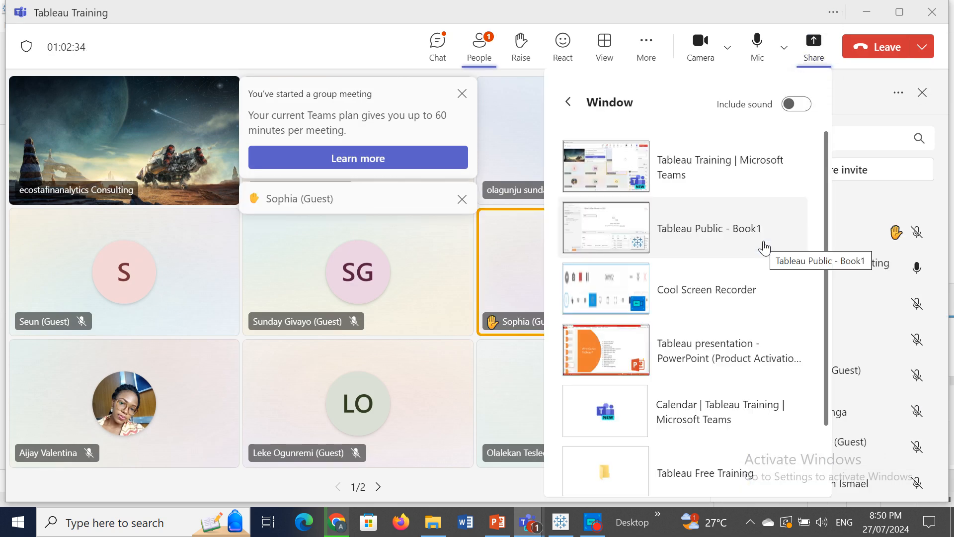
click(614, 233)
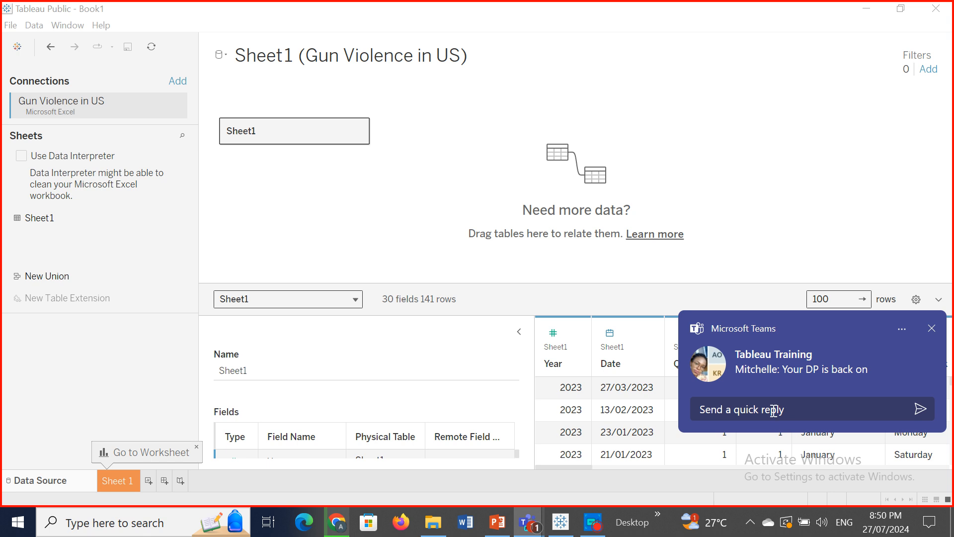
click(749, 155)
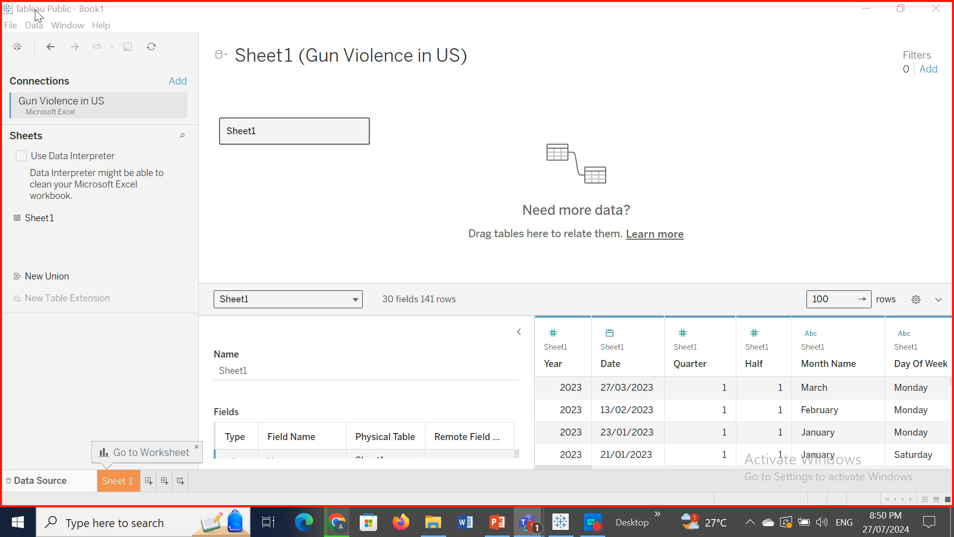
Step: Close the Gun Violence in US data source in Tableau Public
click(39, 27)
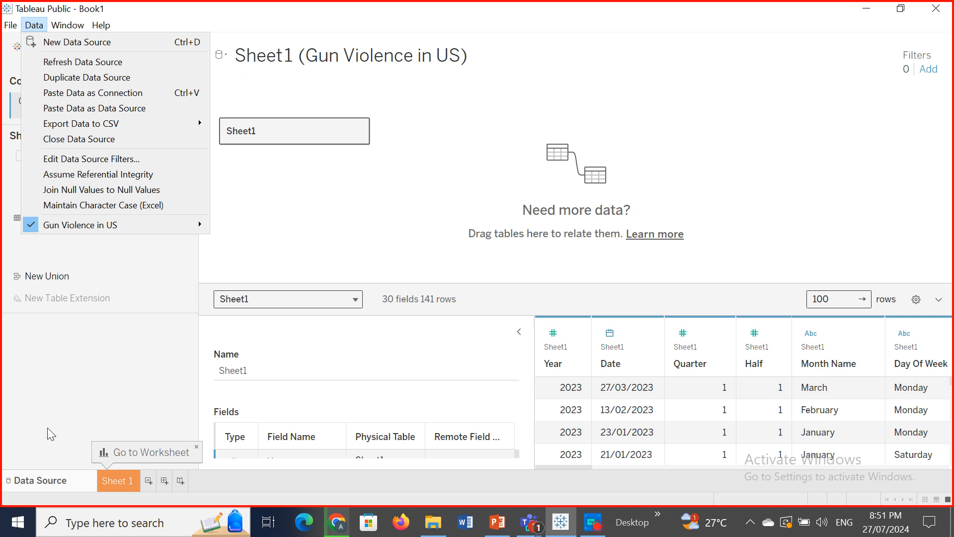
click(54, 483)
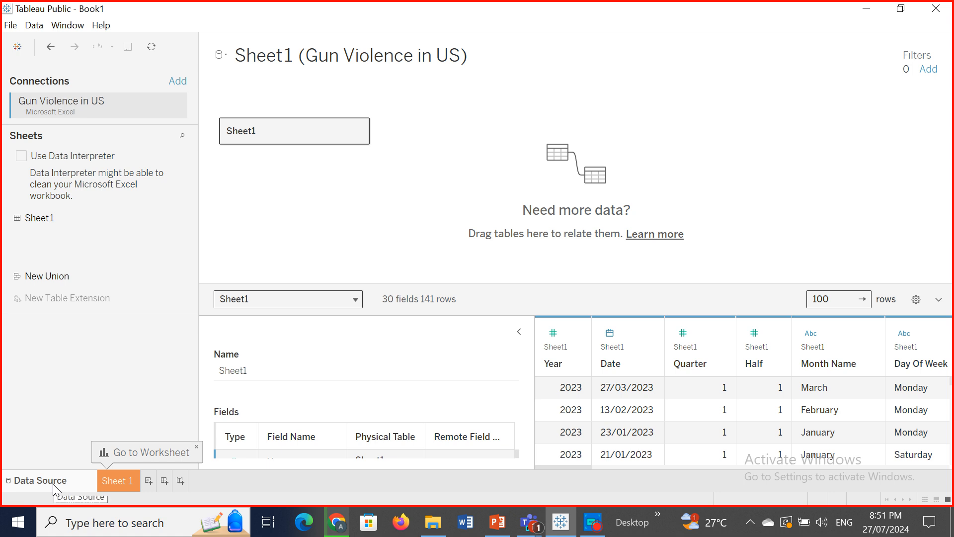
click(34, 28)
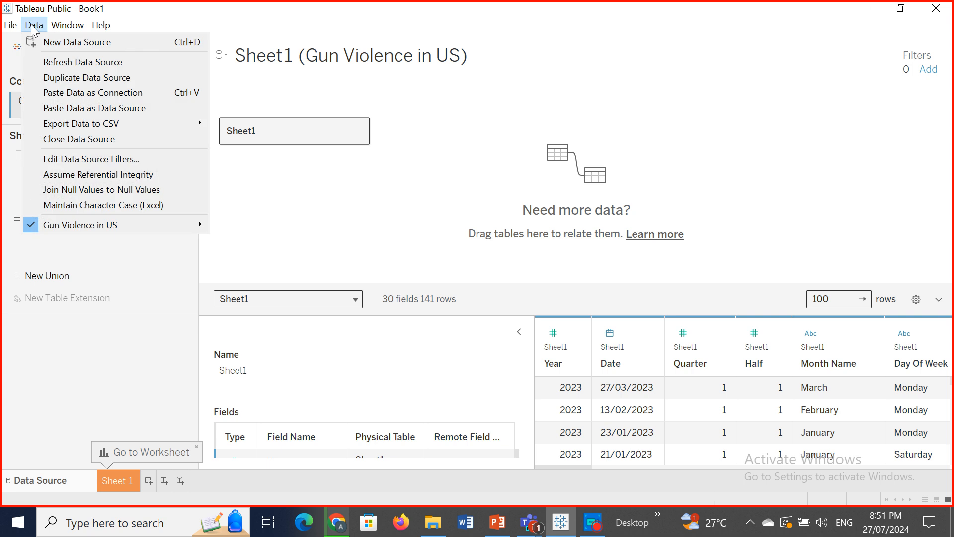
click(102, 144)
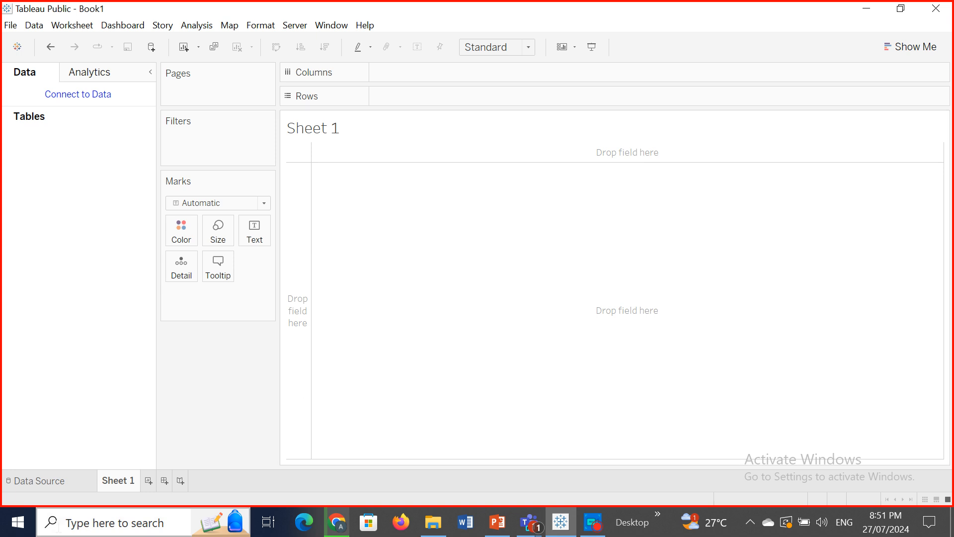
Step: Reconnect to the Gun Violence in US Excel workbook from the data source page and review its data source commands
click(49, 481)
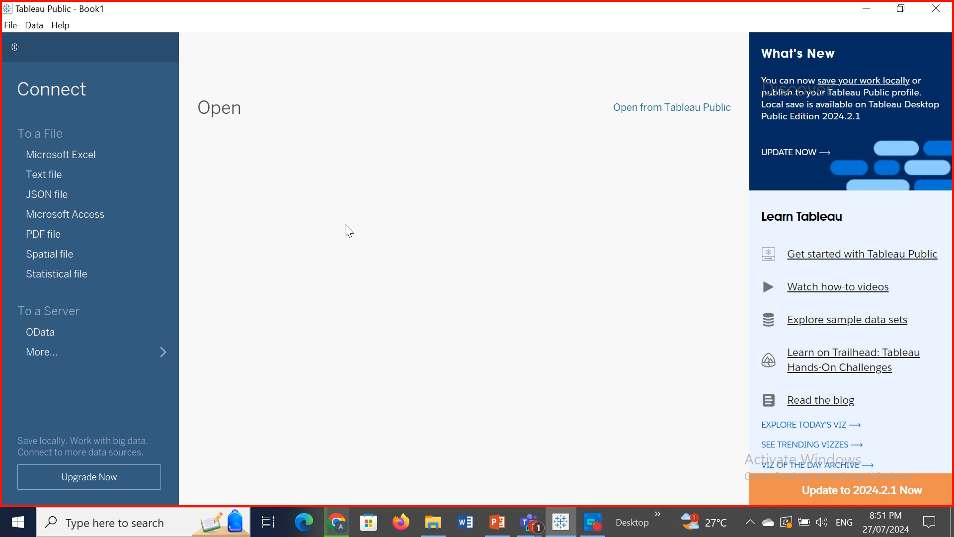
click(35, 28)
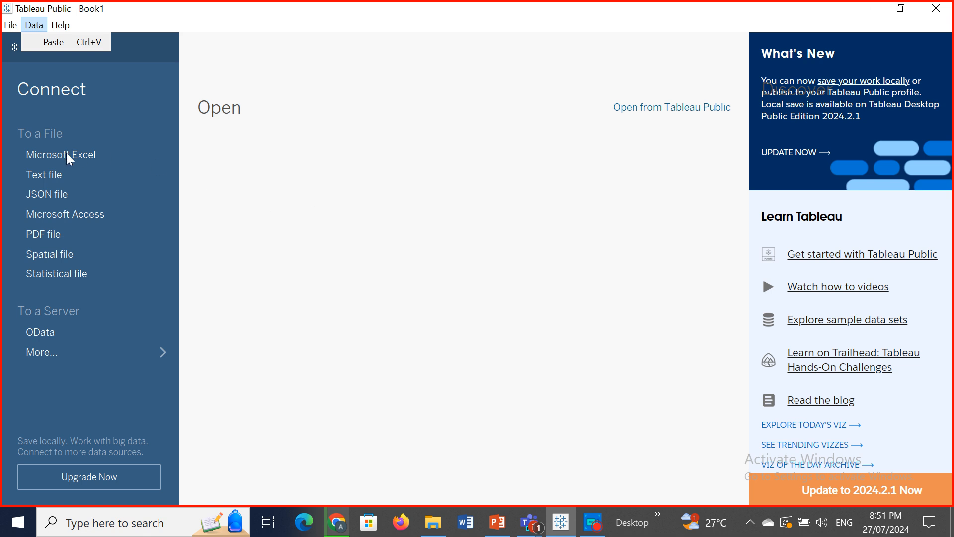
click(15, 44)
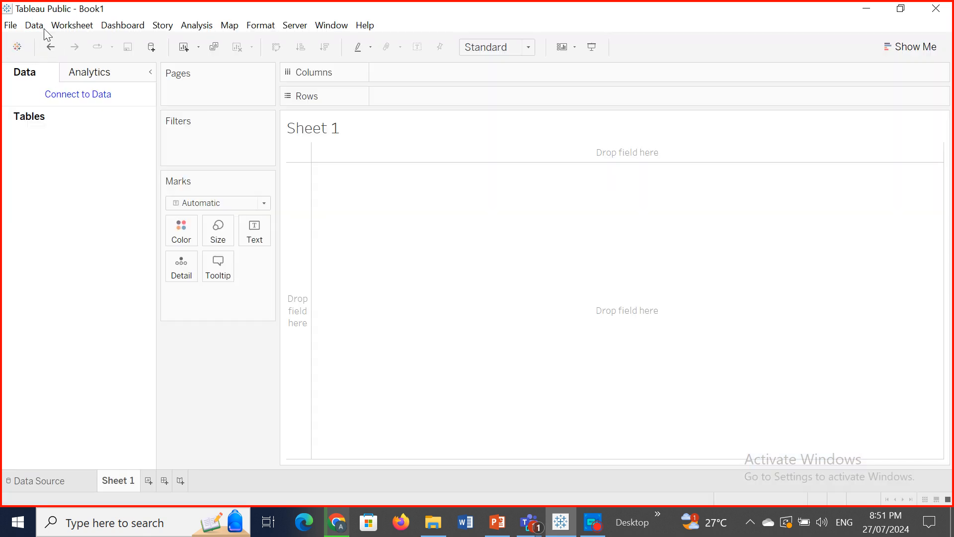
click(40, 481)
click(63, 158)
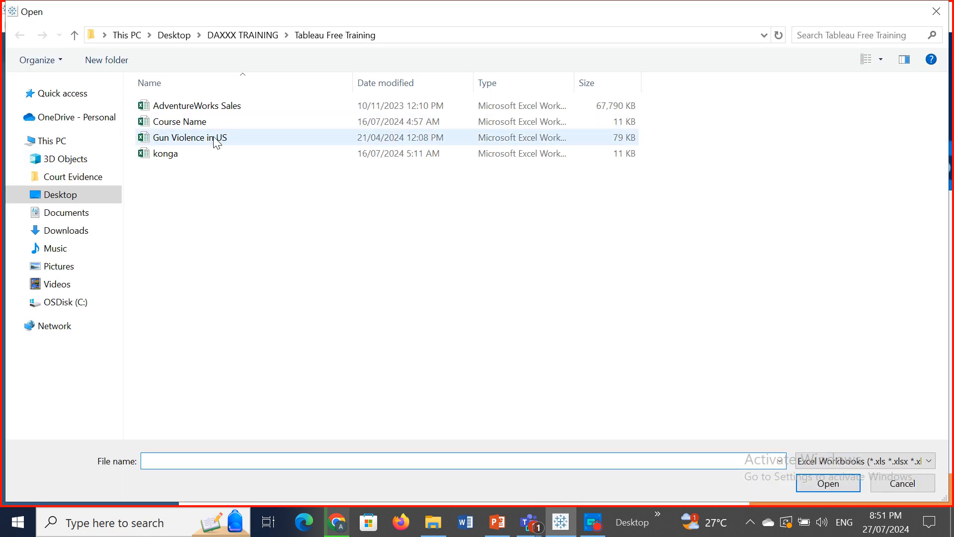
double_click(213, 137)
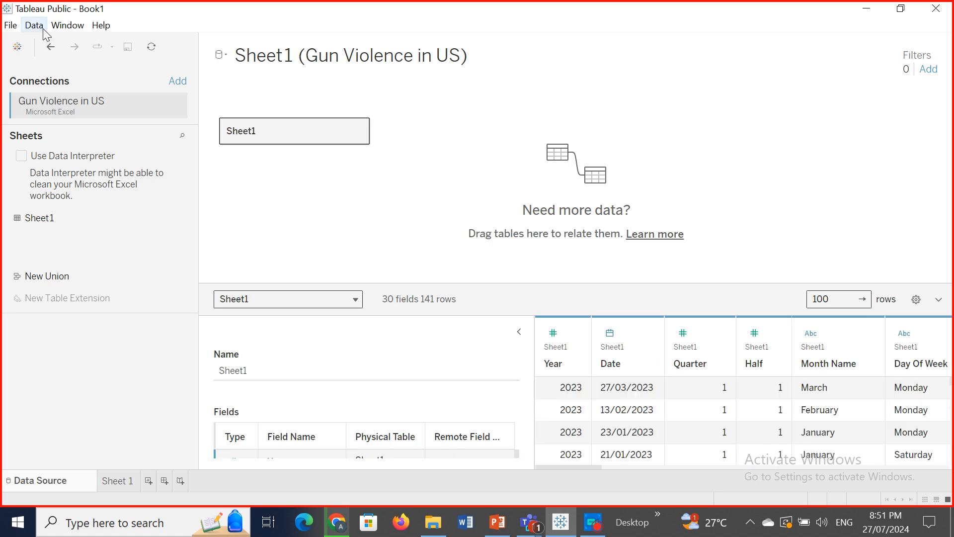
click(34, 25)
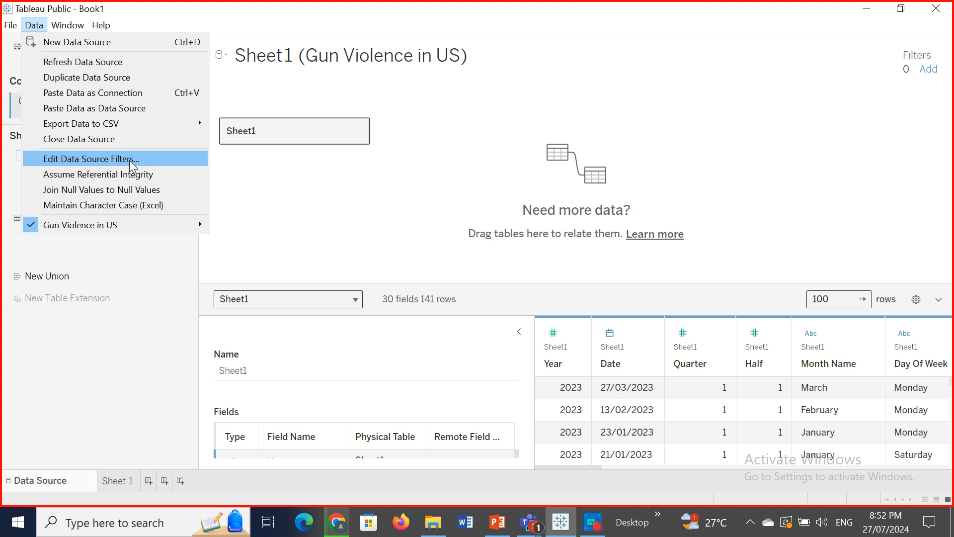
key(Escape)
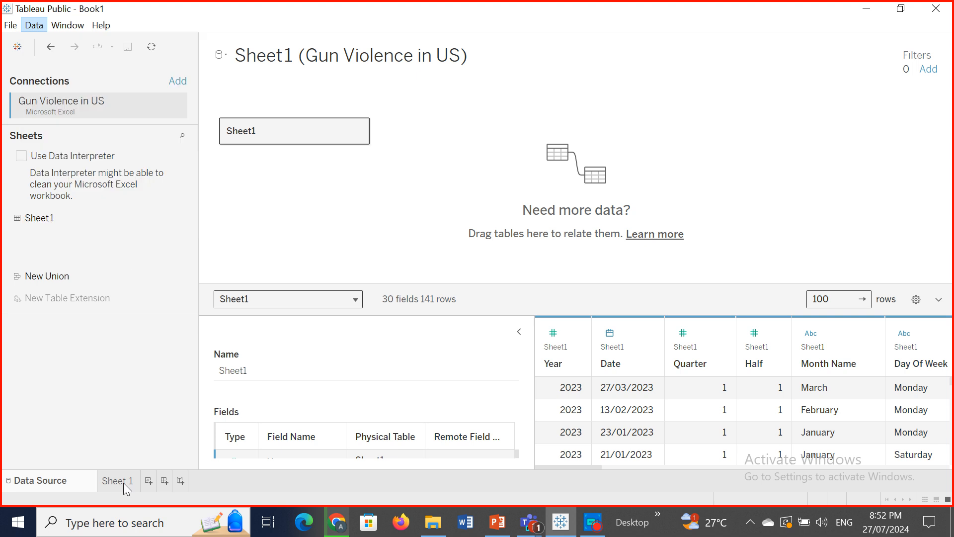
Step: Build a bar chart in Sheet 1 with Location.1 on Columns and the sum of Total Victims on Rows
click(123, 482)
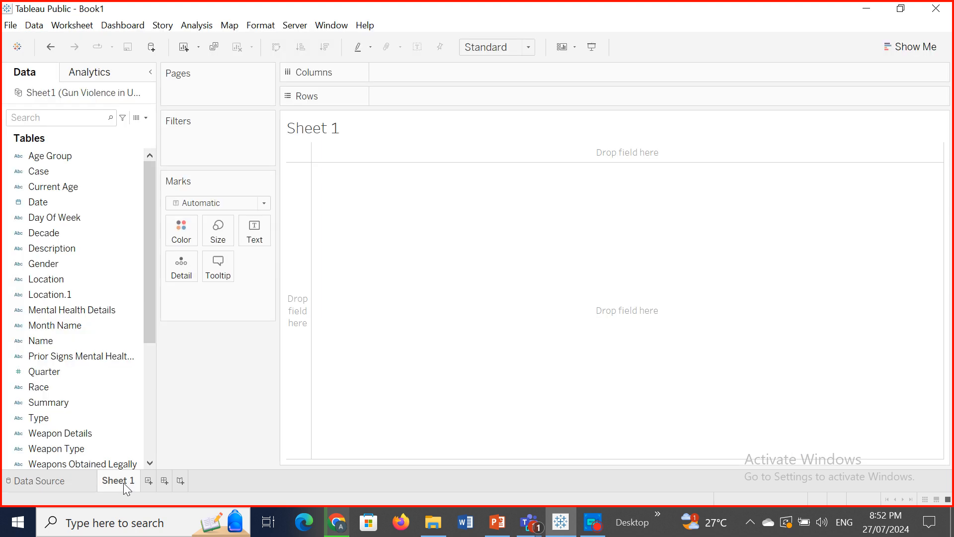
click(55, 391)
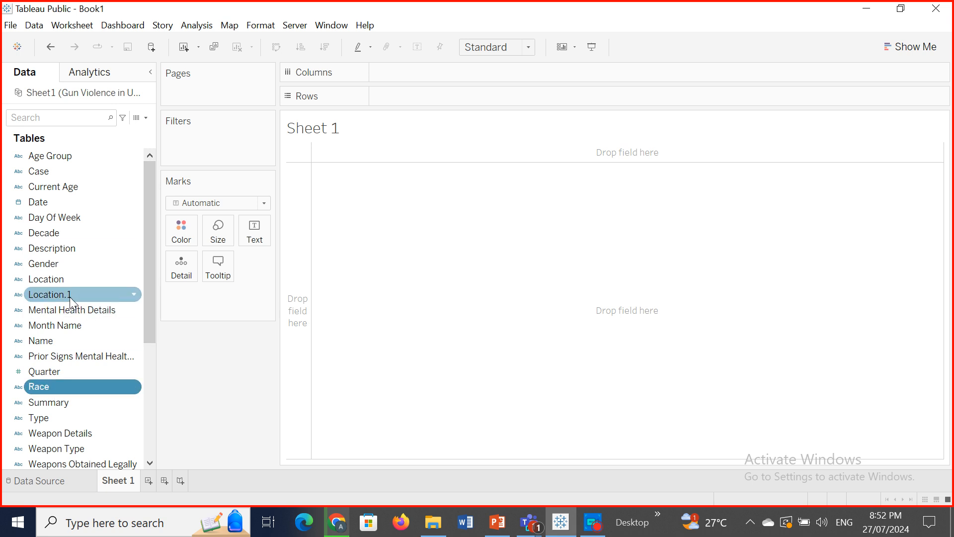
drag(72, 296, 442, 75)
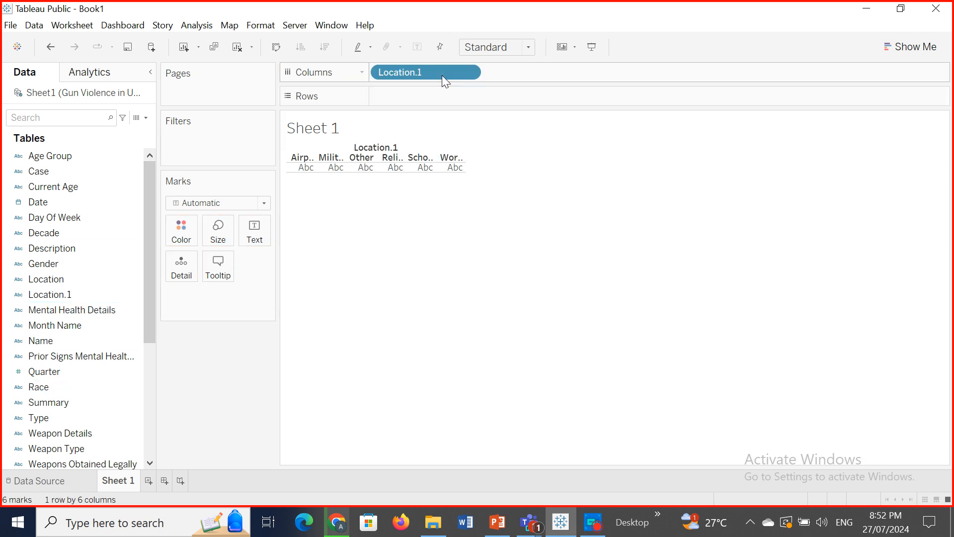
drag(148, 249, 157, 385)
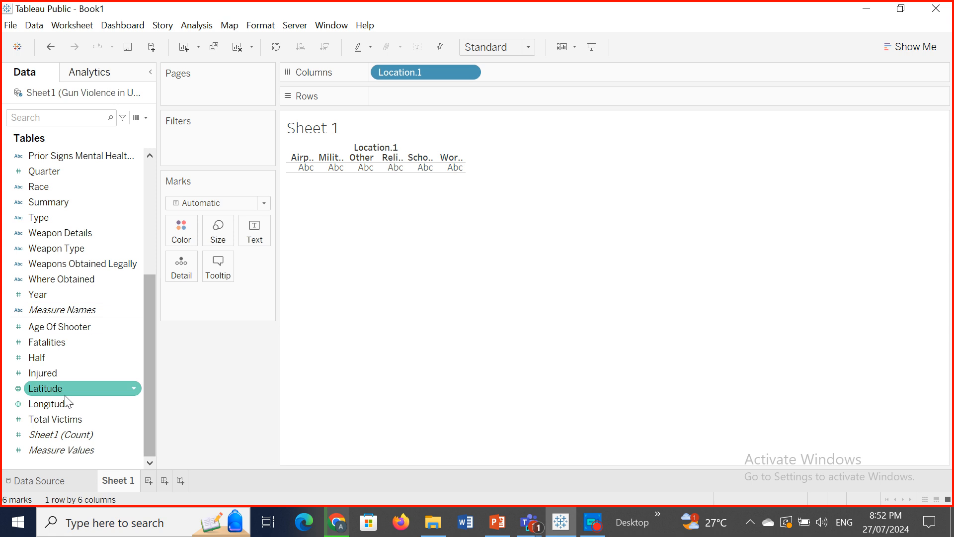
drag(76, 419, 443, 94)
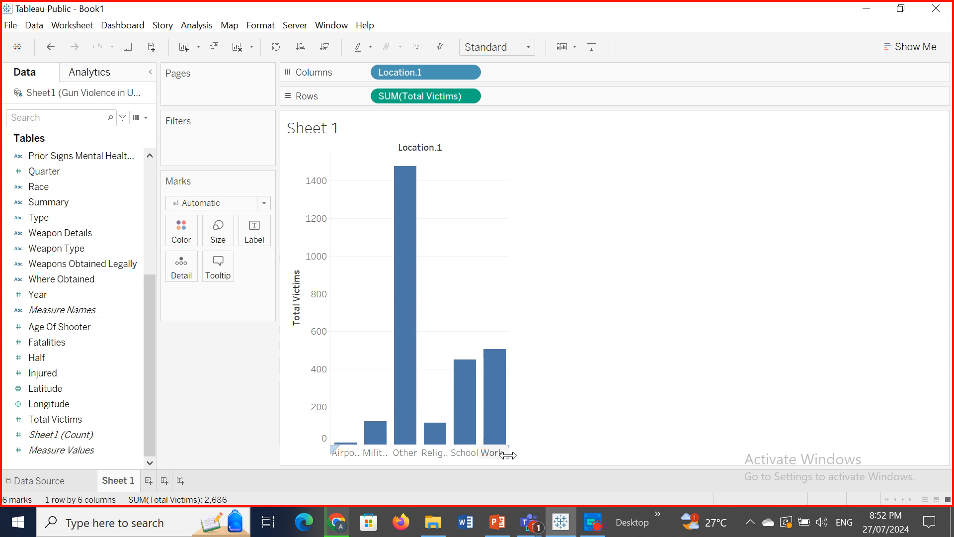
Step: Widen the chart's columns so the location names fit, and label the bars with Total Victims
drag(512, 454, 550, 452)
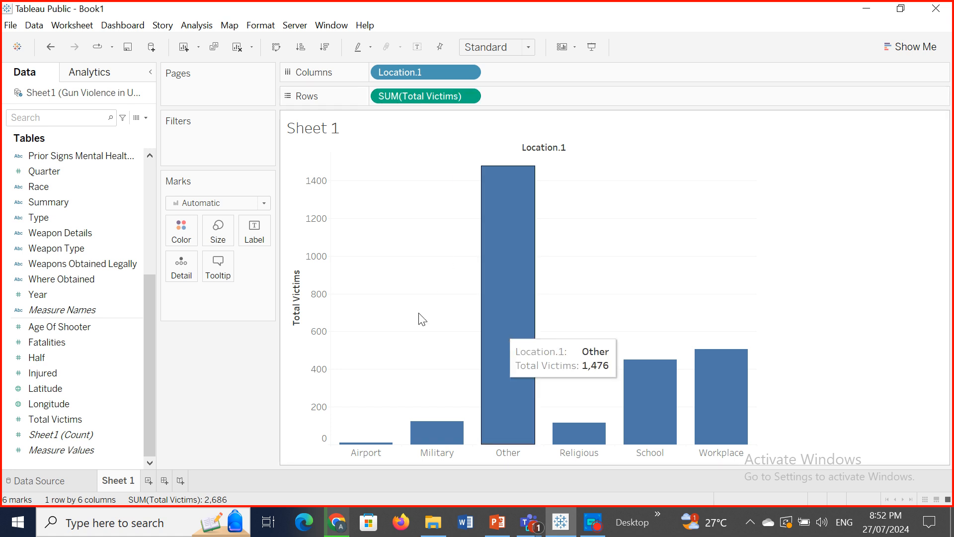
drag(69, 420, 260, 225)
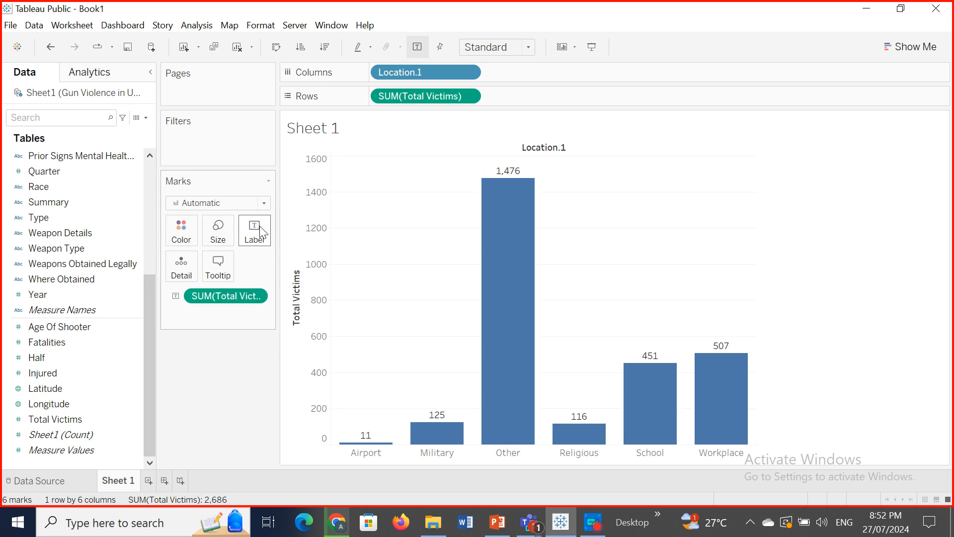
Step: Compare the data commands available in the Sheet 1 worksheet with those on the data source page
click(33, 25)
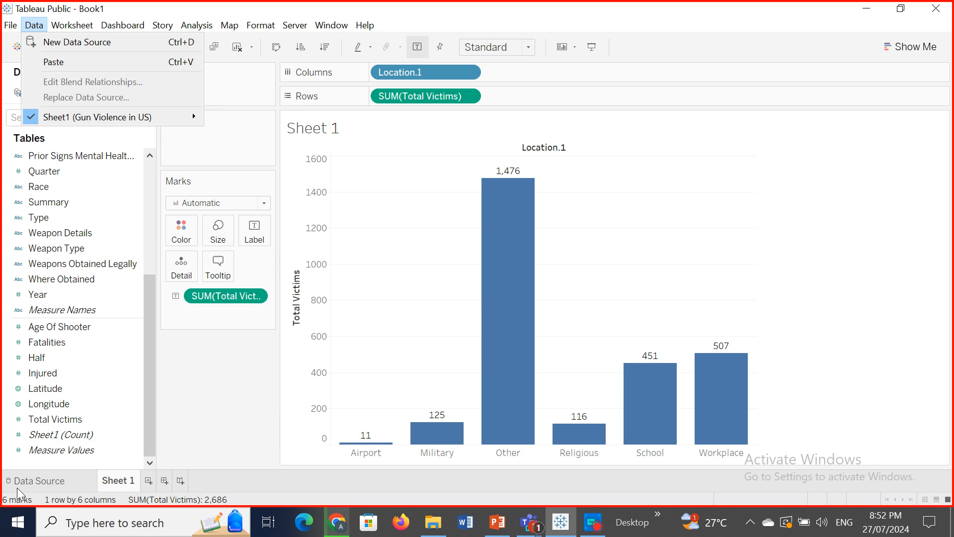
click(30, 481)
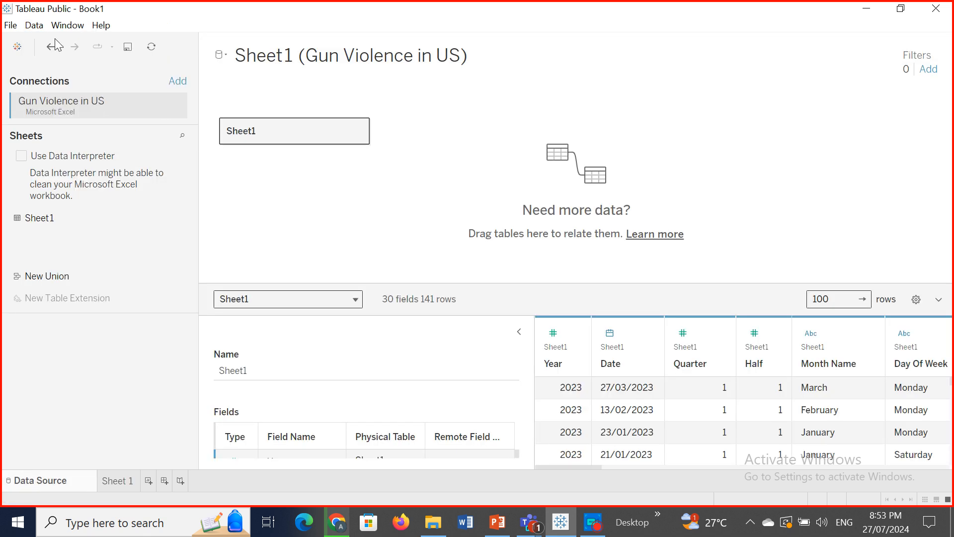
click(34, 25)
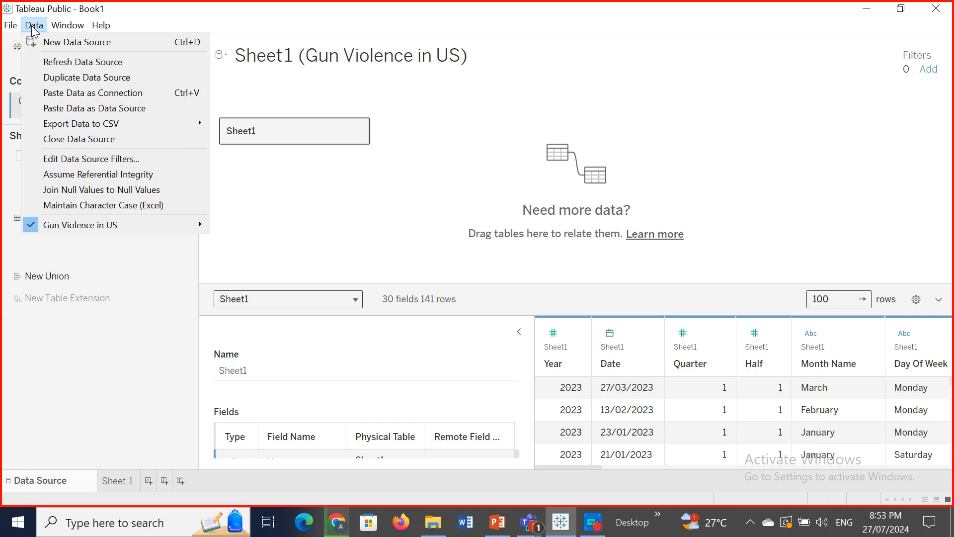
key(Escape)
click(123, 480)
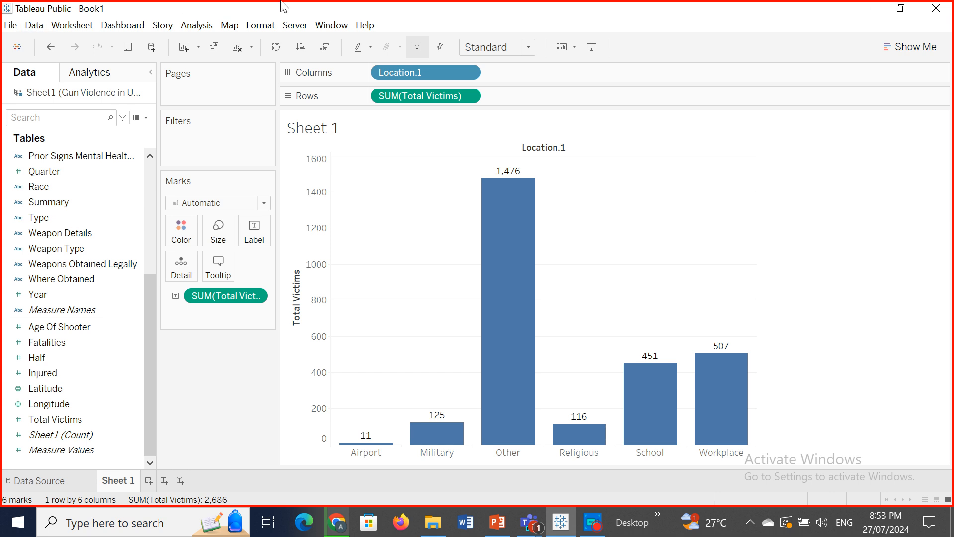
click(34, 25)
mouse_move(72, 26)
mouse_move(32, 27)
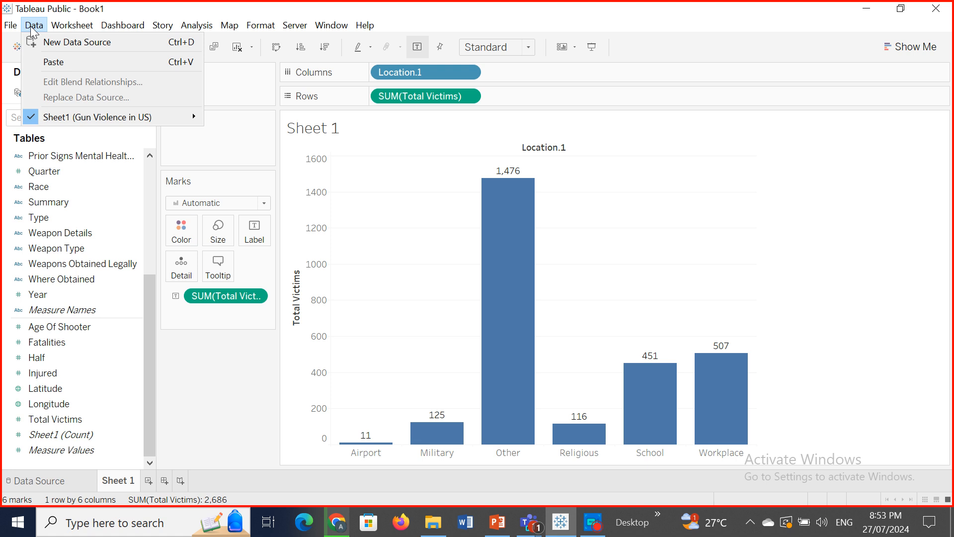
click(37, 481)
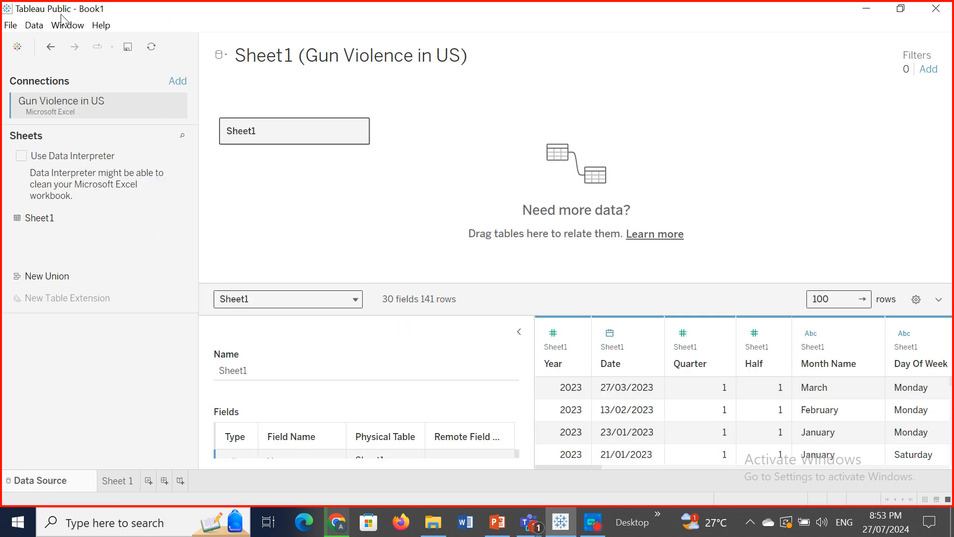
click(31, 29)
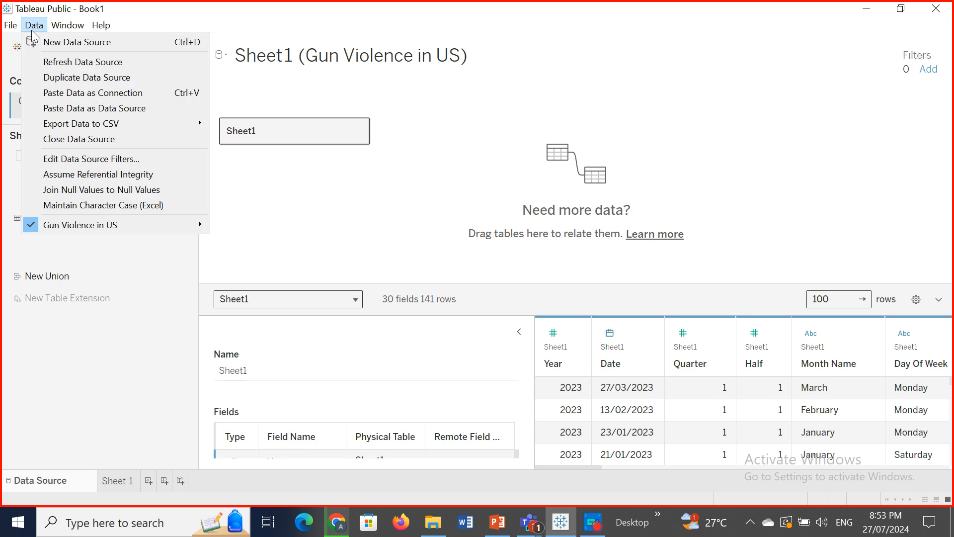
click(530, 529)
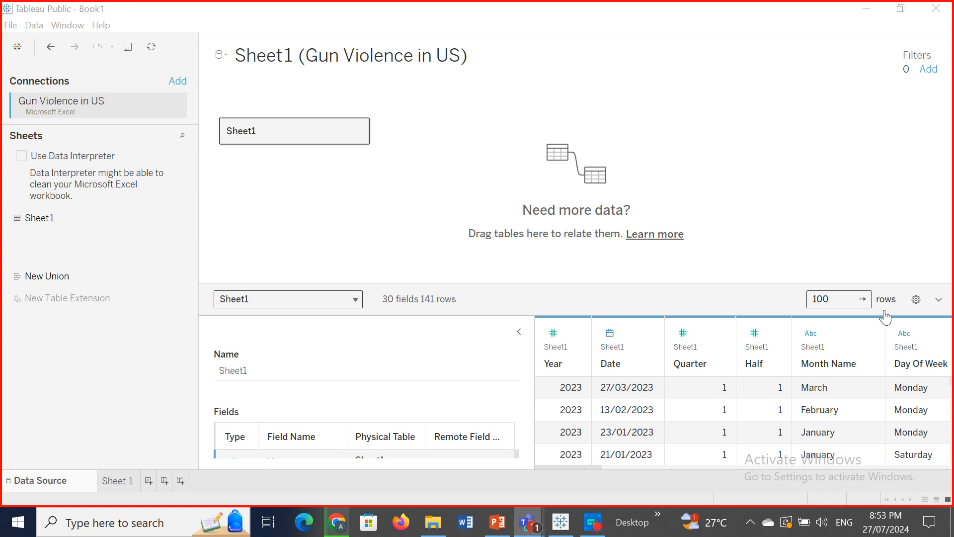
click(120, 484)
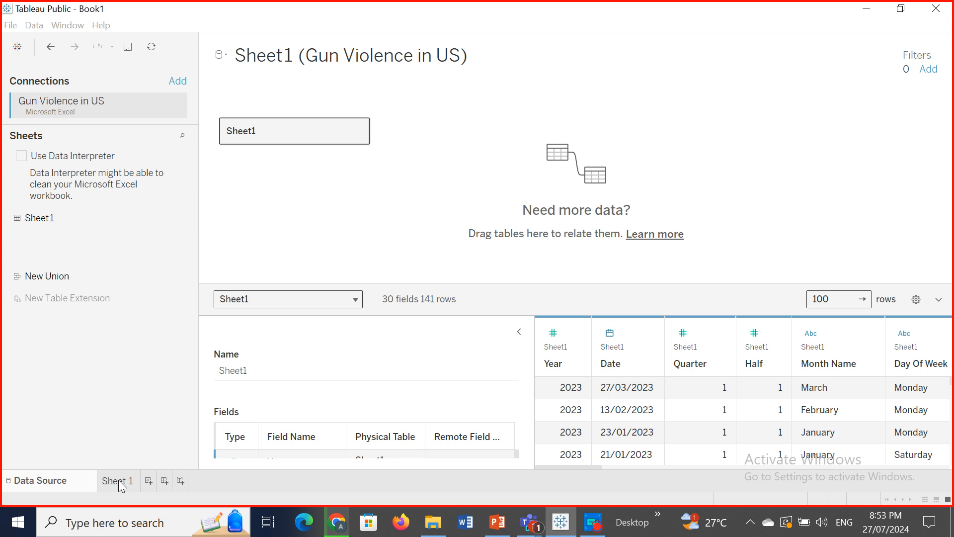
Step: Compare the worksheet and data source commands again, inspect the data source filters without adding any, and view the Sheet 1 chart
click(120, 484)
click(43, 27)
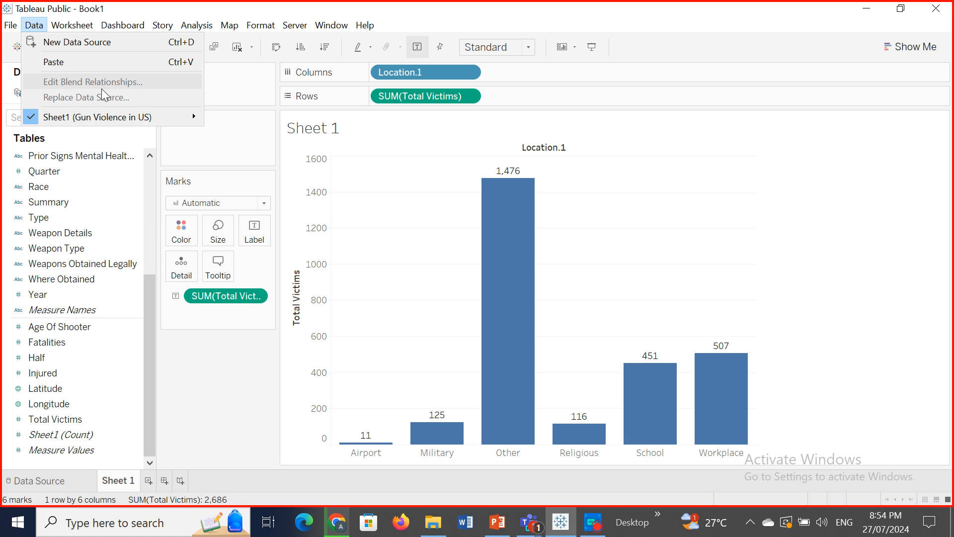
click(67, 481)
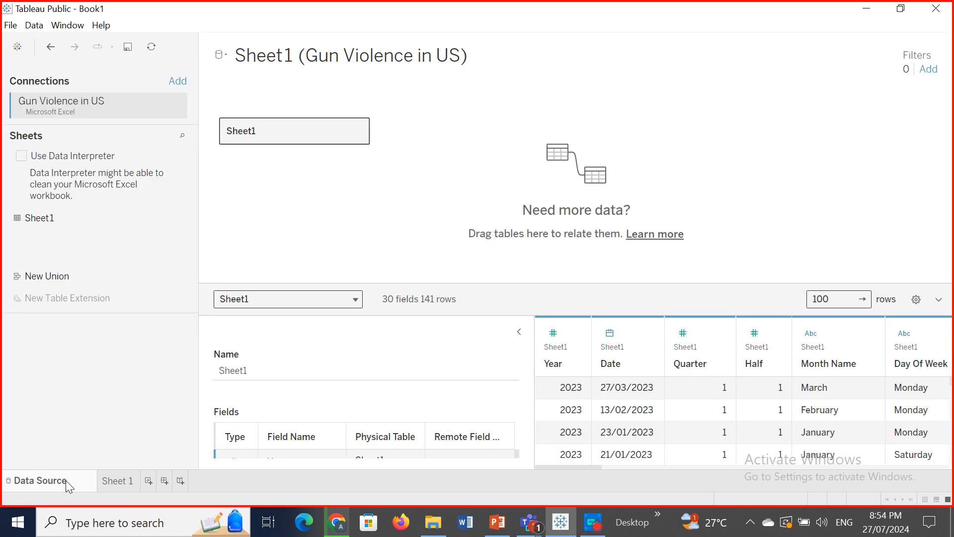
click(33, 28)
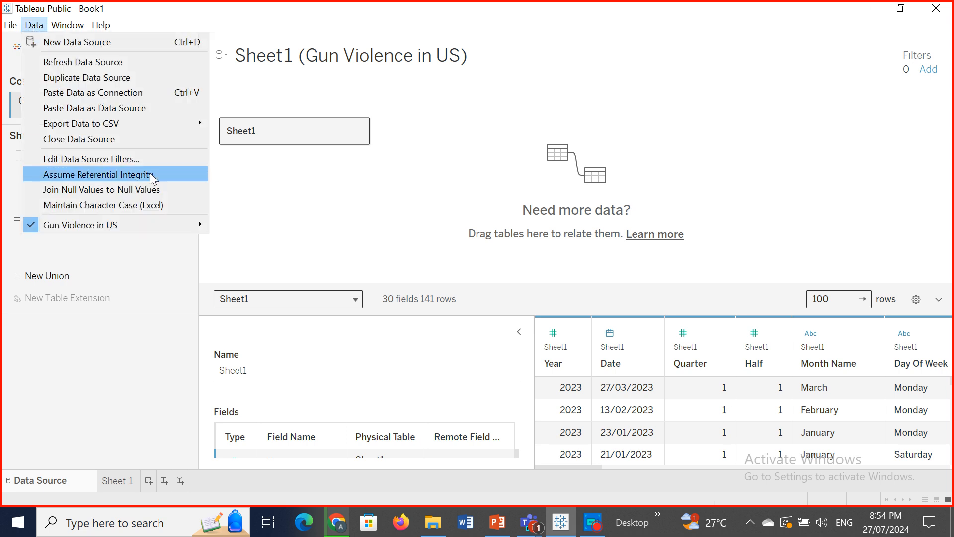
click(104, 160)
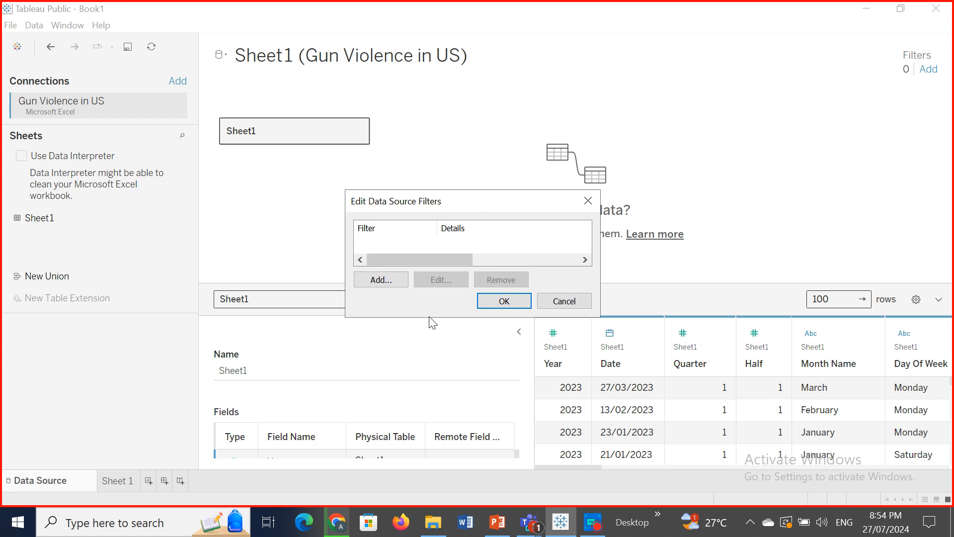
click(587, 201)
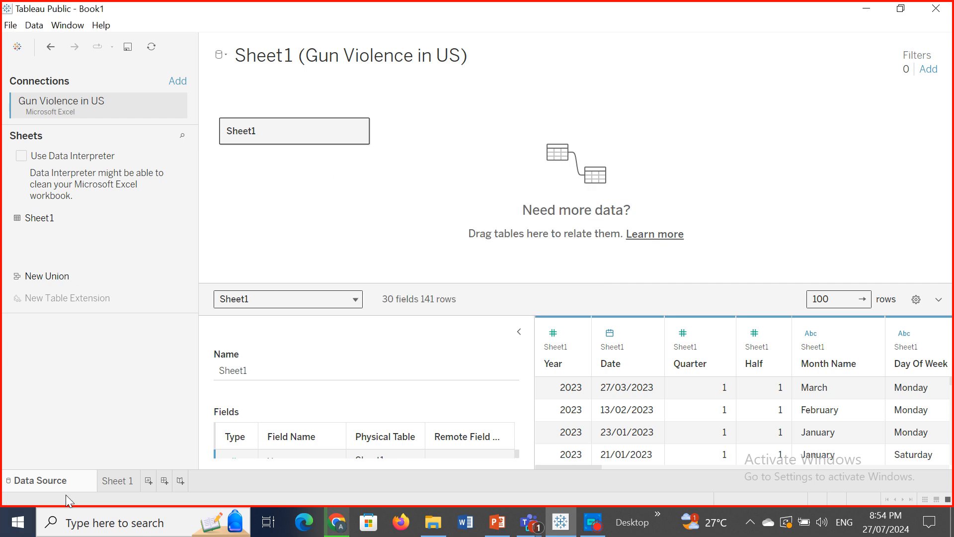
click(119, 483)
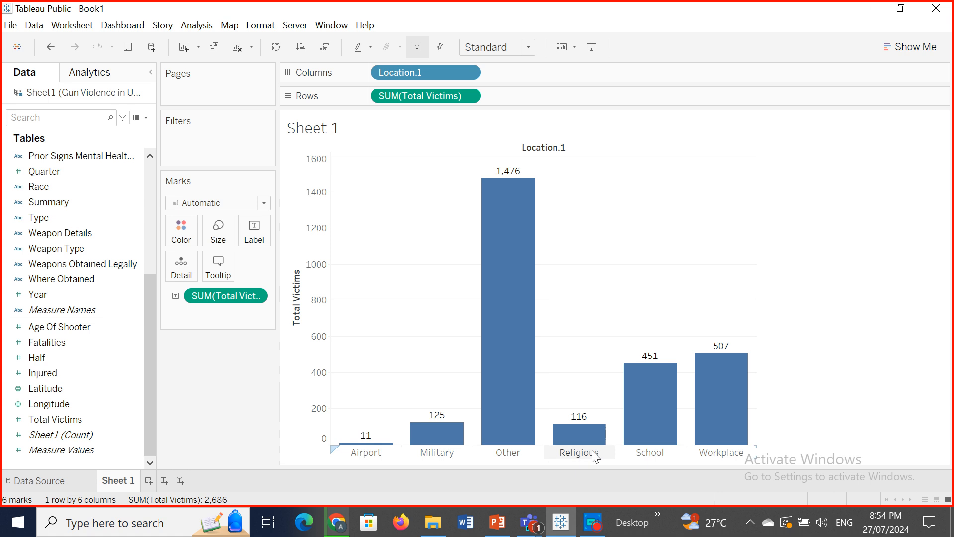
click(49, 481)
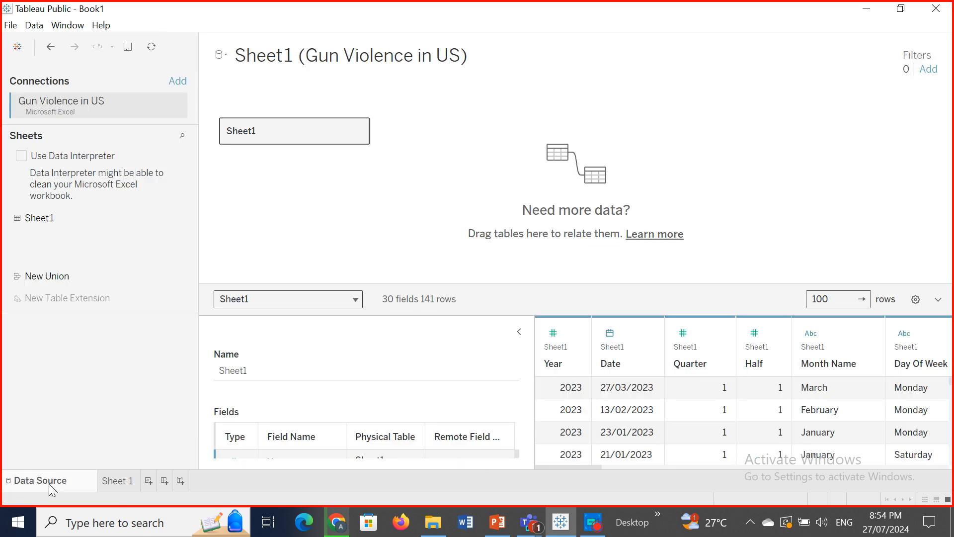
Step: Add a data source filter on Location.1 that keeps only Religious and Workplace
click(33, 25)
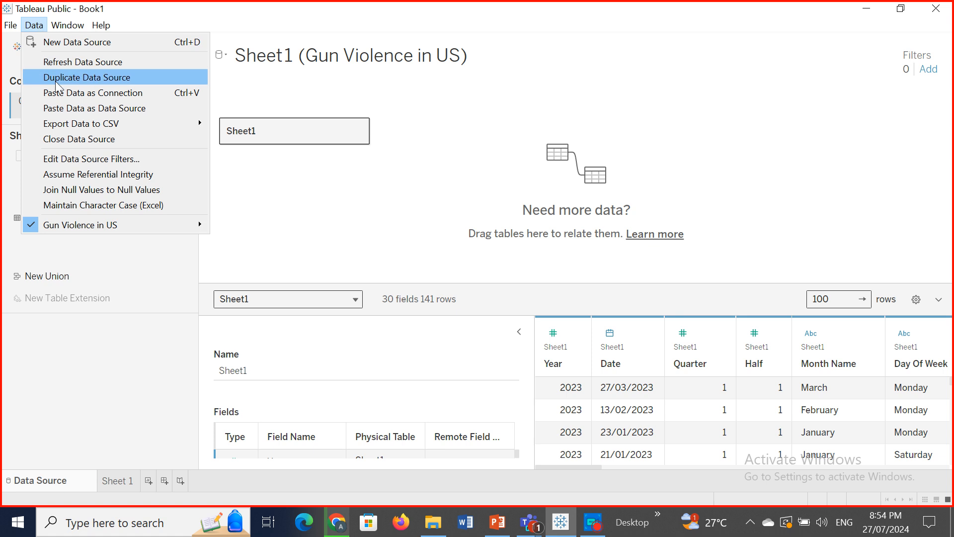
click(119, 159)
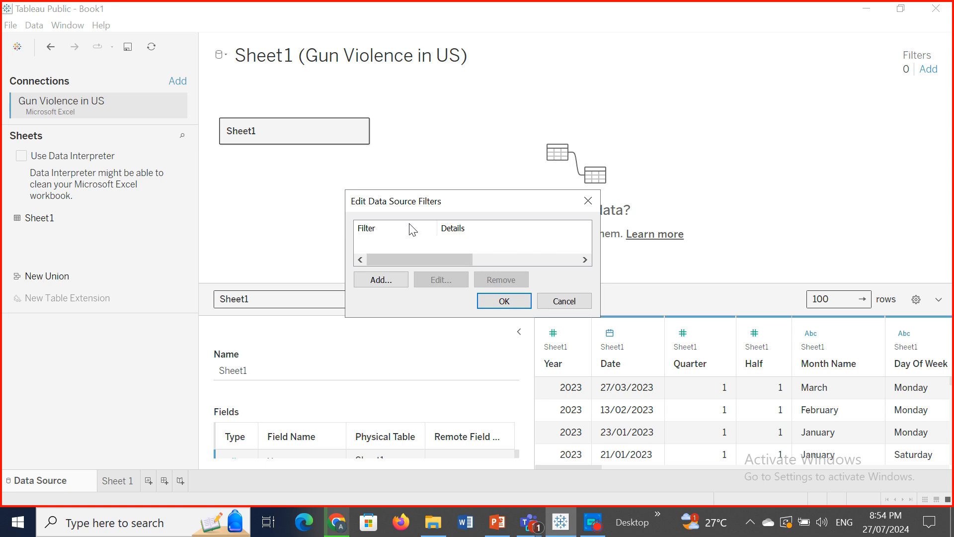
click(386, 277)
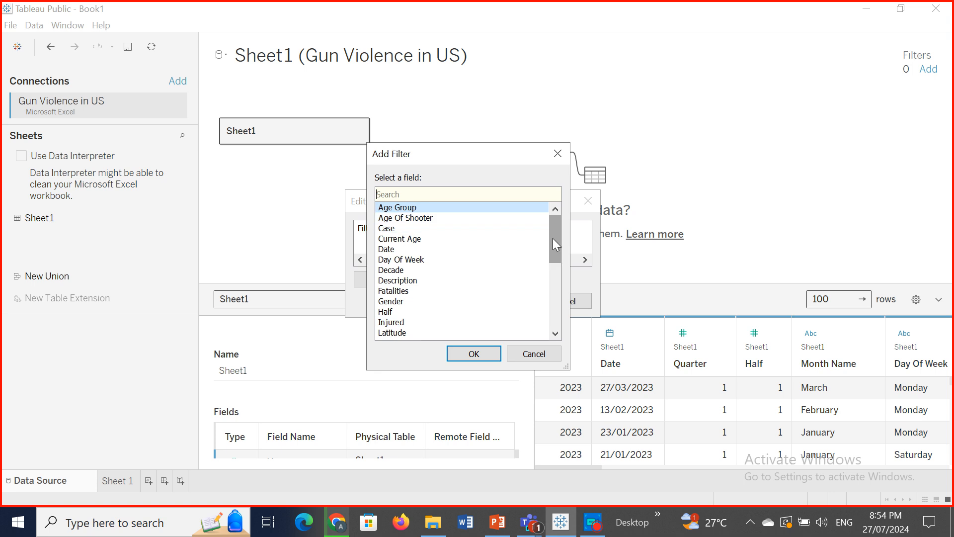
drag(552, 238, 553, 258)
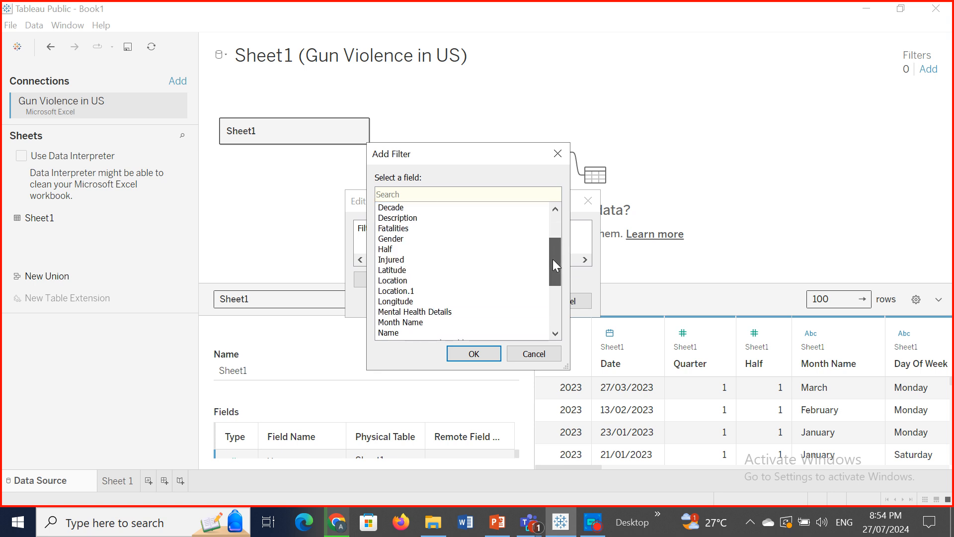
click(412, 295)
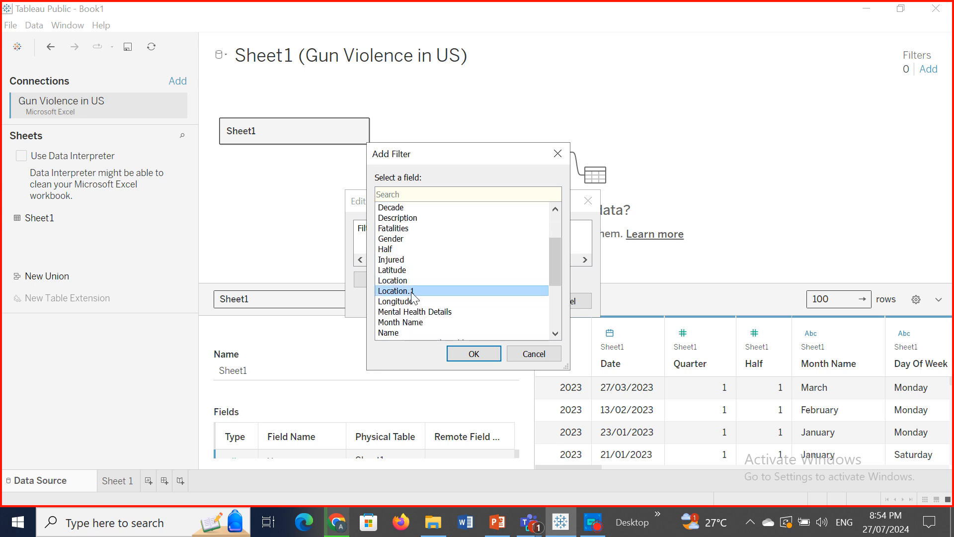
click(473, 354)
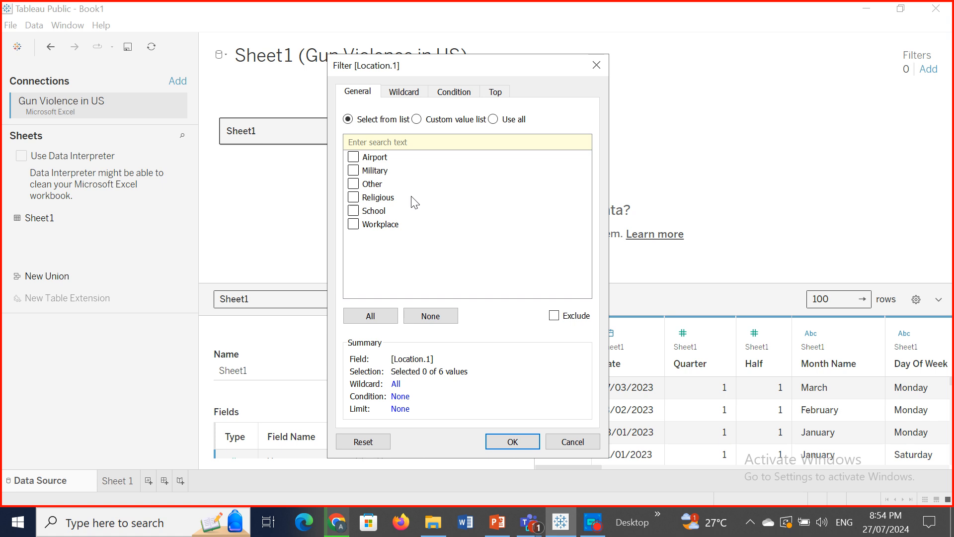
click(353, 197)
click(512, 441)
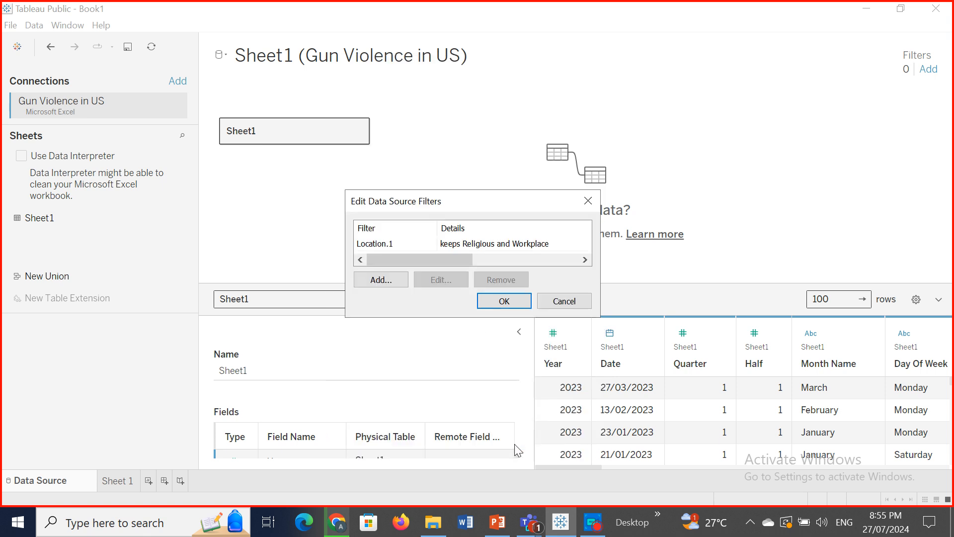
click(496, 303)
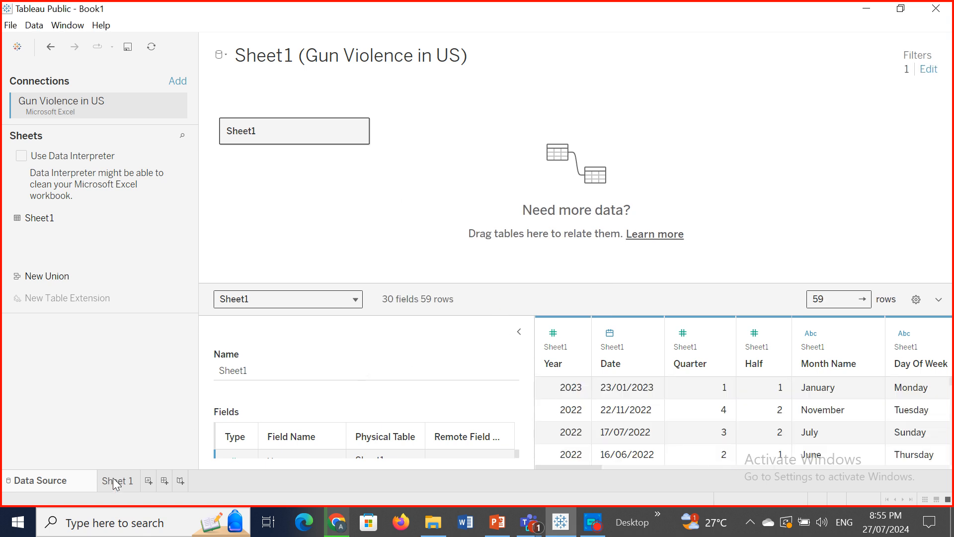
Step: Check the filter's effect on the Sheet 1 chart and add a new blank worksheet
mouse_move(113, 479)
click(113, 481)
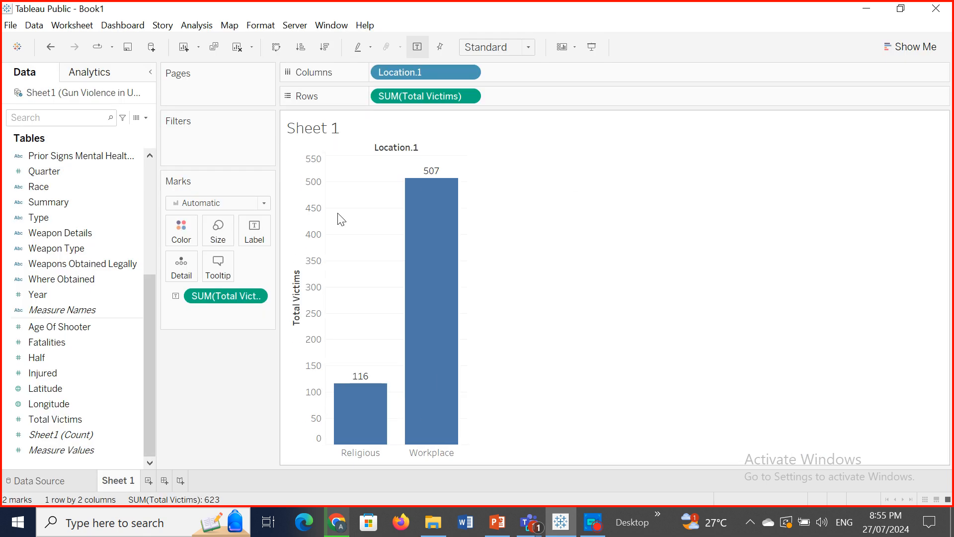
mouse_move(435, 409)
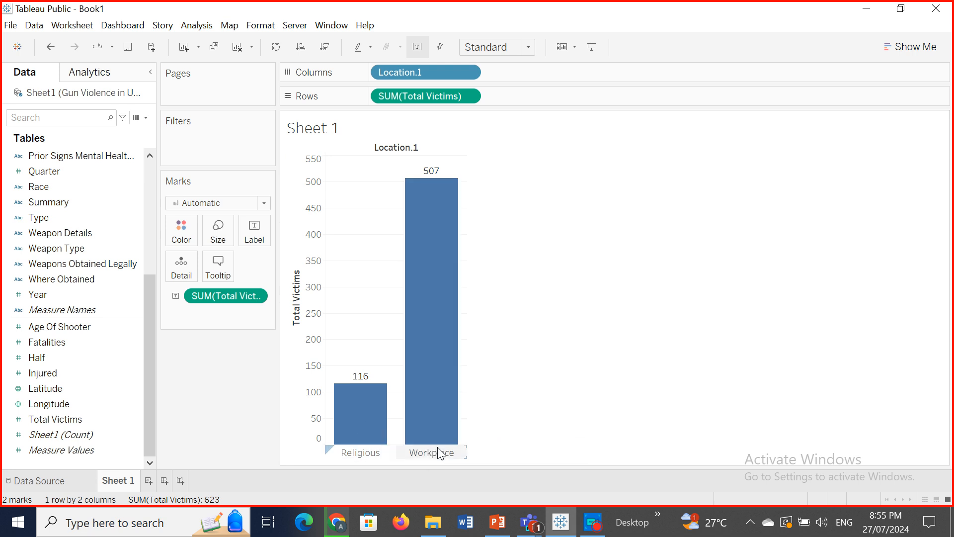
click(149, 480)
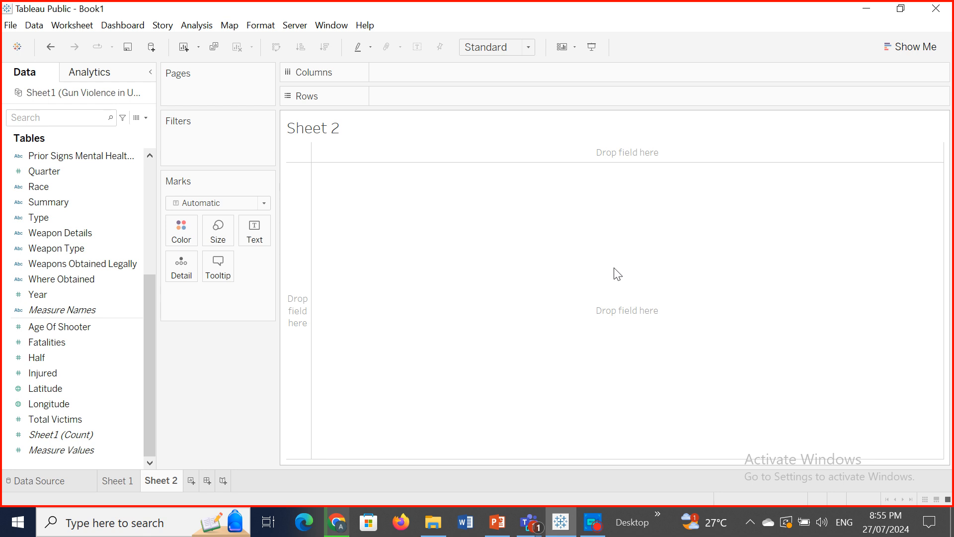
click(70, 480)
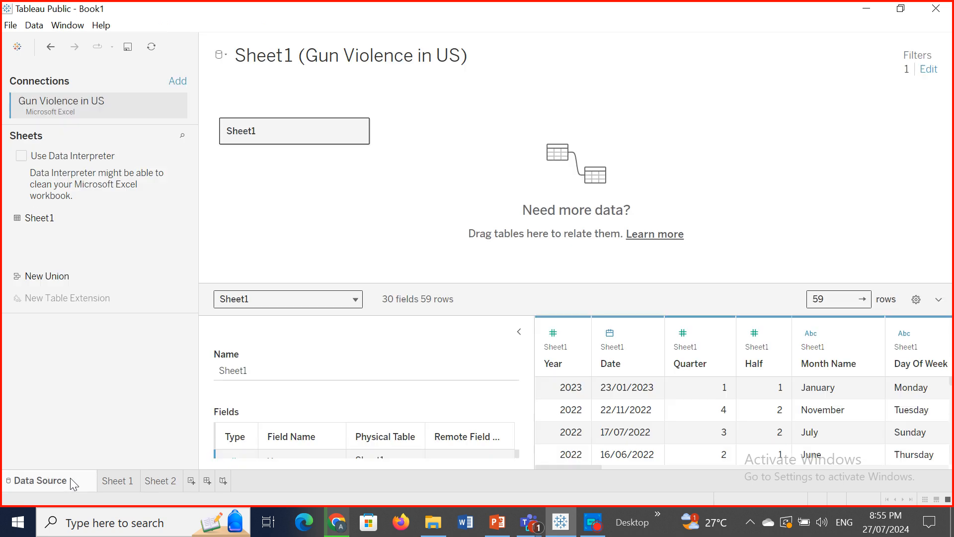
click(121, 484)
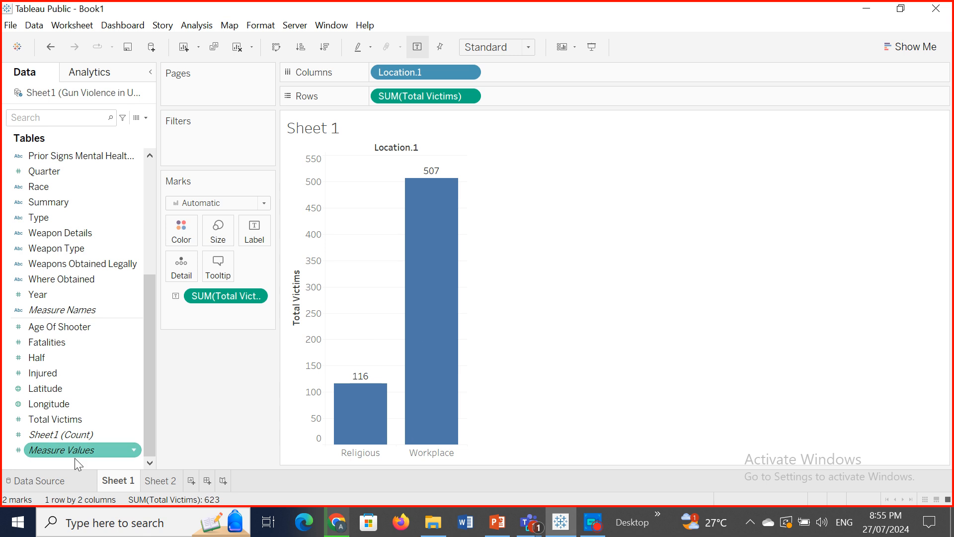
Step: Edit the Location.1 data source filter to keep all locations and check the Sheet 1 chart
click(64, 480)
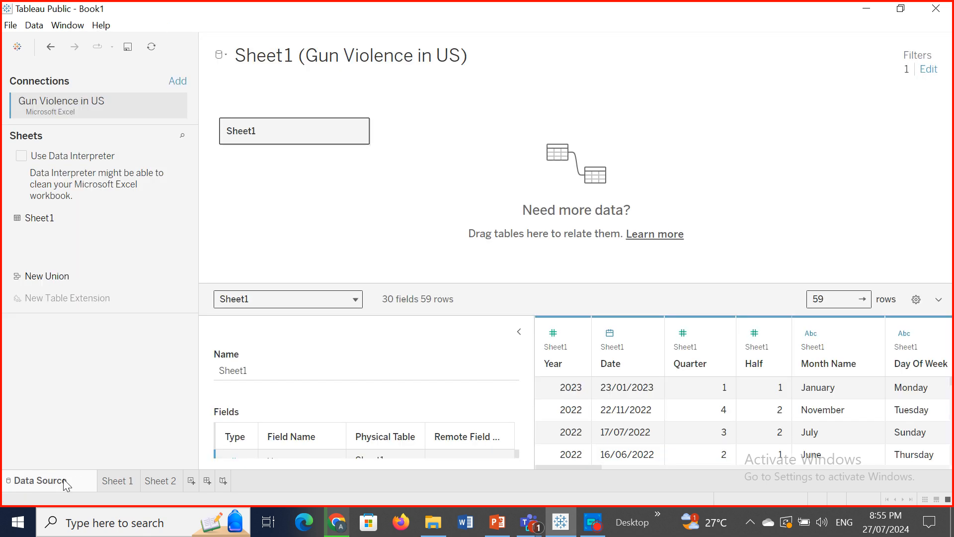
click(36, 24)
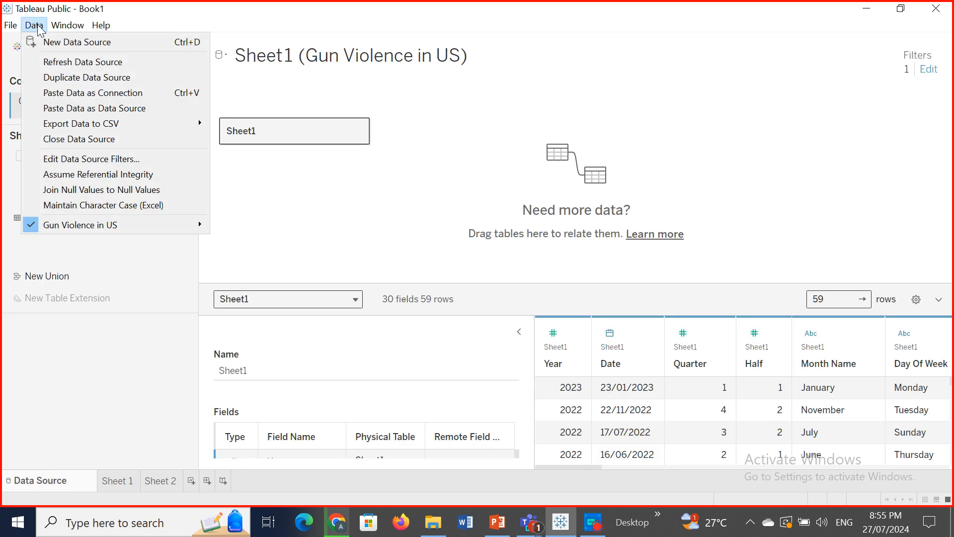
click(109, 160)
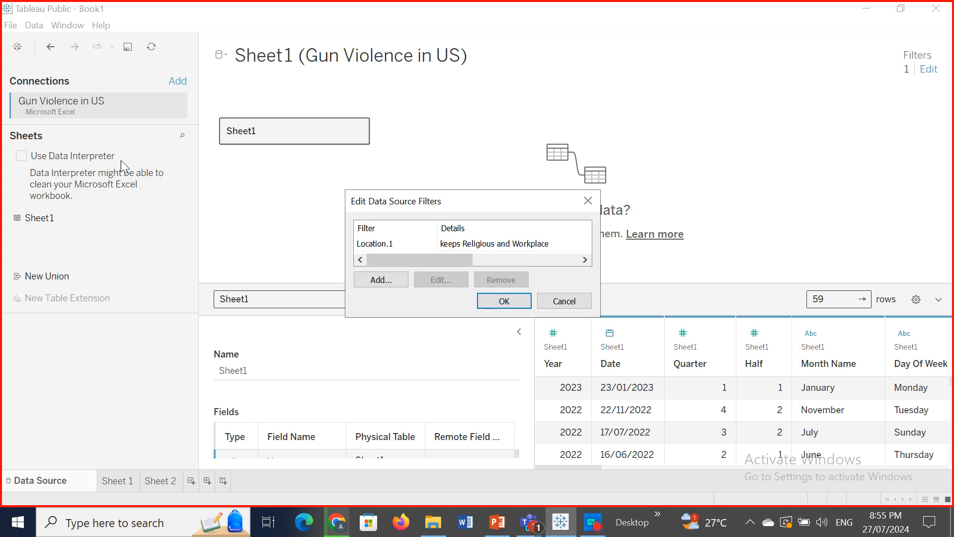
click(492, 243)
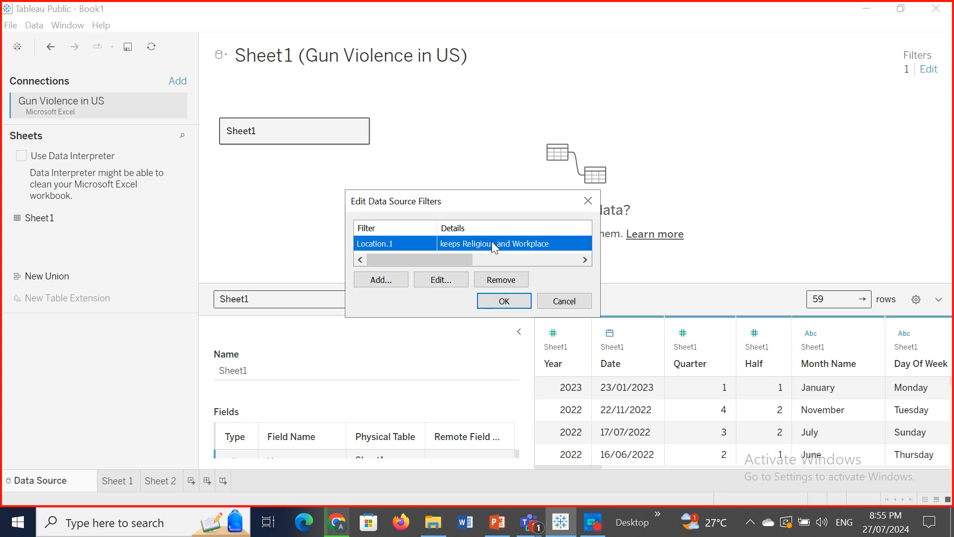
click(441, 281)
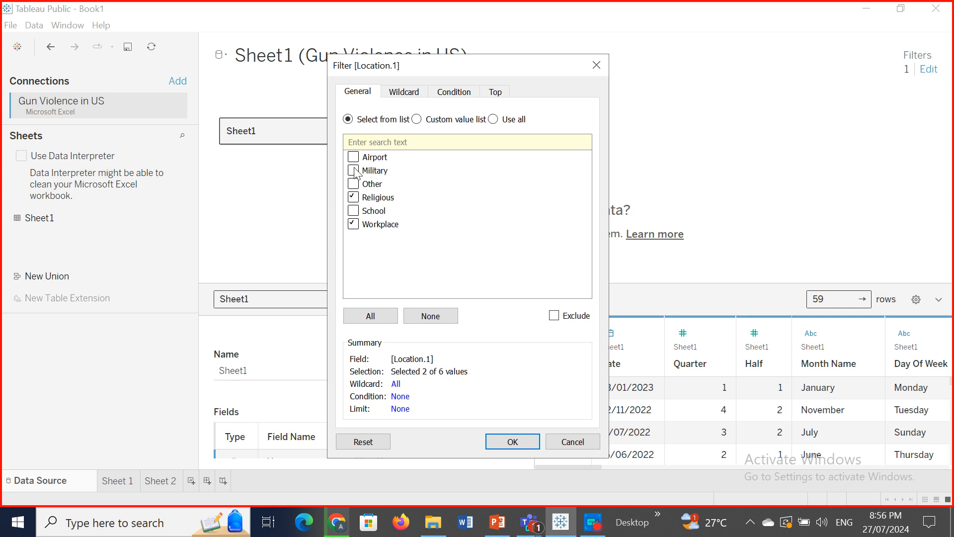
click(394, 316)
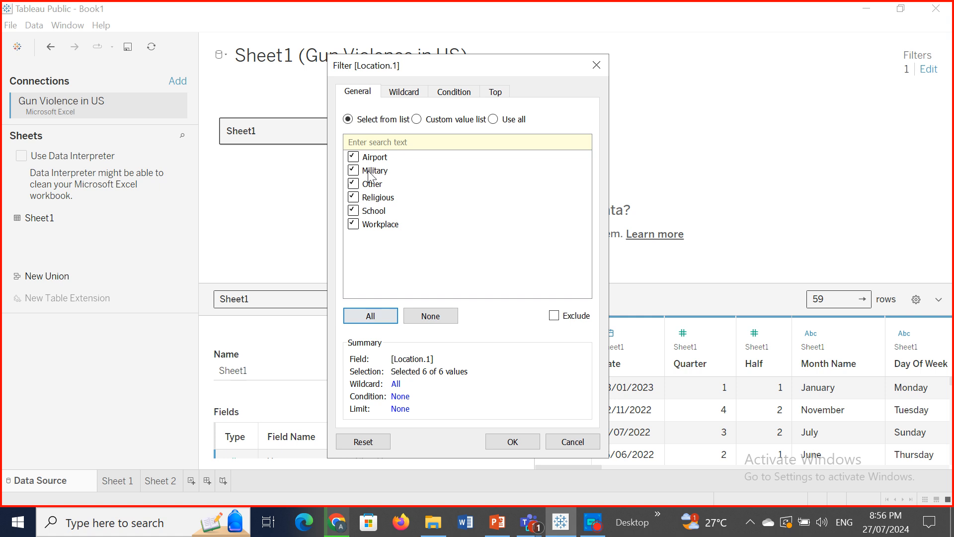
click(422, 314)
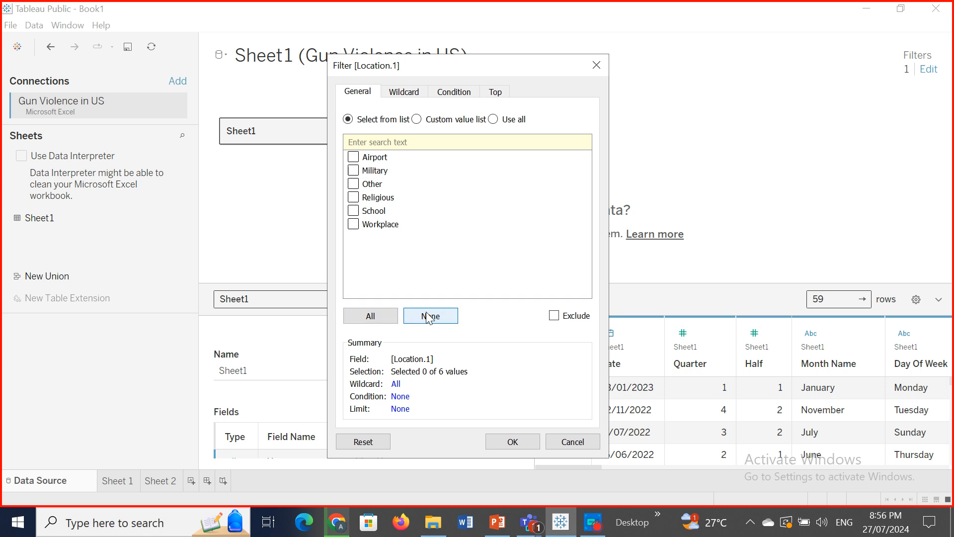
click(370, 313)
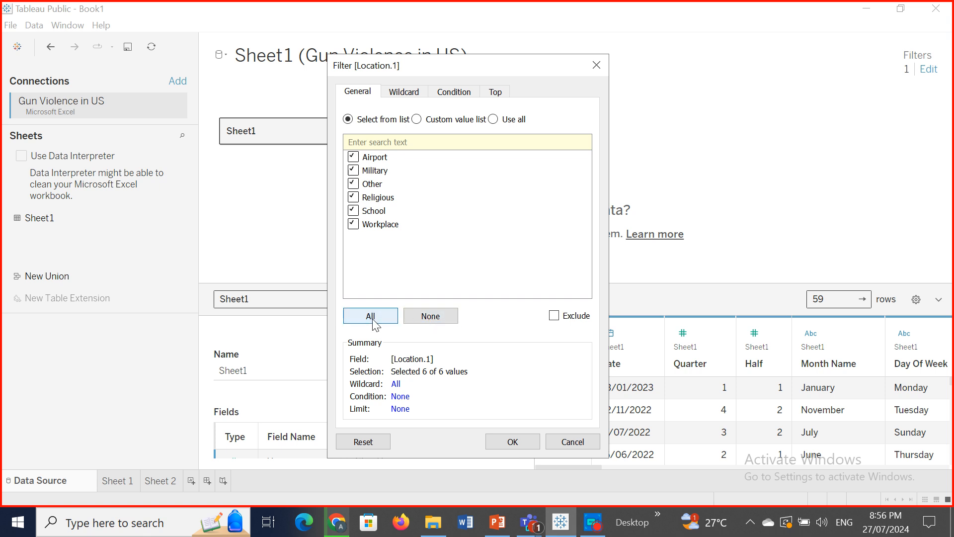
click(512, 441)
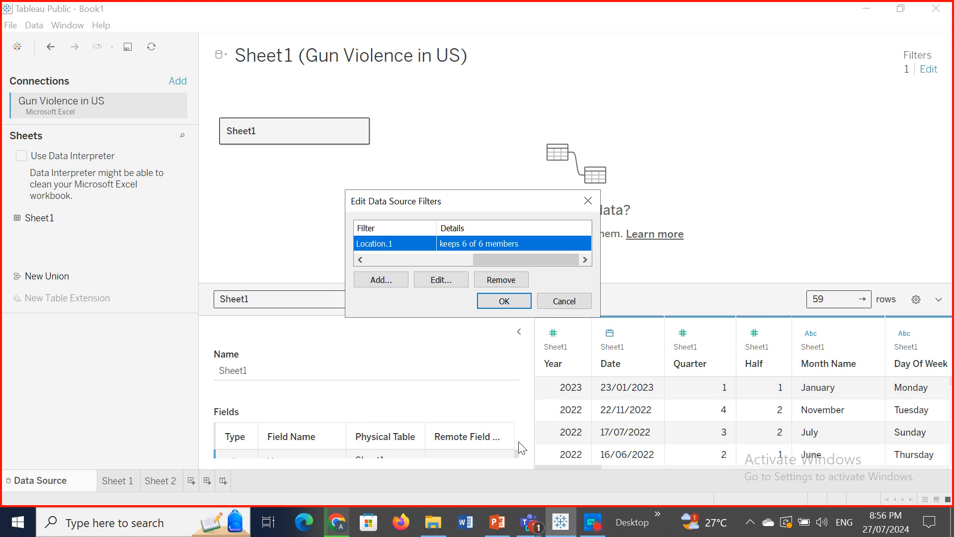
click(503, 301)
click(116, 481)
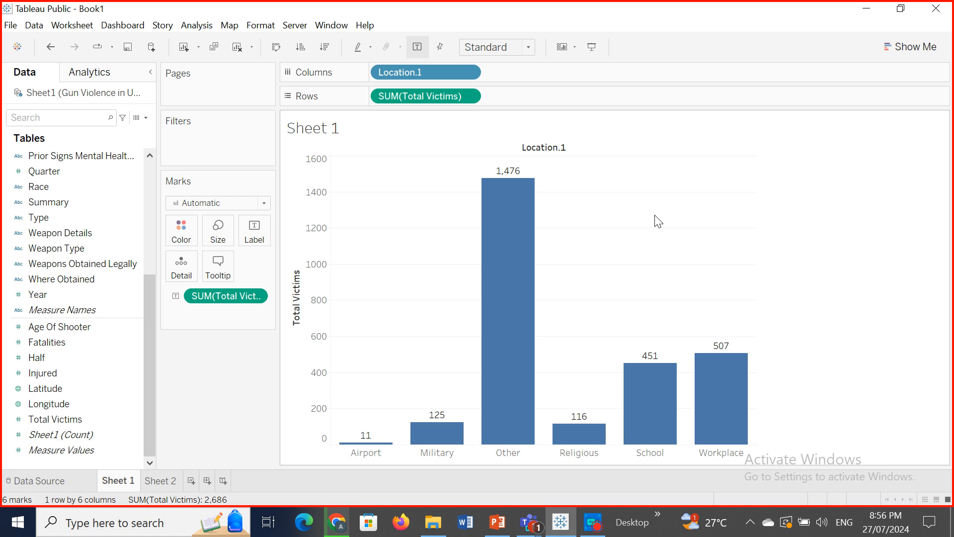
Step: Remove the Location.1 filter from the data source filters
click(61, 480)
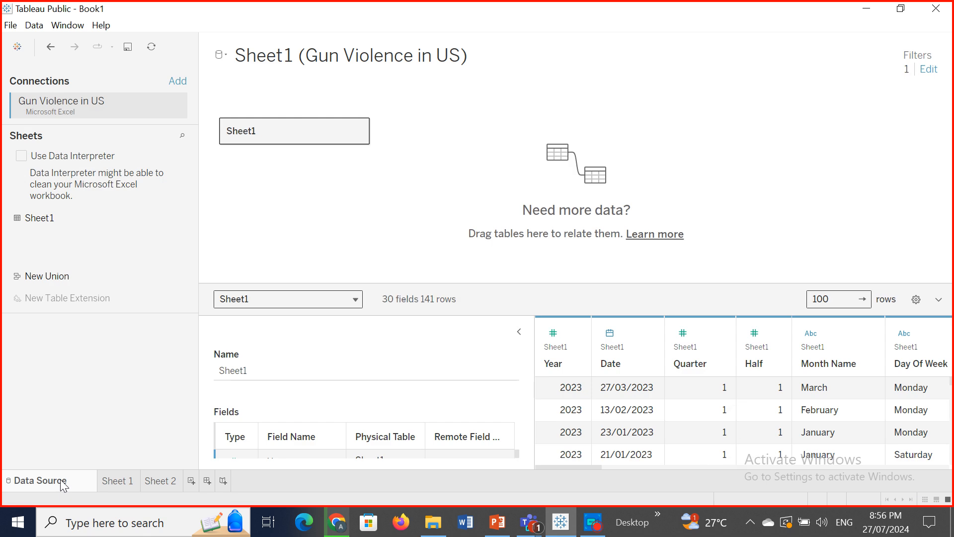
click(33, 25)
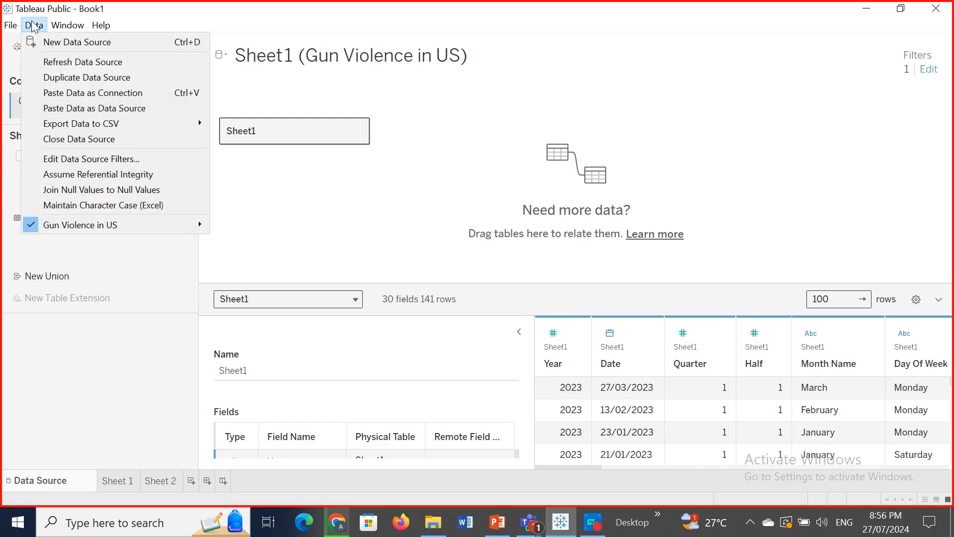
click(96, 157)
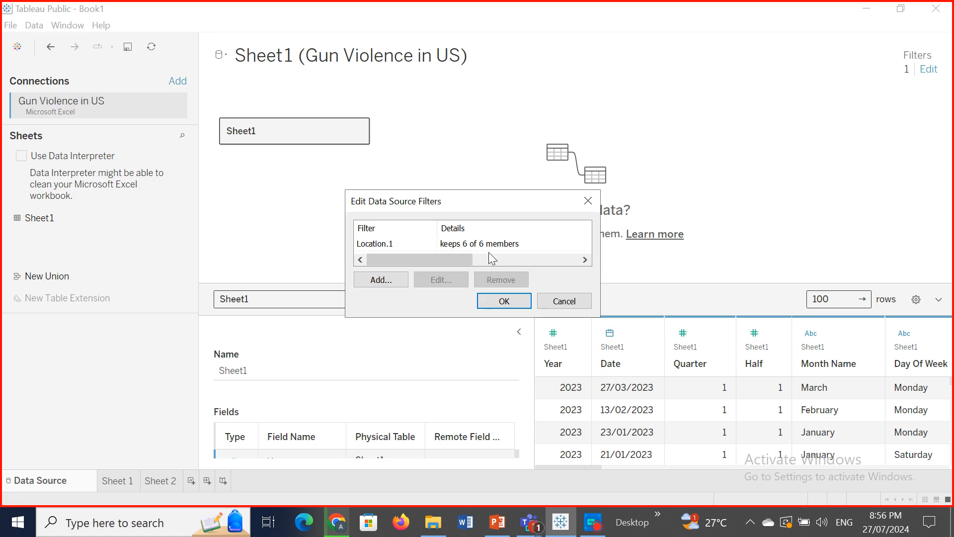
click(463, 243)
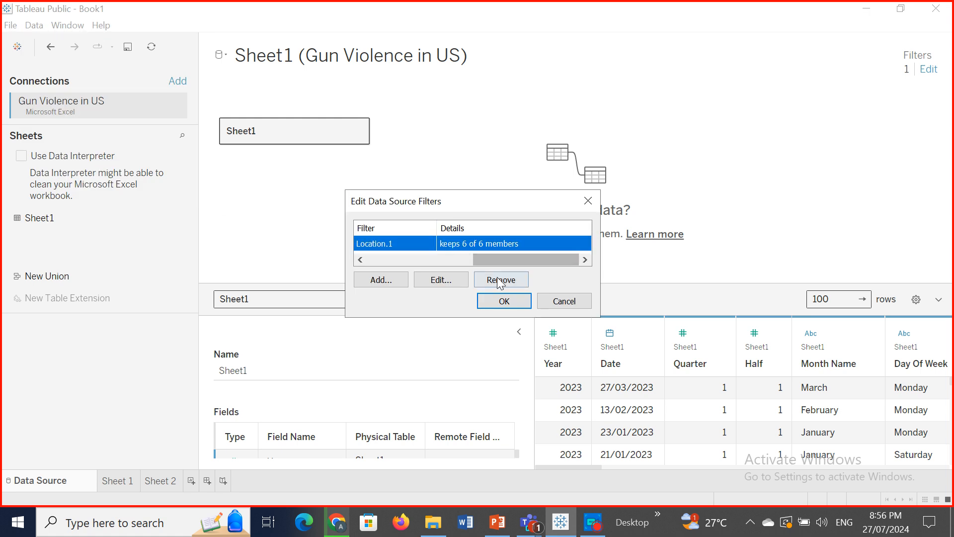
click(380, 279)
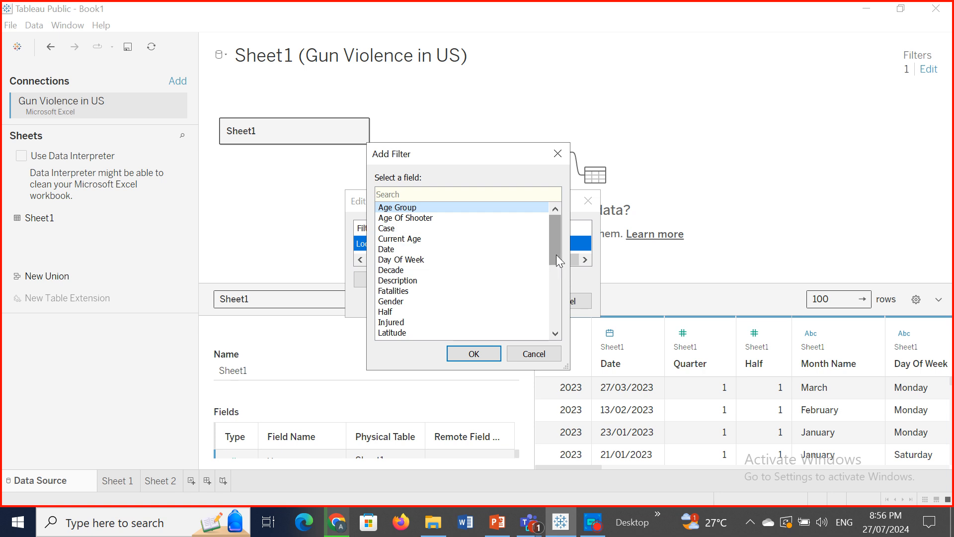
click(534, 353)
click(496, 281)
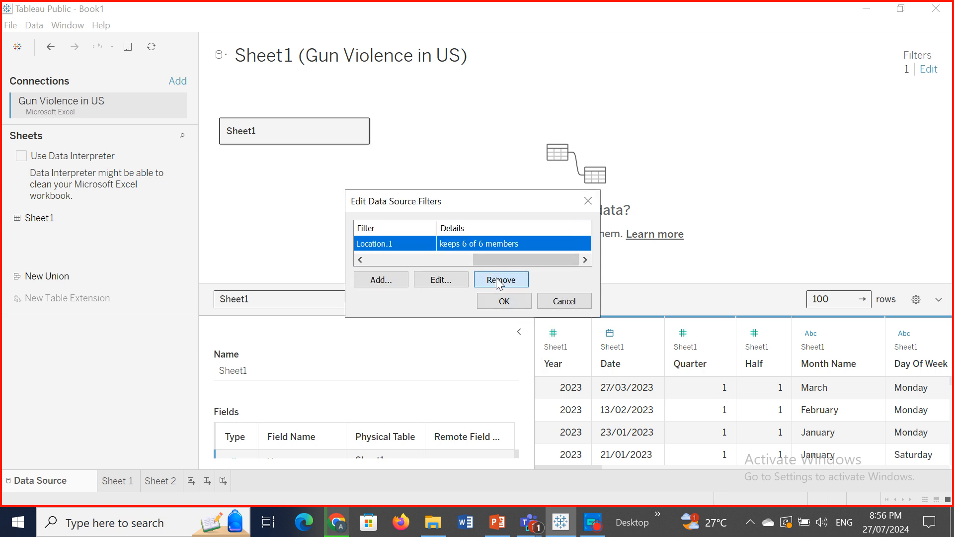
click(503, 301)
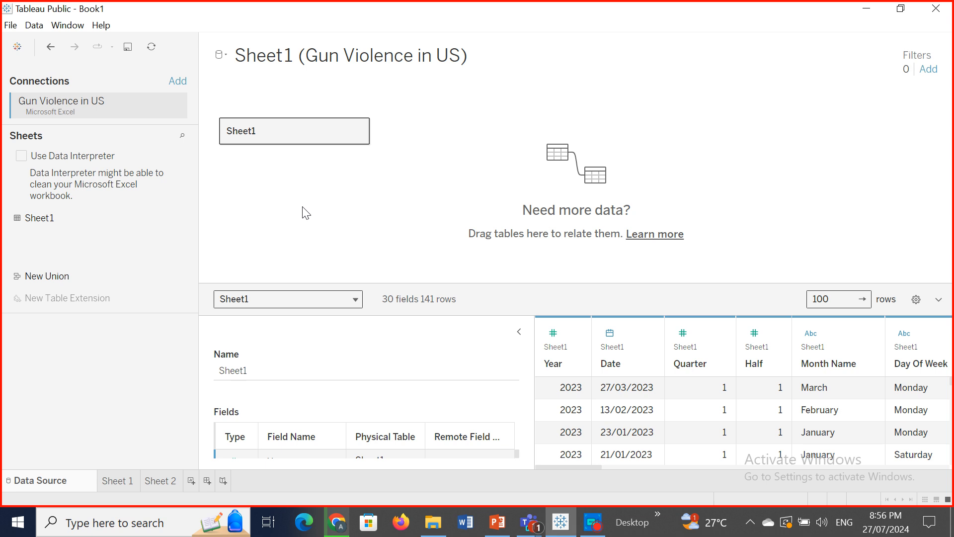
Step: Hide the status bar on the data source page and show it again
click(30, 26)
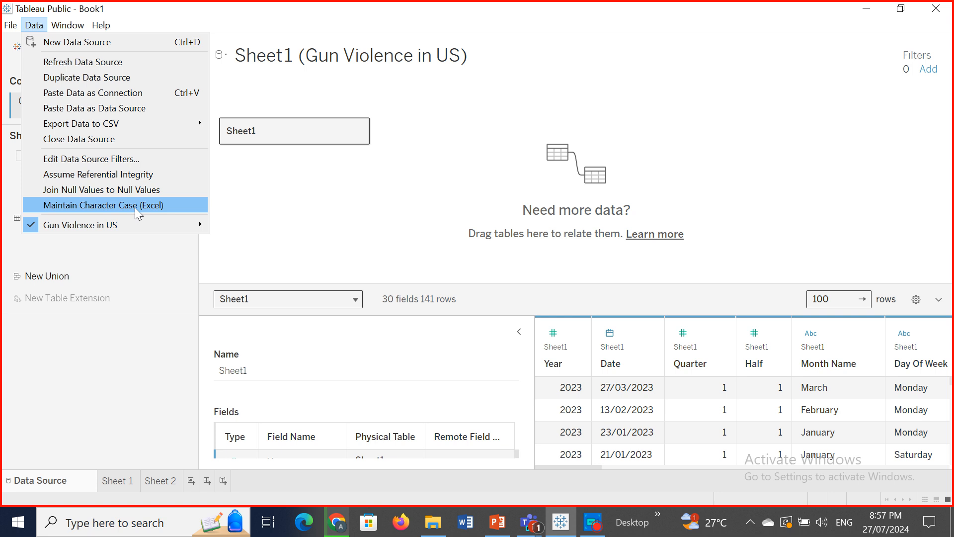
click(76, 28)
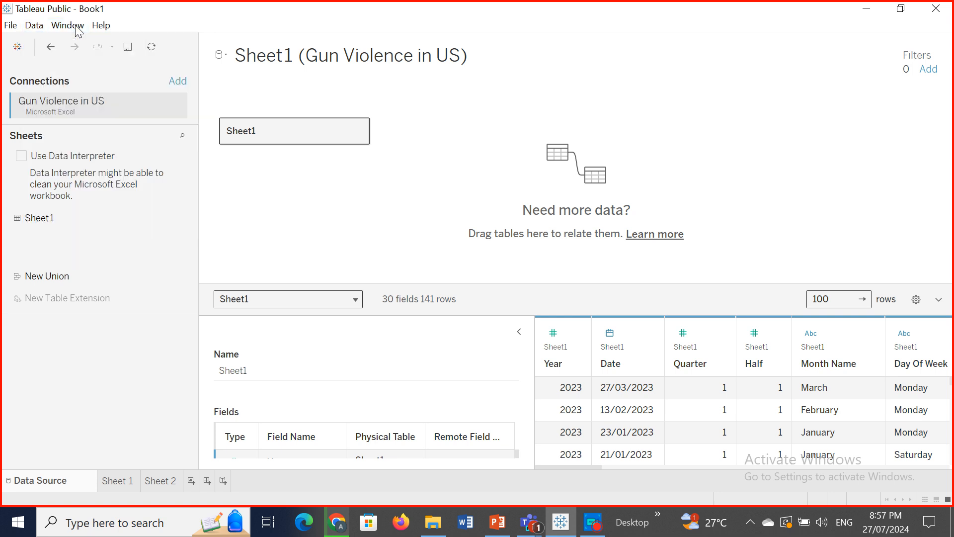
click(77, 30)
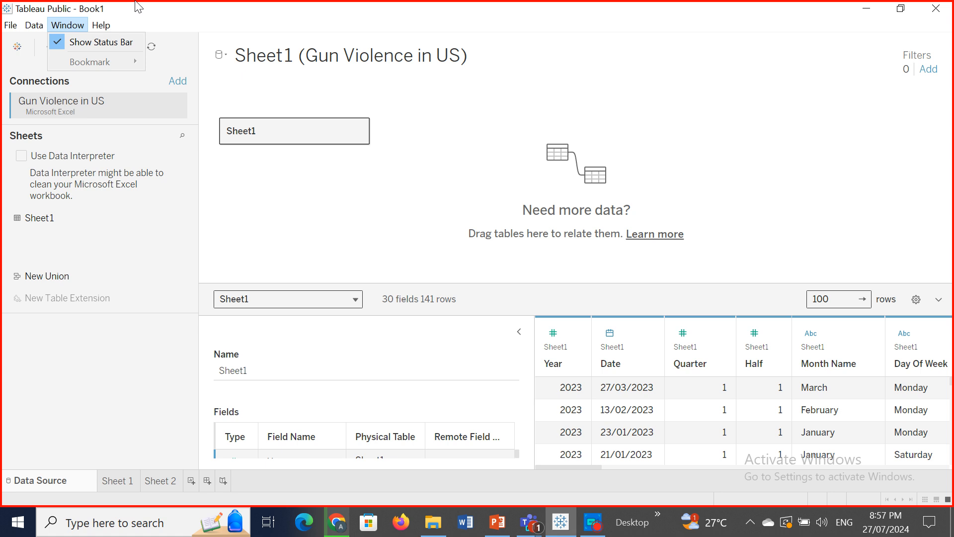
click(82, 43)
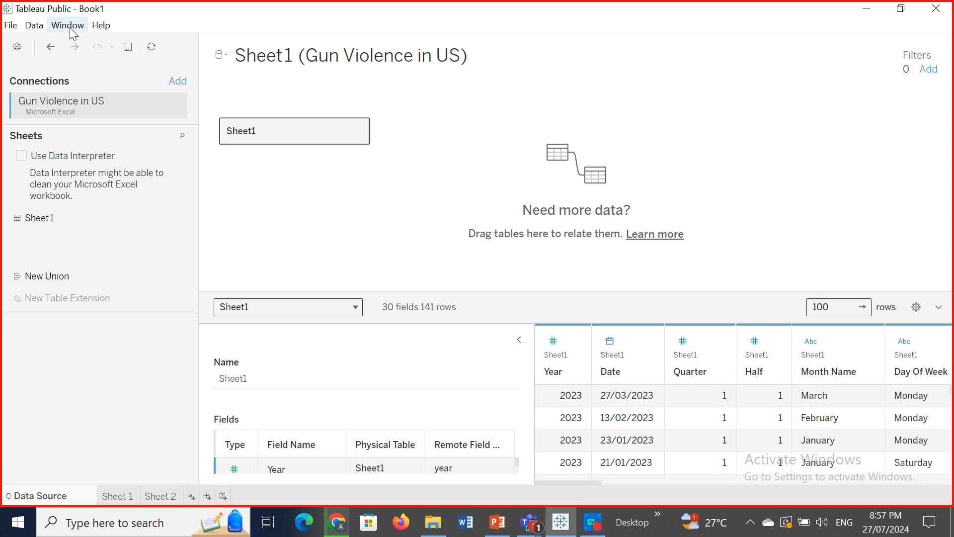
click(68, 28)
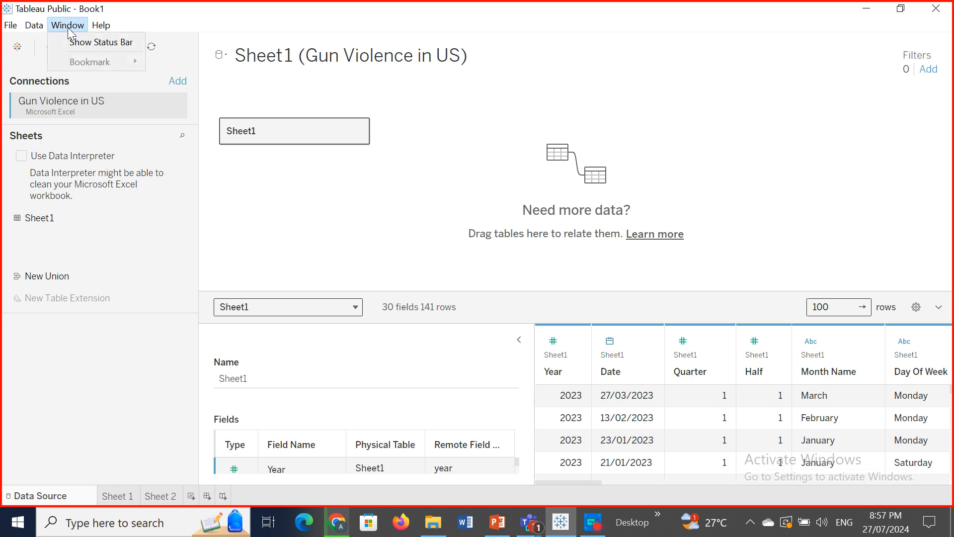
click(82, 40)
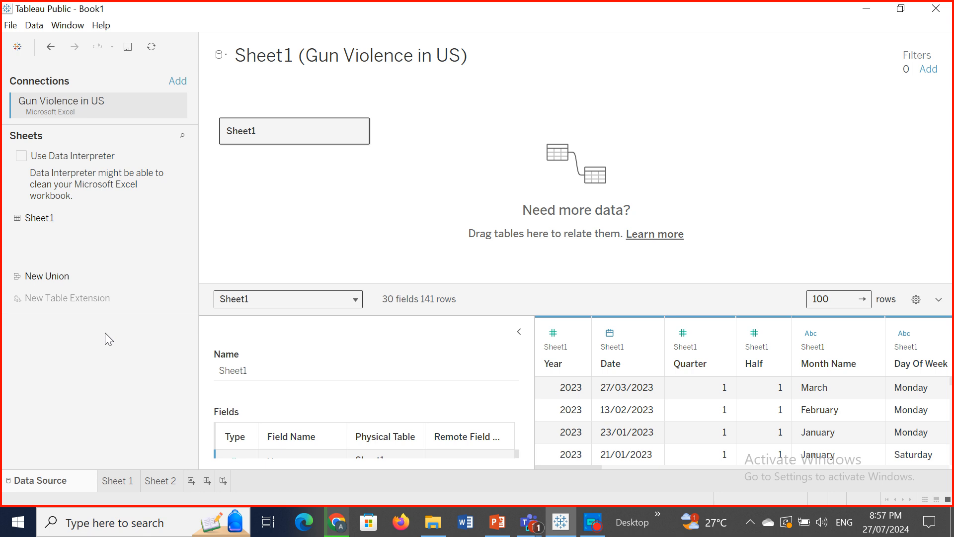
Step: View the Sheet 1 chart, and examine the data, window and help commands available on the data source page
click(117, 481)
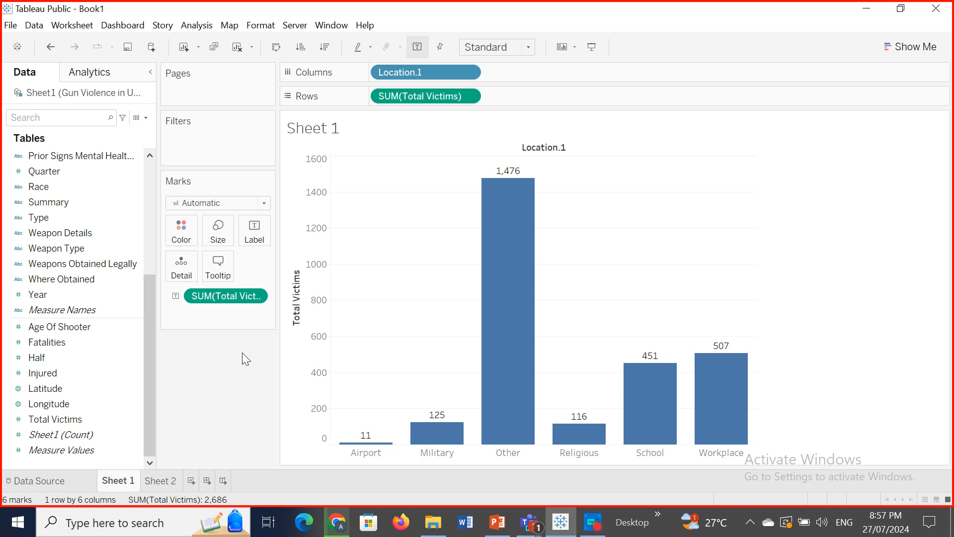
drag(397, 72, 392, 102)
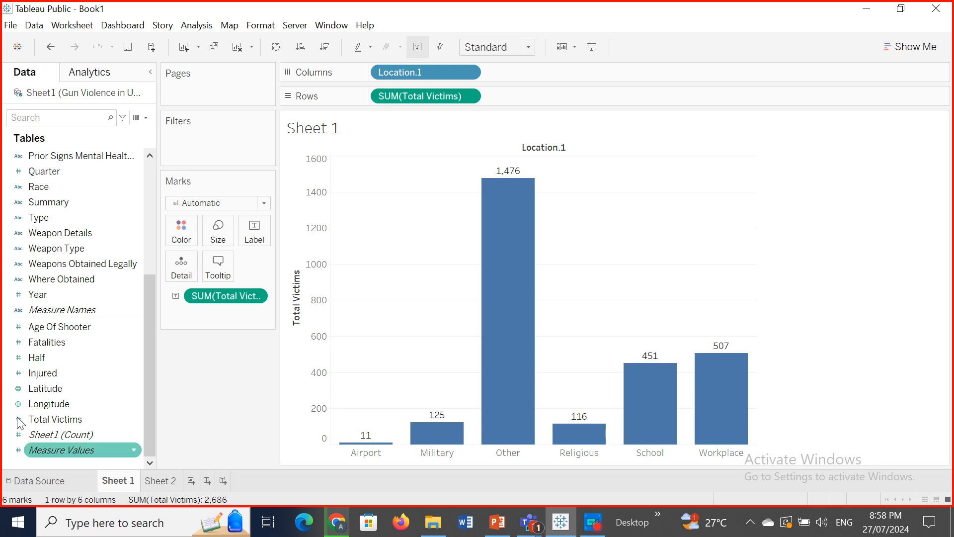
click(34, 480)
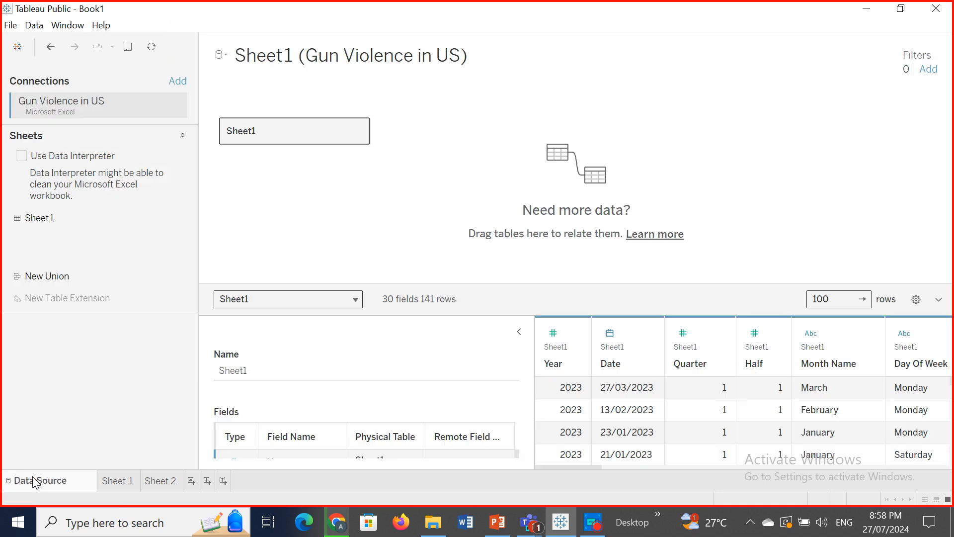
click(33, 25)
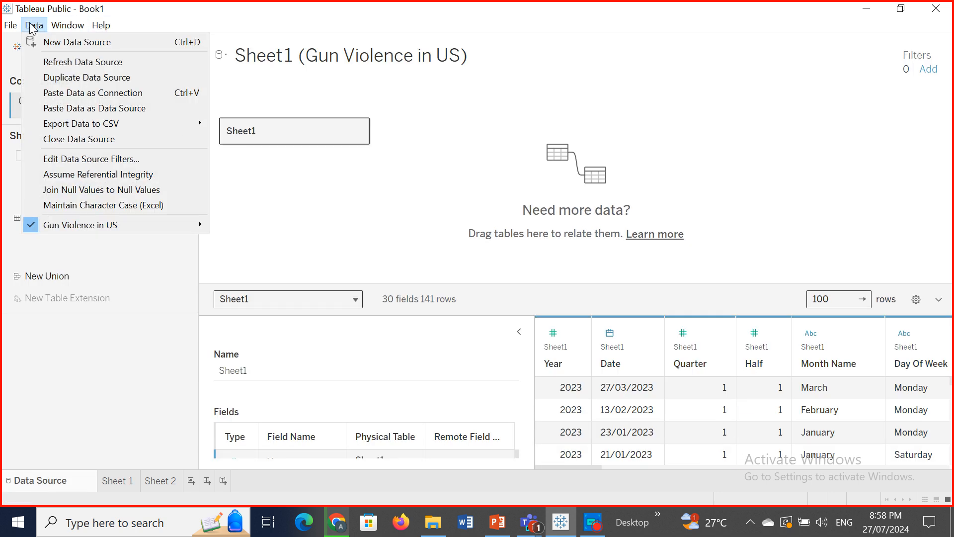
mouse_move(98, 226)
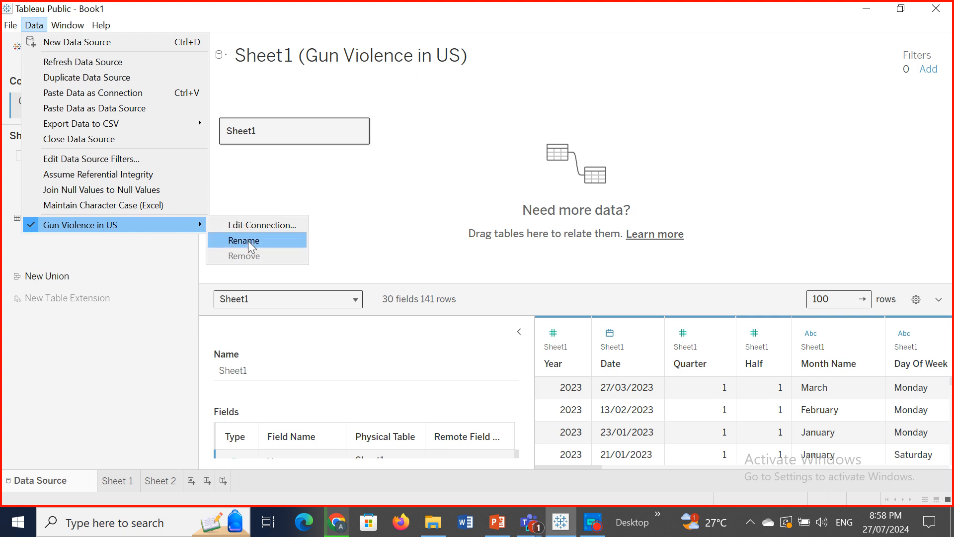
mouse_move(63, 28)
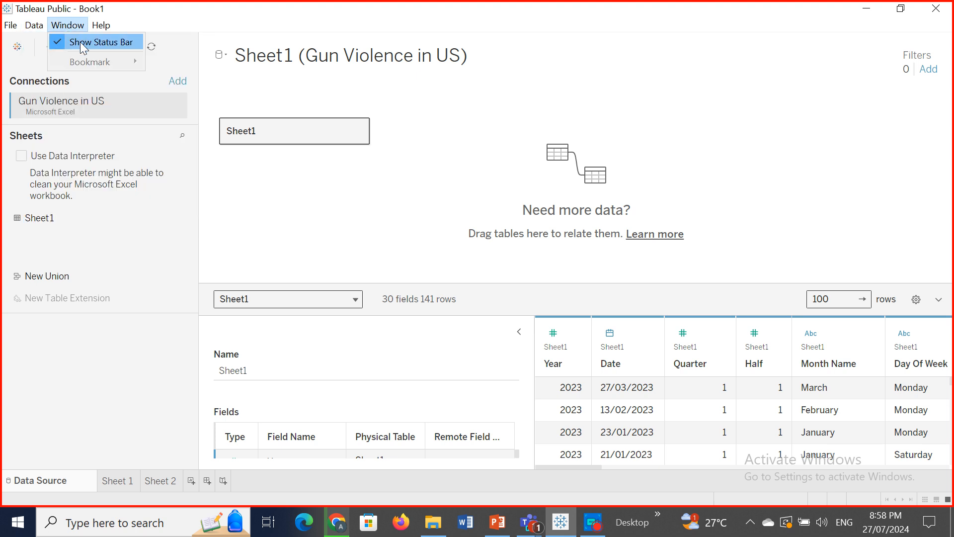
mouse_move(109, 23)
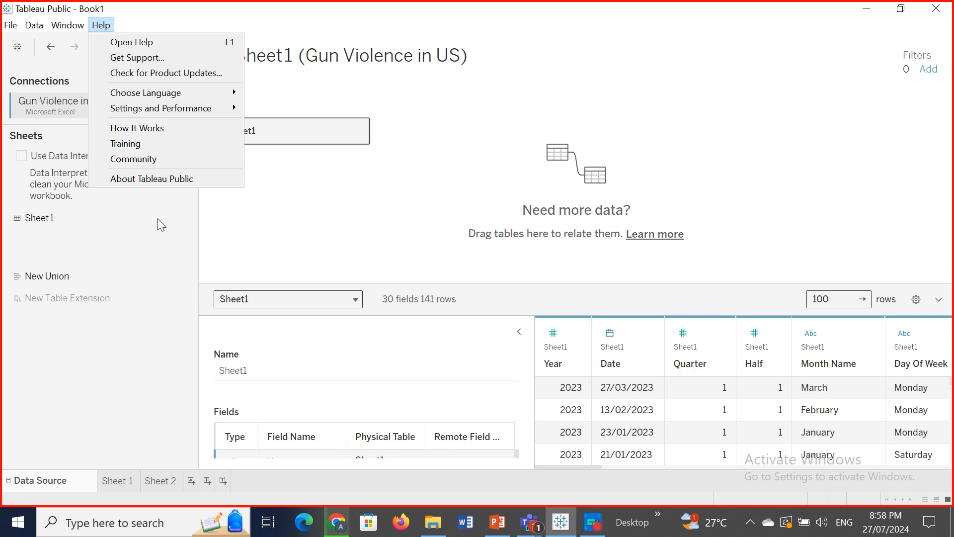
click(719, 69)
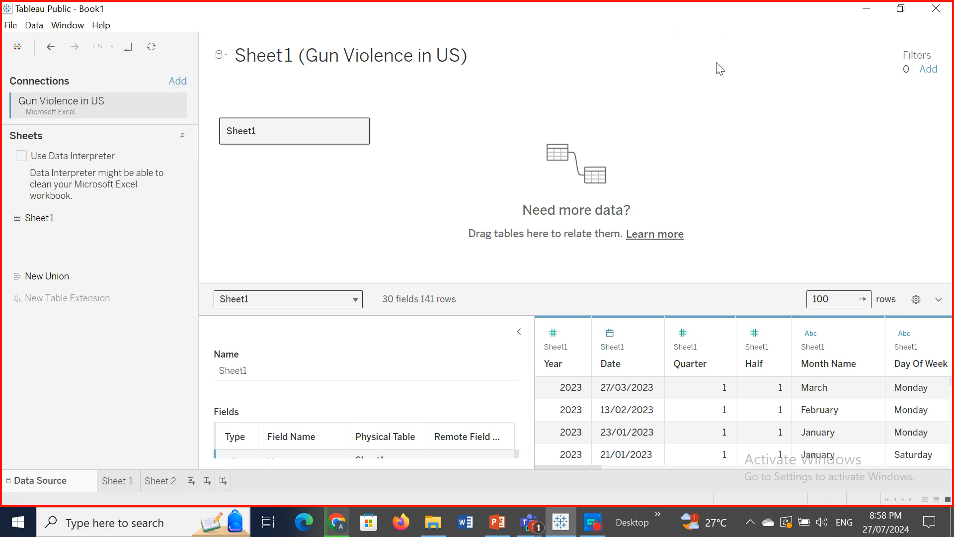
Step: View the start page, return to the data source page and look at its refresh command without running it
click(17, 48)
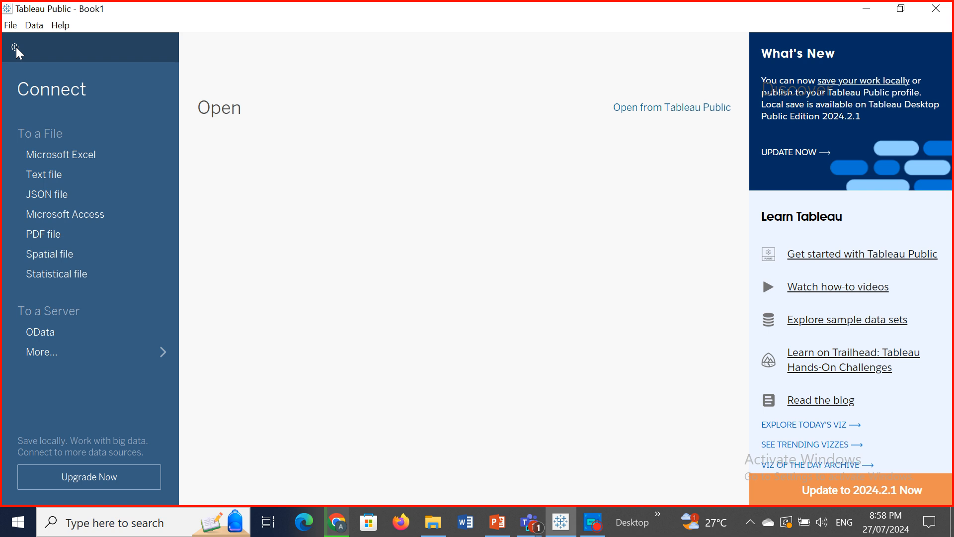
click(17, 49)
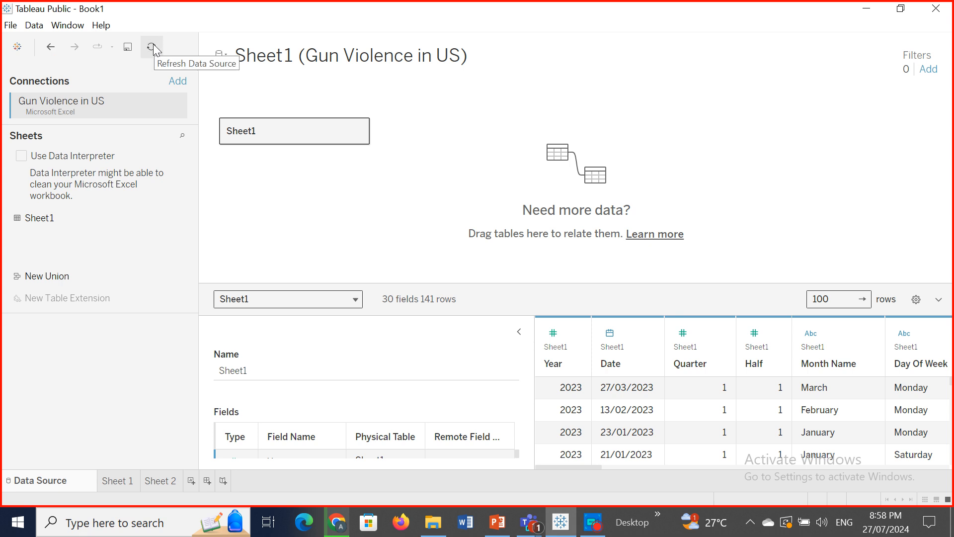
click(34, 25)
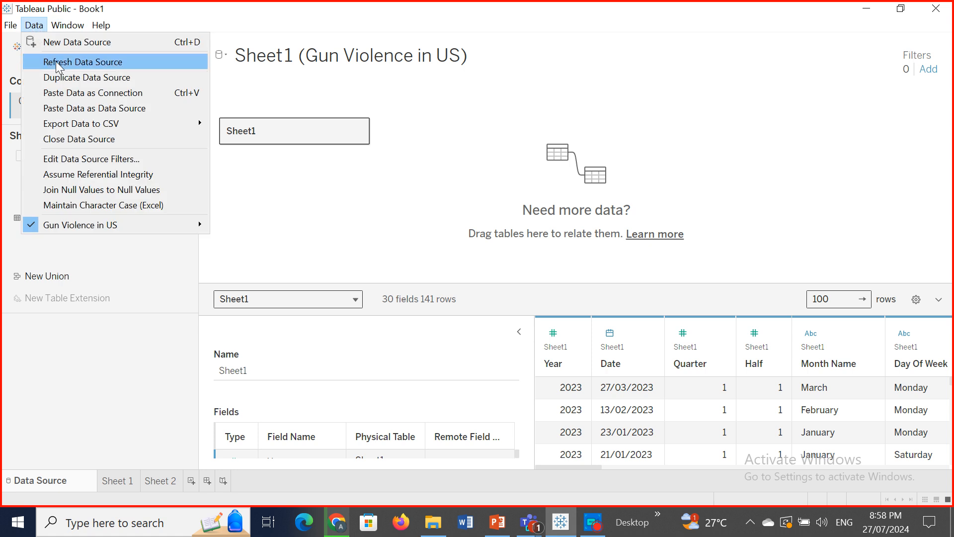
click(258, 196)
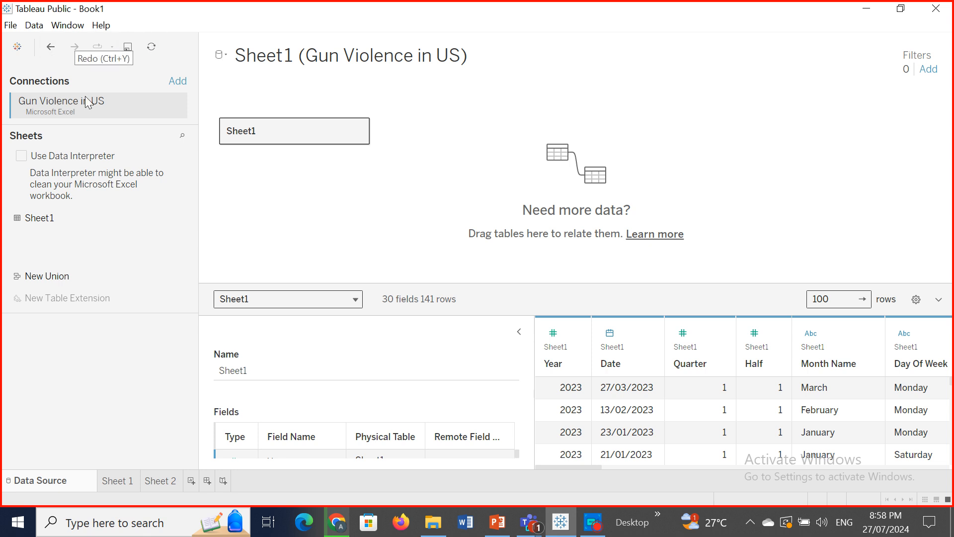
Step: View the connection types that can be added, and collapse and re-expand the table details of Sheet1
click(178, 82)
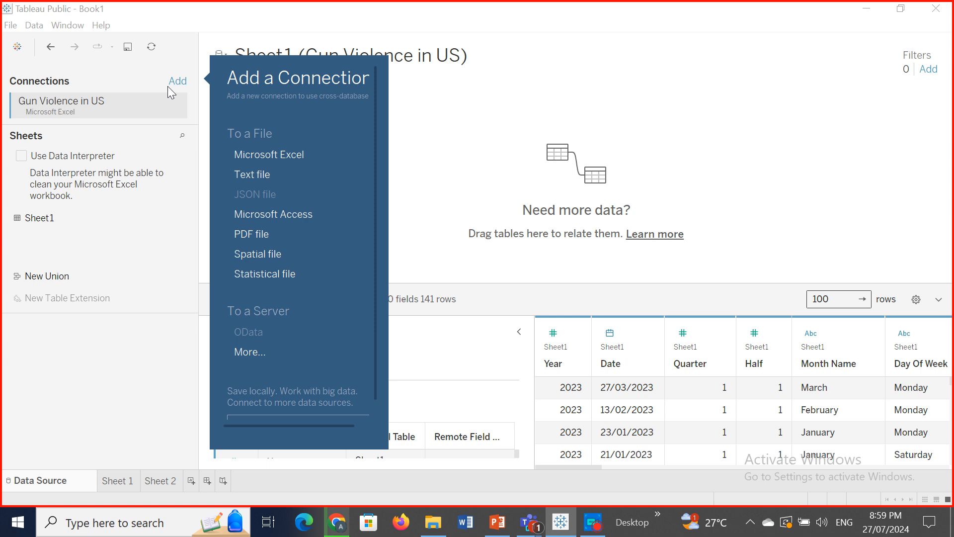
click(439, 124)
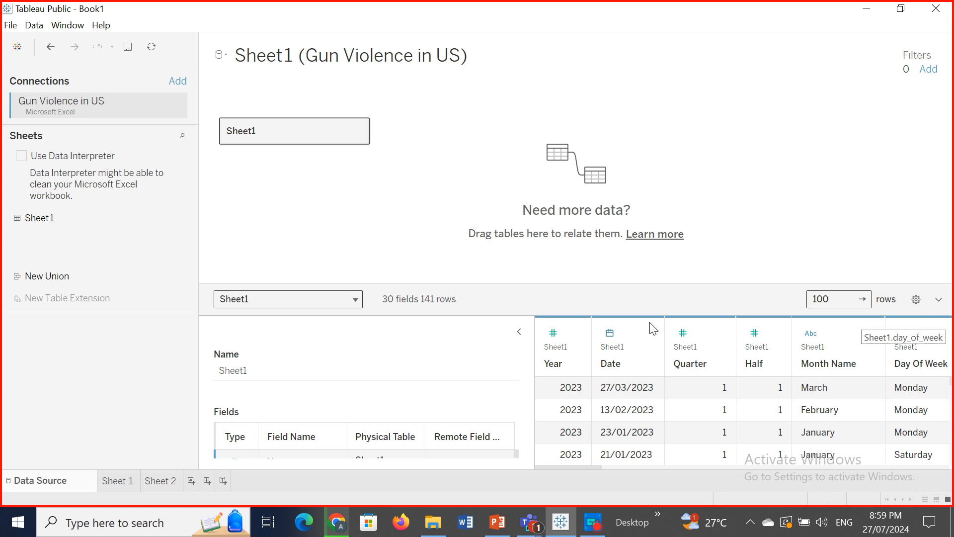
click(520, 334)
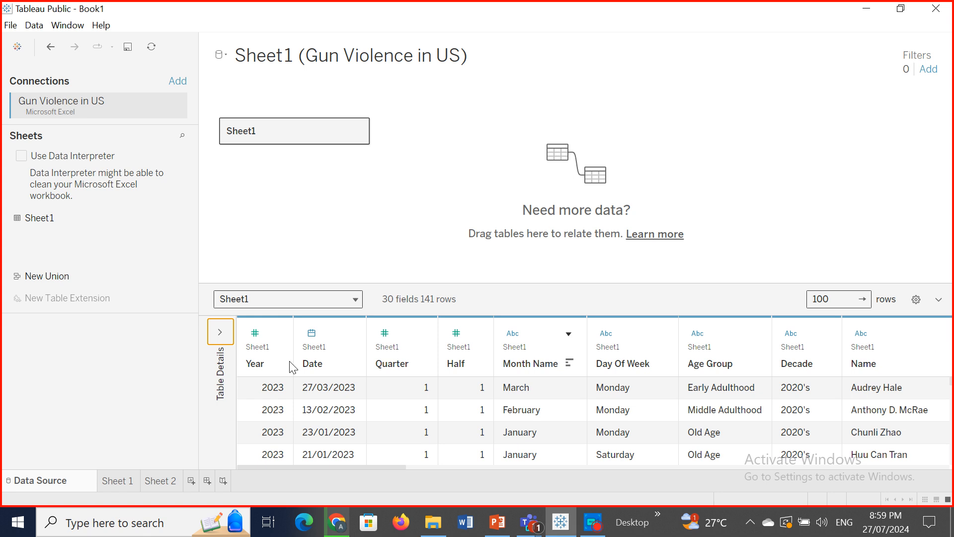
click(221, 333)
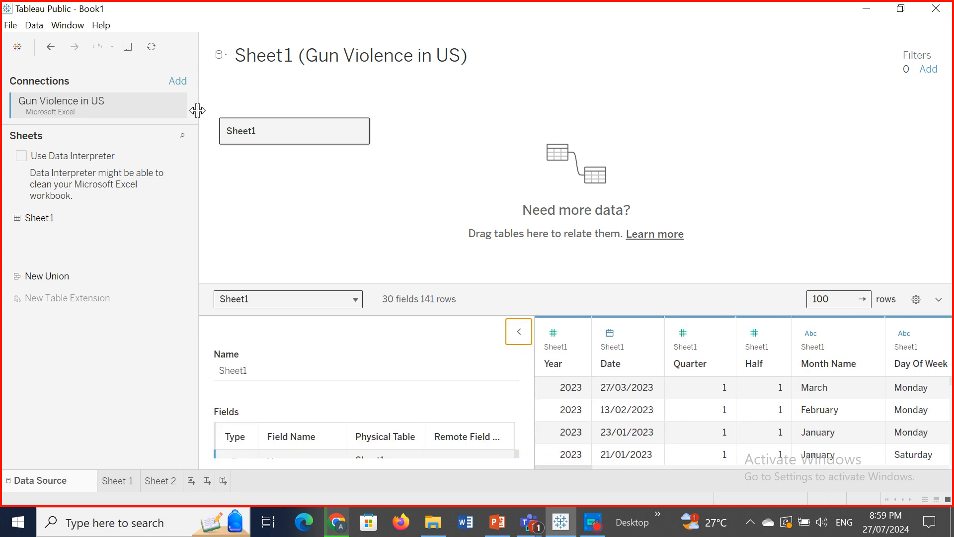
Step: Add a Microsoft Excel connection to the AdventureWorks Sales workbook and compare the sheets of both connections
click(175, 84)
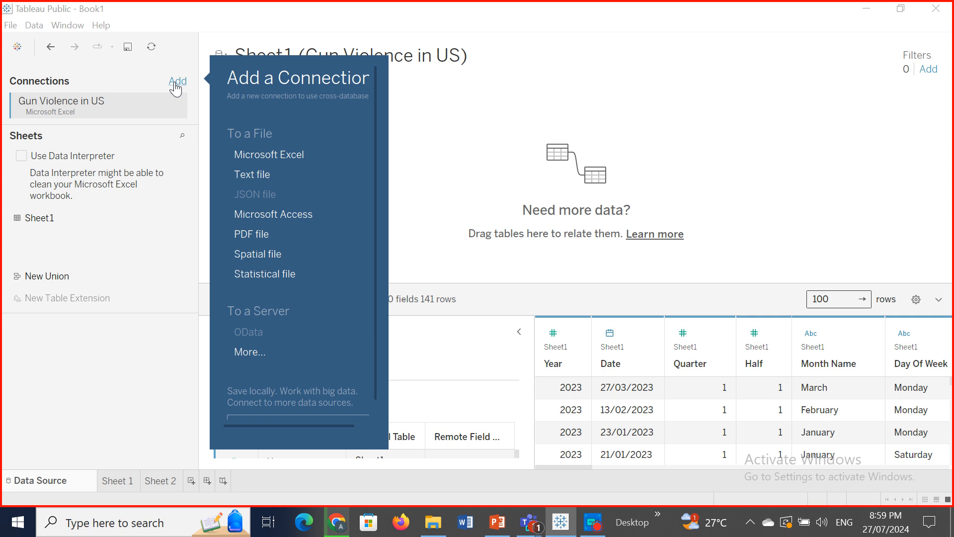
click(275, 155)
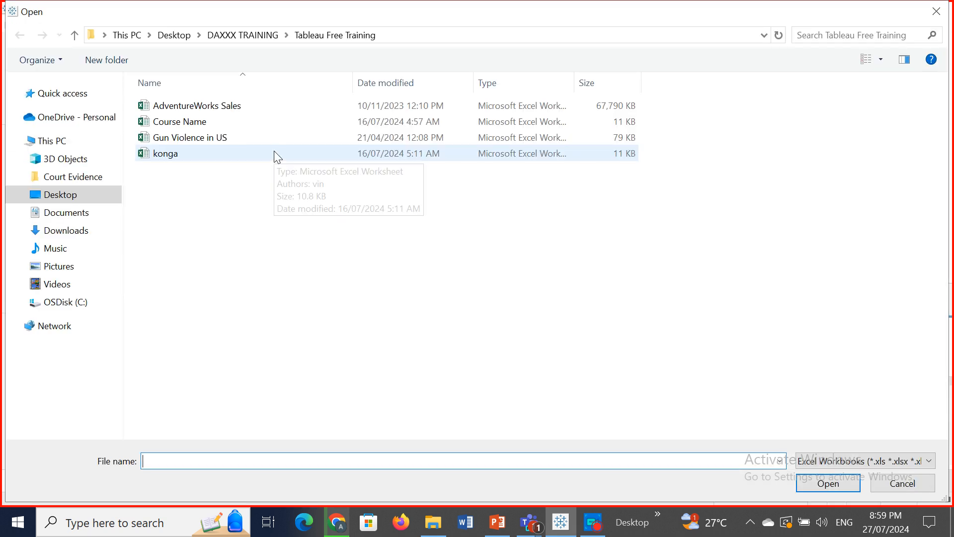
key(Escape)
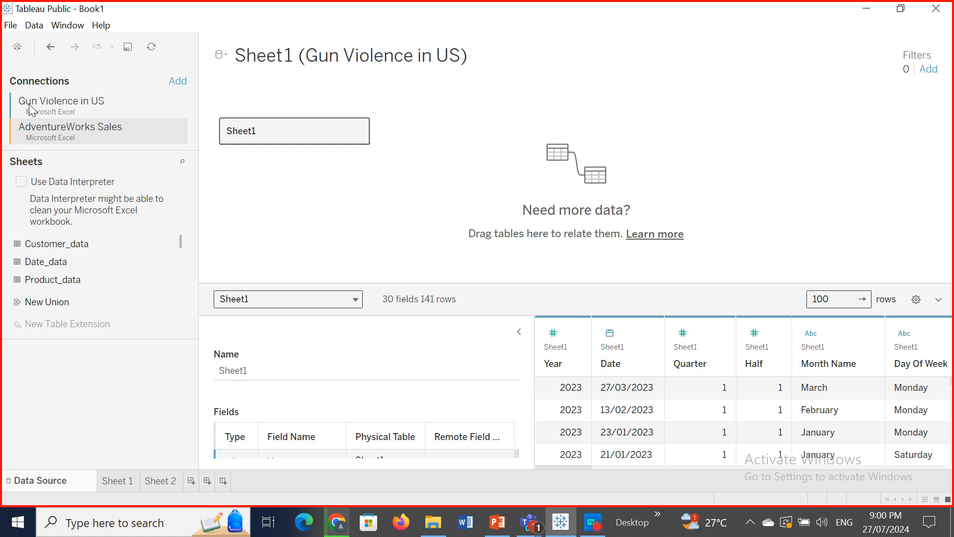
click(68, 104)
click(69, 133)
click(49, 108)
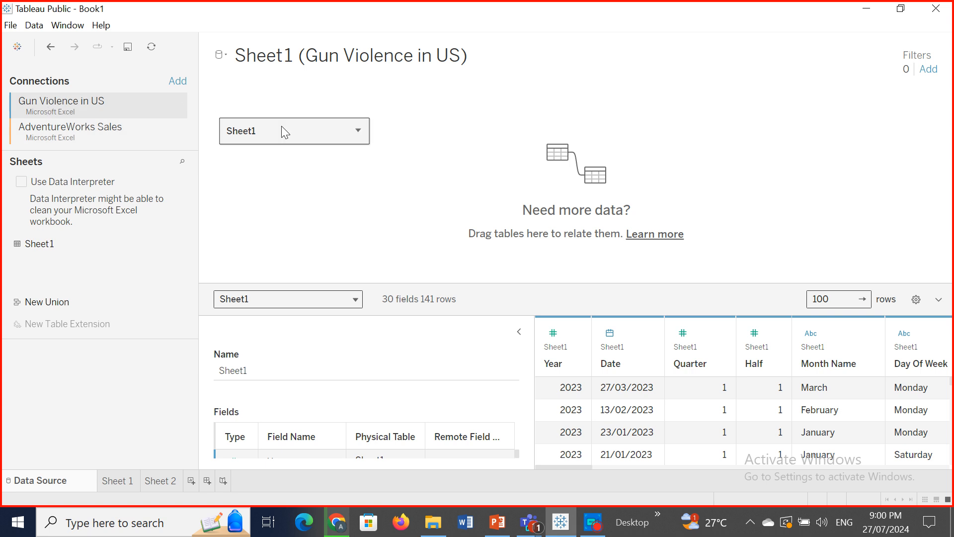
Step: Replace the Sheet1 table on the canvas with the Customer_data sheet from the AdventureWorks Sales connection
click(358, 131)
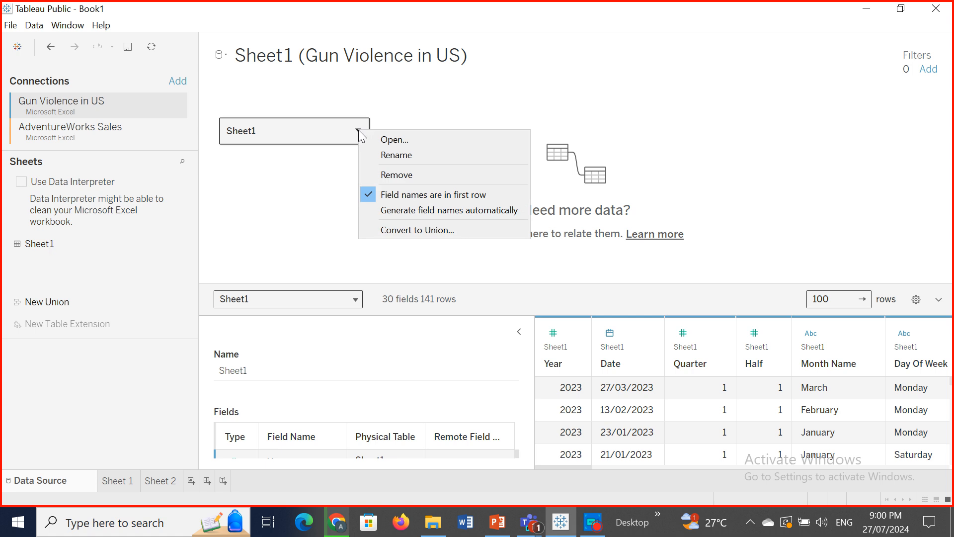
click(400, 175)
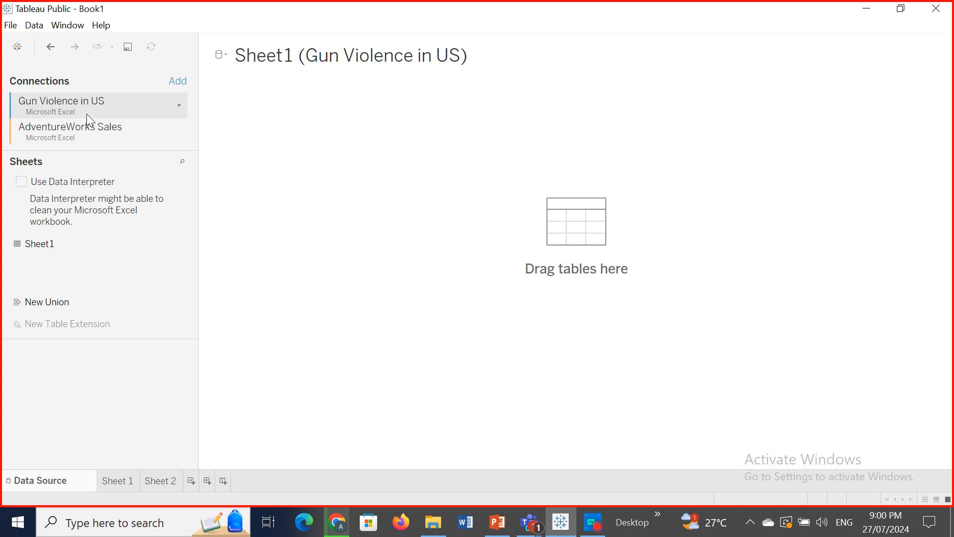
click(46, 128)
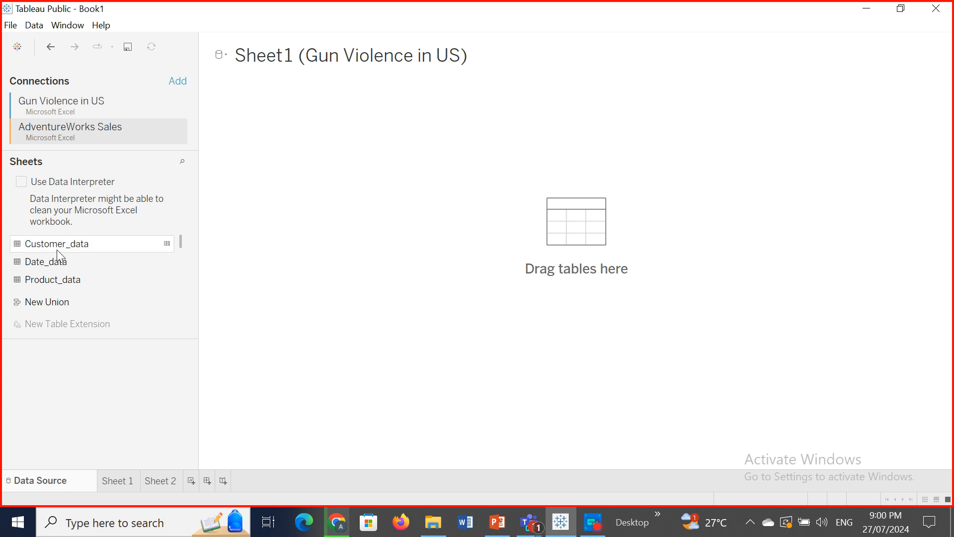
drag(59, 247, 560, 226)
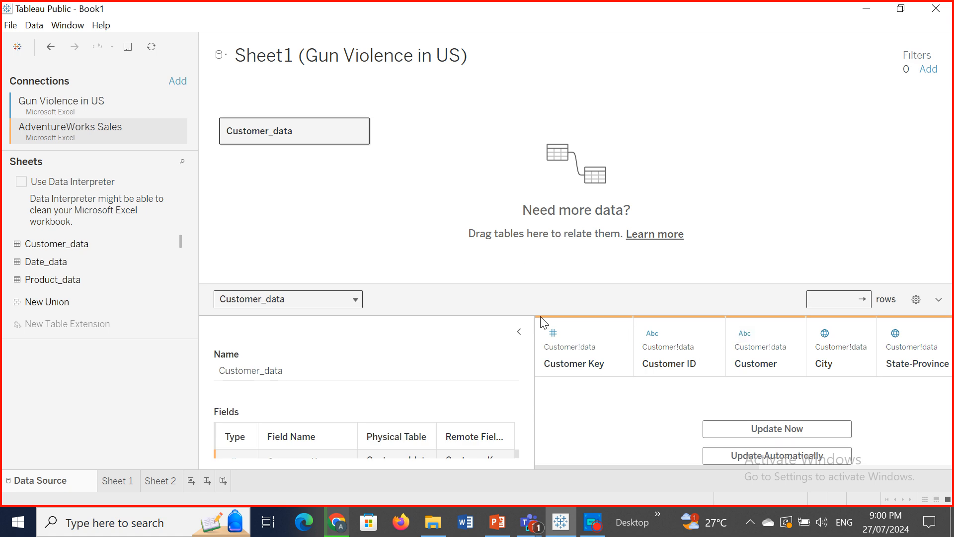
Step: Collapse the table details of Customer_data and set its data preview to update automatically
click(519, 331)
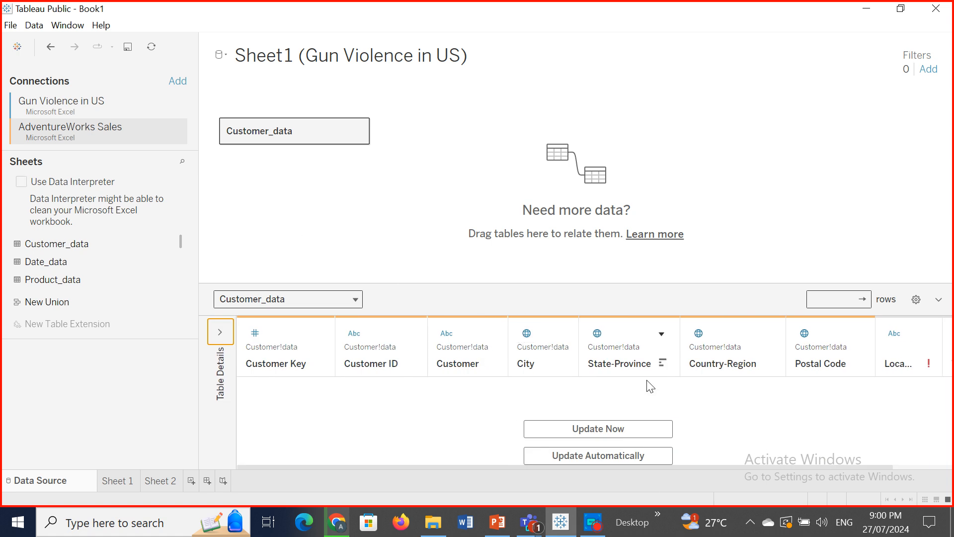
click(602, 455)
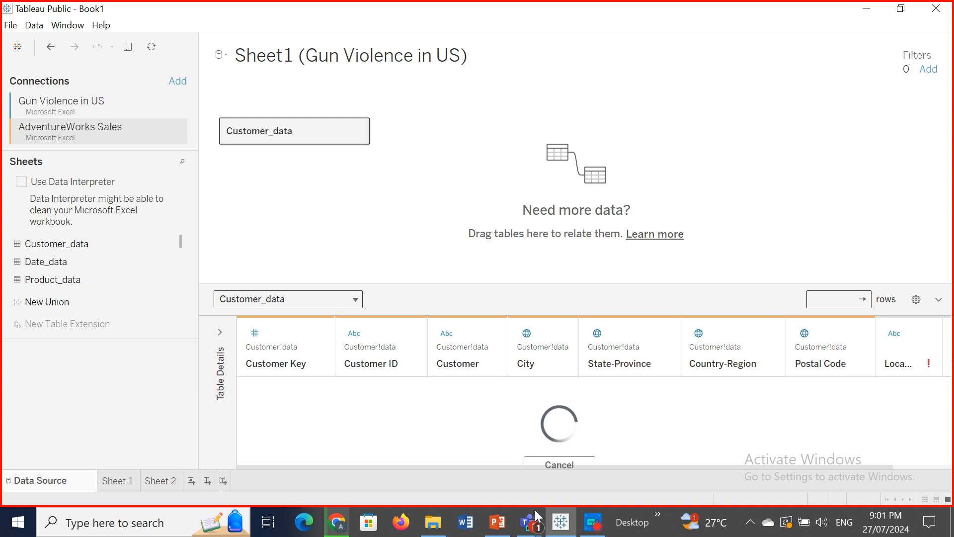
click(536, 526)
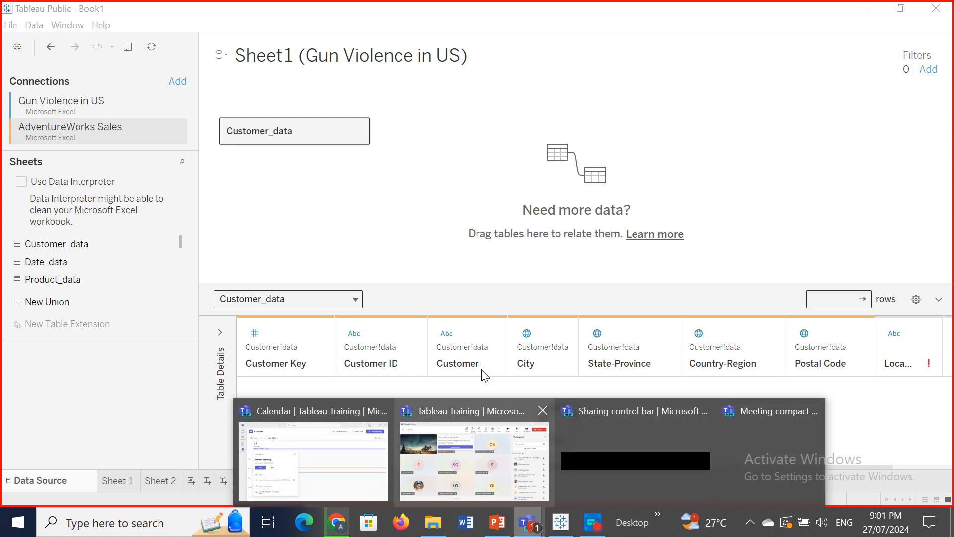
click(395, 217)
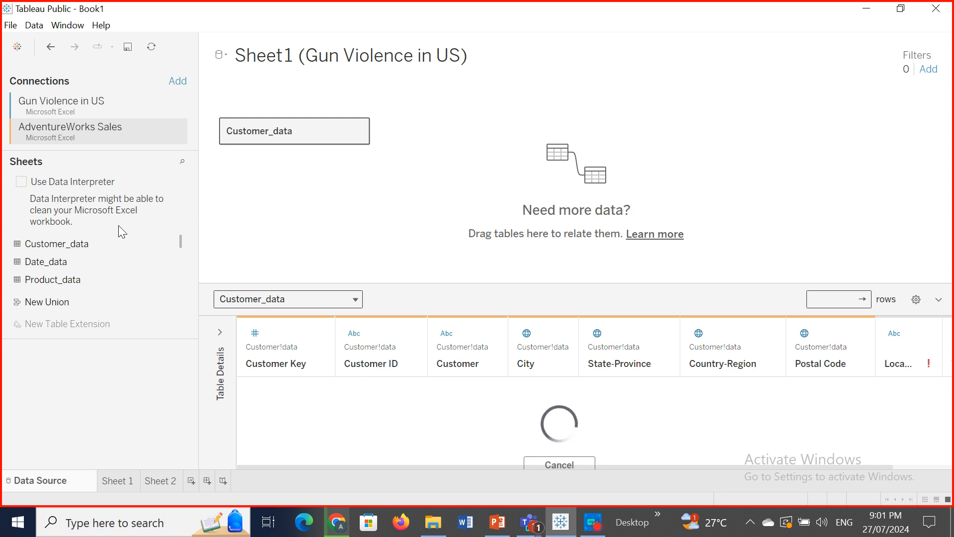
Step: Clean the AdventureWorks Sales sheets with Data Interpreter, checking the Teams meeting window while it loads
click(21, 182)
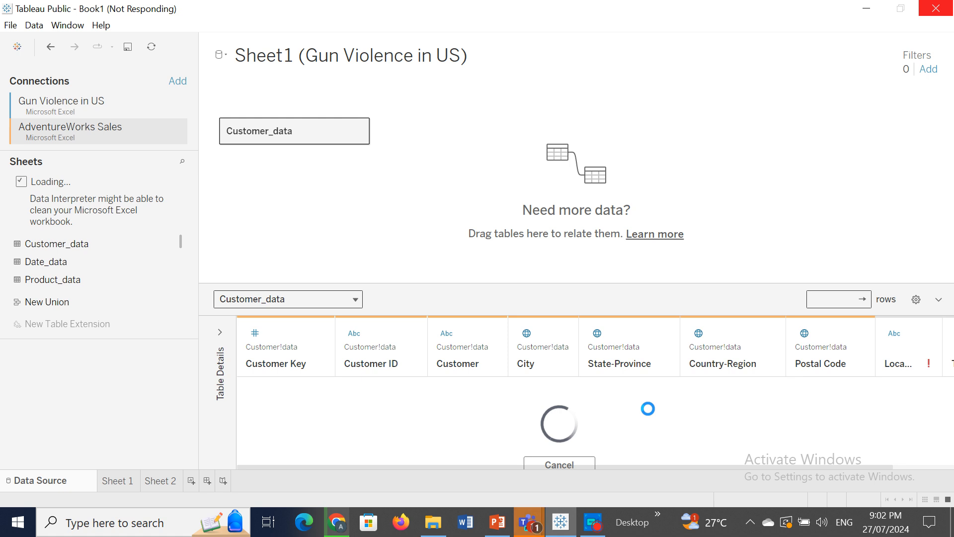
click(535, 527)
click(587, 463)
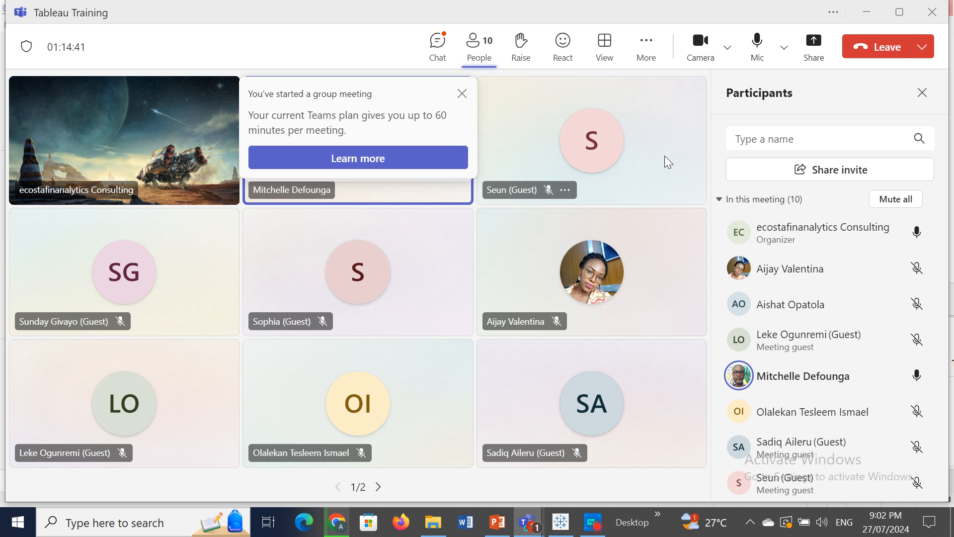
click(867, 12)
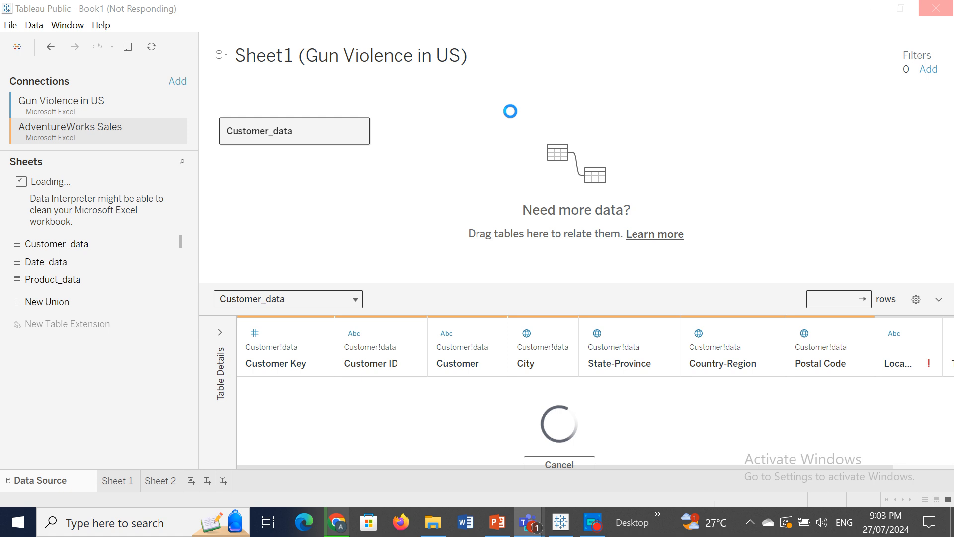
key(alt+Tab)
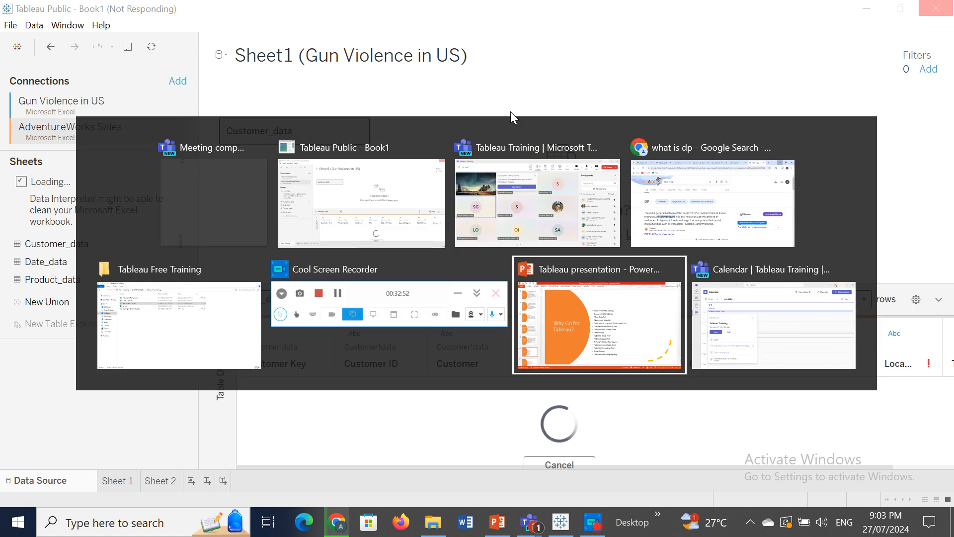
key(alt+shift+Tab)
key(alt+shift+Tab)
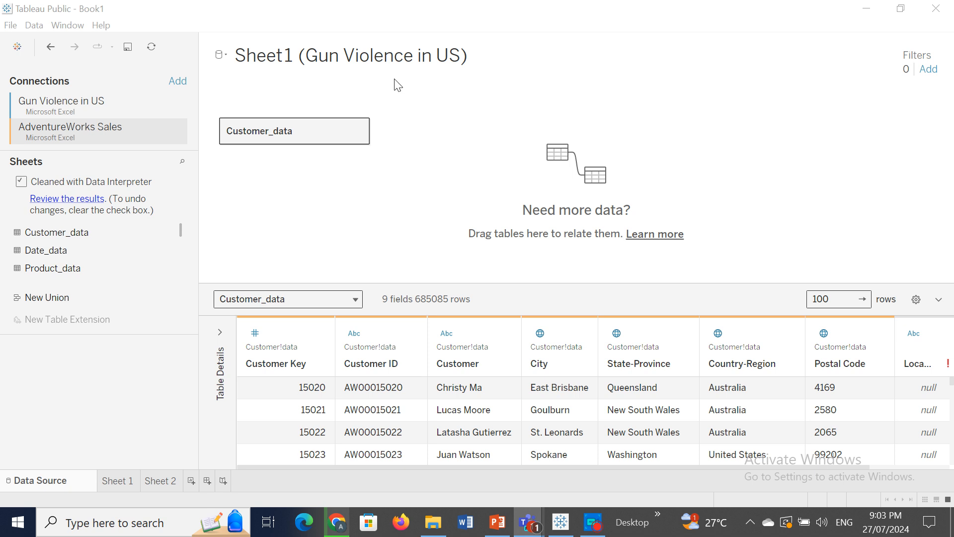
click(475, 105)
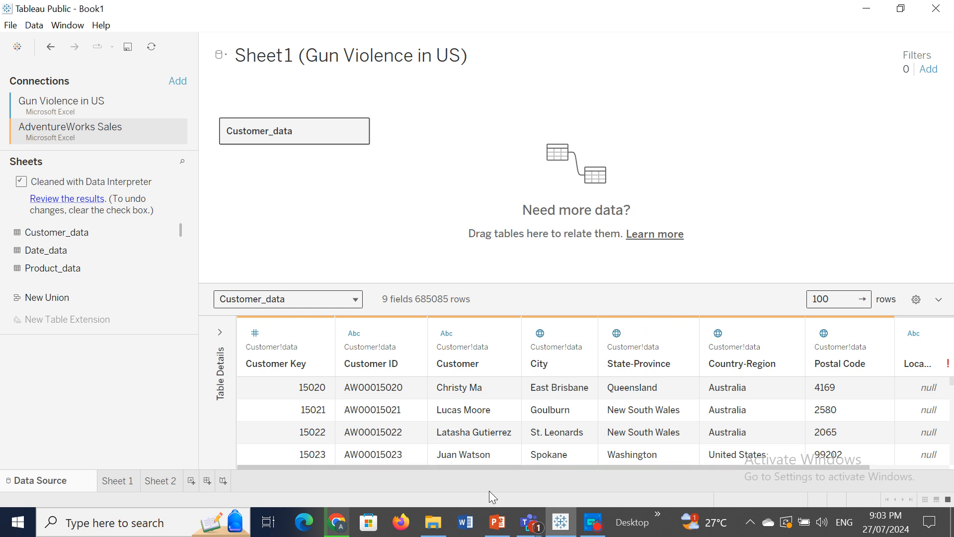
Step: Switch to the Teams meeting and share the Tableau Public - Book1 window with the participants
click(530, 527)
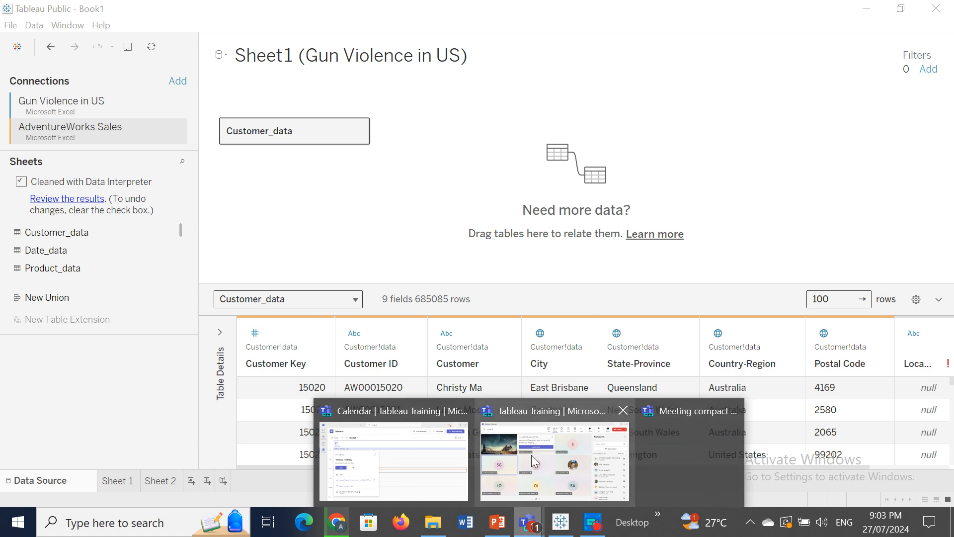
click(532, 455)
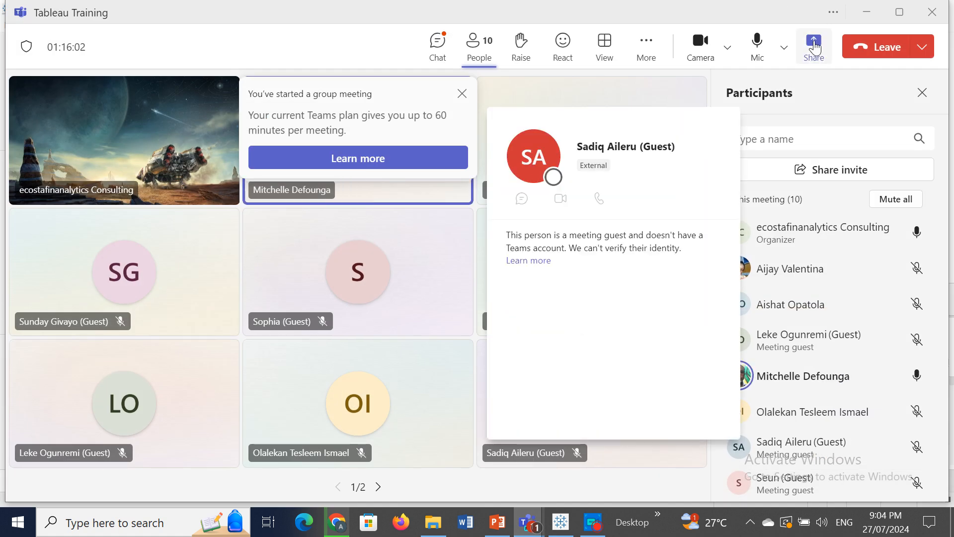
click(815, 47)
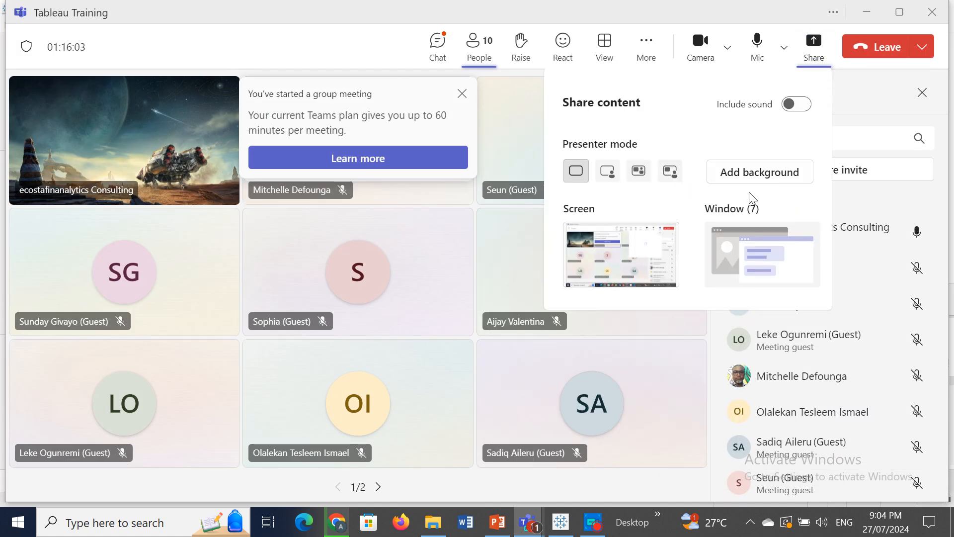
click(746, 243)
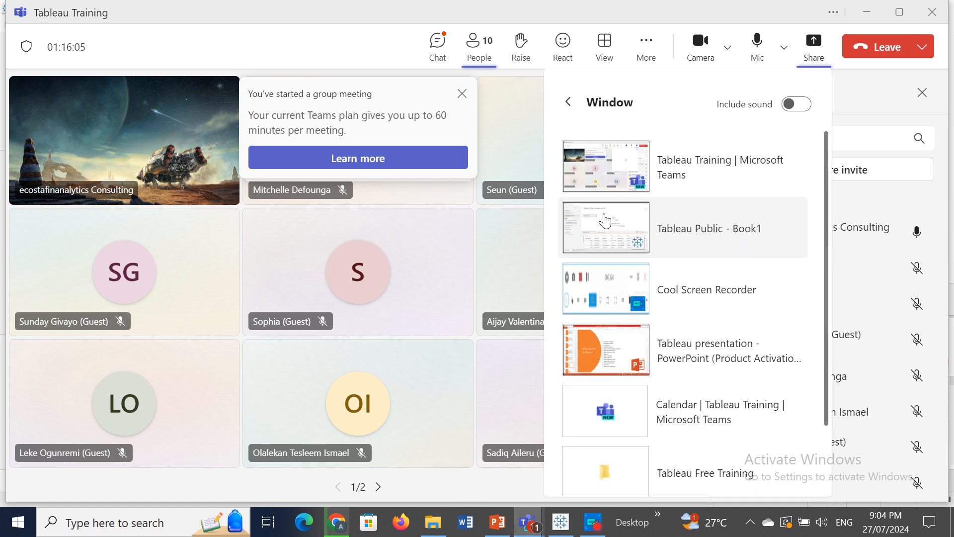
click(724, 255)
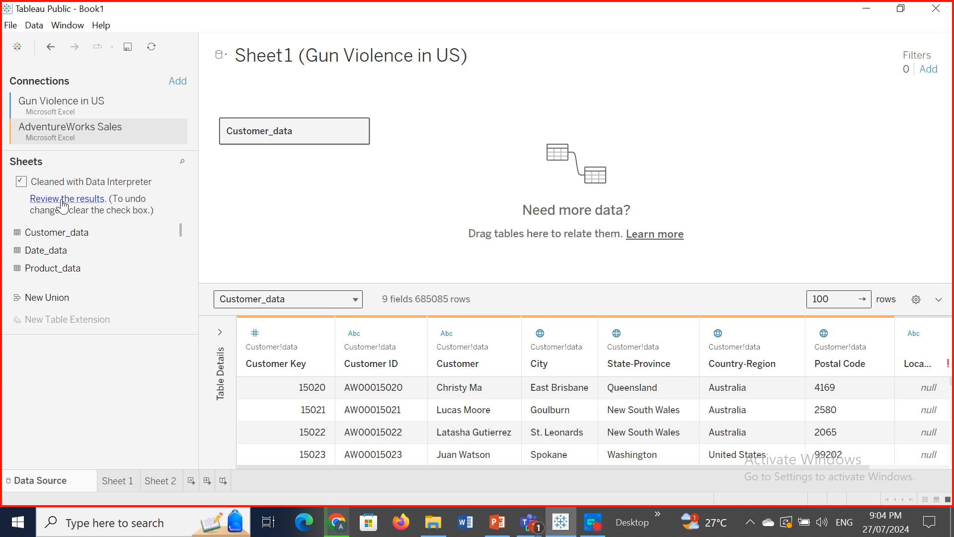
Step: Open the Data Interpreter results for review in Excel, viewing the Teams participant list while the query runs
click(63, 199)
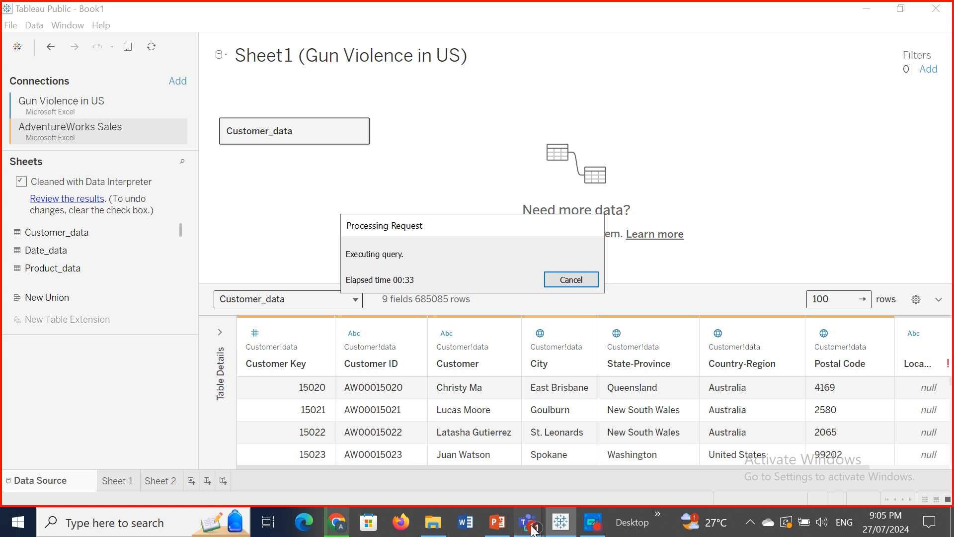
mouse_move(531, 527)
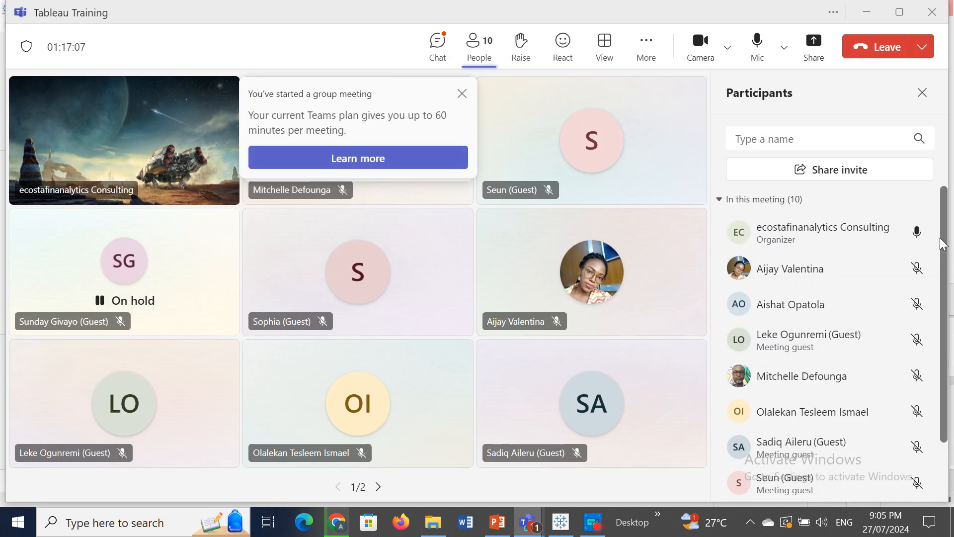
scroll(944, 245, down, 1)
scroll(944, 244, up, 1)
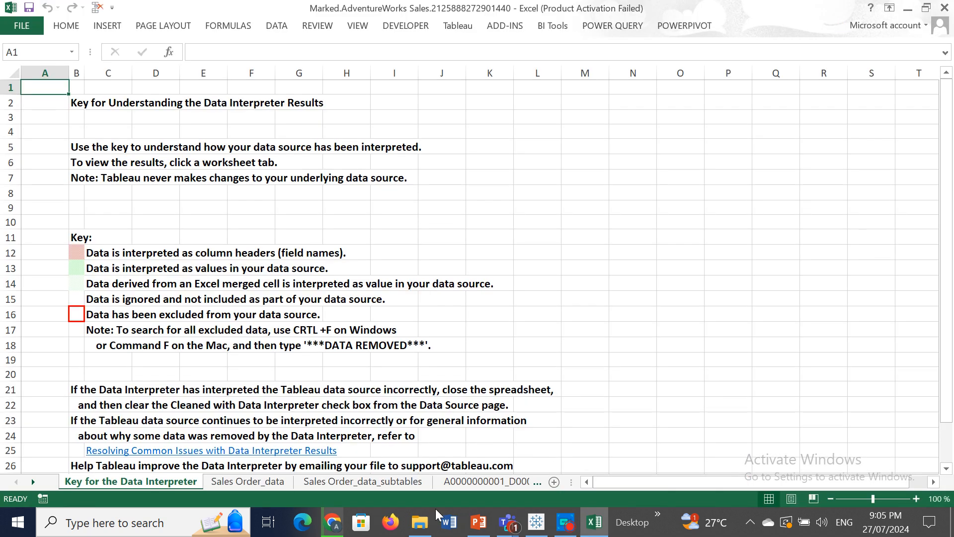
Step: Share the Excel window with the Data Interpreter results in the Teams meeting and dismiss the Office activation wizard
click(506, 521)
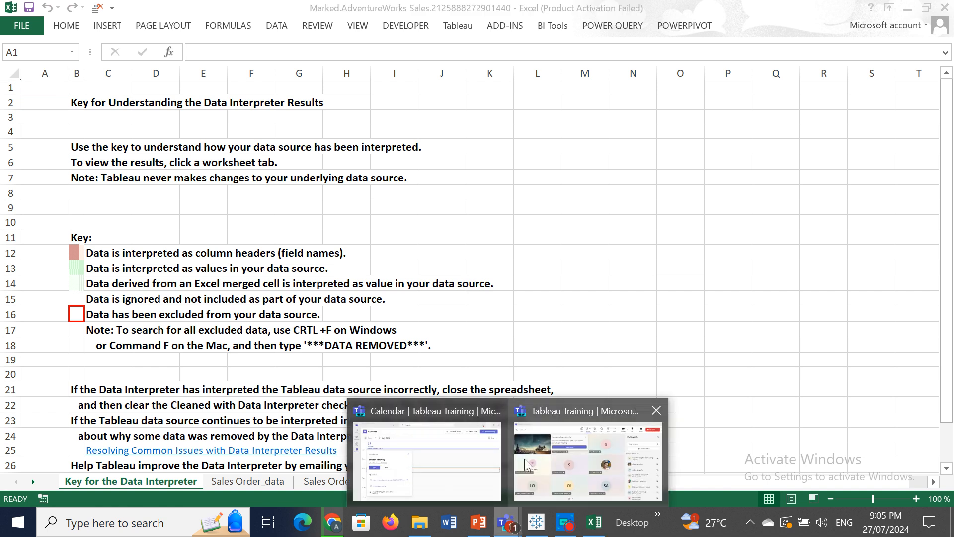
click(527, 464)
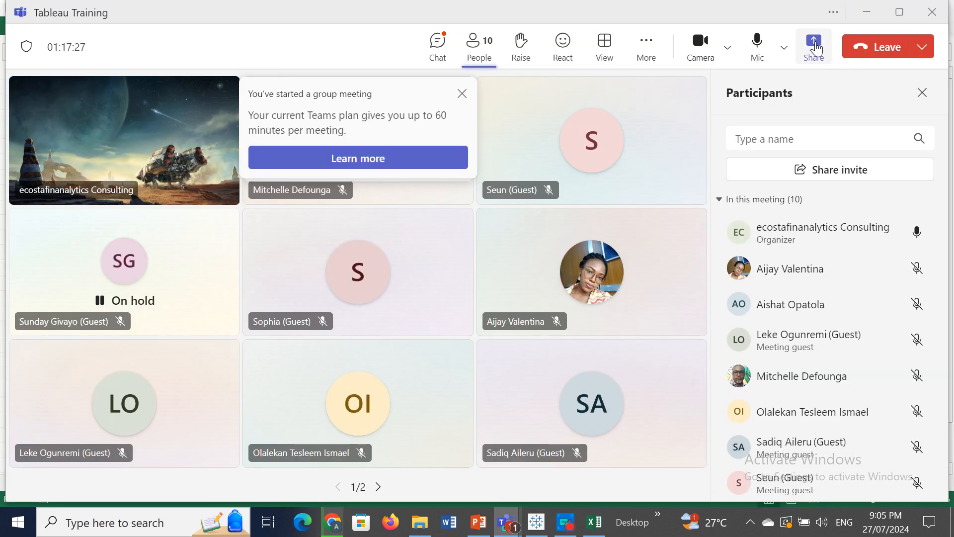
click(816, 48)
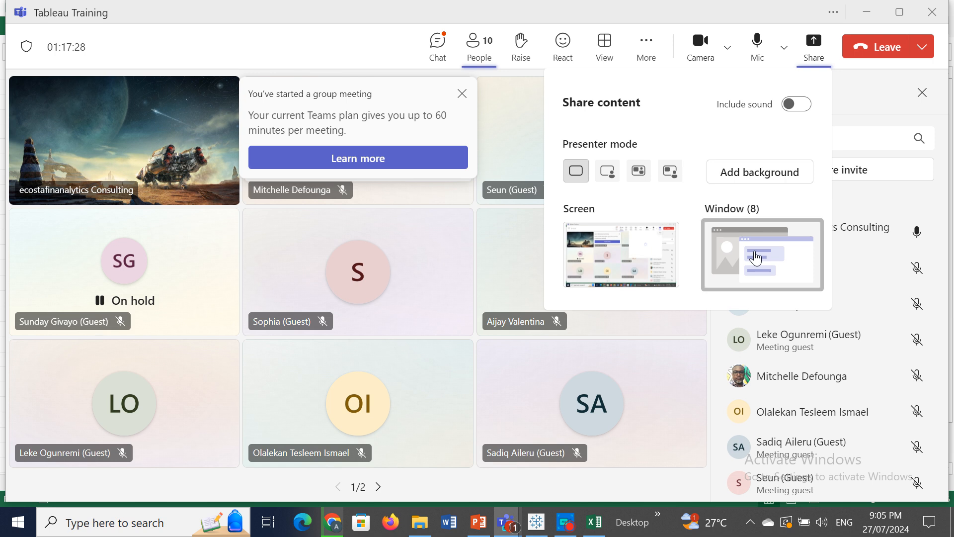
click(755, 255)
click(757, 233)
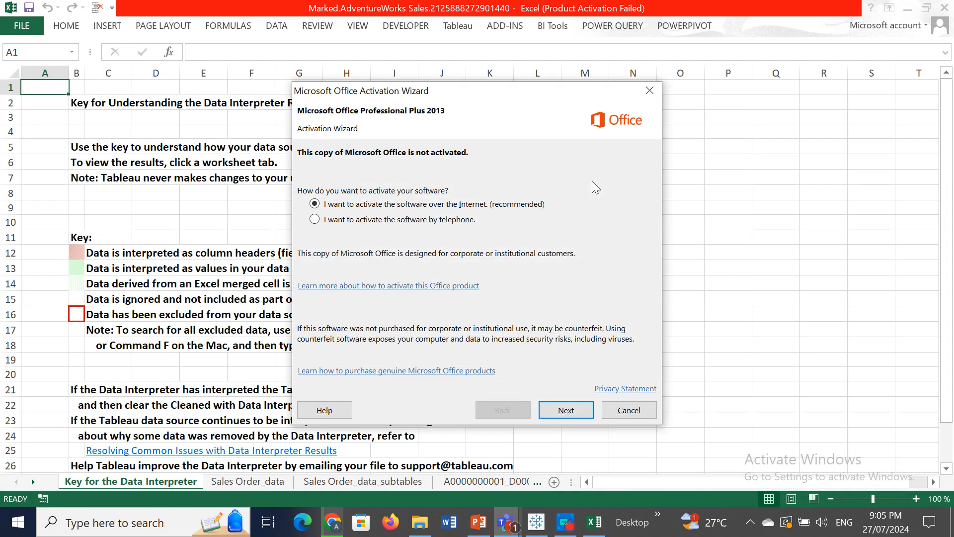
click(649, 90)
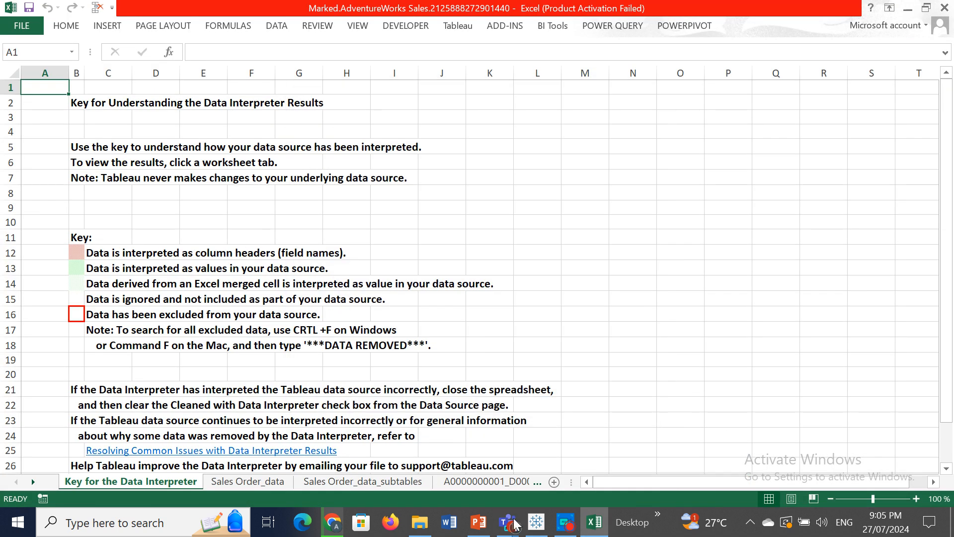
Step: Switch to the Teams meeting and share the Marked.AdventureWorks Sales Excel window with the participants
mouse_move(514, 527)
click(581, 470)
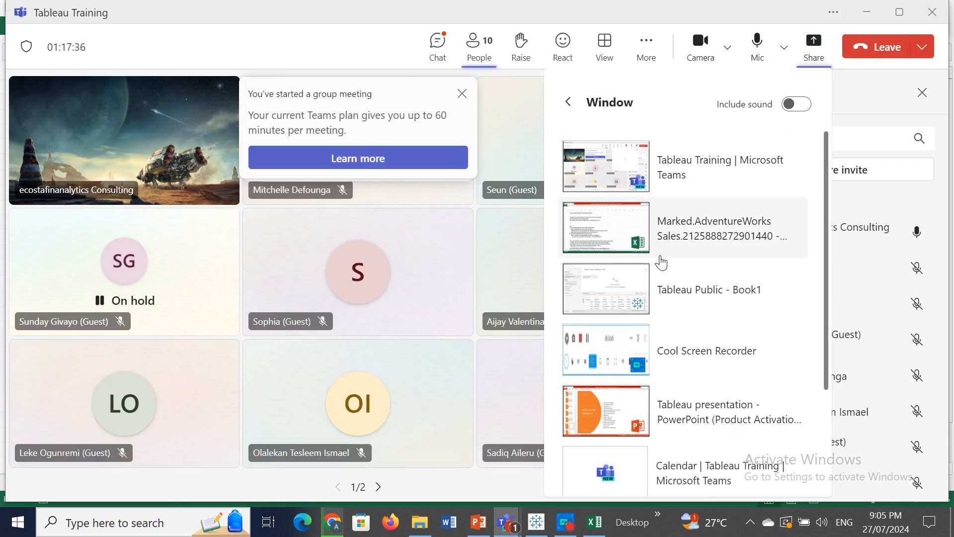
click(599, 233)
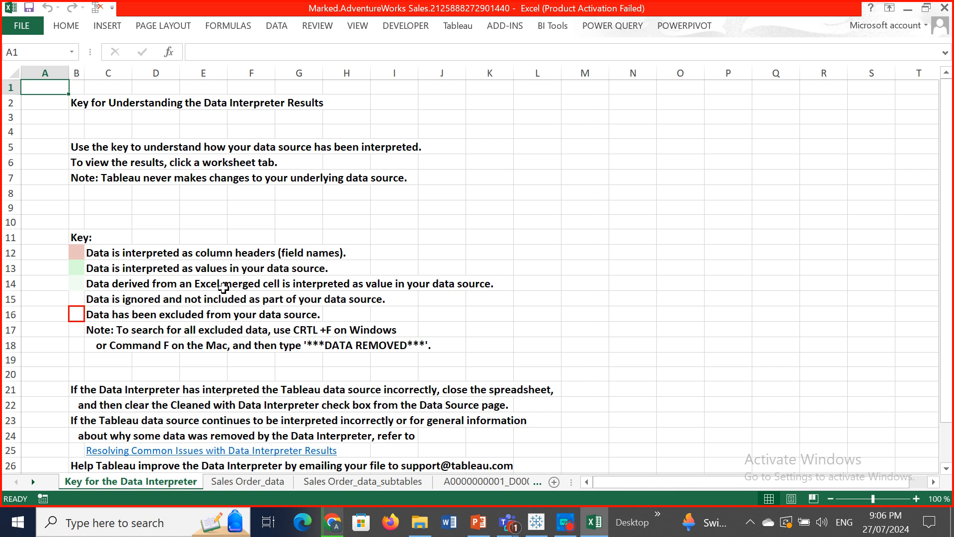
click(887, 310)
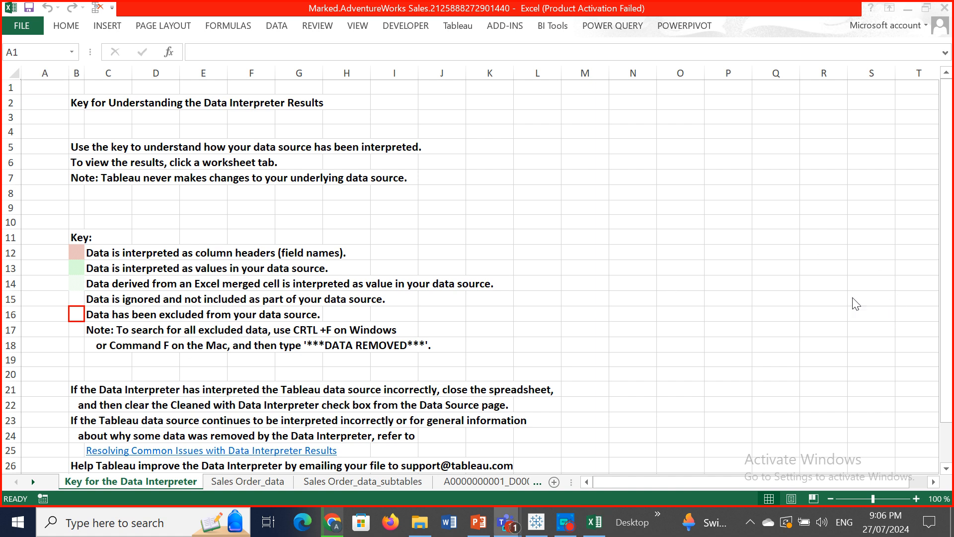
click(951, 165)
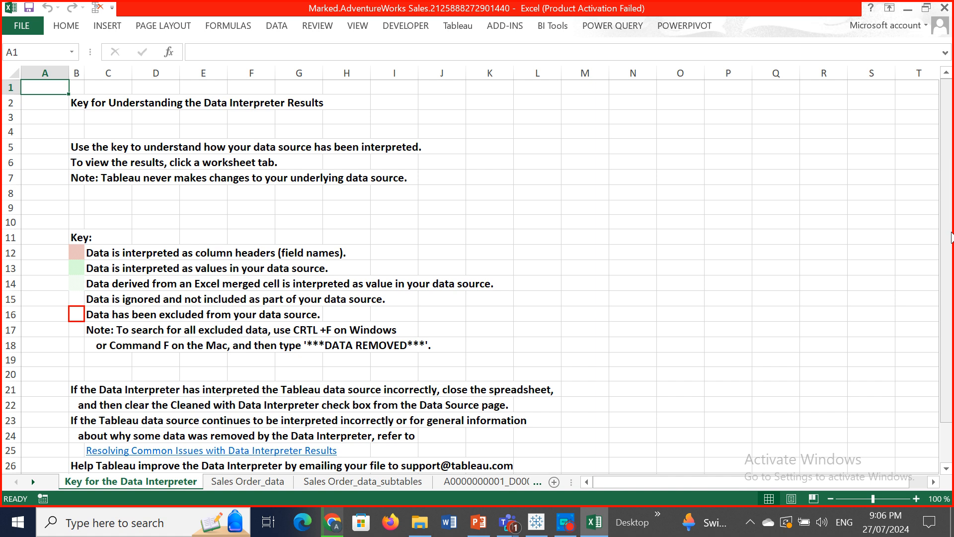
Step: Review the Data Interpreter results on the Sales Order_data, Sales Order_data_subtables and Sales_data_subtables worksheets
click(240, 480)
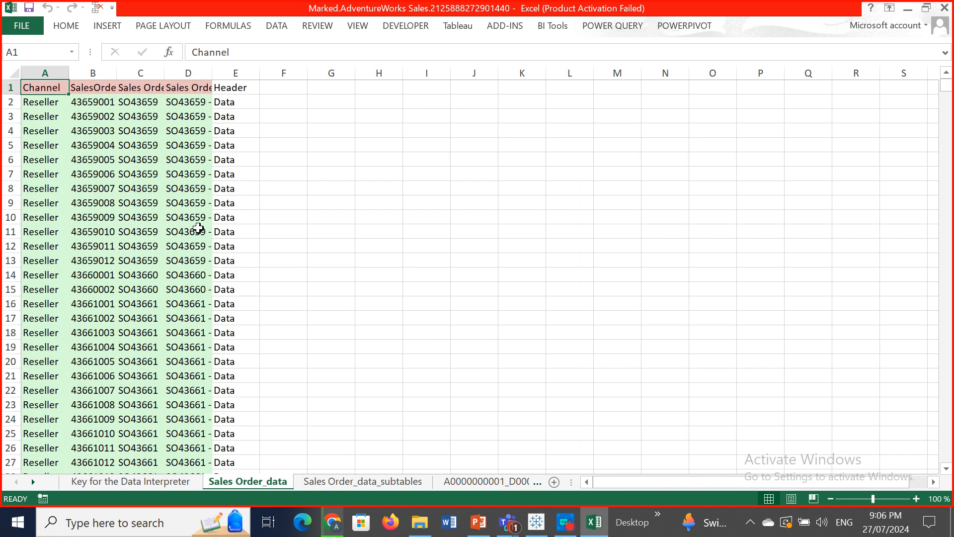
click(338, 481)
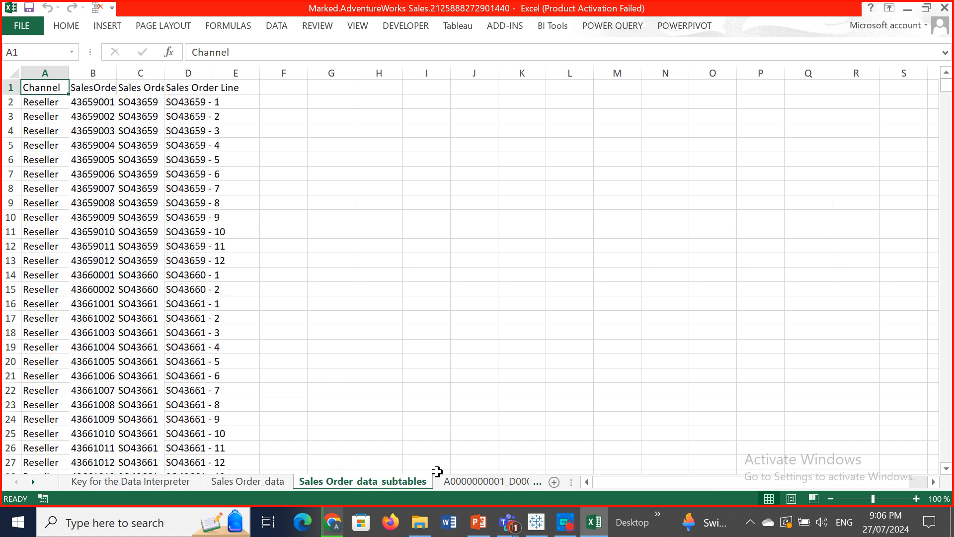
click(34, 482)
click(34, 482)
click(34, 482)
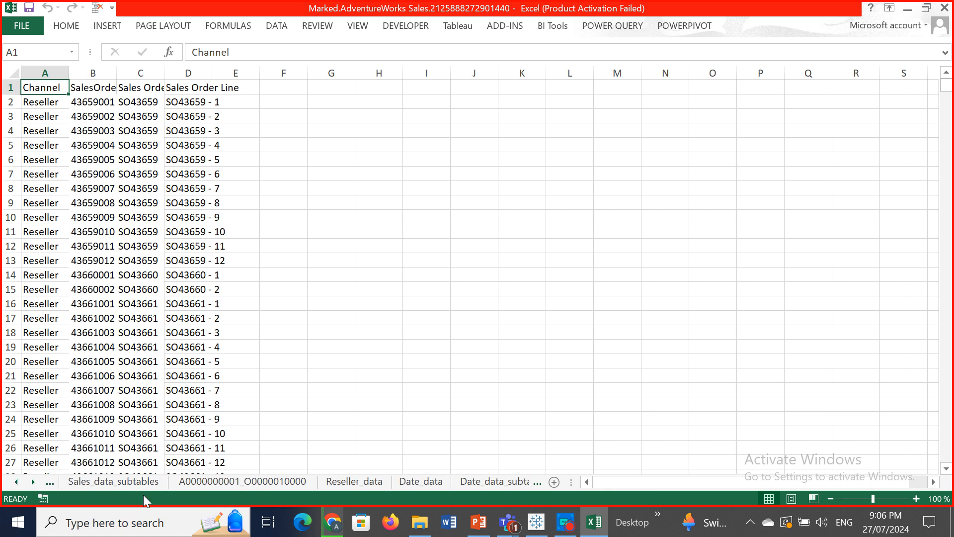
click(135, 480)
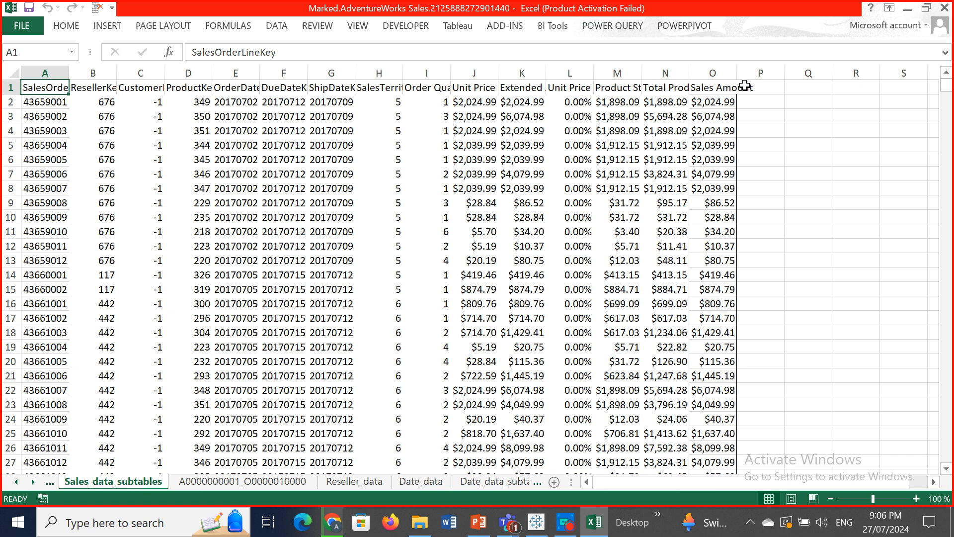
Step: Return to the Teams meeting and share the Tableau Public - Book1 window in place of the Excel workbook
click(545, 14)
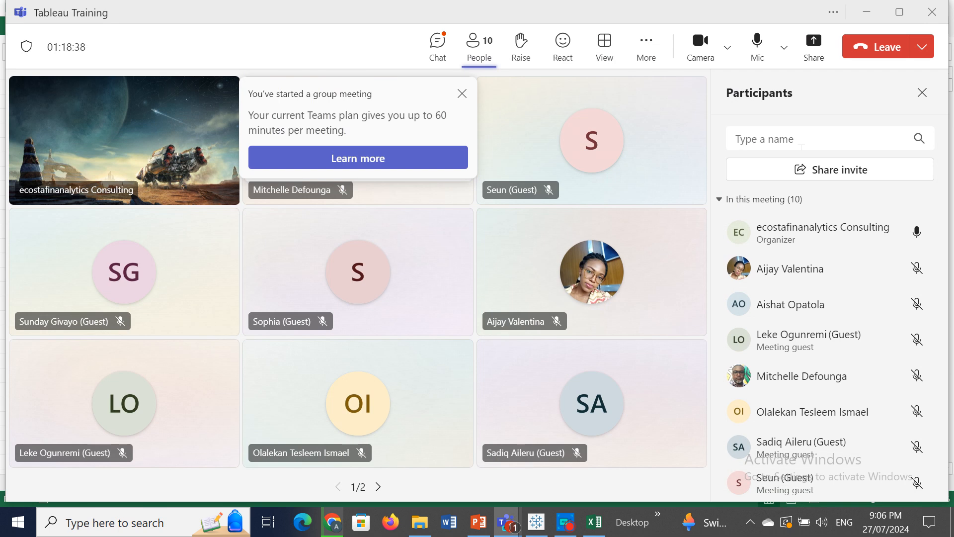
click(814, 45)
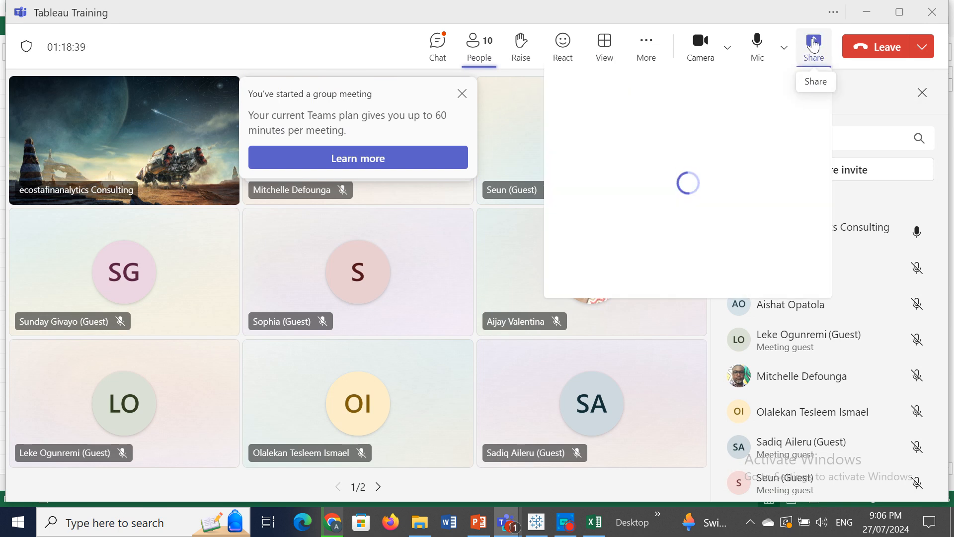
click(754, 249)
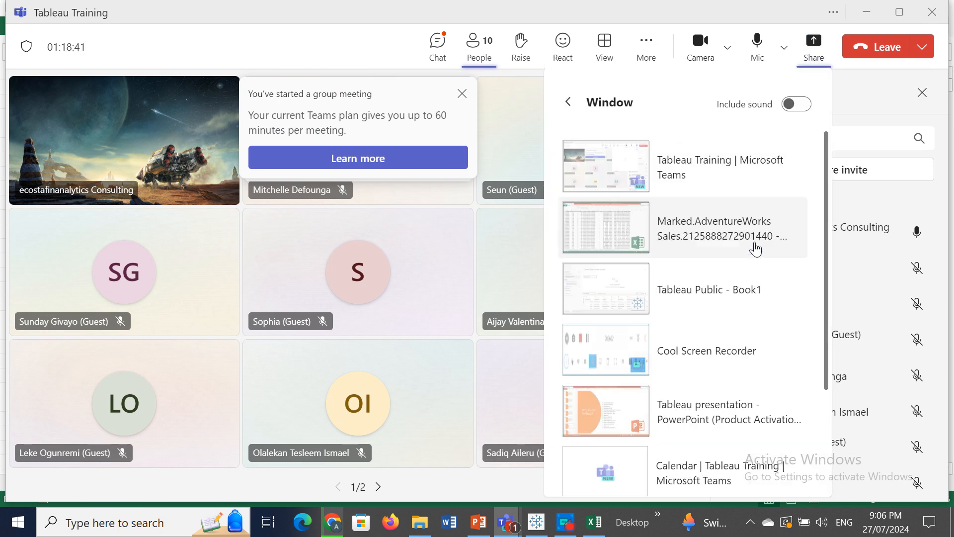
click(596, 283)
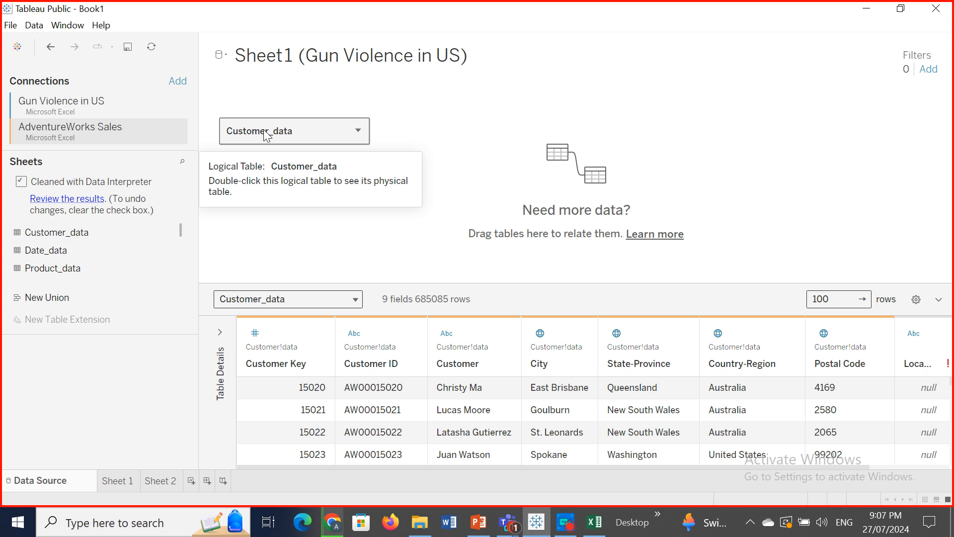
Step: Remove the Customer_data table from the canvas and add Customer_data A1:G10000 from the AdventureWorks Sales connection
drag(266, 135, 85, 261)
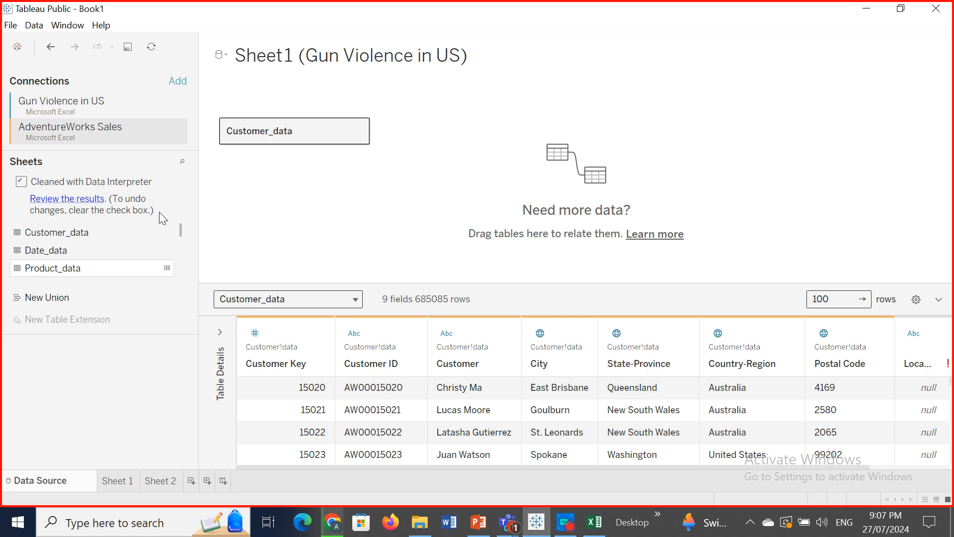
mouse_move(178, 231)
mouse_down()
mouse_move(168, 313)
mouse_move(173, 229)
mouse_up()
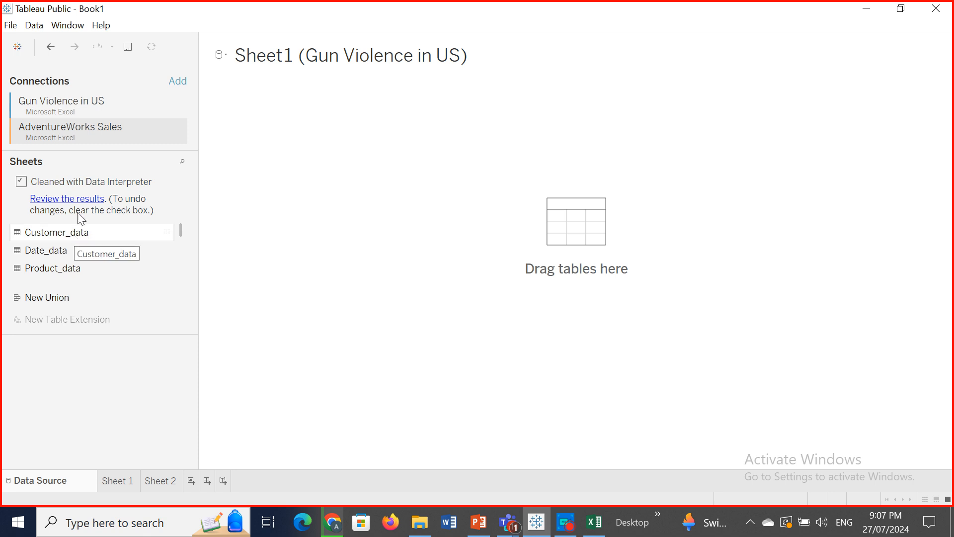
click(84, 104)
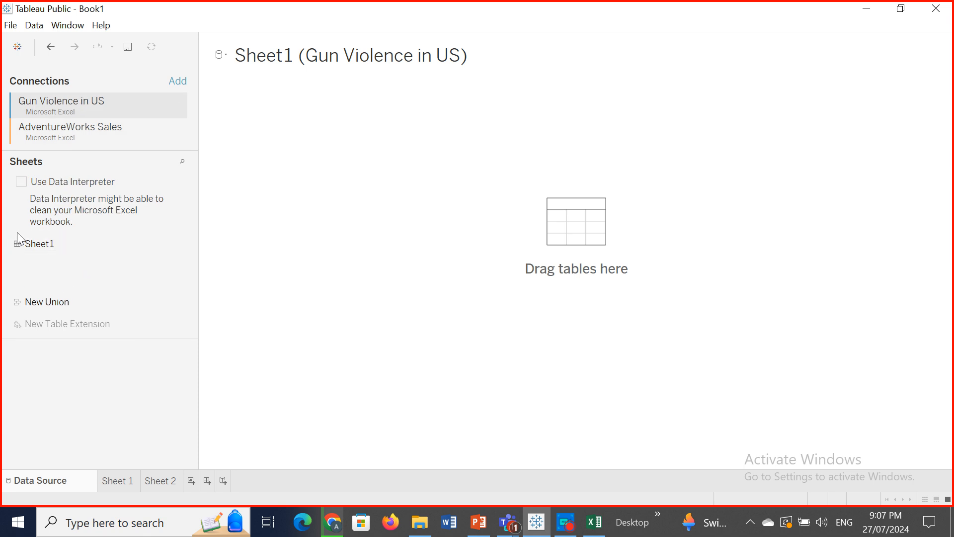
click(78, 134)
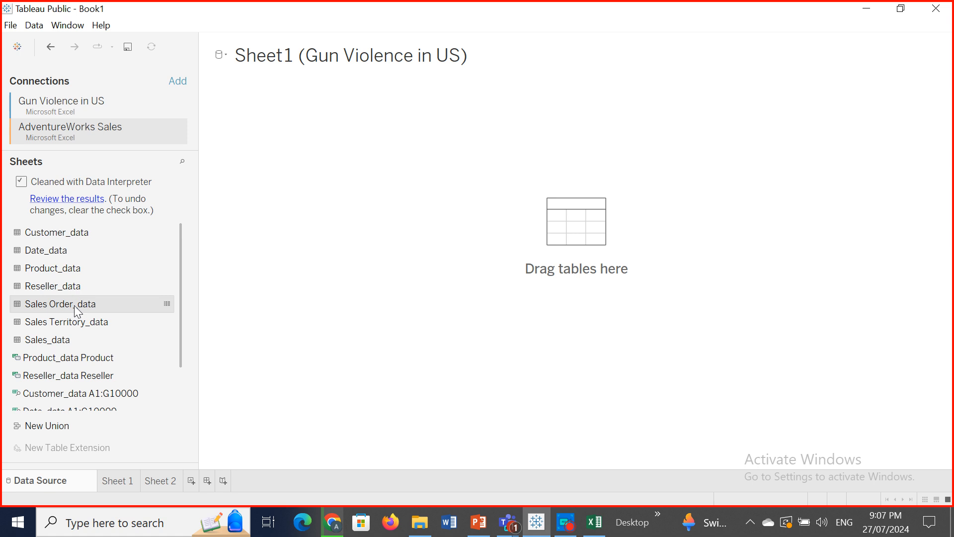
double_click(138, 394)
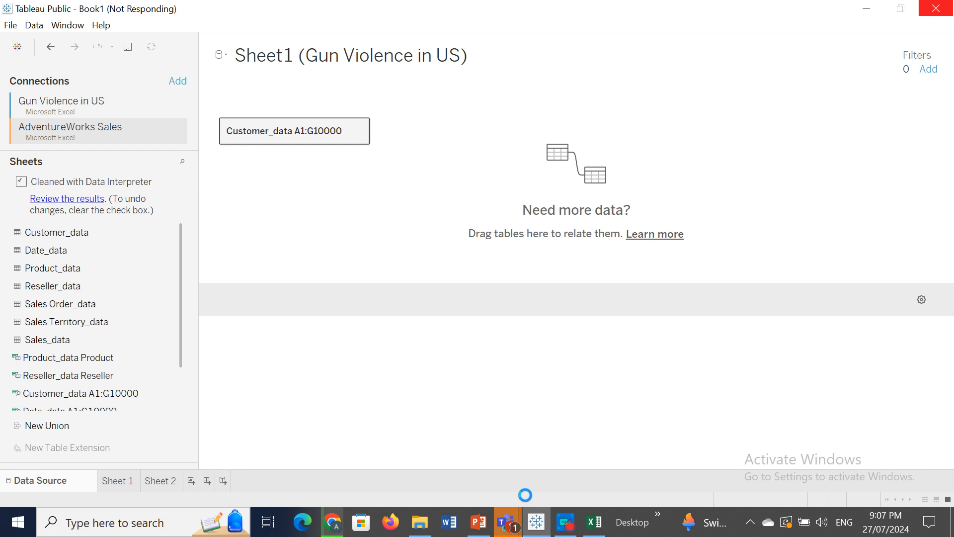
Step: Switch to the Teams meeting while the table loads and share the Tableau Public - Book1 window again
click(509, 520)
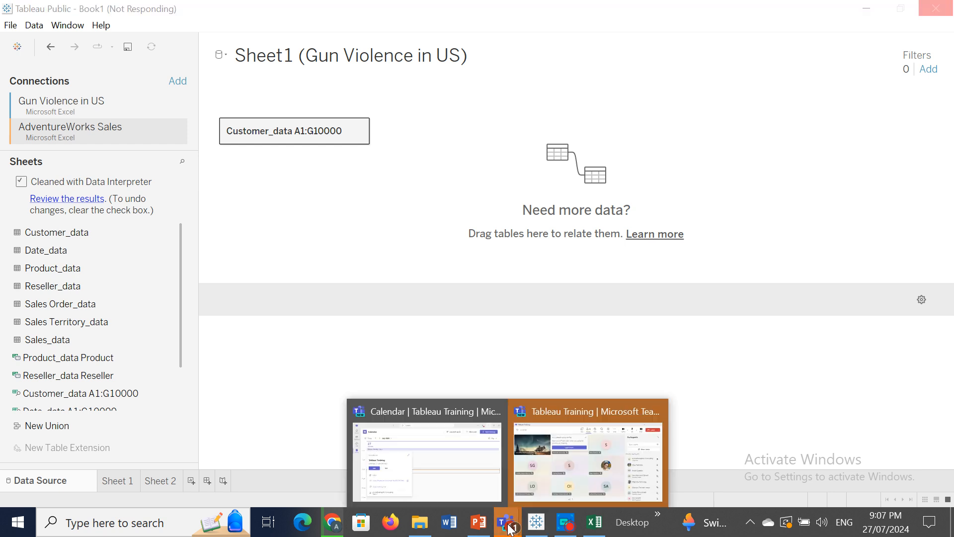
click(590, 482)
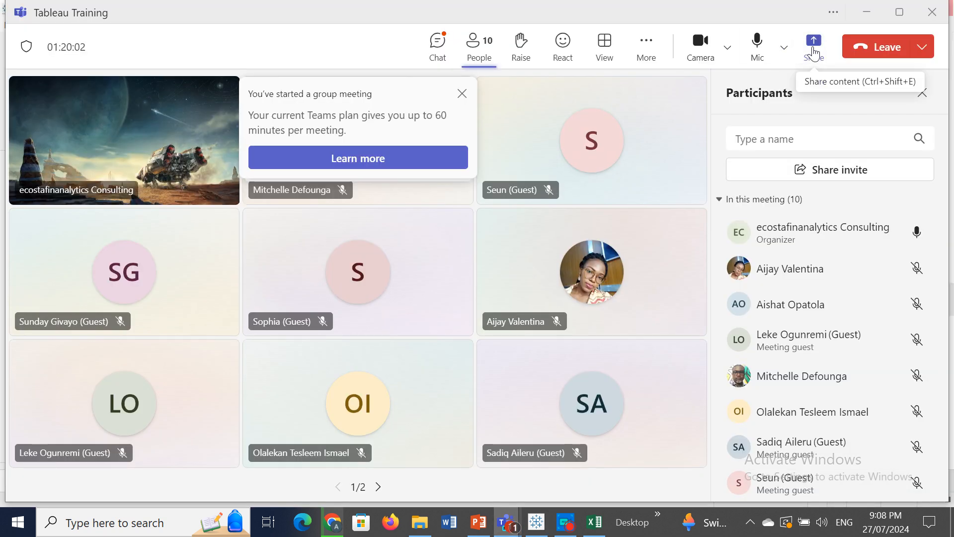
click(811, 55)
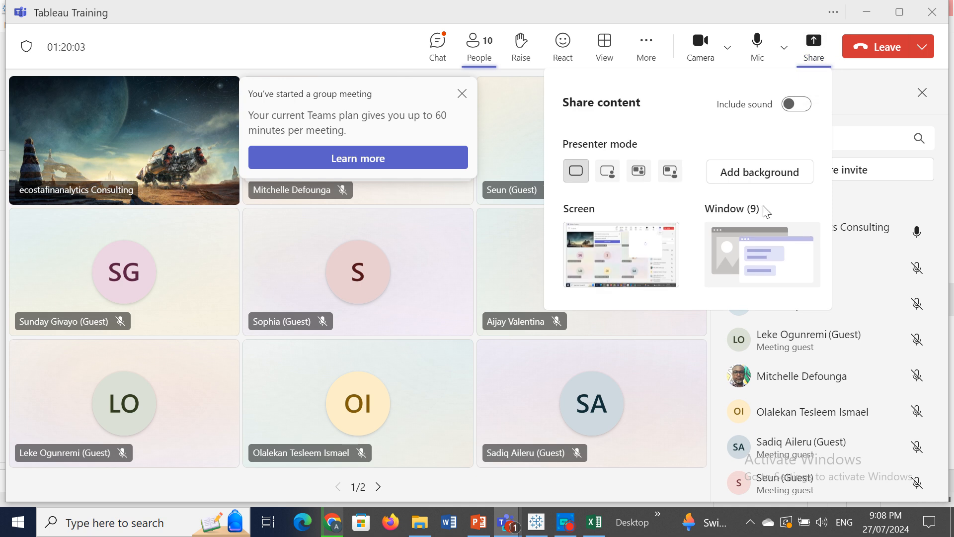
click(730, 264)
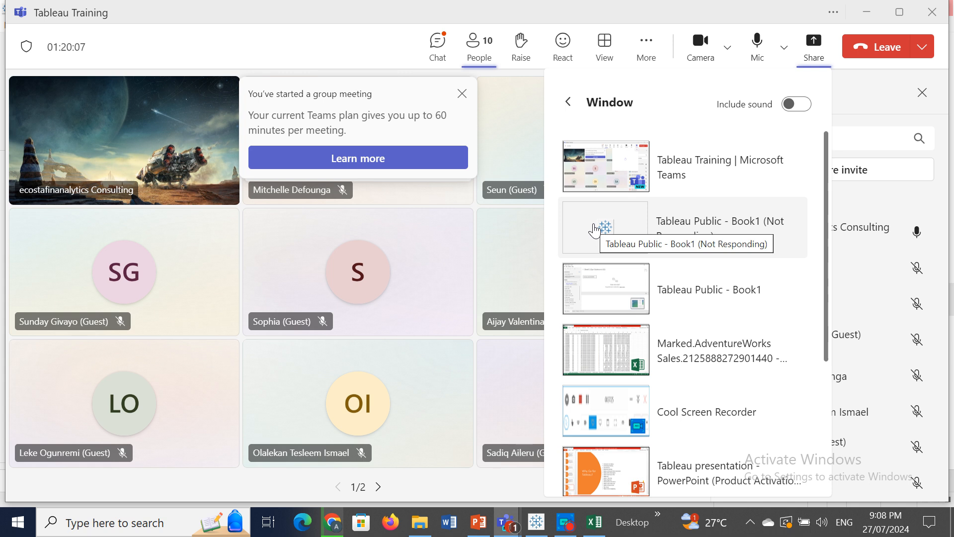
click(701, 303)
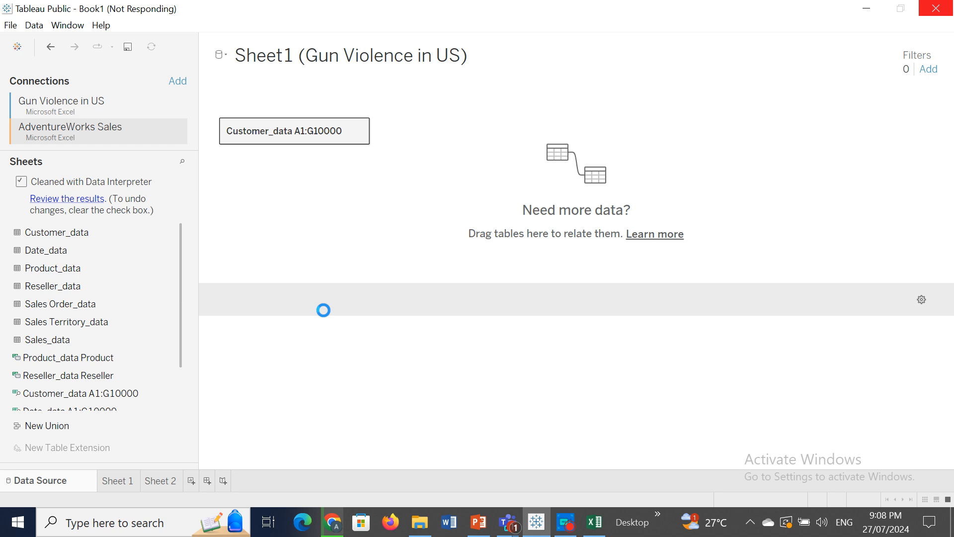
Step: Close the ended Teams meeting window and rejoin the Tableau Training meeting with the microphone on and camera off
mouse_move(515, 530)
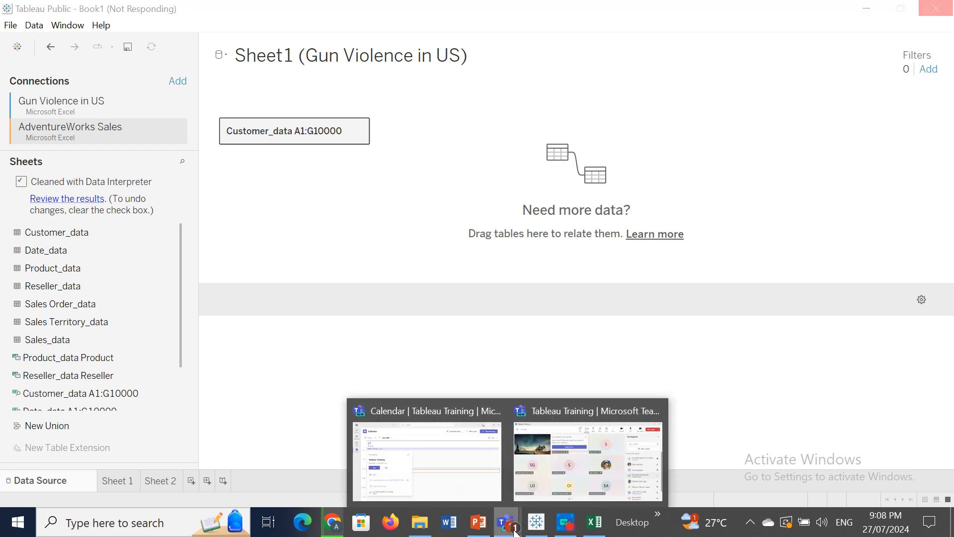
click(570, 479)
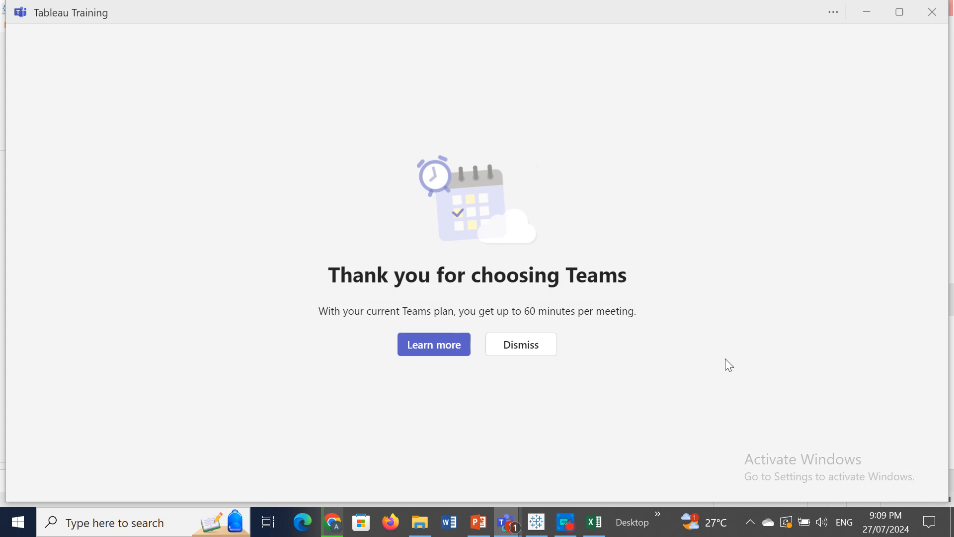
click(932, 12)
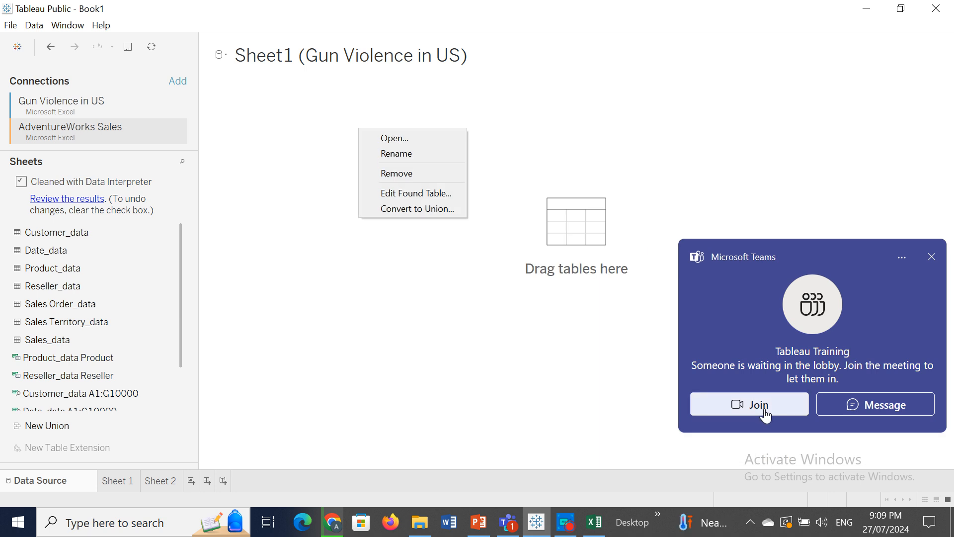
click(765, 414)
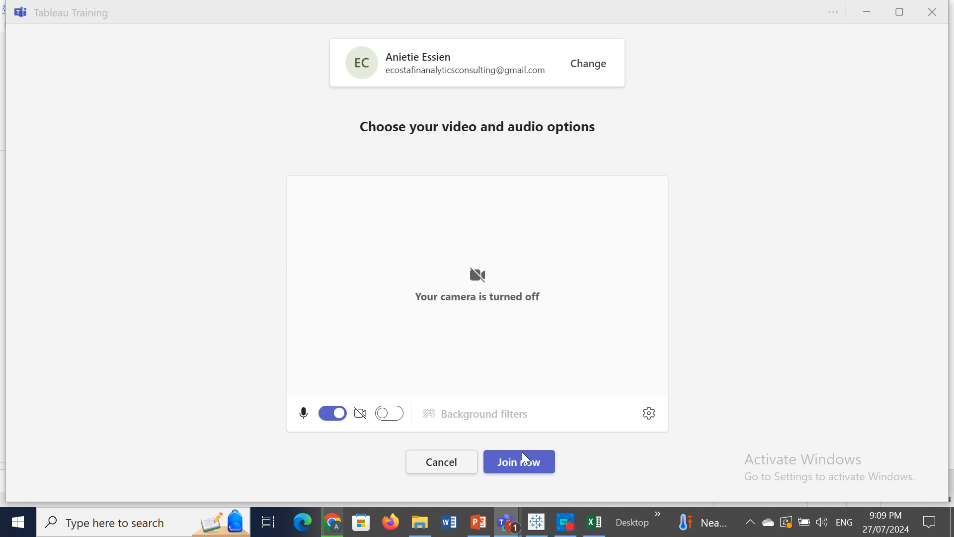
click(521, 462)
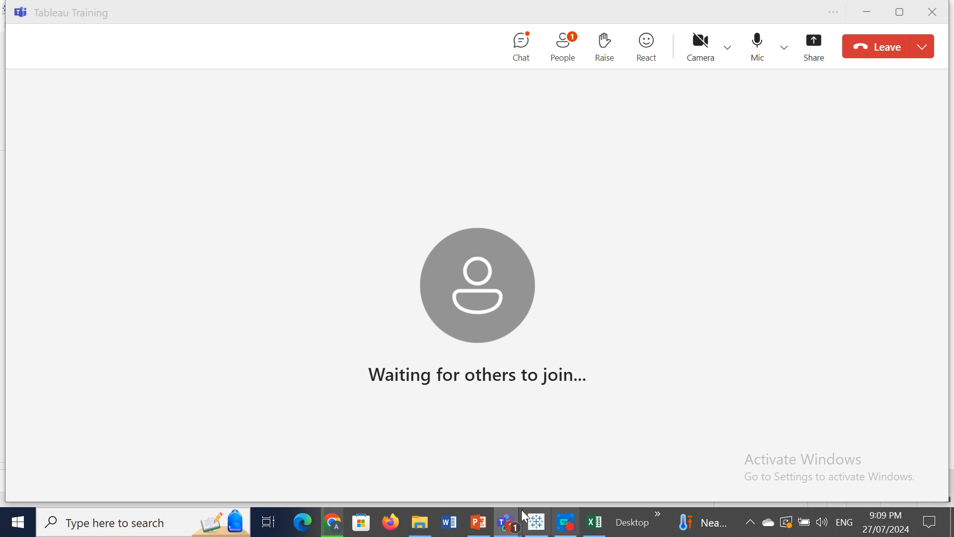
mouse_move(525, 517)
click(598, 465)
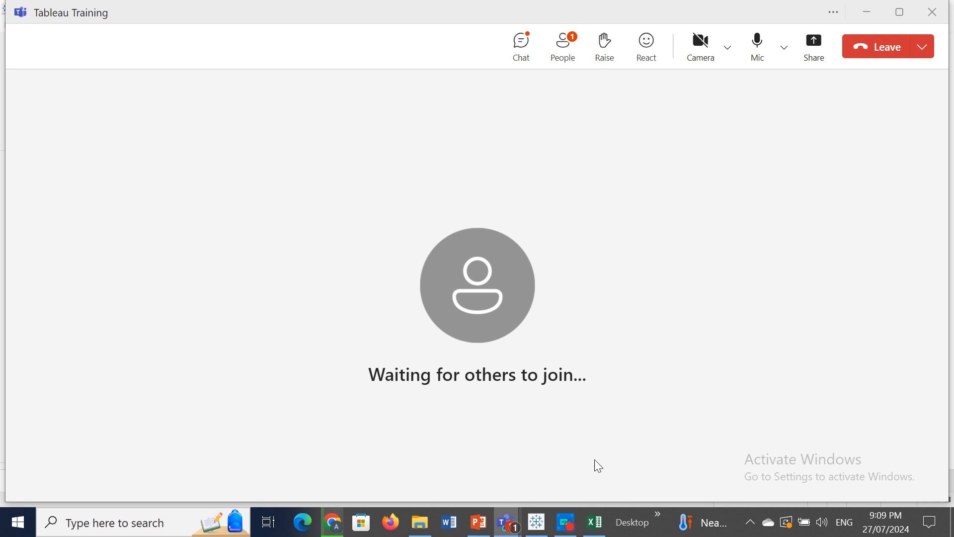
Step: Admit the guest waiting in the lobby and share the Tableau Public - Book1 window in the rejoined meeting
click(504, 529)
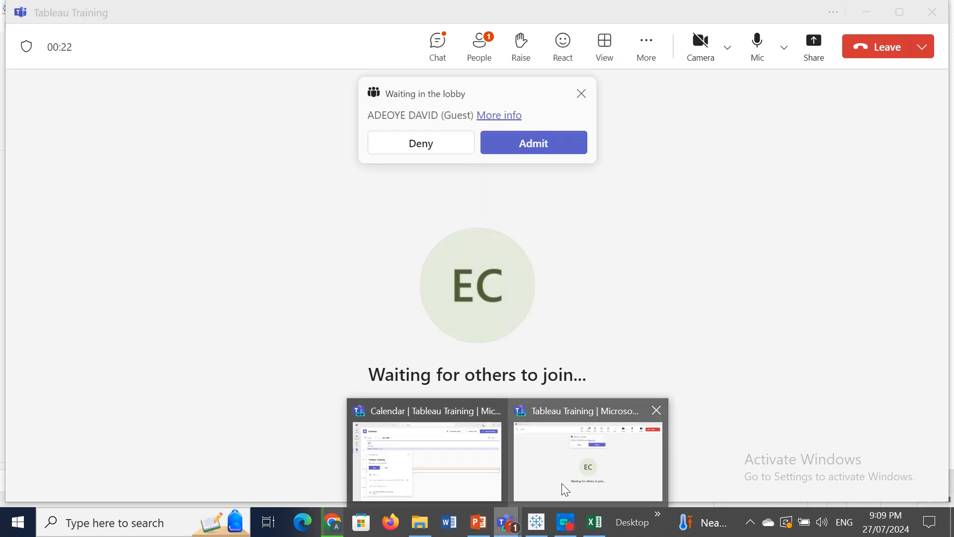
click(534, 145)
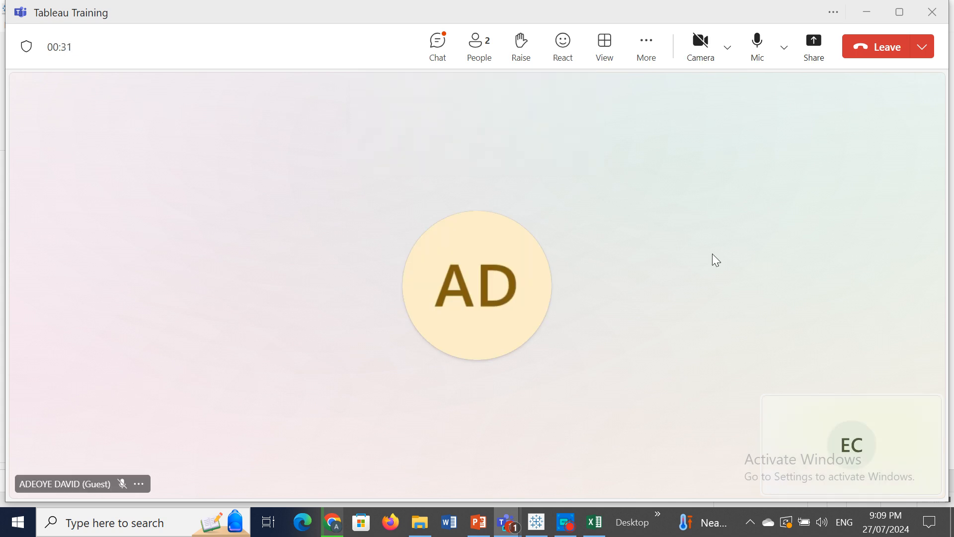
click(813, 46)
click(746, 237)
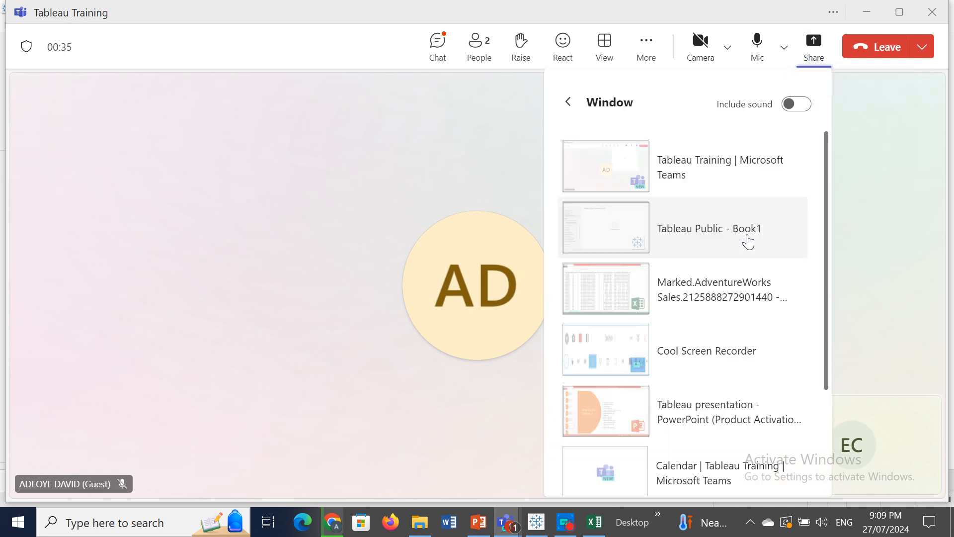
click(613, 229)
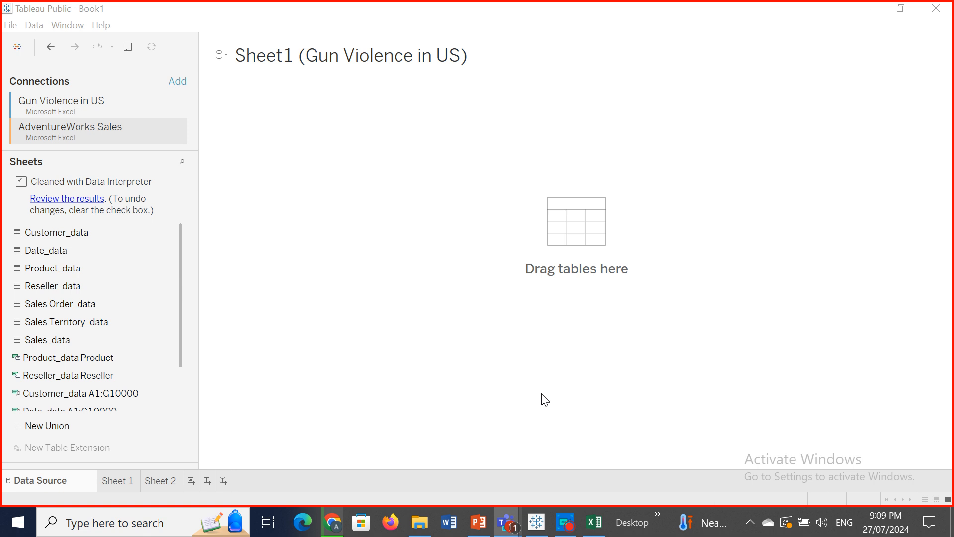
click(878, 411)
click(565, 528)
click(565, 527)
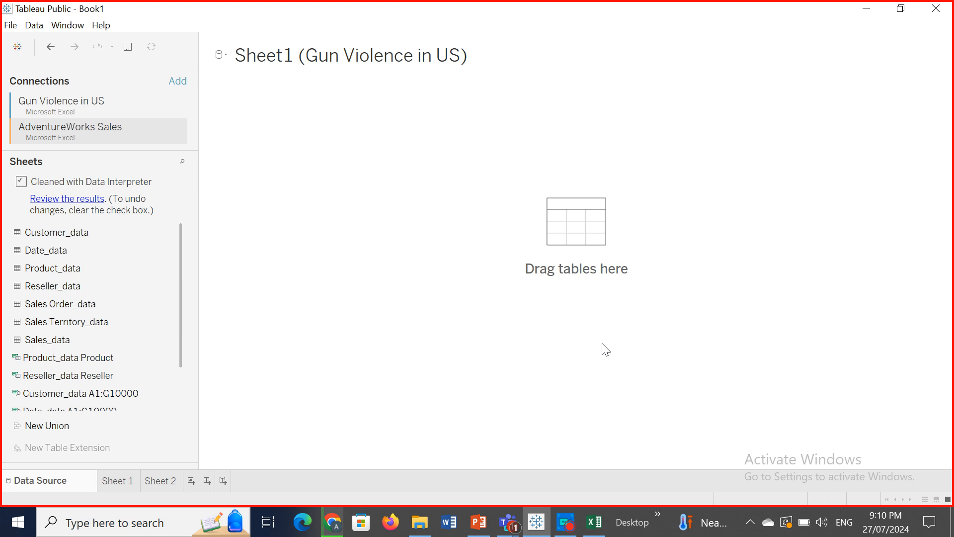
click(565, 523)
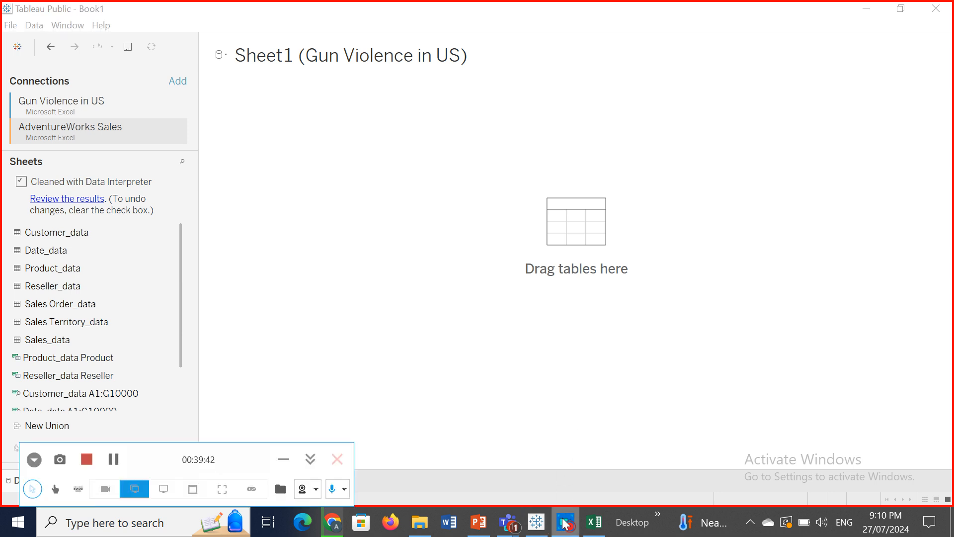
click(564, 523)
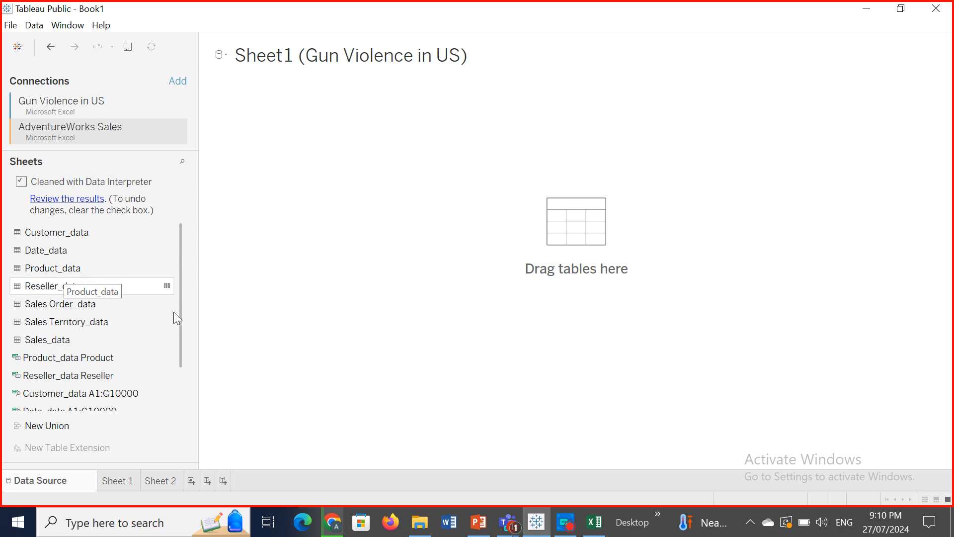
Step: Switch to the Teams meeting and share the Marked.AdventureWorks Sales Excel workbook window
click(595, 521)
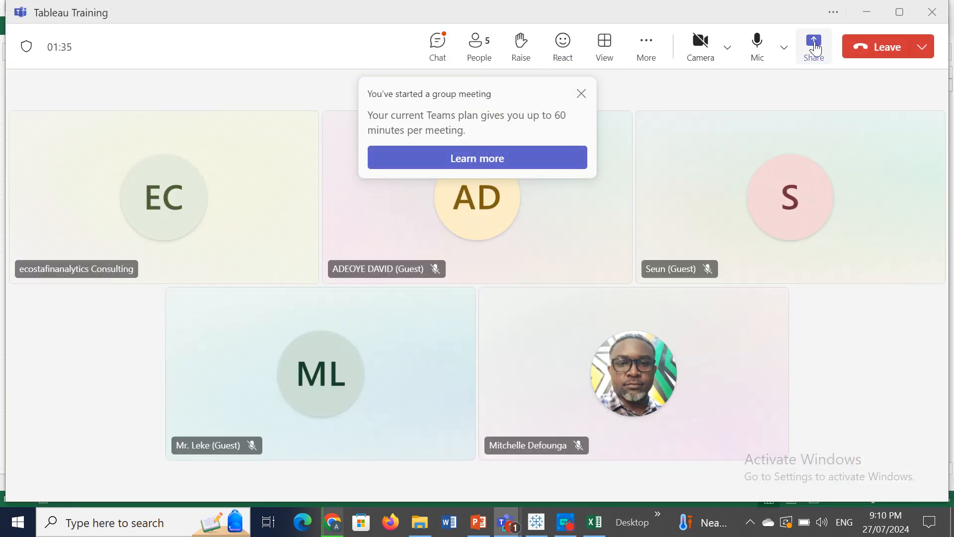
click(815, 44)
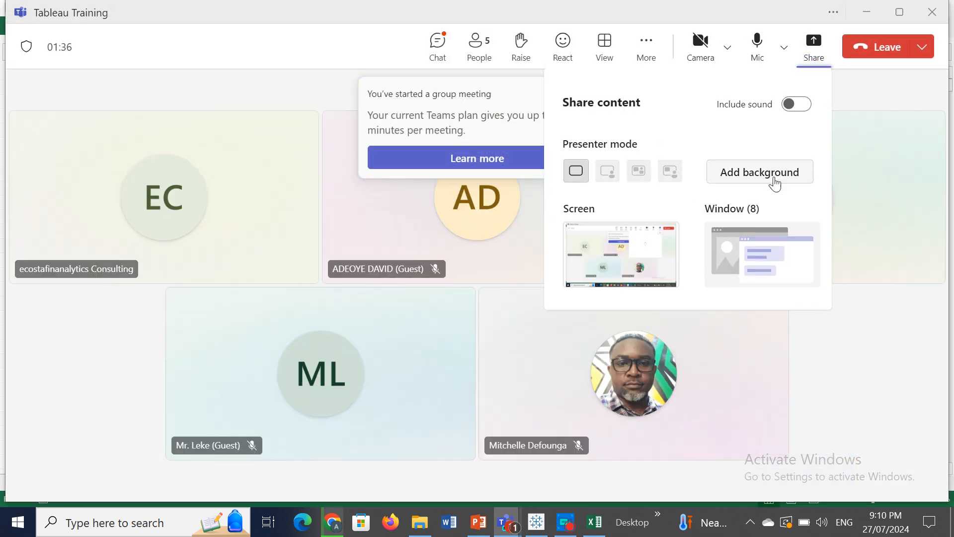
click(761, 242)
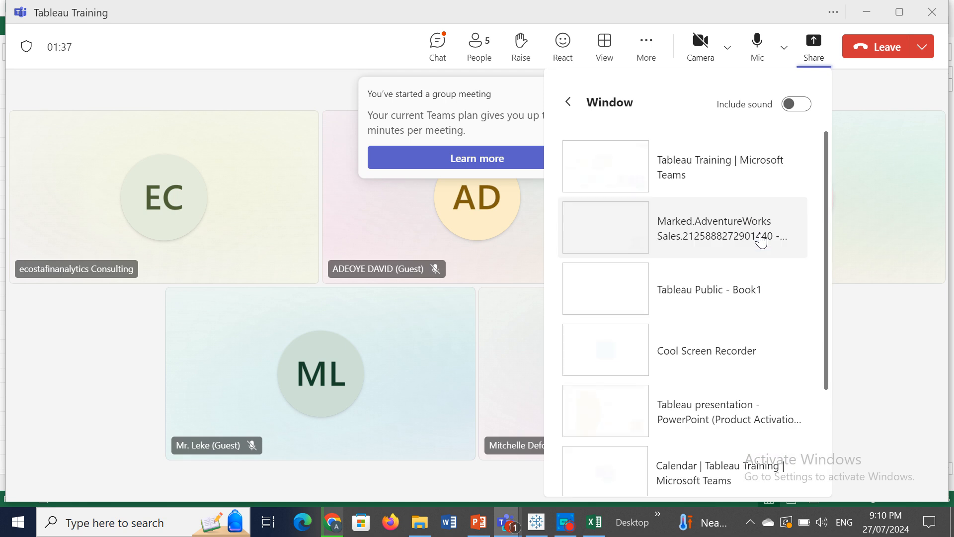
click(608, 227)
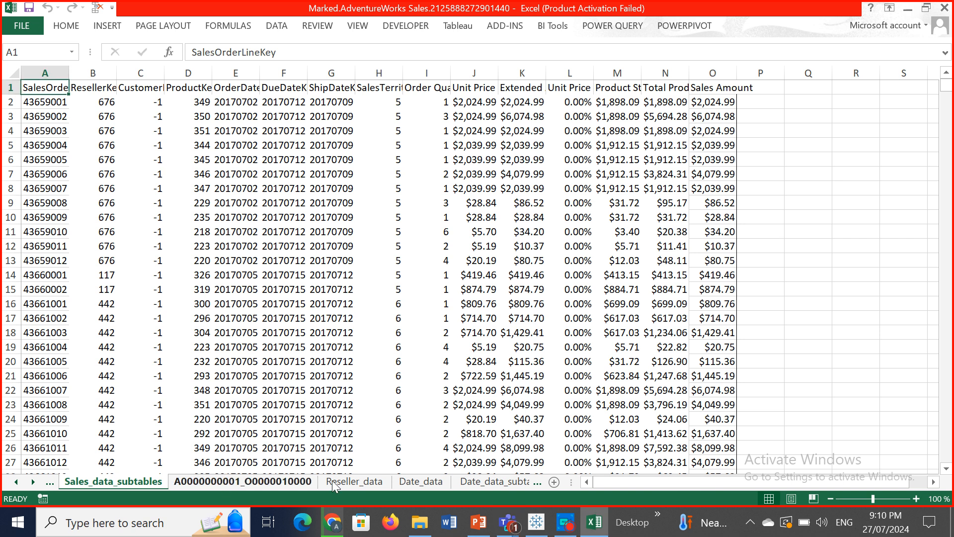
Step: Examine the Data Interpreter results in the workbook's reseller, date, product and customer sheets, including the date and customer subtables
click(357, 483)
click(416, 481)
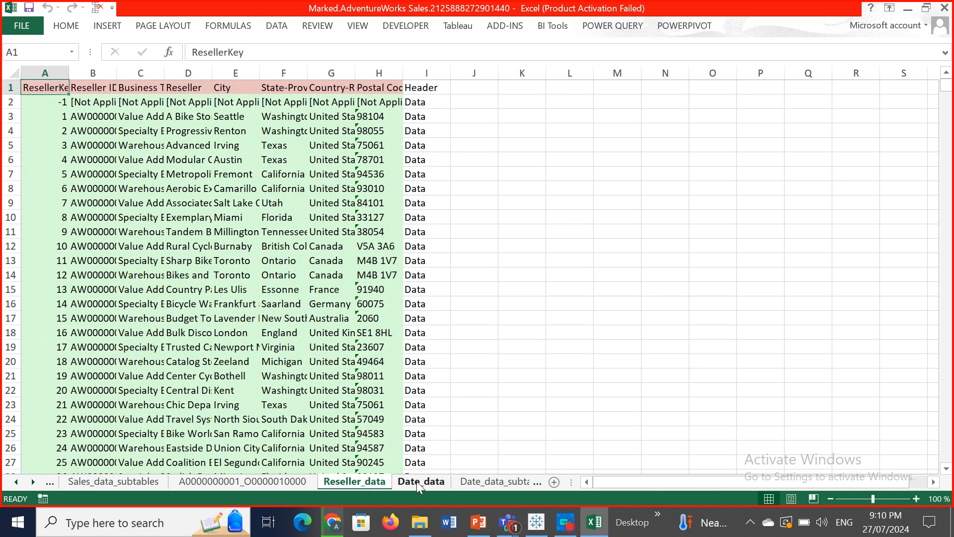
click(490, 479)
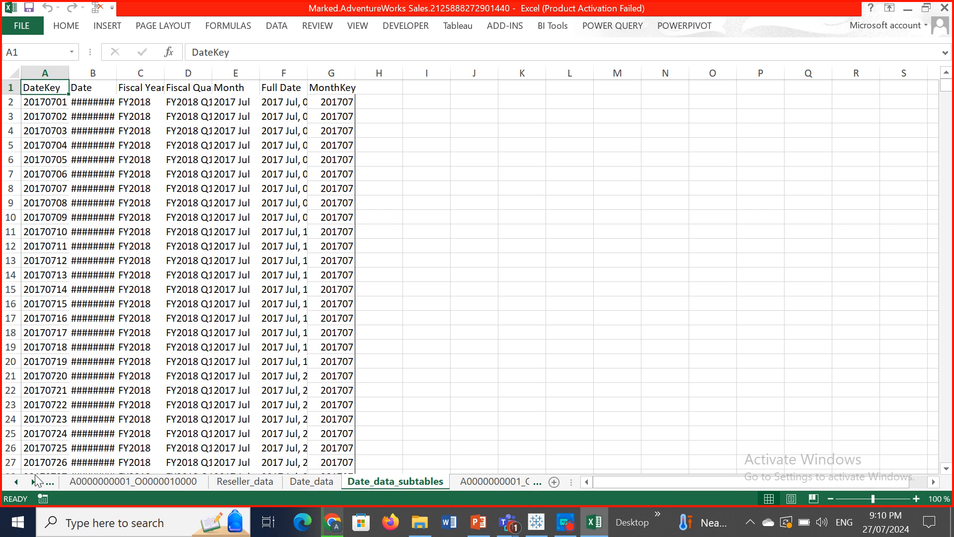
click(33, 482)
click(32, 482)
click(35, 479)
click(35, 478)
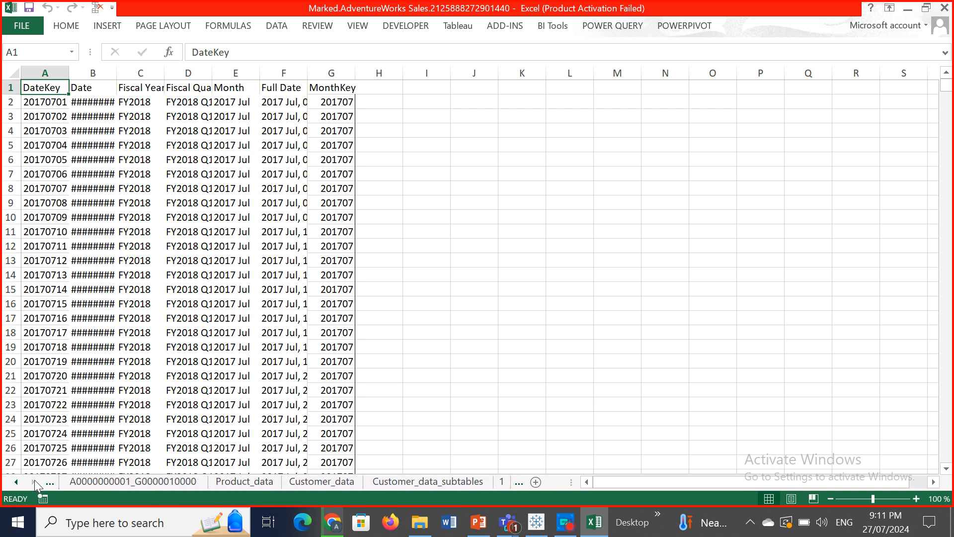
click(178, 487)
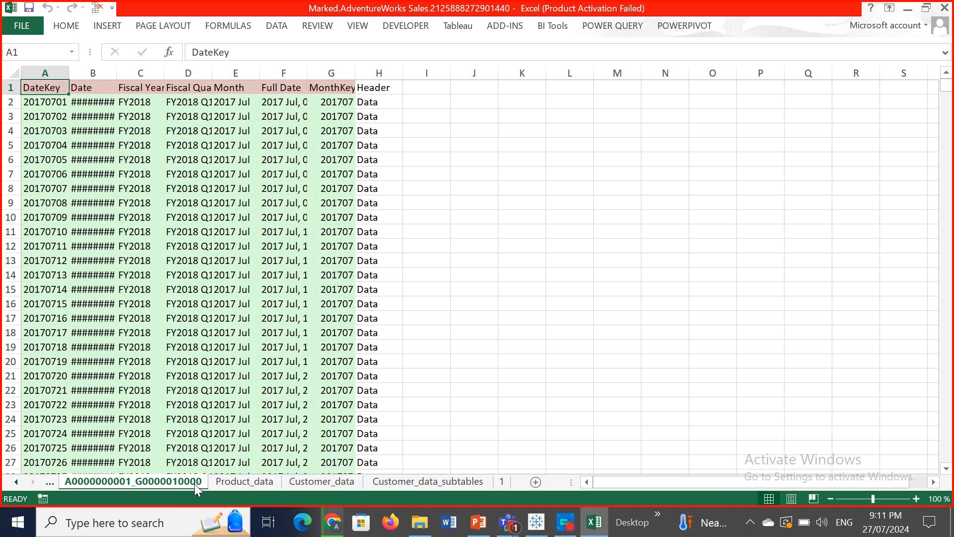
click(235, 483)
click(320, 477)
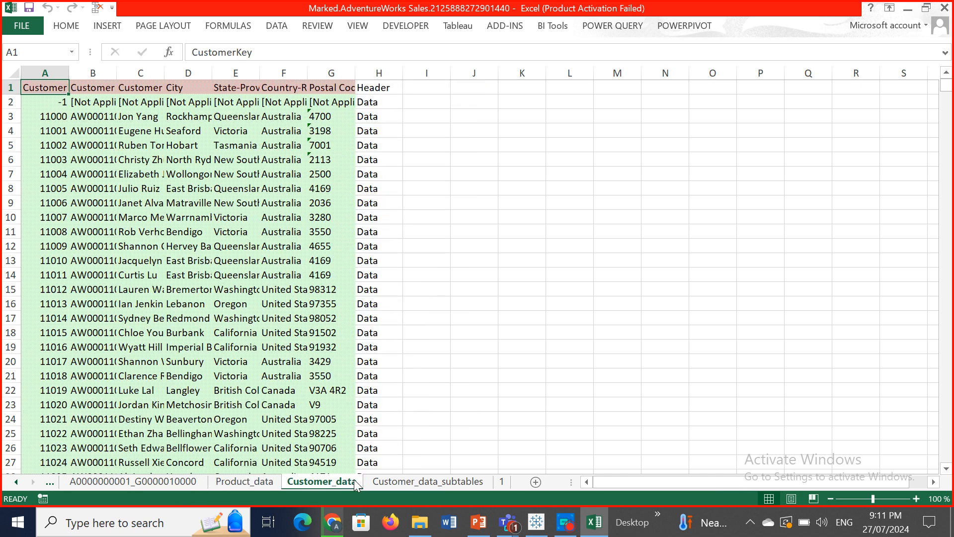
click(406, 483)
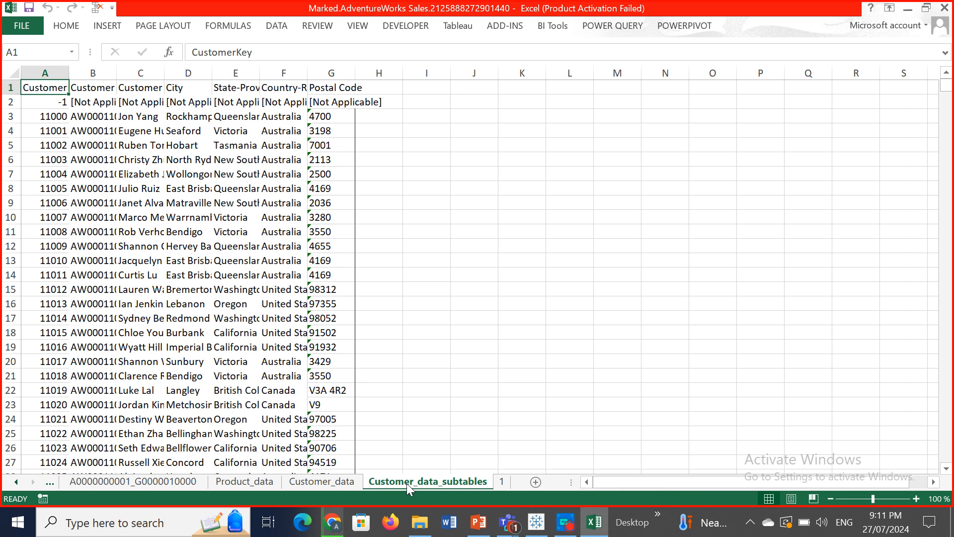
Step: Return to the Teams meeting and share the Tableau Public - Book1 window instead of the workbook
click(535, 17)
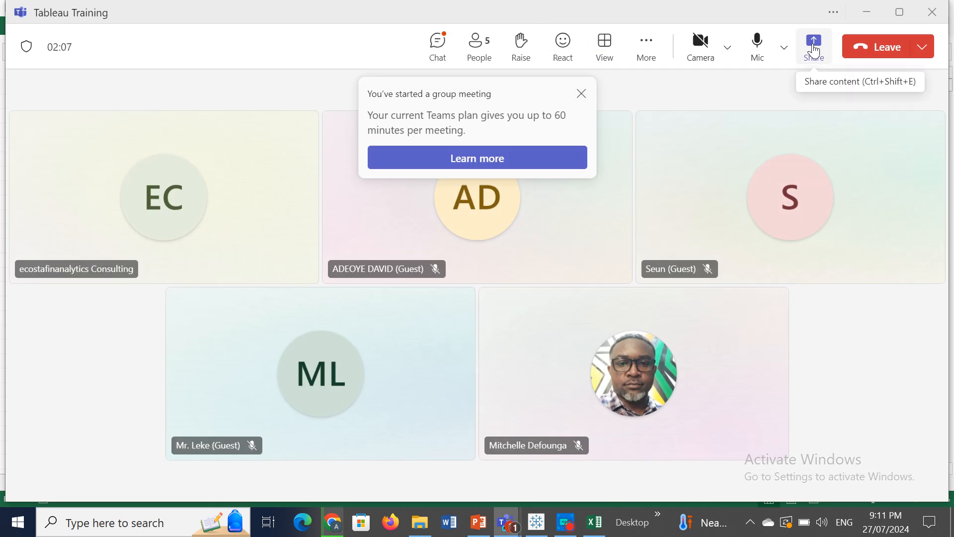
click(814, 50)
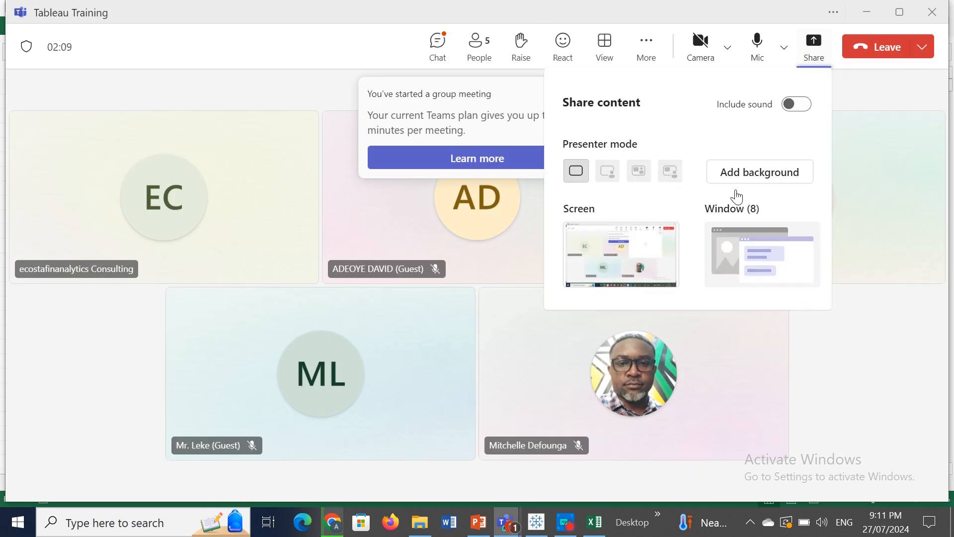
click(730, 258)
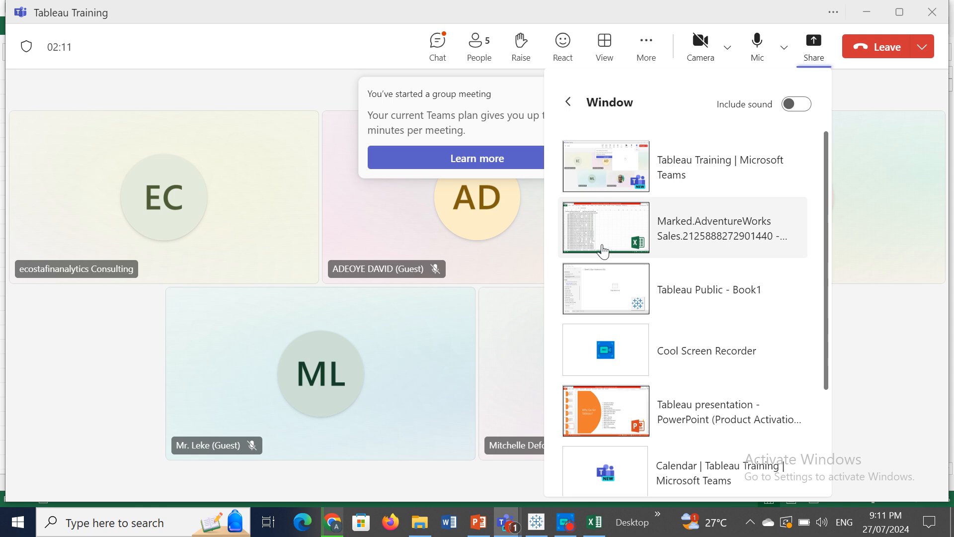
click(598, 288)
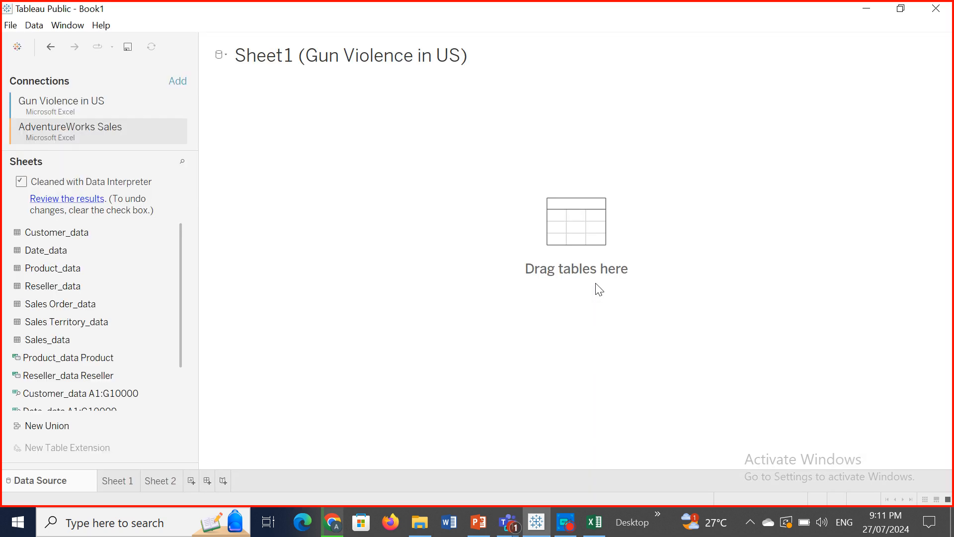
Step: Add the Sales_data table from the AdventureWorks Sales connection to the empty data source canvas
click(44, 395)
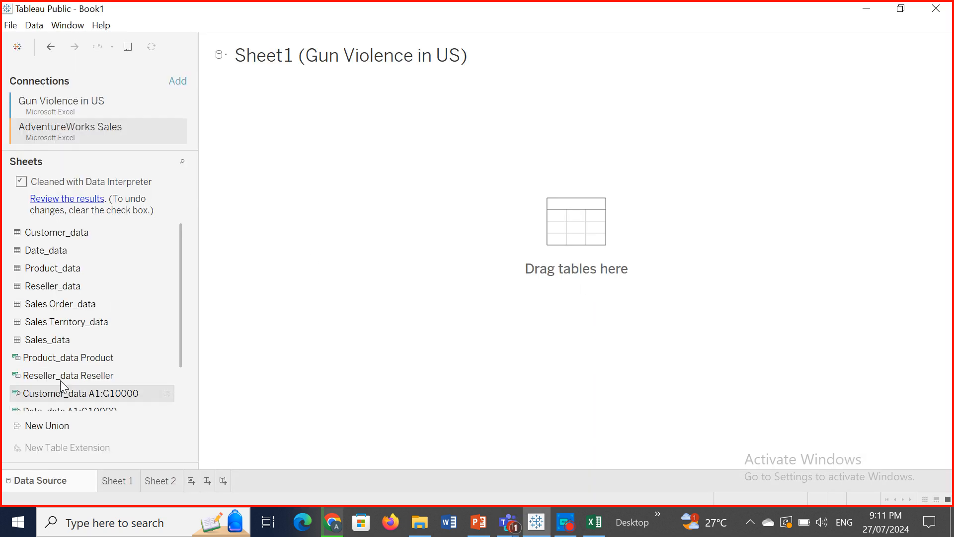
drag(181, 335, 174, 389)
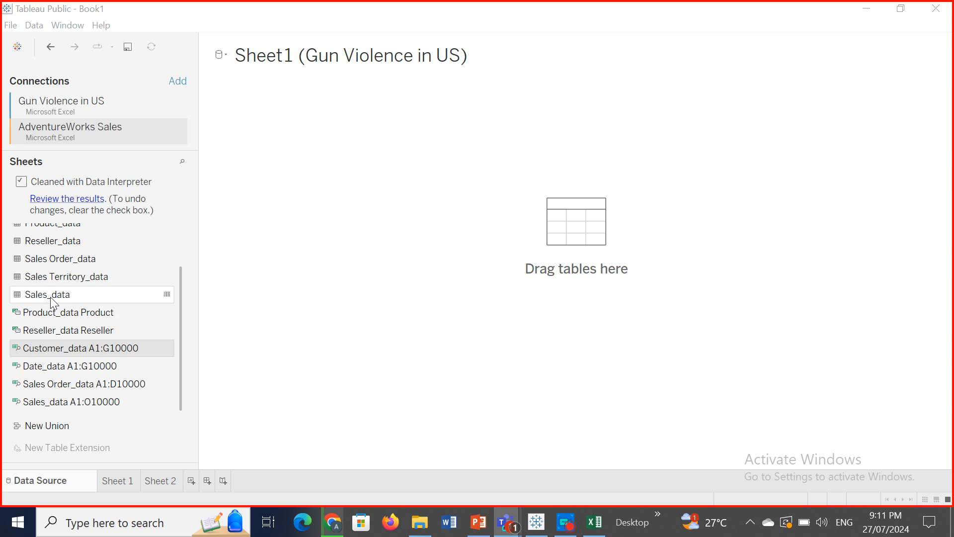
drag(52, 300, 544, 235)
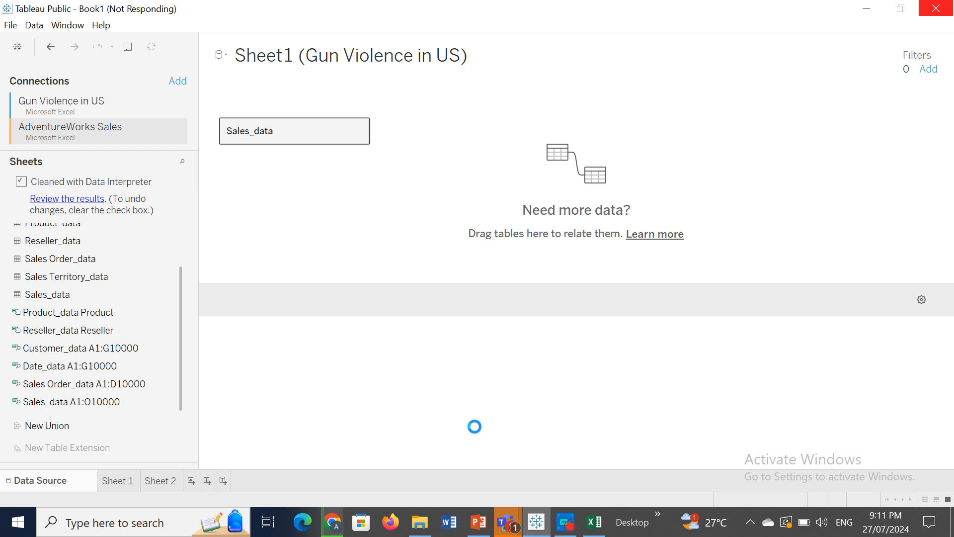
Step: Switch to the Teams meeting while Sales_data loads and share the Tableau Public - Book1 window again
click(507, 522)
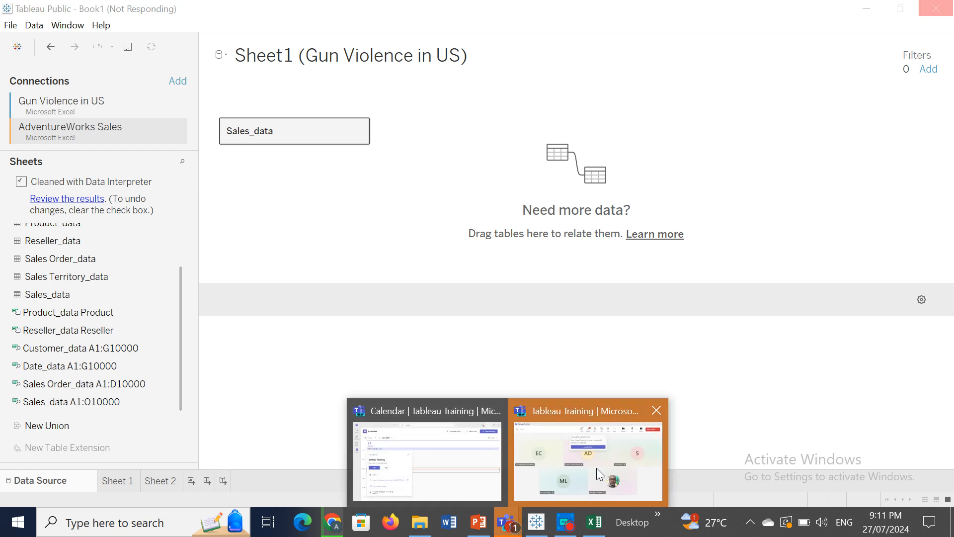
click(596, 467)
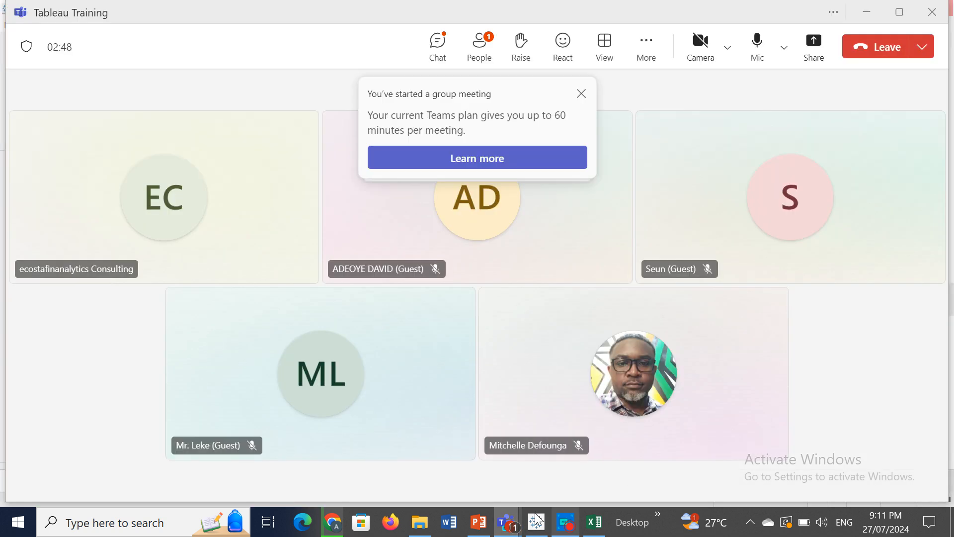
mouse_move(508, 521)
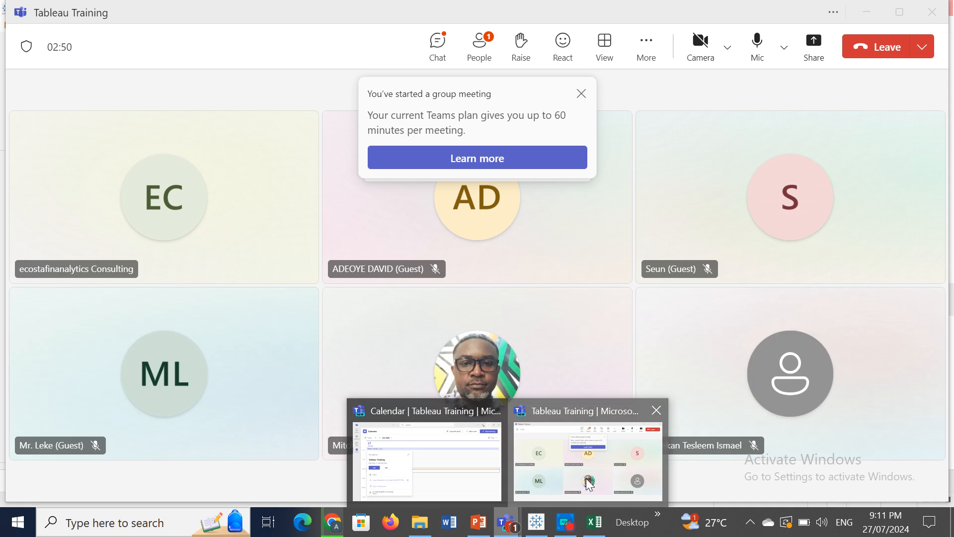
click(589, 484)
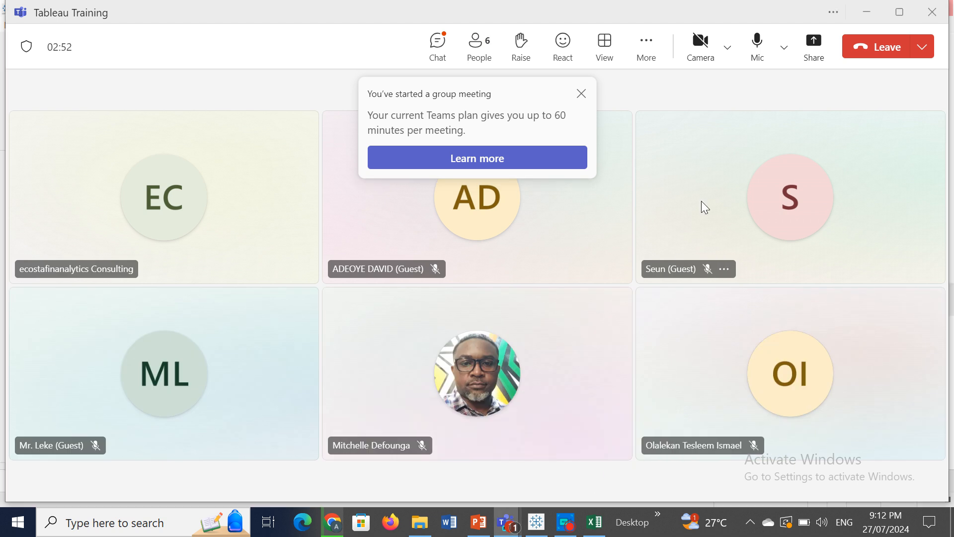
click(868, 13)
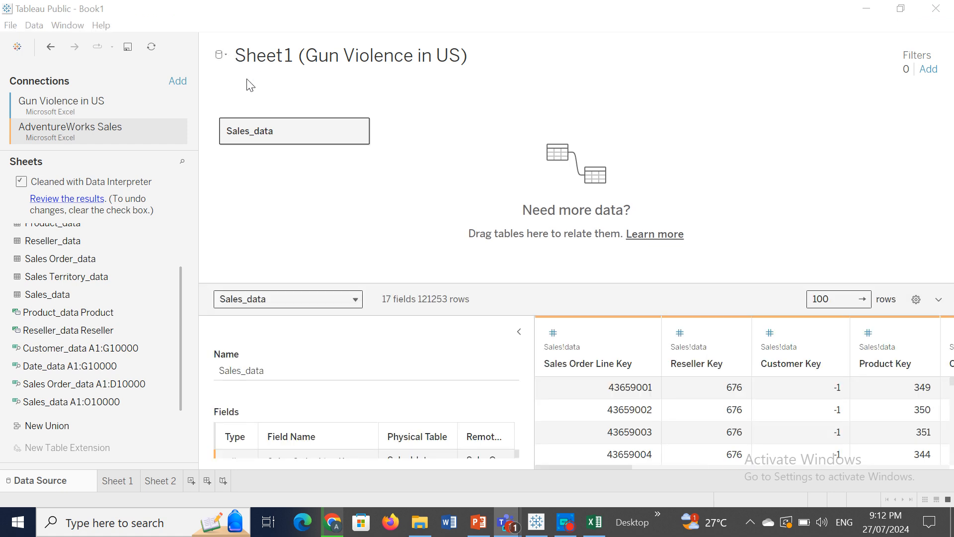
click(890, 338)
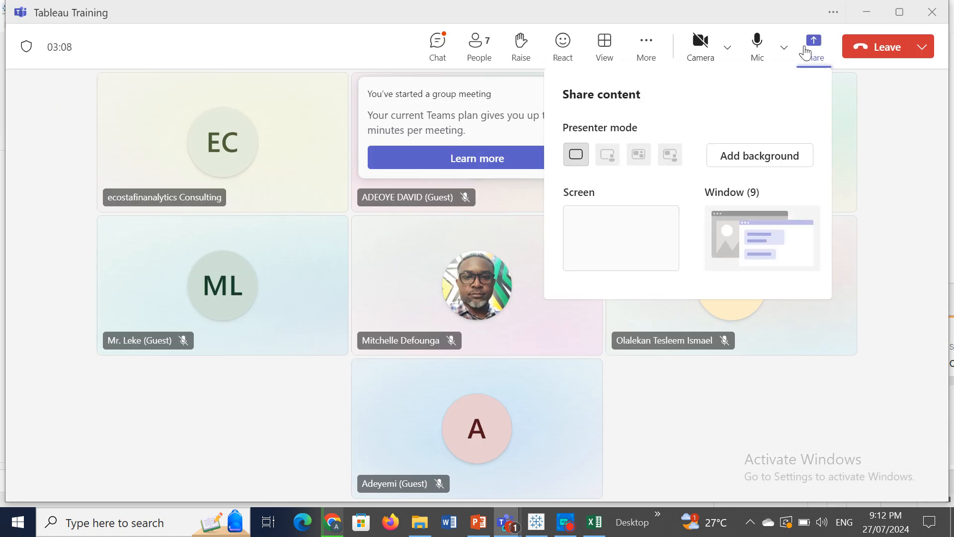
click(759, 250)
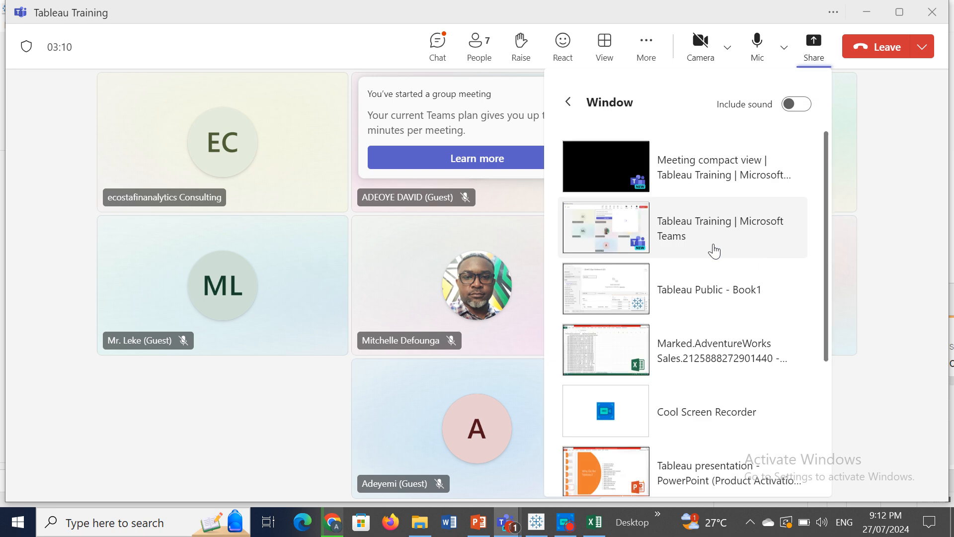
click(598, 302)
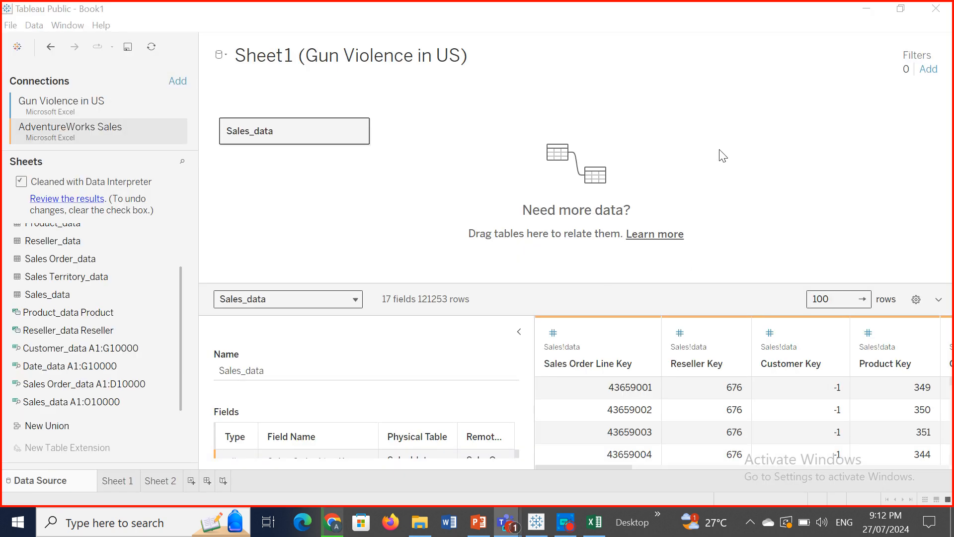
Step: Remove the Sales_data table from the data source canvas
click(312, 130)
click(279, 120)
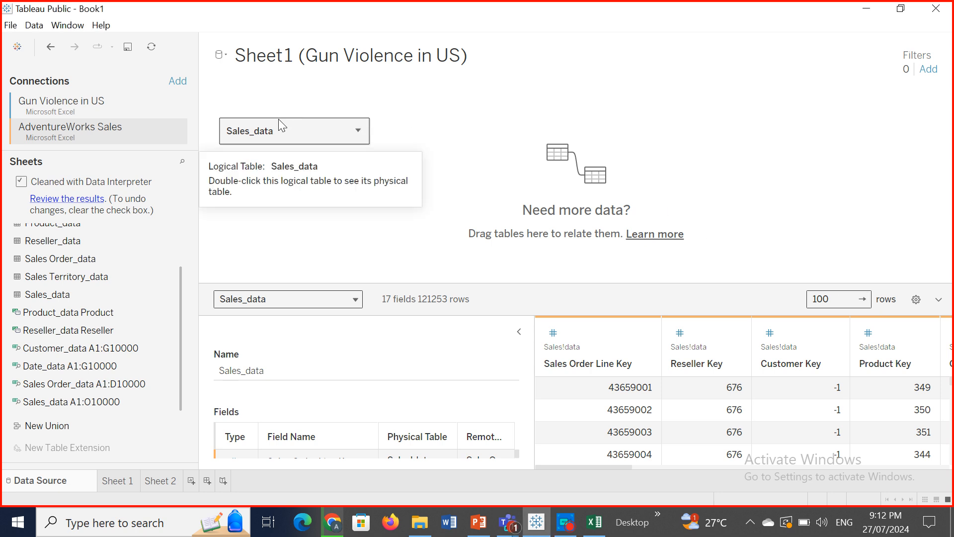
drag(282, 132, 110, 299)
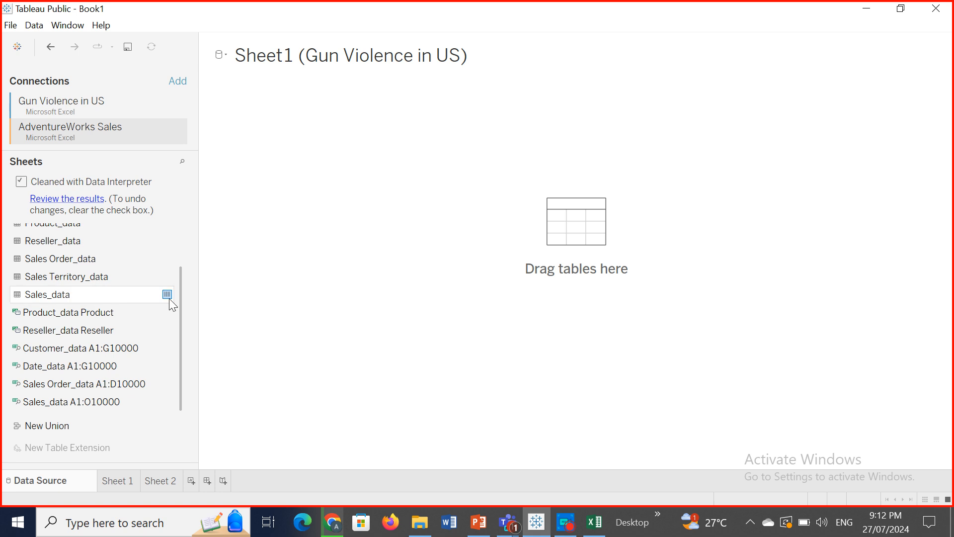
scroll(181, 317, up, 3)
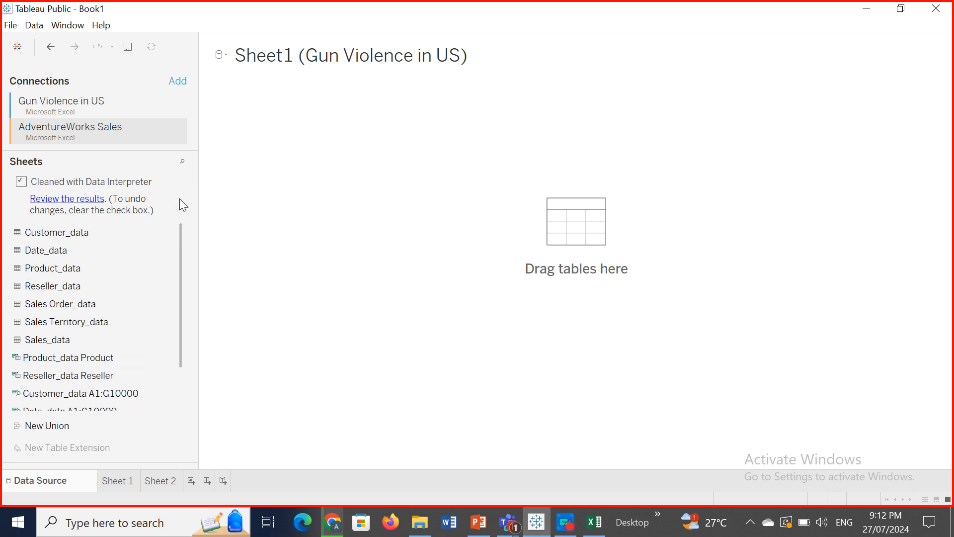
Step: Compare the sheets listed under the Gun Violence in US and AdventureWorks Sales connections
click(64, 104)
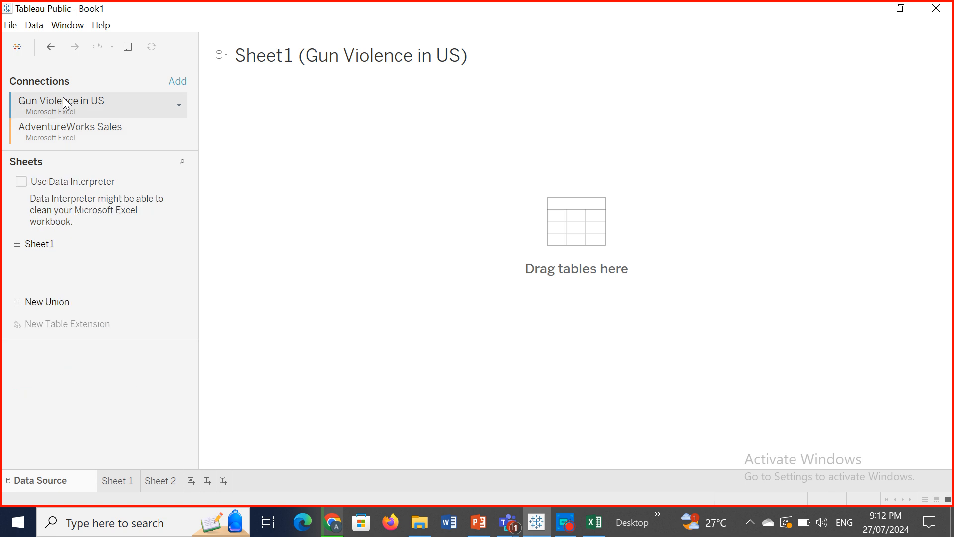
click(79, 126)
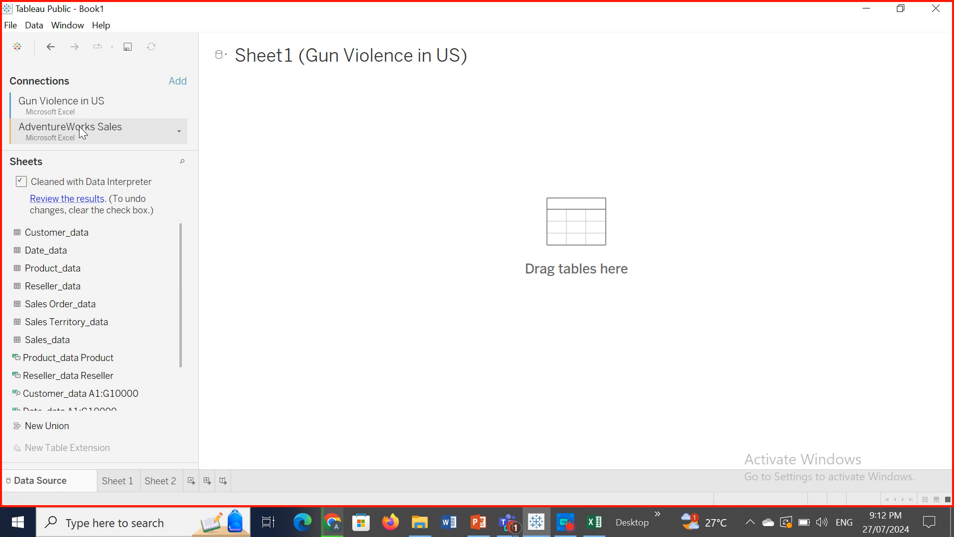
click(49, 103)
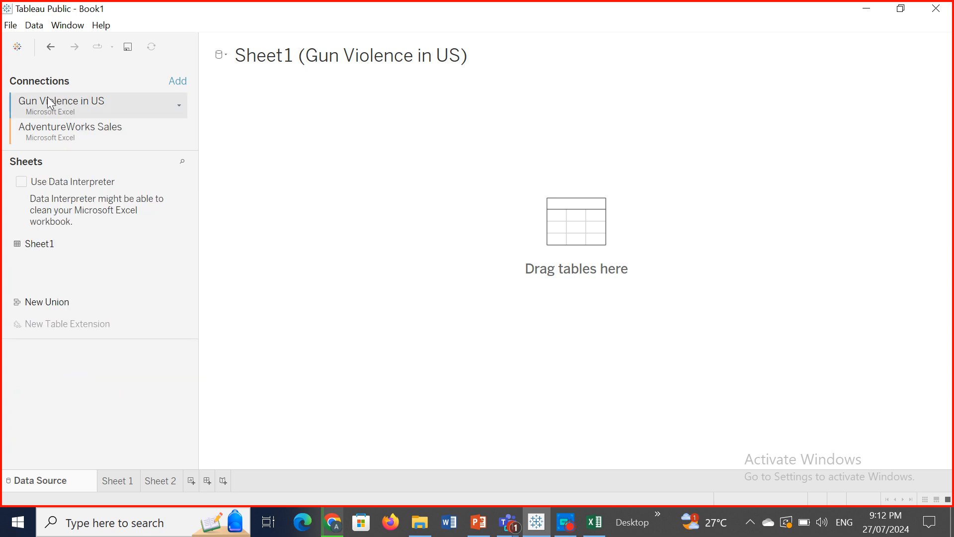
click(61, 133)
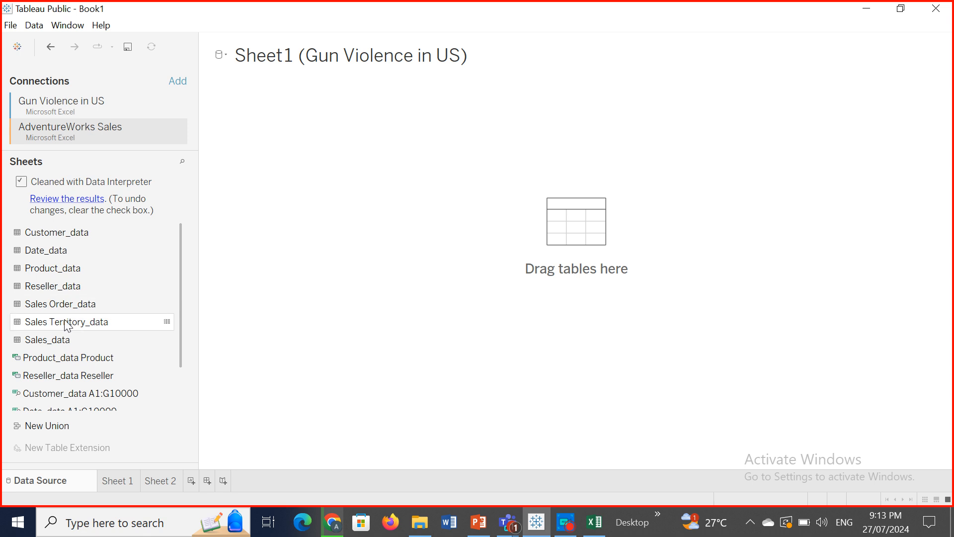
Step: Place the AdventureWorks Sales_data table on the cleared canvas, then collapse and re-expand its table details
drag(40, 342, 533, 235)
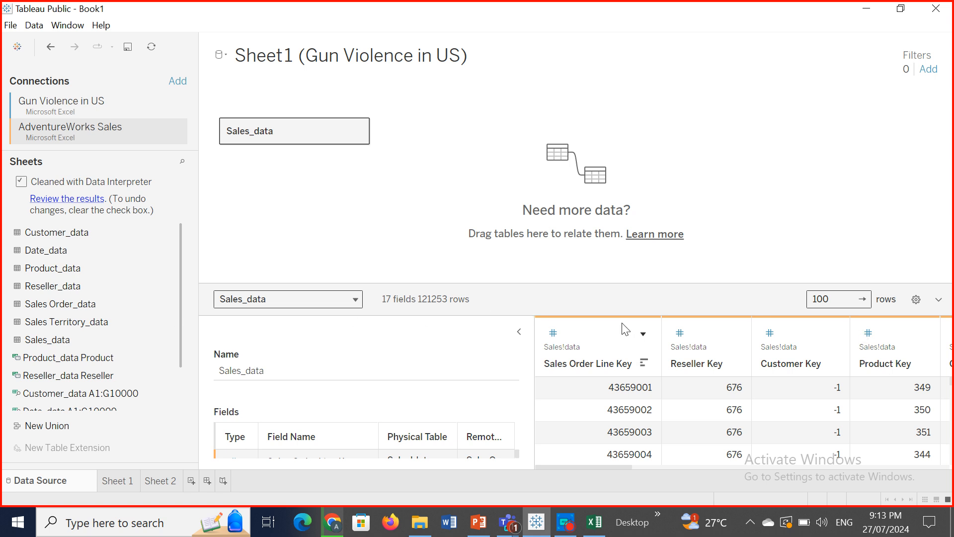
click(519, 332)
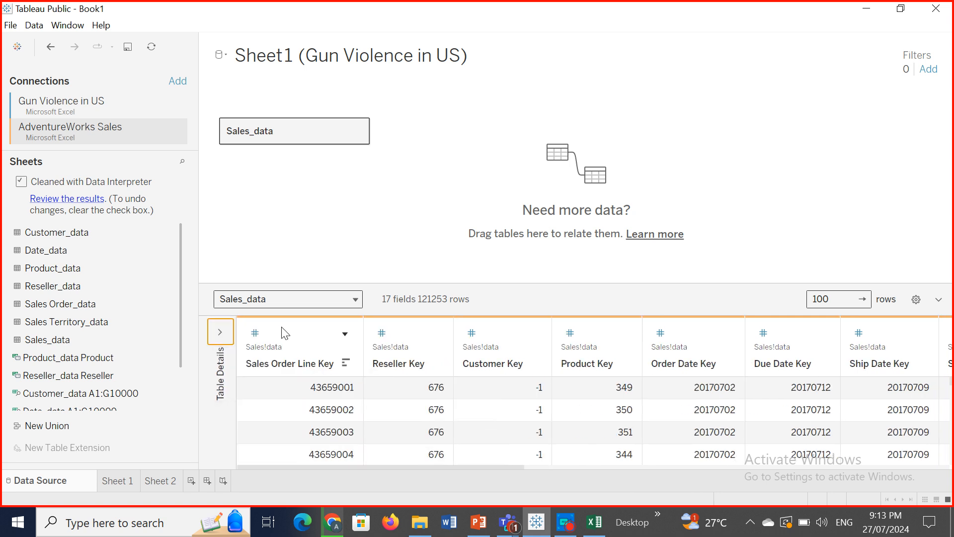
click(222, 331)
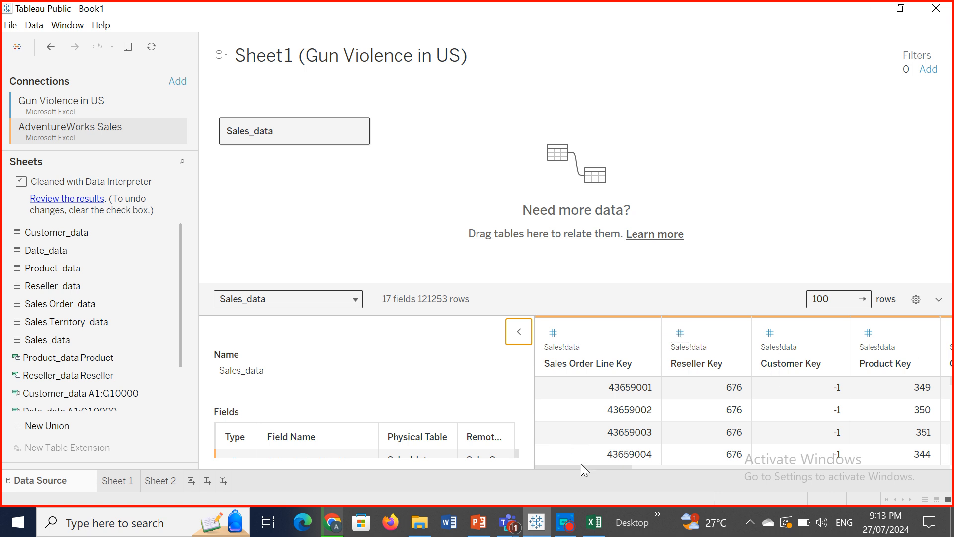
Step: Delete the broken Location.1 calculated field from the Sales_data table's data grid
drag(580, 467, 875, 428)
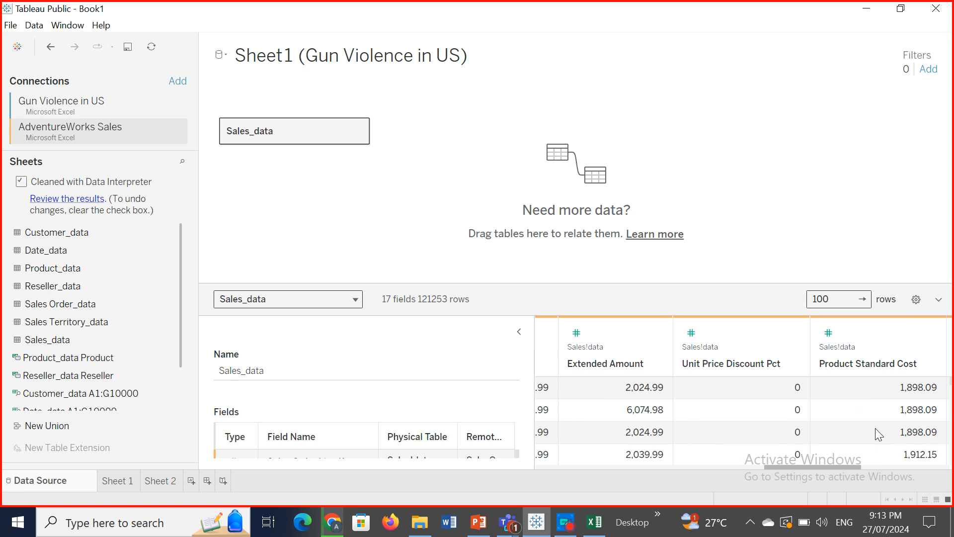
scroll(875, 428, right, 5)
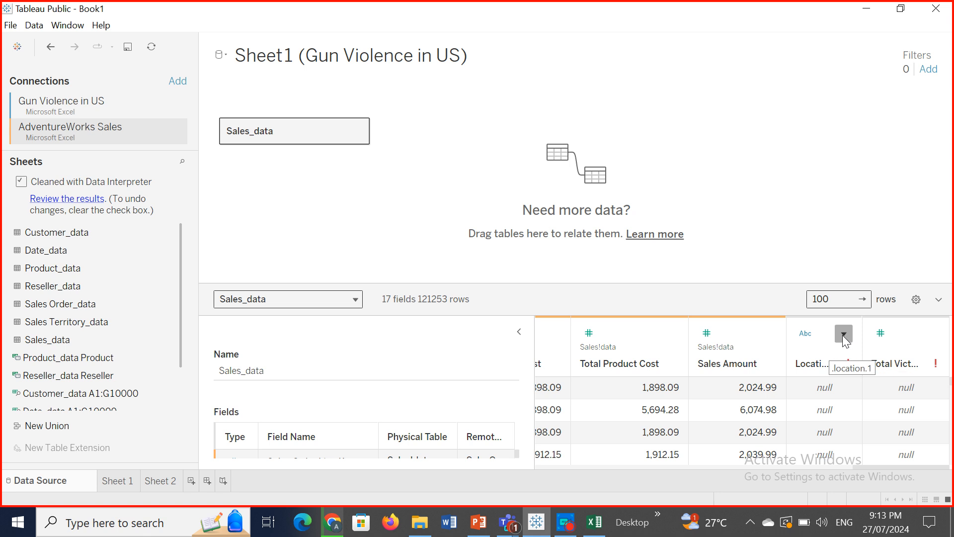
click(843, 333)
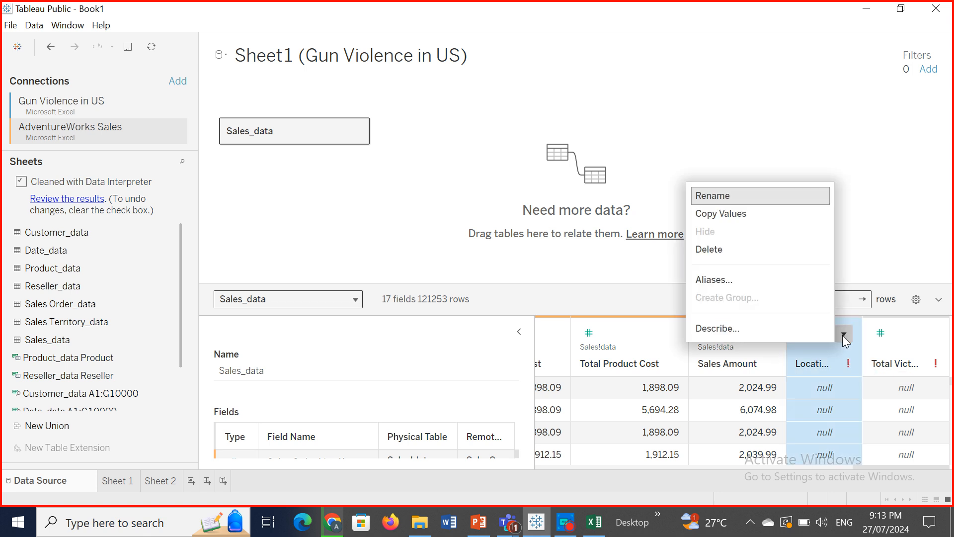
click(729, 249)
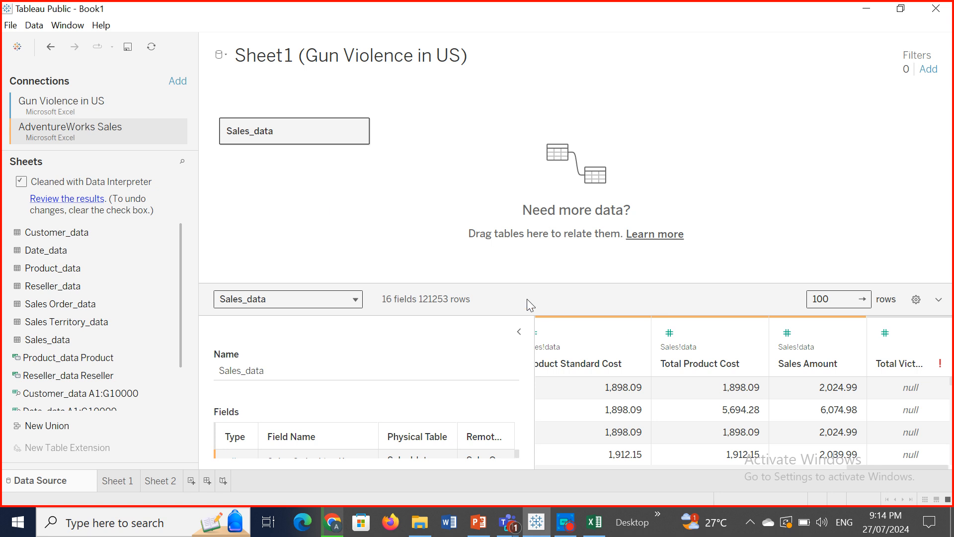
drag(626, 317, 512, 343)
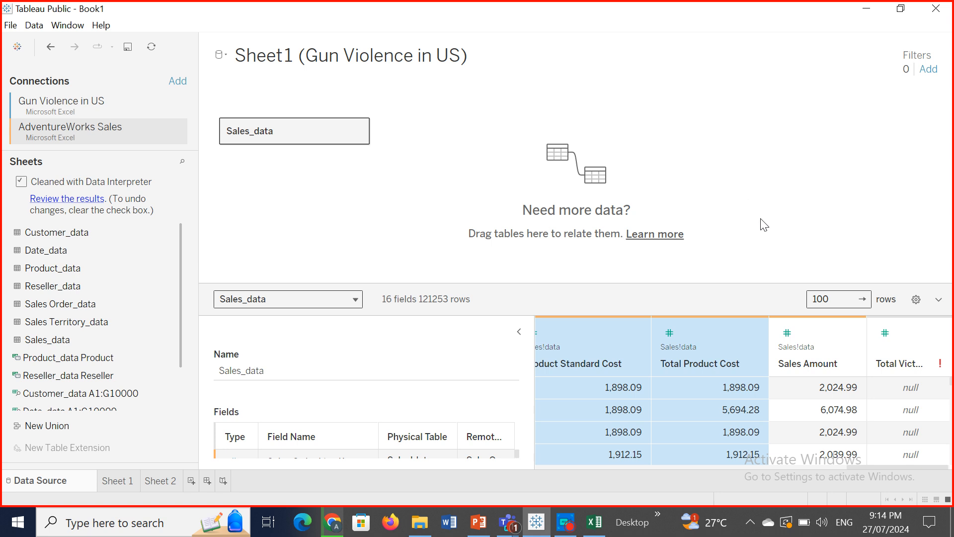
Step: Switch to the Teams meeting, request the absent people added to the chat to join, and minimize the meeting window
click(507, 522)
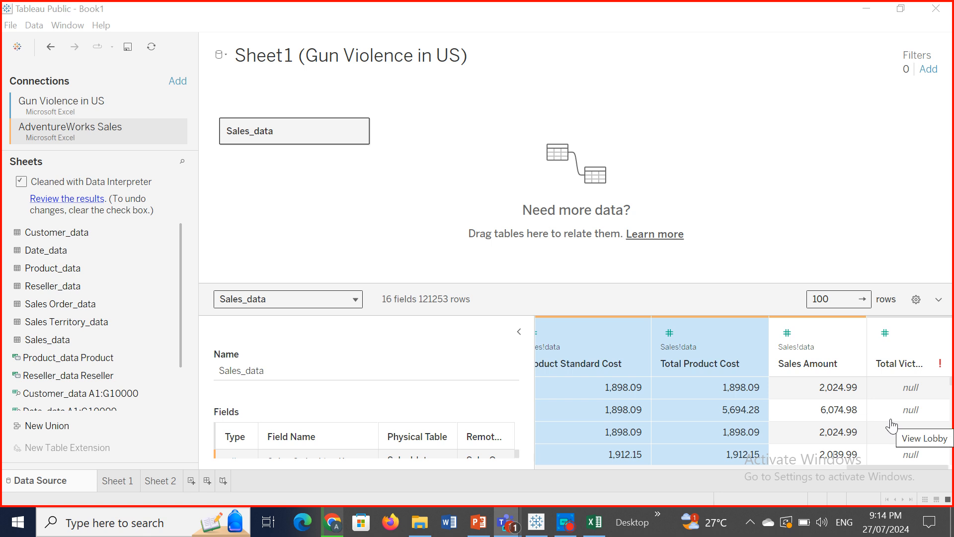
click(855, 424)
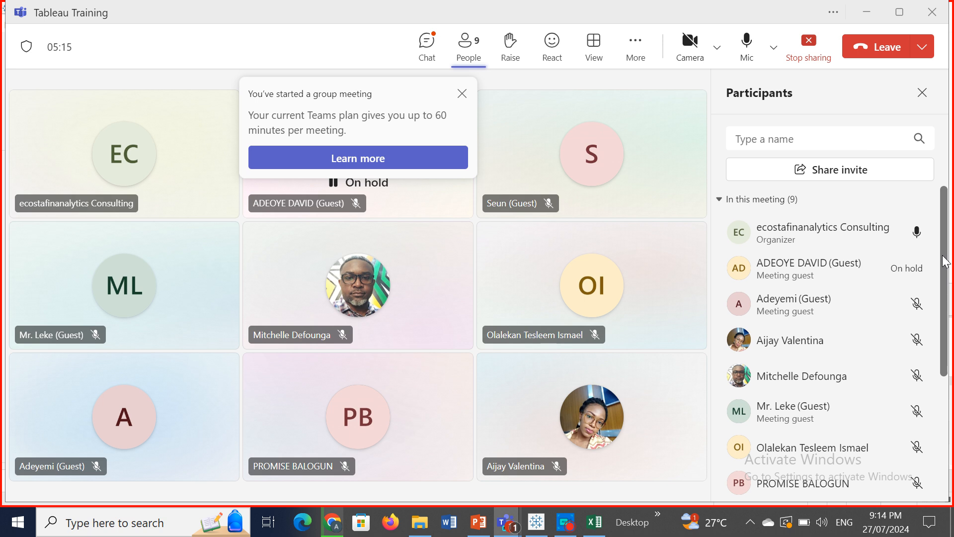
drag(942, 255, 947, 402)
mouse_move(775, 378)
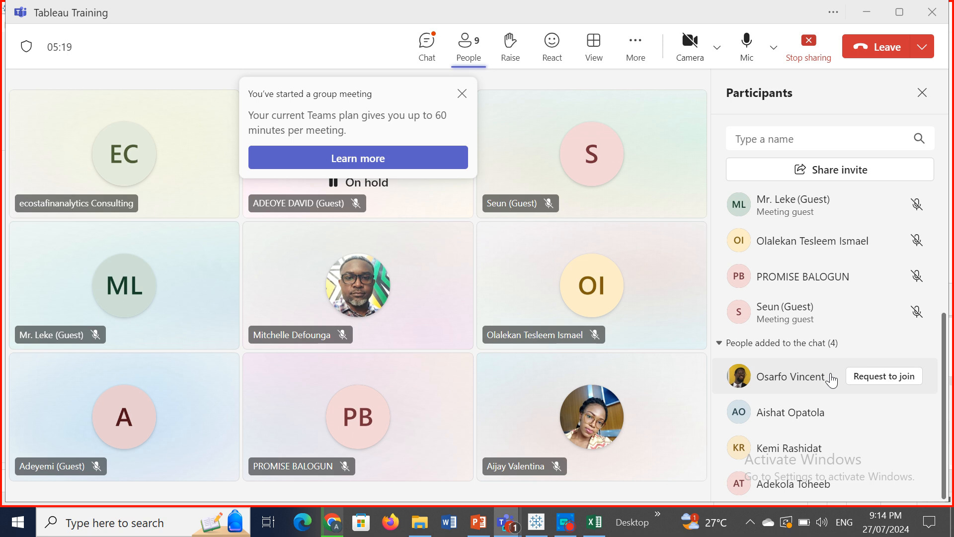
click(883, 376)
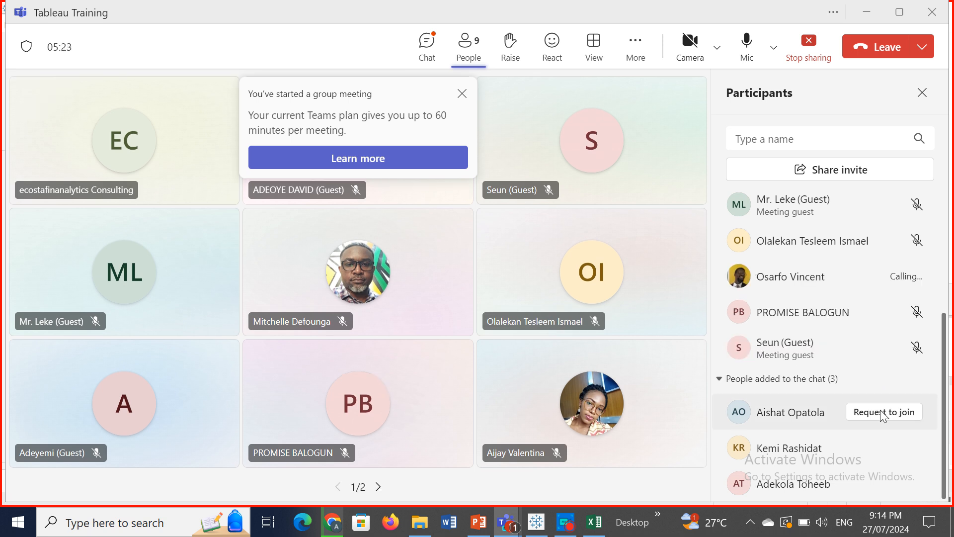
click(883, 413)
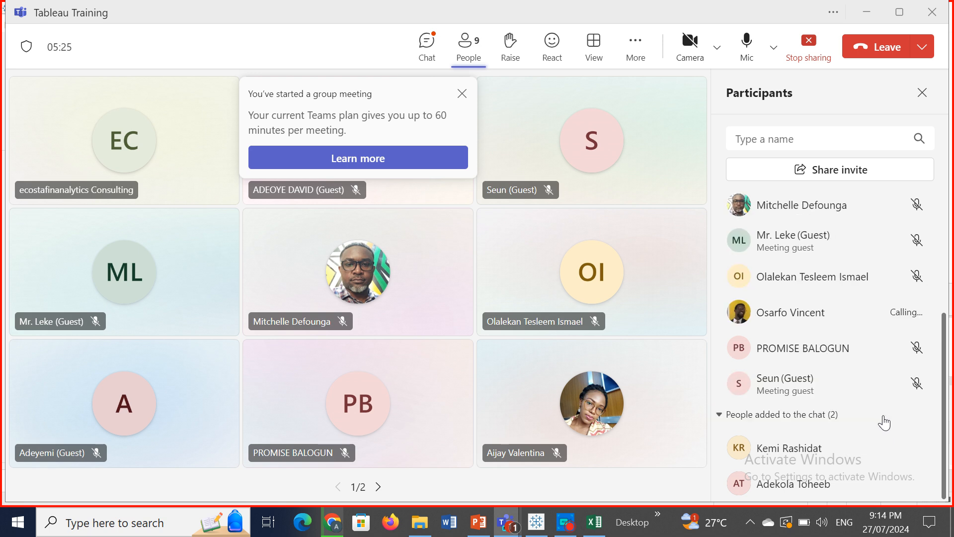
click(897, 453)
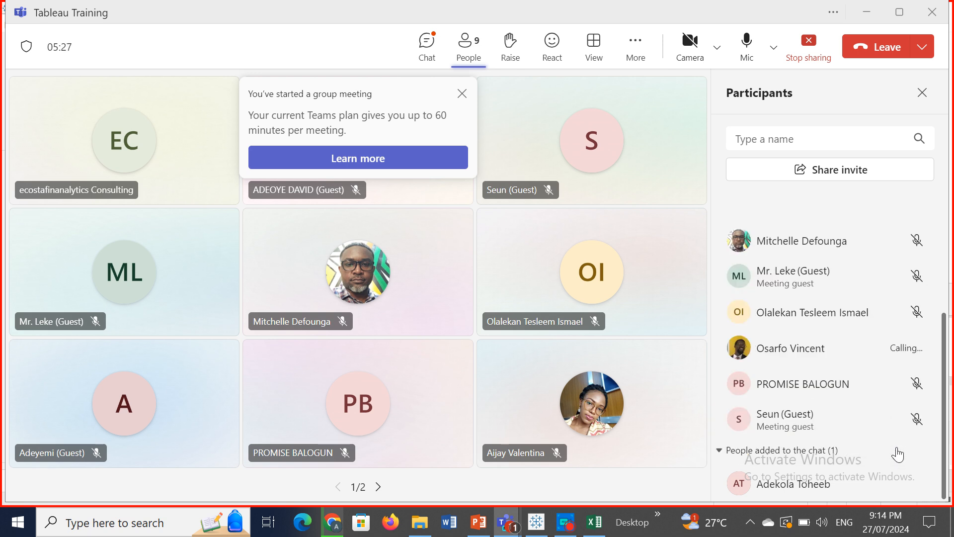
mouse_move(894, 484)
click(893, 484)
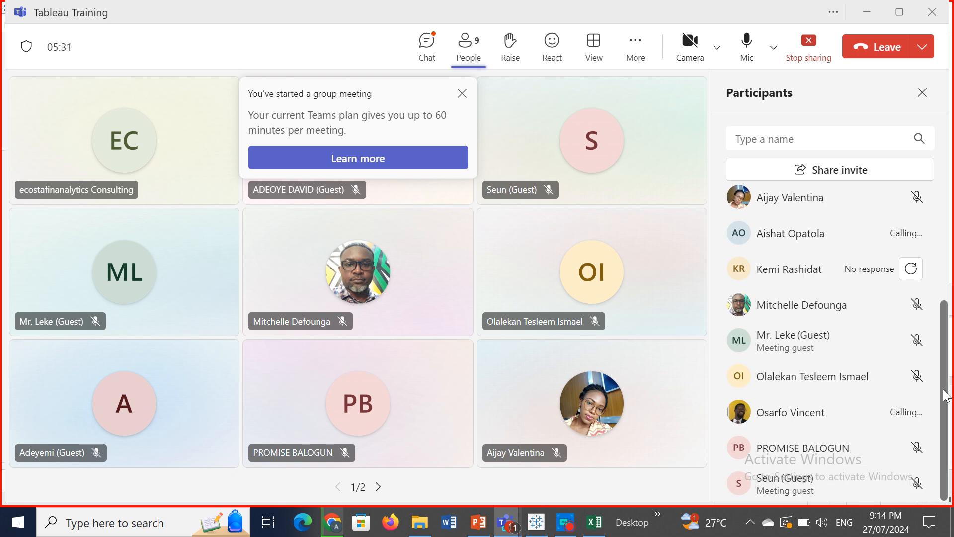
drag(945, 399, 948, 236)
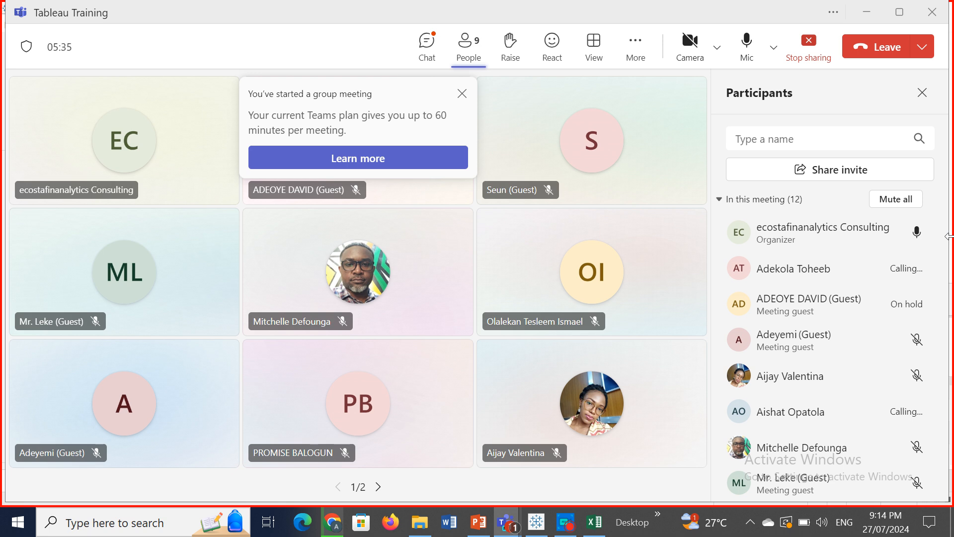
click(869, 14)
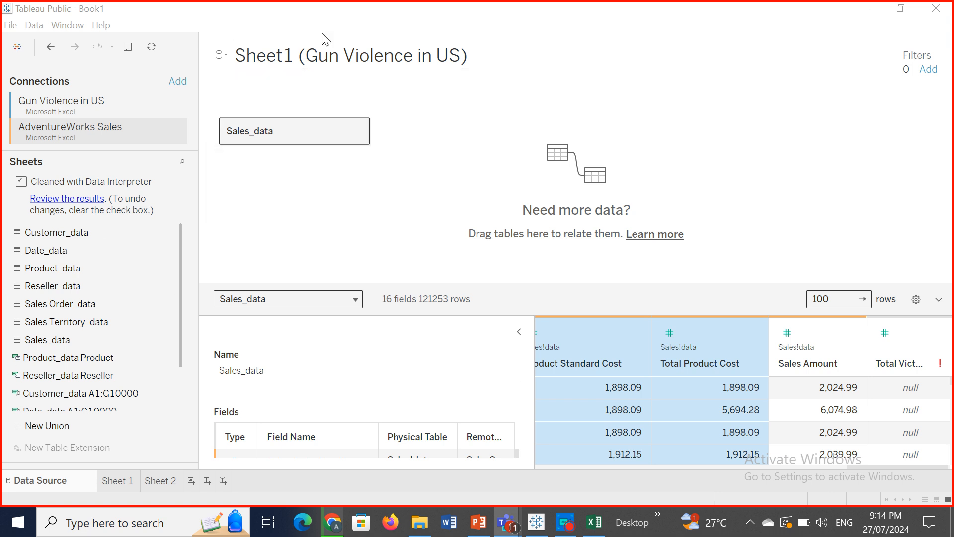
Step: Examine which data sources are listed on the Data Source page and in the data lists of Sheet 1 and Sheet 2
click(226, 58)
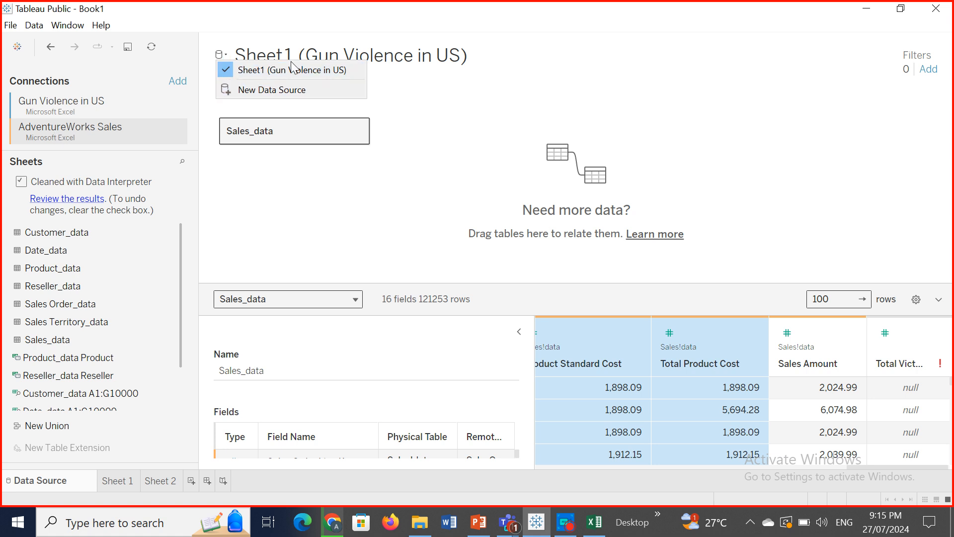
click(124, 484)
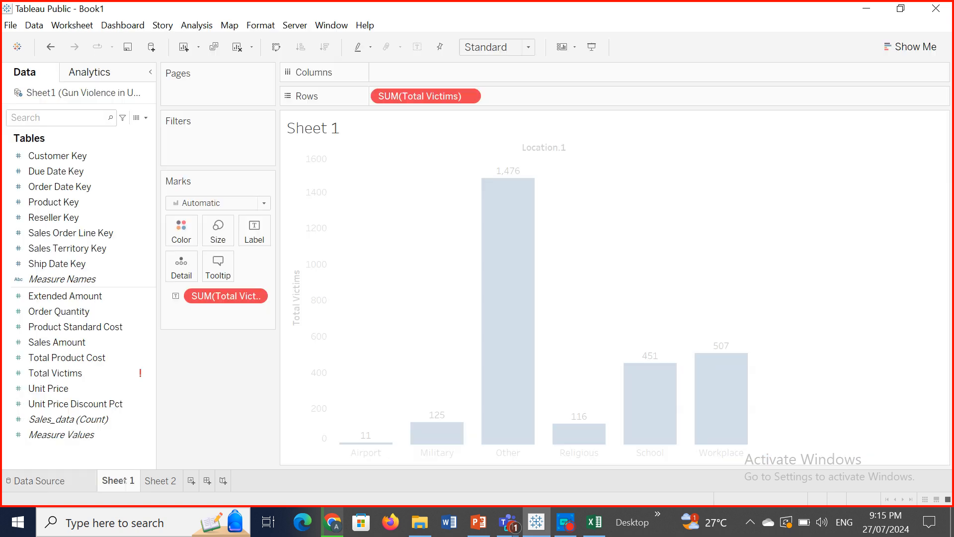
double_click(124, 484)
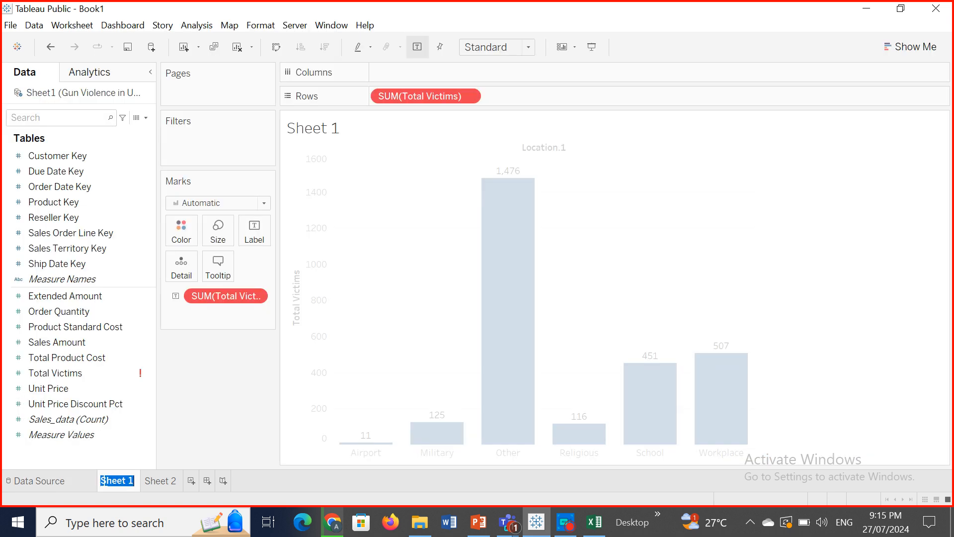
click(44, 481)
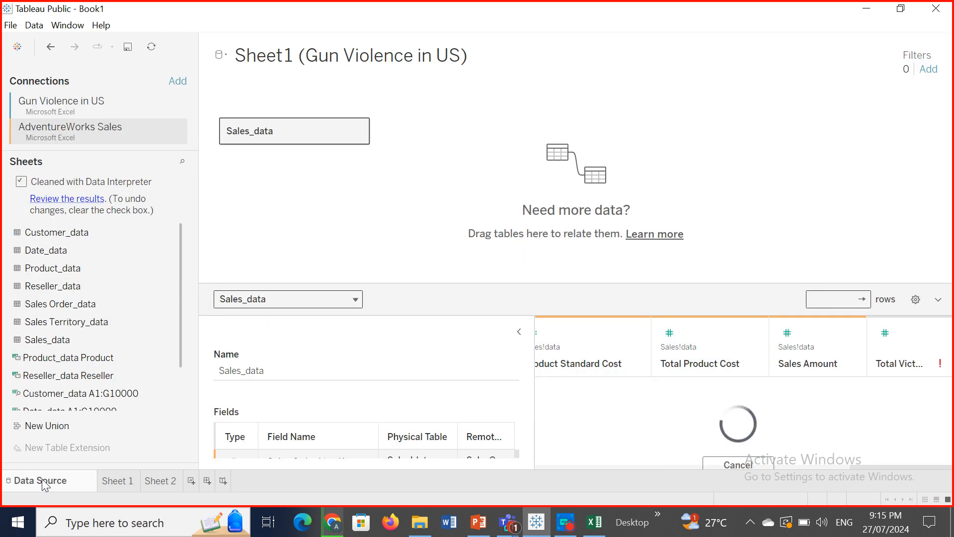
click(224, 57)
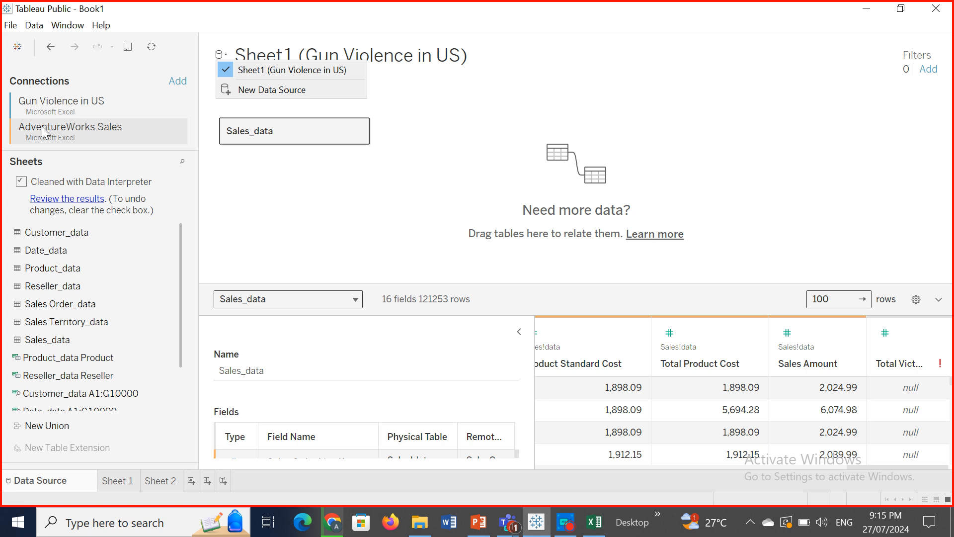
click(90, 130)
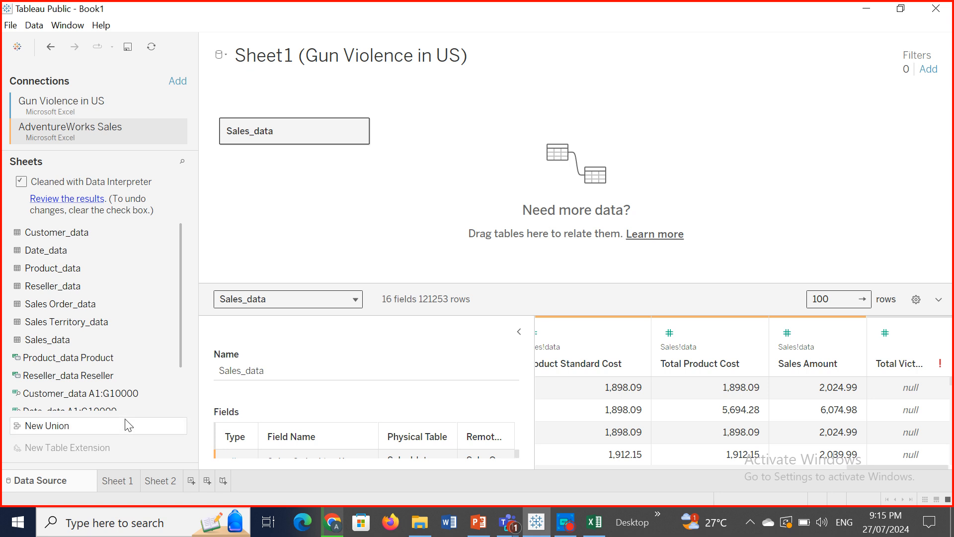
click(111, 481)
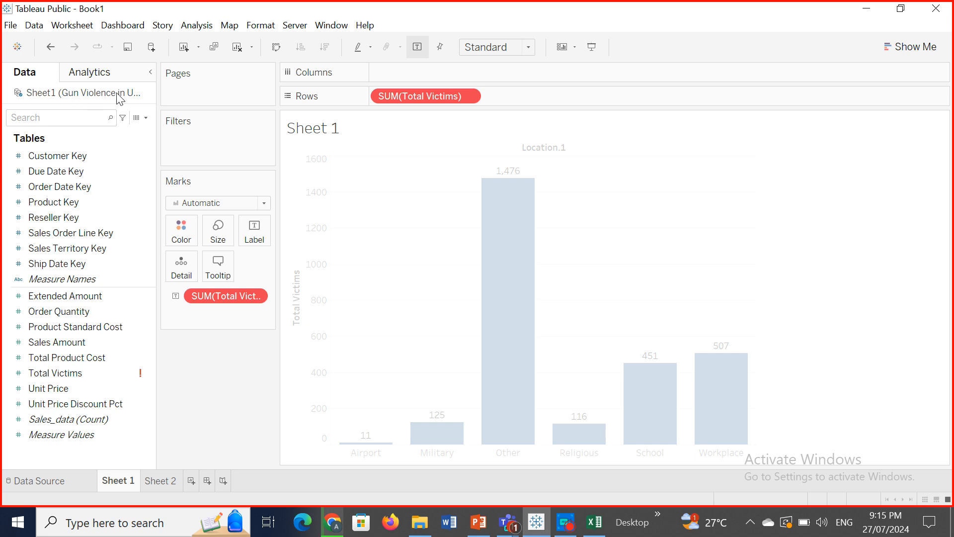
click(160, 481)
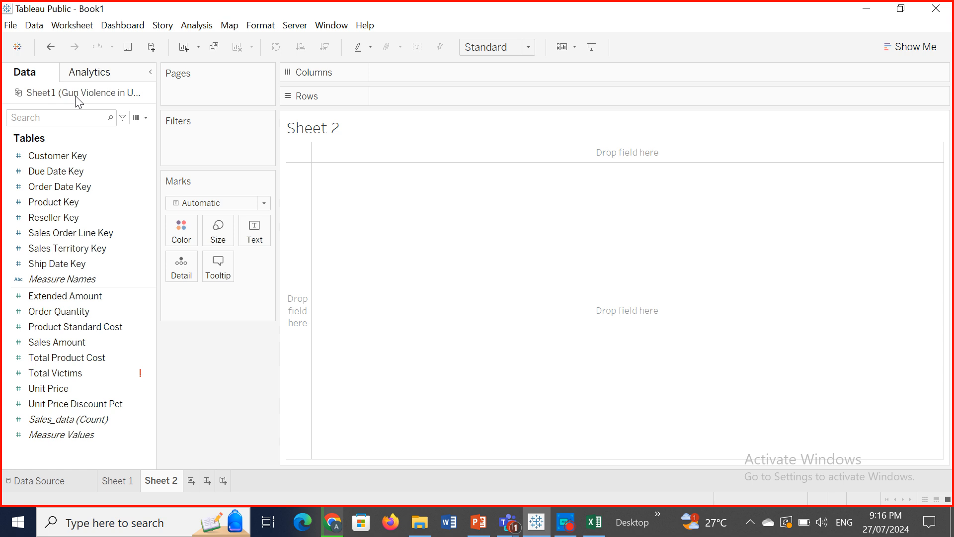
click(36, 481)
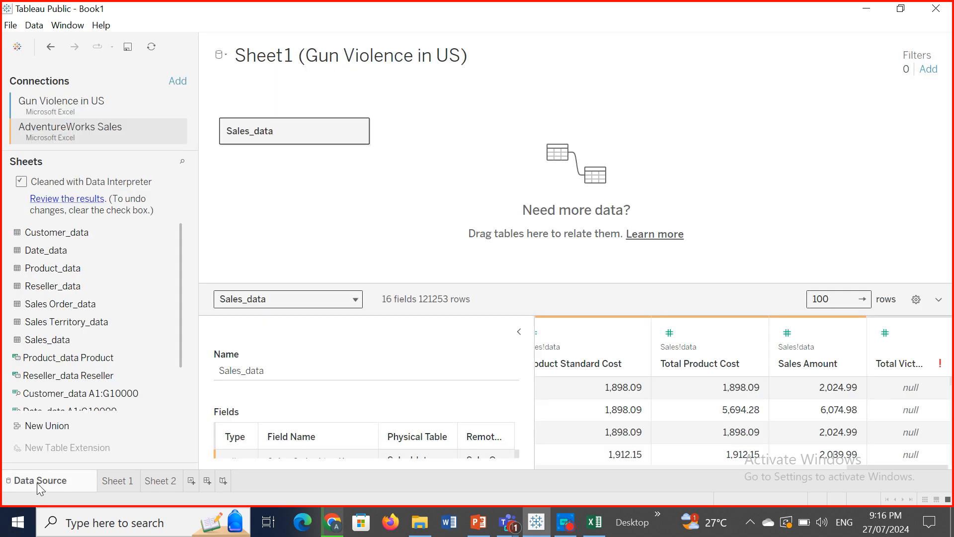
click(221, 55)
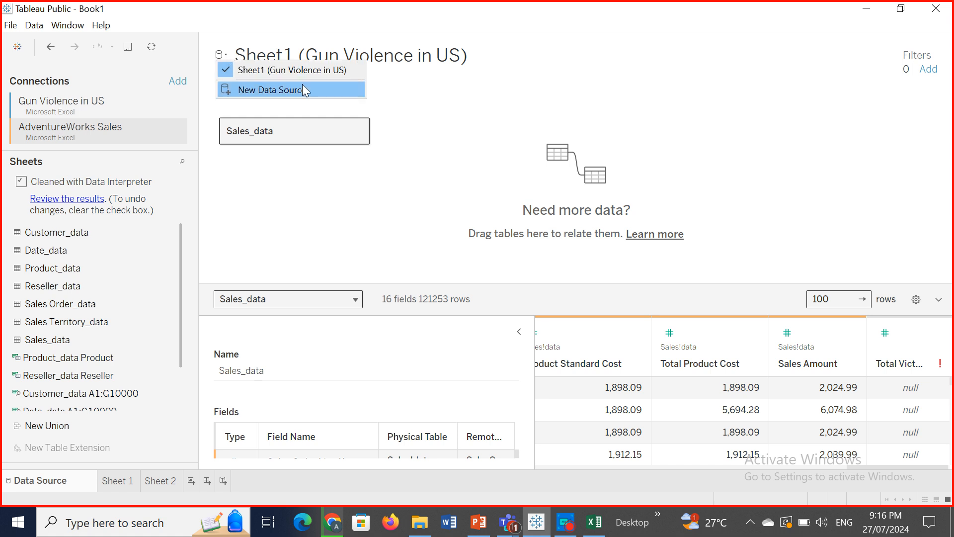
click(268, 90)
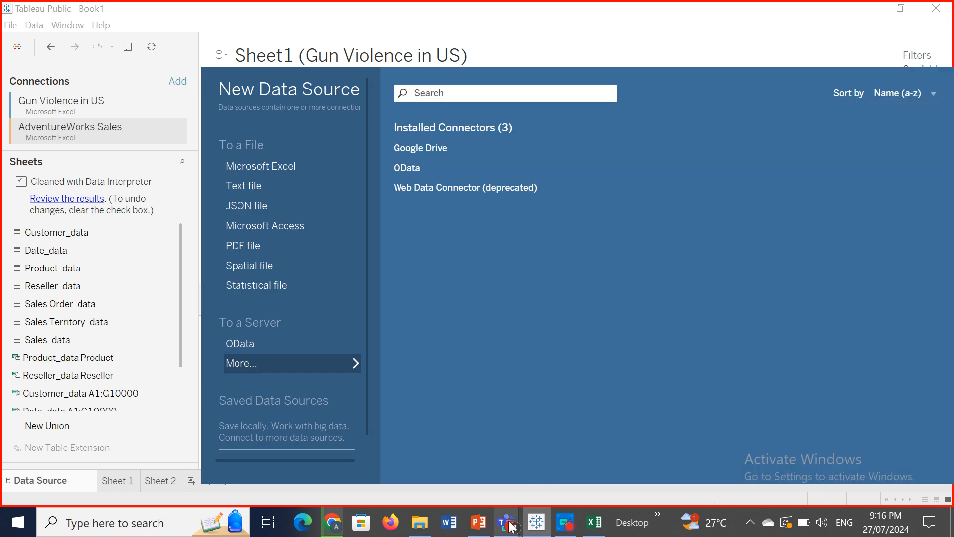
click(509, 522)
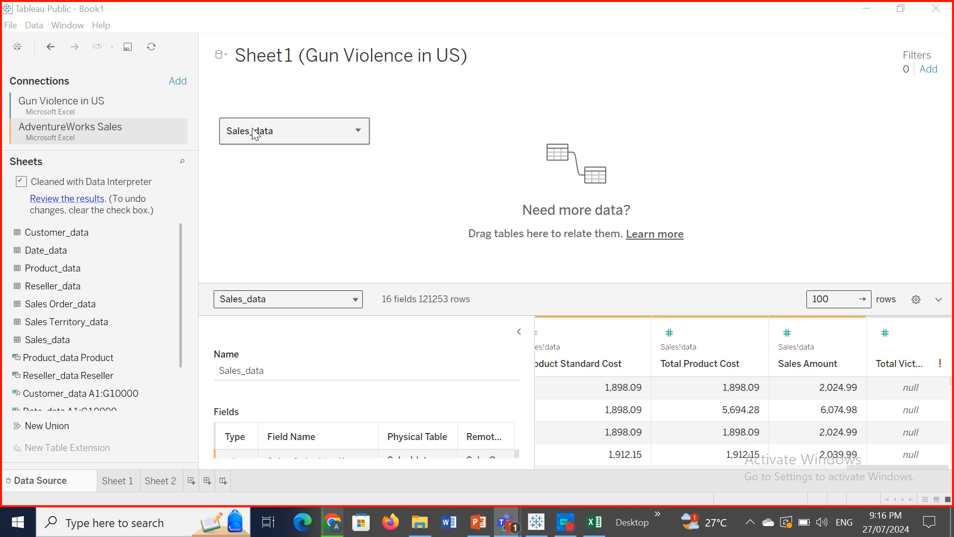
Step: Add the AdventureWorks Sales Excel workbook as a new data source and return to the Sheet1 (Gun Violence in US) data source
click(220, 55)
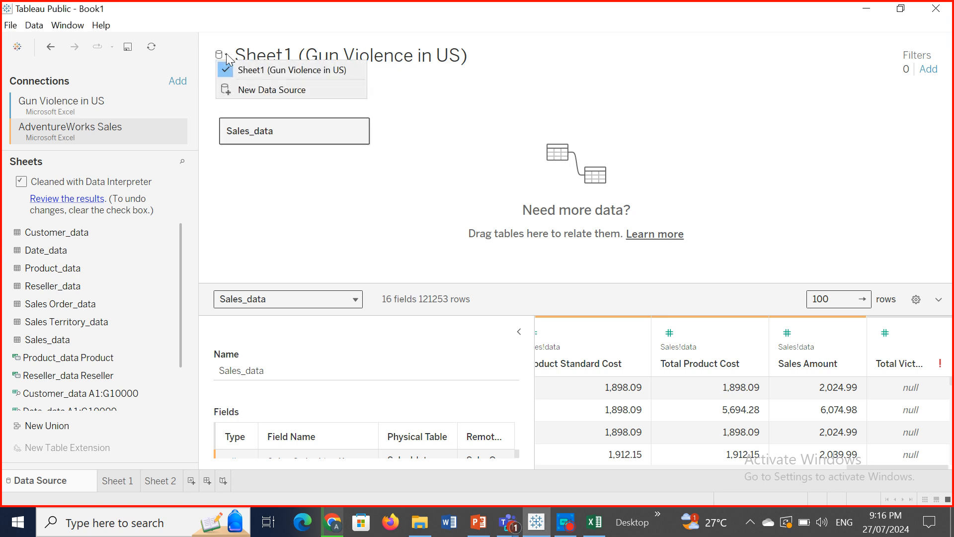
click(254, 91)
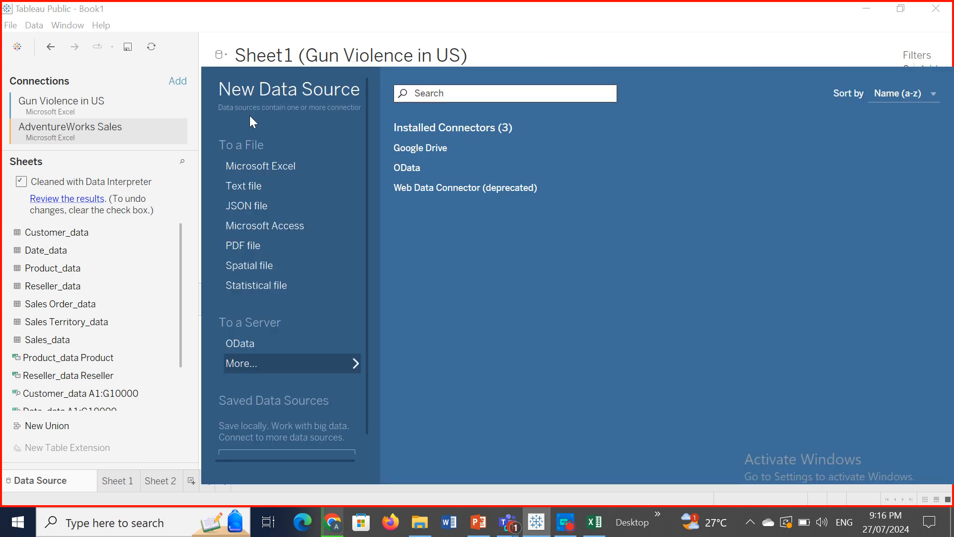
click(260, 168)
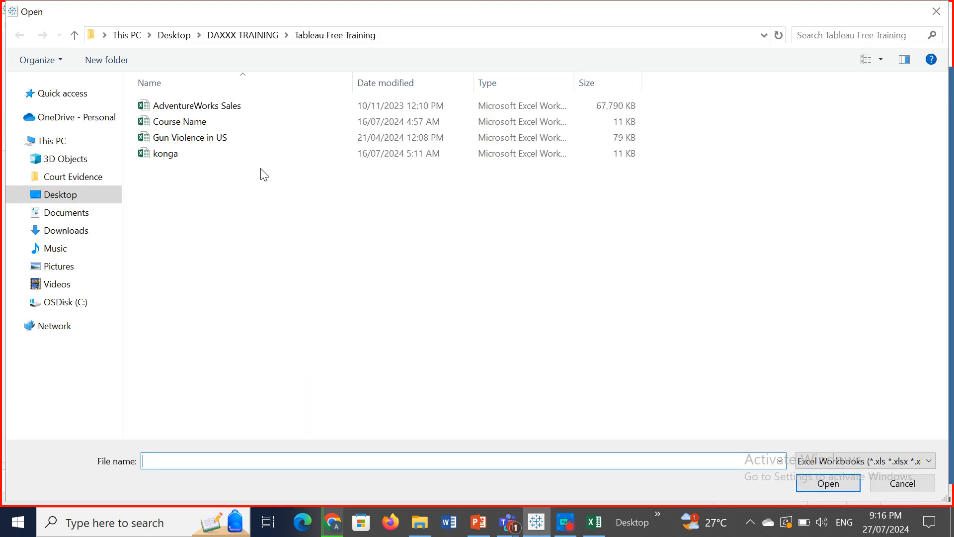
double_click(196, 106)
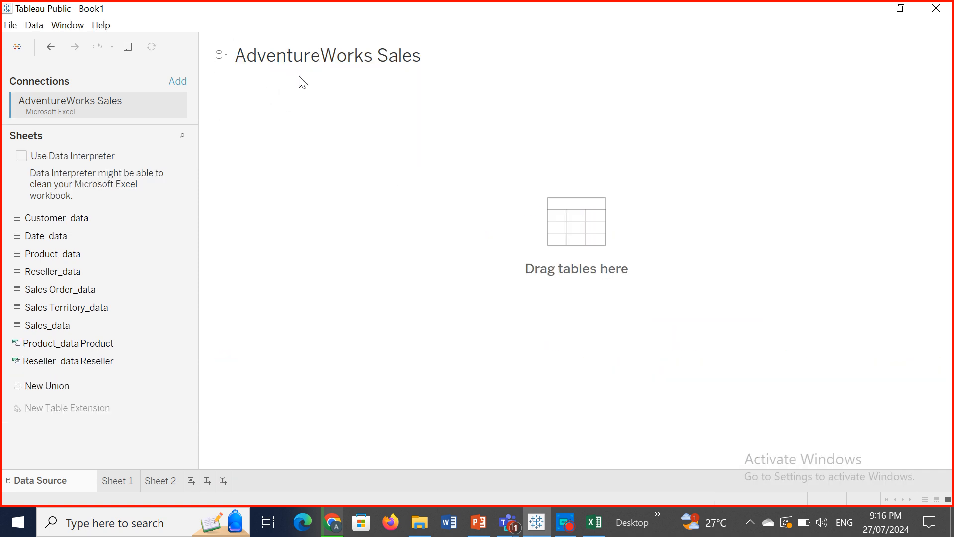
click(224, 56)
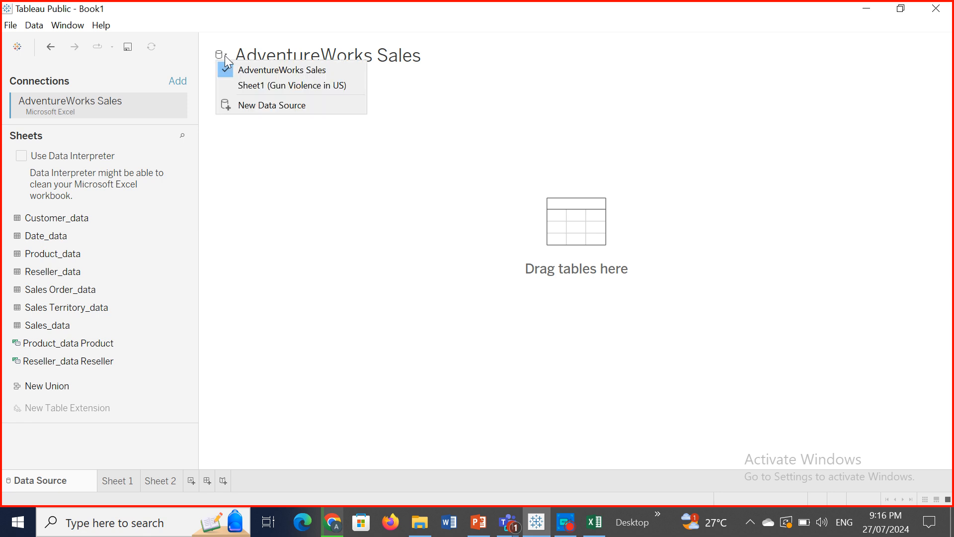
click(248, 80)
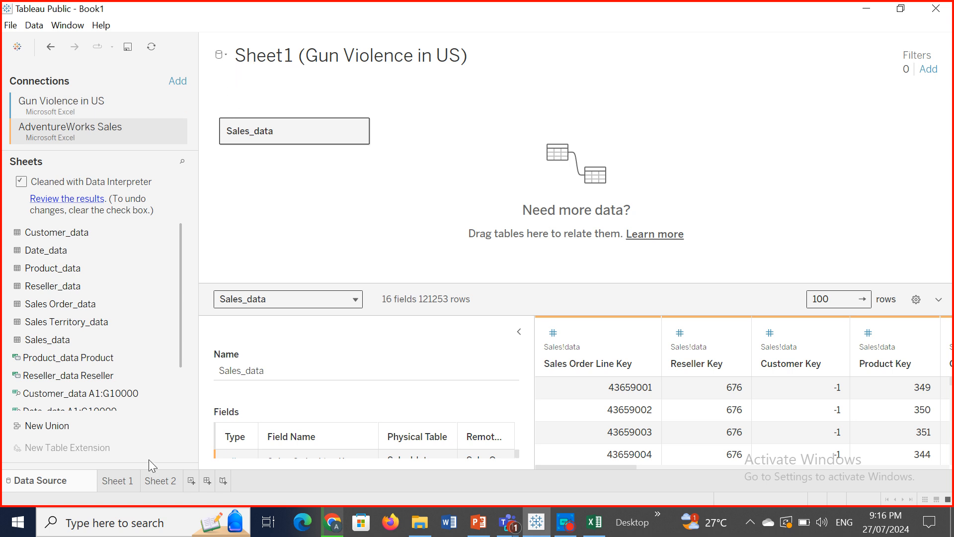
Step: Open Sheet 1 and try to select AdventureWorks Sales as its data source
mouse_move(130, 485)
click(126, 482)
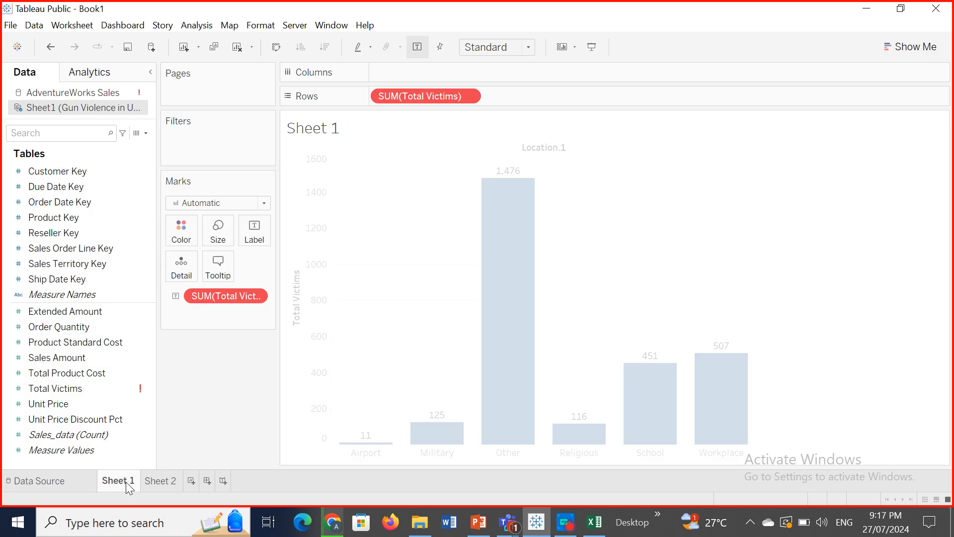
click(91, 93)
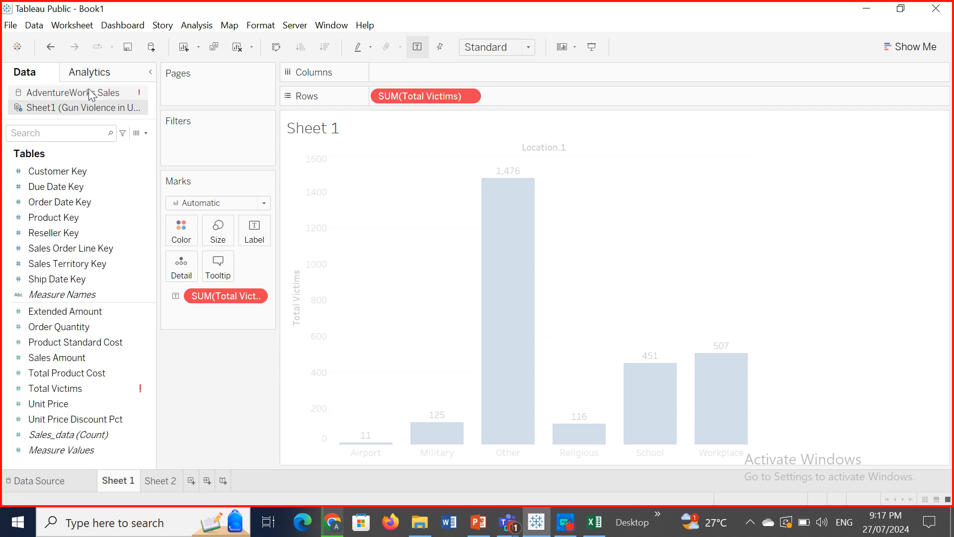
click(88, 90)
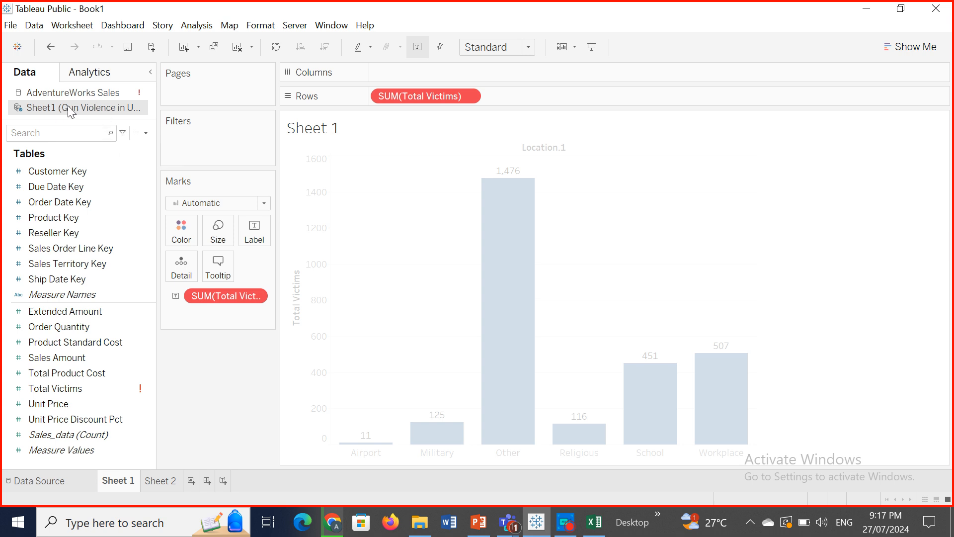
Step: Replace the Sales_data table in the Sheet1 (Gun Violence in US) data source with the Sheet1 table from the Gun Violence in US connection
click(58, 483)
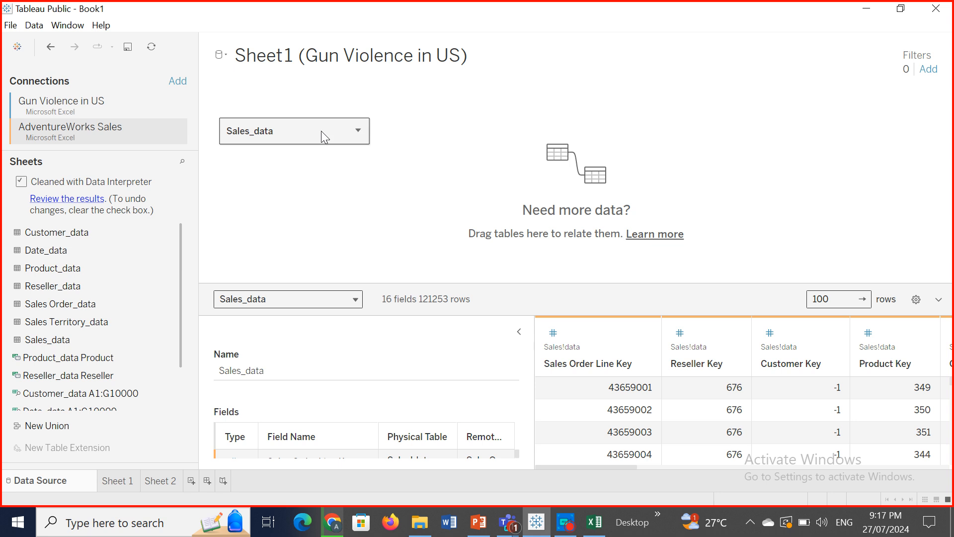
click(88, 106)
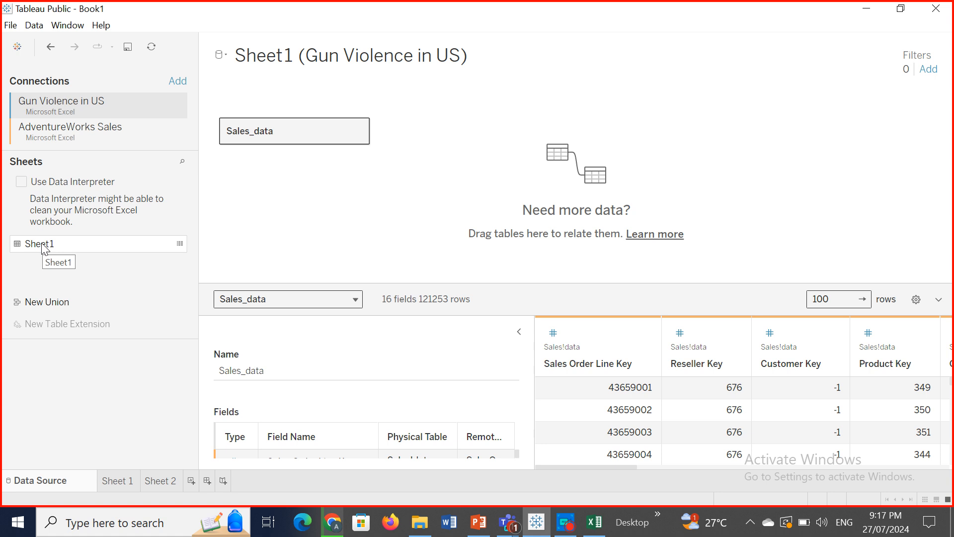
mouse_move(298, 128)
mouse_down()
mouse_move(128, 273)
mouse_move(298, 122)
mouse_move(300, 134)
mouse_up()
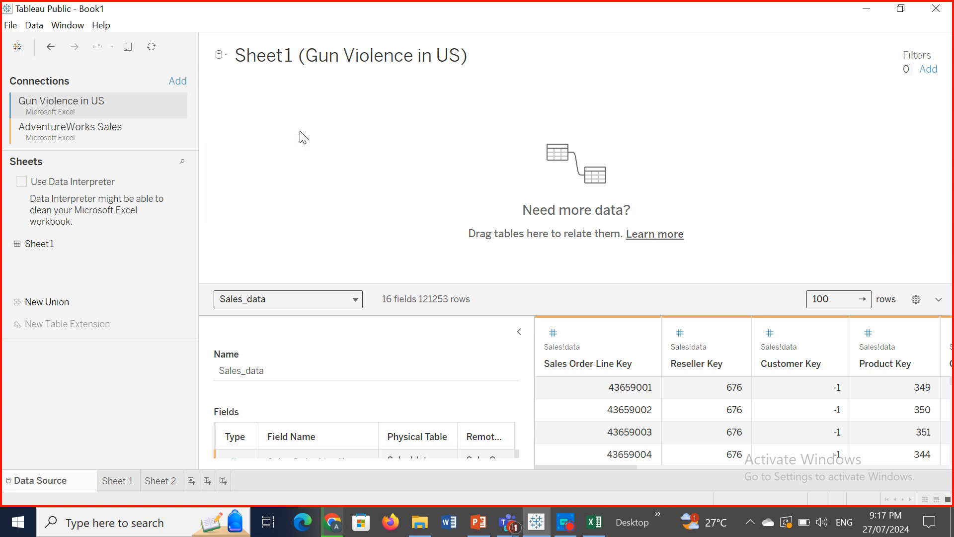
click(75, 130)
drag(263, 131, 78, 315)
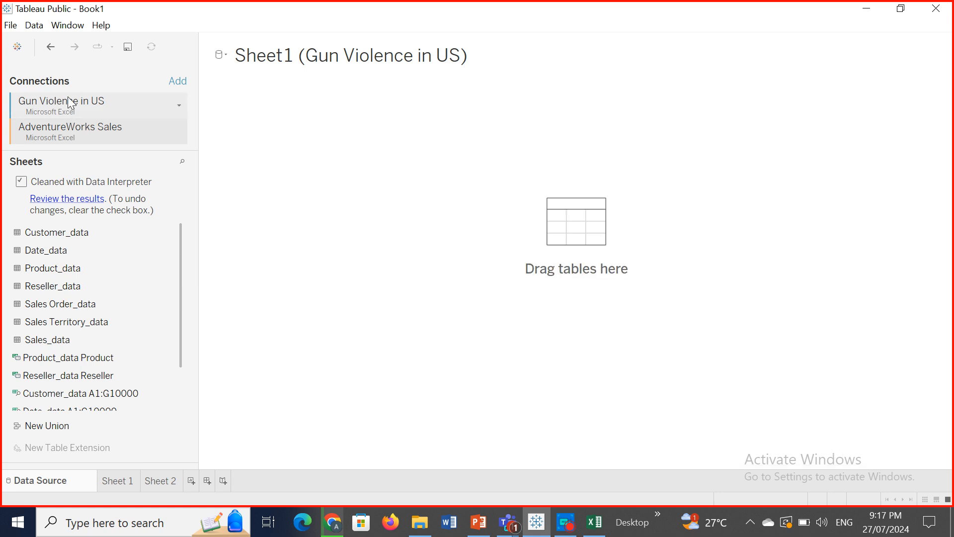
click(69, 102)
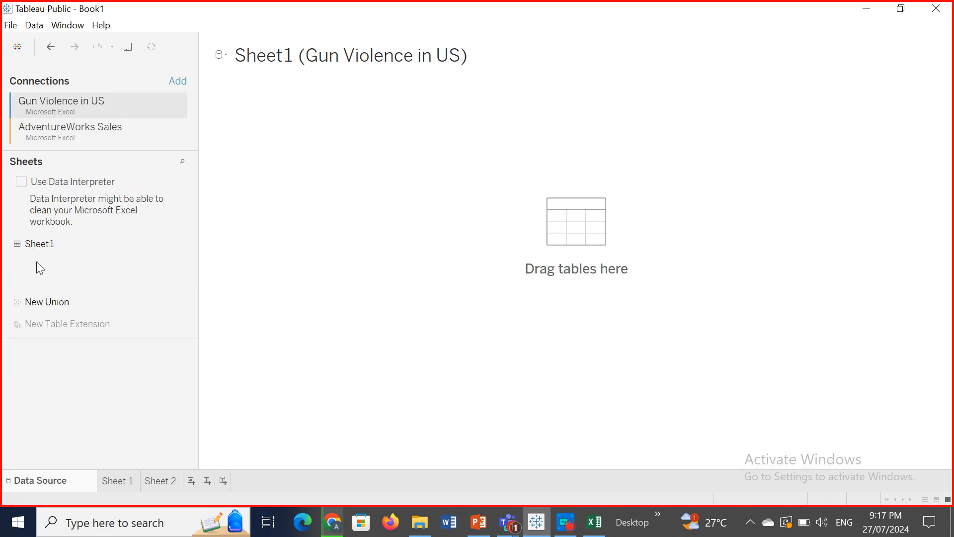
drag(40, 253, 539, 234)
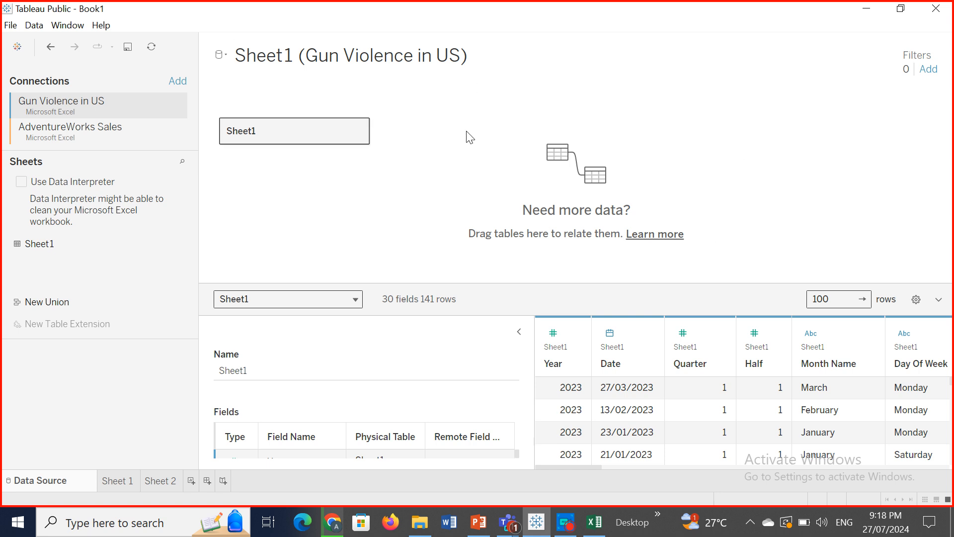
Step: Examine the fields available in Sheet 1 and Sheet 2, and check both data sources' tables on the Data Source page
click(124, 482)
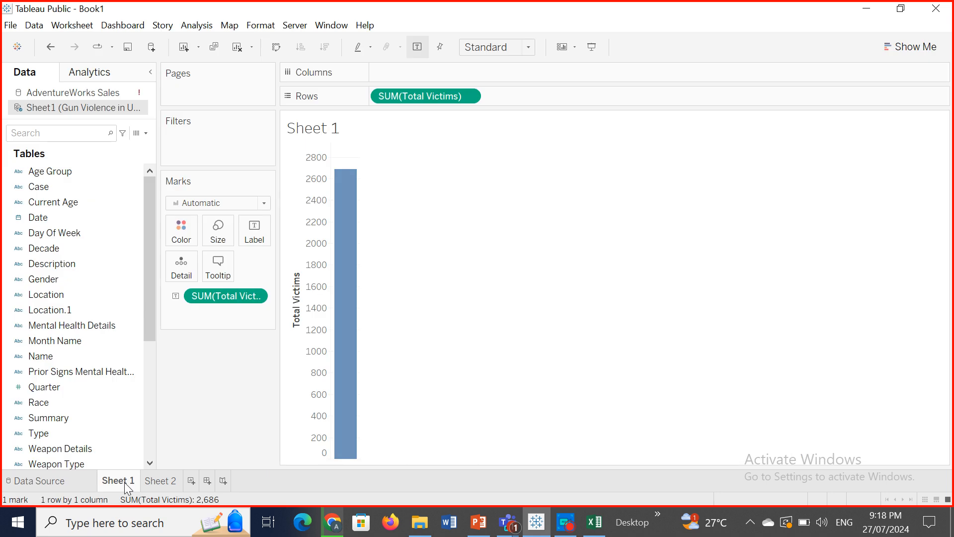
click(161, 479)
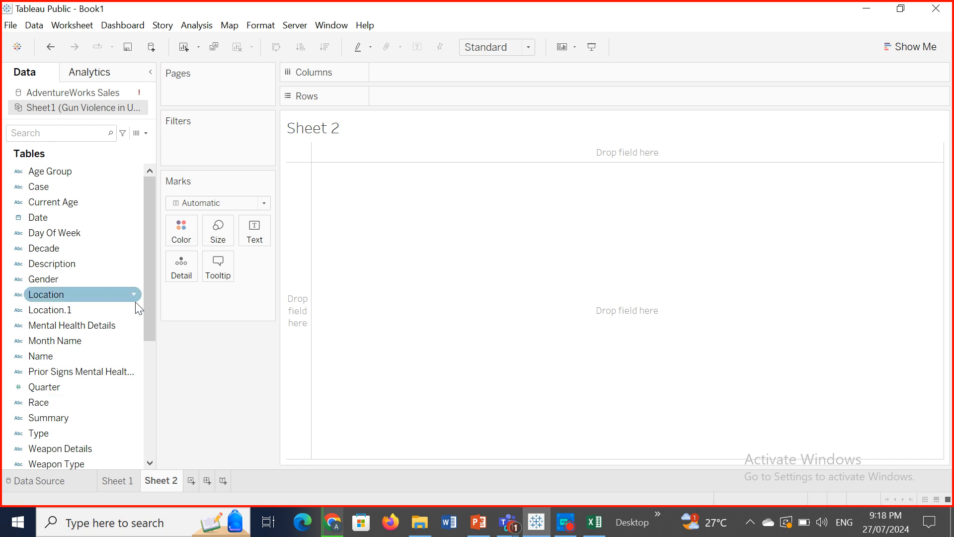
drag(152, 303, 139, 409)
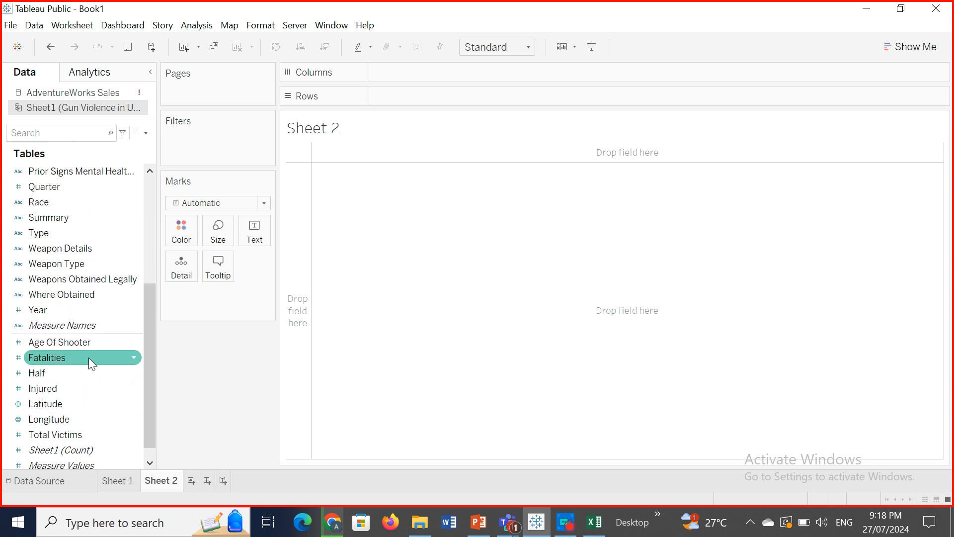
click(83, 91)
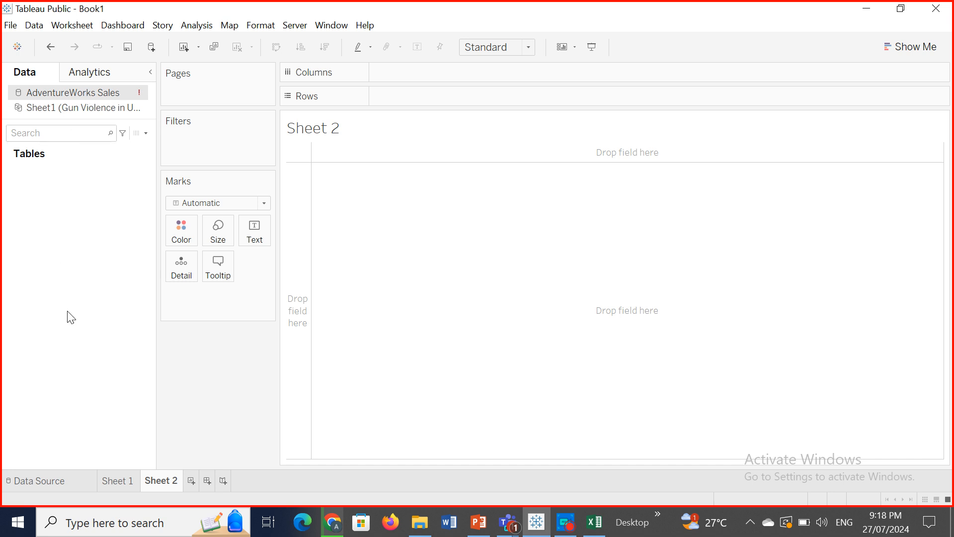
click(47, 482)
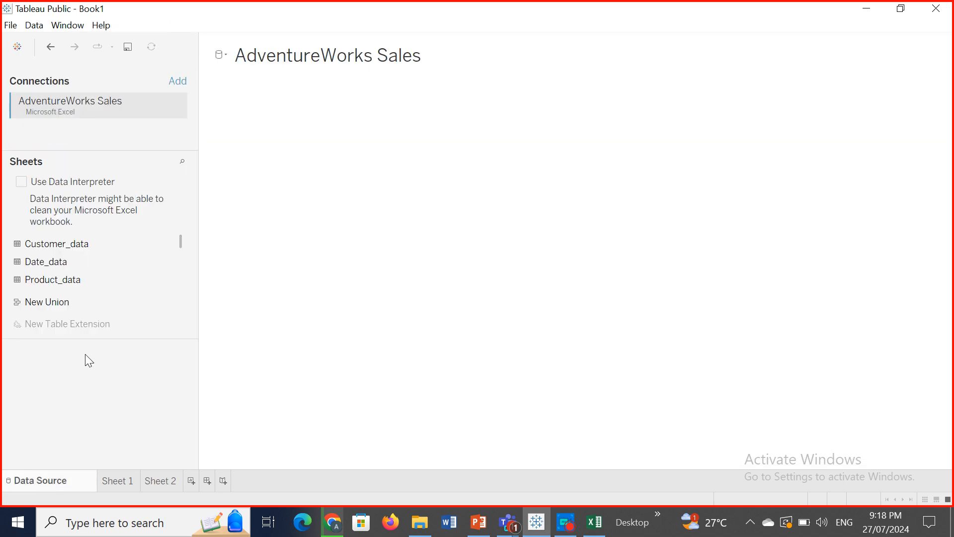
click(223, 55)
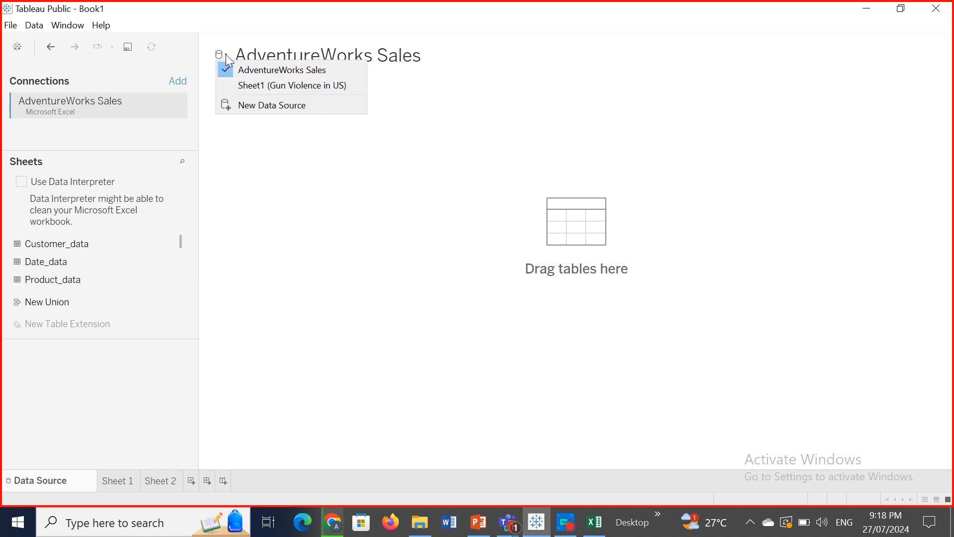
click(248, 85)
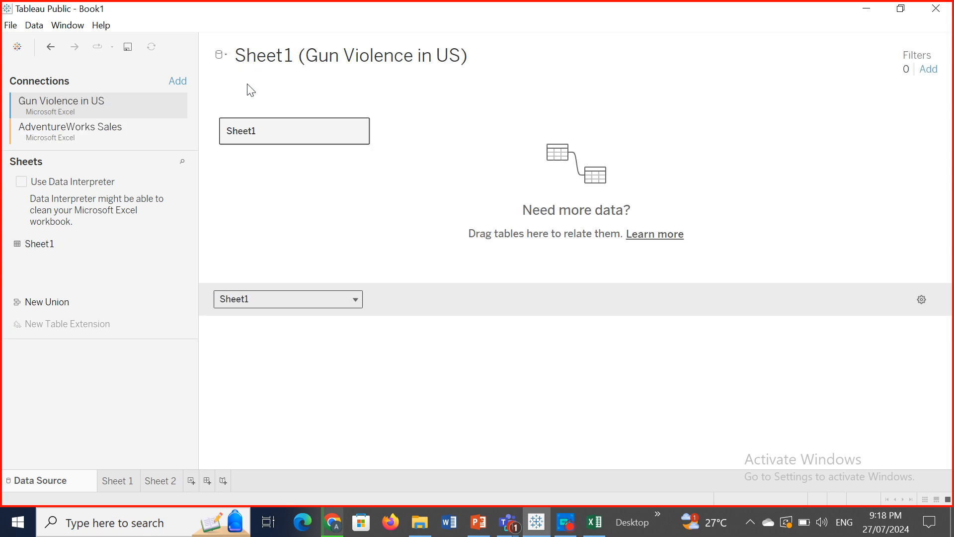
Step: Compare the field lists of AdventureWorks Sales and Sheet1 (Gun Violence in US) in Sheet 2
click(157, 483)
mouse_move(128, 481)
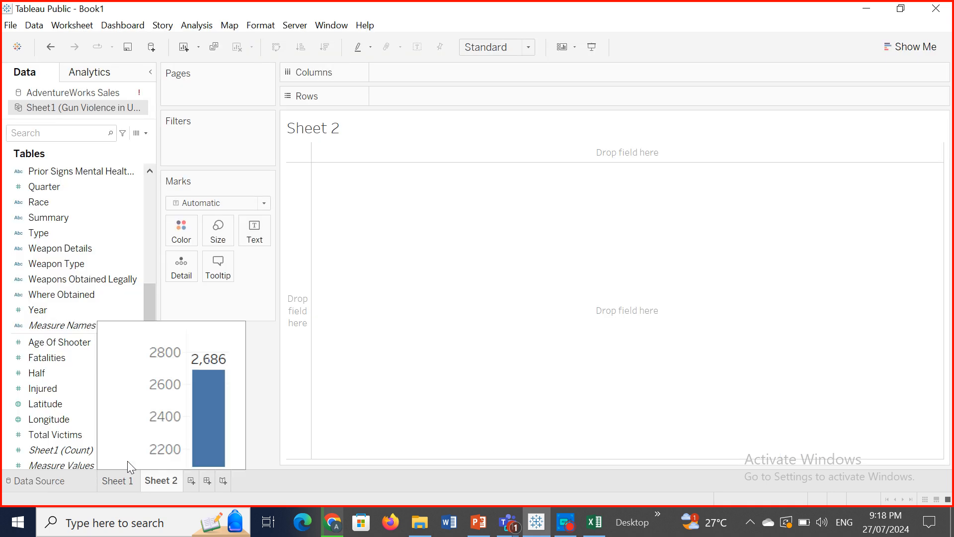
click(84, 93)
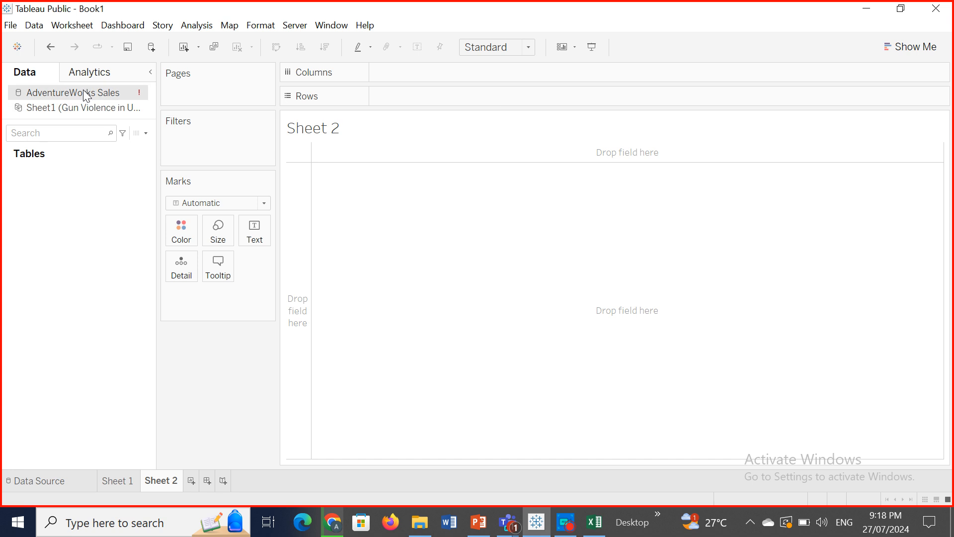
click(85, 107)
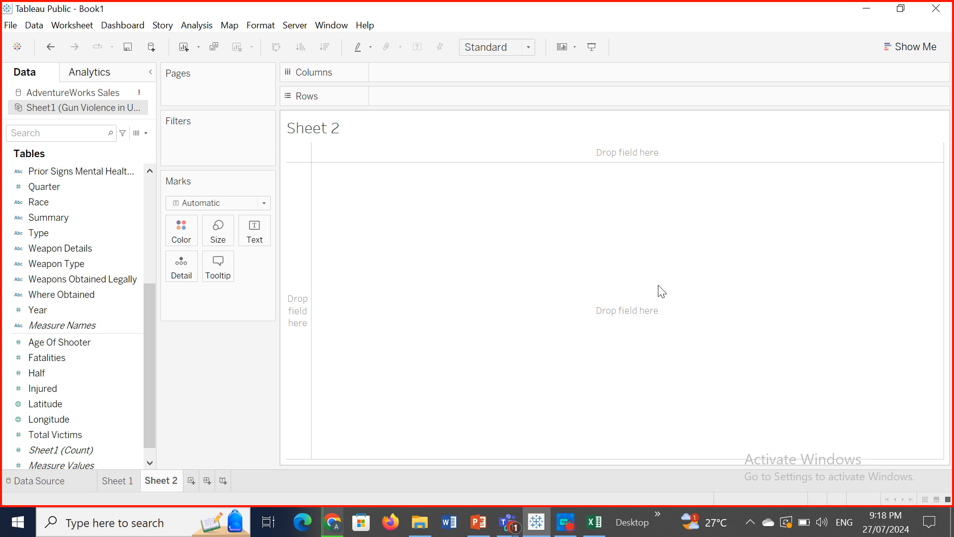
click(61, 92)
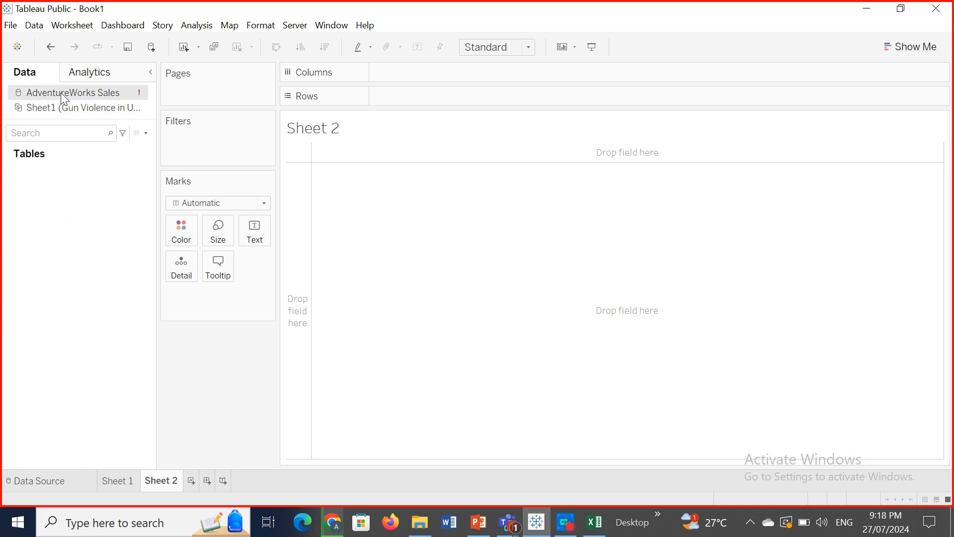
click(61, 108)
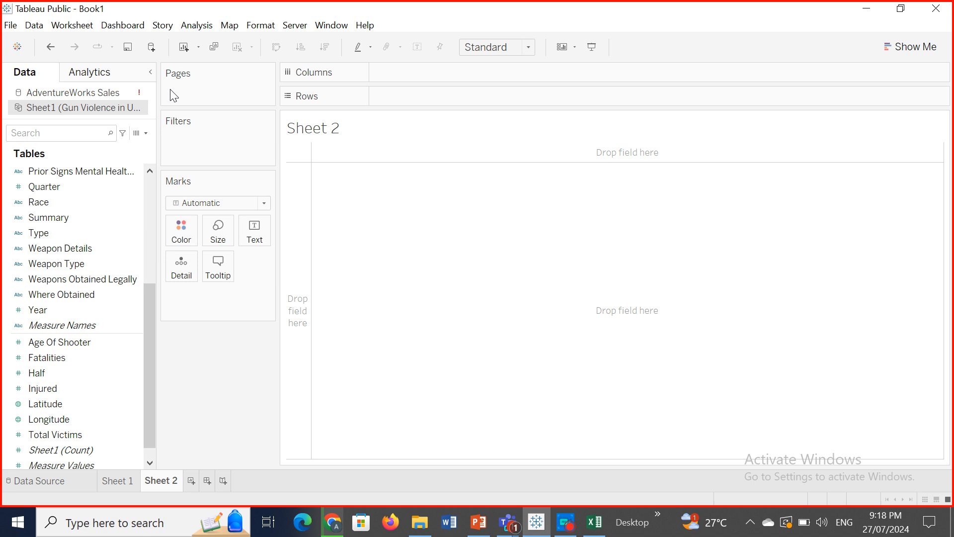
click(124, 409)
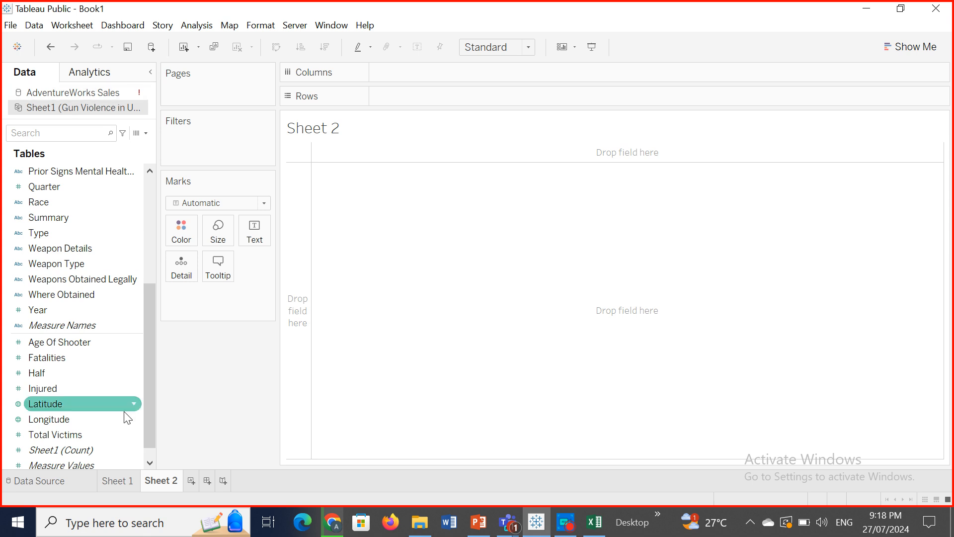
Step: Add the Sales_data table to the AdventureWorks Sales data source and select that source in Sheet 1
click(61, 476)
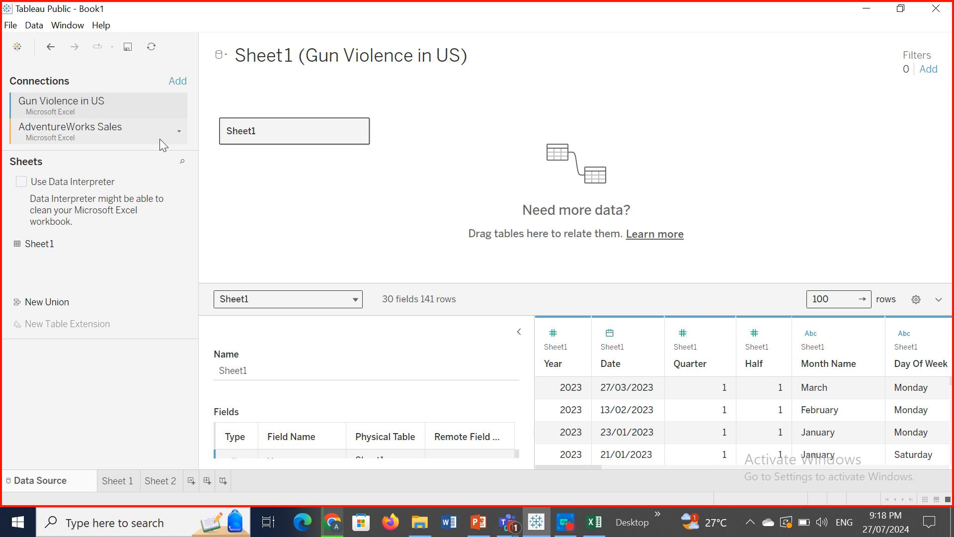
click(96, 130)
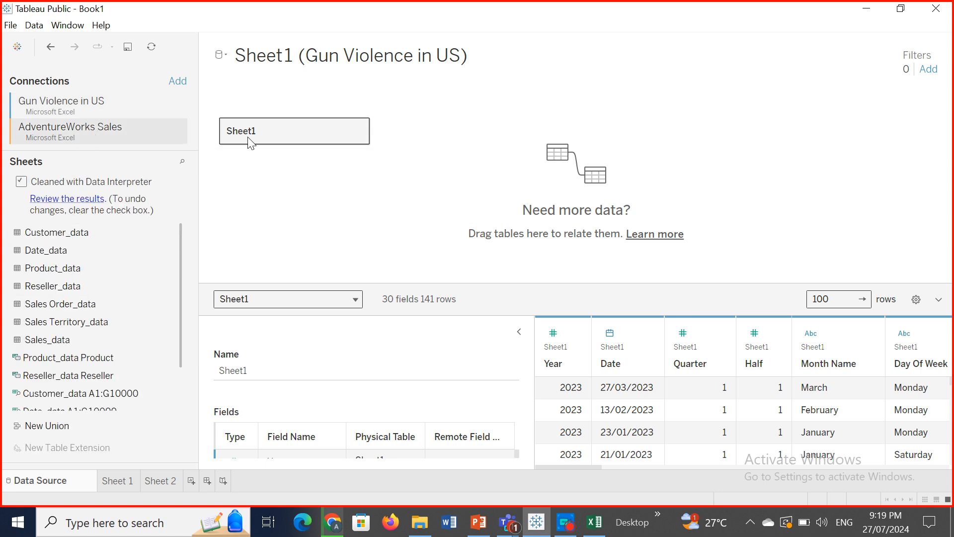
click(220, 54)
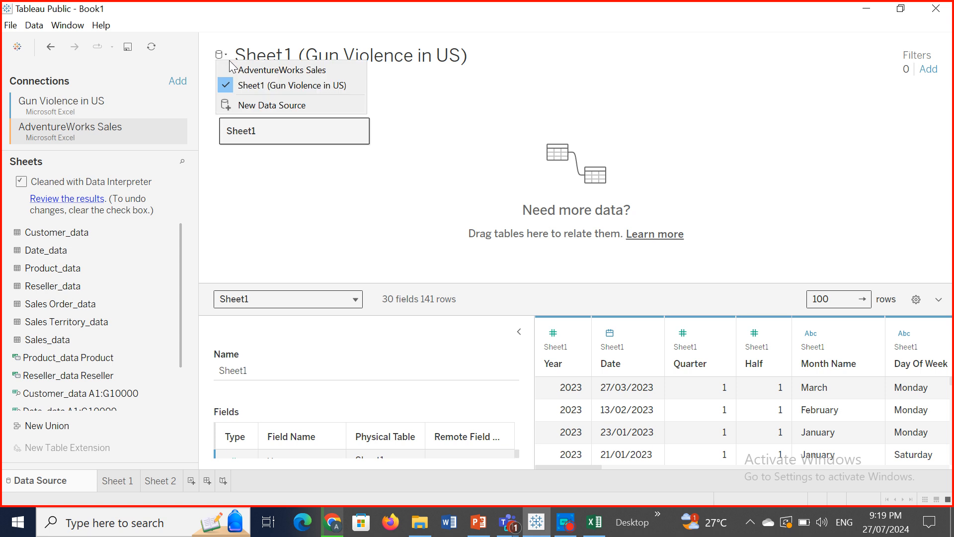
click(246, 74)
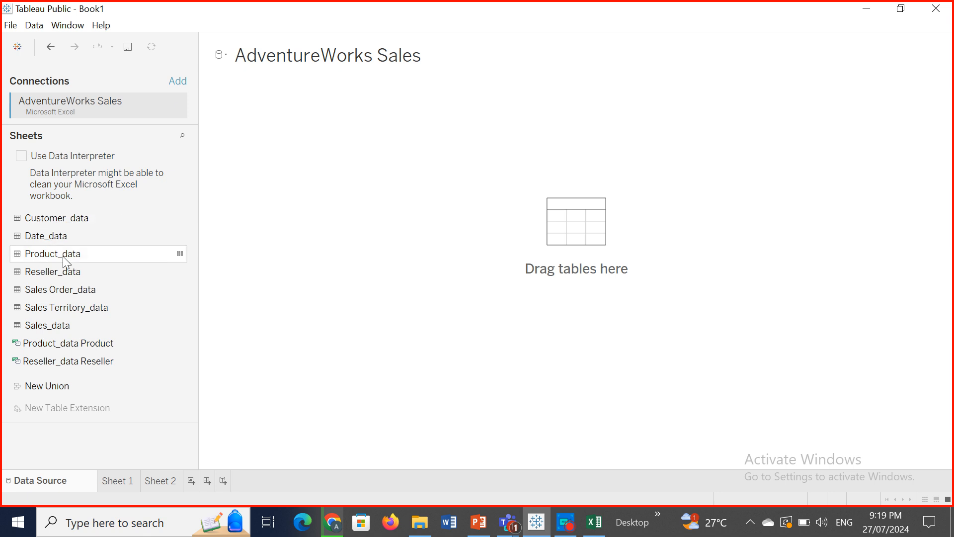
drag(77, 326, 501, 226)
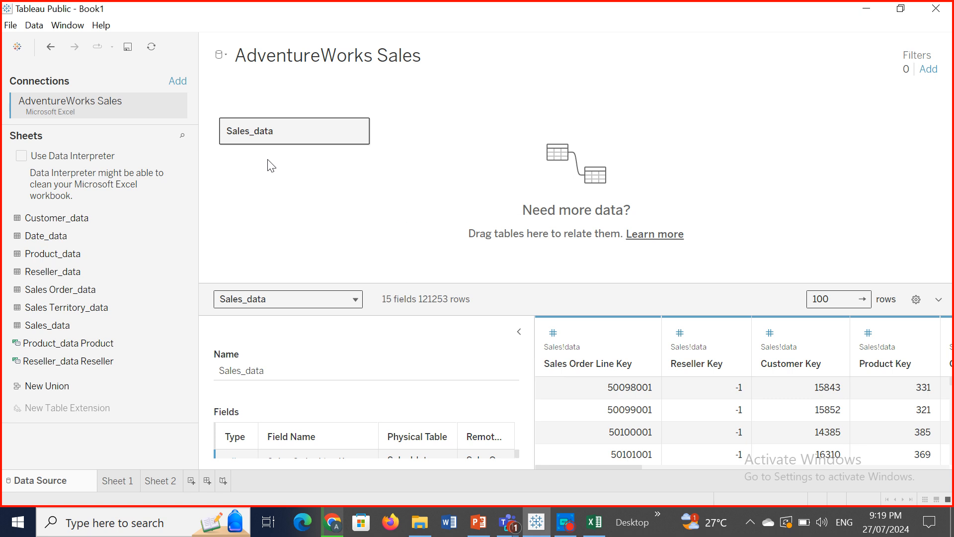
click(116, 481)
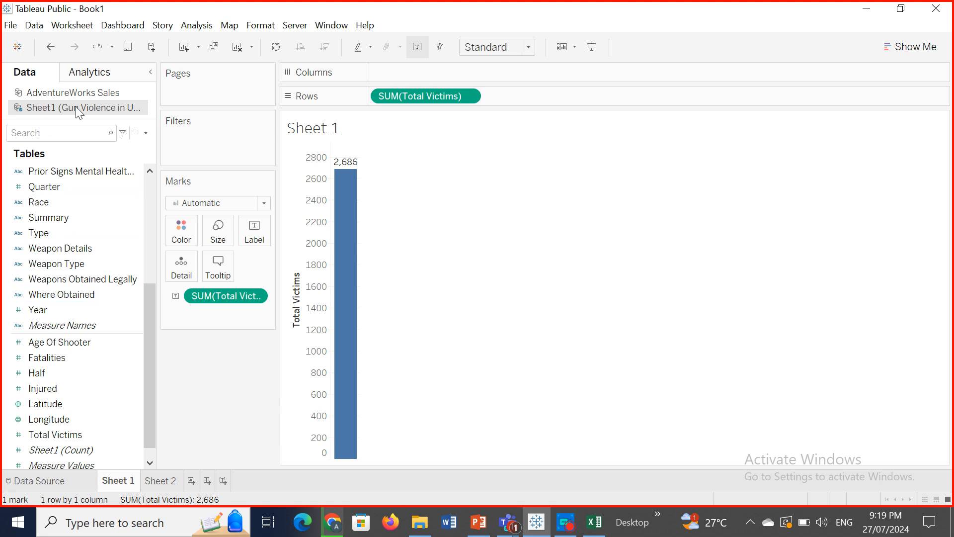
click(76, 93)
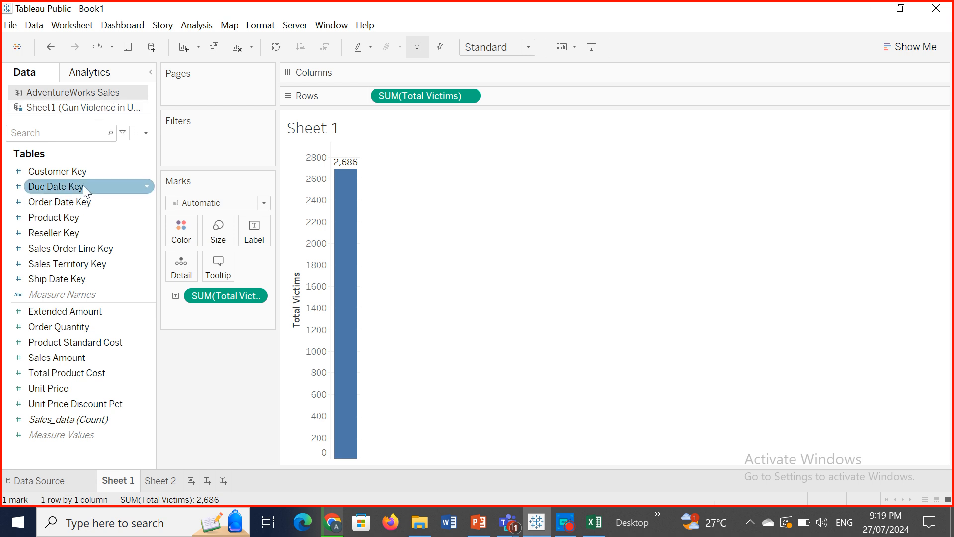
Step: Relate the Product_data table to Sales_data in the AdventureWorks Sales data source and make the data preview update automatically
click(26, 479)
drag(59, 325, 272, 146)
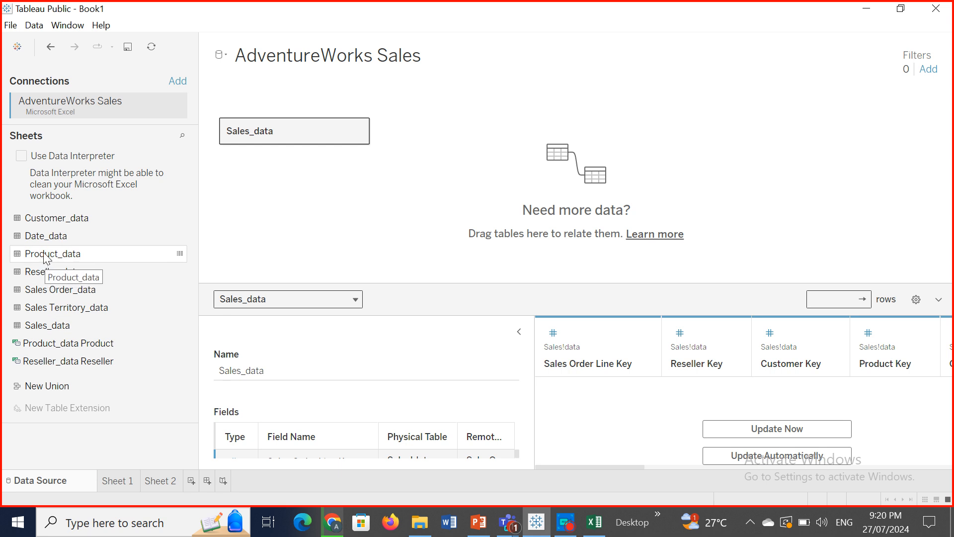
drag(48, 256, 437, 138)
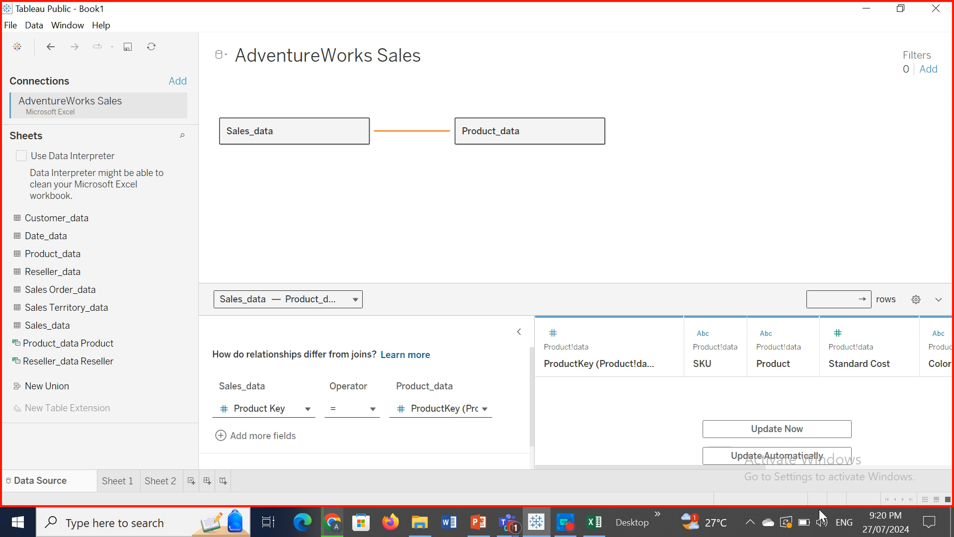
click(786, 452)
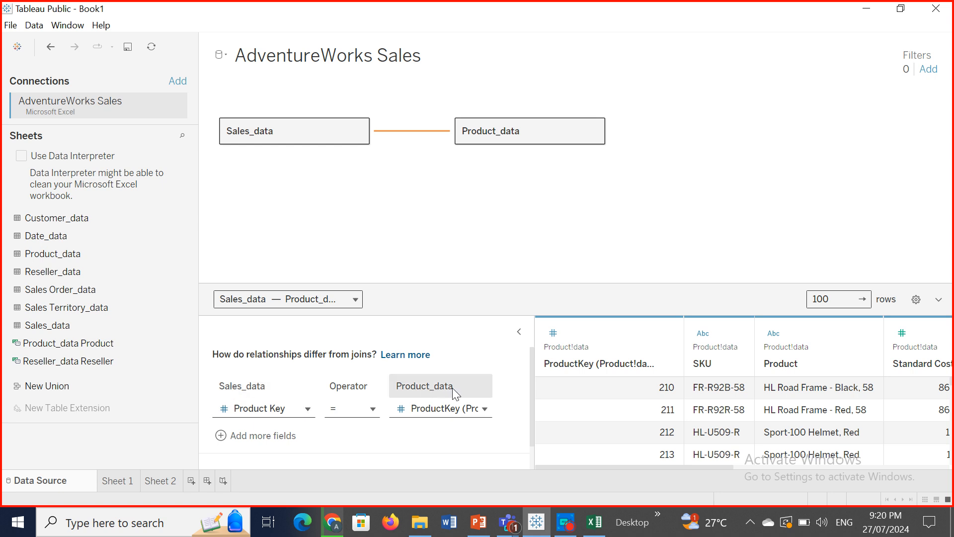
Step: Examine the key field choices and operator options of the relationship between Sales_data and Product_data
click(307, 410)
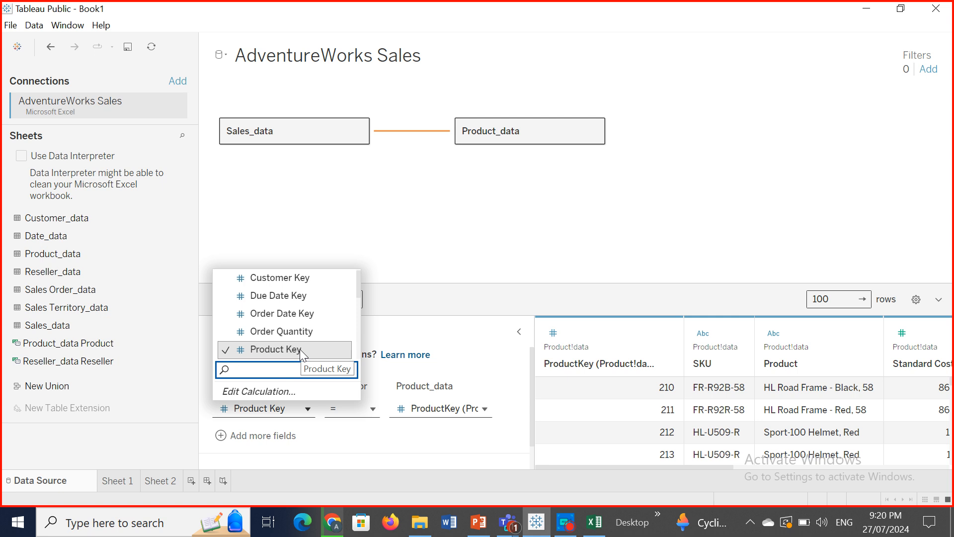
click(421, 264)
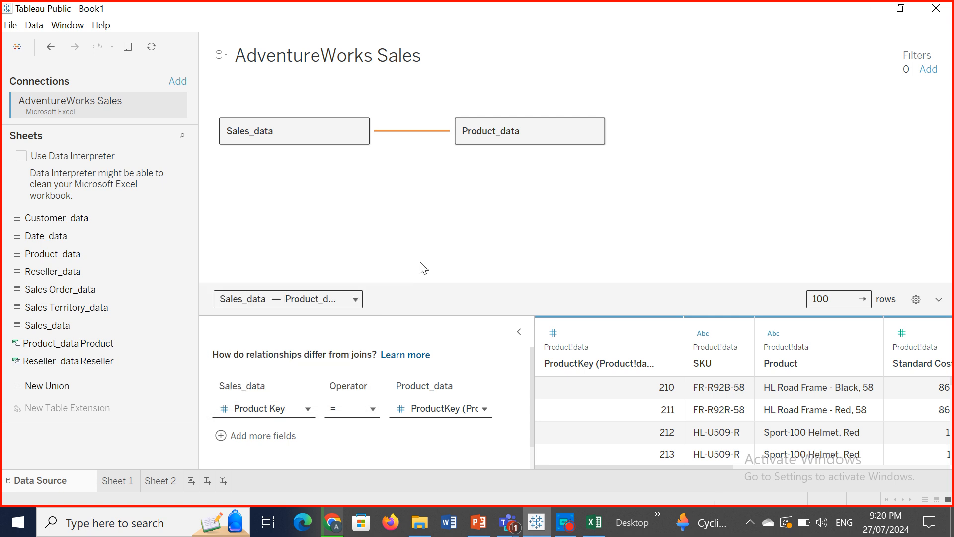
click(484, 409)
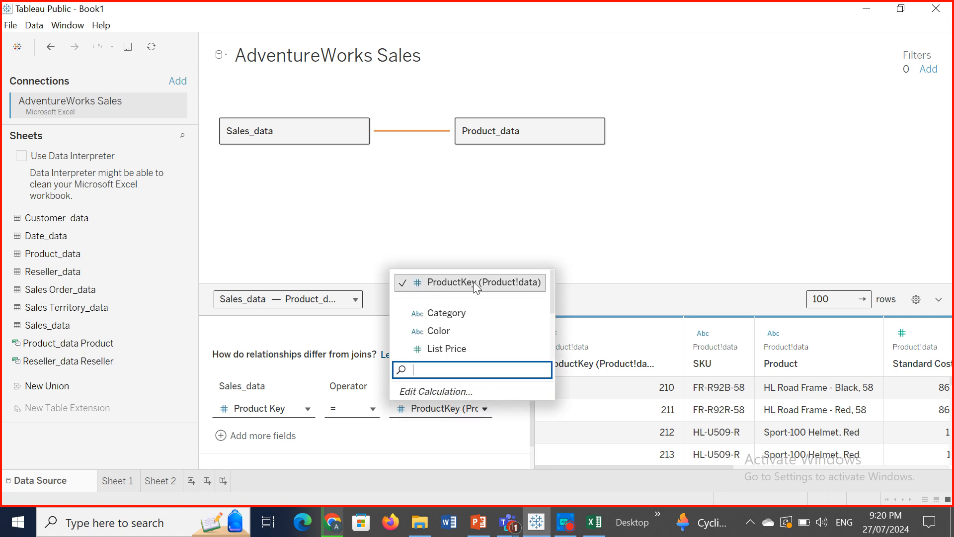
click(452, 233)
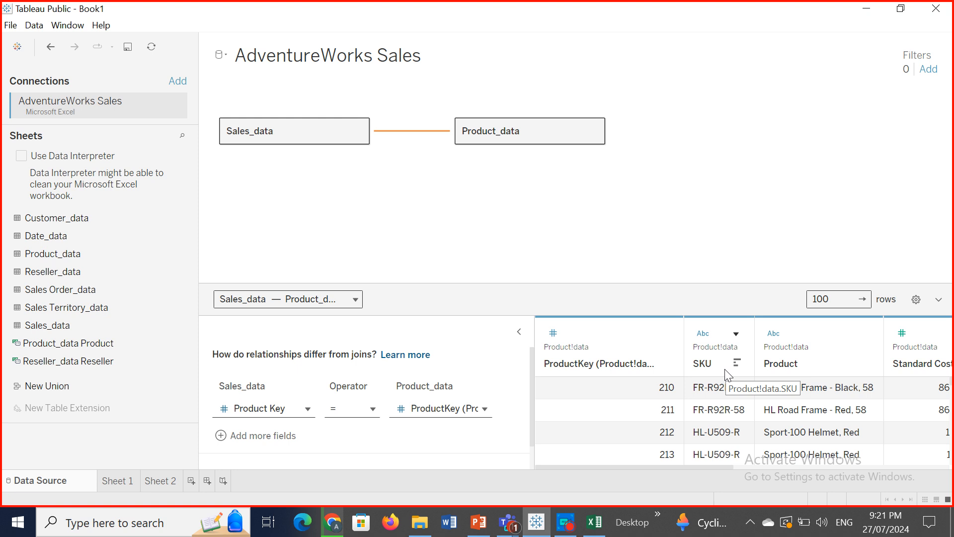
click(372, 408)
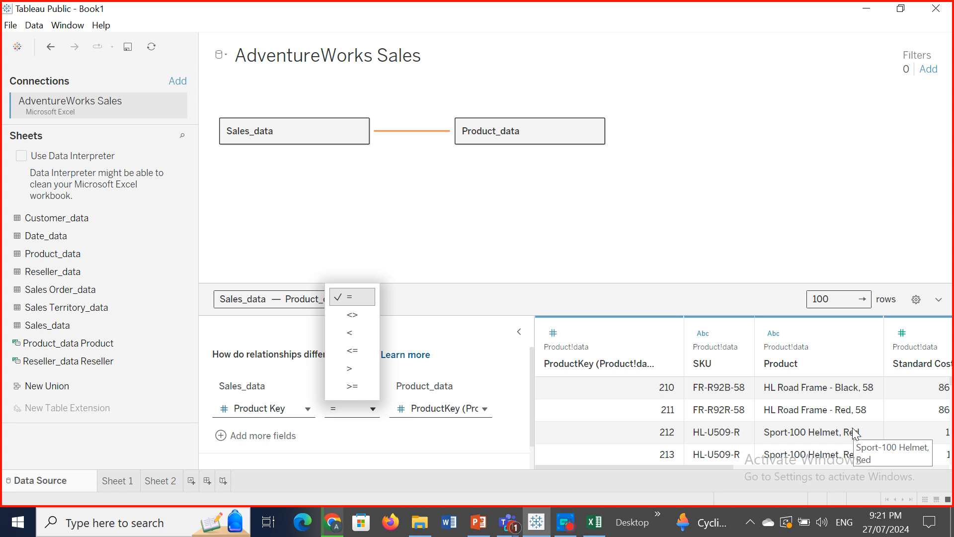
click(462, 219)
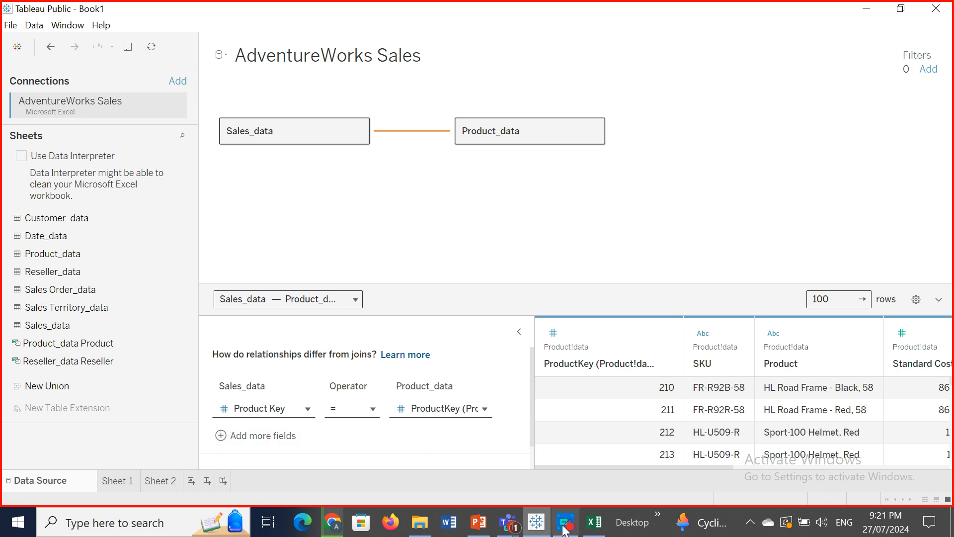
click(512, 527)
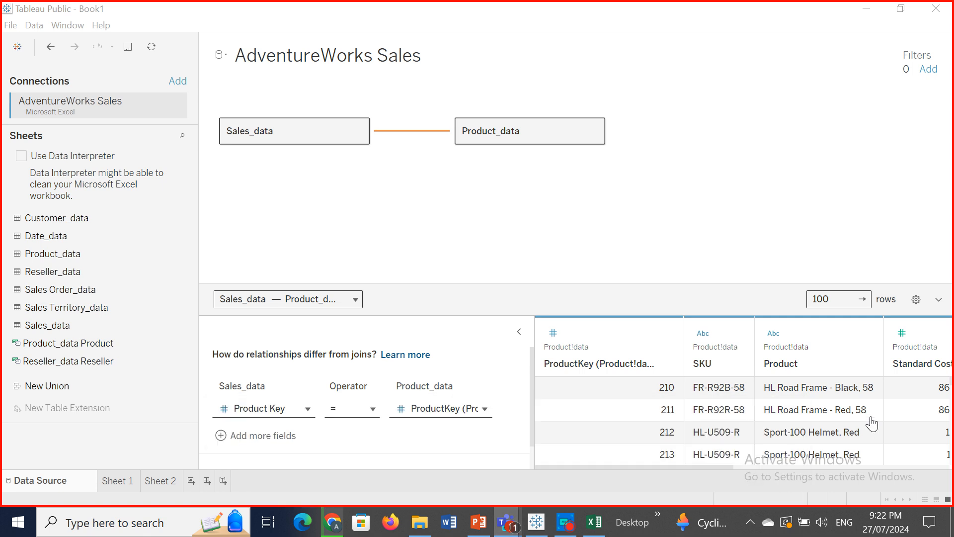
click(458, 207)
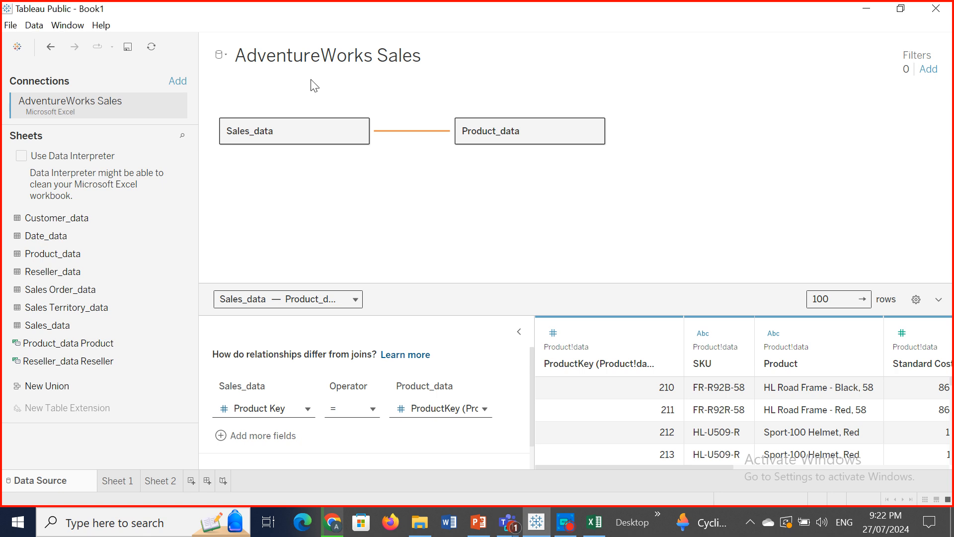
Step: Compare the field lists of AdventureWorks Sales and Sheet1 (Gun Violence in US) in Sheet 1
click(119, 481)
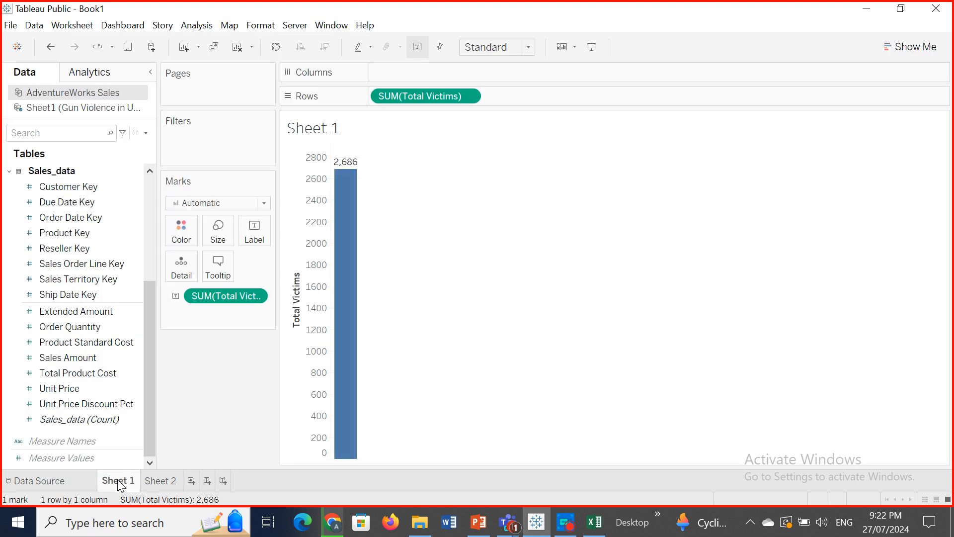
drag(149, 335, 152, 179)
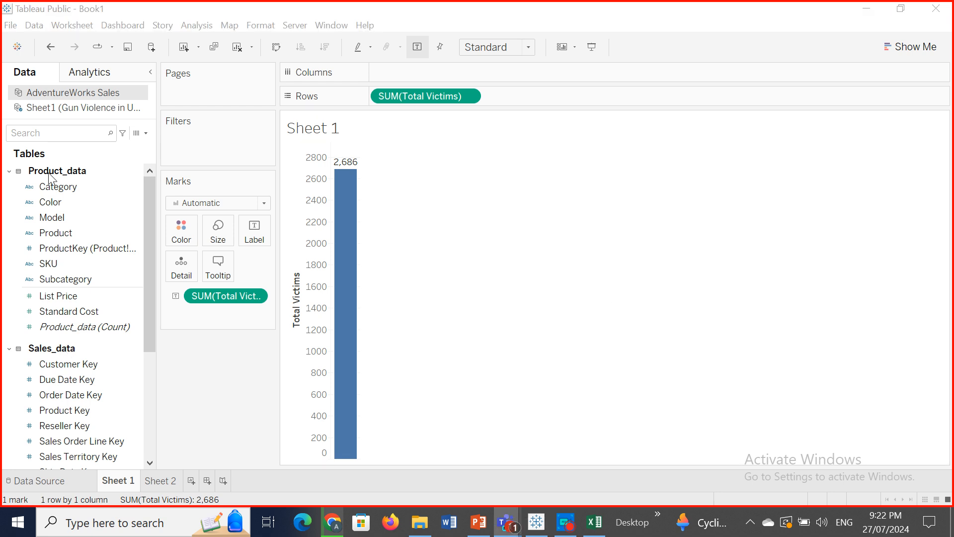
click(54, 395)
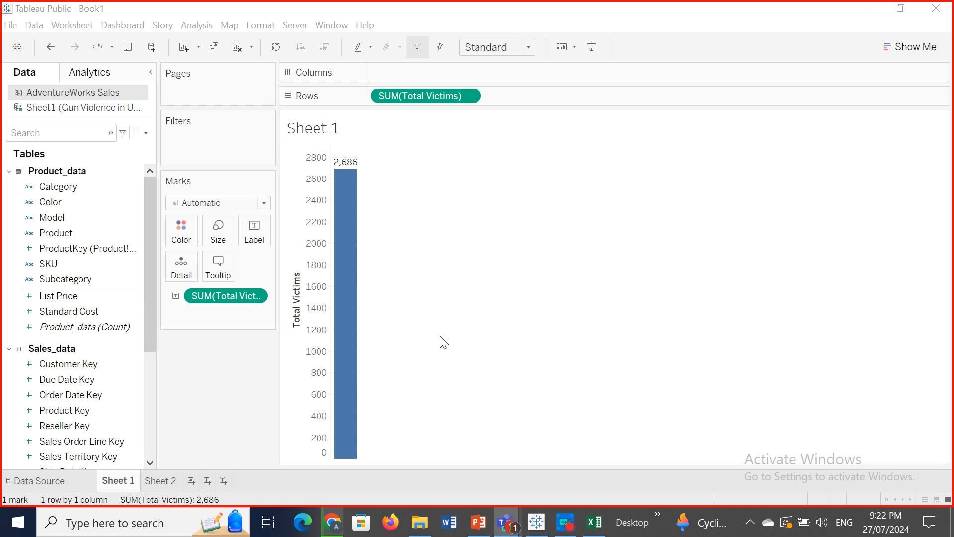
click(70, 112)
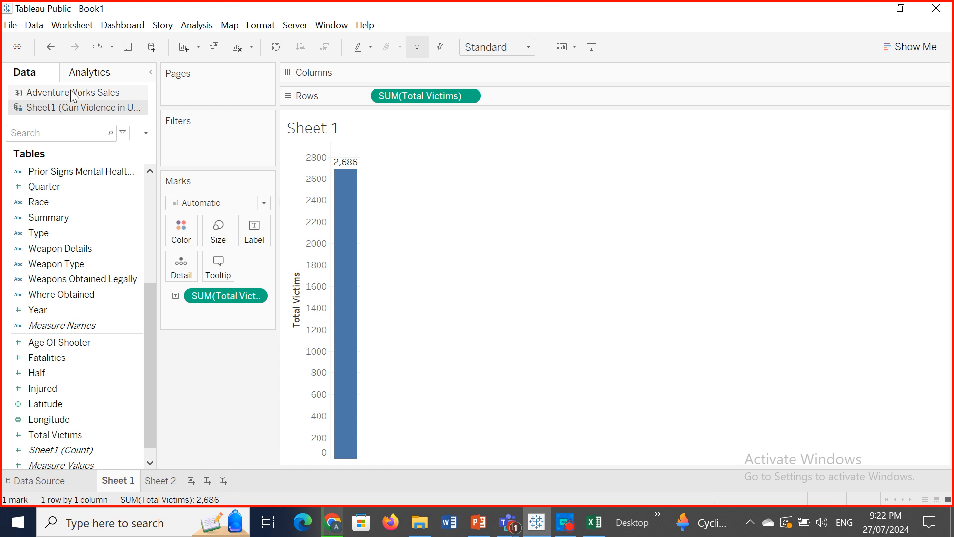
click(70, 93)
click(72, 109)
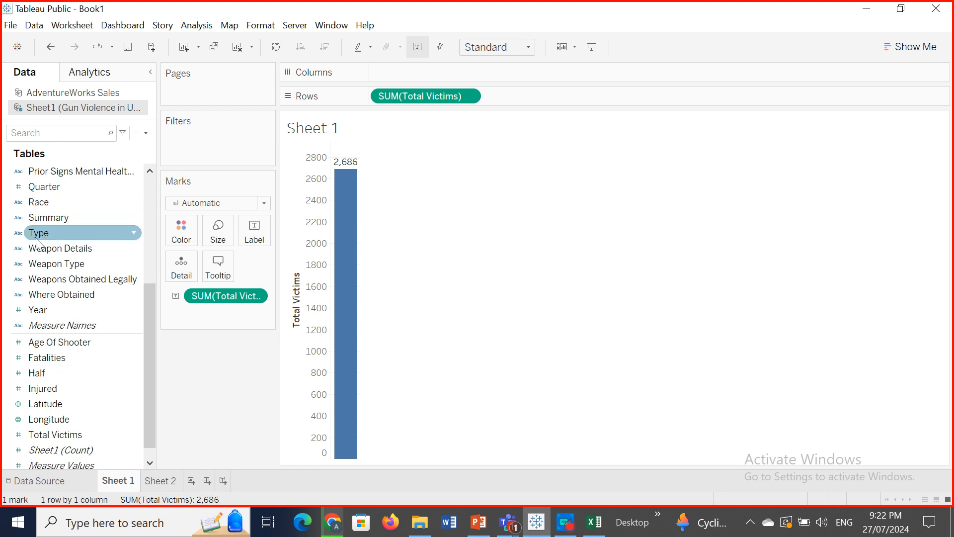
Step: Take the Total Victims measure off Rows in Sheet 1 and put it back
drag(413, 93, 94, 303)
drag(65, 436, 422, 98)
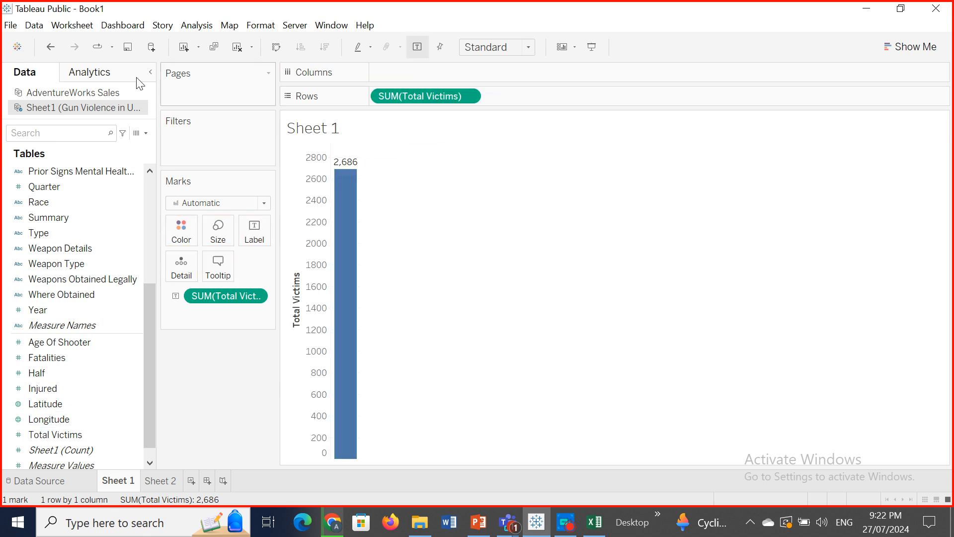
Step: Try to place the Category field of Product_data from AdventureWorks Sales on Columns in Sheet 1
click(66, 93)
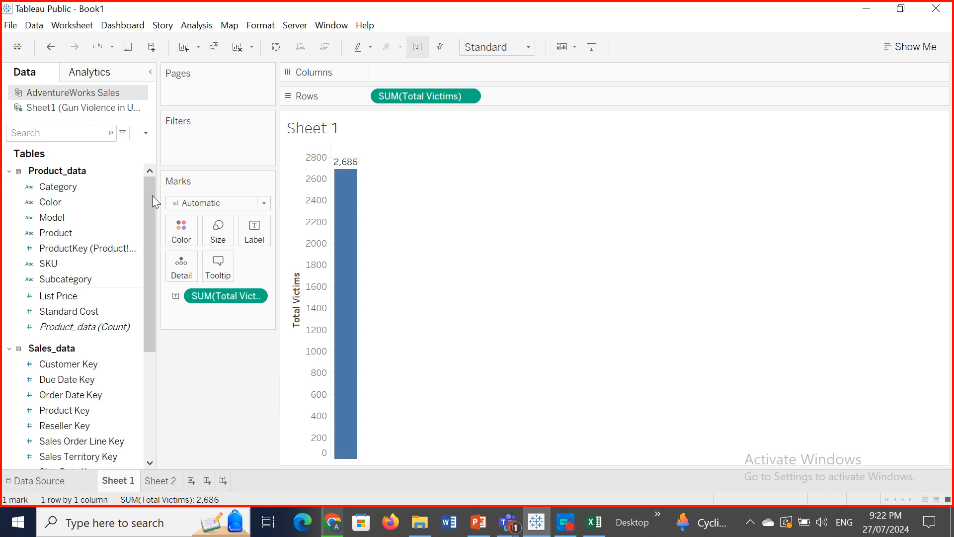
mouse_move(148, 219)
mouse_down()
mouse_move(143, 350)
mouse_move(142, 211)
mouse_up()
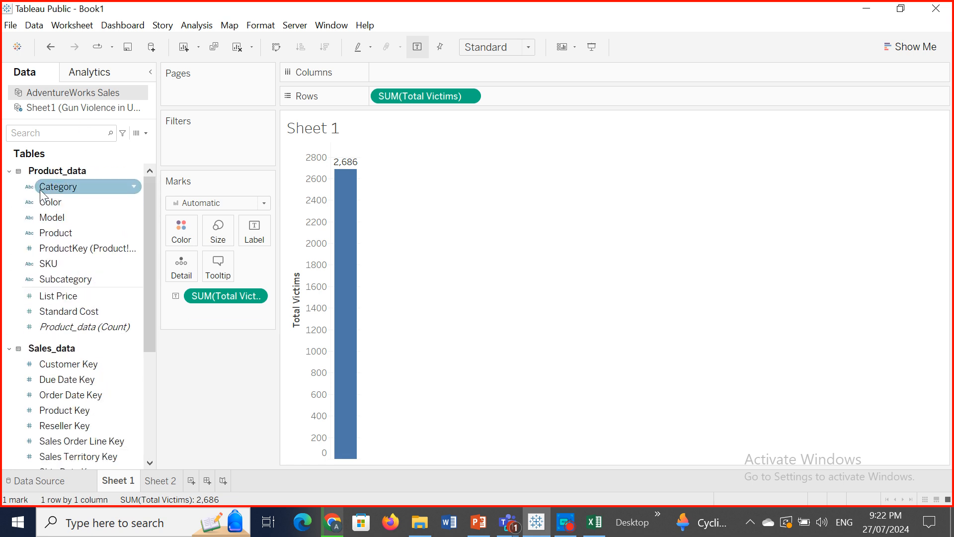
drag(38, 188, 455, 73)
Step: Select the Sheet1 (Gun Violence in US) data source and remove SUM(Total Victims) from Rows in Sheet 1
click(91, 110)
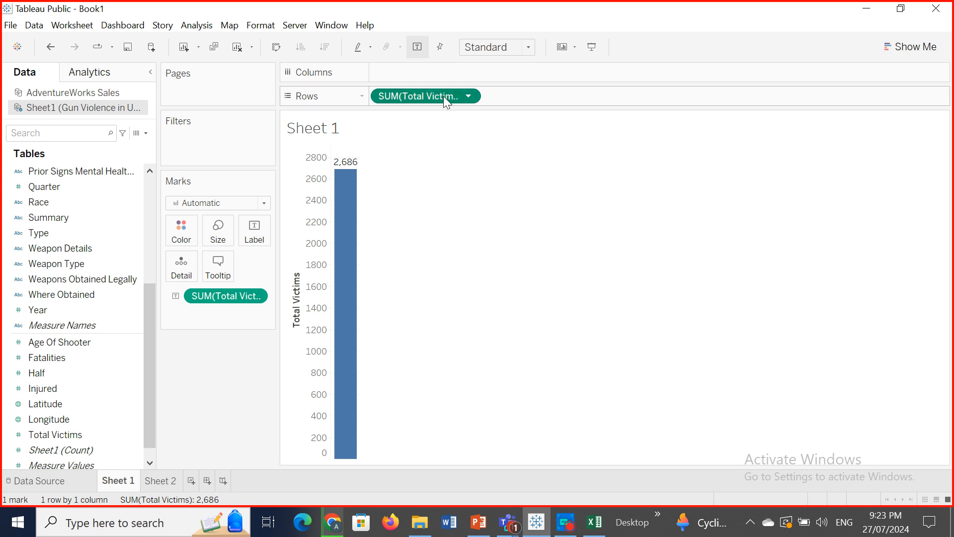
drag(443, 96, 84, 299)
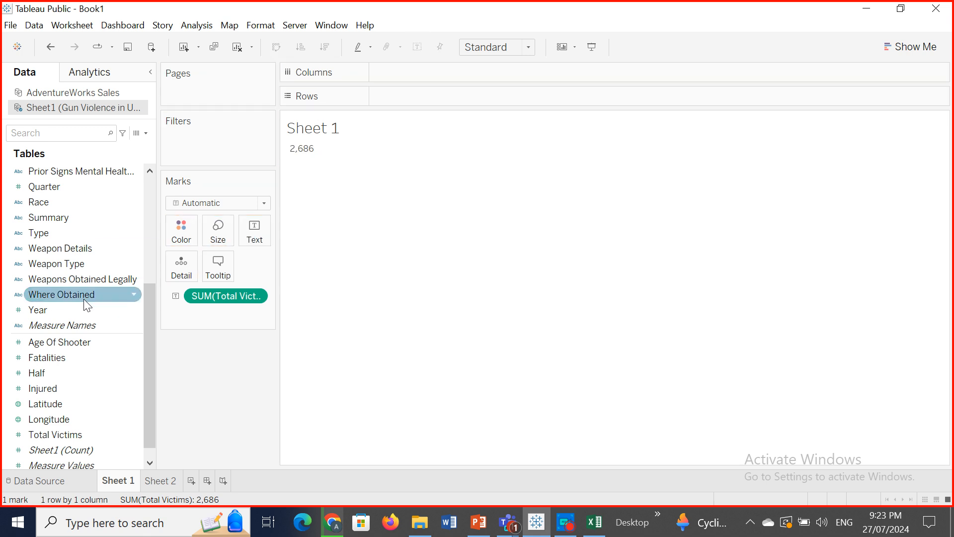
Step: Return to the data source page and switch it to the AdventureWorks Sales data source
click(71, 486)
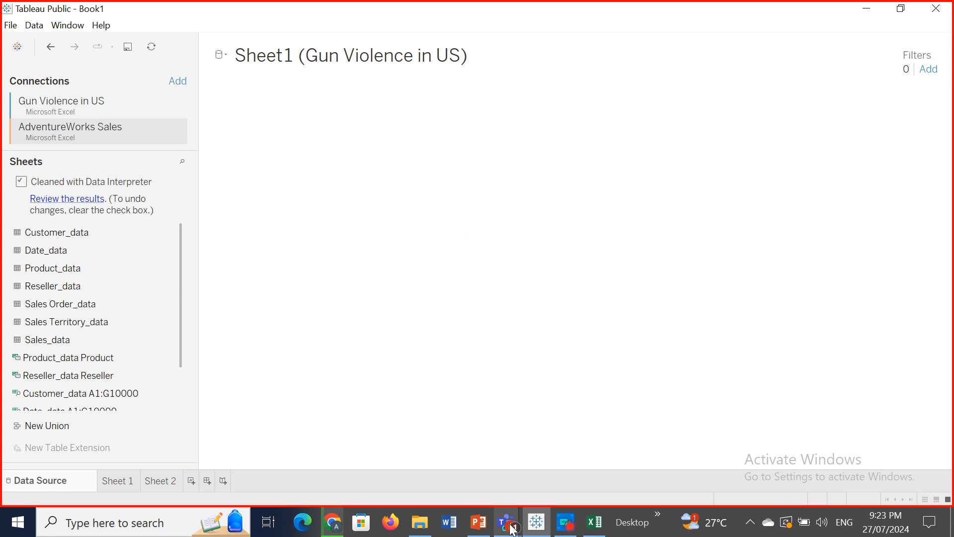
mouse_move(507, 521)
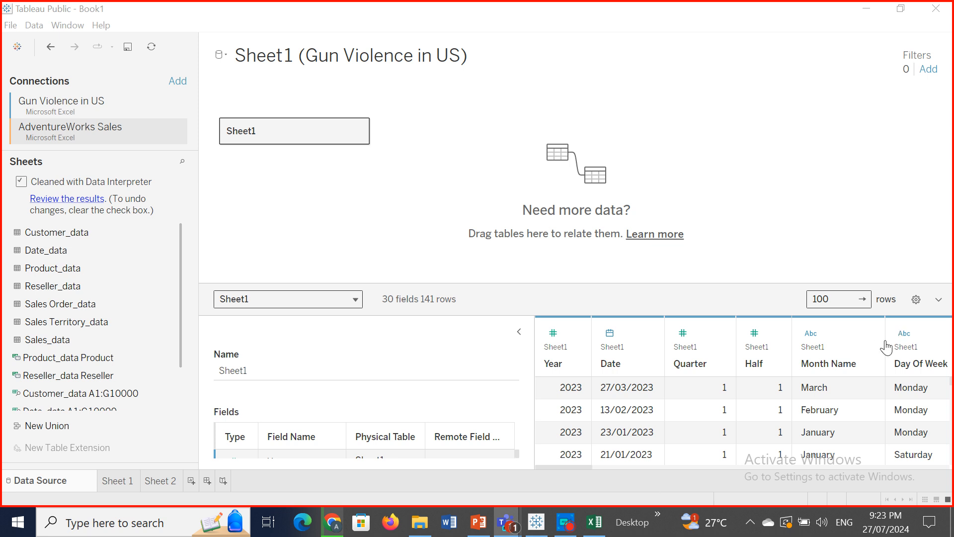
click(806, 159)
click(764, 145)
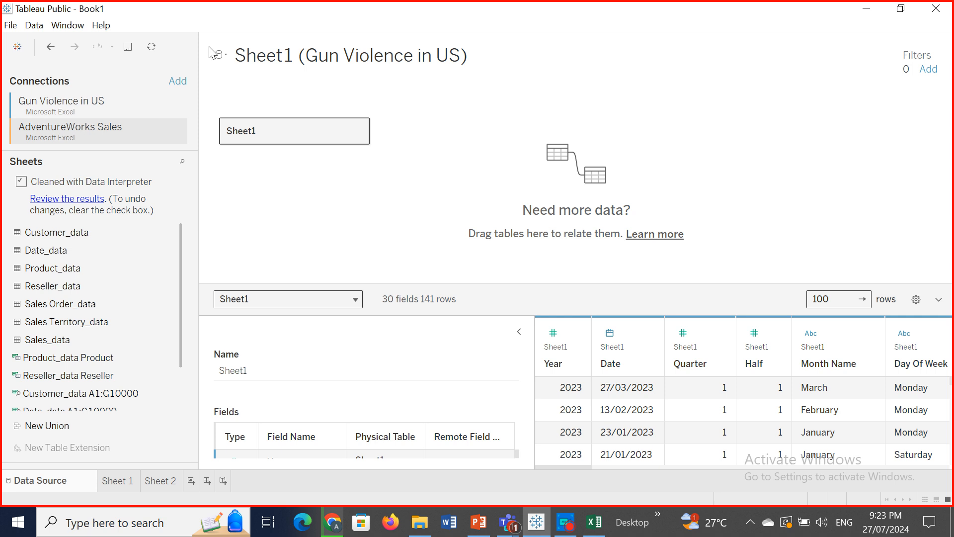
click(220, 54)
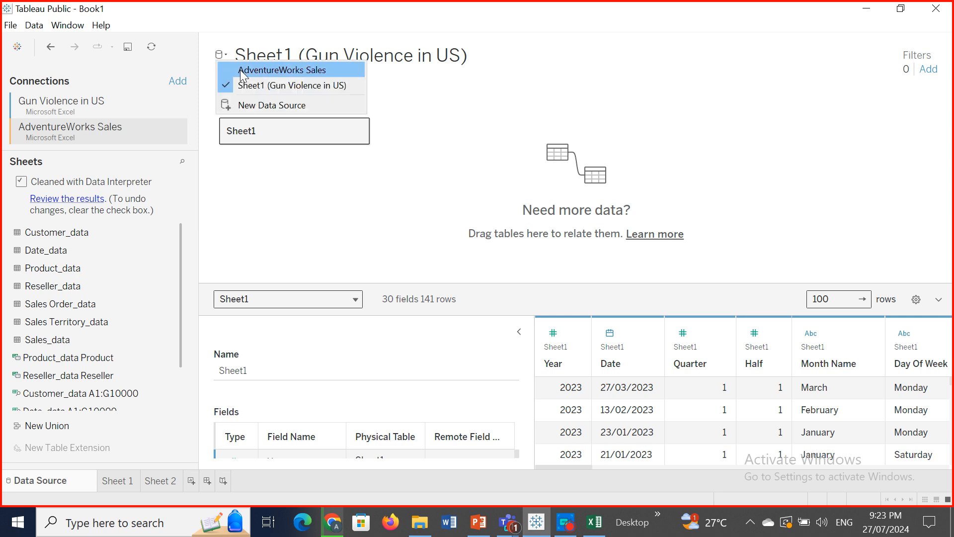
click(240, 70)
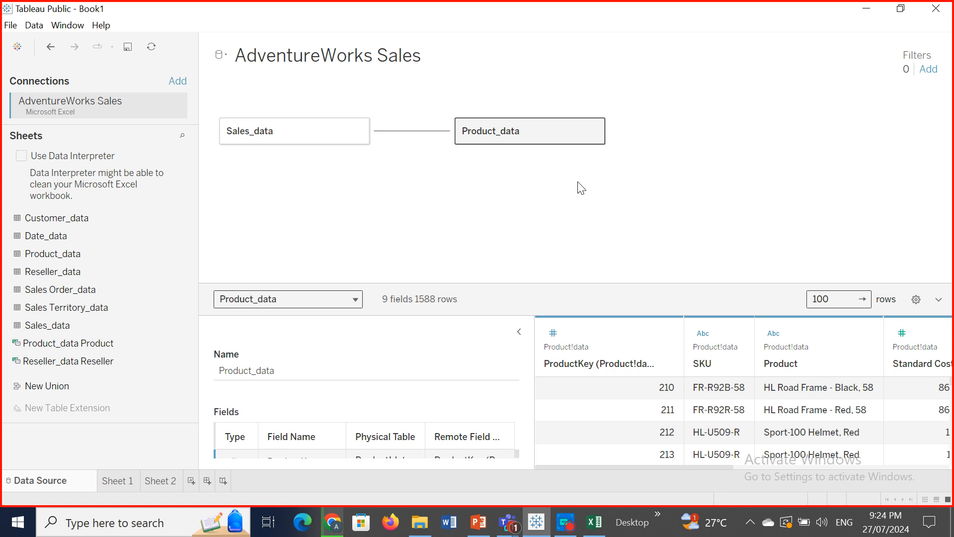
Step: Examine which fields can be used for a data source filter on AdventureWorks Sales, without adding a filter
click(928, 69)
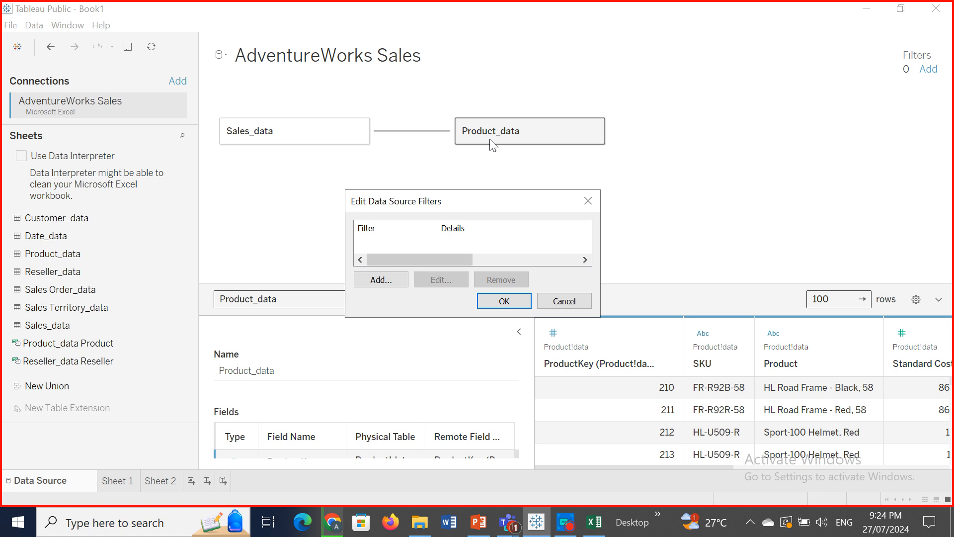
click(377, 278)
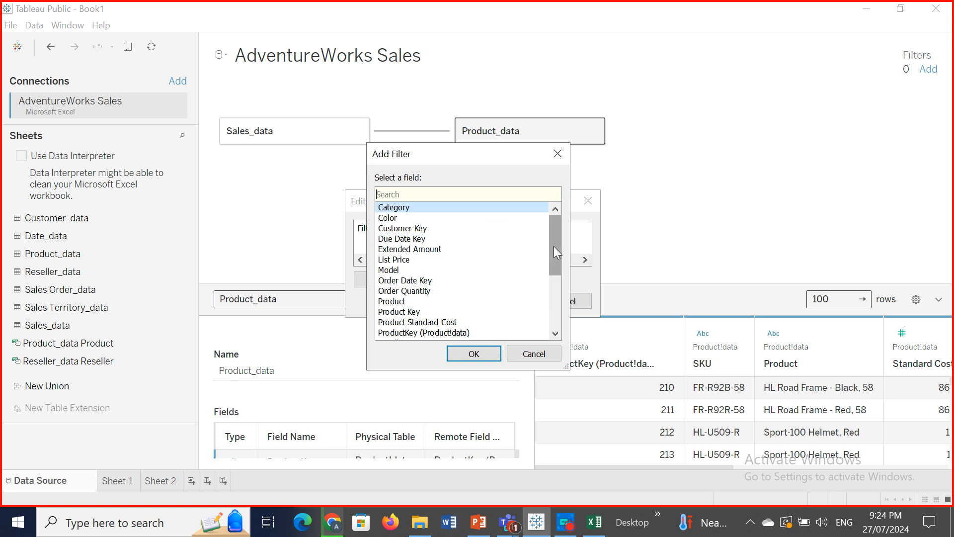
click(556, 154)
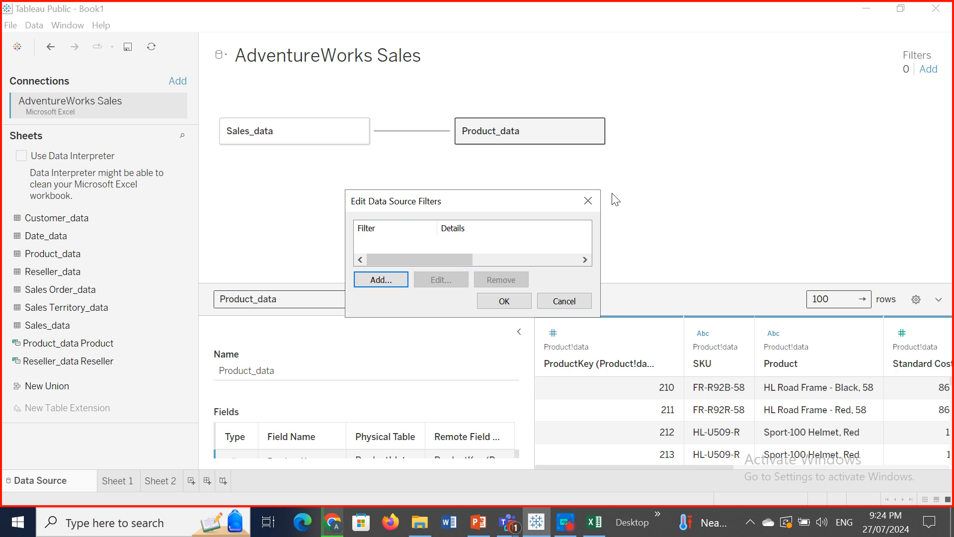
click(381, 280)
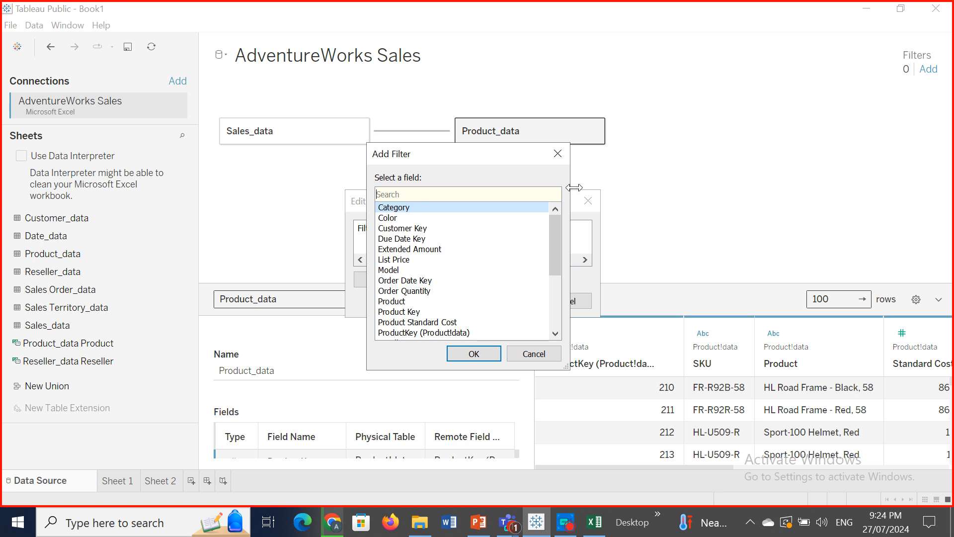
click(556, 156)
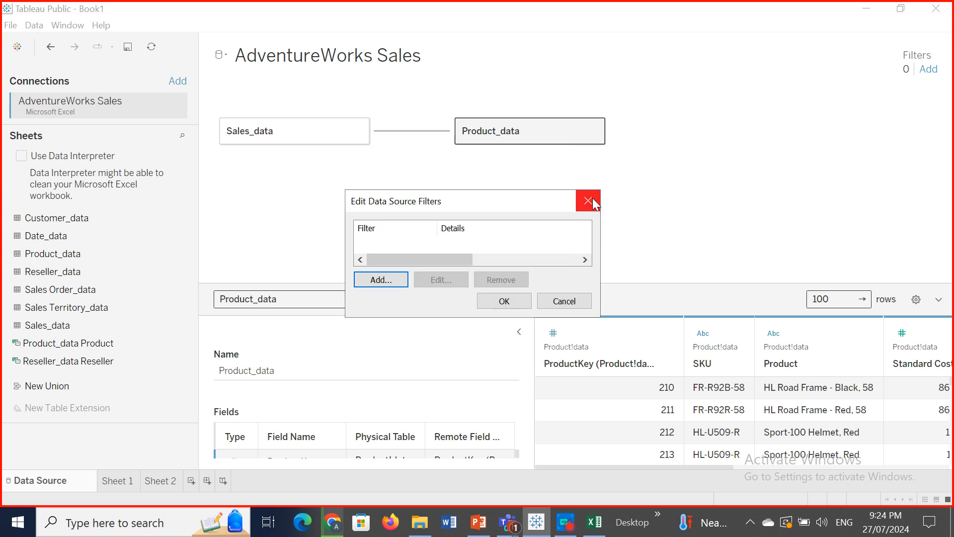
click(591, 199)
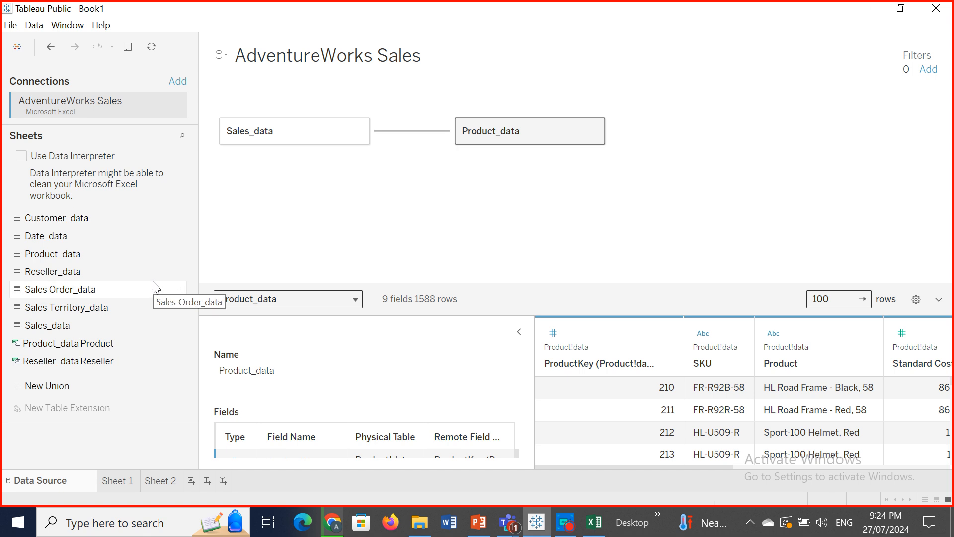
Step: View the underlying data of the Sales Order_data table and of the Sales_data table
click(177, 294)
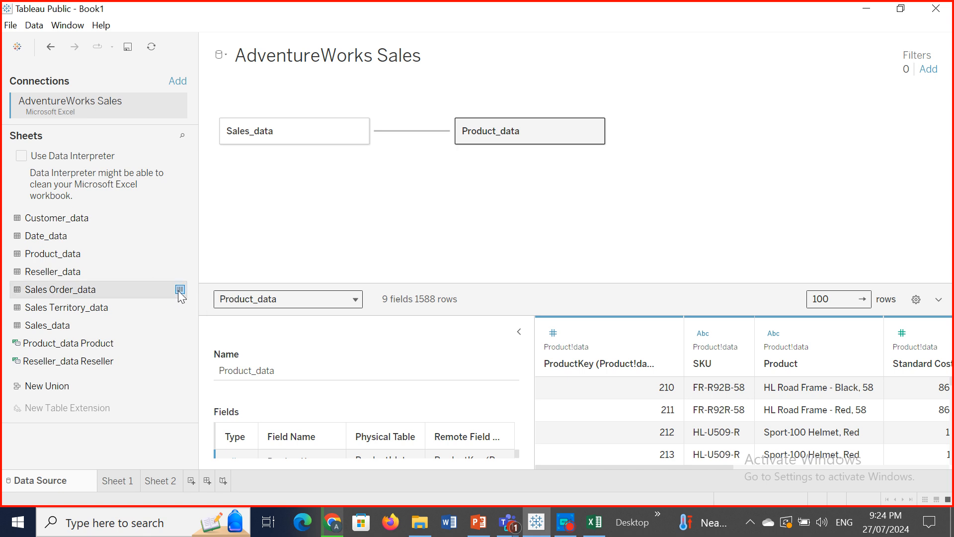
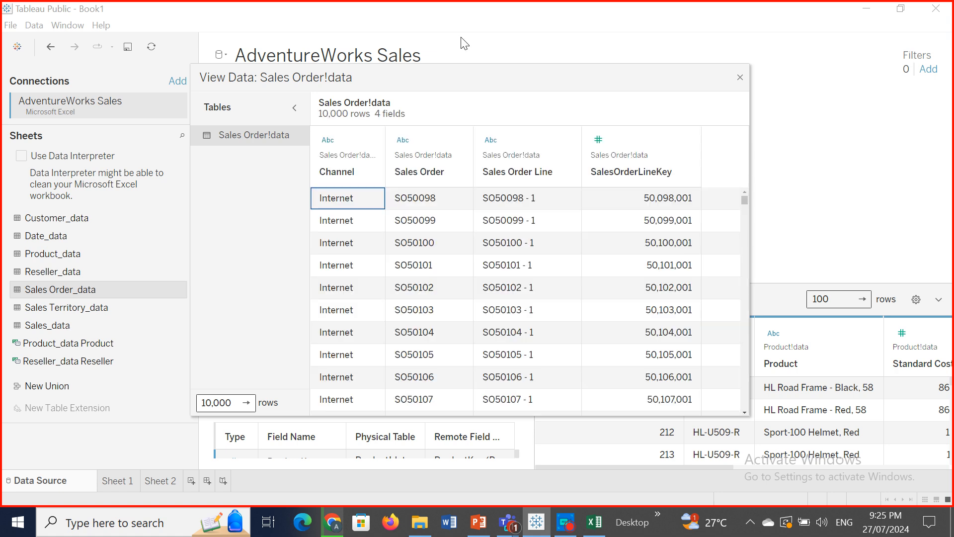
click(740, 78)
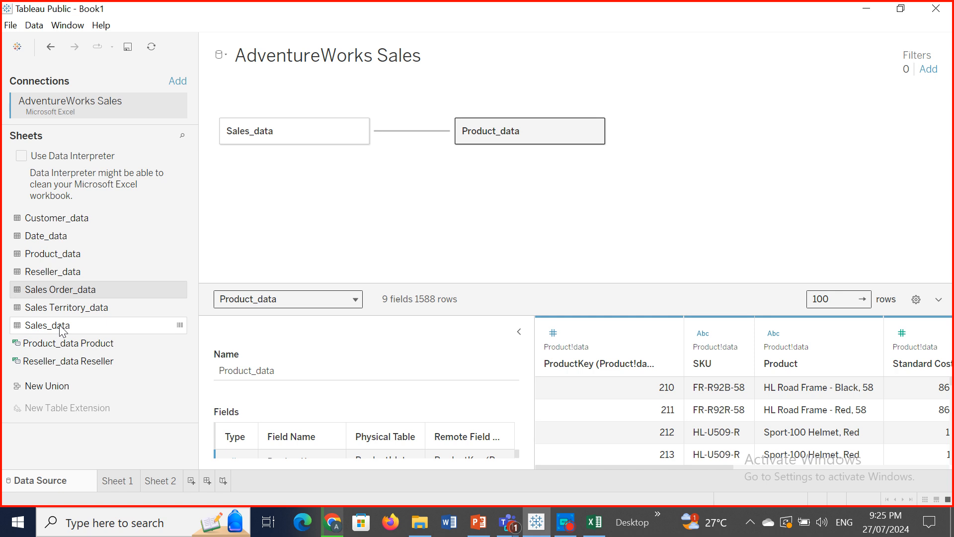
click(179, 327)
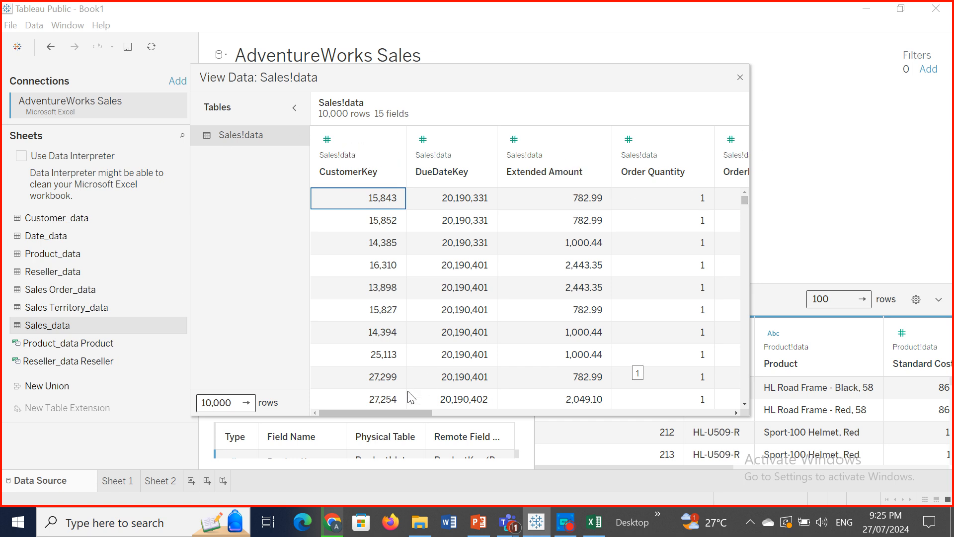
drag(392, 414, 315, 400)
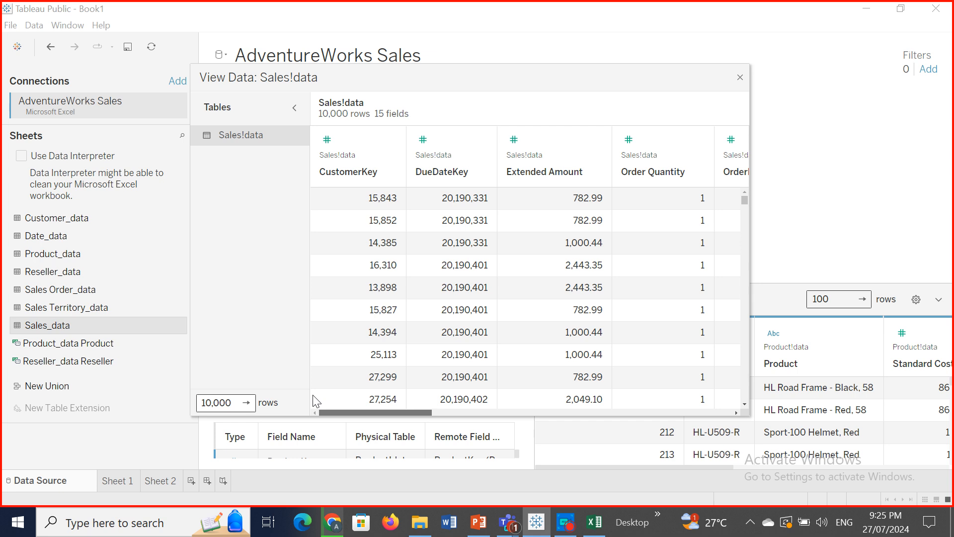
click(740, 79)
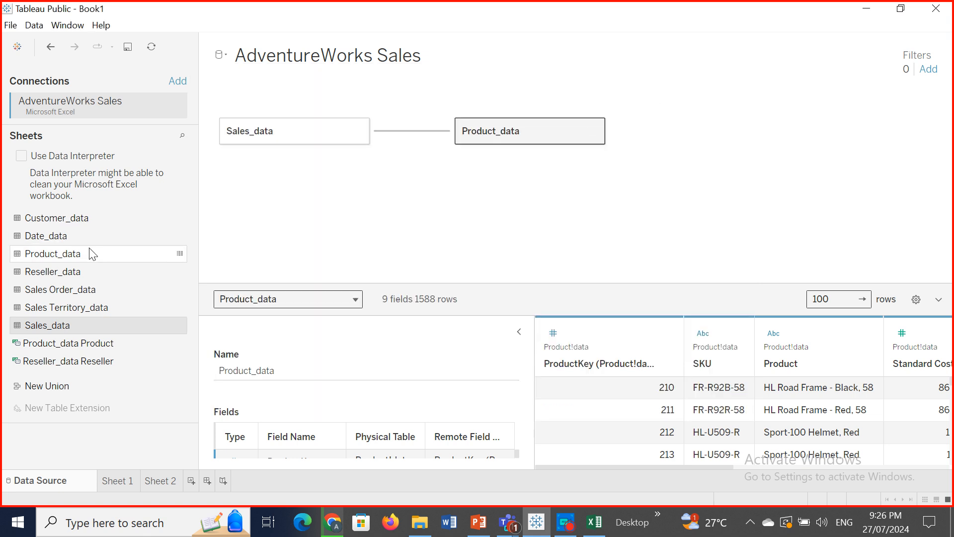
Step: View the underlying data of the Product_data table and limit the displayed rows to 5
click(179, 255)
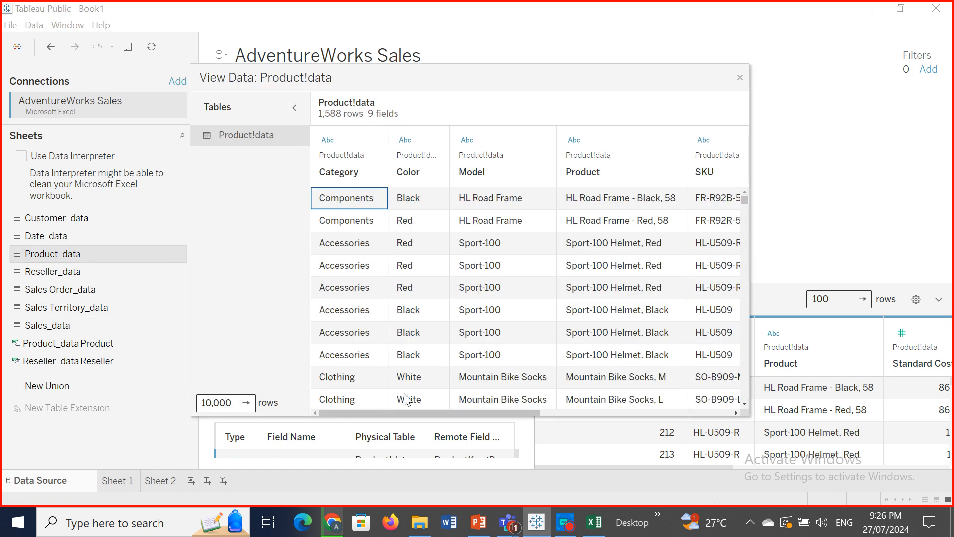
drag(396, 410, 313, 390)
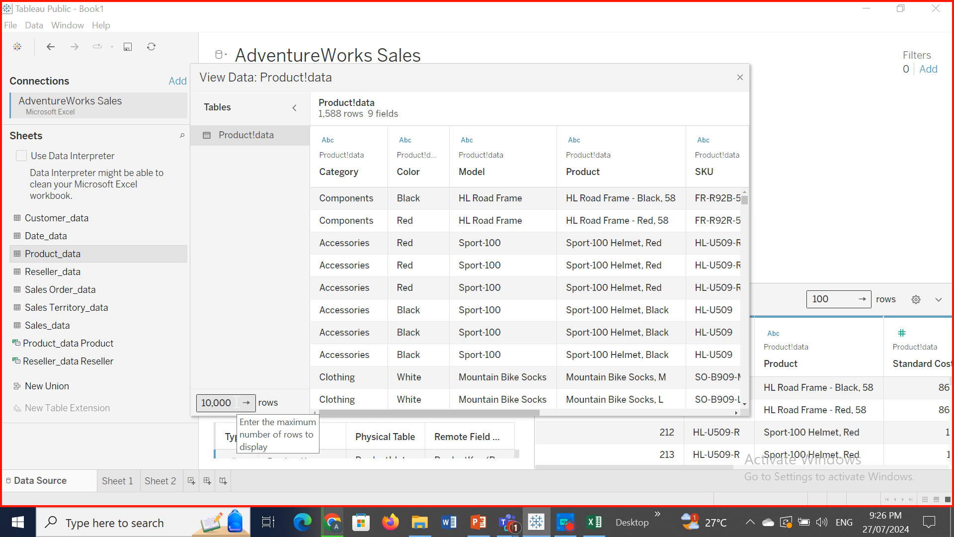
drag(236, 401, 200, 403)
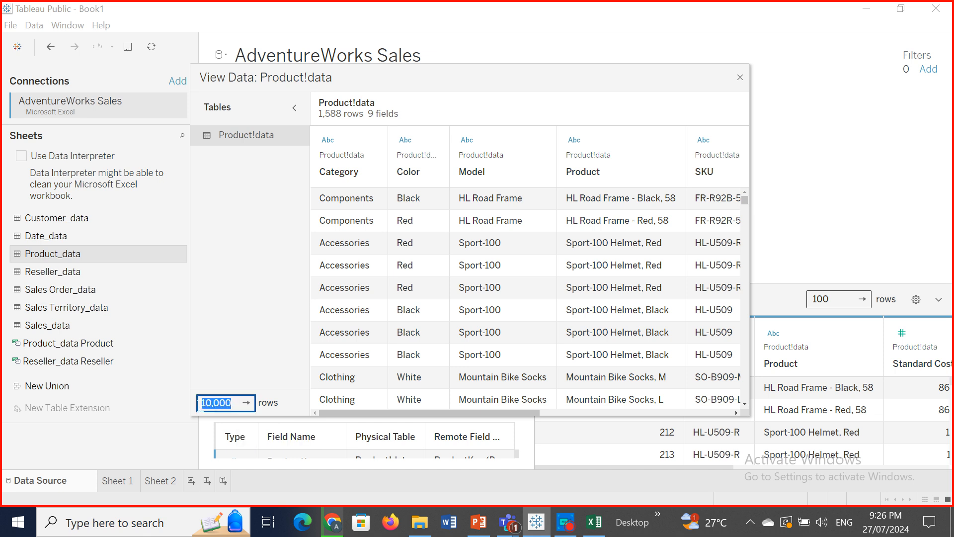
text(5)
key(Return)
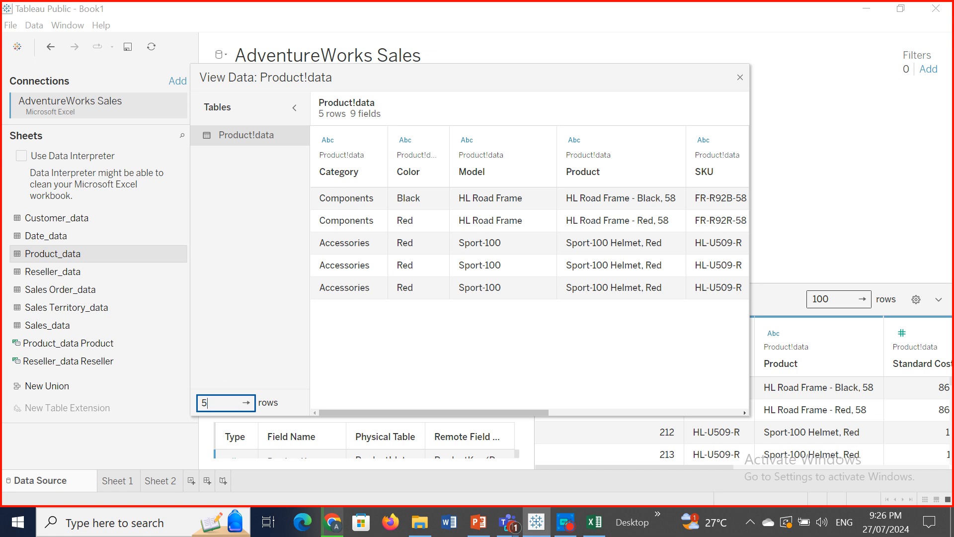
Step: Set the Product_data view to display 8 rows and collapse its list of tables
drag(210, 401, 194, 399)
text(8)
click(246, 403)
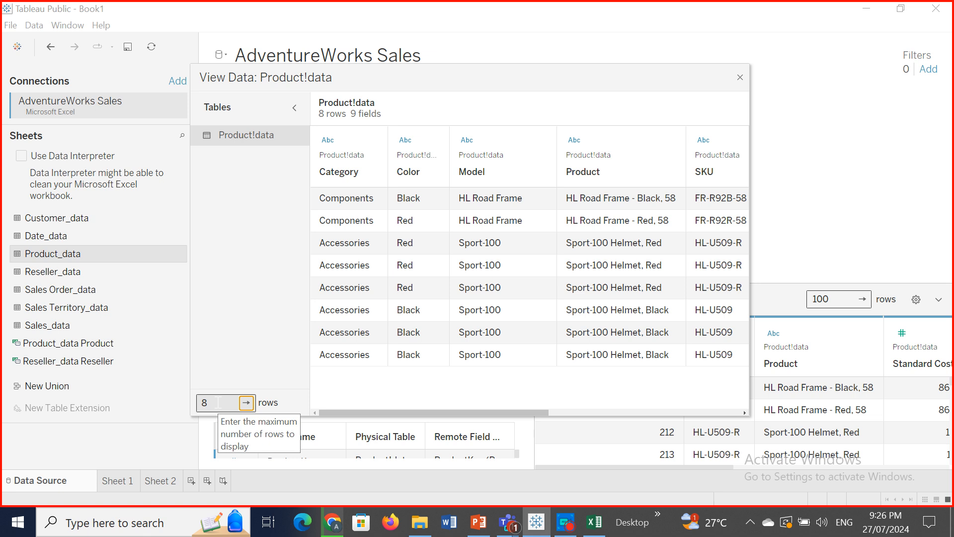
click(295, 108)
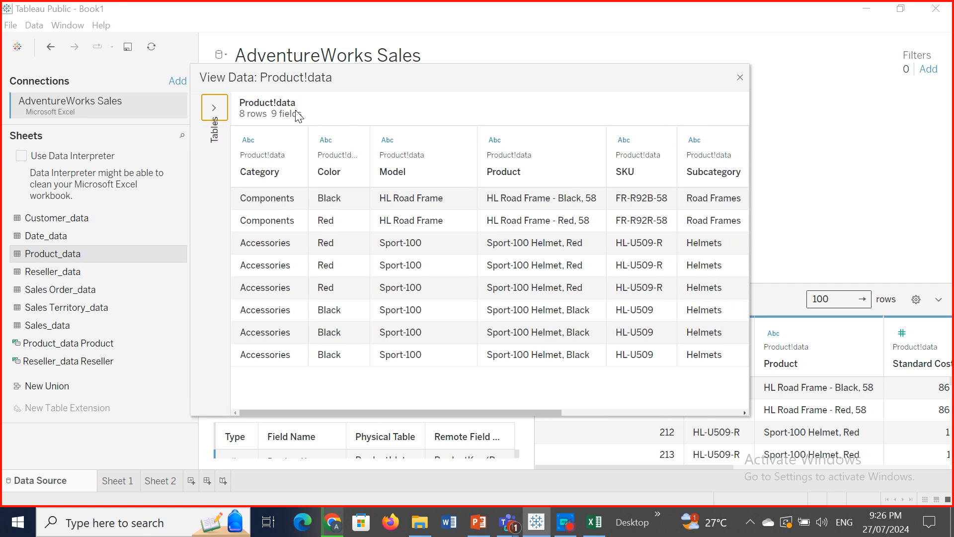
Step: Expand the list of tables in the Product_data data view and close the view
click(204, 107)
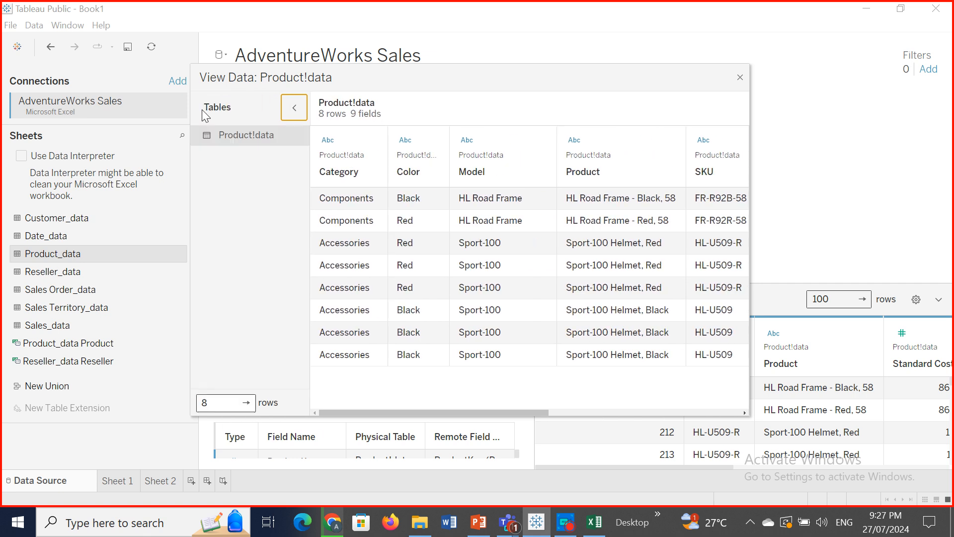
click(740, 77)
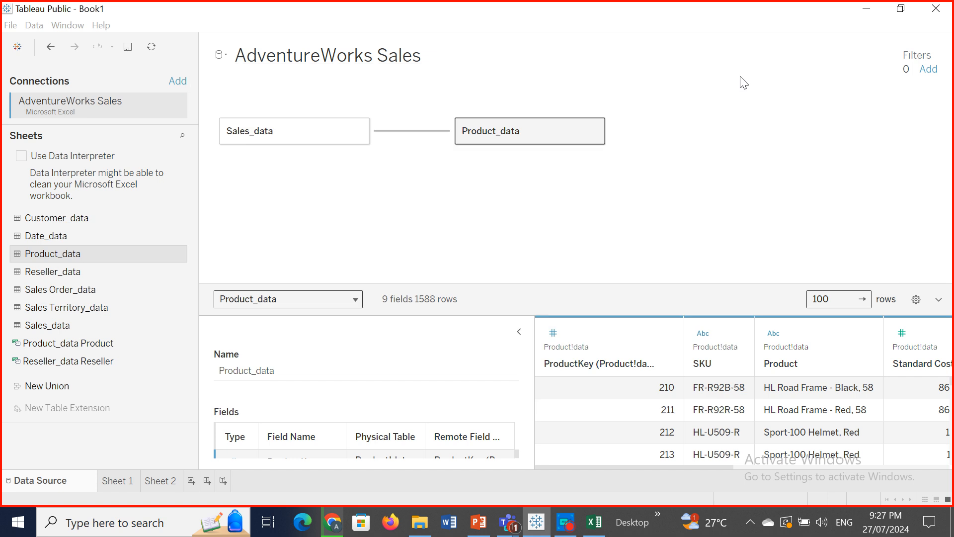
Step: Add a data source filter on Color that keeps four colors, including Black, White and Grey
click(927, 70)
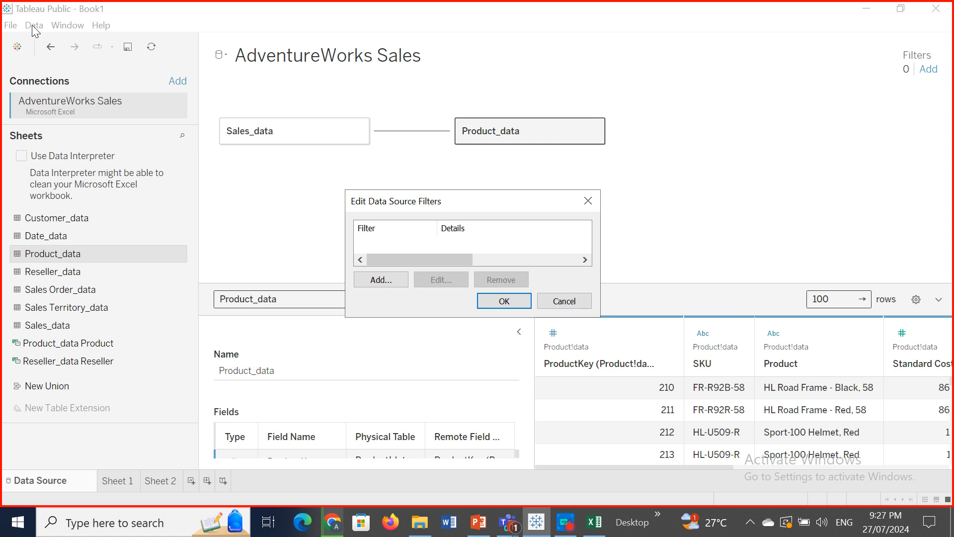
click(373, 278)
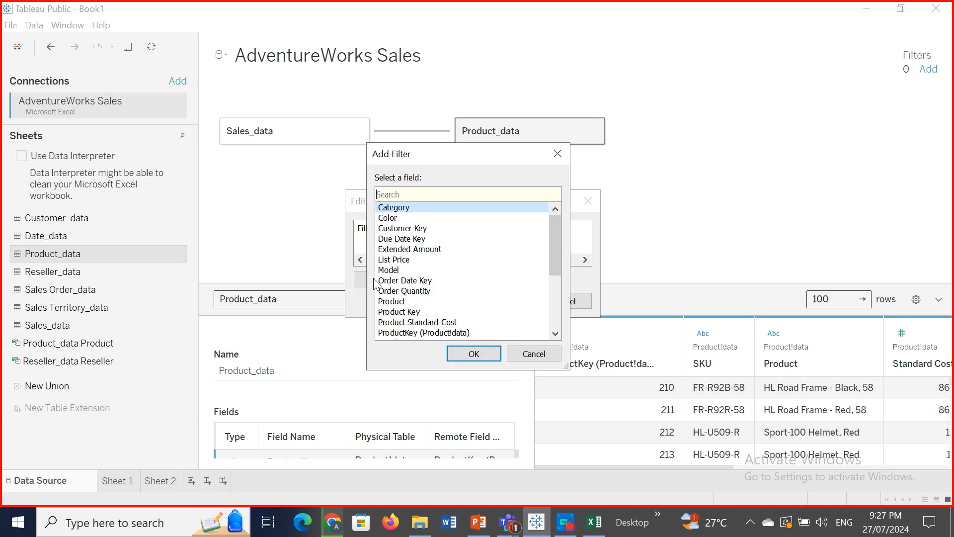
drag(554, 245, 547, 223)
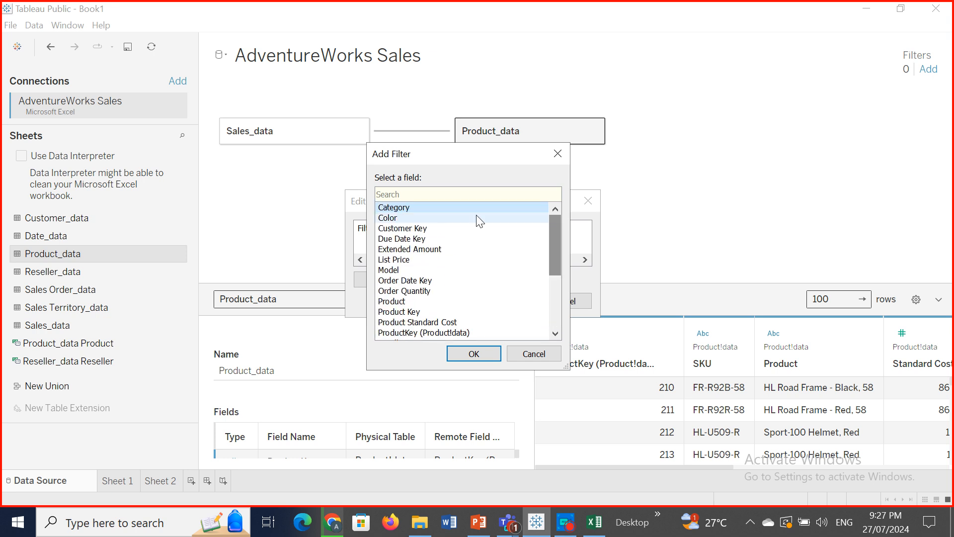
click(395, 219)
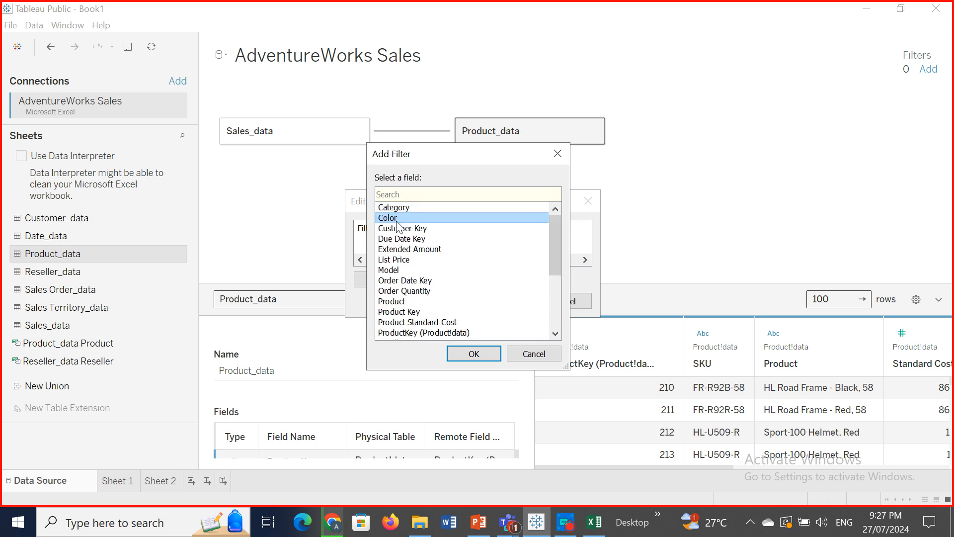
click(474, 354)
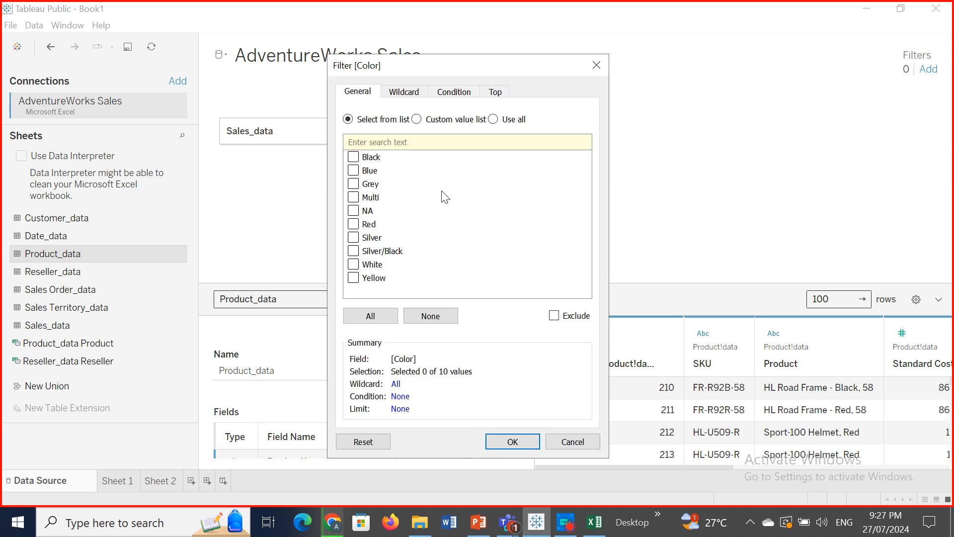
click(352, 158)
click(354, 265)
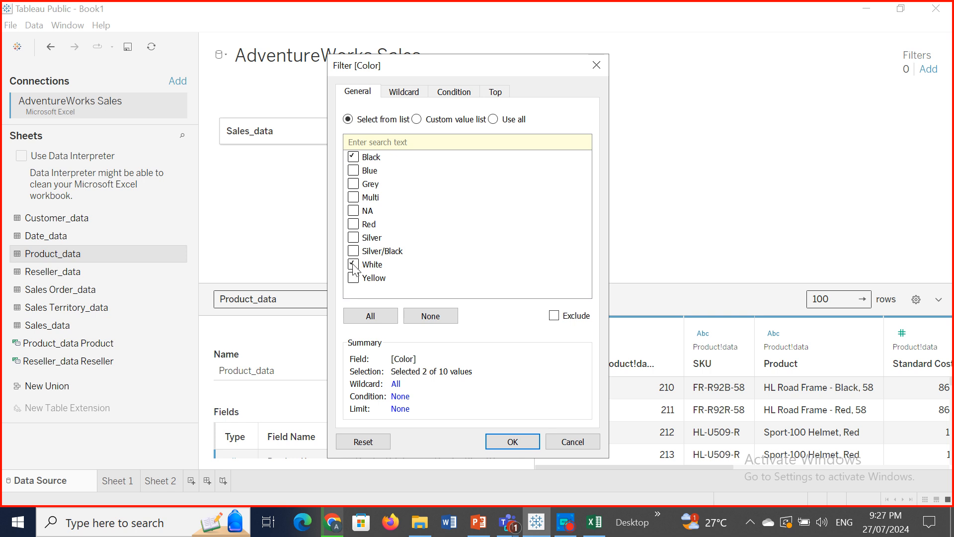
click(352, 184)
click(507, 441)
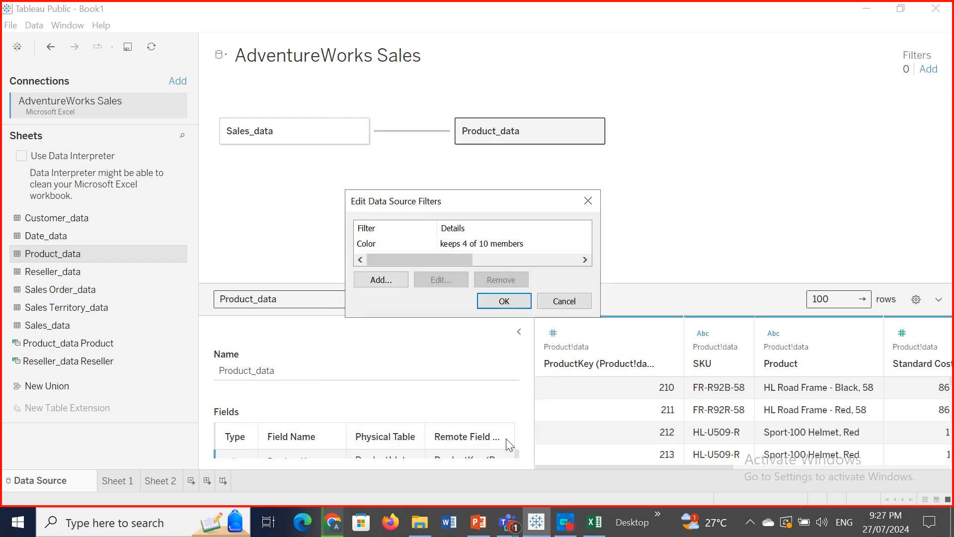
click(502, 303)
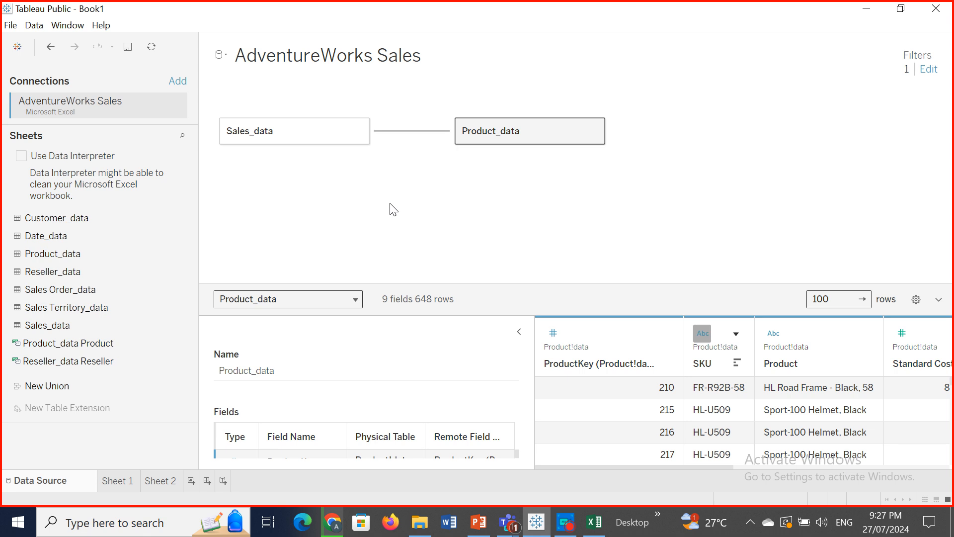
Step: Remove the Color filter from the AdventureWorks Sales data source filters
click(31, 26)
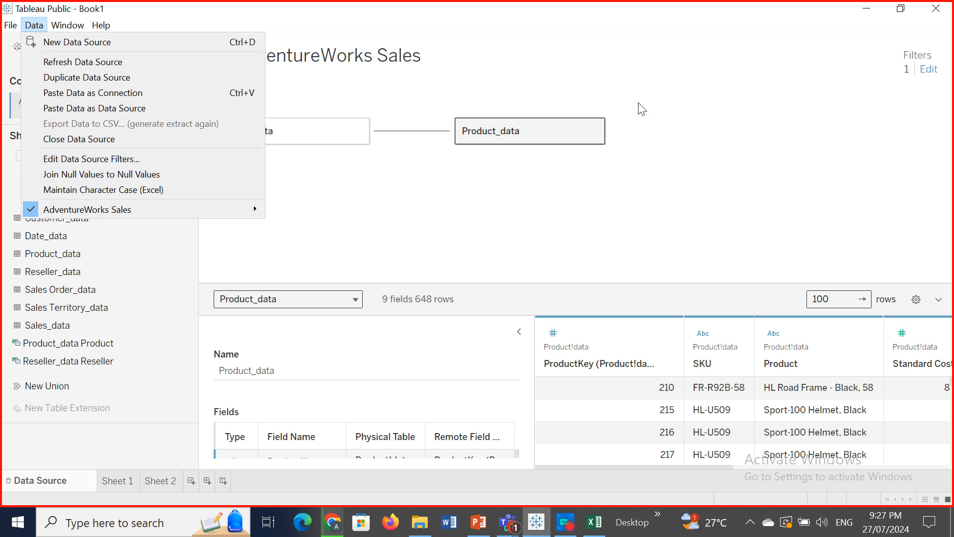
click(778, 151)
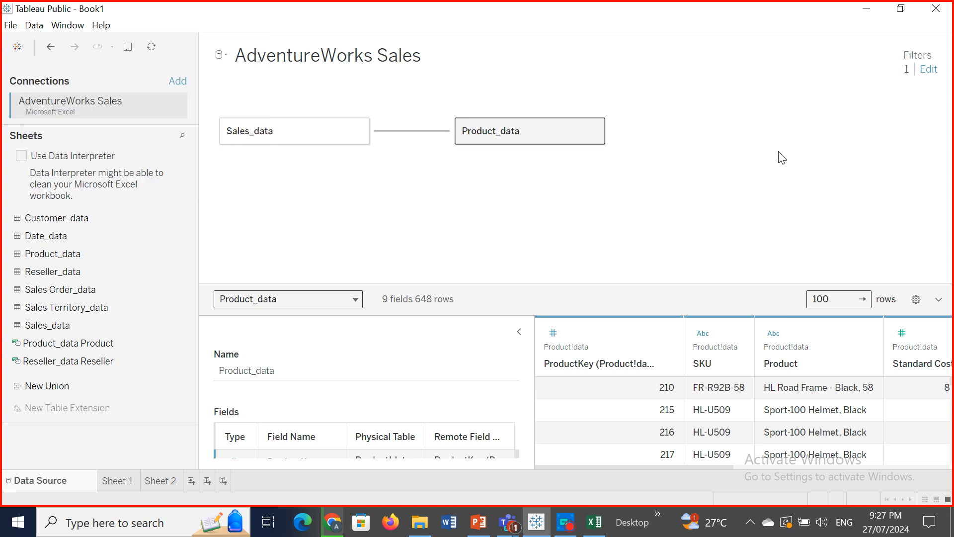
click(932, 74)
click(476, 242)
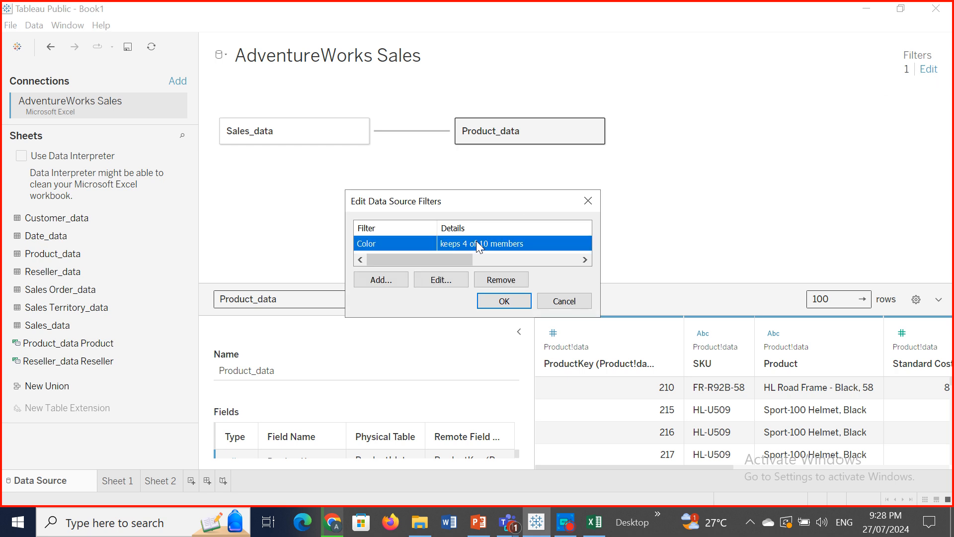
click(496, 280)
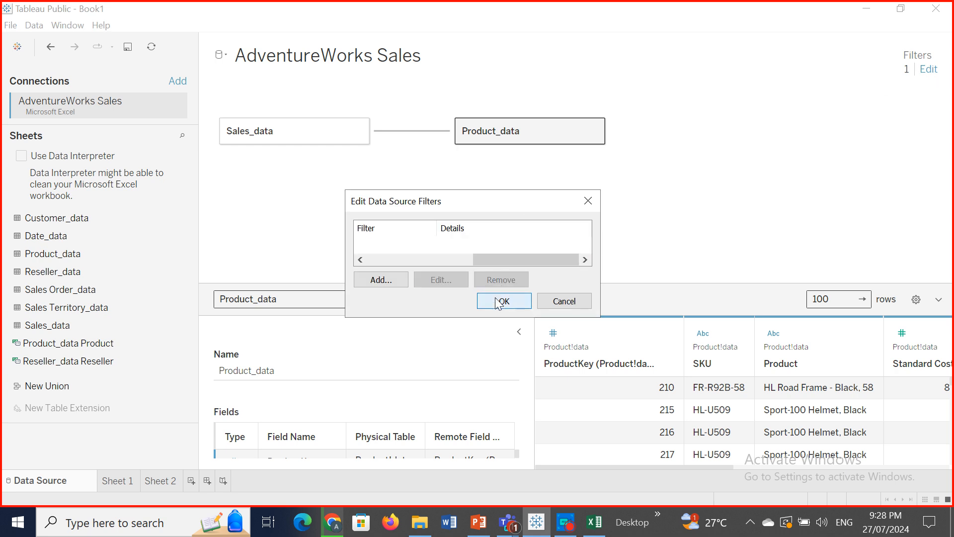
click(502, 300)
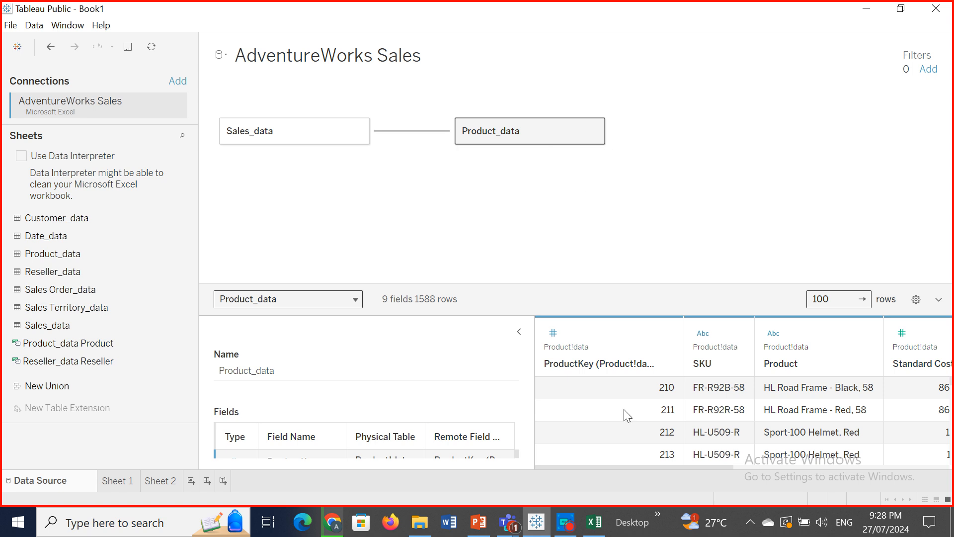
Step: Limit the Product_data preview grid to 3 rows
click(566, 522)
click(567, 523)
drag(951, 385, 951, 476)
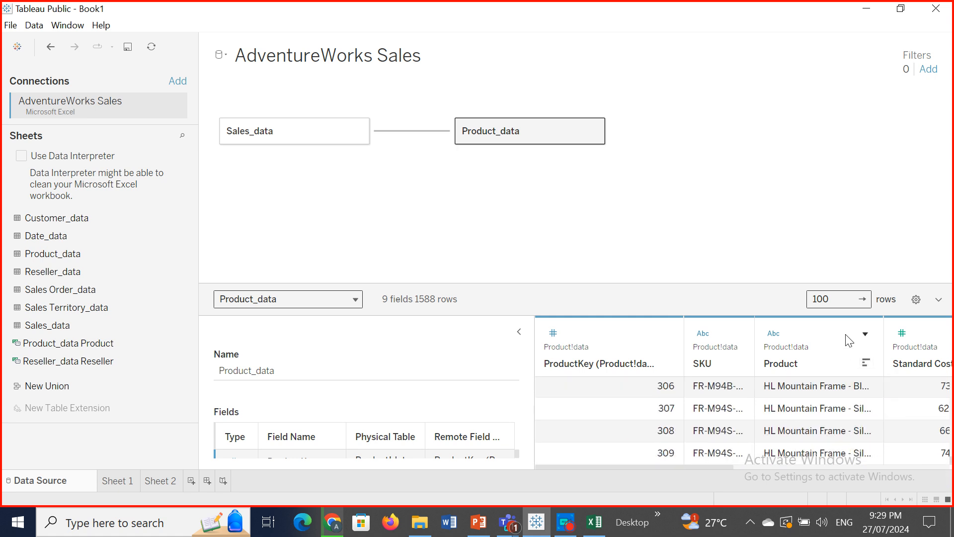
click(838, 299)
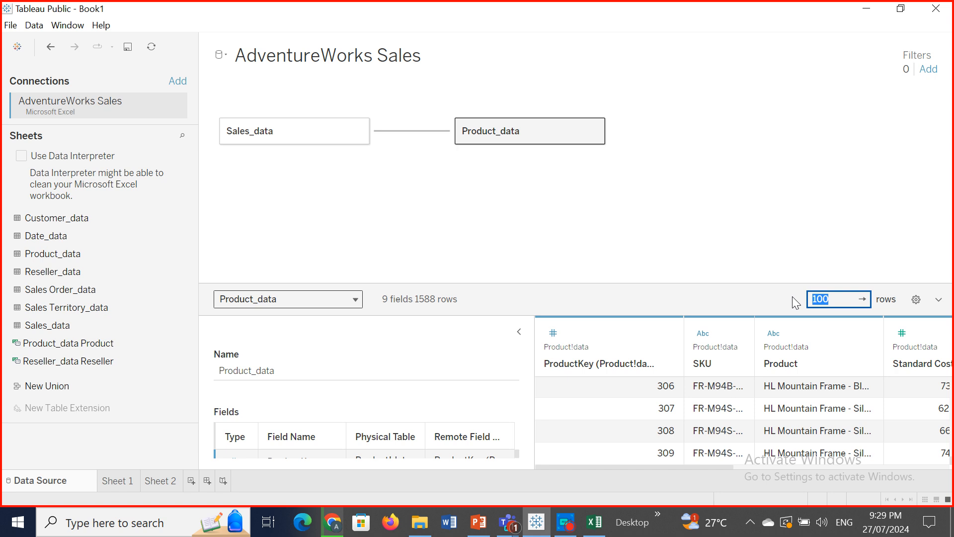
text(3)
key(Return)
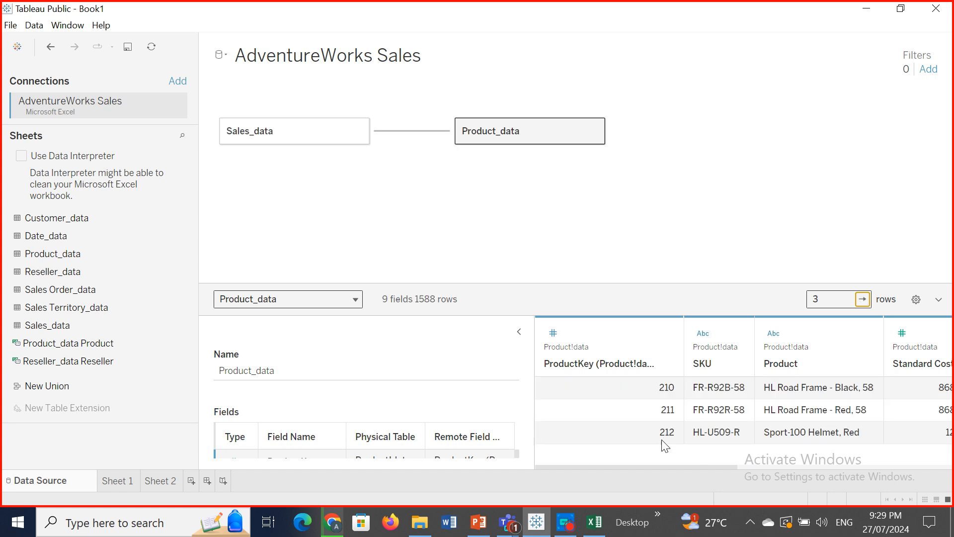
Step: Set the Product_data preview grid to display 100 rows
click(833, 300)
text(100)
key(Return)
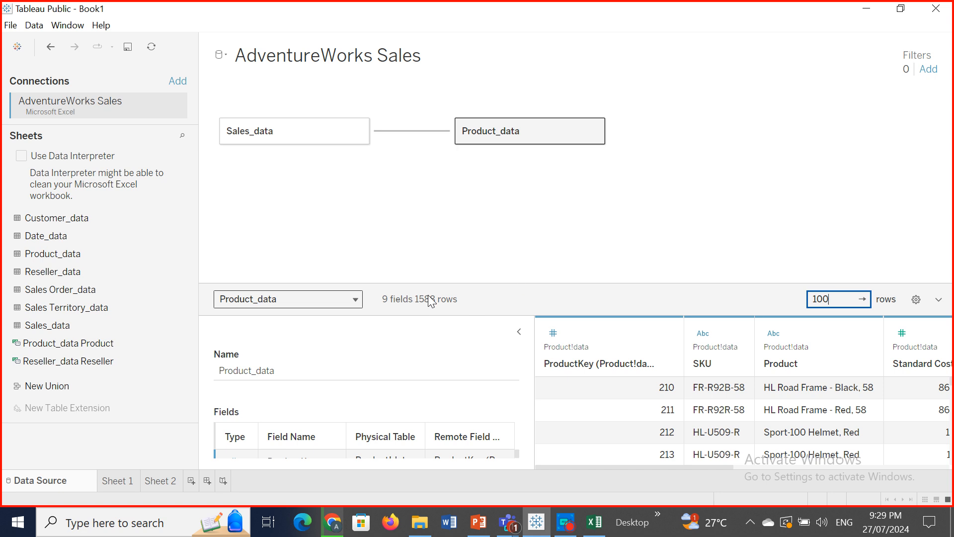
Step: Hide the ProductKey (Product!data) and SKU fields of the Product_data table
click(916, 300)
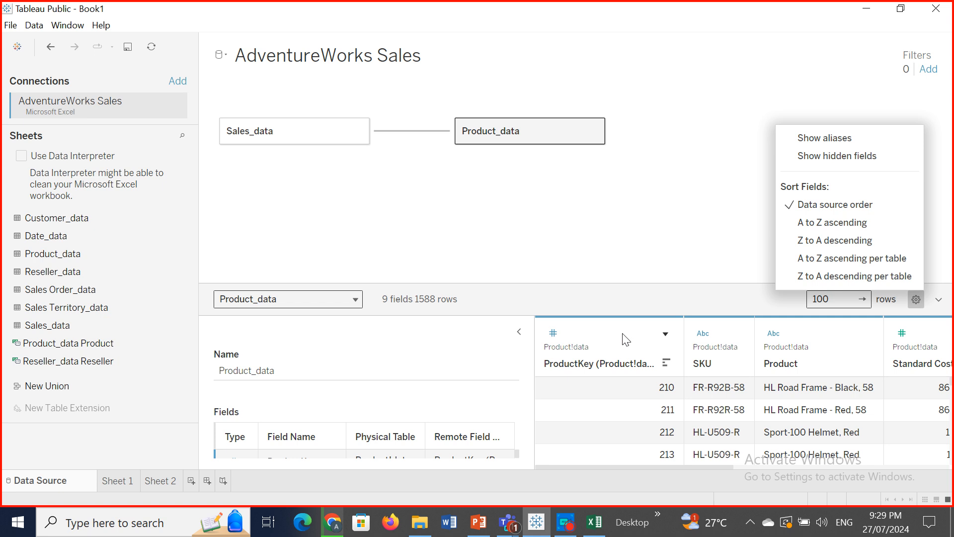
click(665, 335)
click(664, 335)
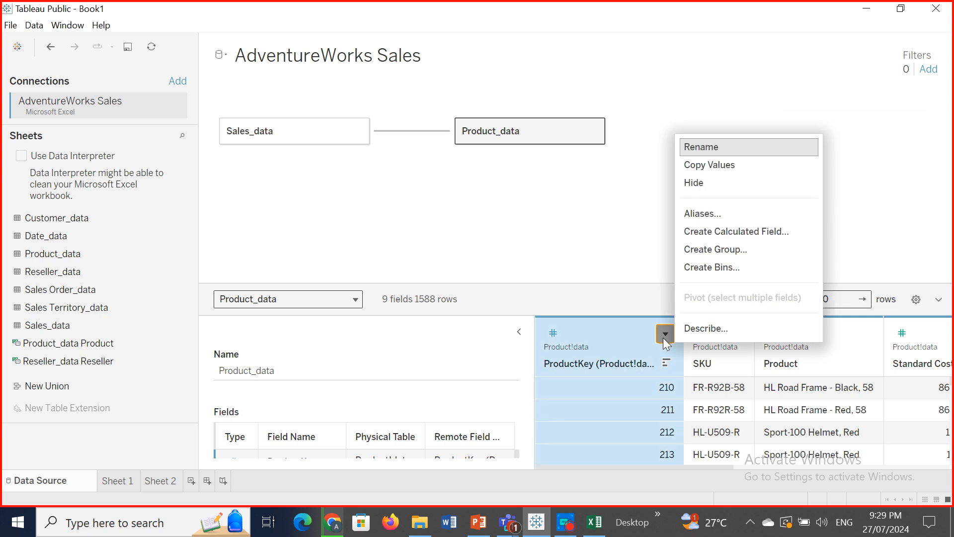
click(663, 336)
click(664, 336)
click(699, 181)
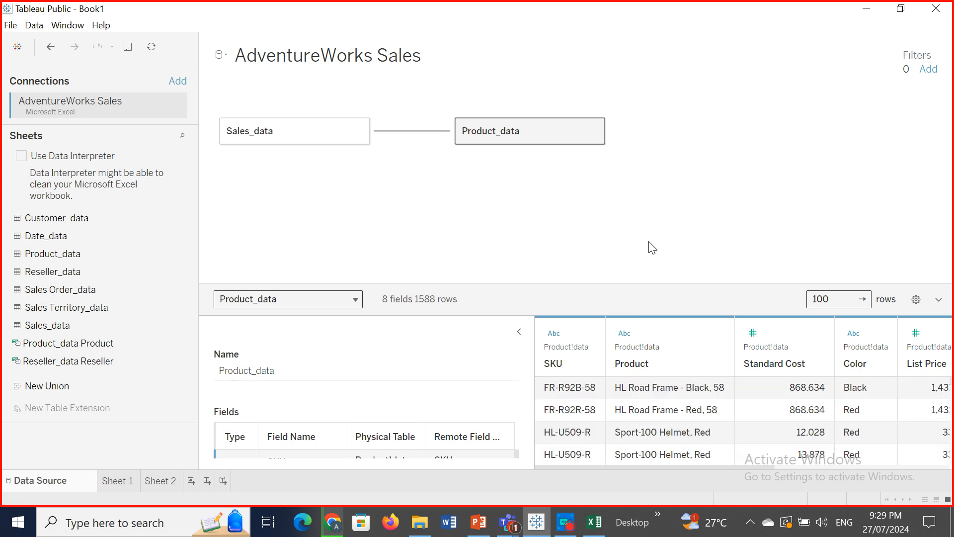
click(586, 334)
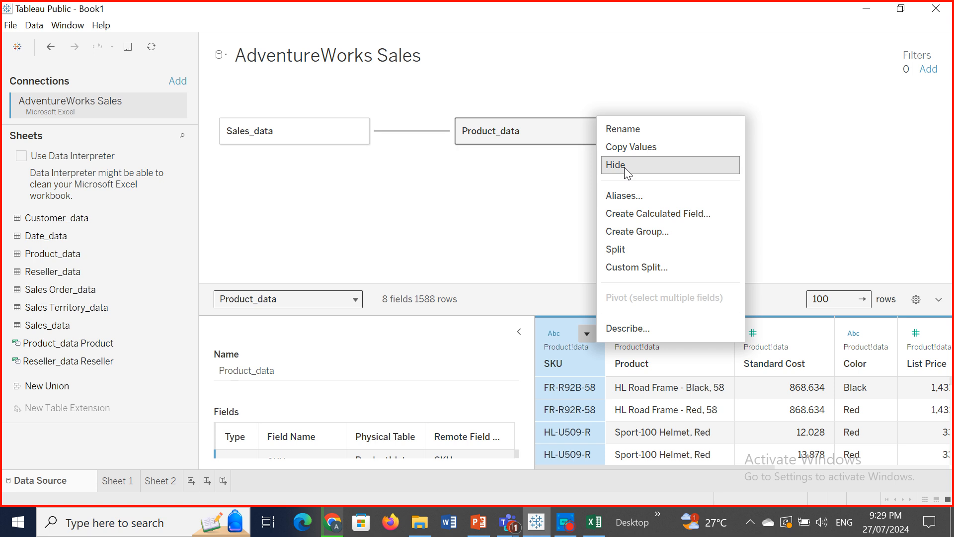
click(625, 168)
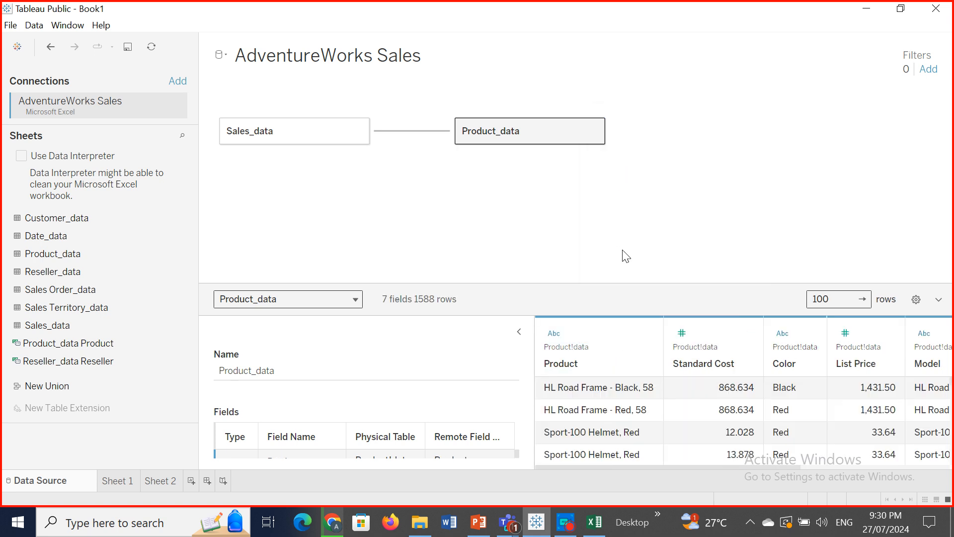
Step: Turn on the display of hidden fields in the Product_data preview grid
click(673, 462)
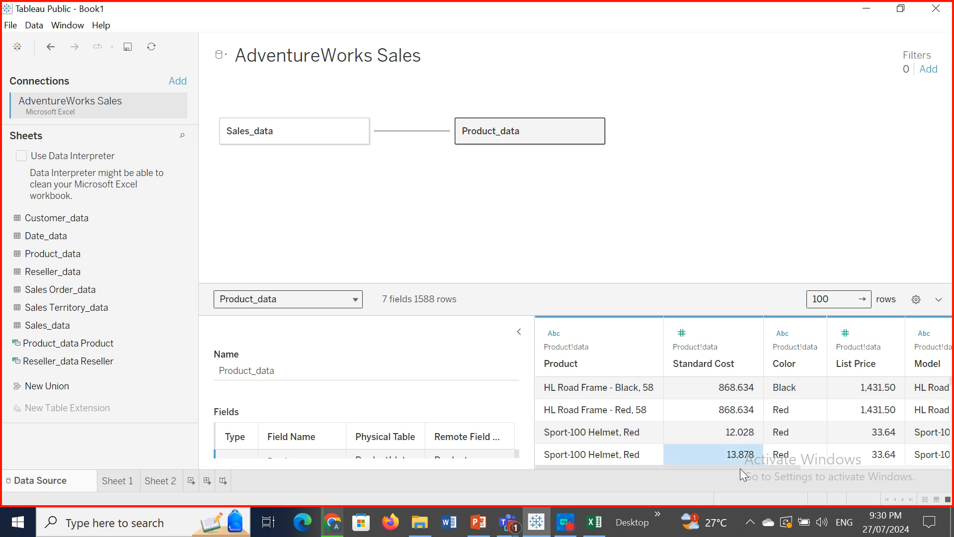
drag(740, 468, 630, 442)
click(920, 299)
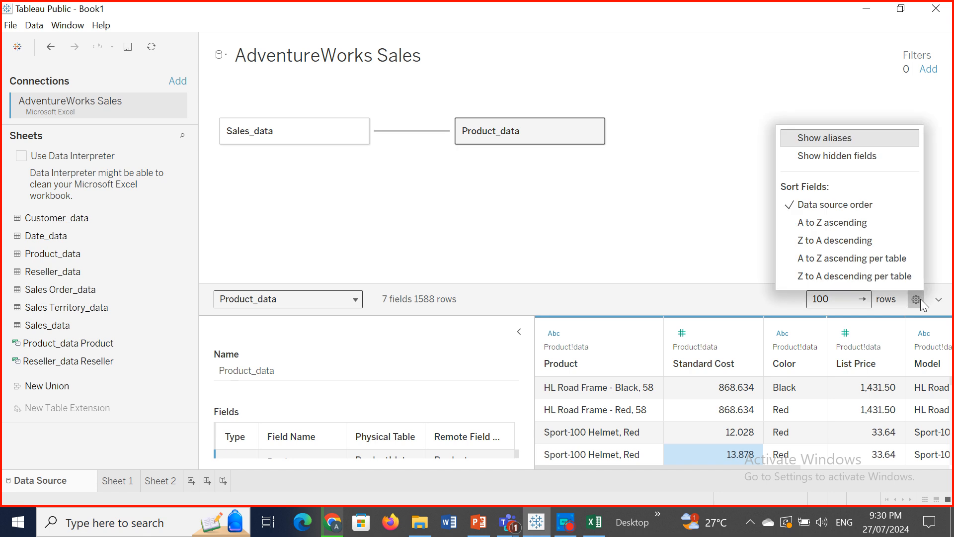
click(841, 159)
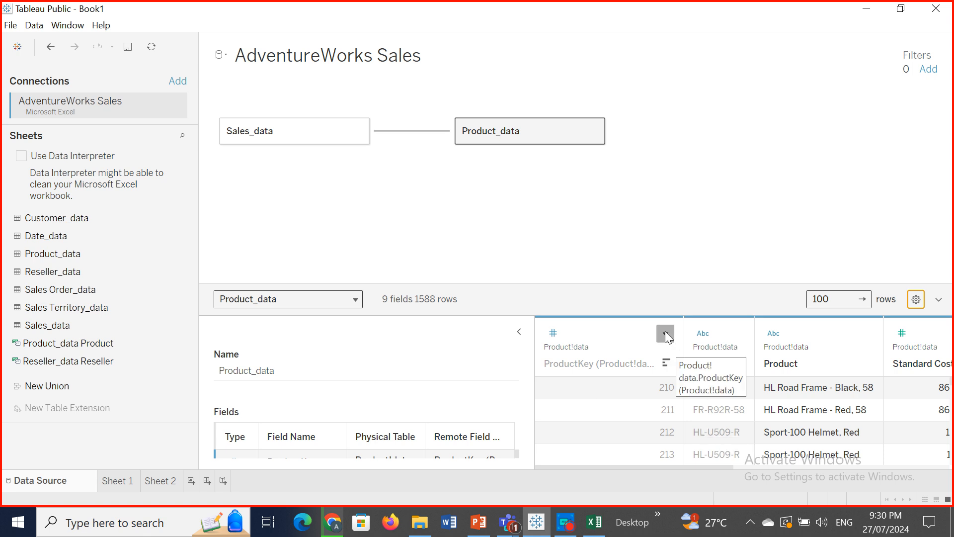
Step: Unhide the ProductKey (Product!data) and SKU fields of the Product_data table
click(665, 333)
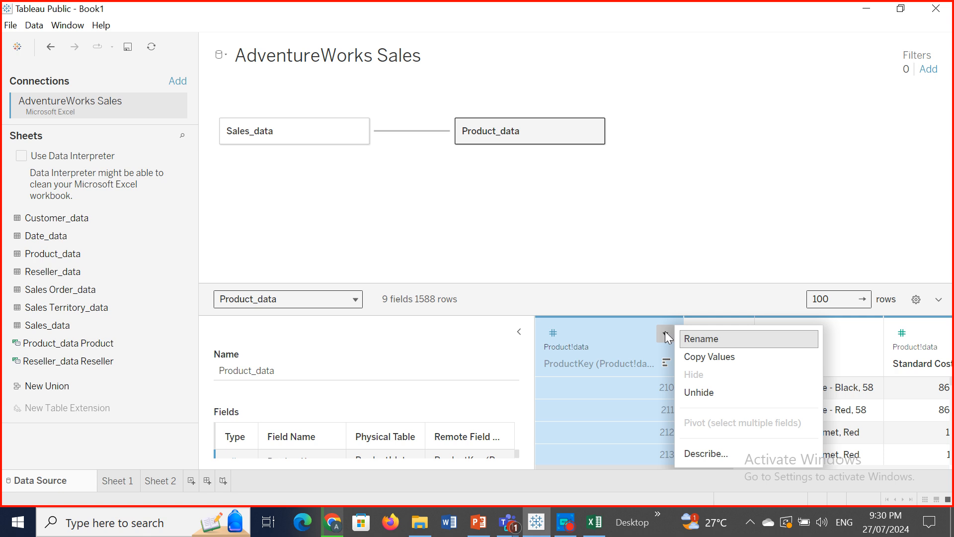
click(705, 392)
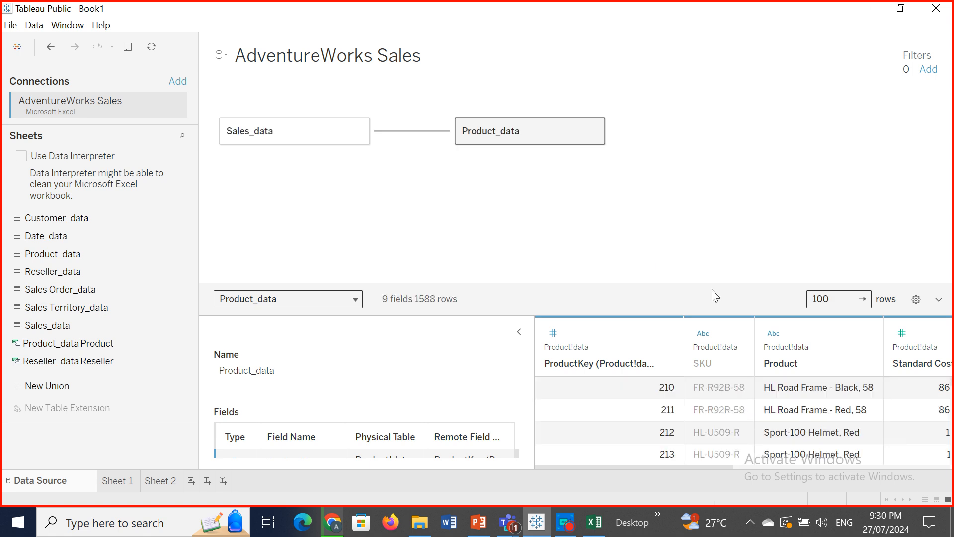
click(736, 336)
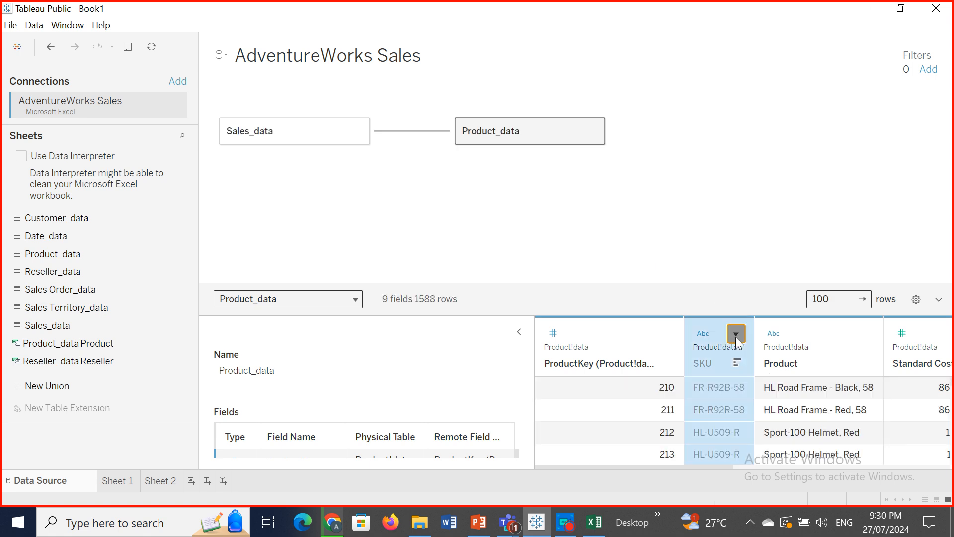
click(735, 336)
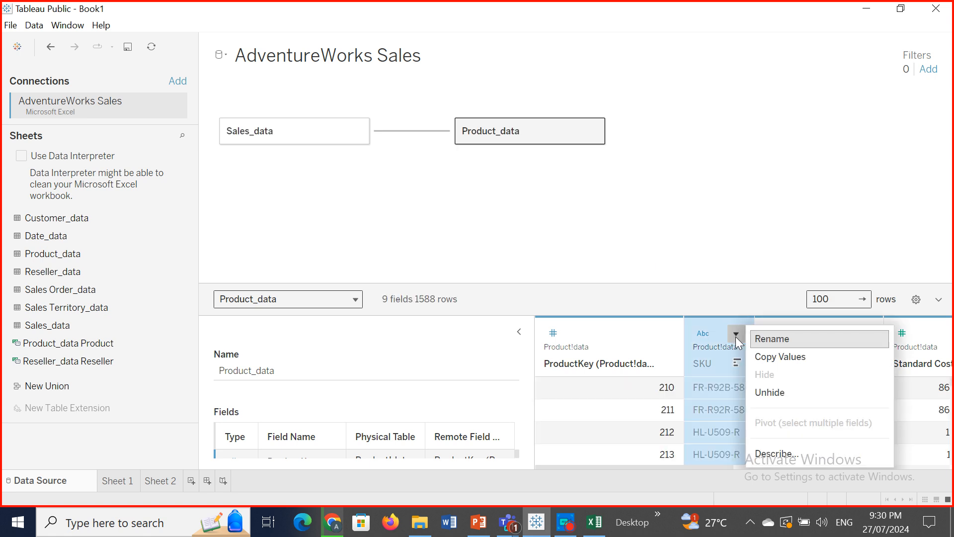
click(771, 389)
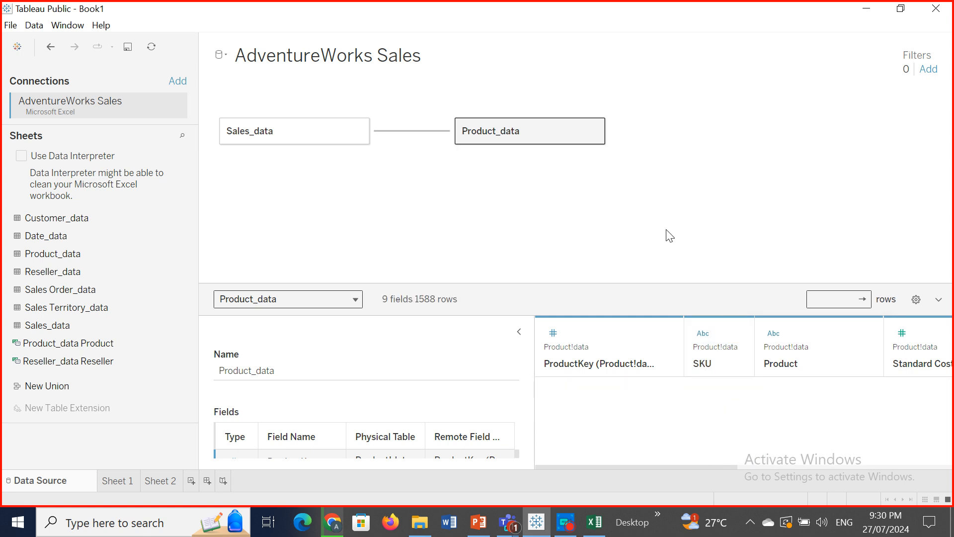
Step: Sort the Product_data preview fields by name from A to Z ascending
click(916, 298)
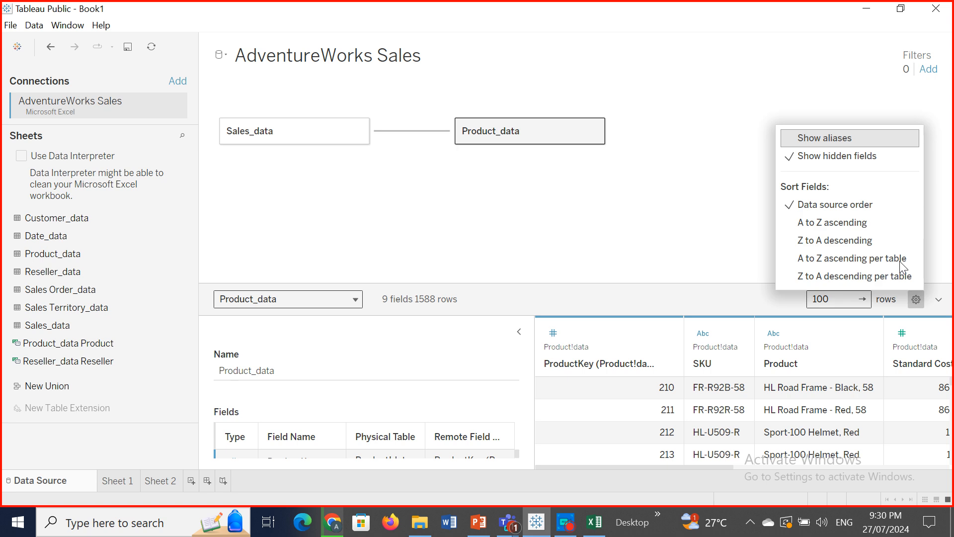
click(818, 222)
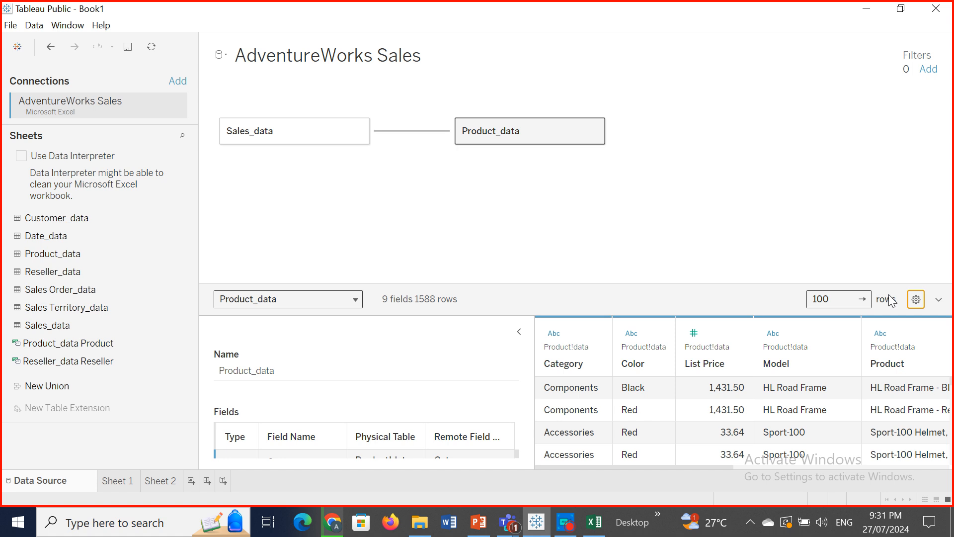
click(912, 301)
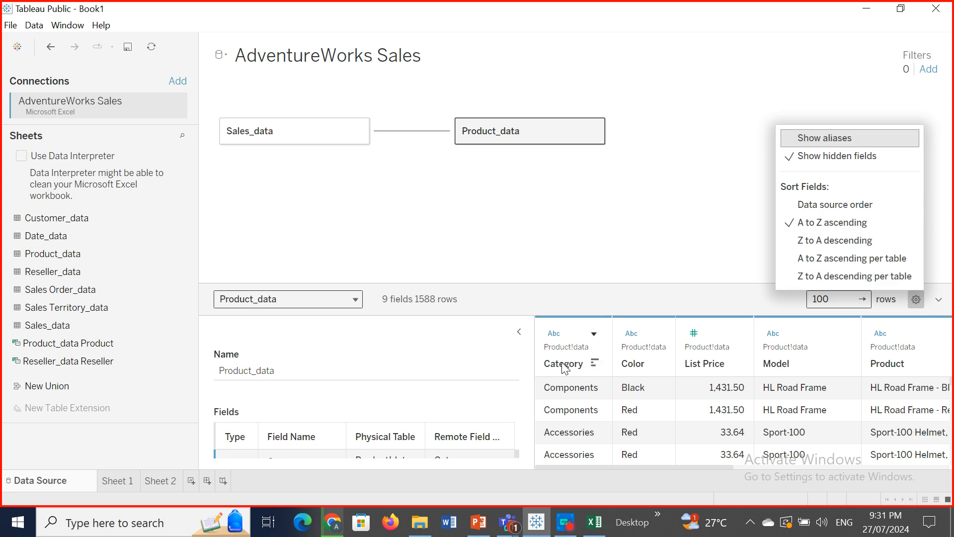
Step: Sort the Product_data preview fields A to Z ascending per table, and collapse and re-expand the preview pane
click(638, 229)
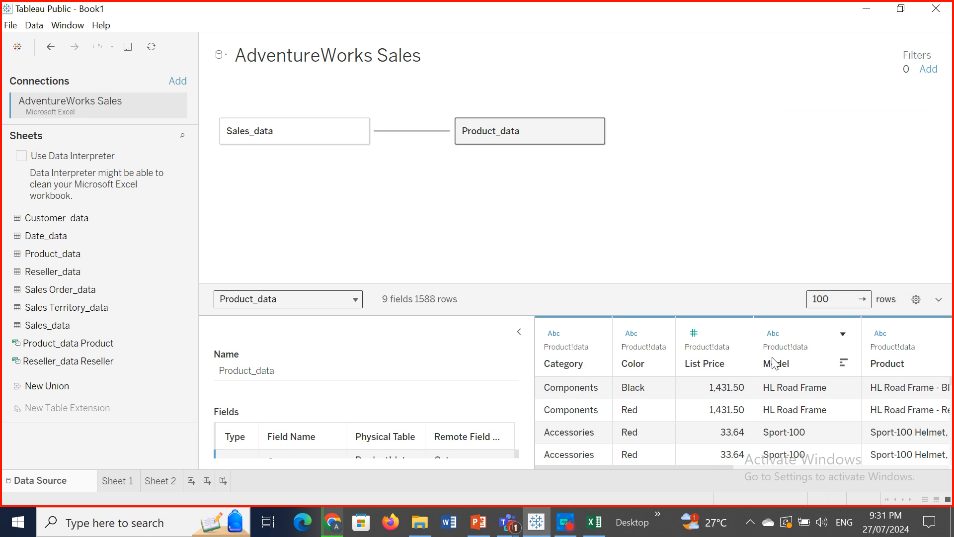
drag(659, 466, 879, 443)
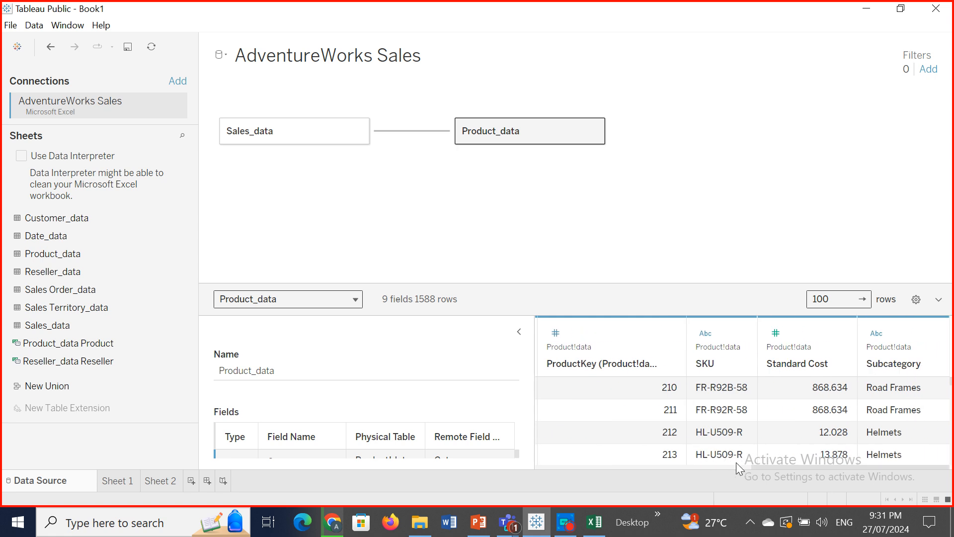
drag(805, 463, 886, 320)
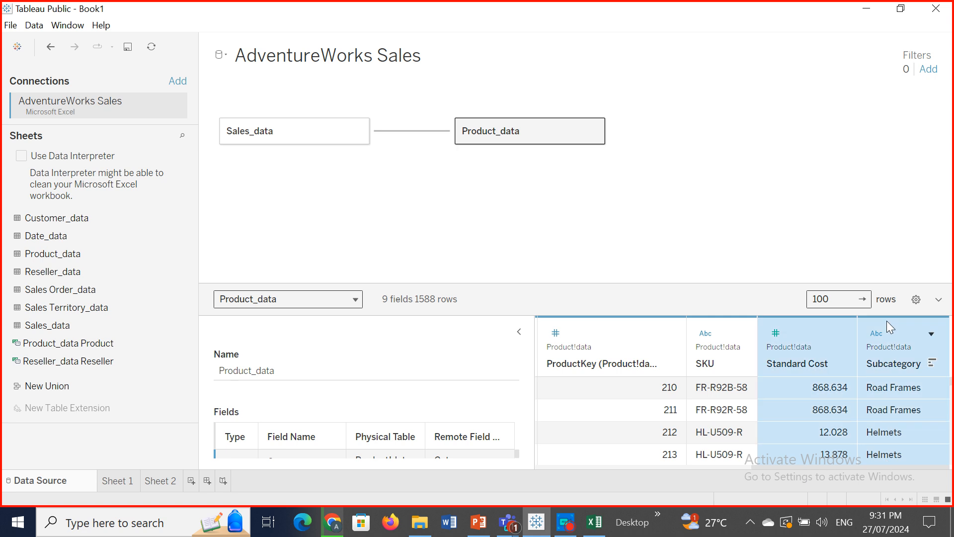
click(916, 301)
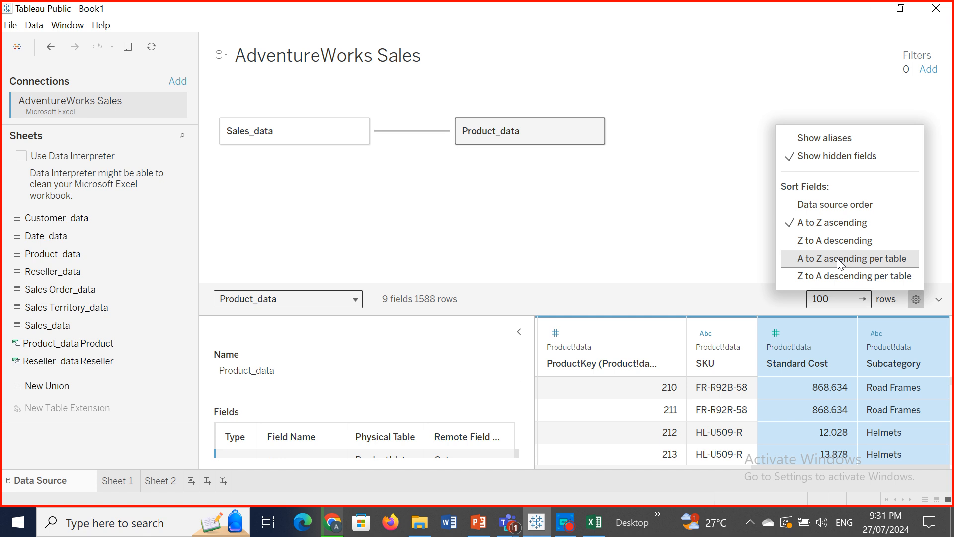
click(716, 245)
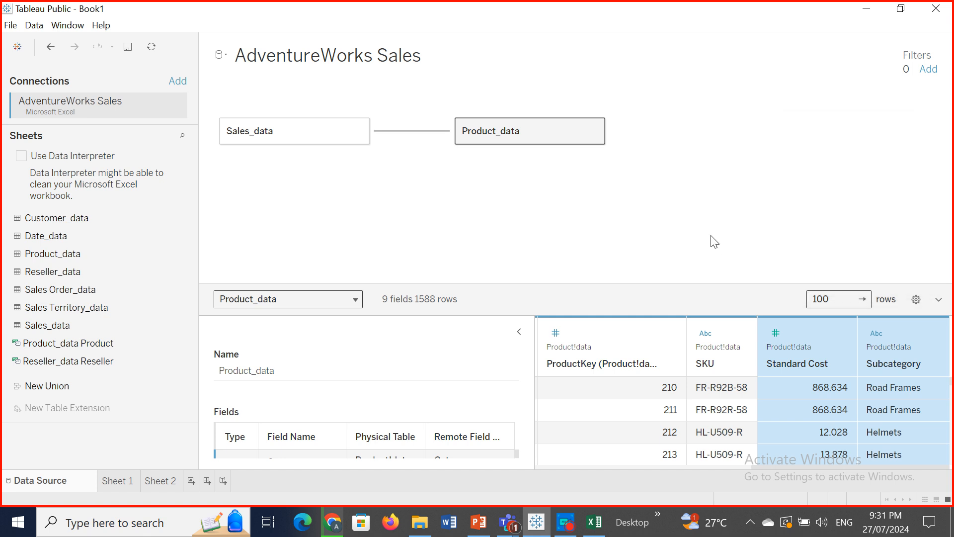
click(819, 330)
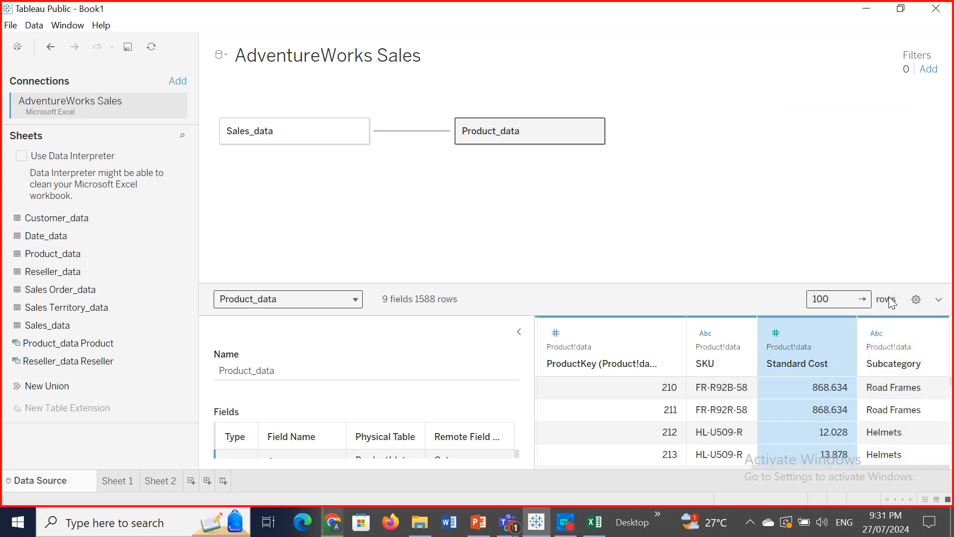
click(916, 300)
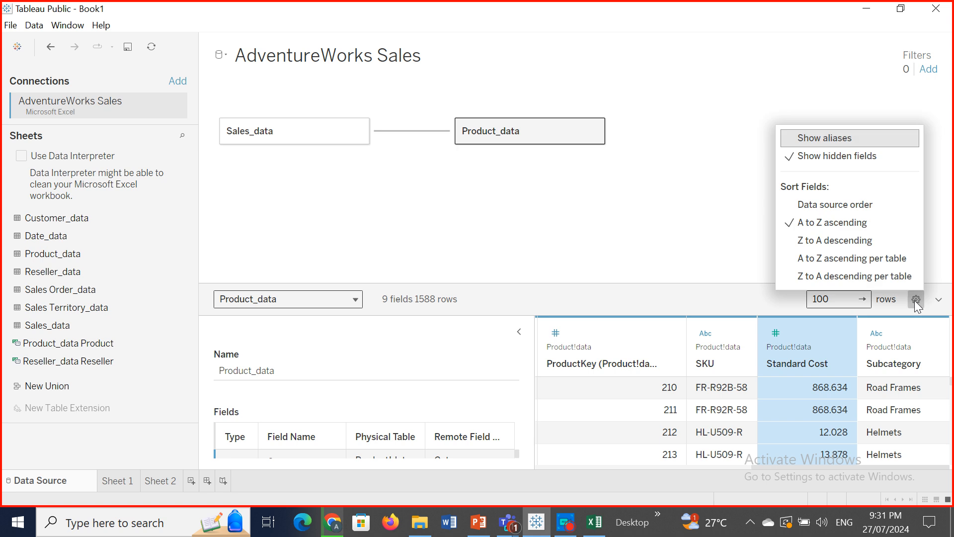
click(842, 258)
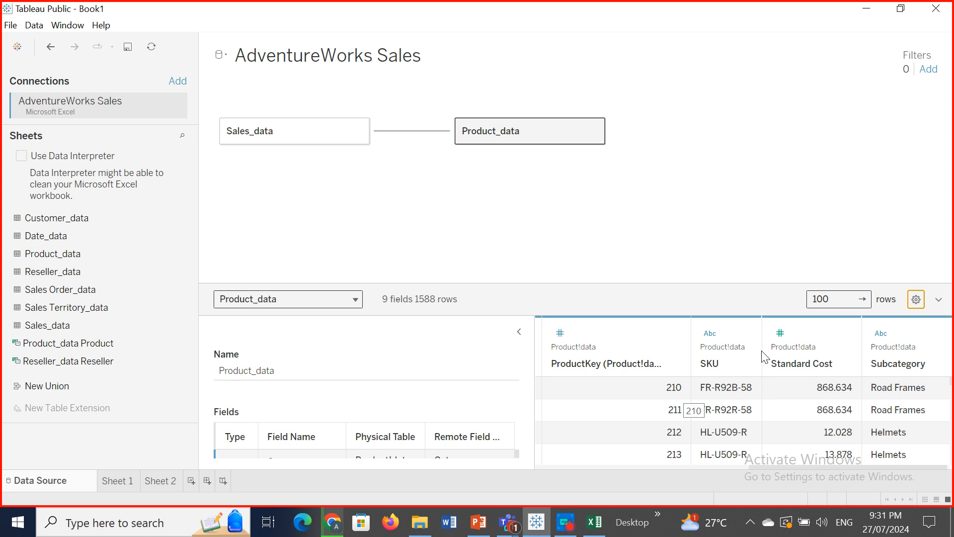
click(938, 301)
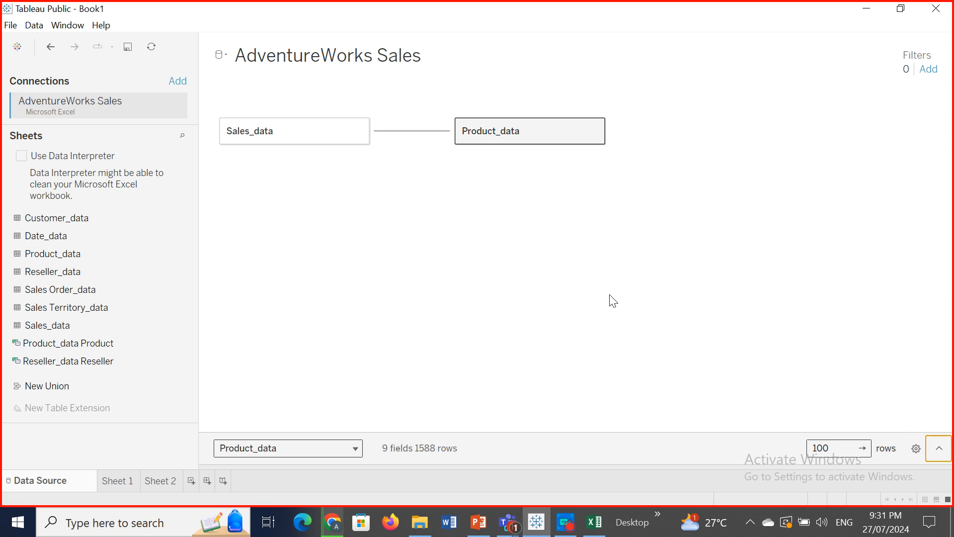
click(940, 450)
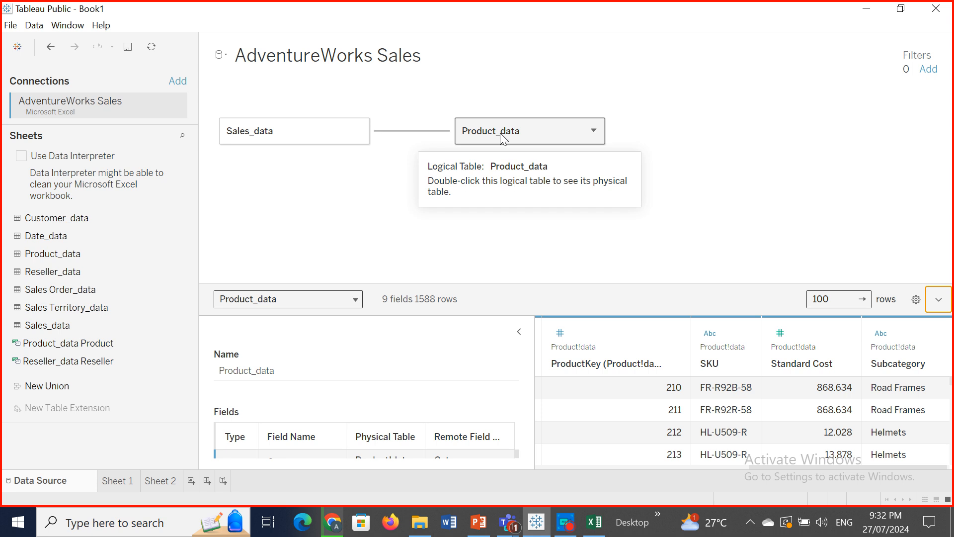
Step: Clear Product_data and Sales_data from the canvas, and rebuild the relationship by adding Sales_data and relating Product_data to it
drag(500, 132, 36, 201)
drag(275, 138, 79, 237)
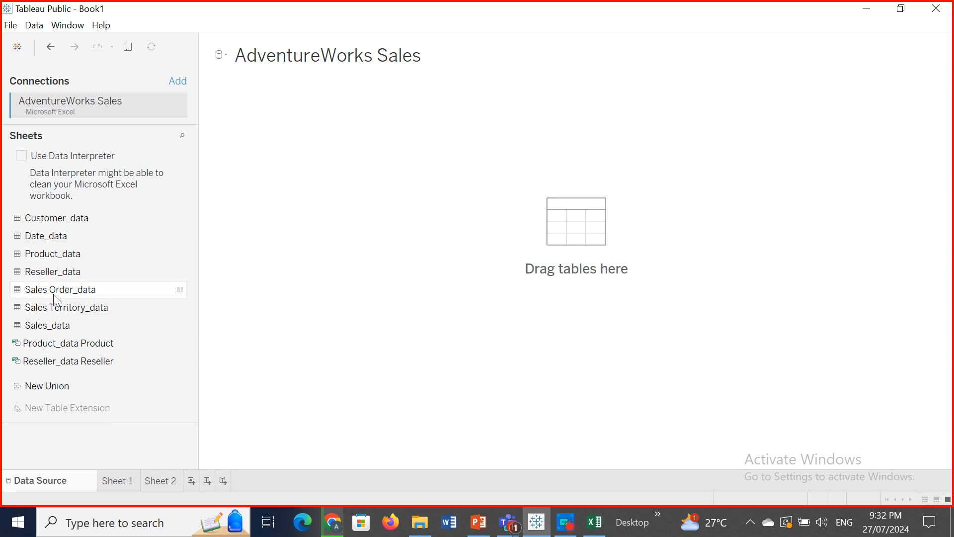
drag(80, 323, 521, 226)
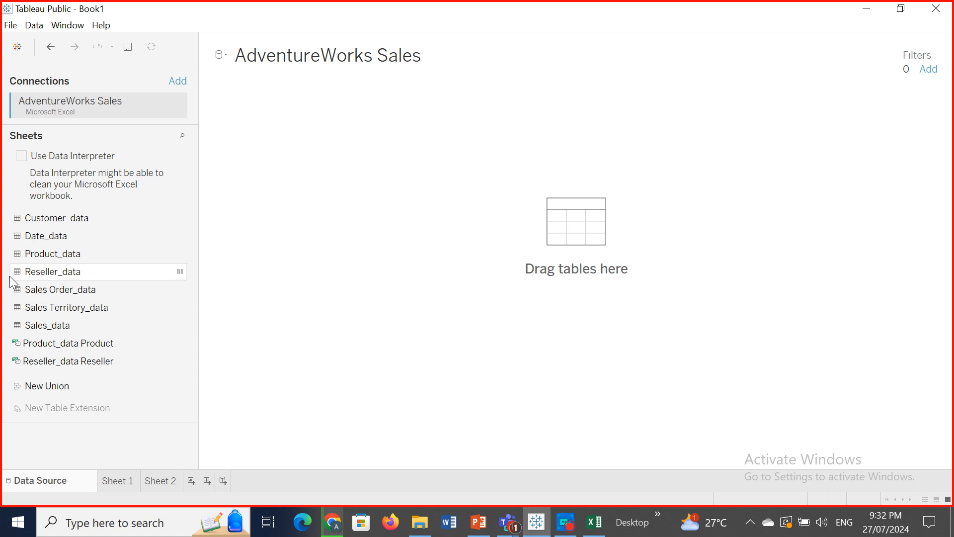
drag(70, 258, 526, 137)
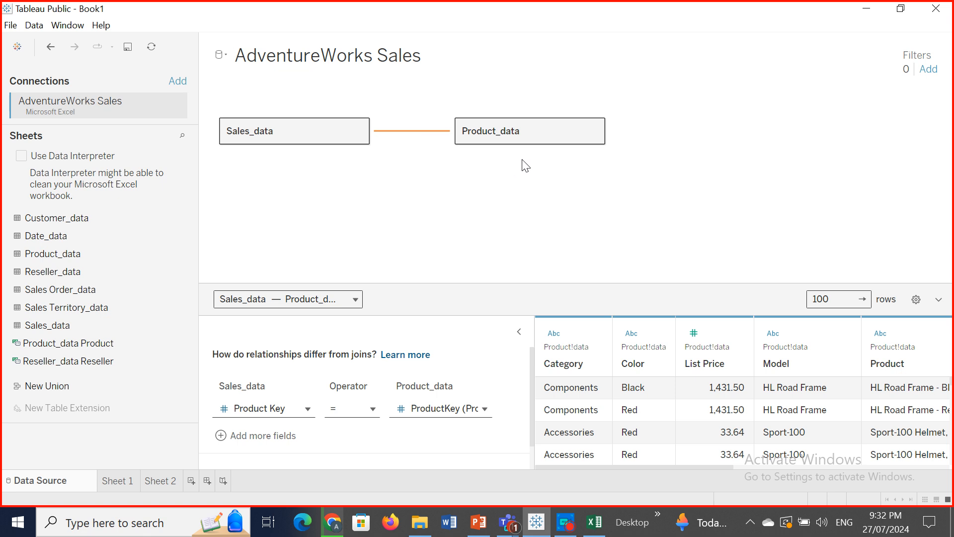
Step: Try relating a second copy of Sales_data to Sales_data in place of Product_data, and remove that copy
drag(515, 134, 135, 201)
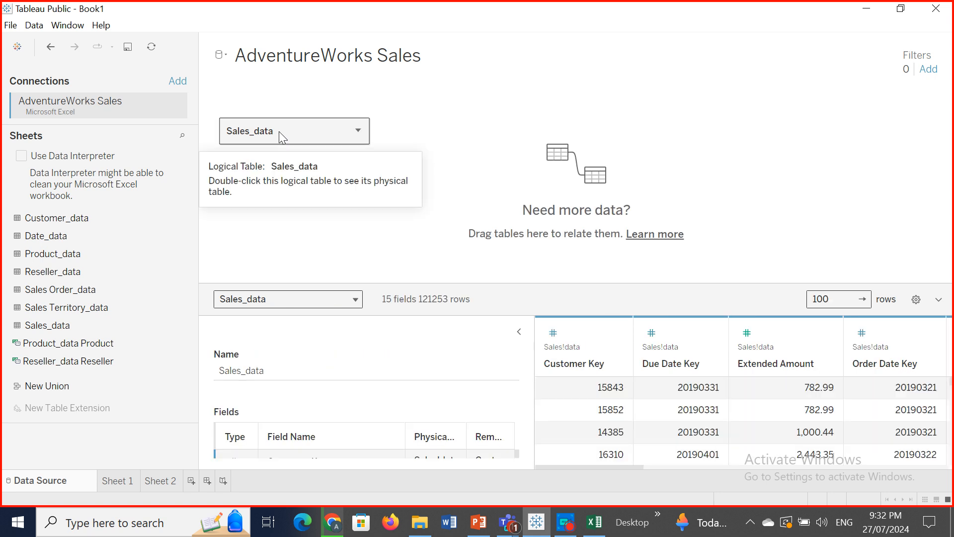
drag(68, 330, 496, 149)
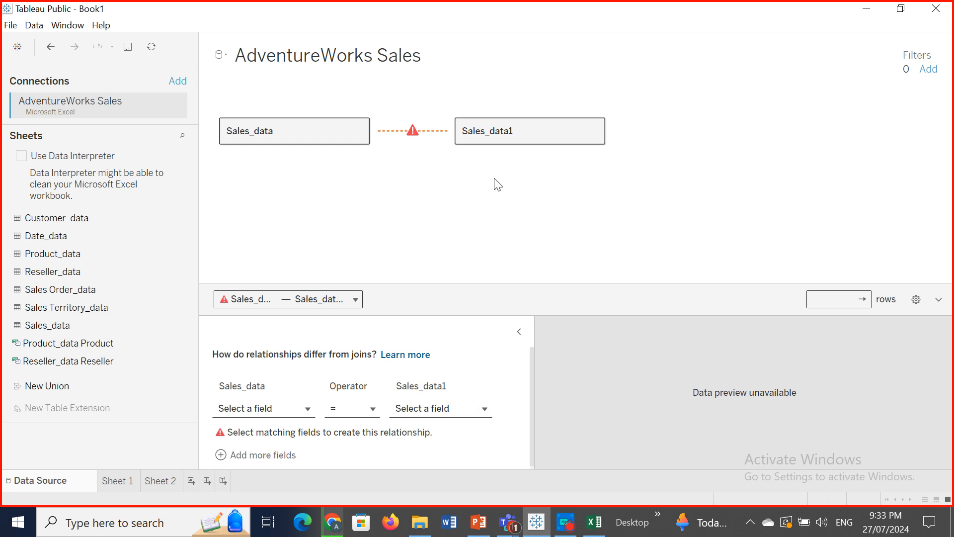
drag(505, 132, 98, 305)
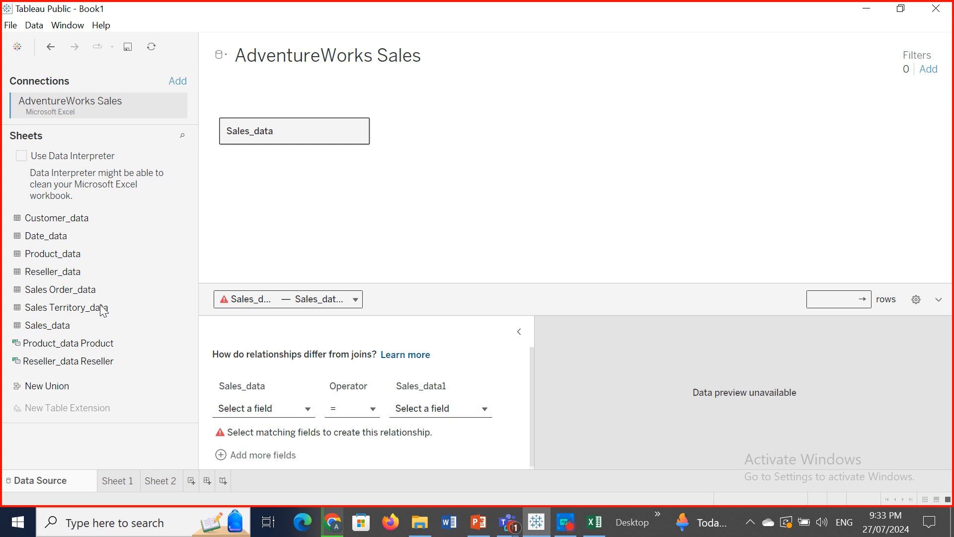
Step: Relate Product_data to Sales_data and view the comparison operators available for the relationship
drag(49, 254, 487, 141)
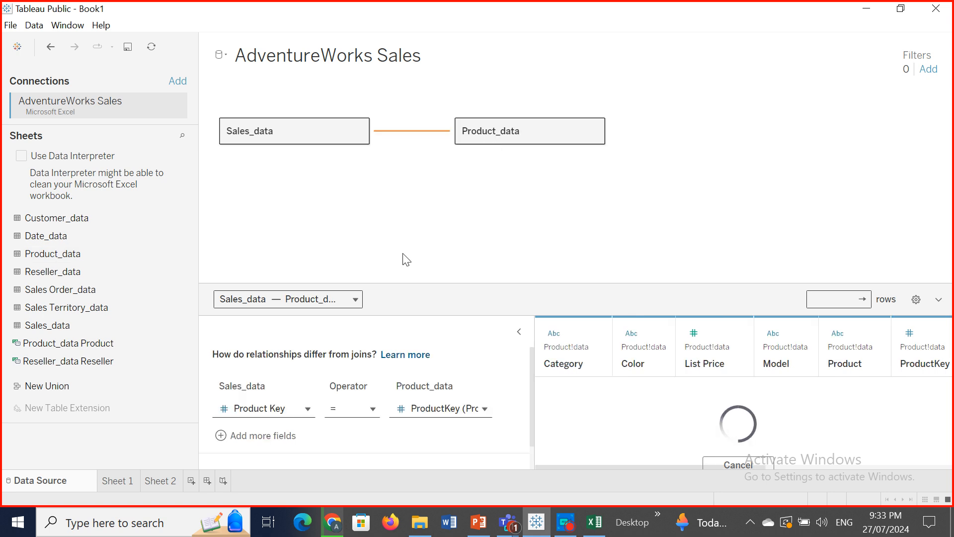
click(373, 408)
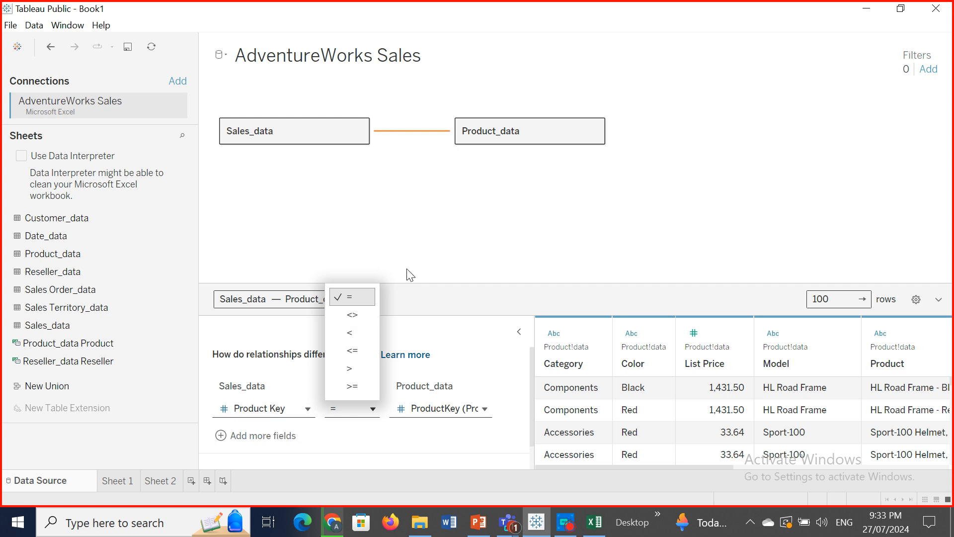
click(476, 227)
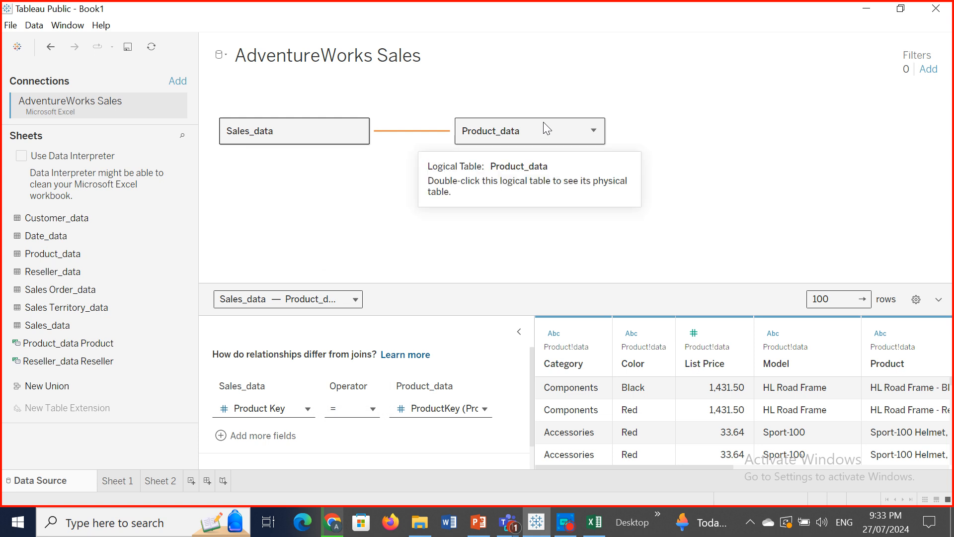
Step: Remove Product_data and Sales_data from the canvas, and add Sales_data back as the only table
drag(509, 129, 125, 243)
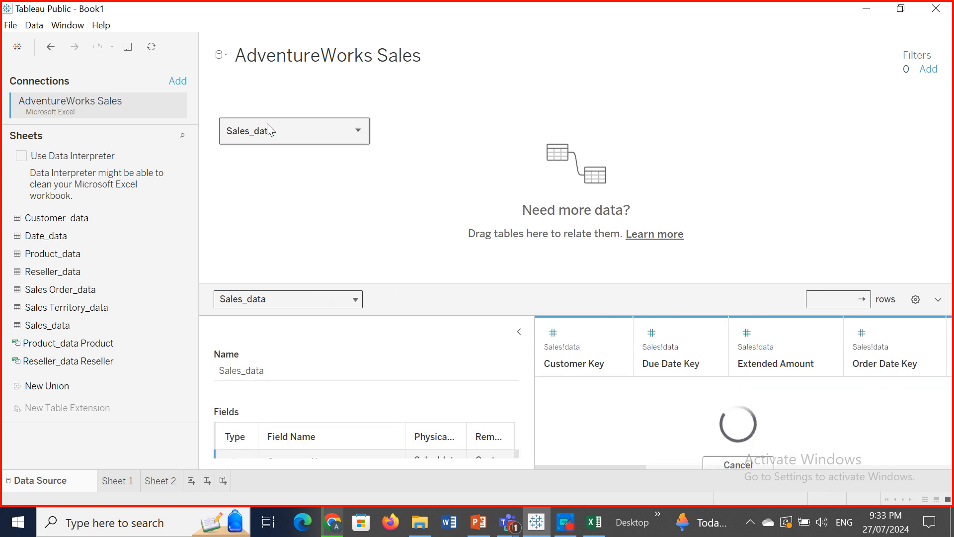
drag(267, 124, 77, 254)
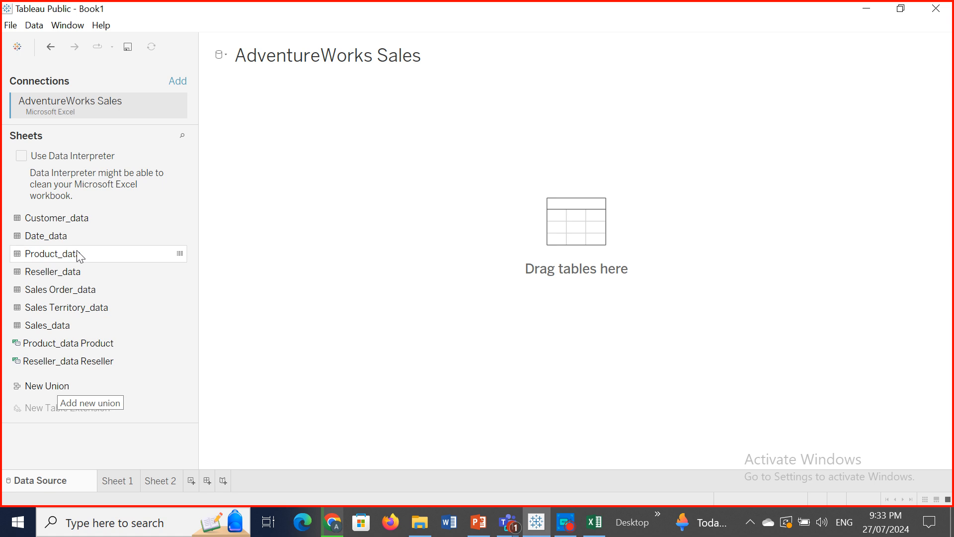
click(79, 321)
drag(79, 320, 444, 166)
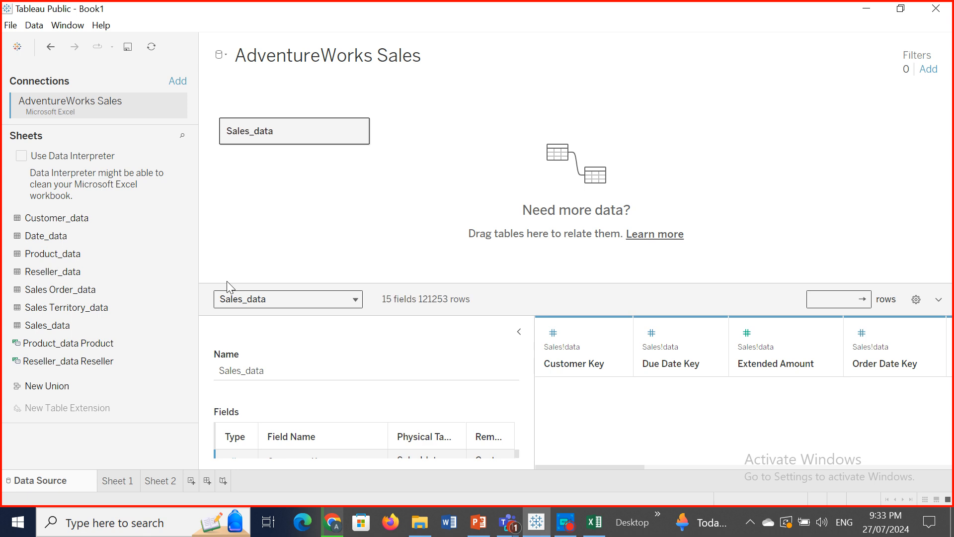
Step: Replace Sales_data with Product_data on the canvas and union Sales_data beneath it
drag(48, 253, 246, 144)
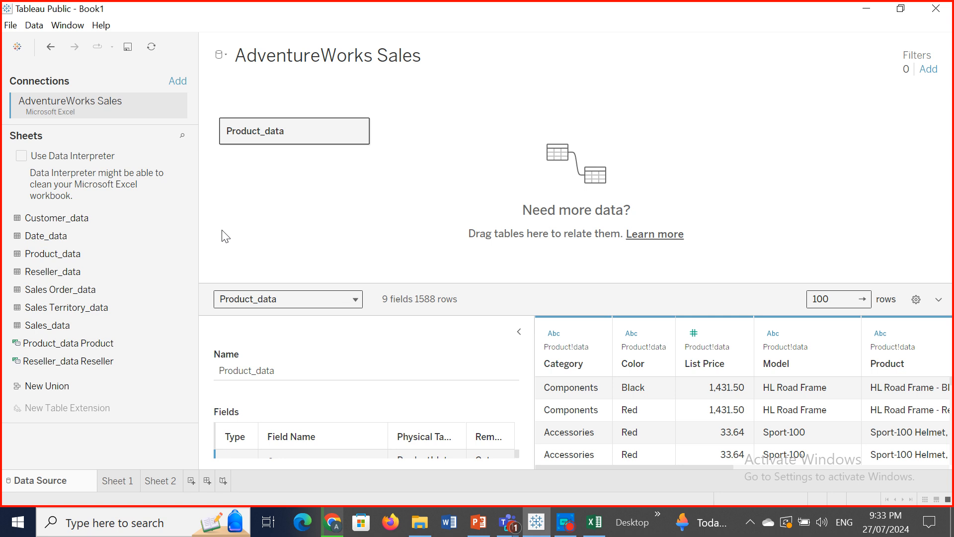
drag(58, 325, 249, 154)
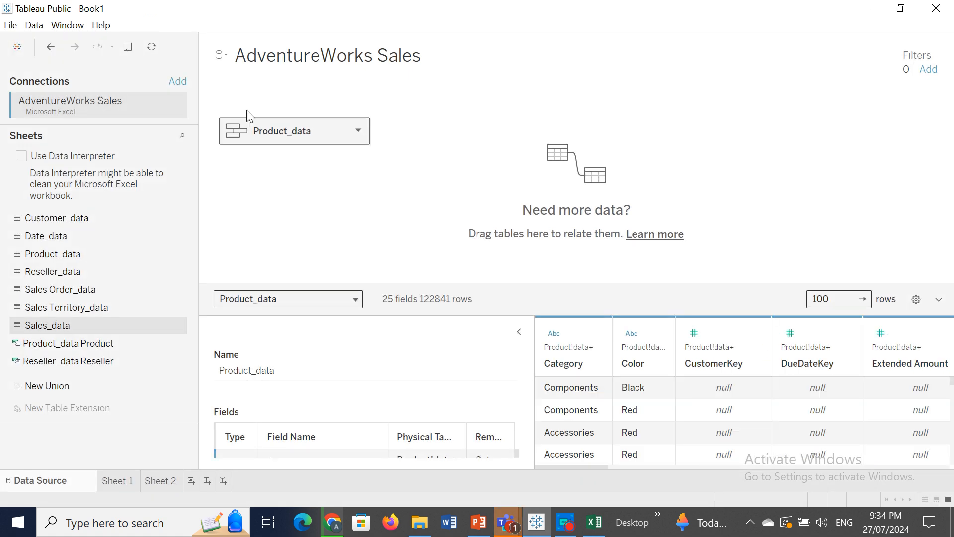
Step: Open the Product_data union for editing, review its member tables, and accept it as is
click(358, 131)
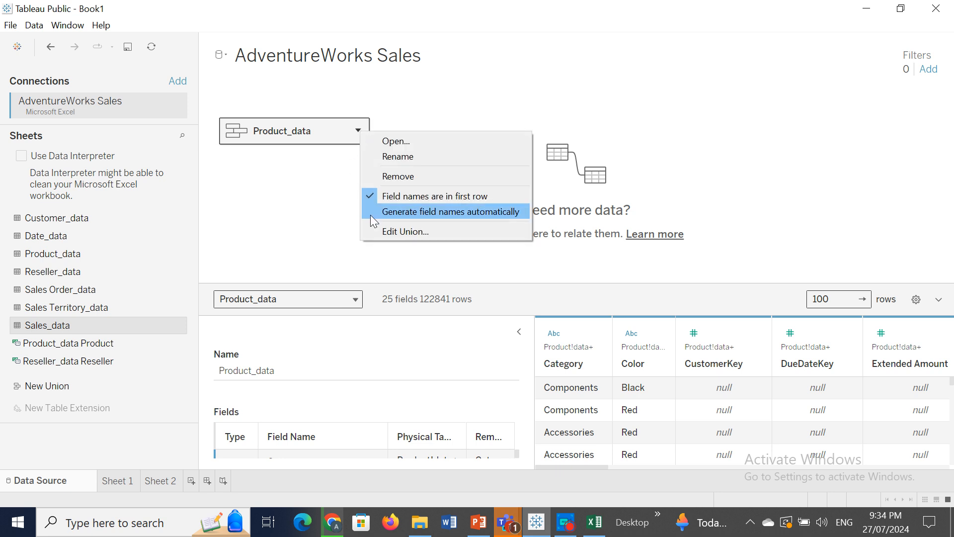
click(411, 231)
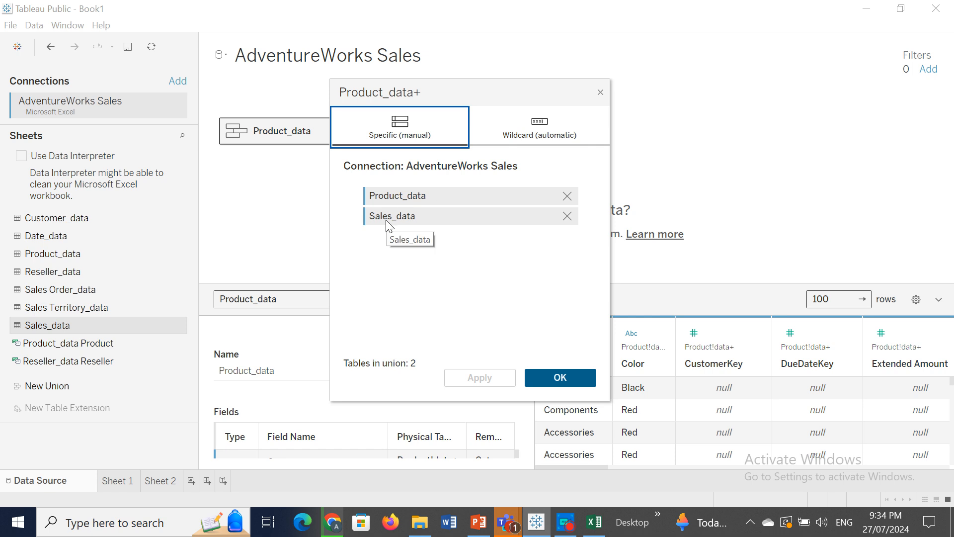
click(559, 379)
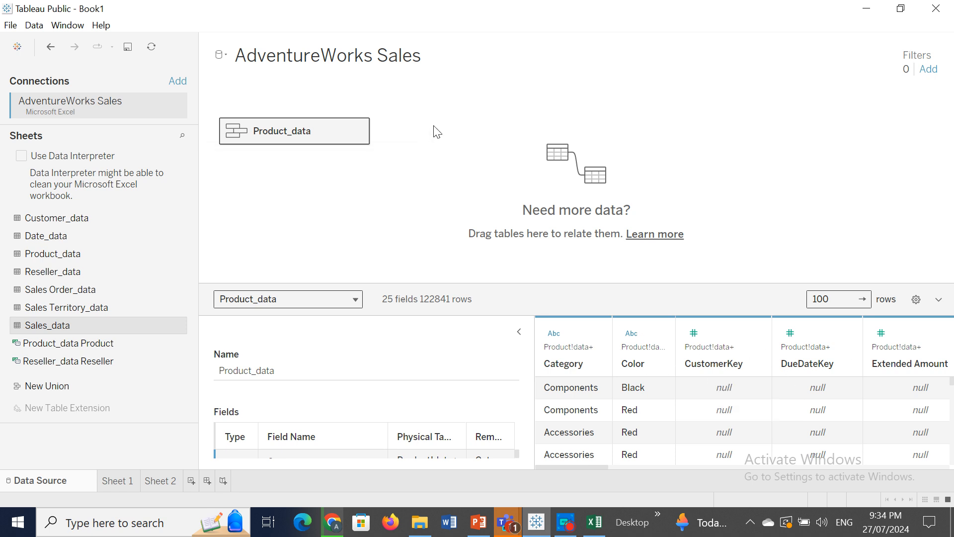
Step: Undo the union and the table replacement, and union Product_data beneath Sales_data instead
click(49, 42)
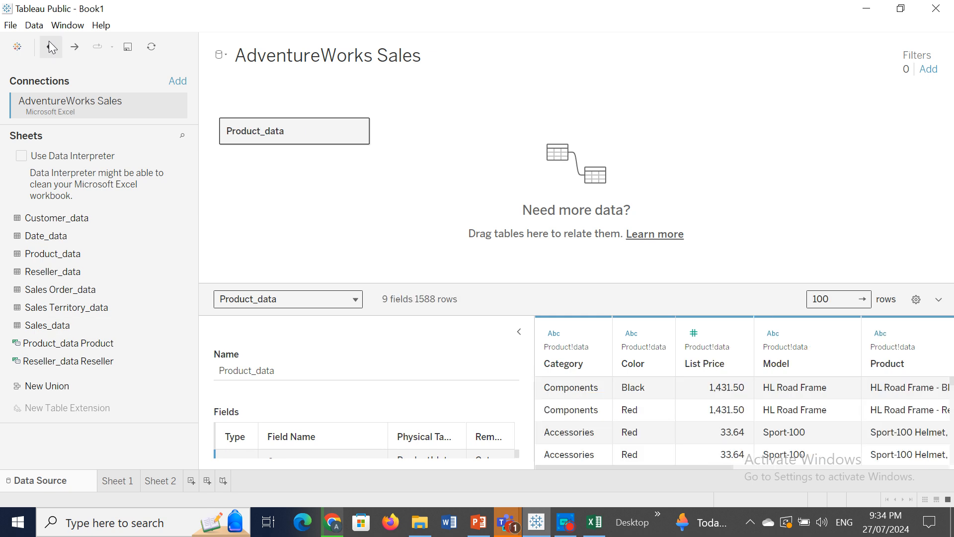
click(51, 46)
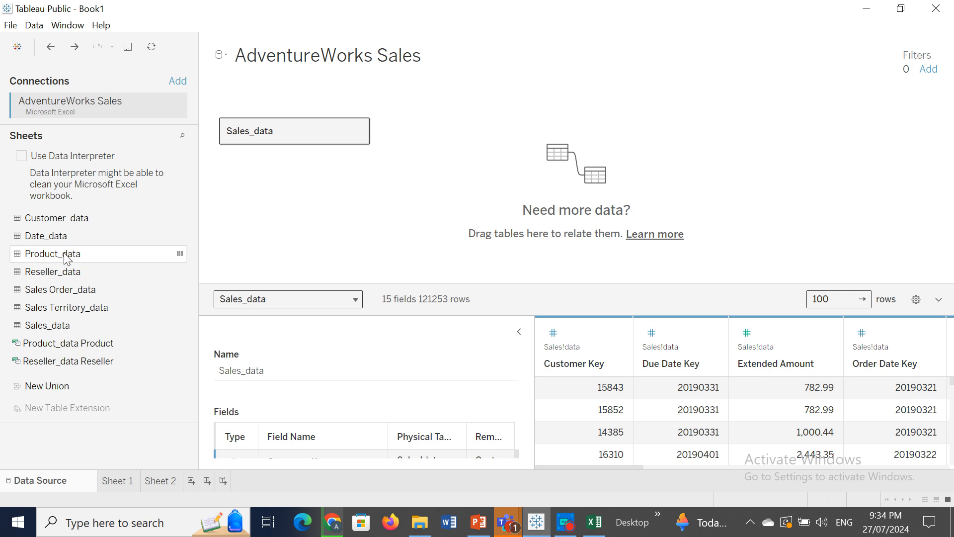
drag(77, 254, 230, 153)
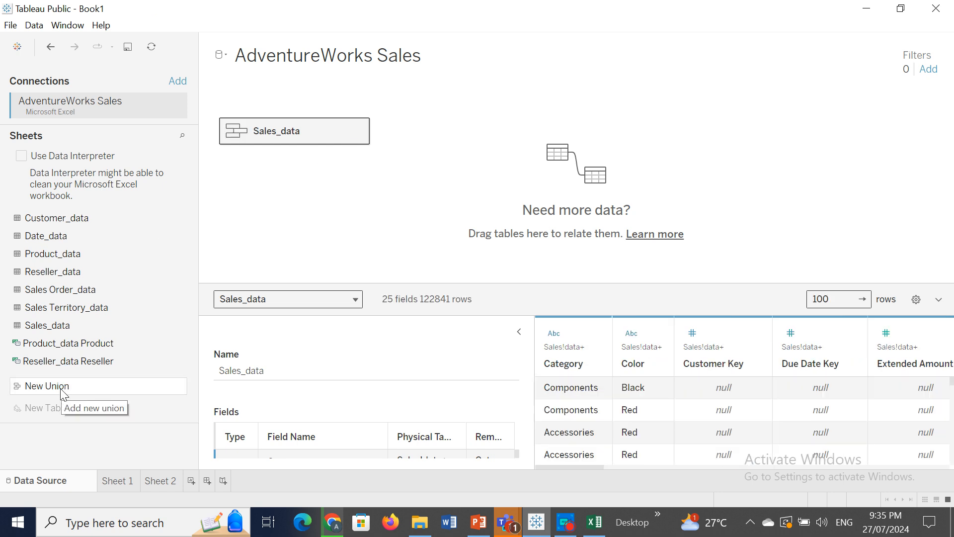
Step: Remove the Sales_data union from the canvas and add the Sales_data table on its own
click(358, 130)
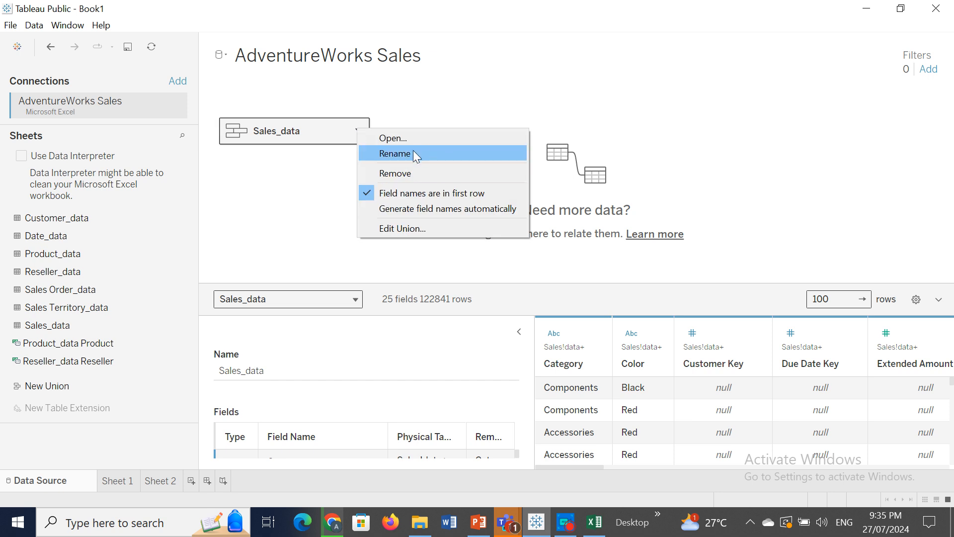
click(412, 174)
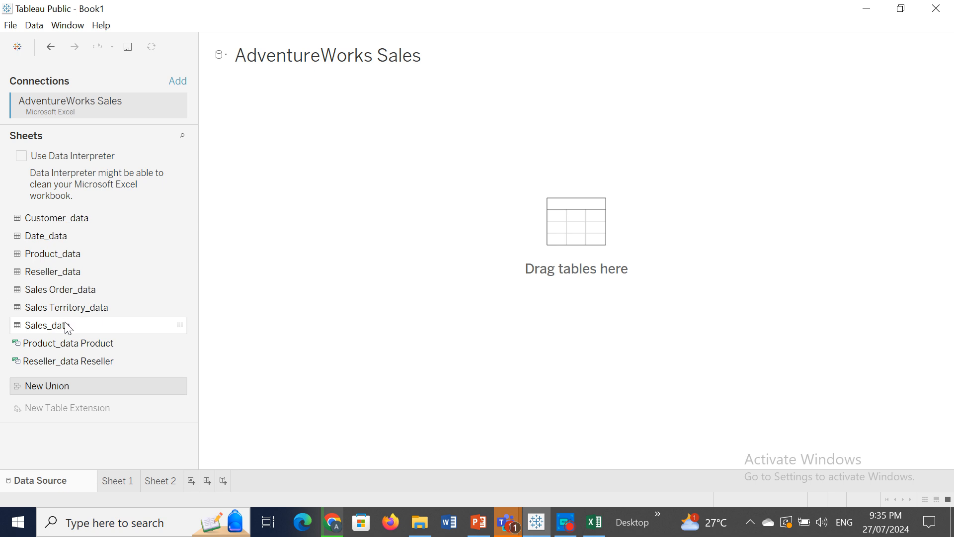
drag(65, 323, 532, 266)
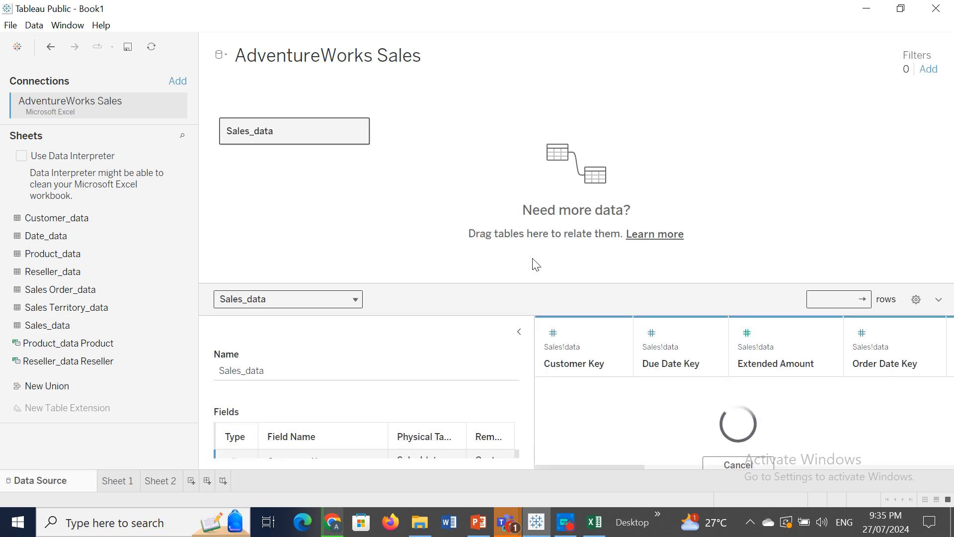
Step: Create a manual union of Sales_data and Product_data alongside the existing Sales_data table
double_click(46, 385)
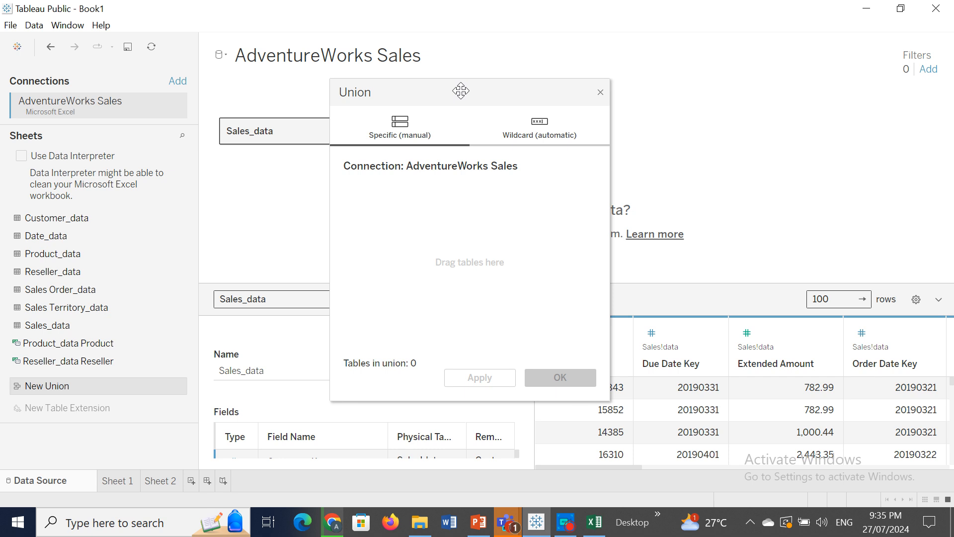
drag(461, 91, 611, 75)
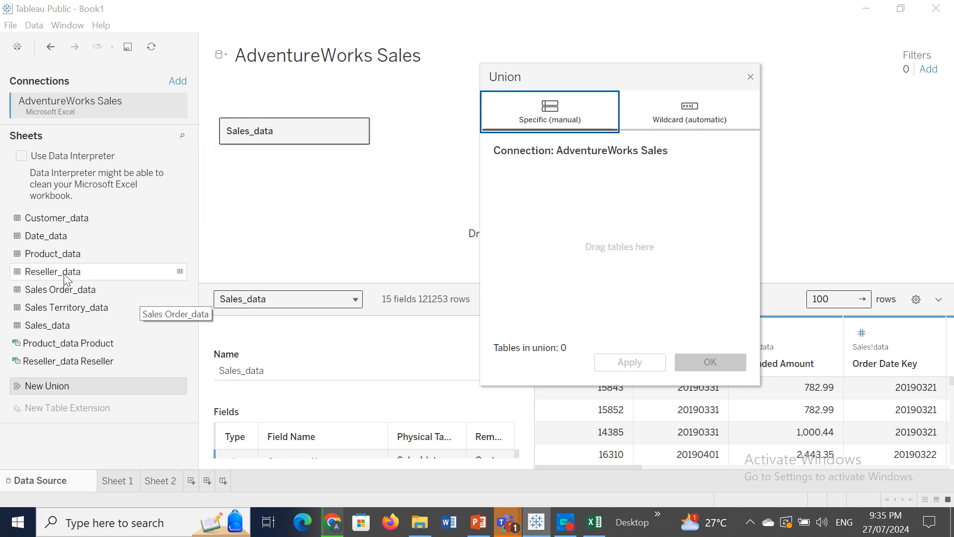
drag(63, 325, 579, 238)
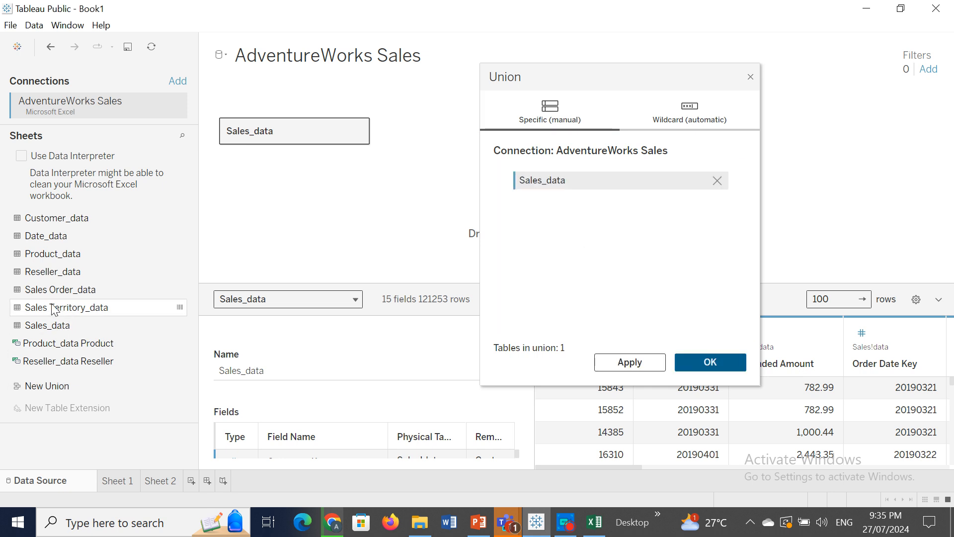
drag(55, 256, 532, 215)
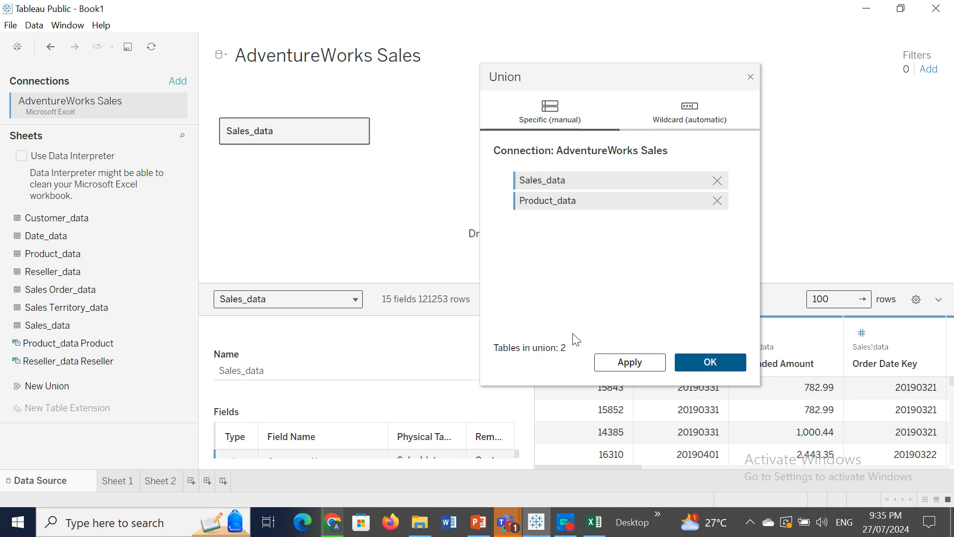
click(652, 361)
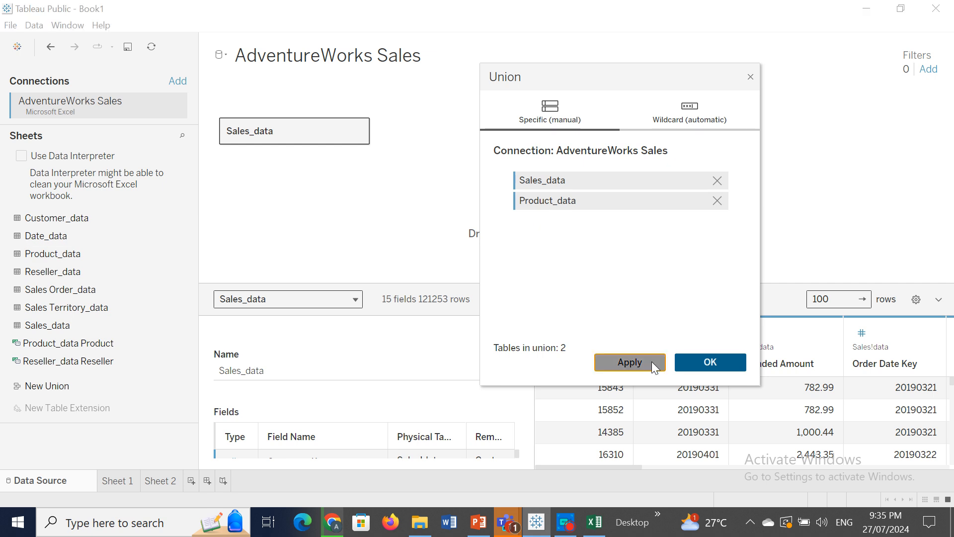
click(708, 363)
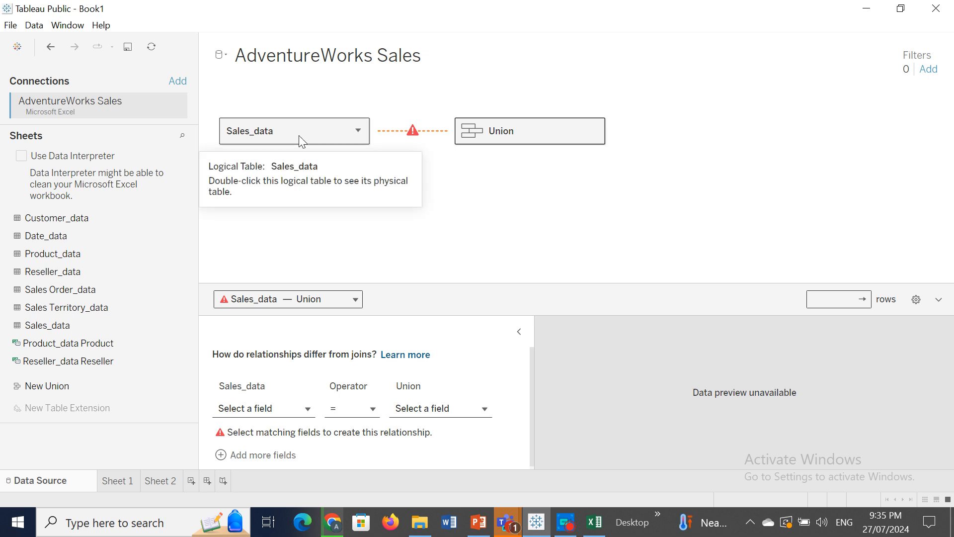
Step: Remove Sales_data and its attached union from the canvas and start another new union
drag(302, 141, 82, 273)
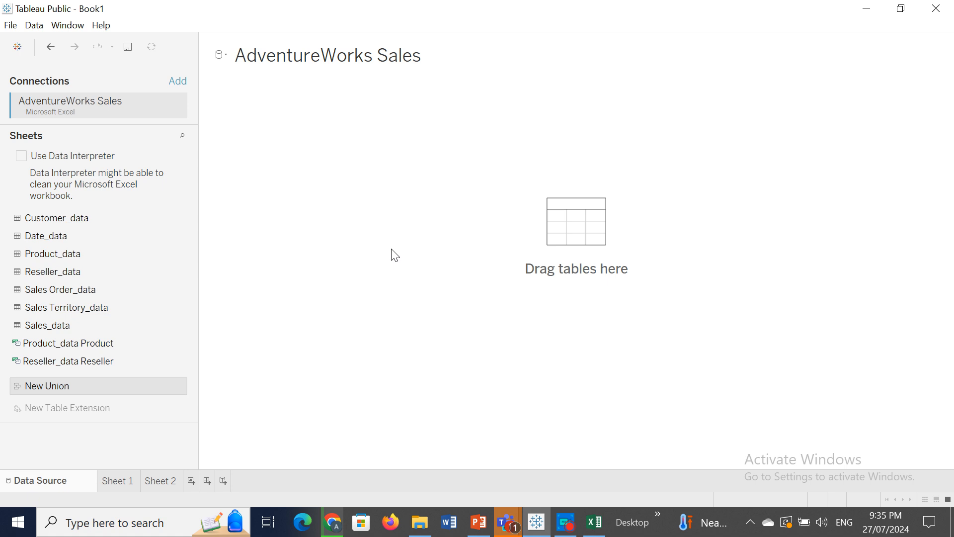
double_click(48, 391)
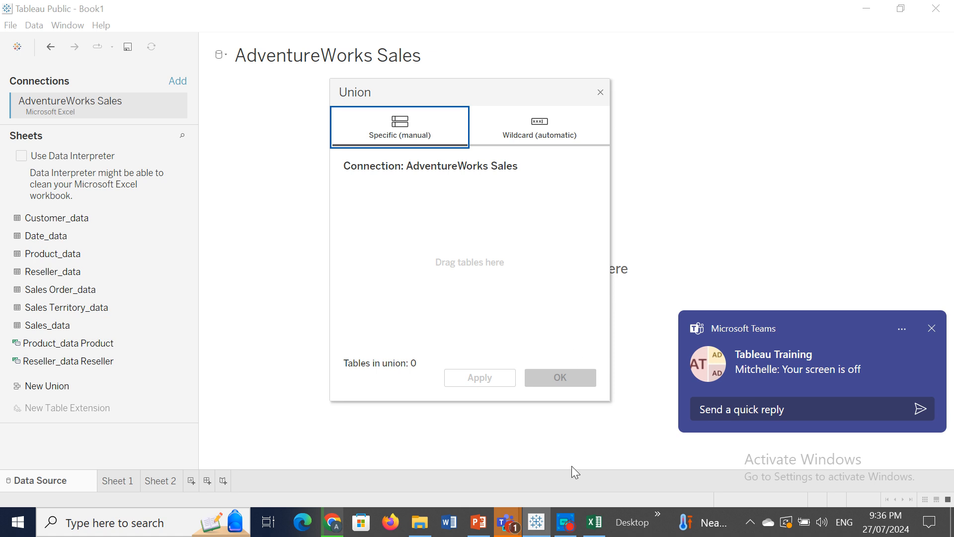
Step: Switch to the Tableau Training meeting in Microsoft Teams and share the Tableau Public - Book1 window
click(506, 522)
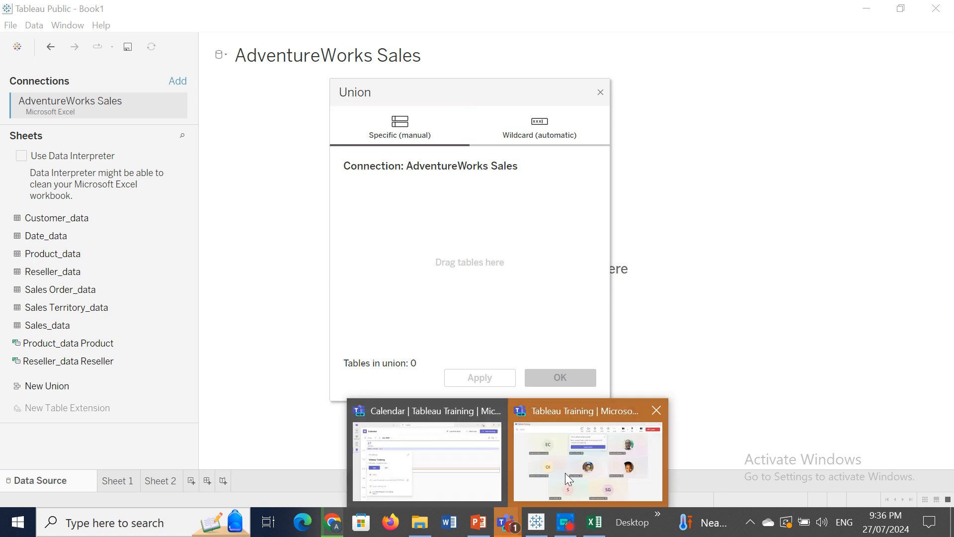
click(565, 473)
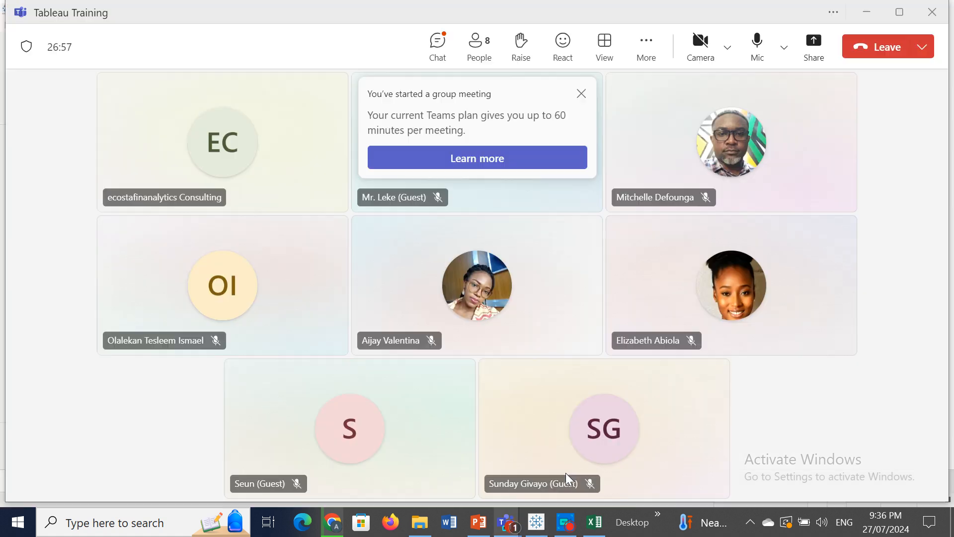
click(823, 48)
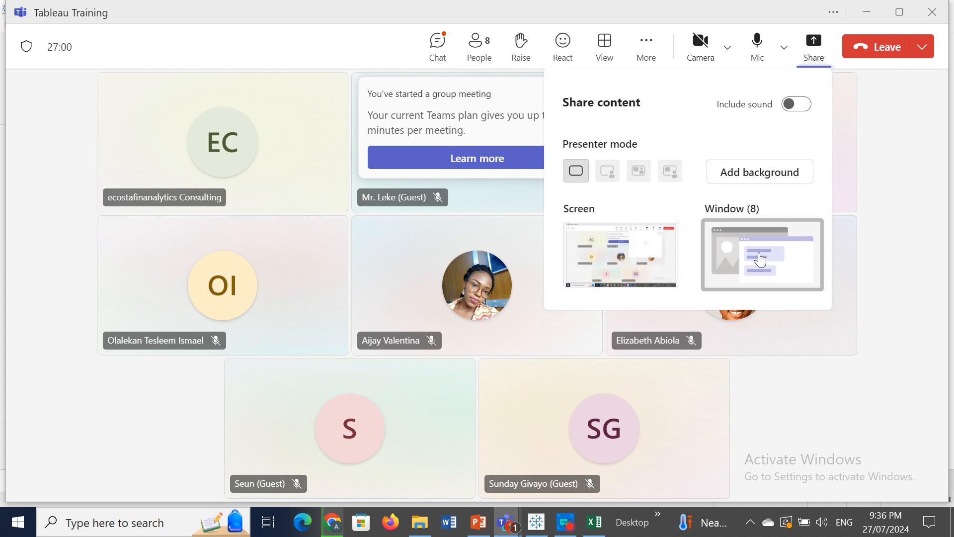
click(760, 259)
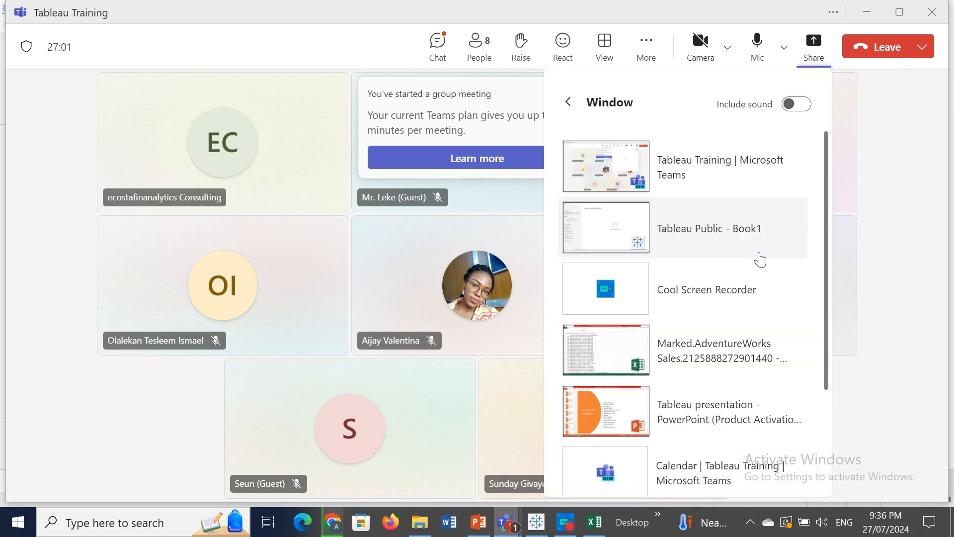
click(597, 227)
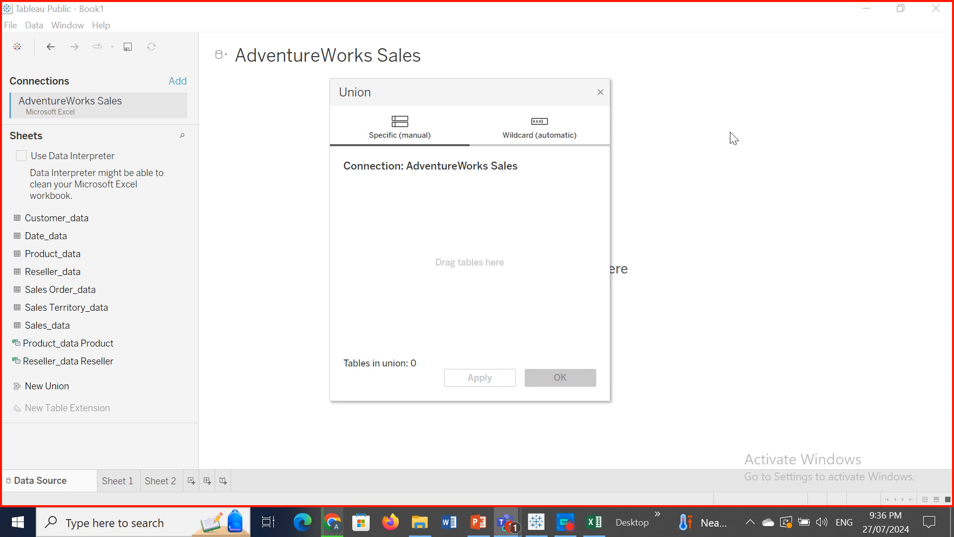
Step: Create a manual union of Sales_data and Product_data on the empty canvas and open its options
click(602, 94)
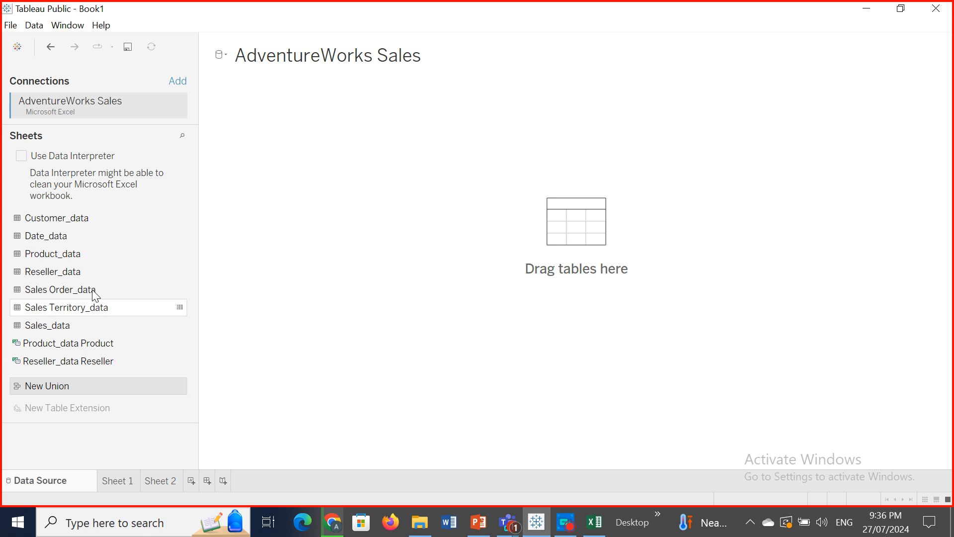
double_click(48, 386)
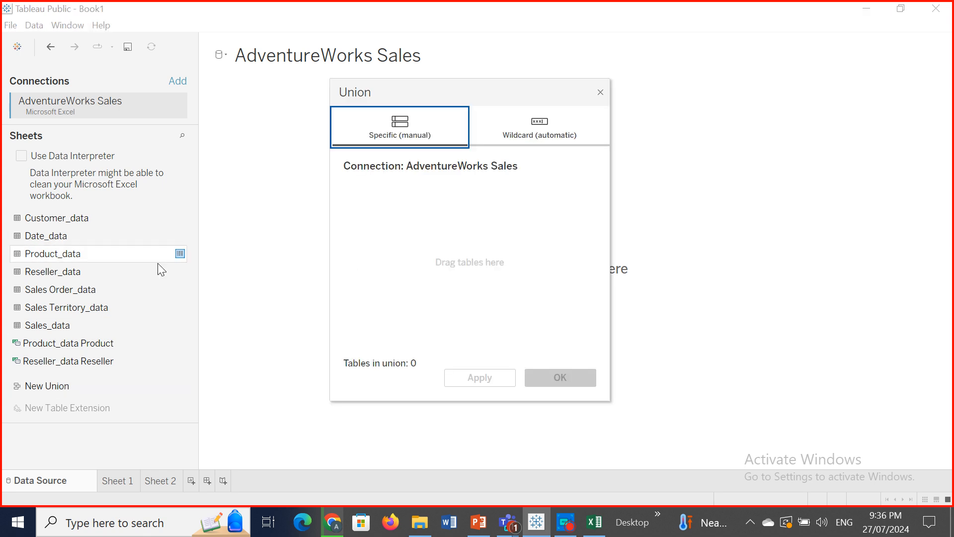
drag(50, 326, 436, 217)
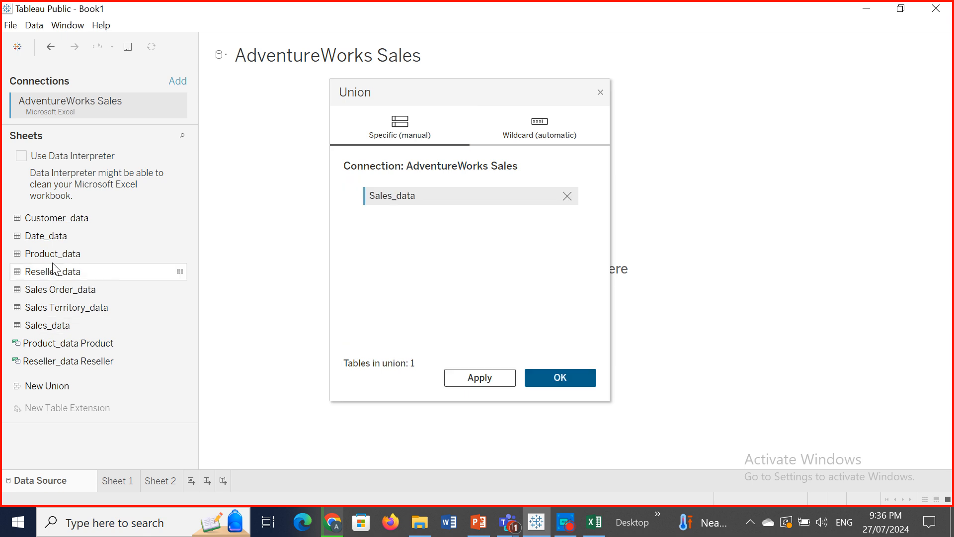
drag(54, 255, 397, 233)
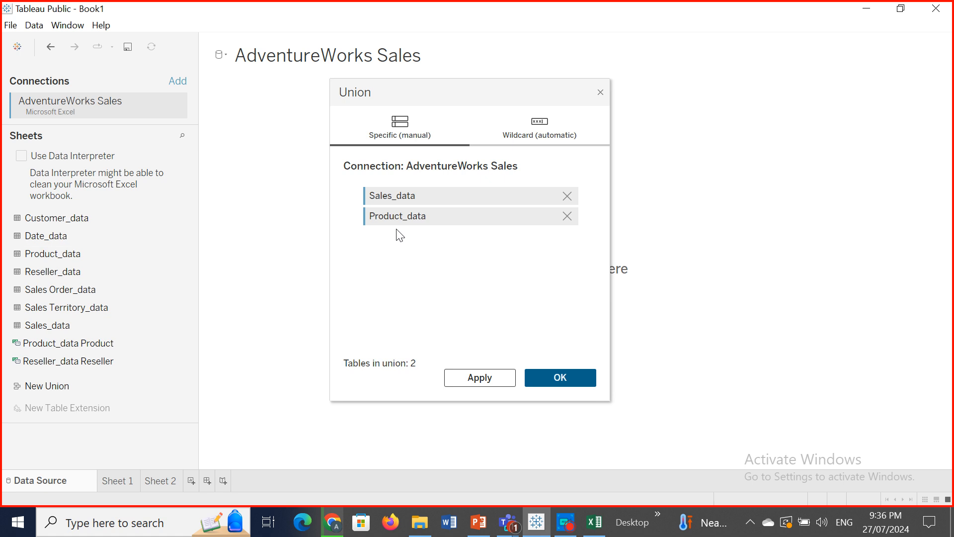
click(490, 376)
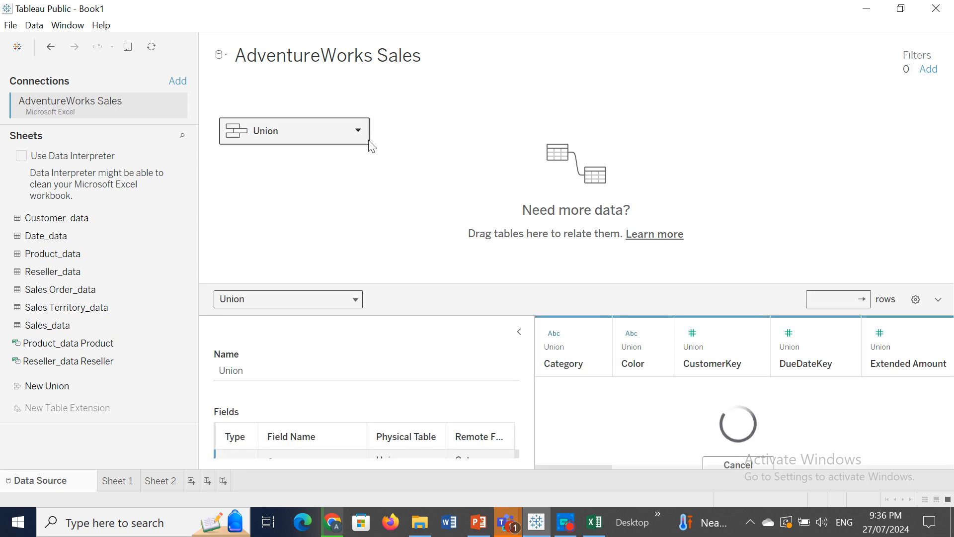
click(368, 139)
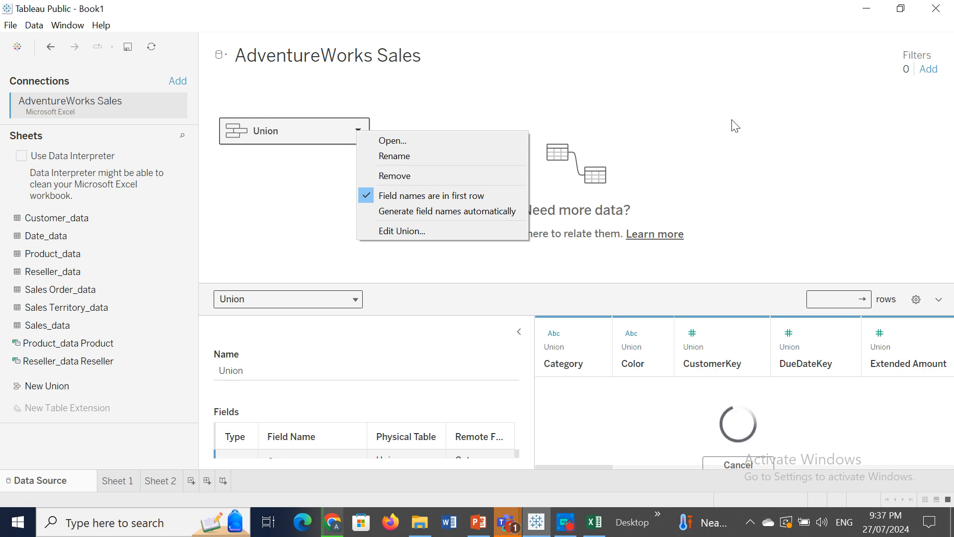
Step: Return to the Teams meeting, share the Tableau Public - Book1 window again, and go back to the workbook
click(512, 529)
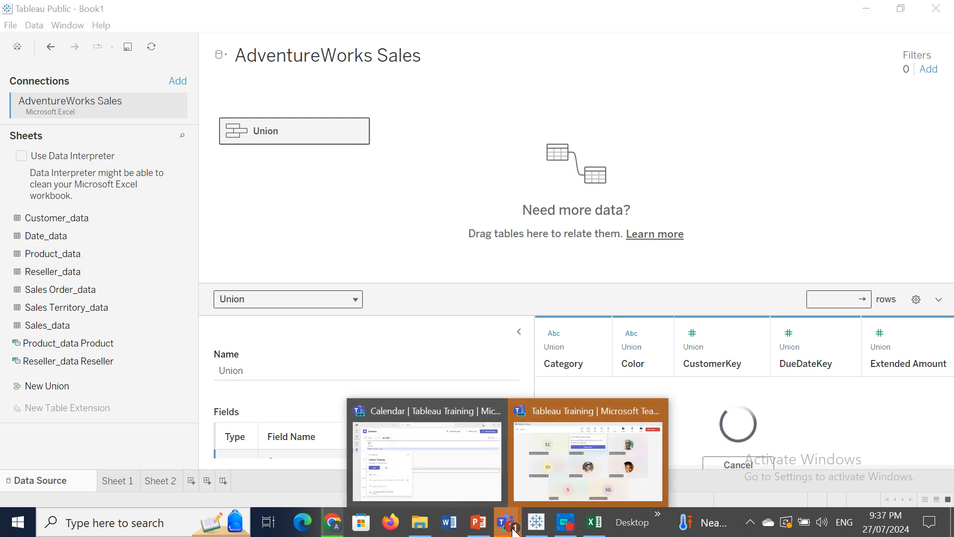
click(575, 437)
click(822, 55)
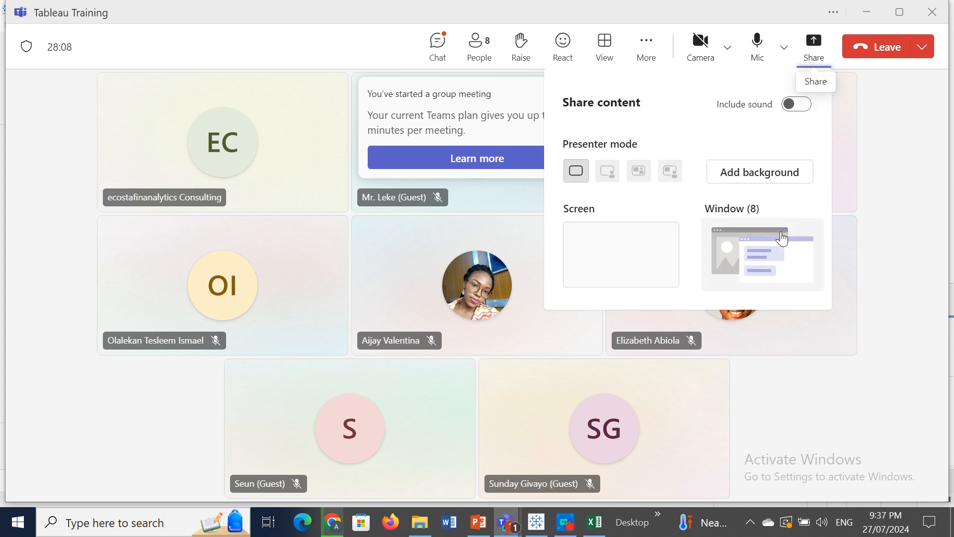
click(744, 254)
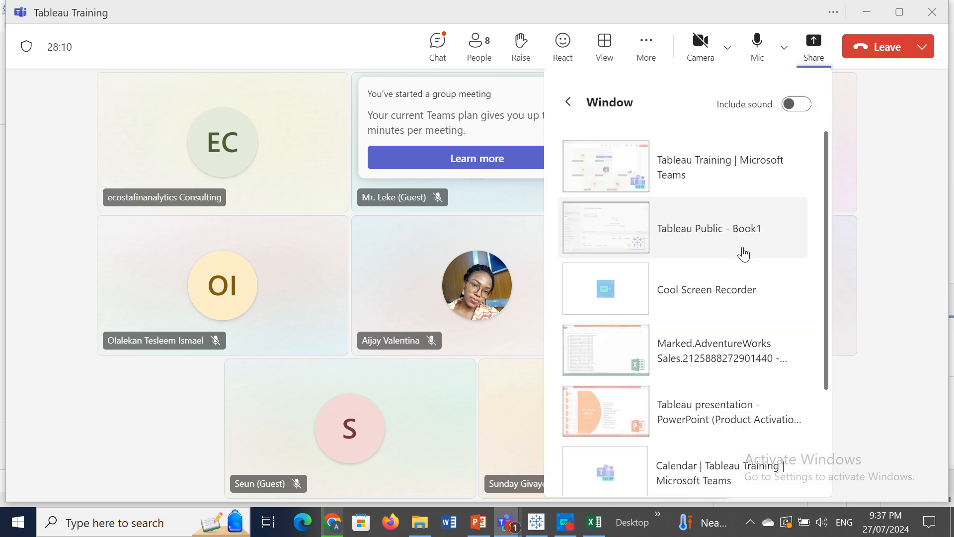
click(599, 243)
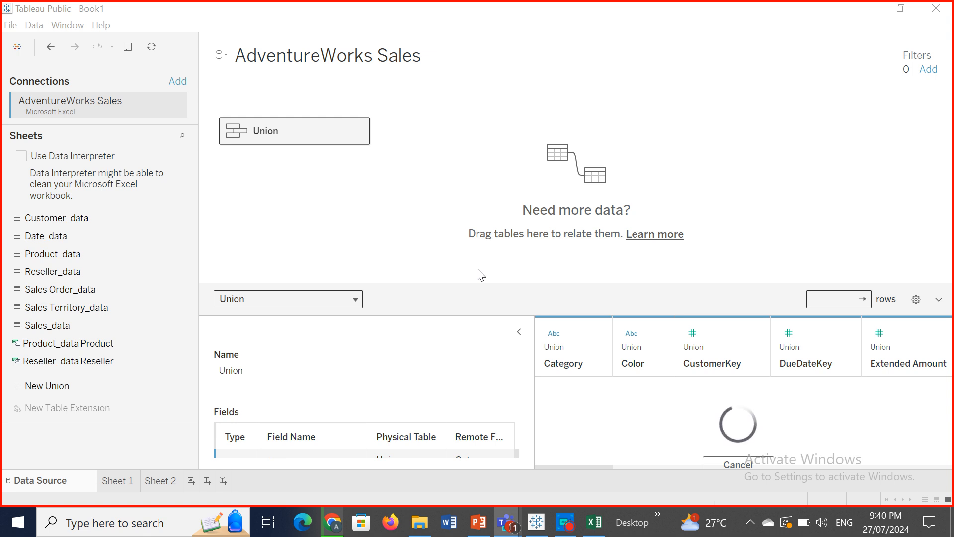
key(alt+Tab)
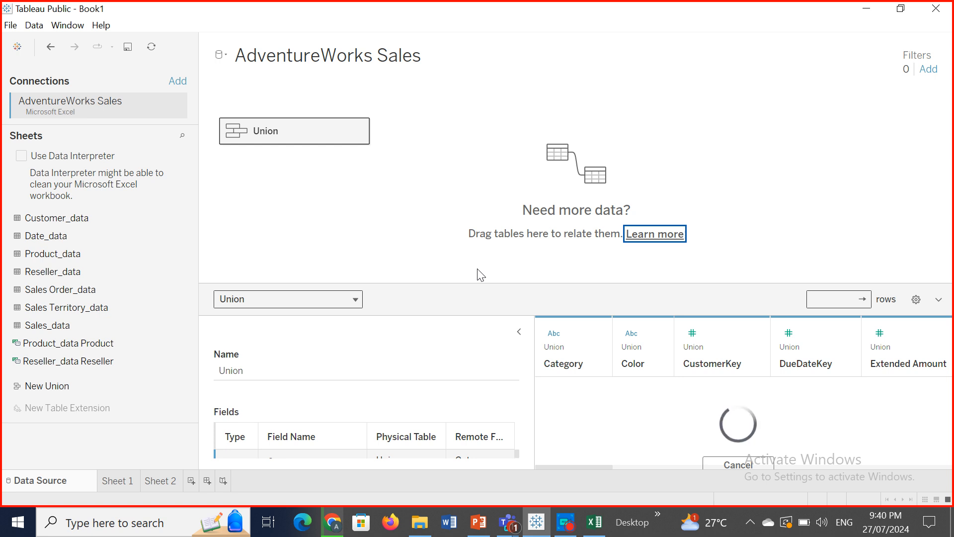
Step: Replace the union on the canvas with the Sales_data table and relate Product_data to it
click(357, 131)
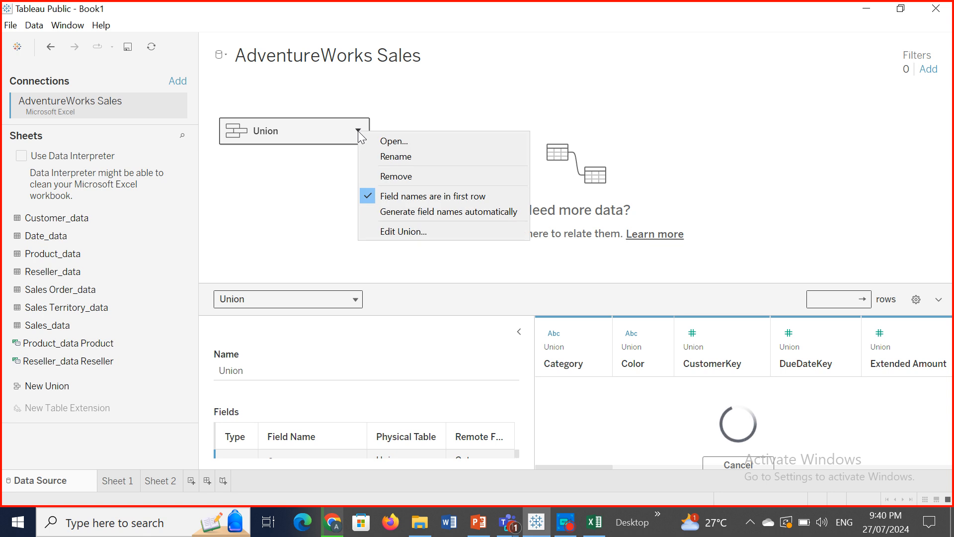
click(407, 176)
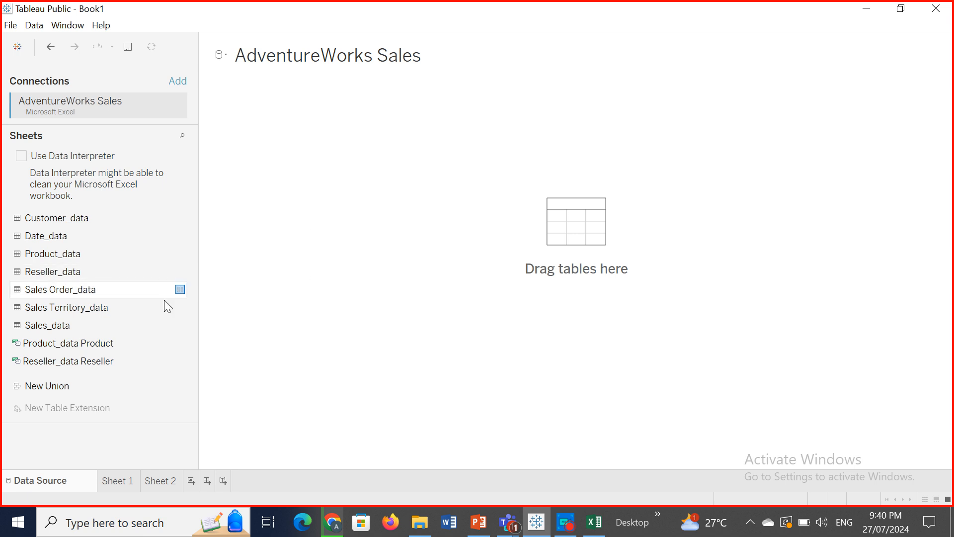
drag(73, 324, 435, 191)
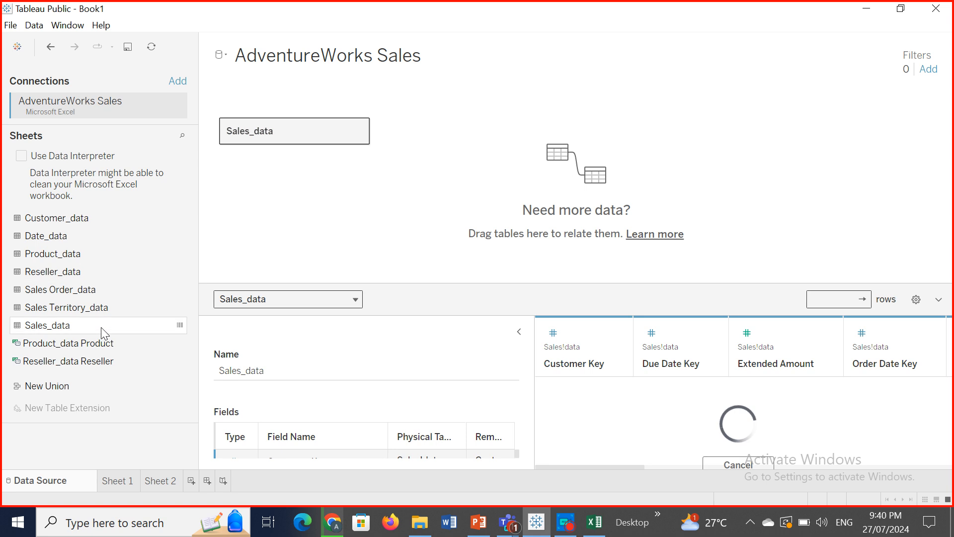
mouse_move(44, 254)
mouse_down()
mouse_move(435, 142)
mouse_move(431, 132)
mouse_move(319, 144)
mouse_move(351, 129)
mouse_move(306, 125)
mouse_move(290, 137)
mouse_move(360, 144)
mouse_move(392, 195)
mouse_move(237, 131)
mouse_move(205, 145)
mouse_move(257, 129)
mouse_move(261, 143)
mouse_move(319, 128)
mouse_move(393, 133)
mouse_move(377, 120)
mouse_move(207, 136)
mouse_move(312, 139)
mouse_move(231, 155)
mouse_up()
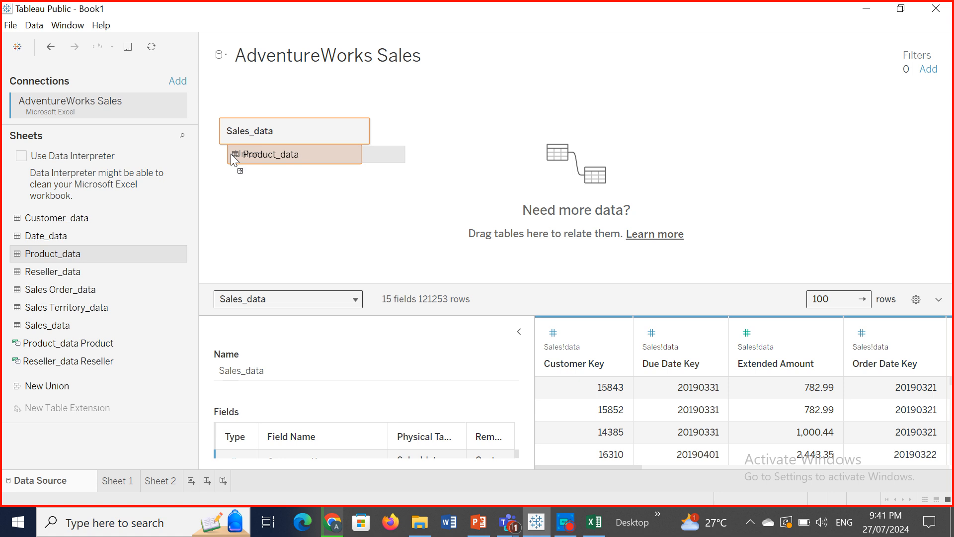
drag(231, 153, 417, 131)
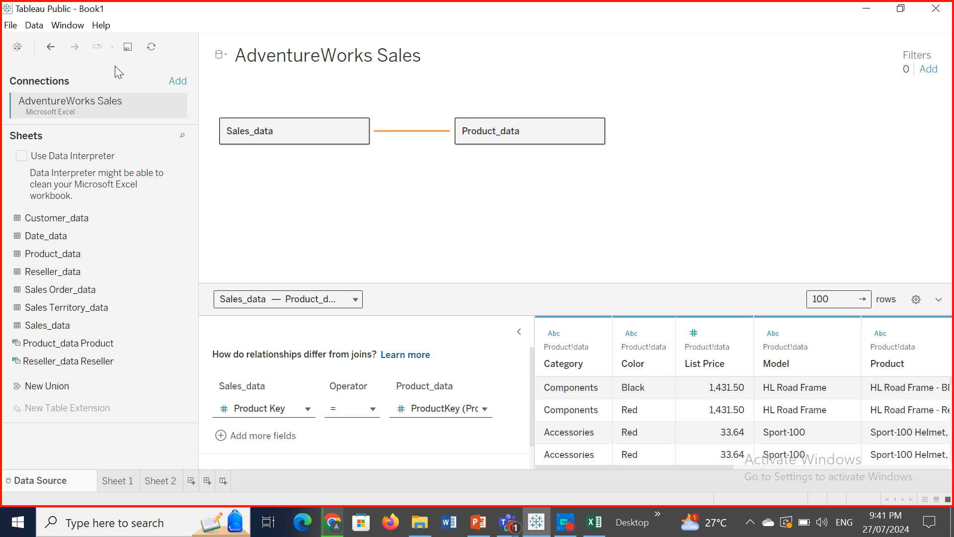
Step: Go to Sheet 1 and remove the SUM(Total Victims) measure from the view's marks
click(116, 482)
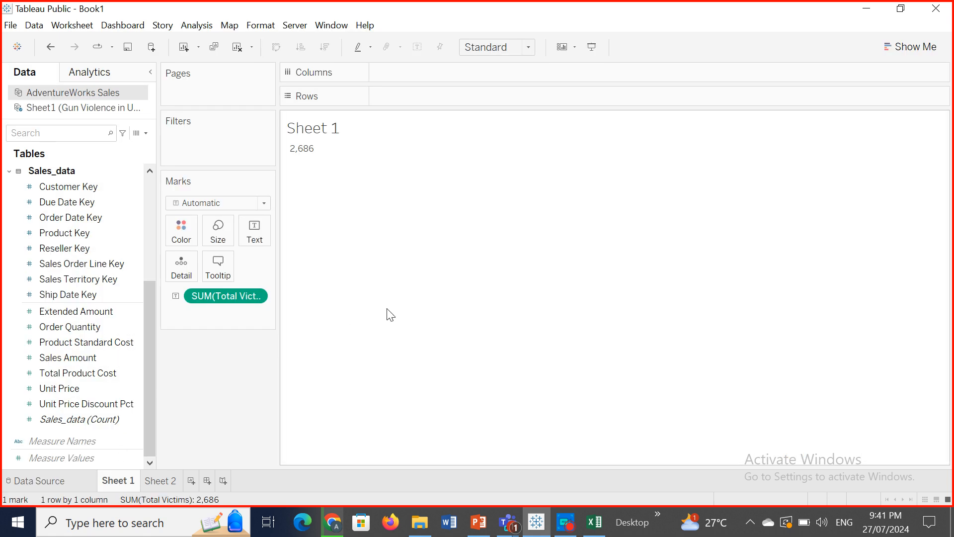
drag(243, 296, 89, 306)
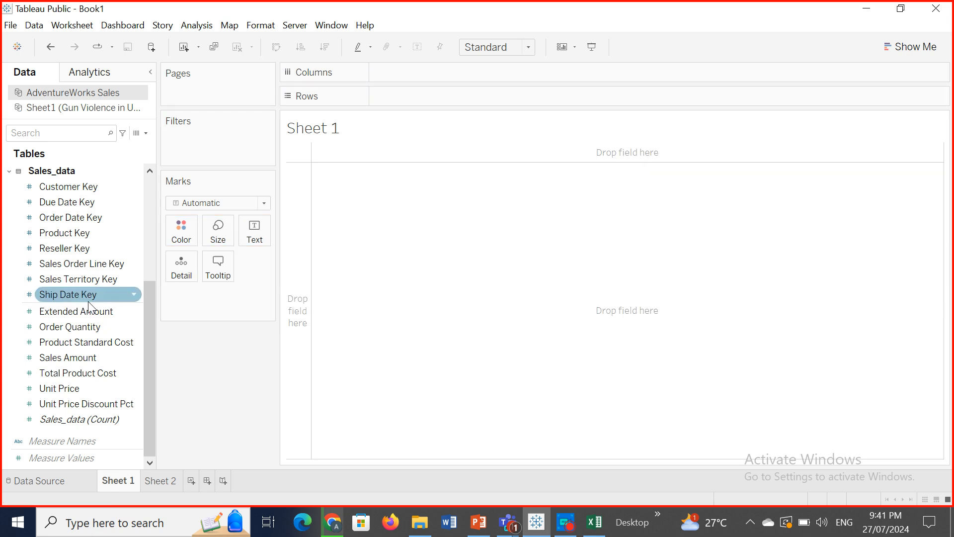
Step: Review the available file and server connectors for a new data source, and leave without connecting
click(13, 26)
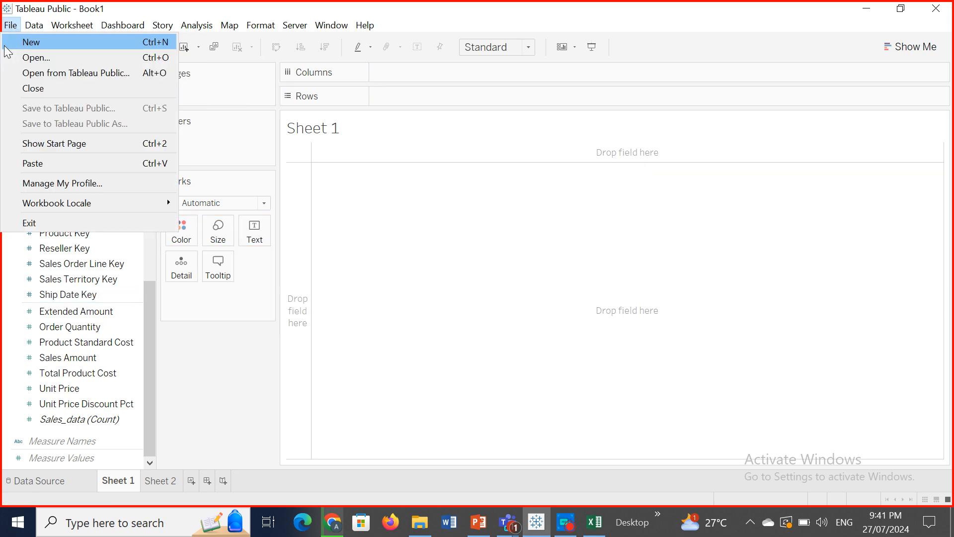
mouse_move(37, 28)
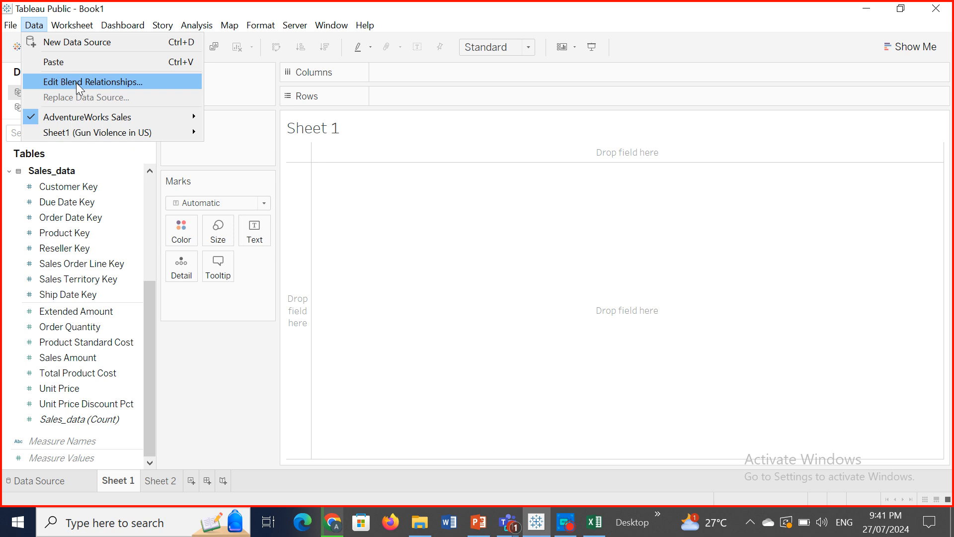
click(70, 42)
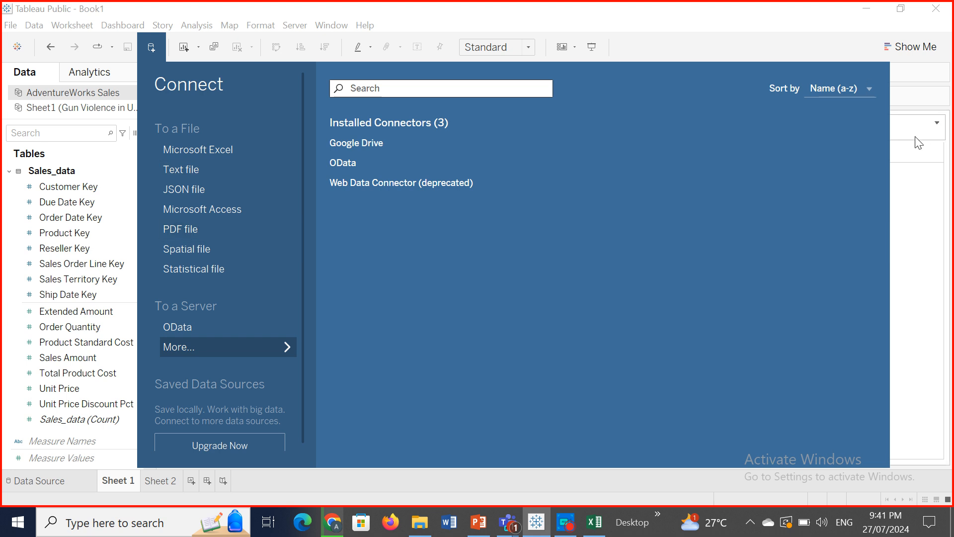
click(909, 259)
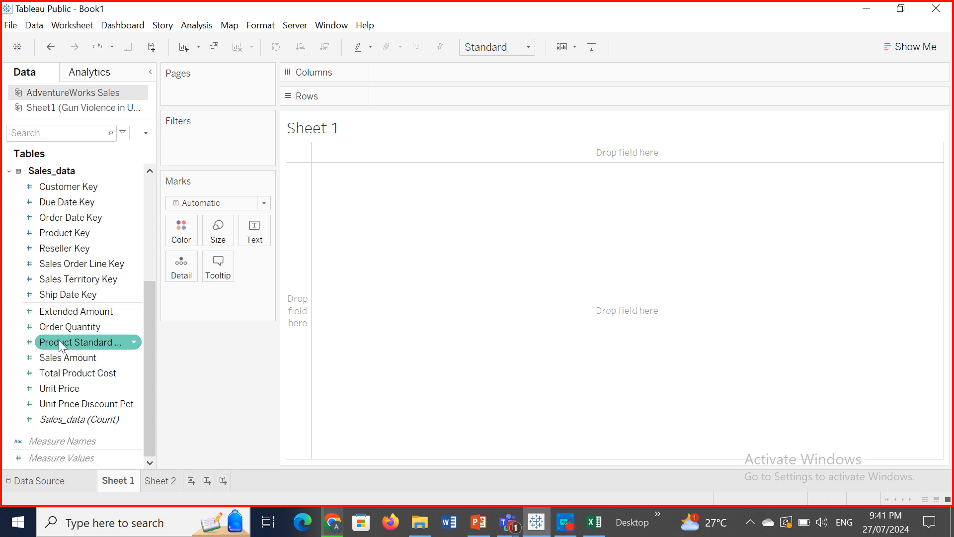
Step: Check which data sources the workbook offers on the Data Source page, and return to Sheet 1
click(28, 483)
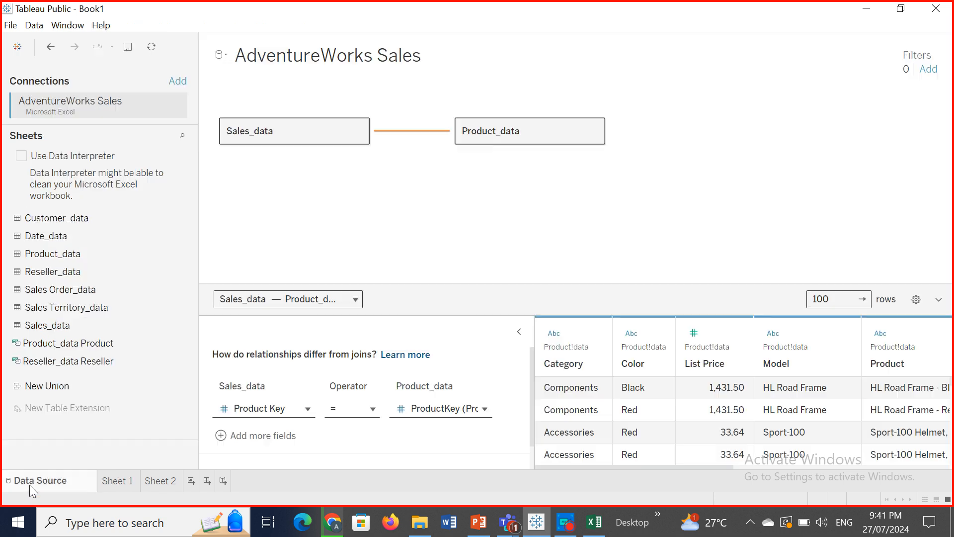
click(222, 56)
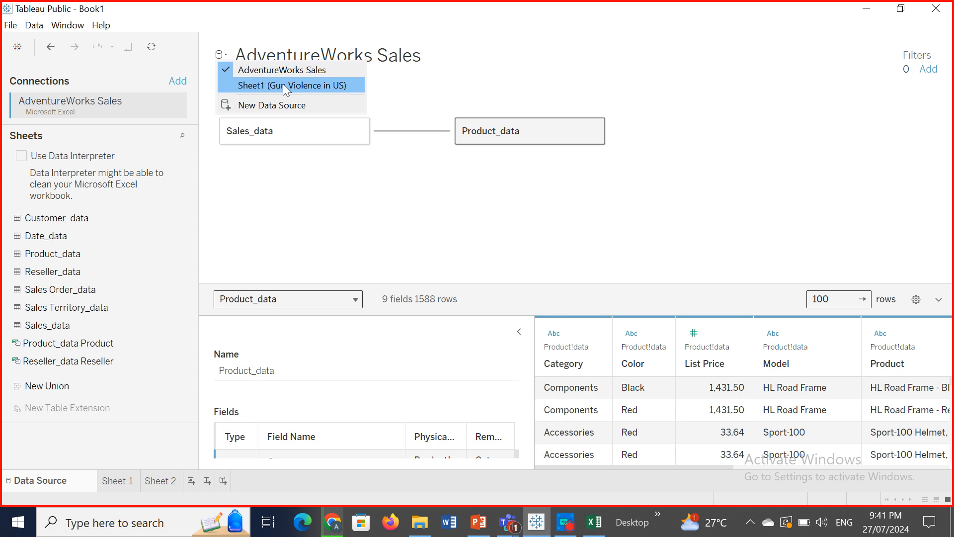
click(119, 481)
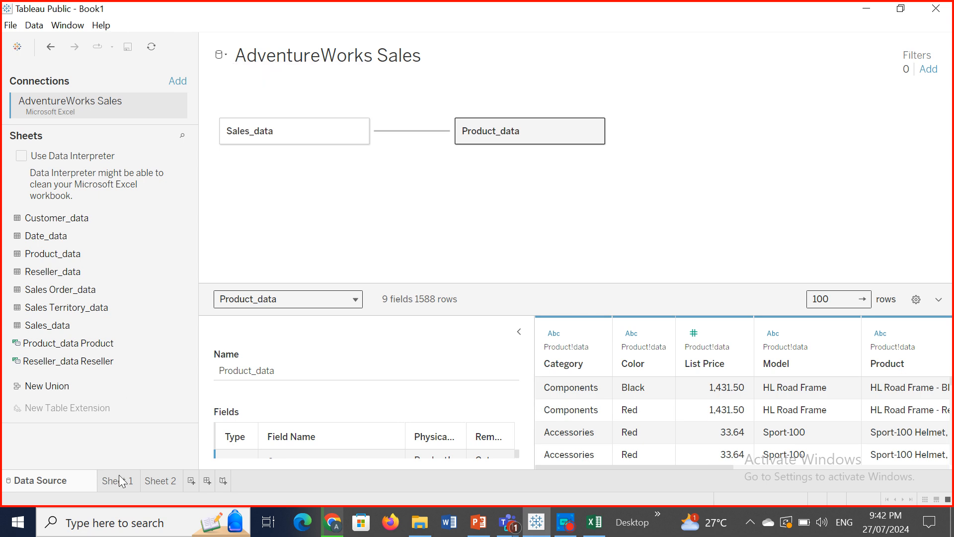
click(119, 481)
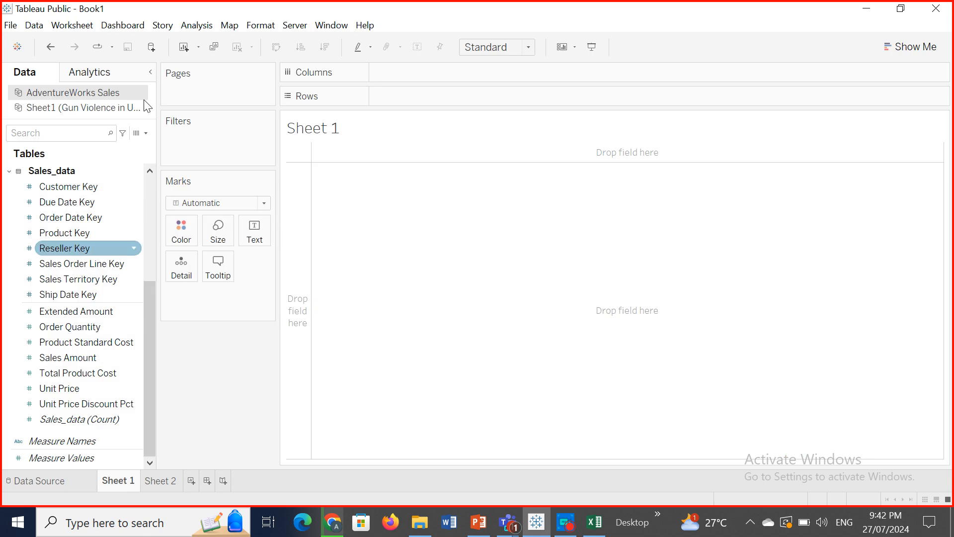
Step: Review the Custom blend relationship settings with AdventureWorks Sales as primary source, and leave without saving
click(35, 25)
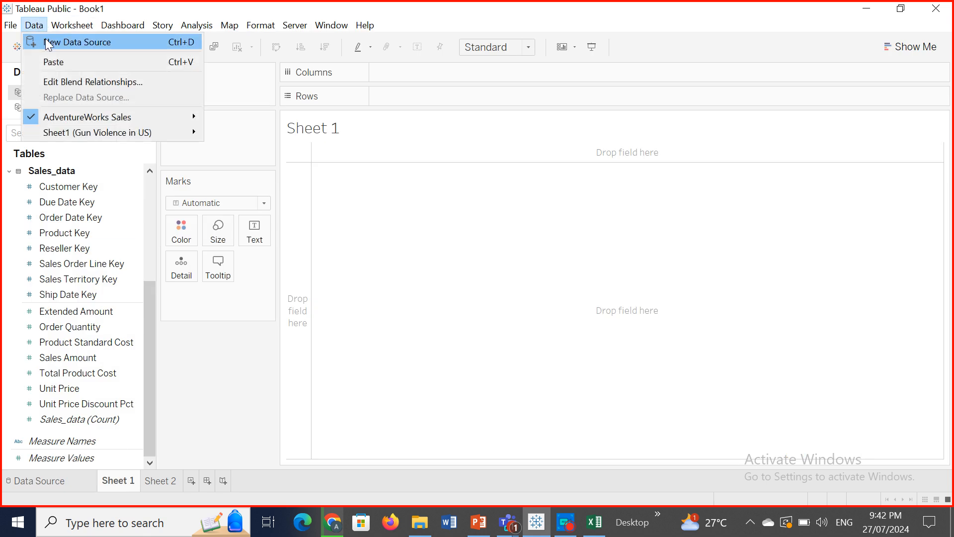
click(76, 81)
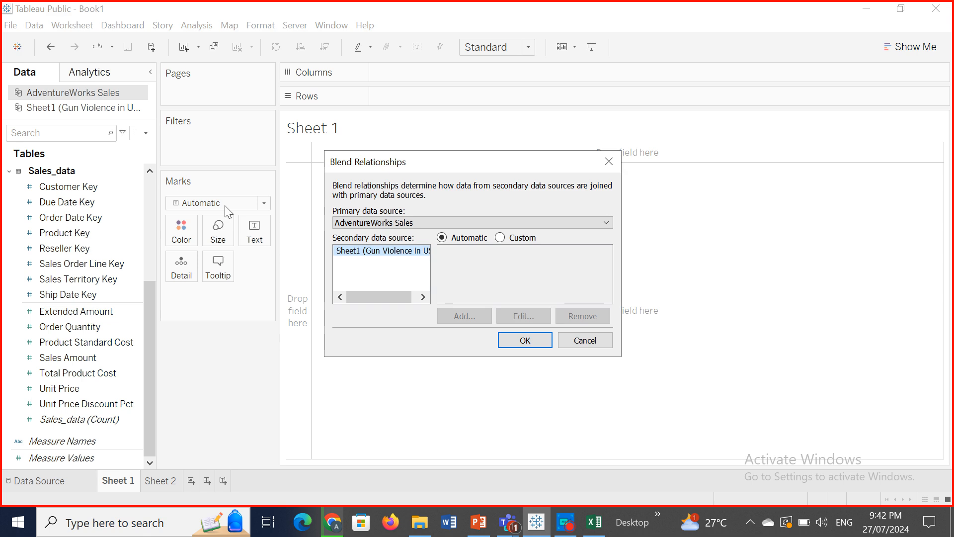
click(403, 252)
click(500, 237)
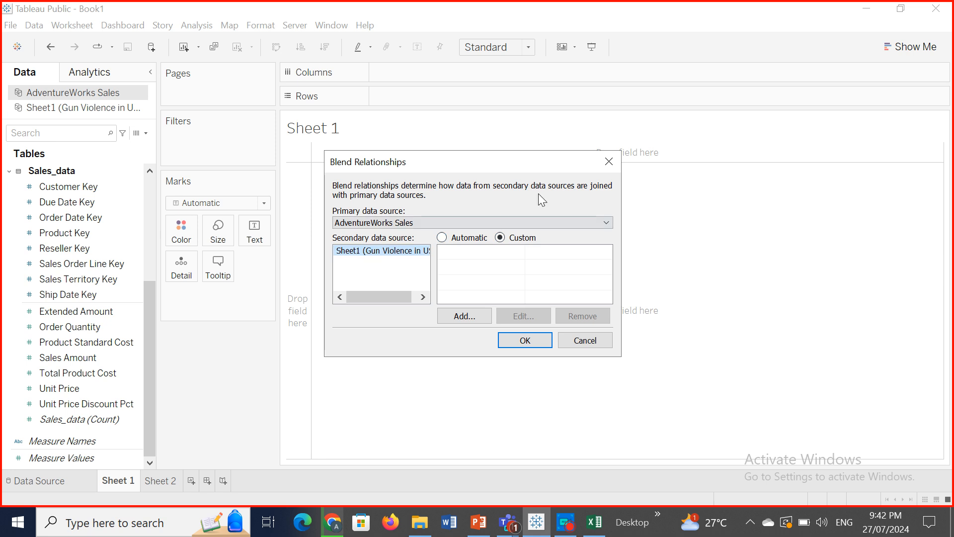
click(601, 222)
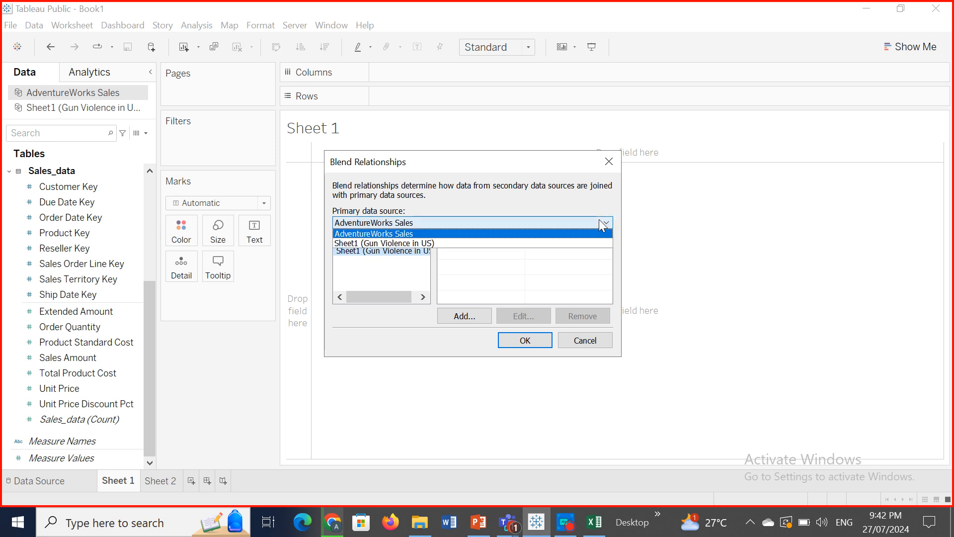
click(383, 236)
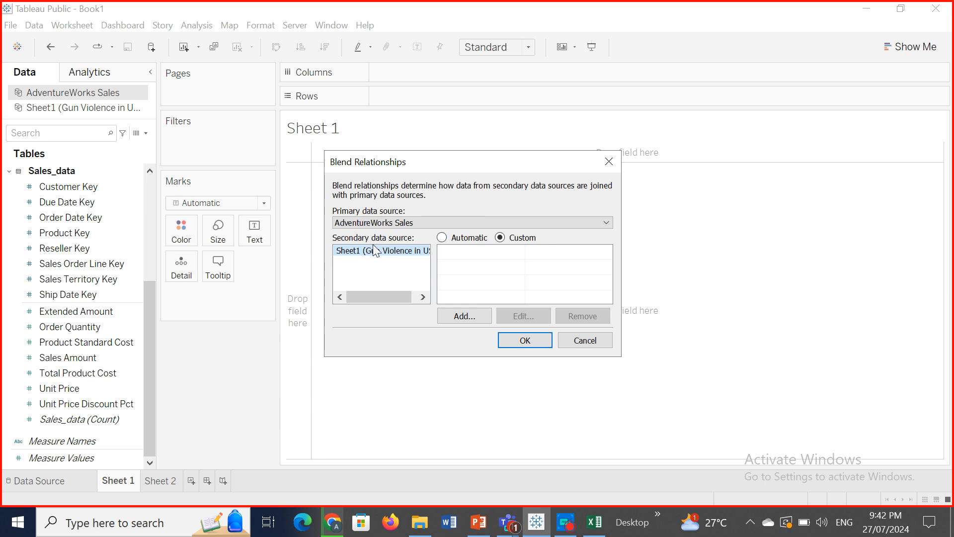
click(609, 161)
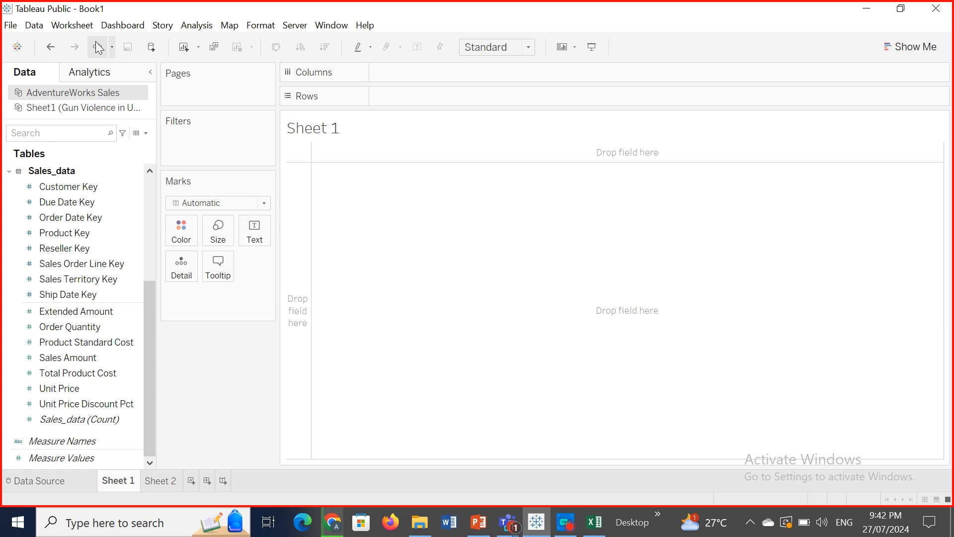
Step: Switch the Sheet 1 data pane to the Sheet1 (Gun Violence in US) data source
click(34, 25)
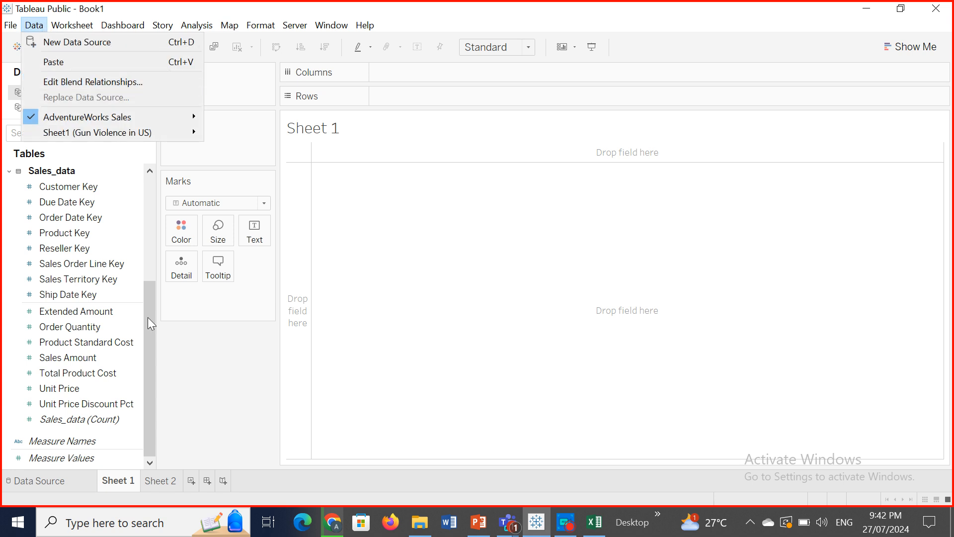
drag(147, 317, 140, 198)
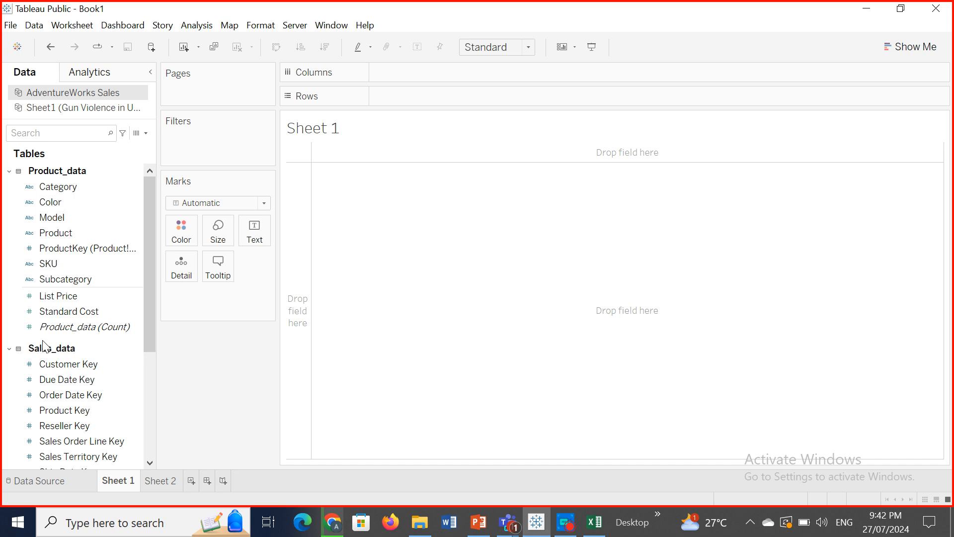
click(74, 106)
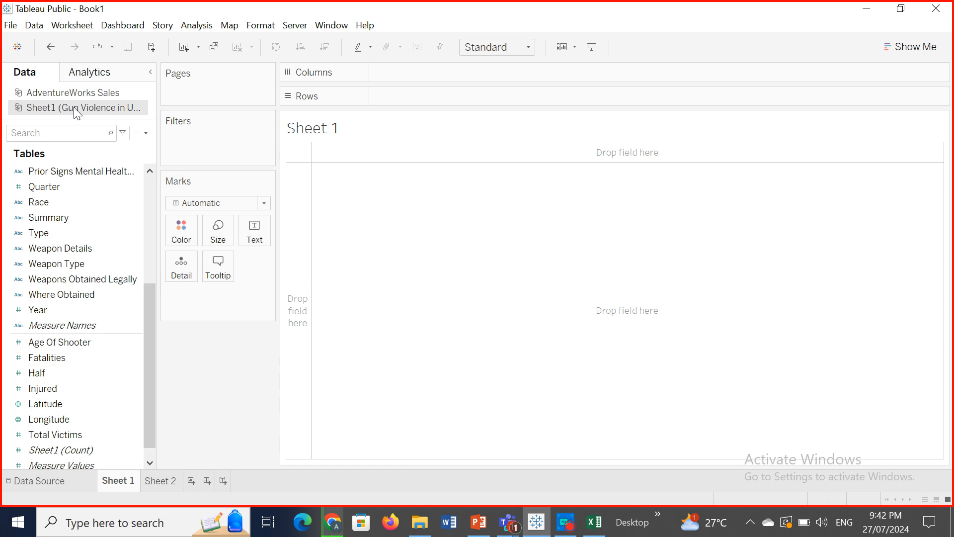
Step: Add two new blank worksheets, Sheet 3 and Sheet 4, after Sheet 2
click(70, 25)
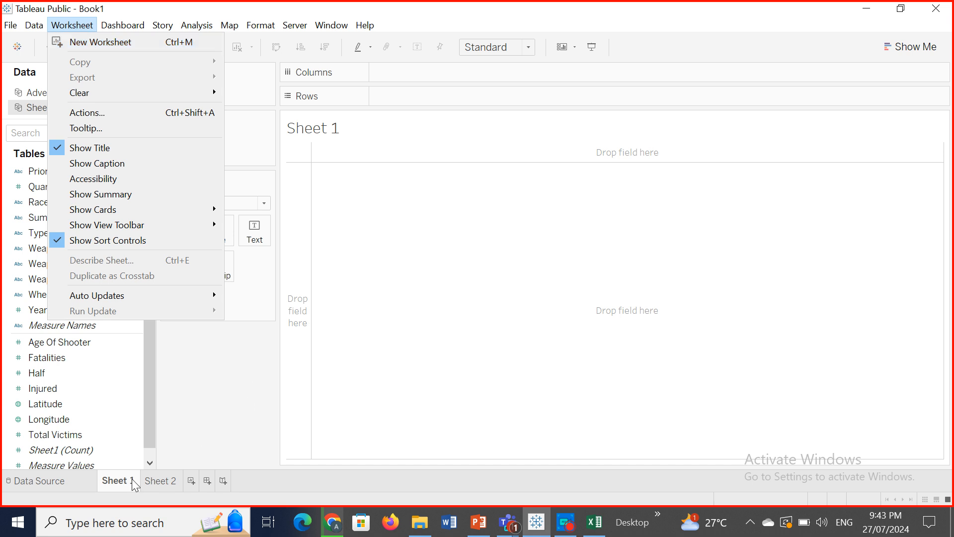
click(156, 480)
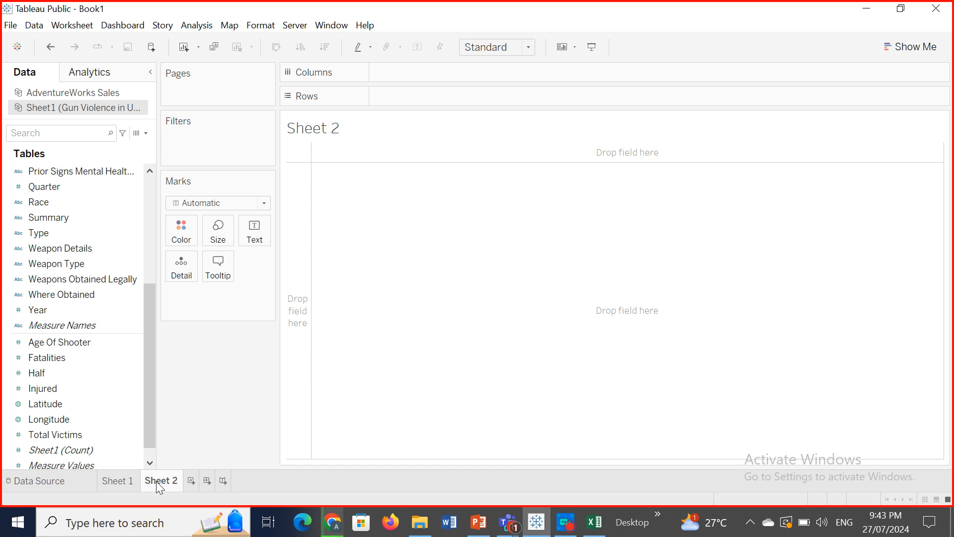
click(73, 28)
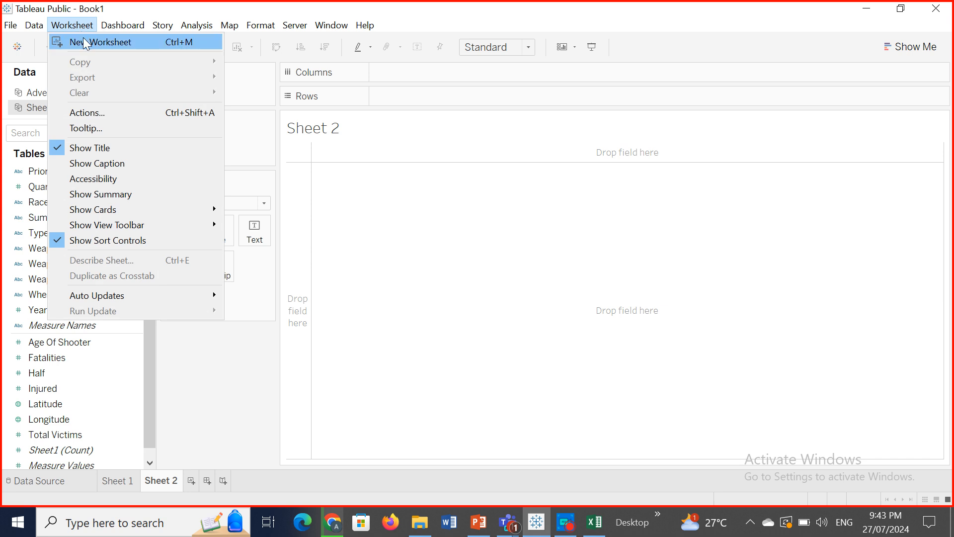
click(84, 41)
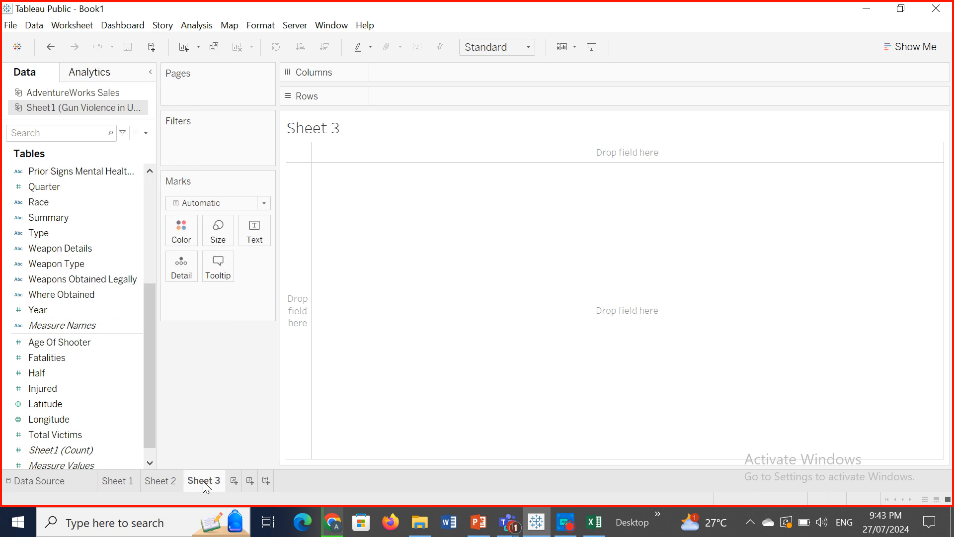
mouse_move(204, 481)
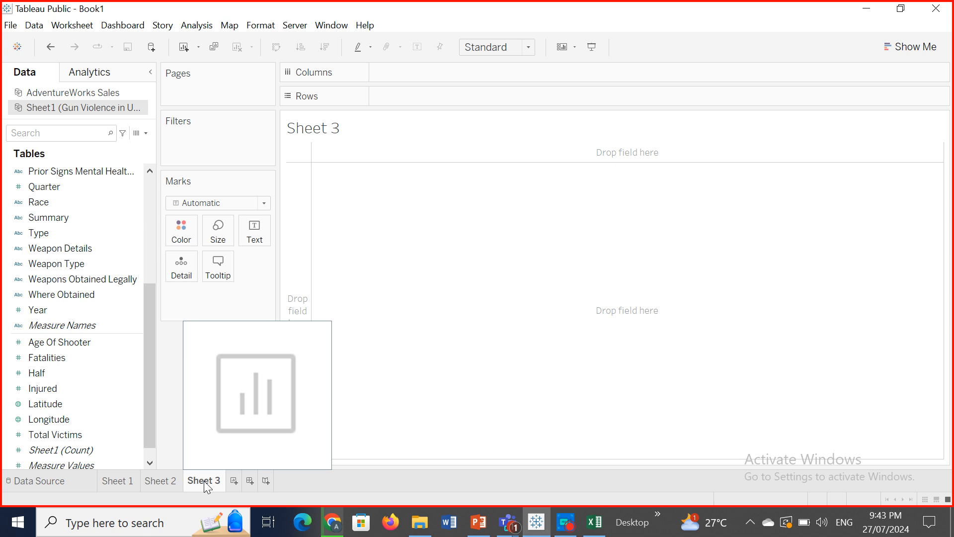
right_click(204, 481)
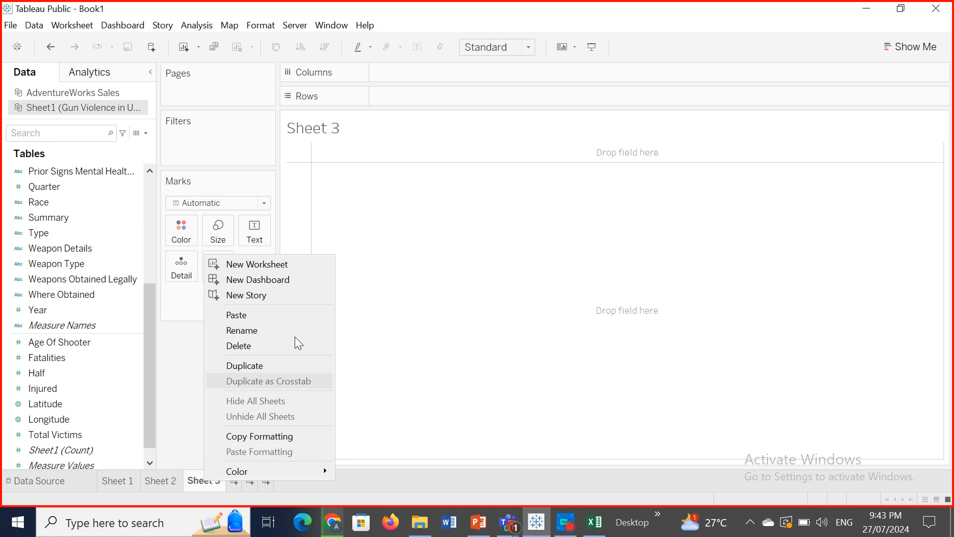
click(246, 263)
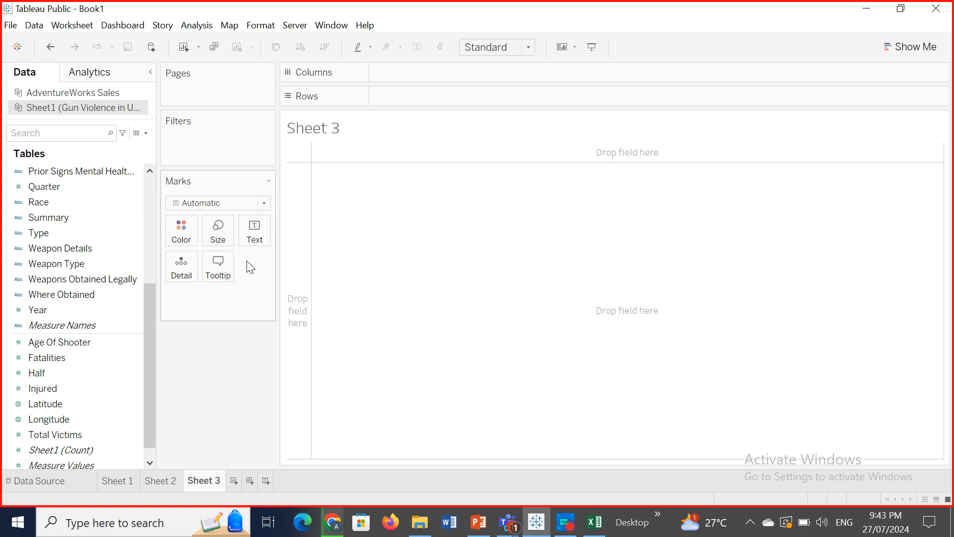
click(99, 435)
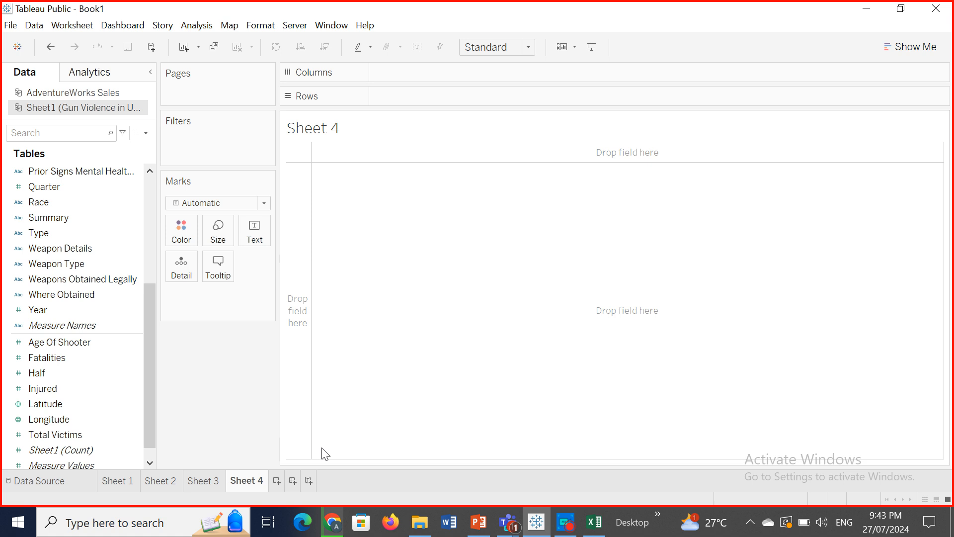
right_click(244, 485)
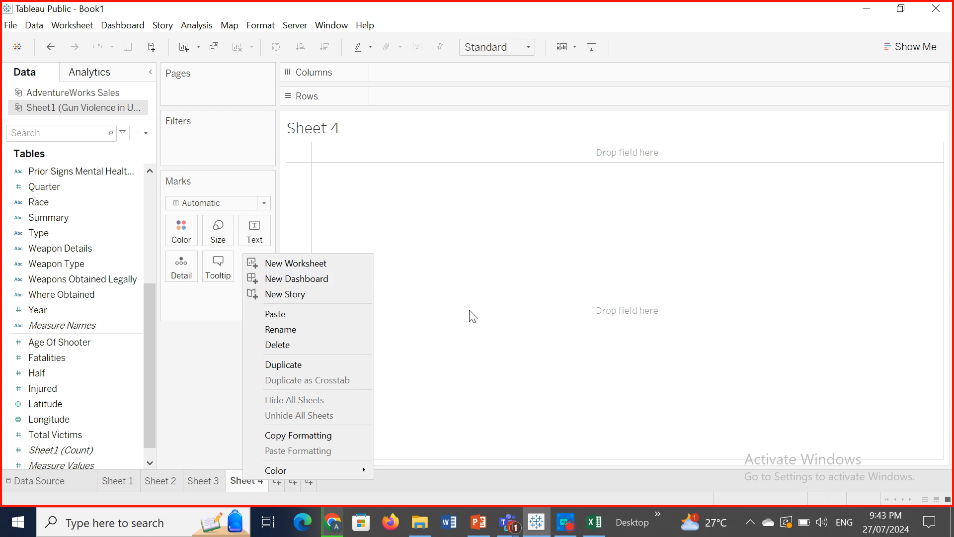
Step: Build a bar chart on Sheet 1 with Location.1 on Columns and Total Victims on Rows
click(128, 480)
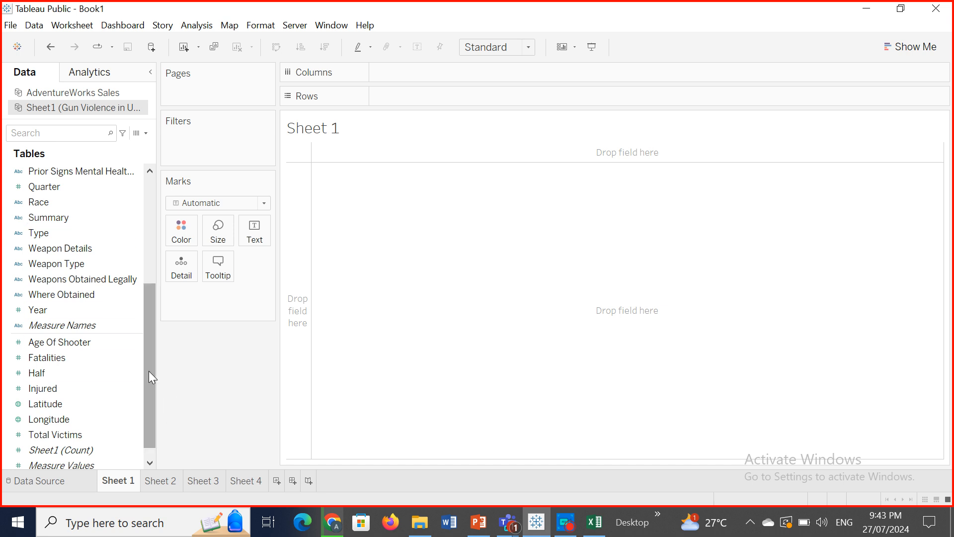
drag(146, 339, 150, 249)
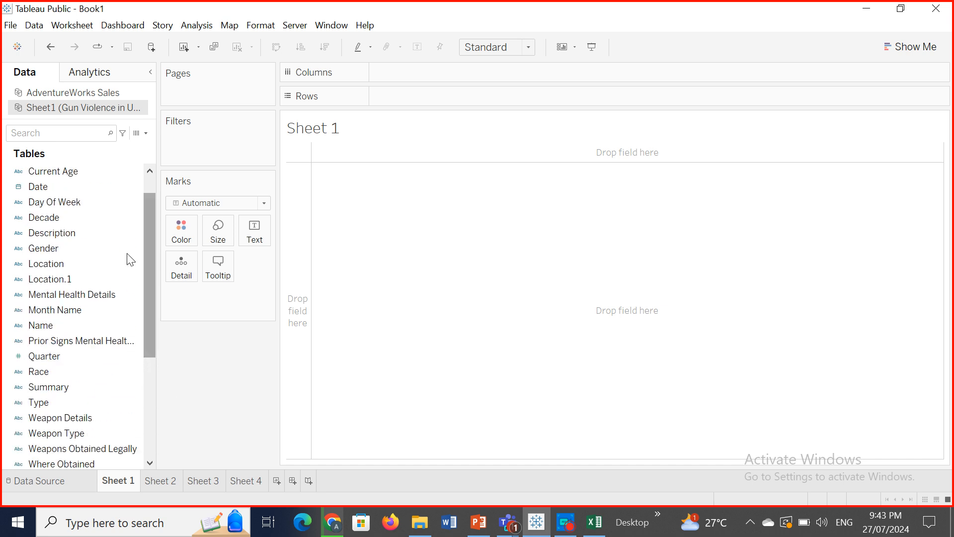
drag(74, 279, 439, 77)
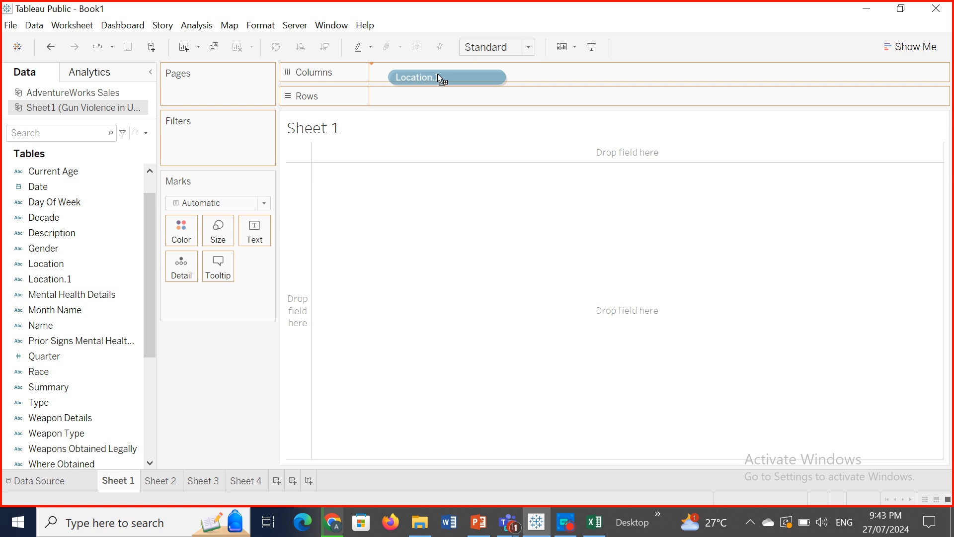
drag(437, 74, 439, 77)
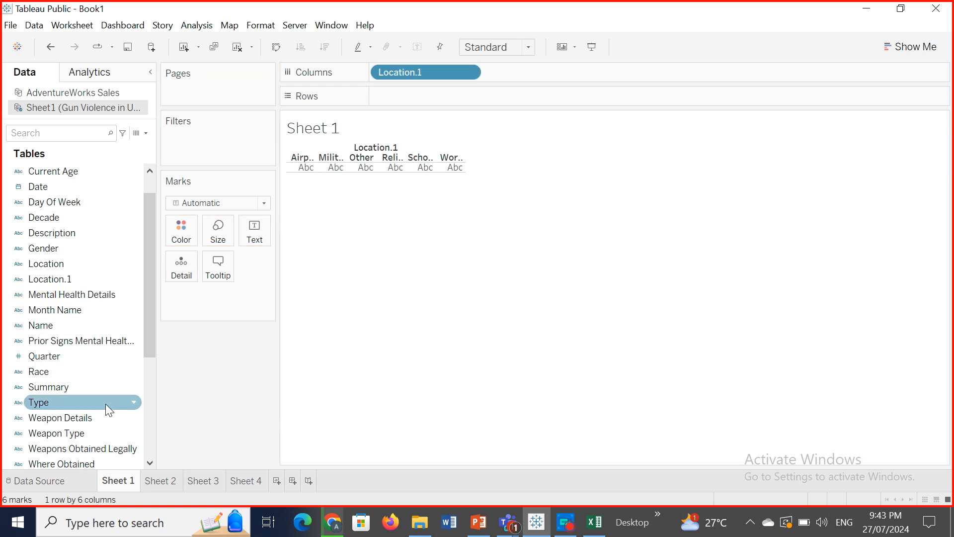
drag(148, 335, 136, 455)
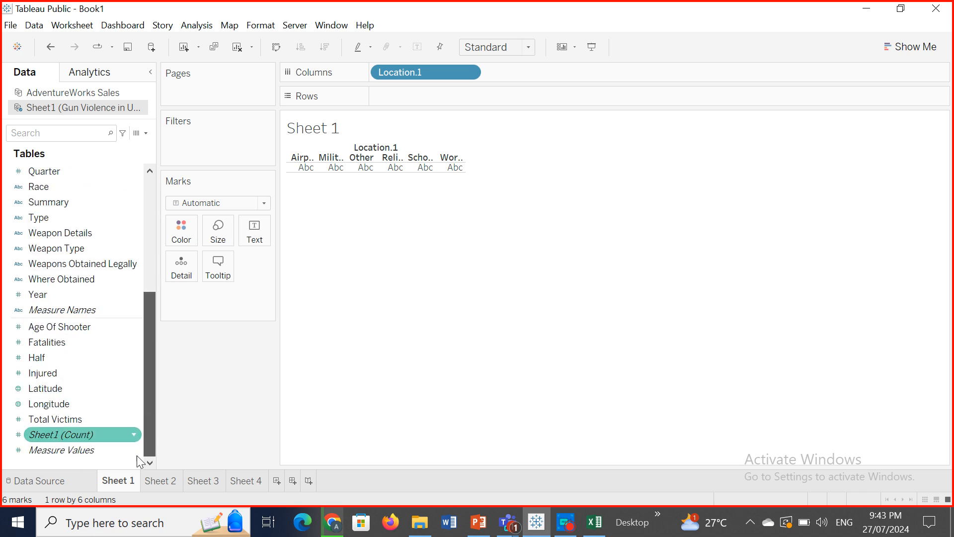
drag(73, 419, 442, 102)
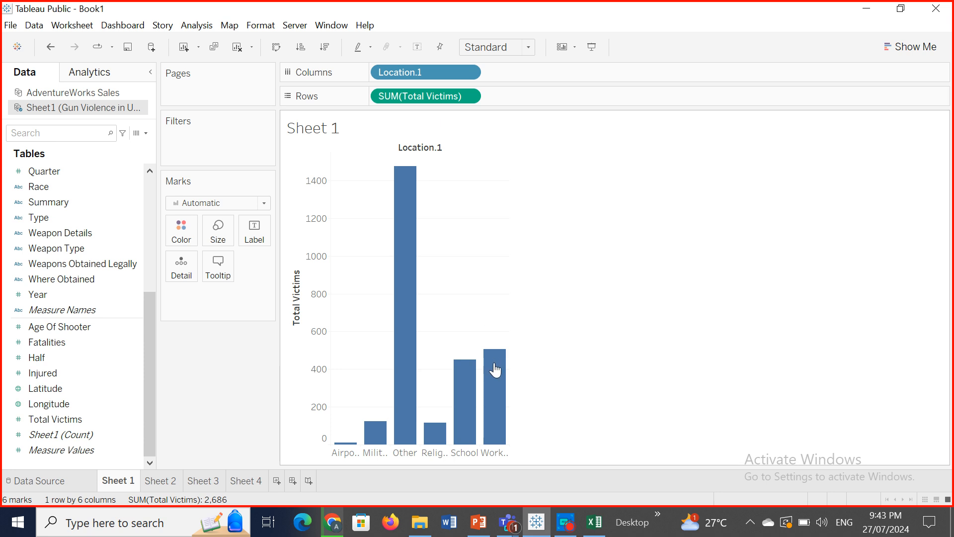
mouse_move(494, 370)
Step: Build a bar chart on Sheet 2 with Race on Rows and Total Victims on Columns
click(166, 481)
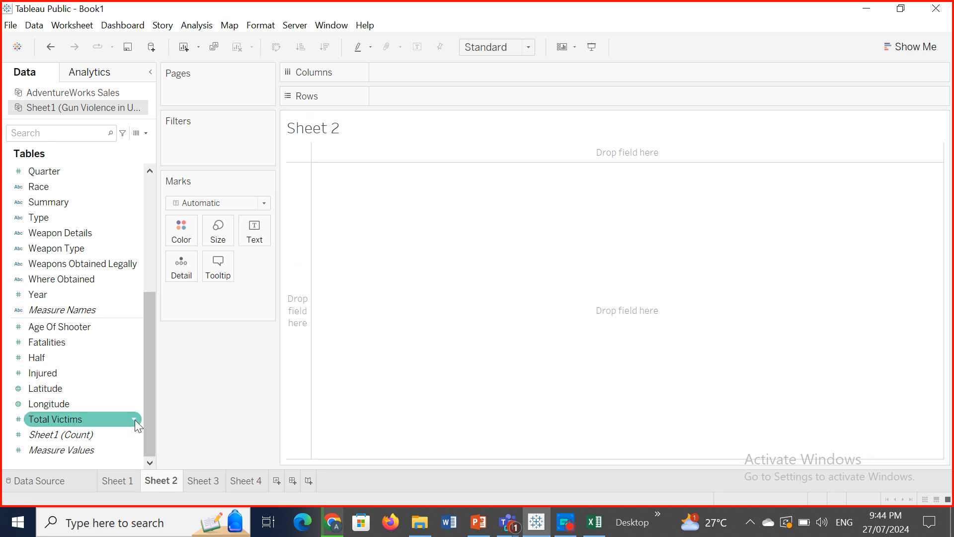
drag(149, 416, 153, 288)
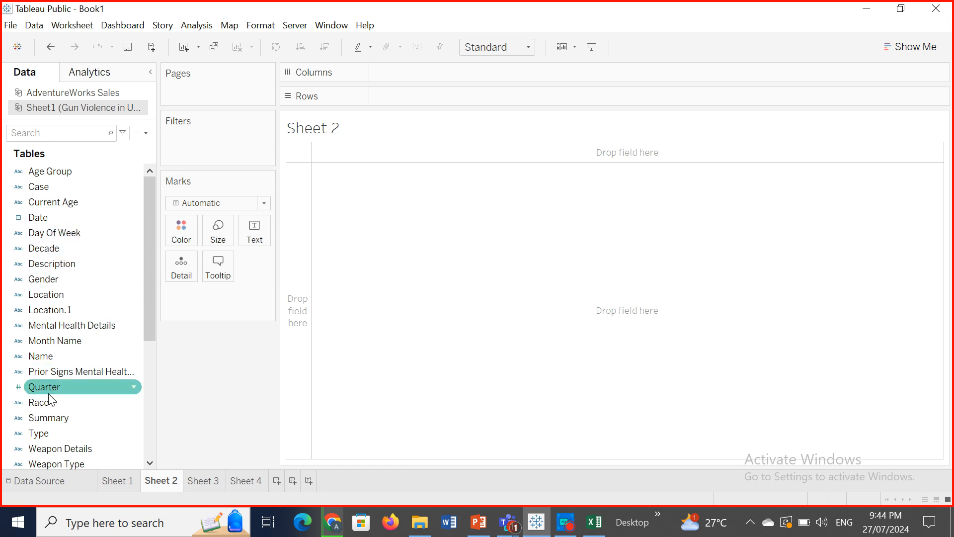
drag(48, 396, 405, 93)
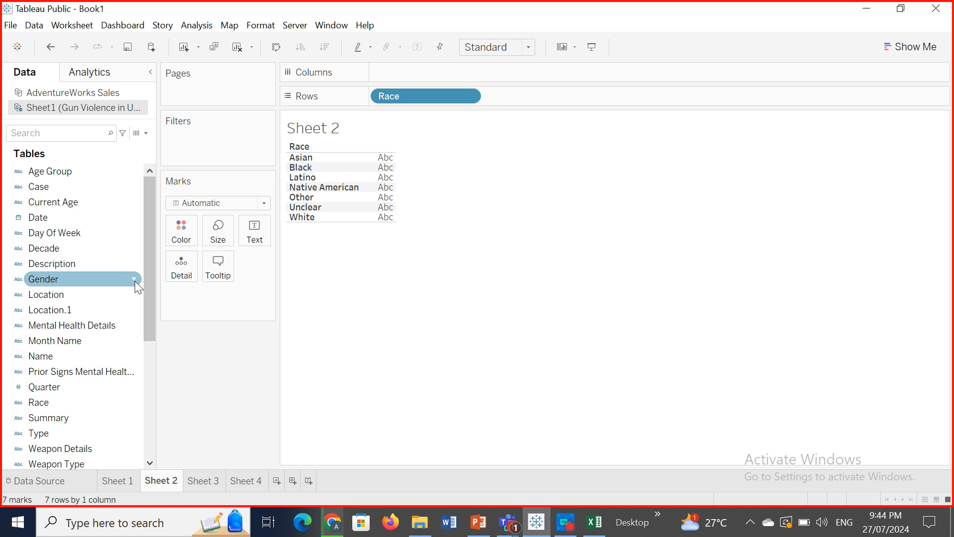
drag(146, 300, 144, 418)
drag(62, 420, 468, 75)
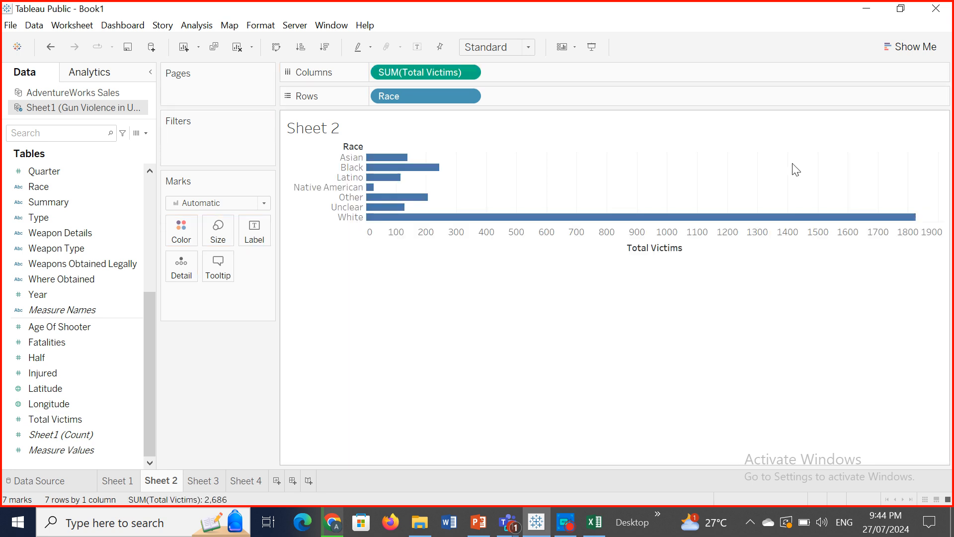
Step: Convert the Sheet 2 bar chart to a pie chart of Total Victims by Race and fit it to Entire View
click(921, 52)
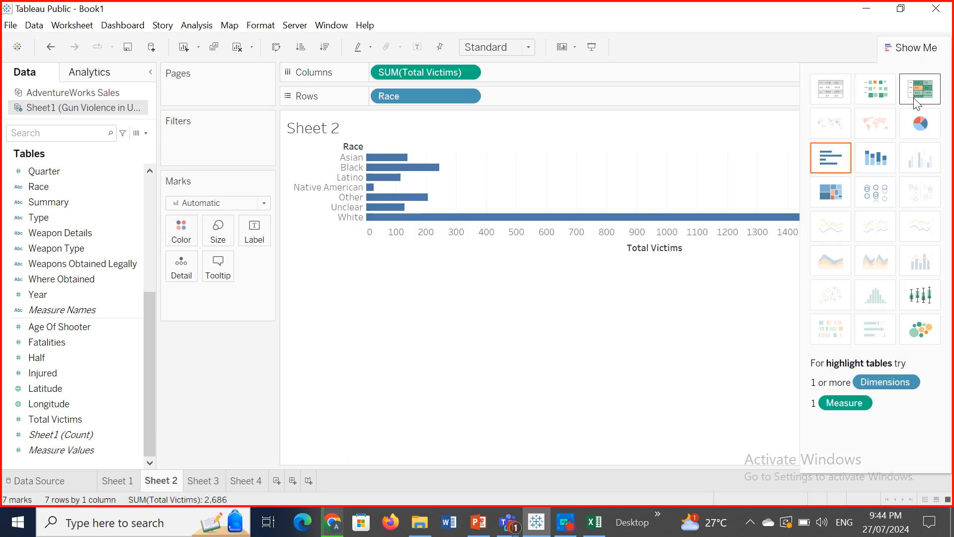
click(920, 128)
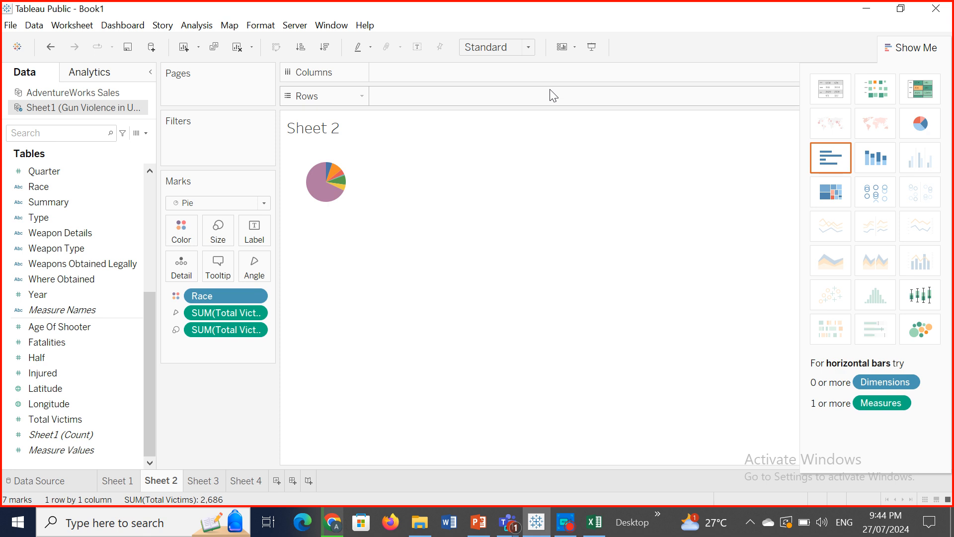
click(527, 48)
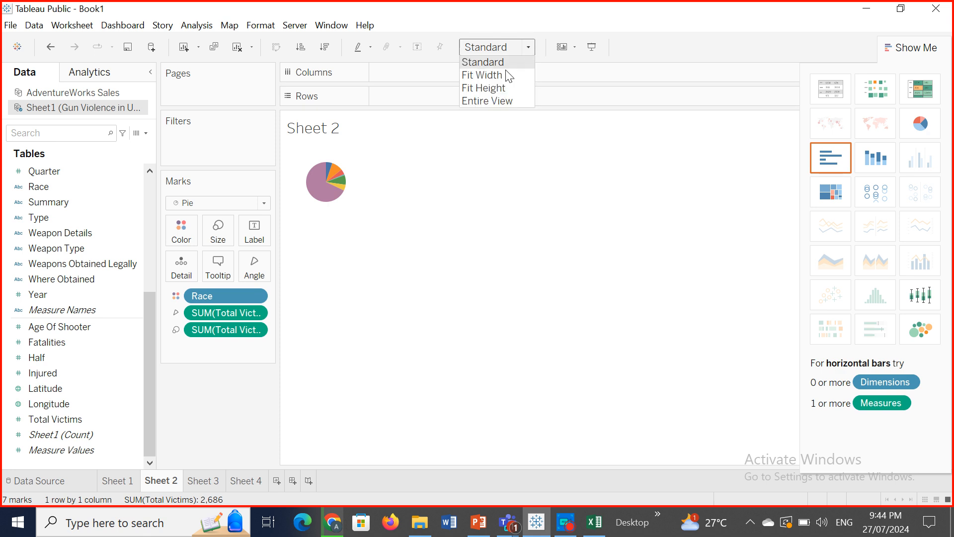
click(486, 103)
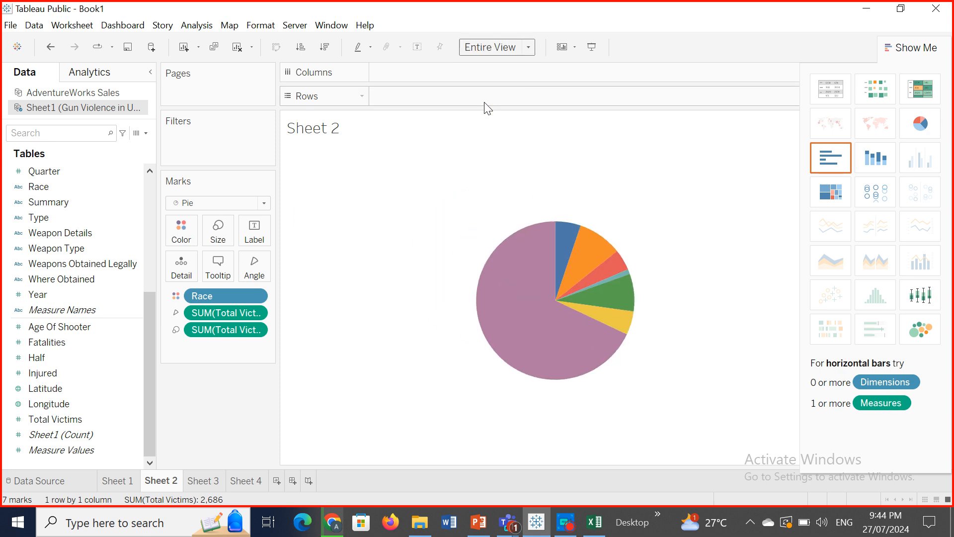
click(902, 49)
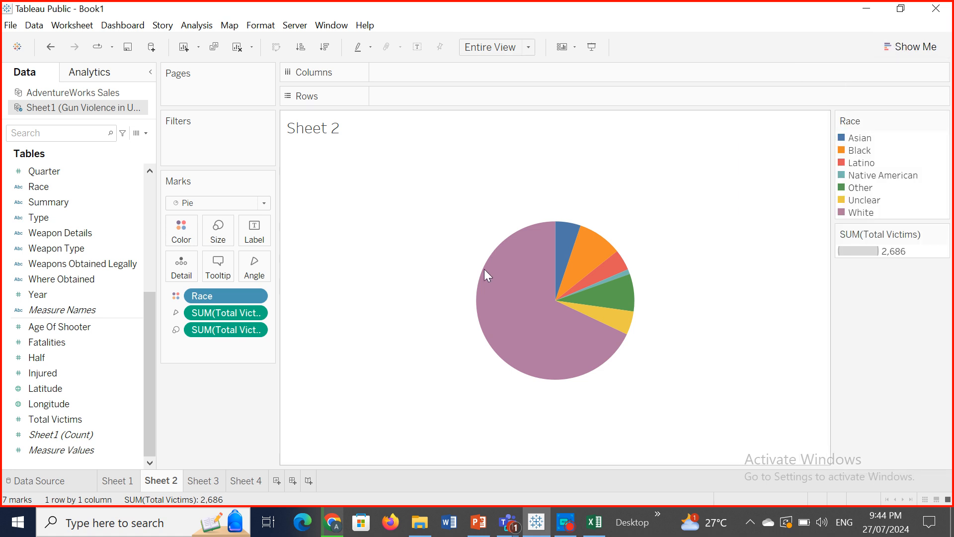
click(117, 481)
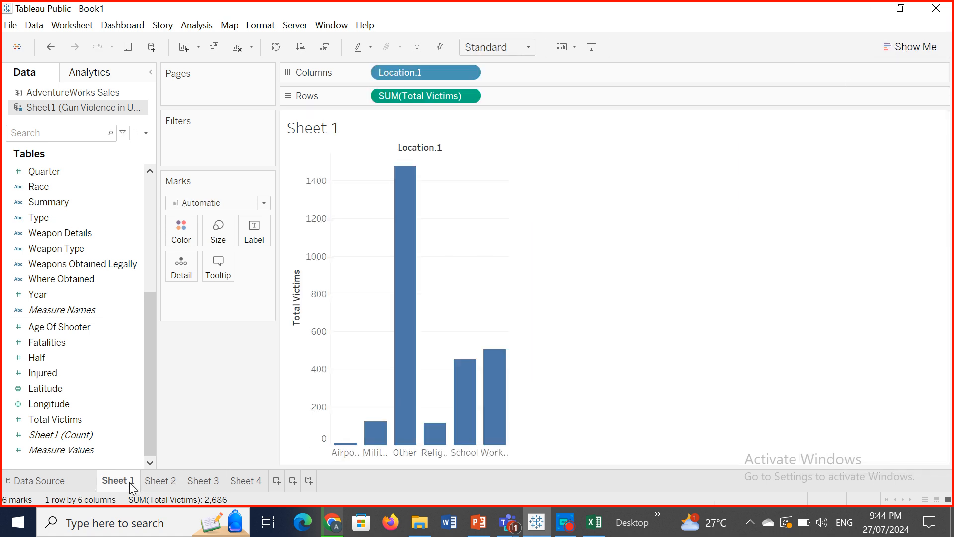
click(153, 480)
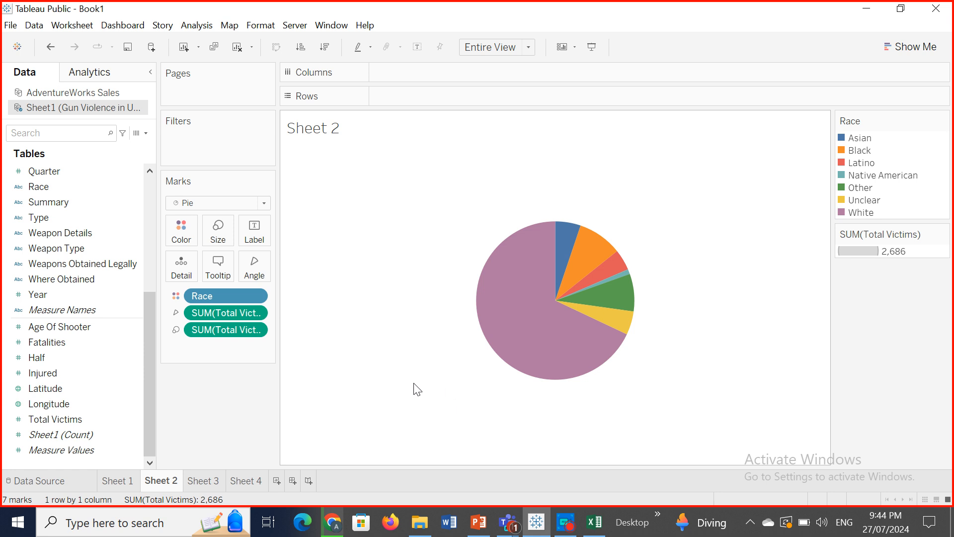
click(202, 480)
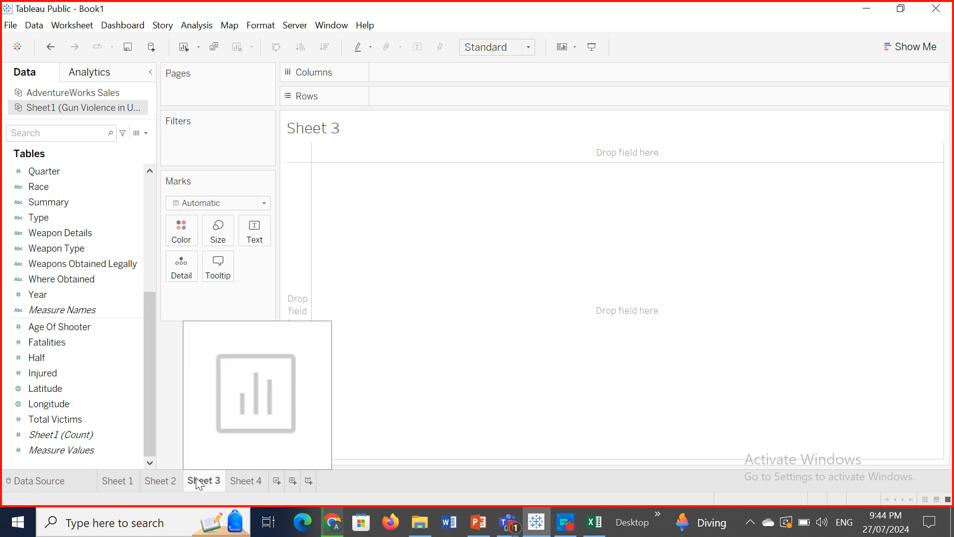
right_click(197, 479)
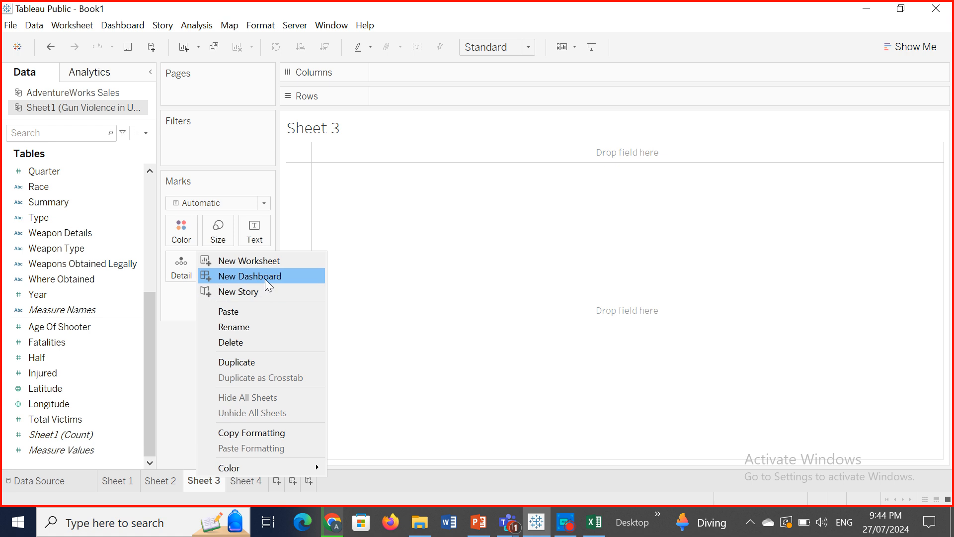
click(477, 355)
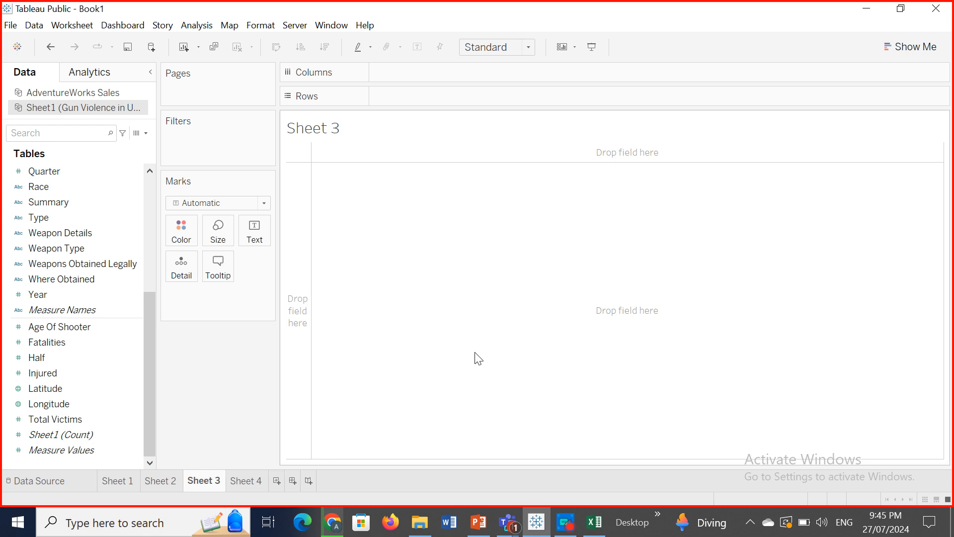
Step: Add a blank worksheet and a blank dashboard at the end of the workbook, plus another dashboard directly after Sheet 5
click(275, 482)
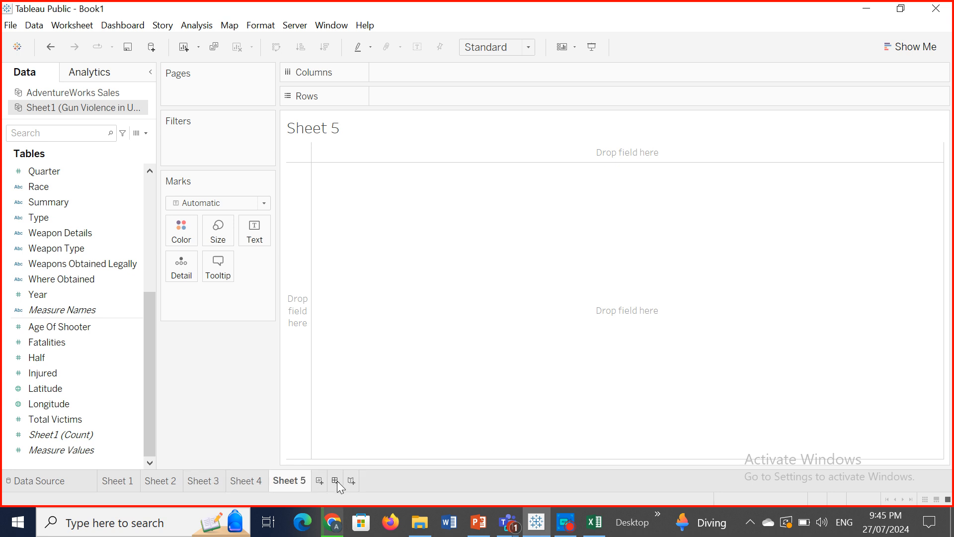
click(336, 481)
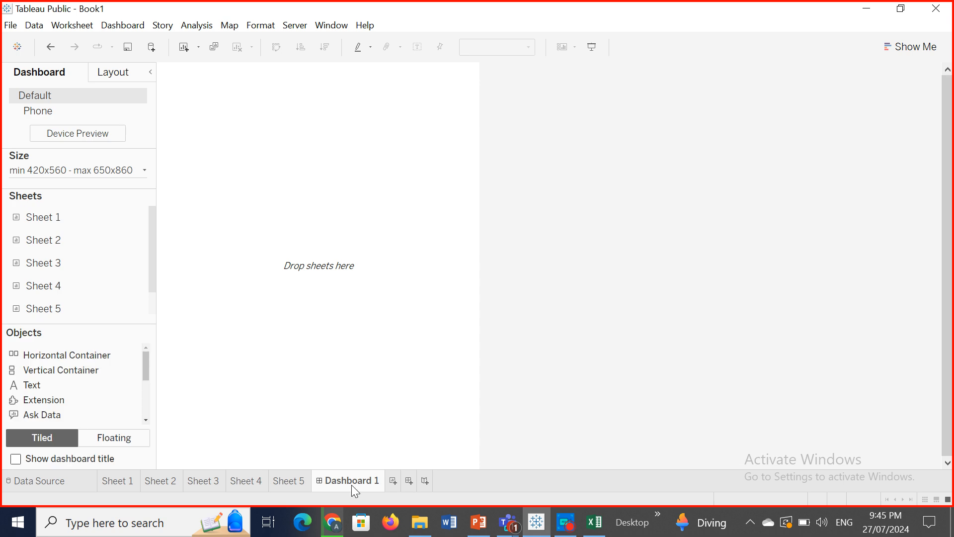
click(293, 482)
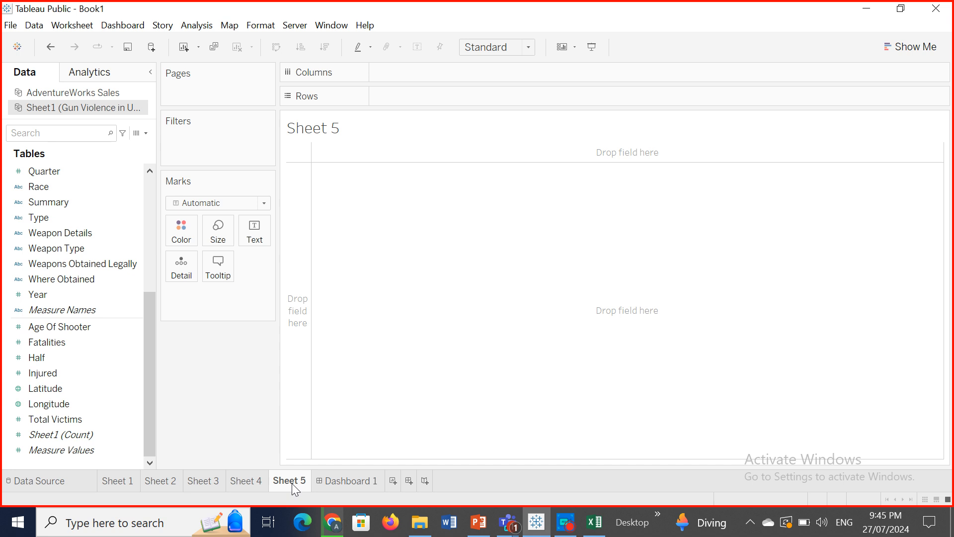
right_click(292, 483)
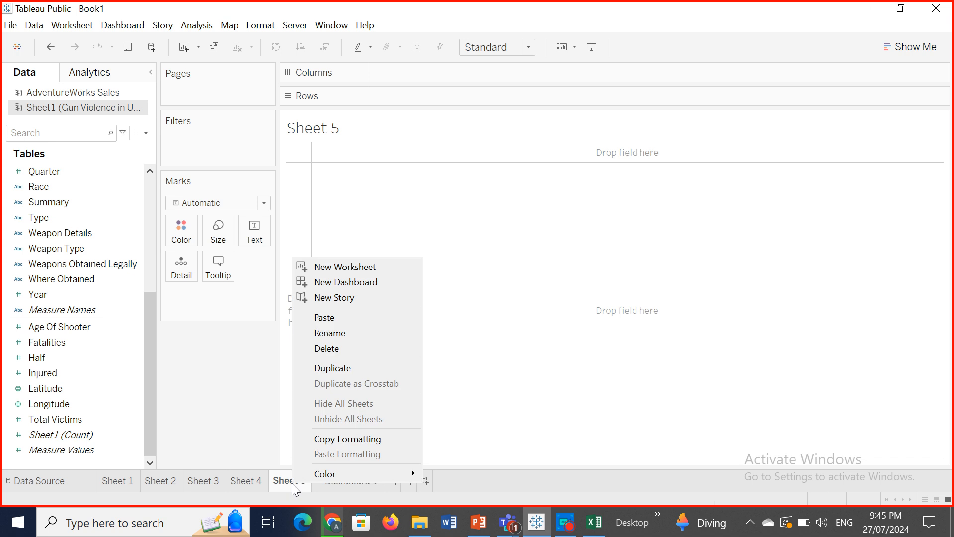
click(351, 281)
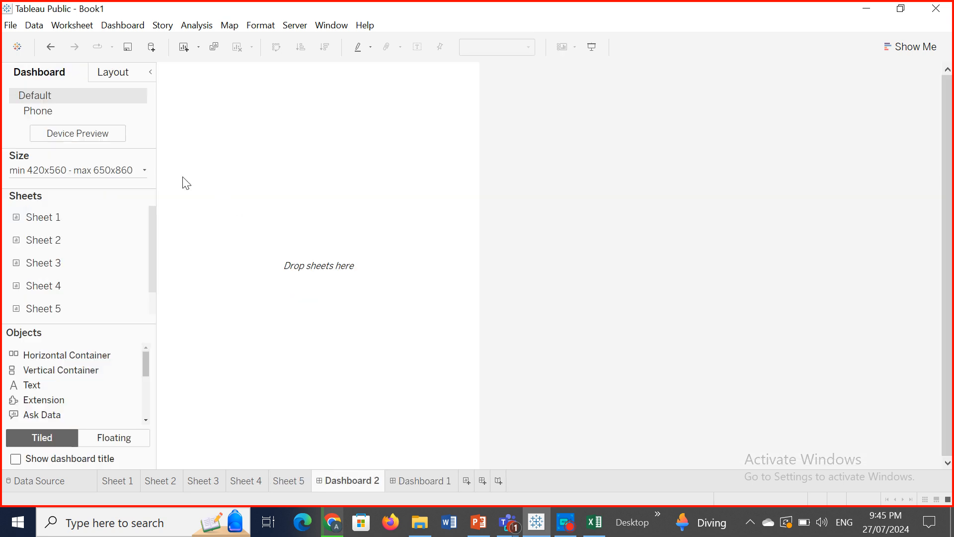
Step: Set the Dashboard 2 size to Automatic and place Sheet 1 on it with Sheet 2 above
click(145, 171)
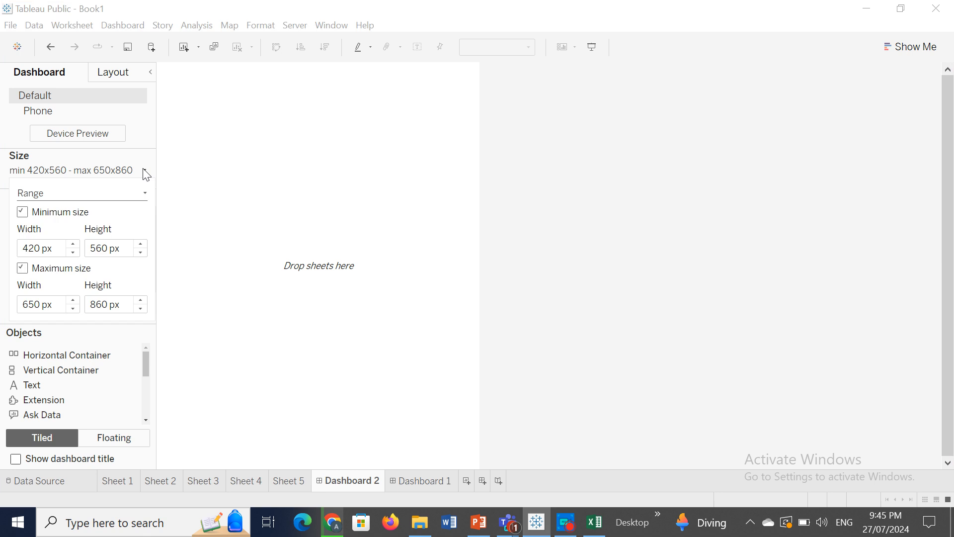
click(145, 193)
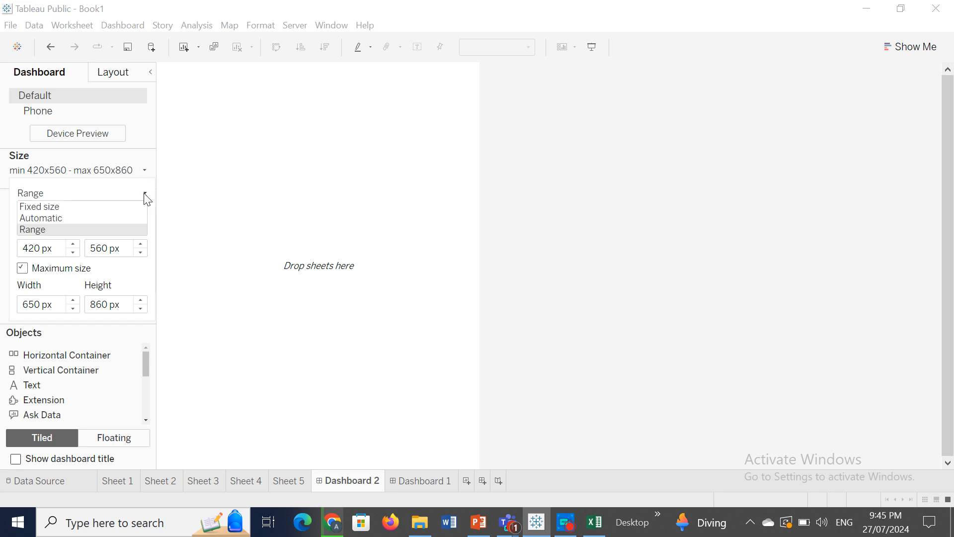
click(104, 217)
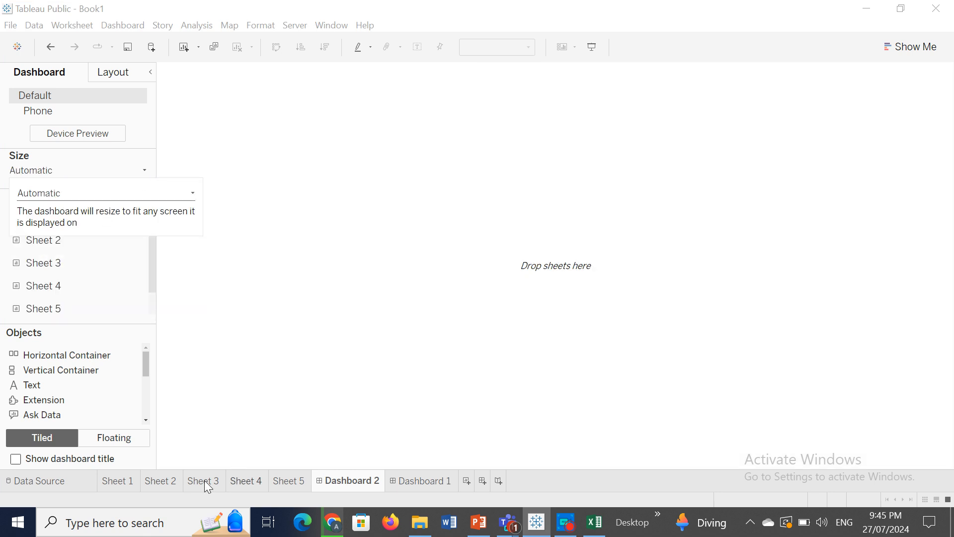
click(327, 281)
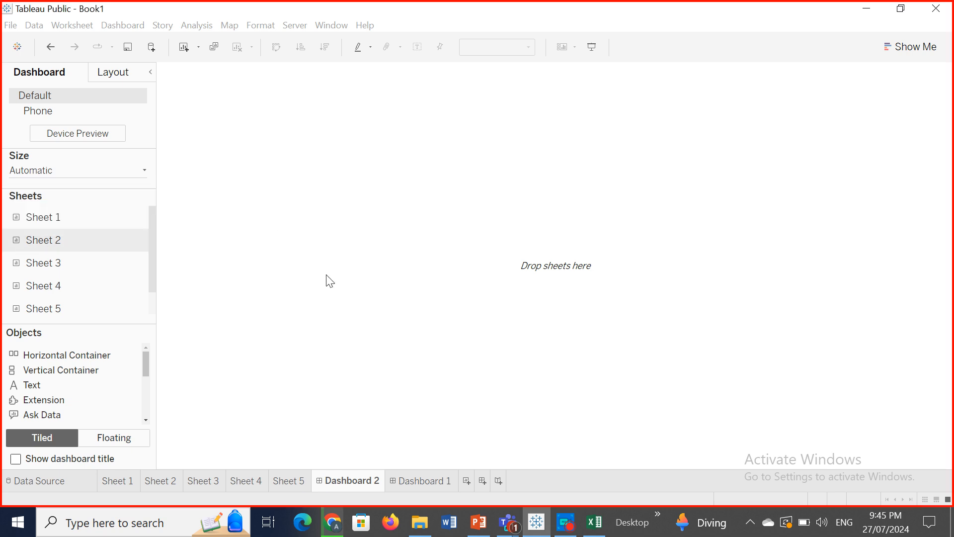
drag(62, 215, 354, 211)
drag(51, 239, 537, 134)
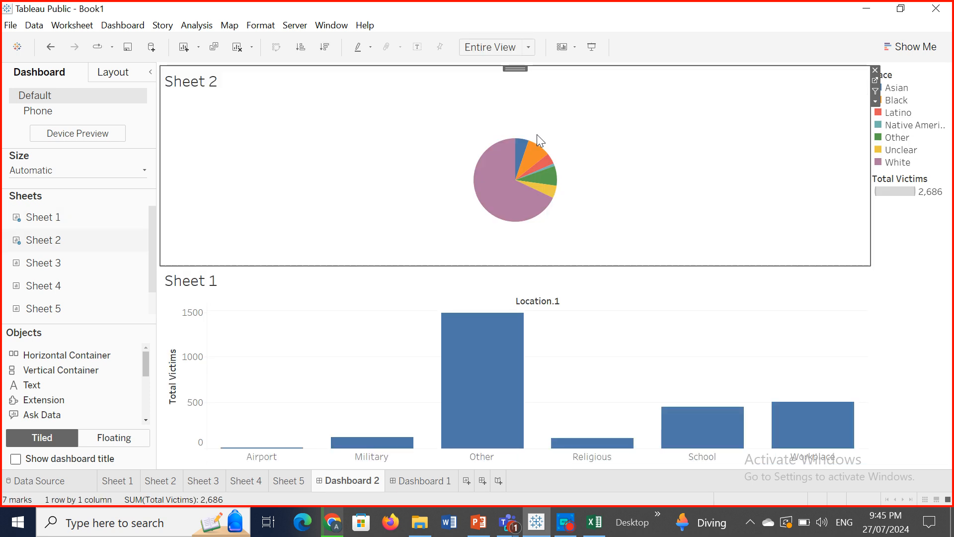
click(124, 480)
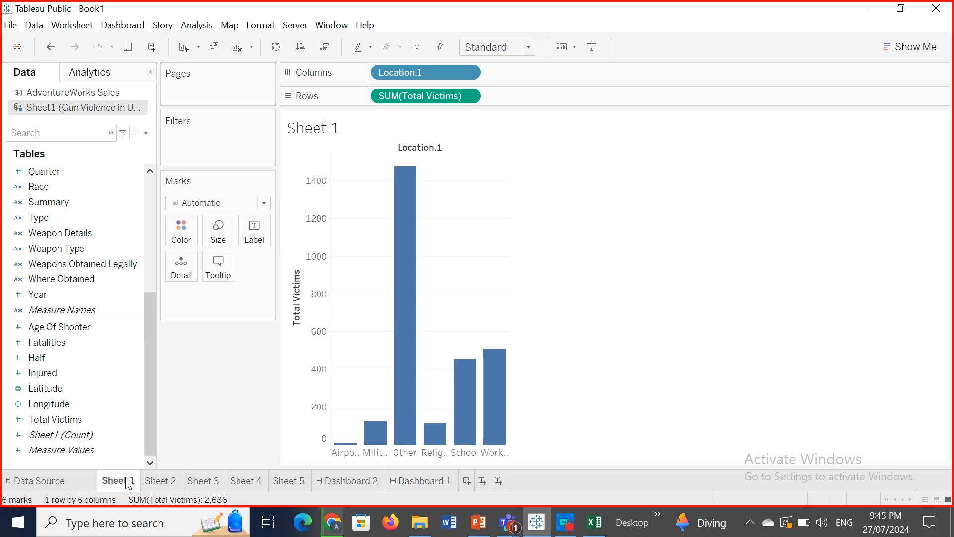
right_click(129, 482)
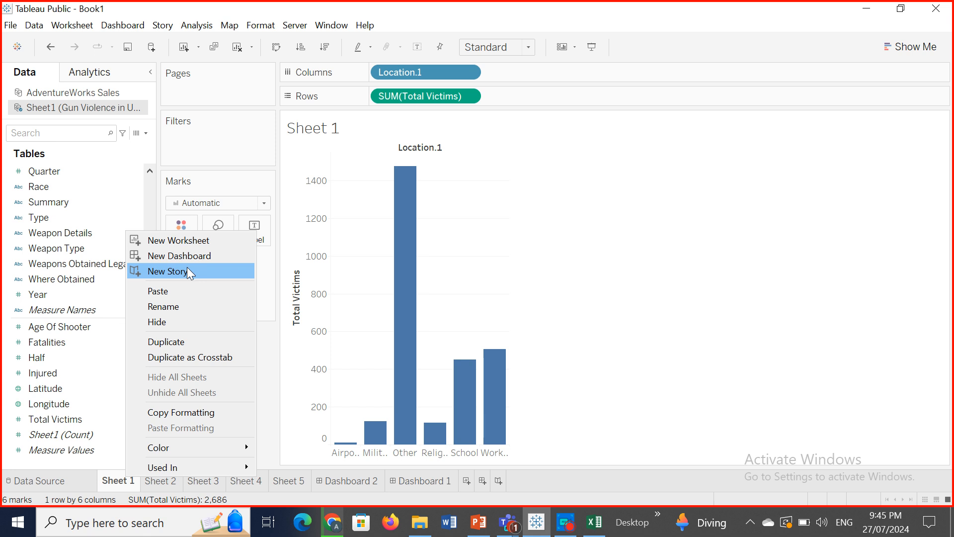
click(605, 382)
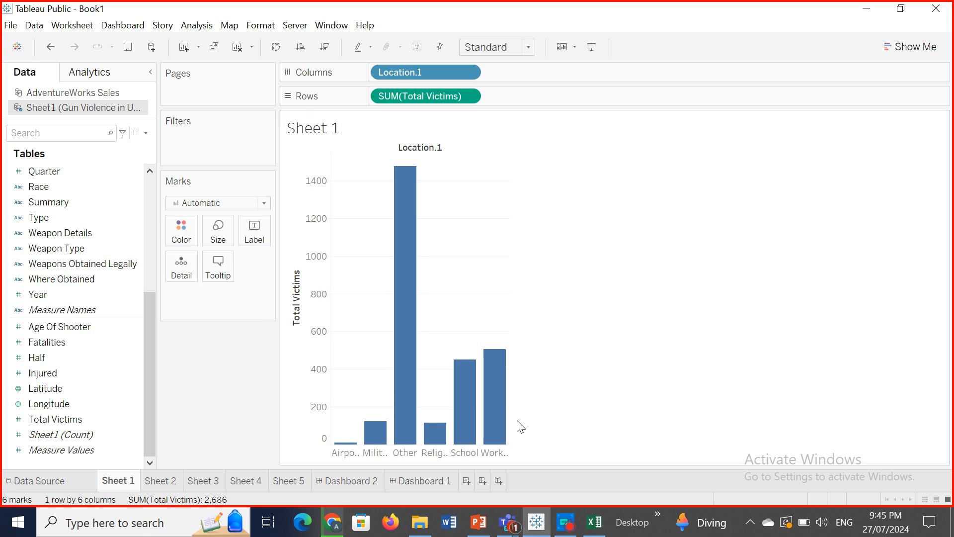
Step: Add a blank story at the end of the workbook and another one directly after Sheet 4
click(498, 482)
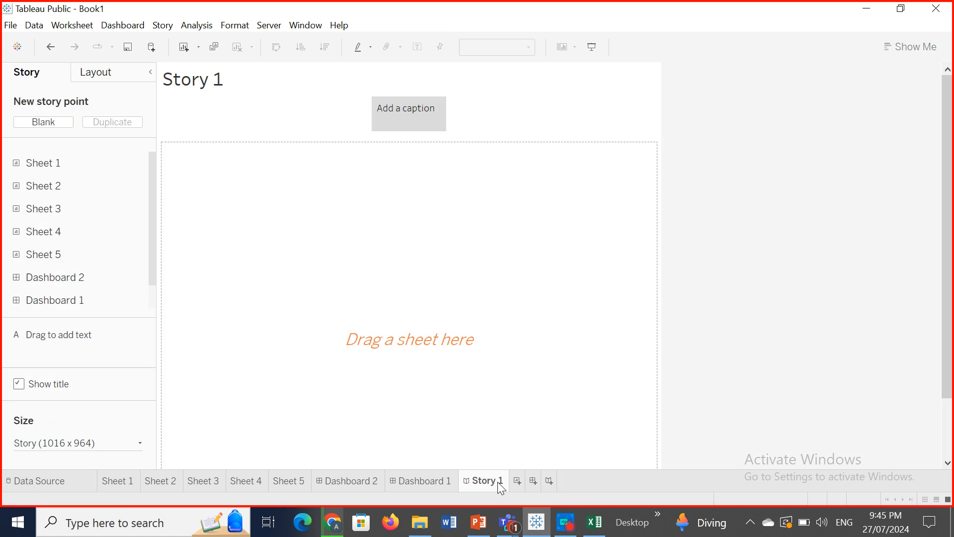
click(241, 482)
right_click(242, 483)
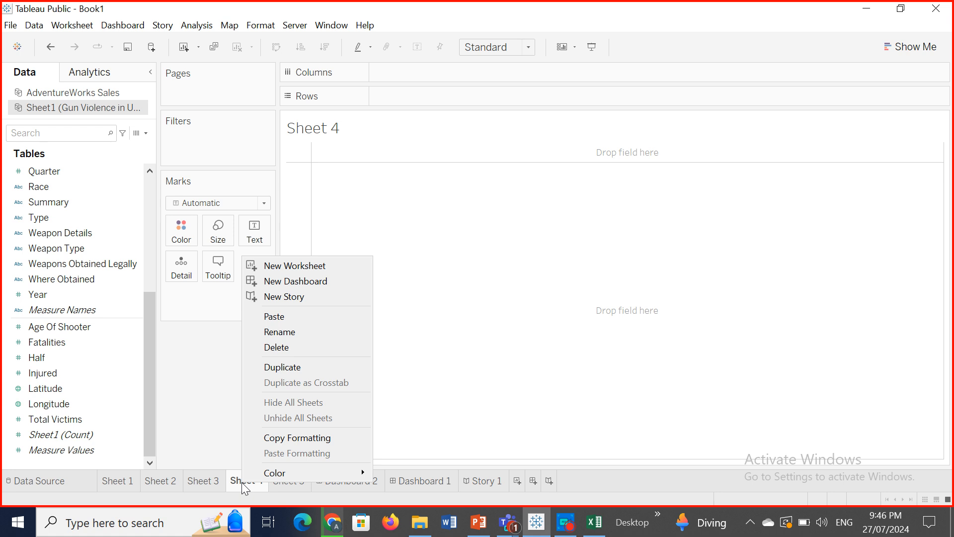
click(294, 297)
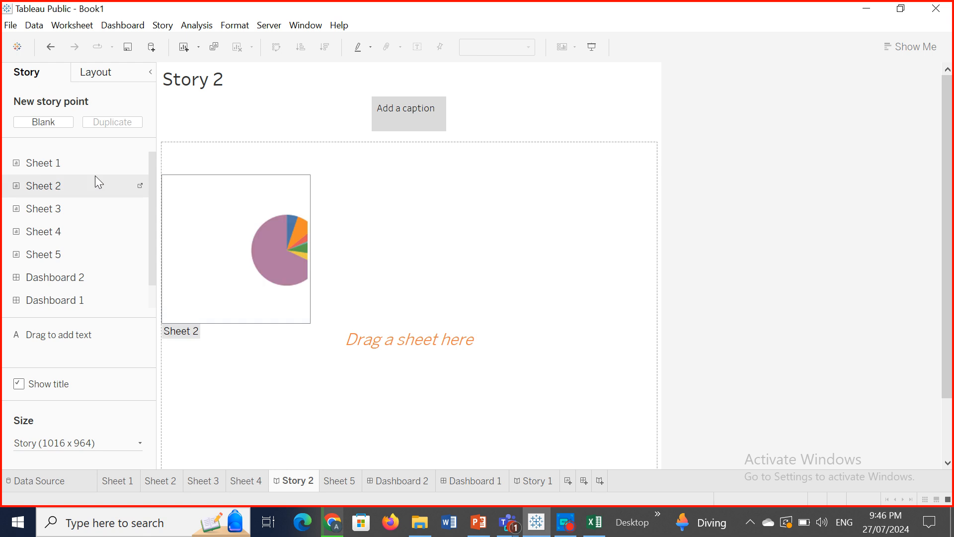
Step: Caption the Story 2 point "us Gun Violence" and set the story's navigator style to Numbers
click(403, 108)
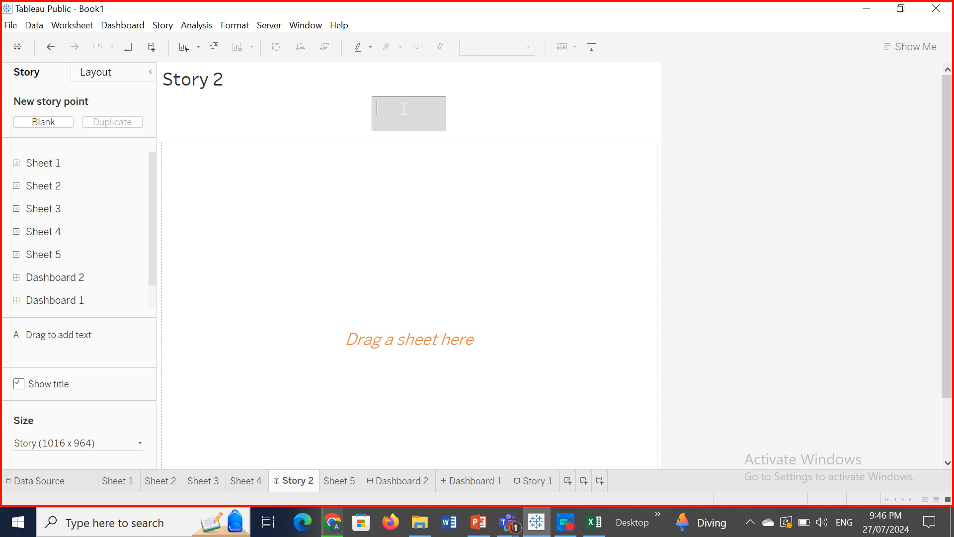
text(us)
text( G)
text(uri)
text( Vio)
text(lence)
click(97, 76)
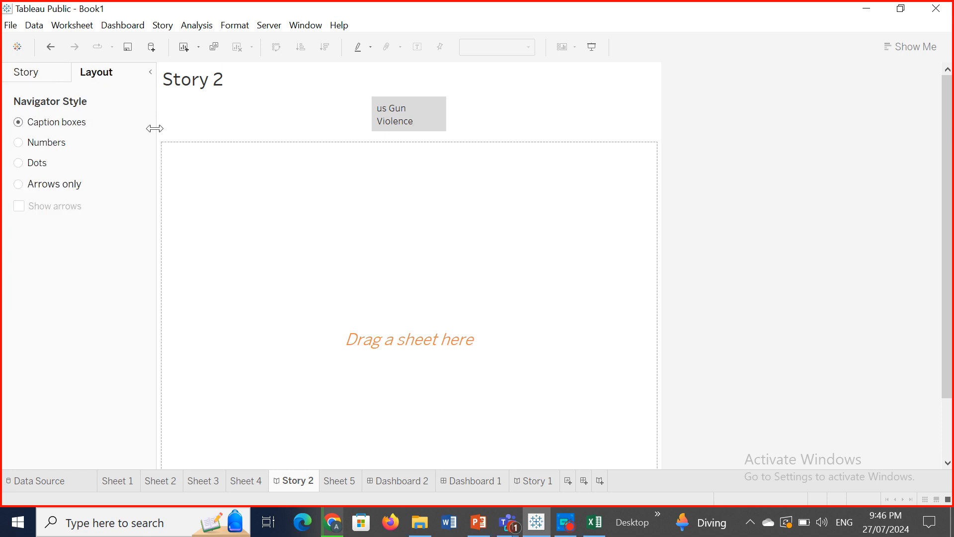
click(18, 142)
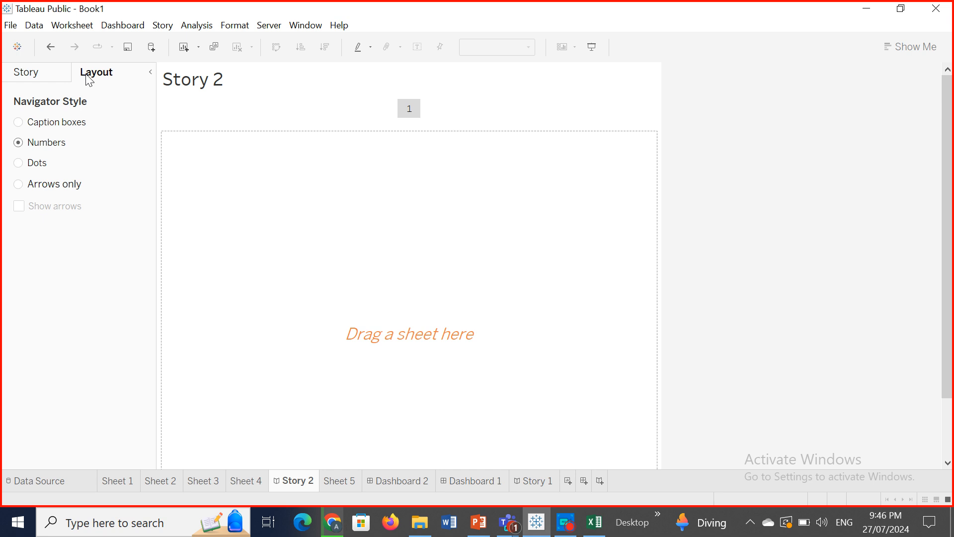
Step: Place the Sheet 1 bar chart on the first story point of Story 2
click(56, 78)
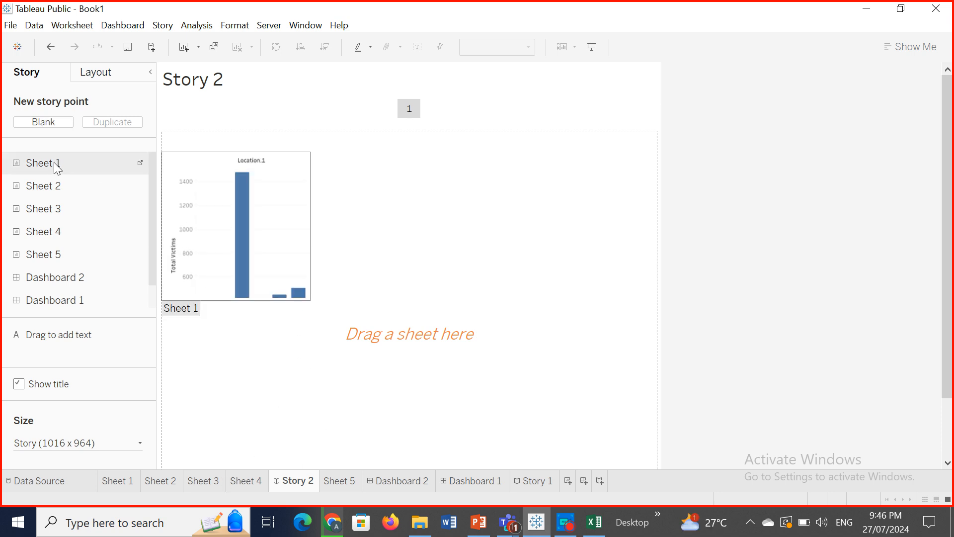
drag(55, 164, 251, 233)
drag(297, 254, 297, 253)
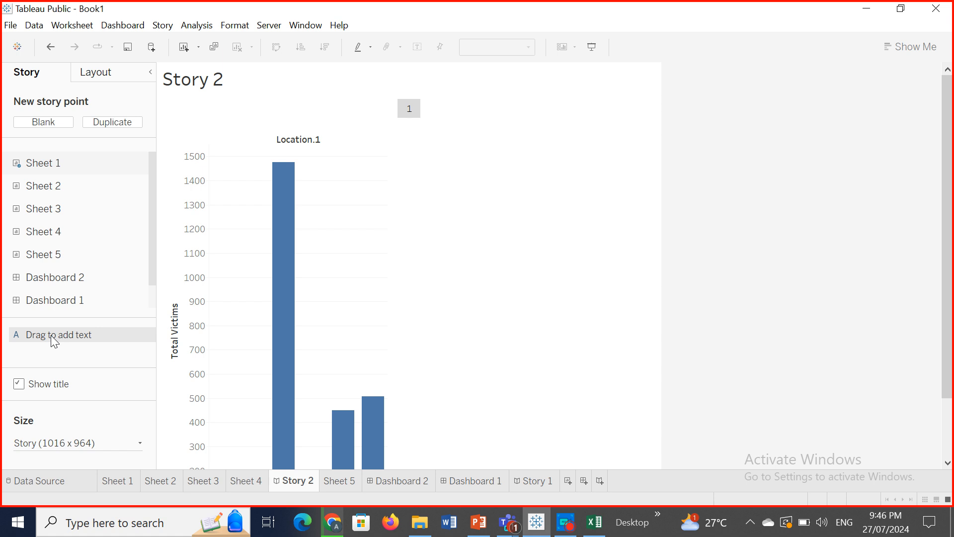
drag(55, 338, 429, 244)
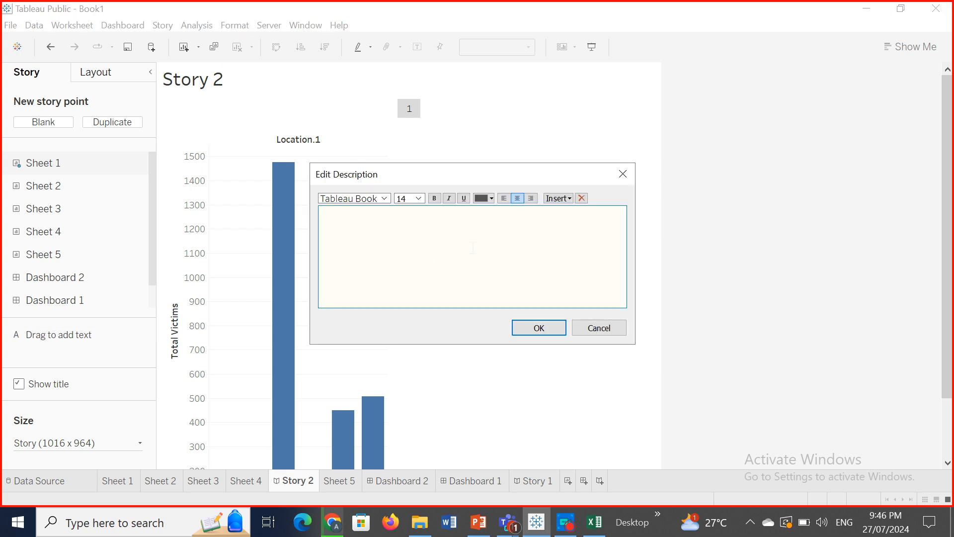
click(596, 332)
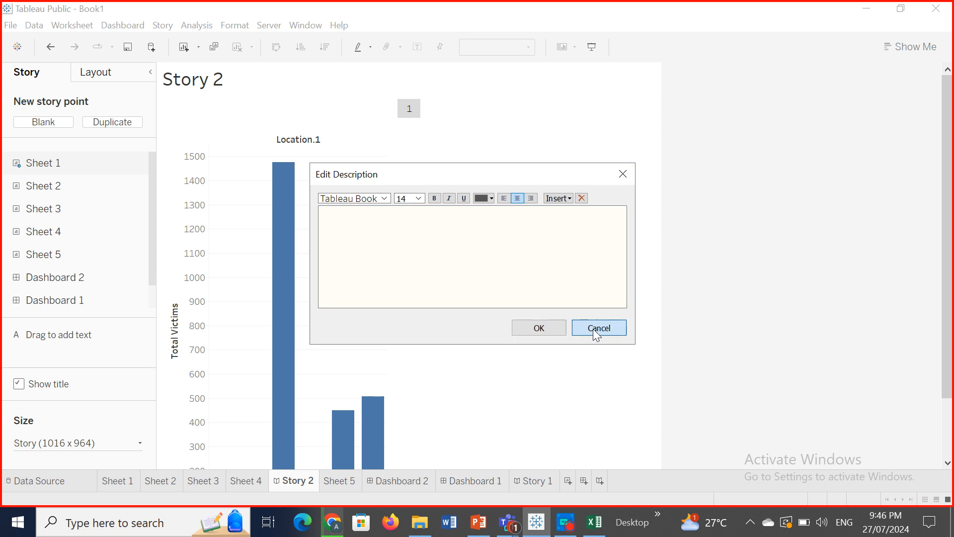
click(157, 480)
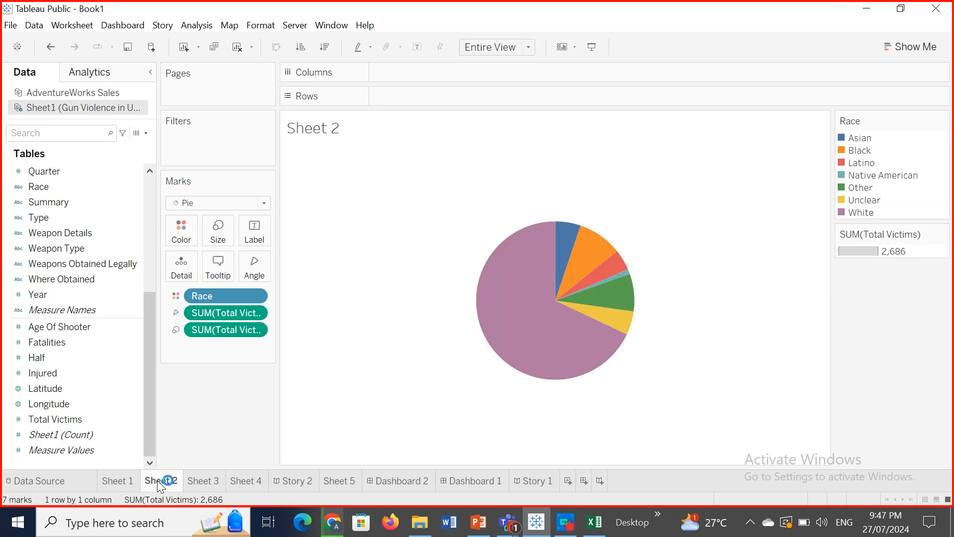
right_click(161, 481)
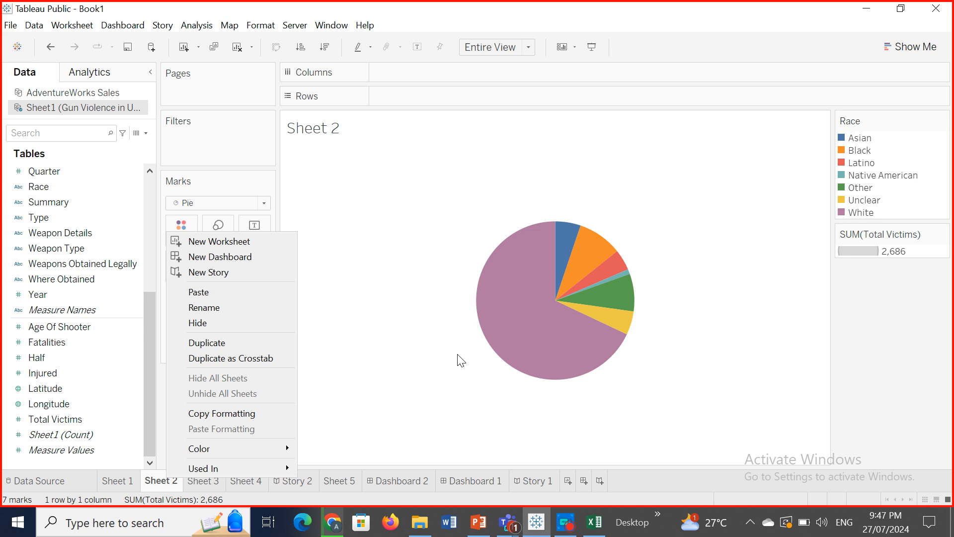
Step: Copy the formatting of the Sheet 2 pie chart and switch to the Sheet 1 bar chart
click(231, 413)
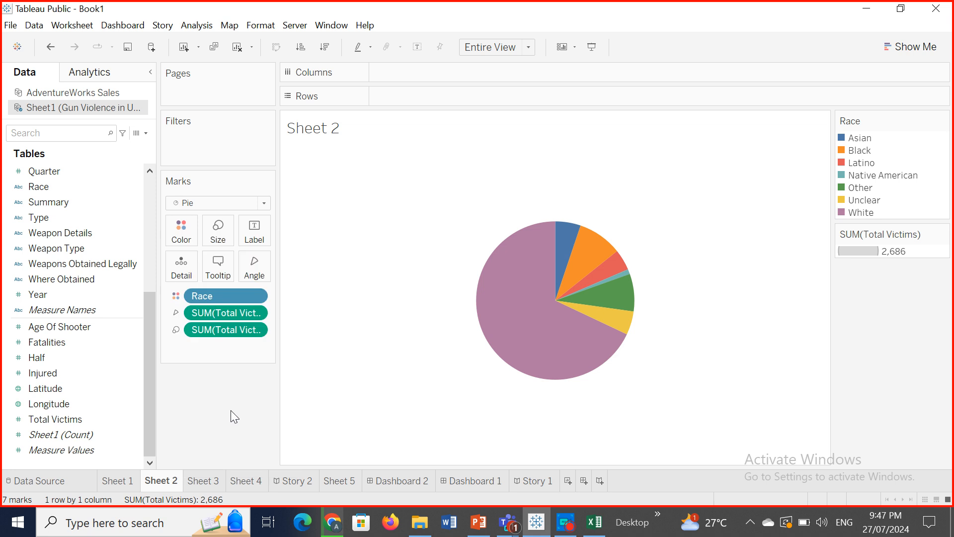
click(117, 481)
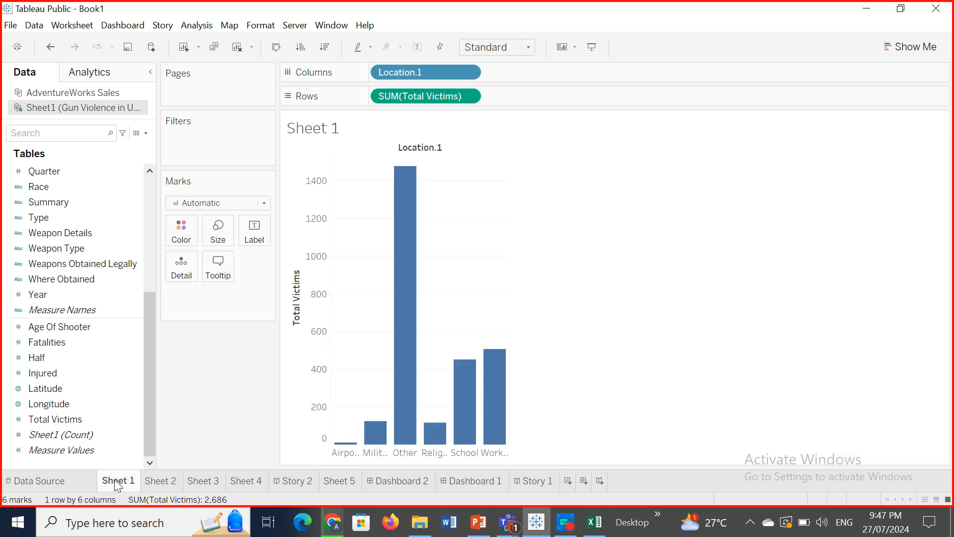
right_click(118, 478)
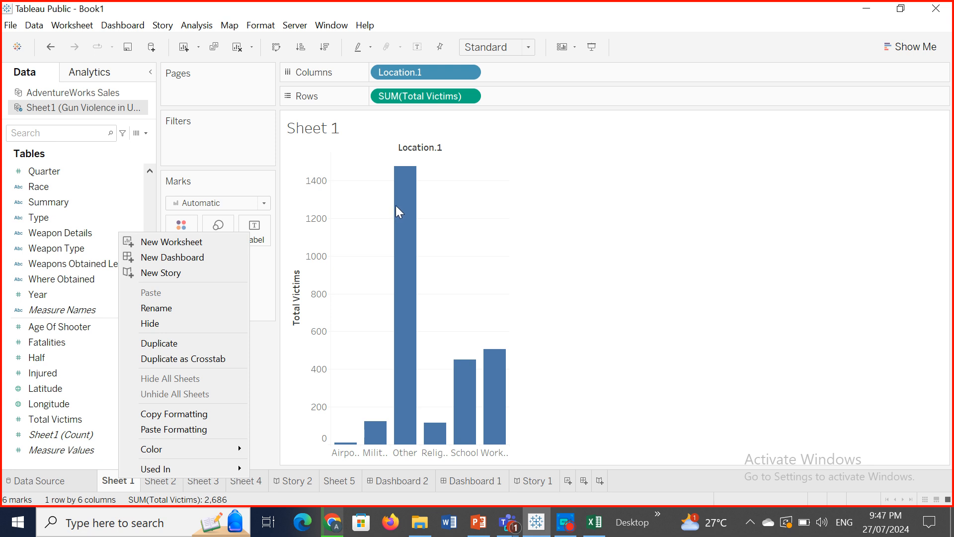
click(401, 217)
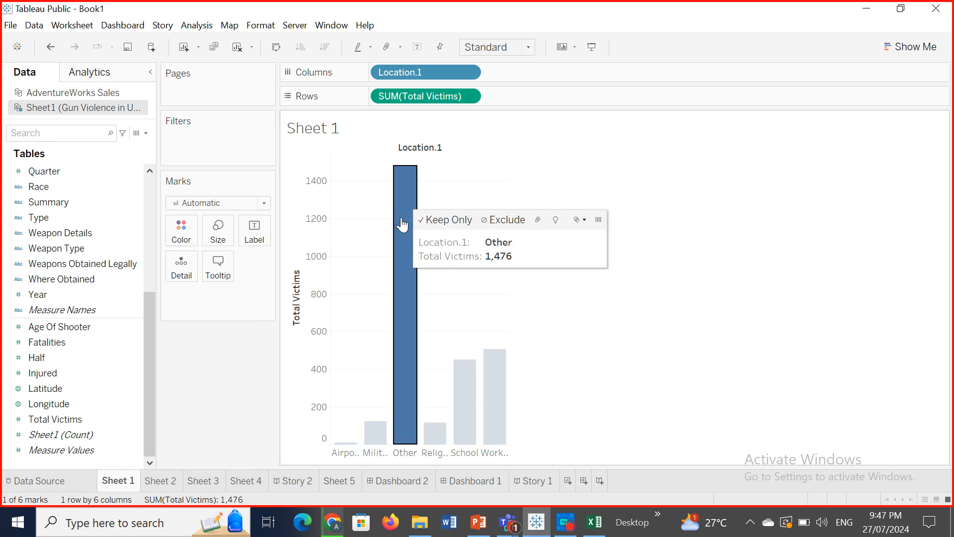
click(685, 328)
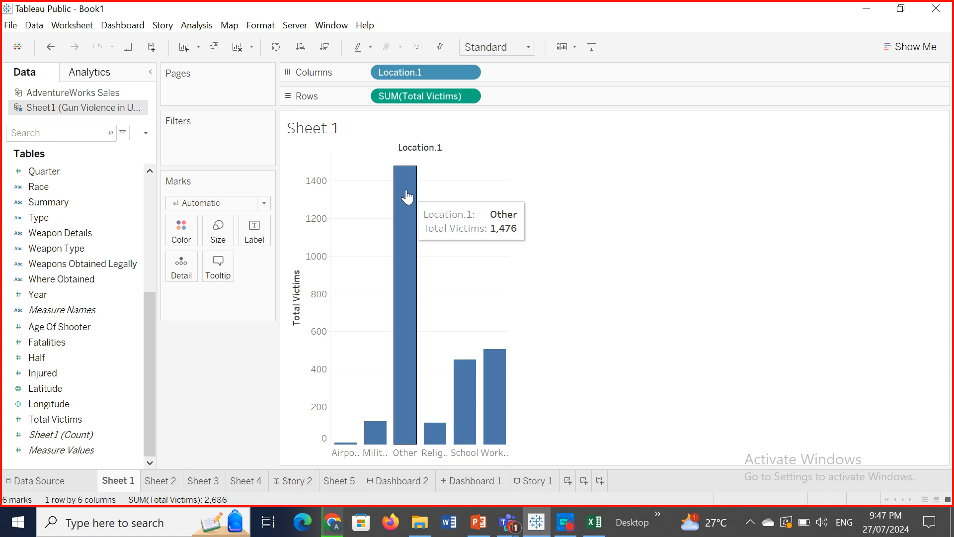
Step: Change the default worksheet font color of Sheet 1 to orange and close the font formatting settings
click(262, 25)
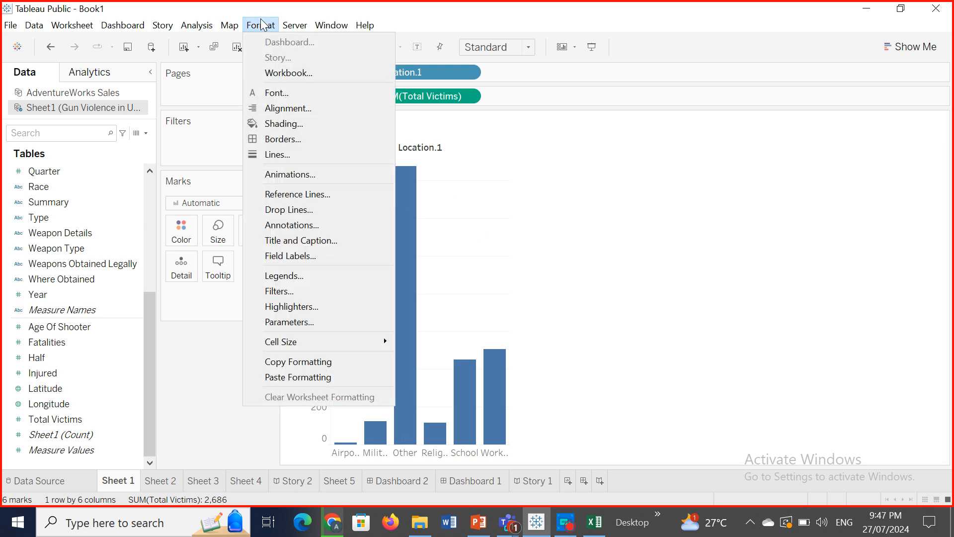
click(271, 94)
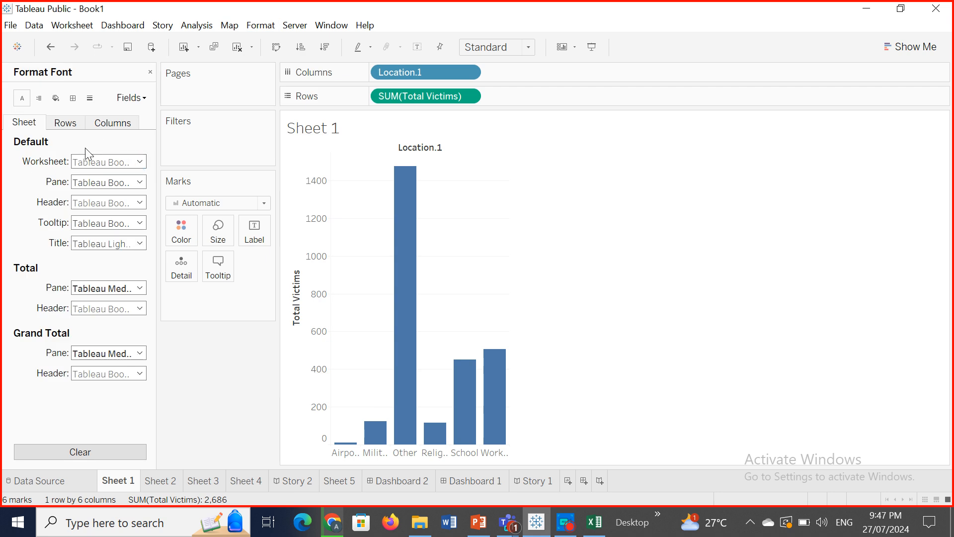
click(138, 161)
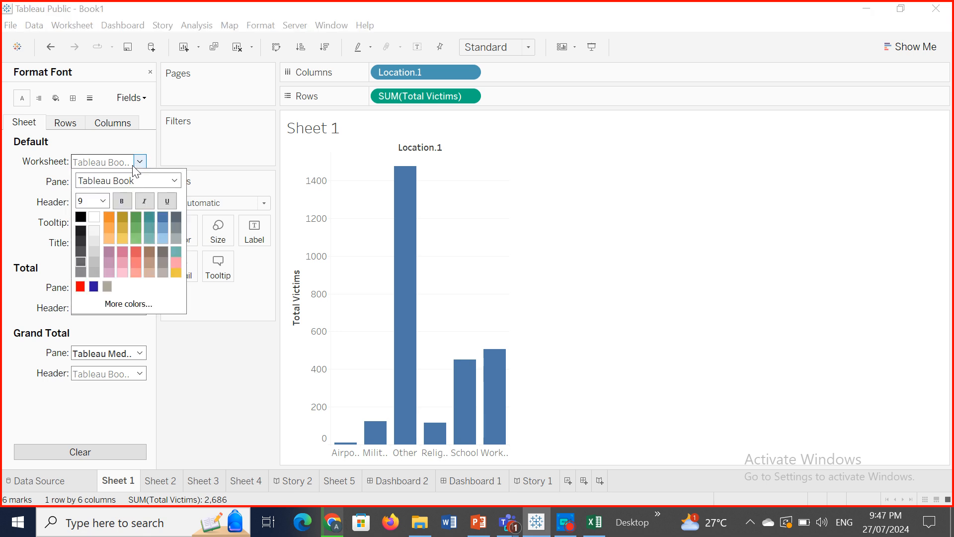
click(112, 217)
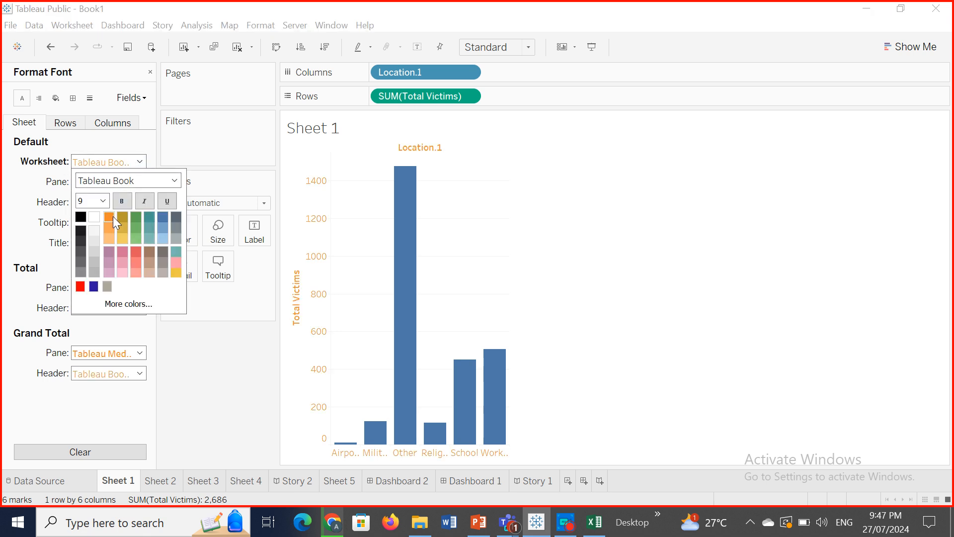
click(475, 165)
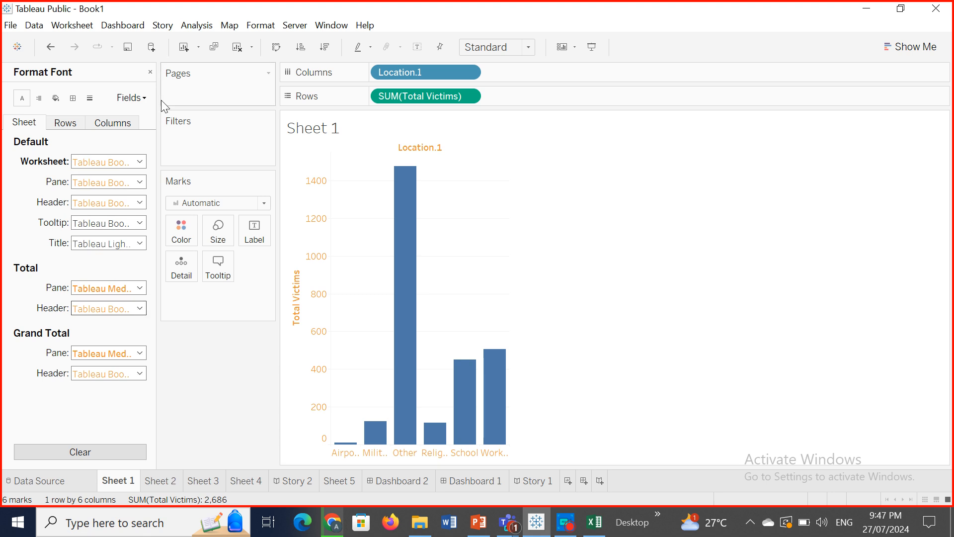
click(151, 73)
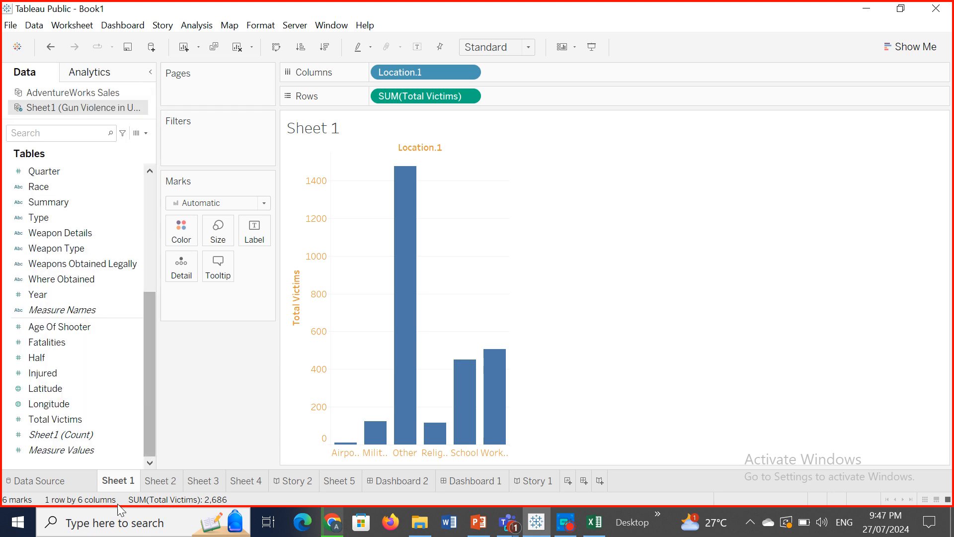
Step: Copy the formatting of Sheet 1 and paste it onto the Sheet 2 pie chart
right_click(127, 479)
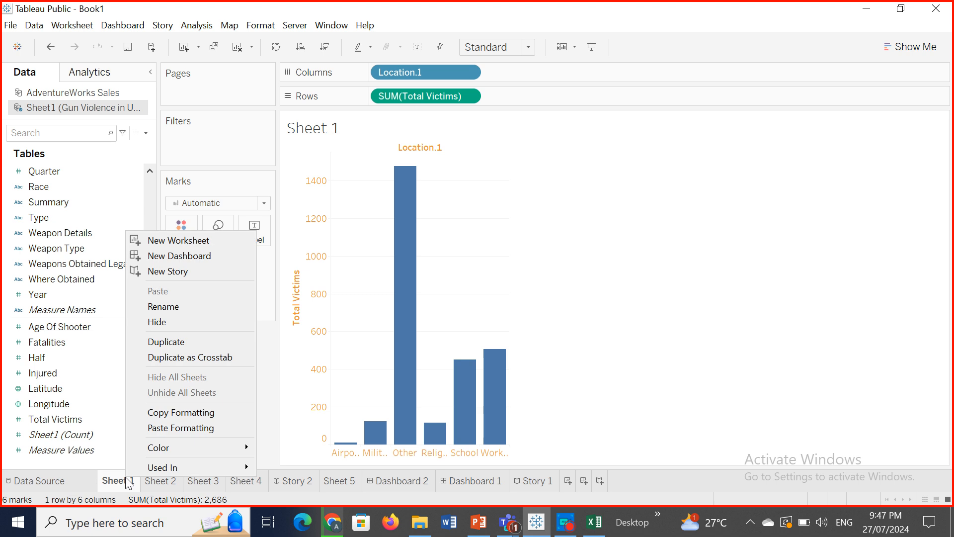
click(191, 412)
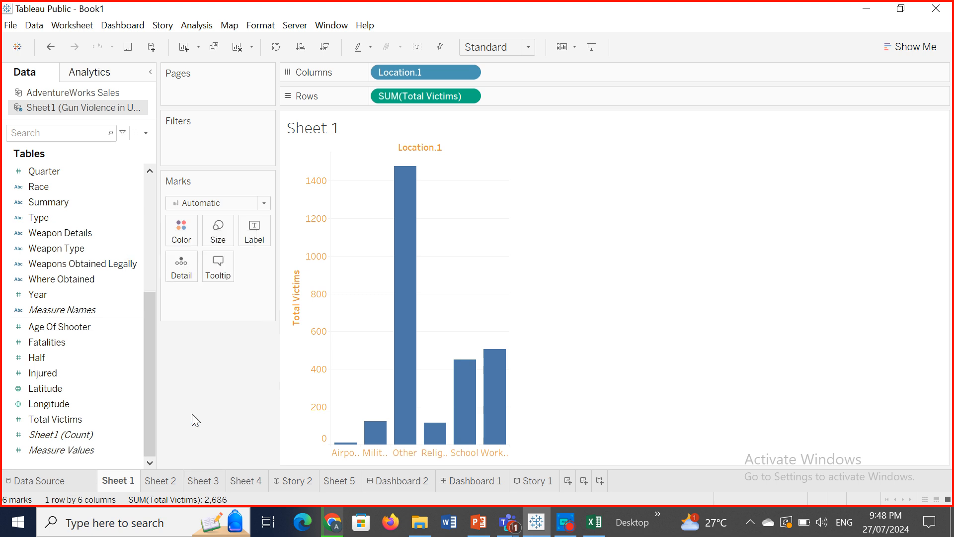
click(164, 480)
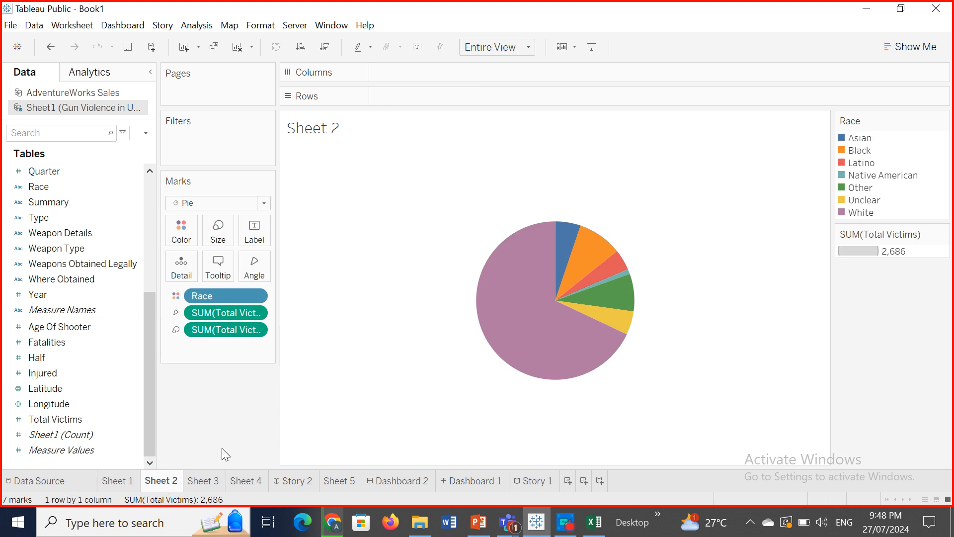
right_click(169, 482)
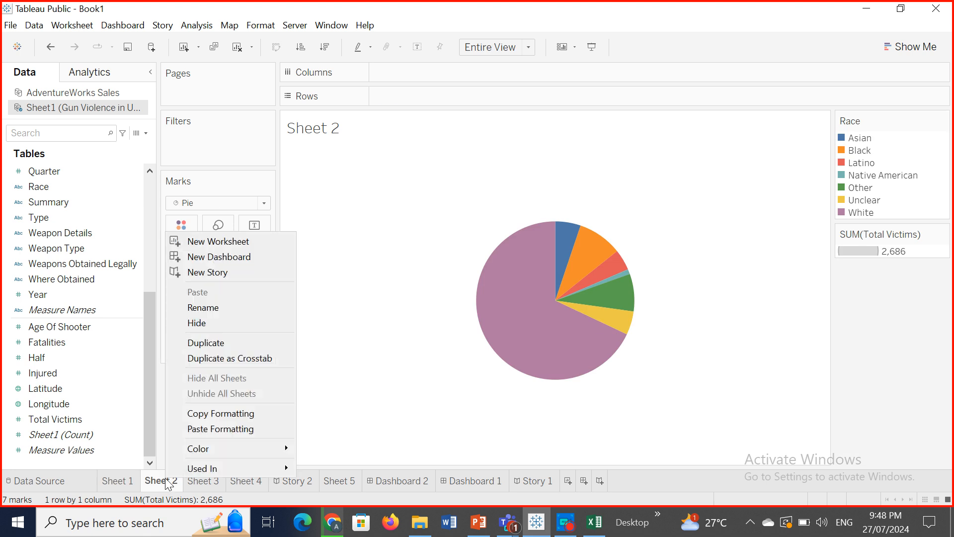
click(213, 433)
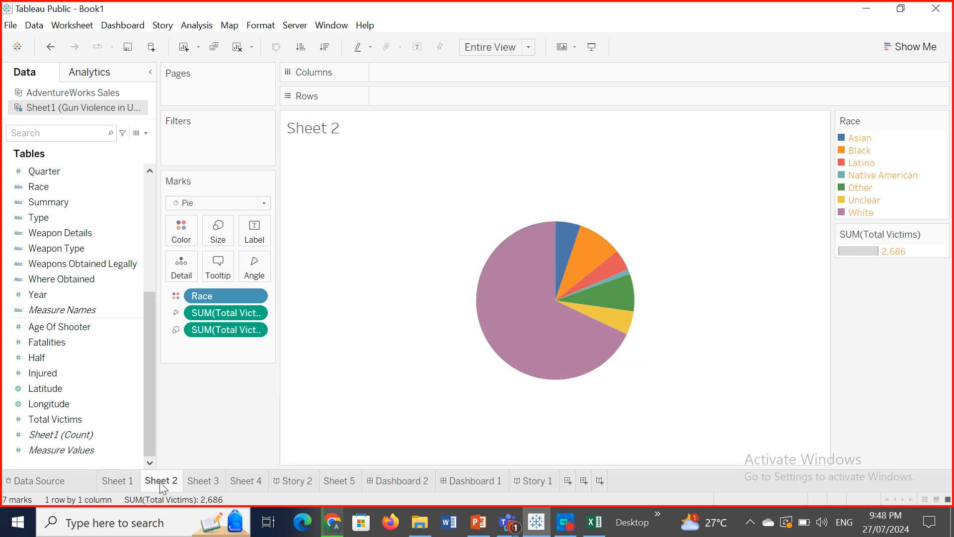
Step: Duplicate the Sheet 2 pie chart worksheet and delete the duplicate
mouse_move(159, 481)
right_click(162, 478)
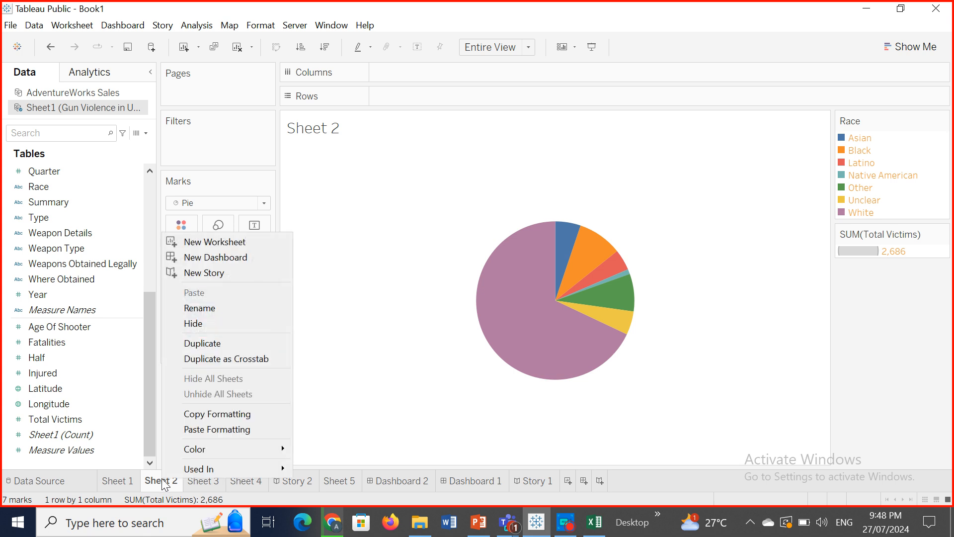
click(219, 343)
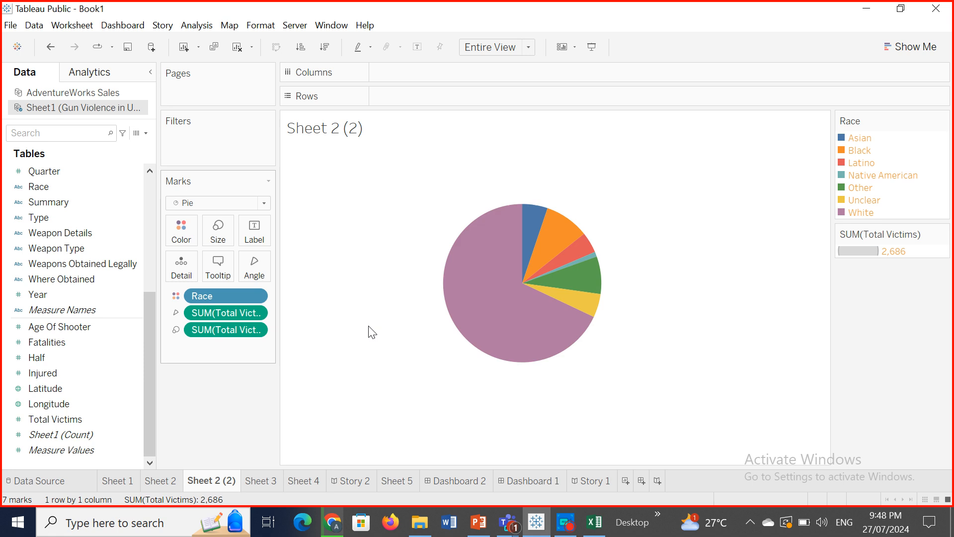
right_click(209, 478)
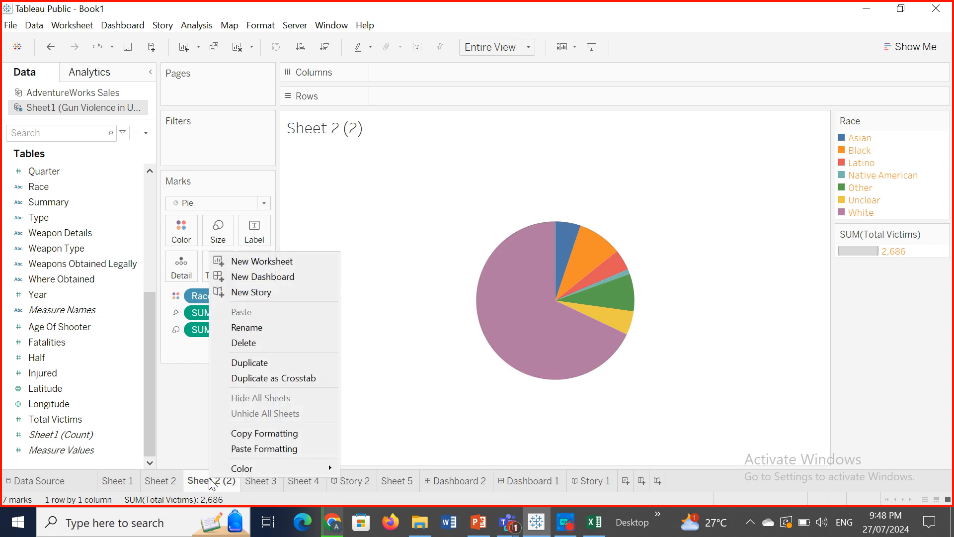
click(270, 342)
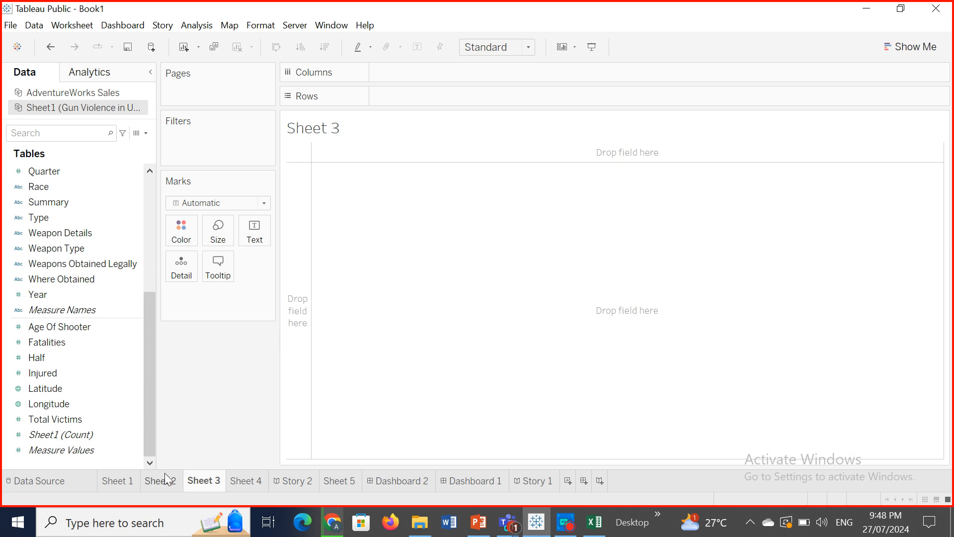
Step: Delete Story 2 from the workbook
click(304, 485)
right_click(304, 485)
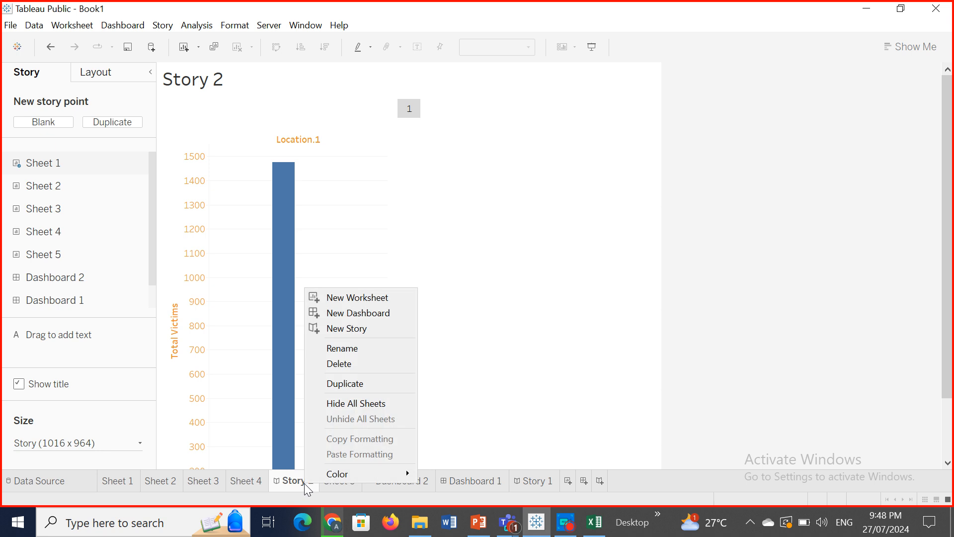
click(367, 364)
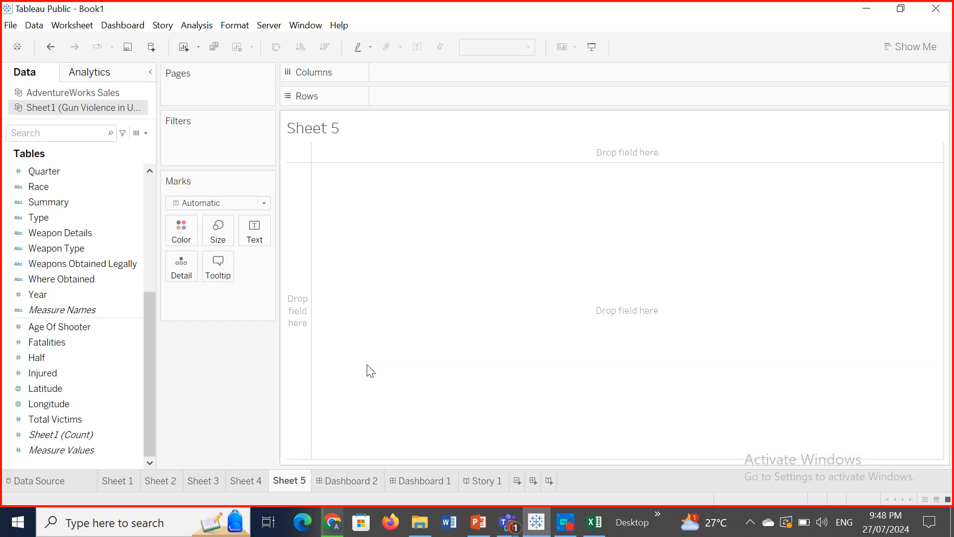
Step: Duplicate Sheet 1 as a crosstab, view the resulting table and delete the crosstab sheet
click(167, 484)
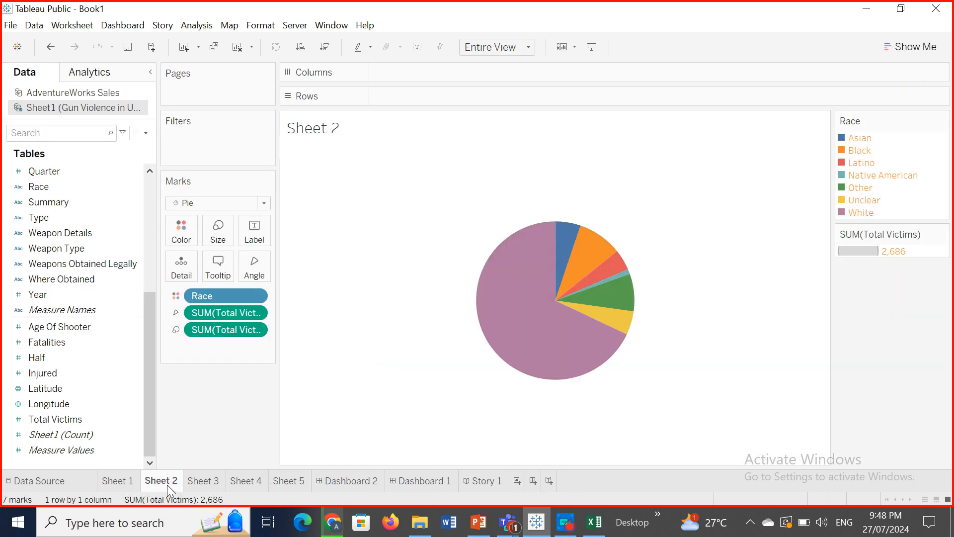
right_click(167, 484)
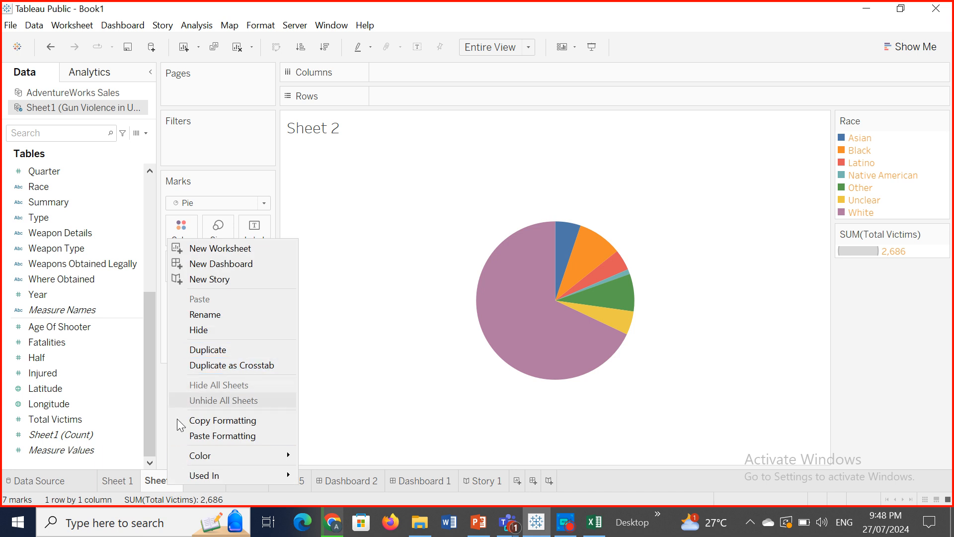
click(126, 481)
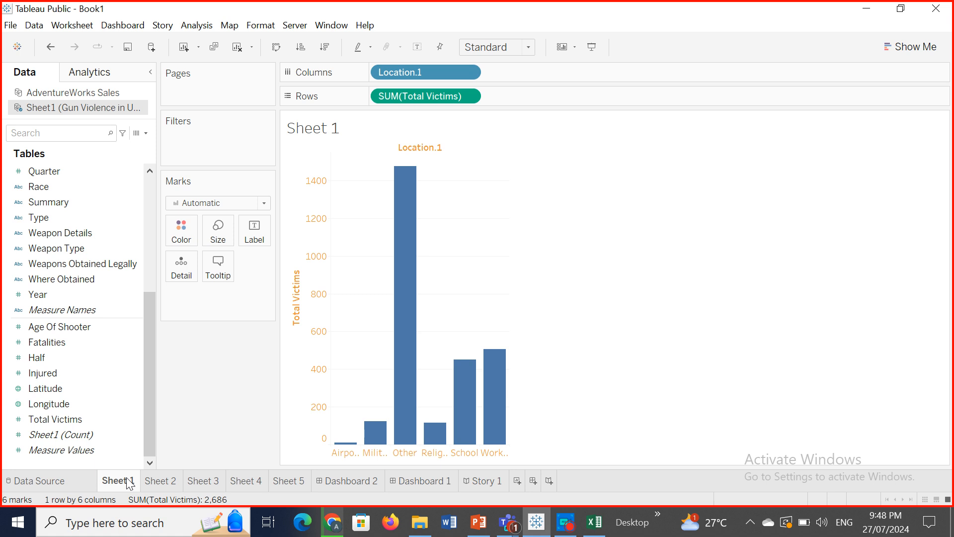
right_click(127, 478)
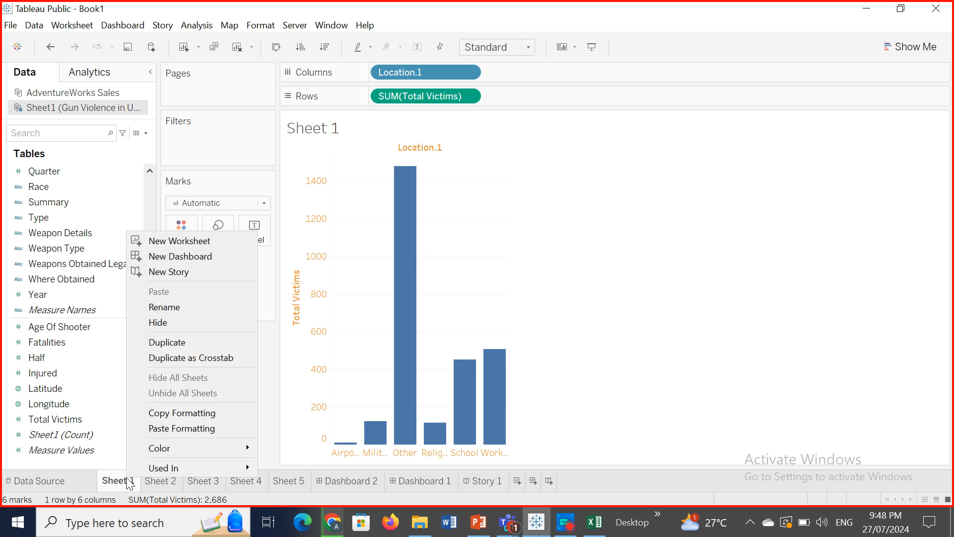
click(194, 355)
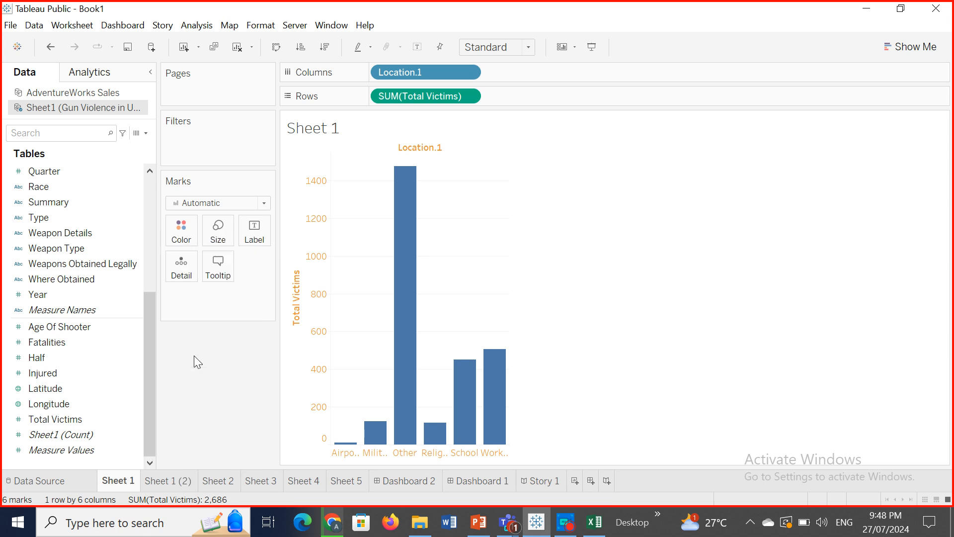
click(174, 481)
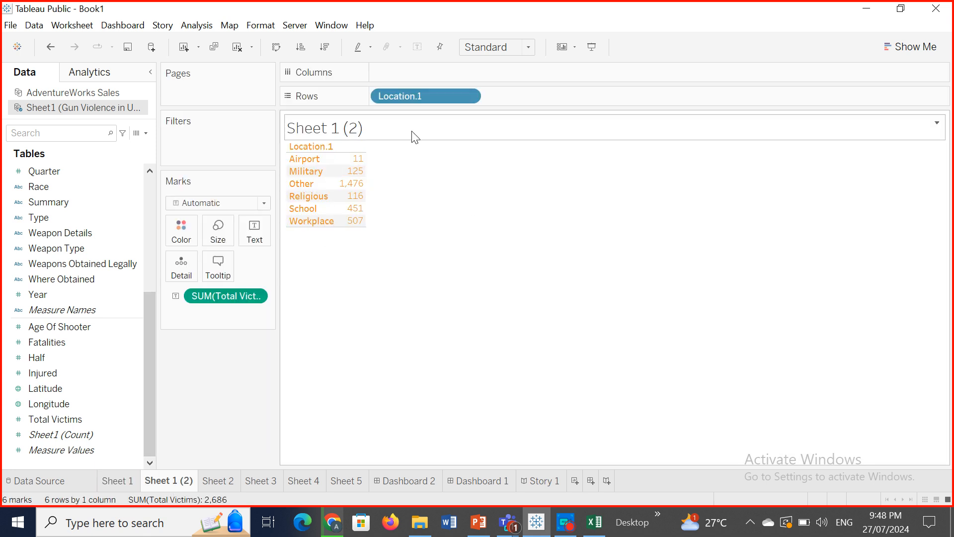
right_click(177, 480)
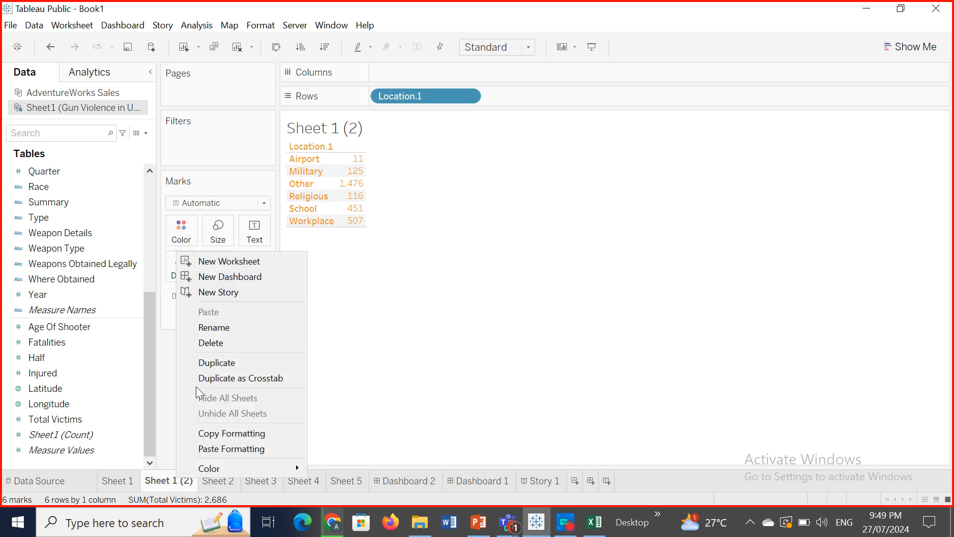
click(222, 344)
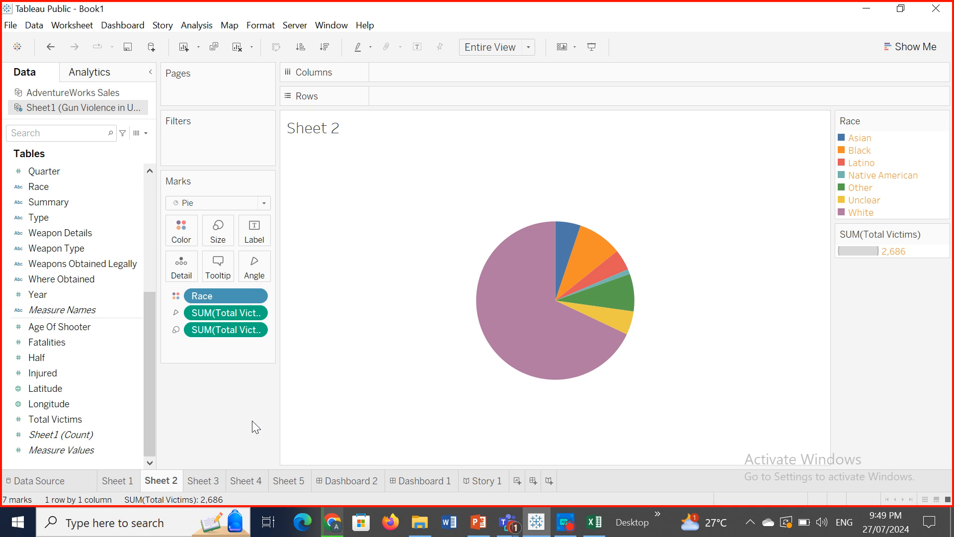
Step: Delete Dashboard 2 and Dashboard 1 from the workbook
click(351, 479)
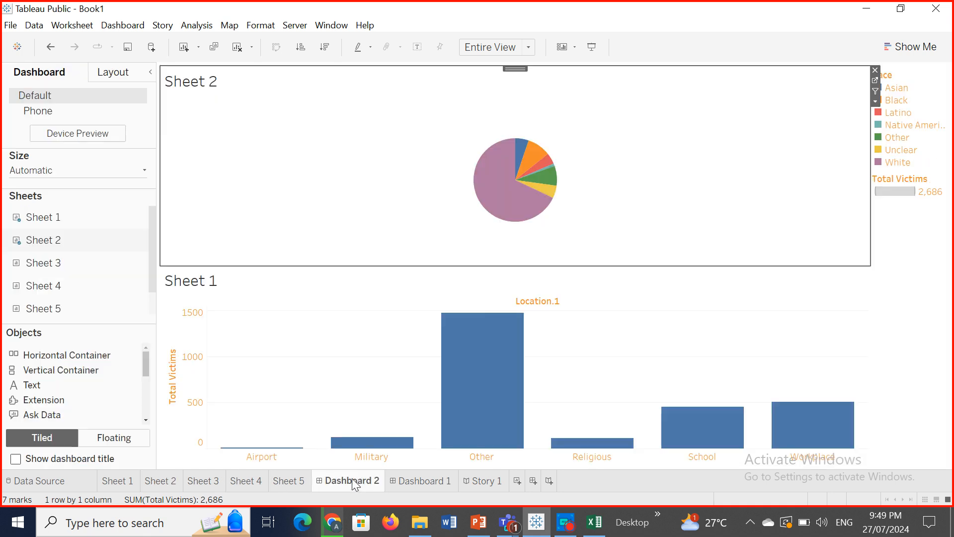
right_click(352, 479)
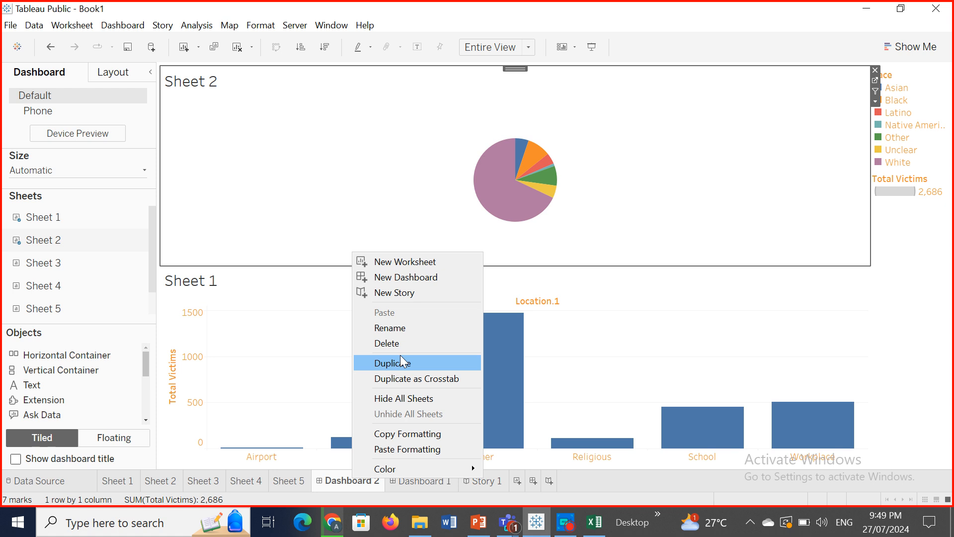
click(400, 342)
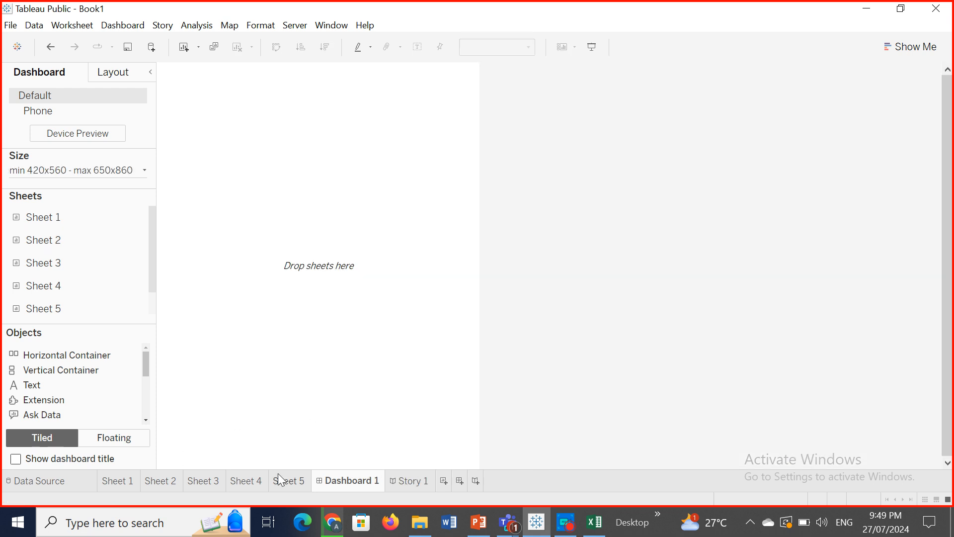
right_click(337, 479)
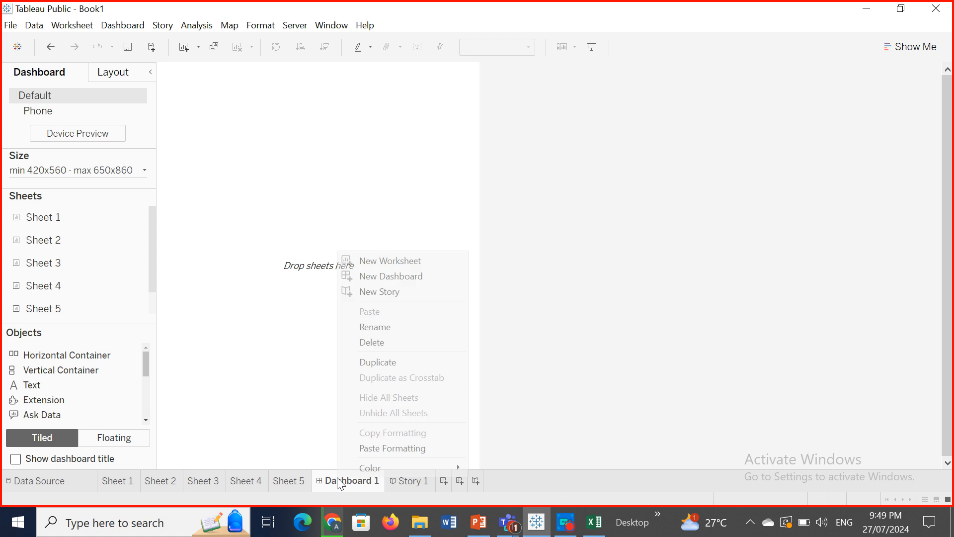
click(373, 341)
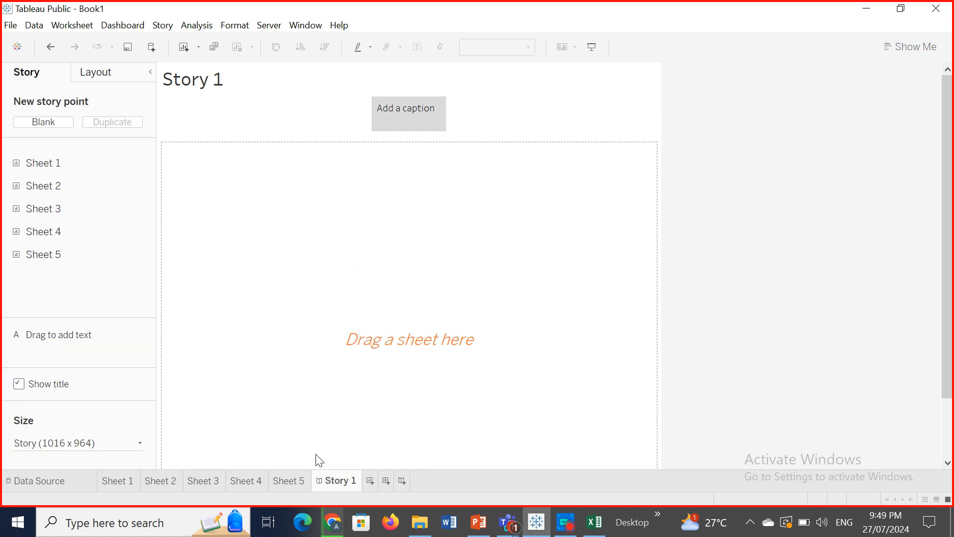
Step: Rename Story 1 as "Us Gun Violence" and delete that story from the workbook
right_click(331, 483)
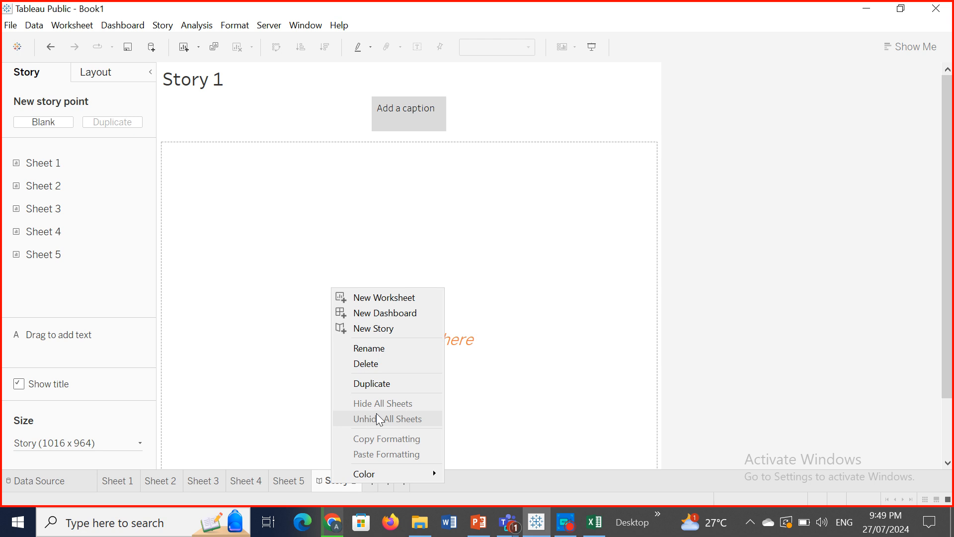
click(368, 348)
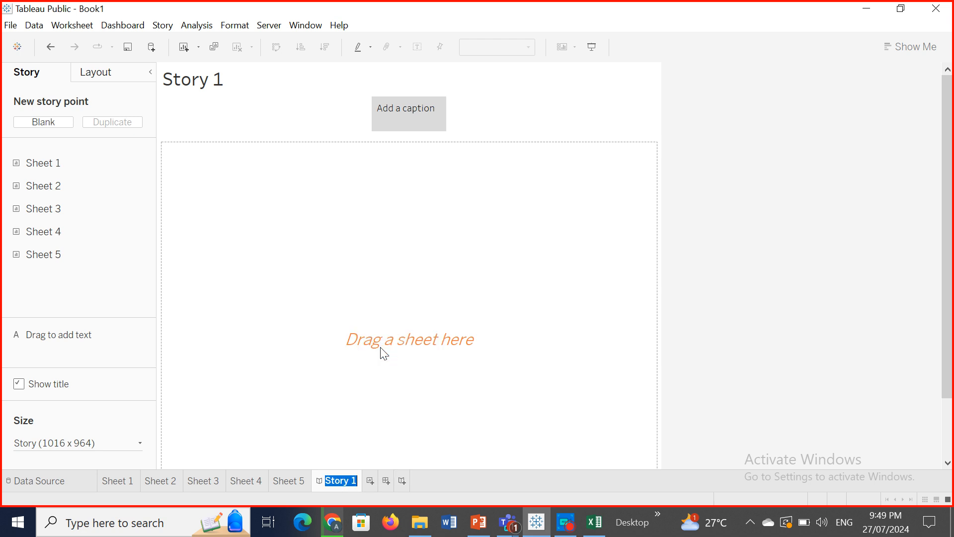
text(Us Gun V)
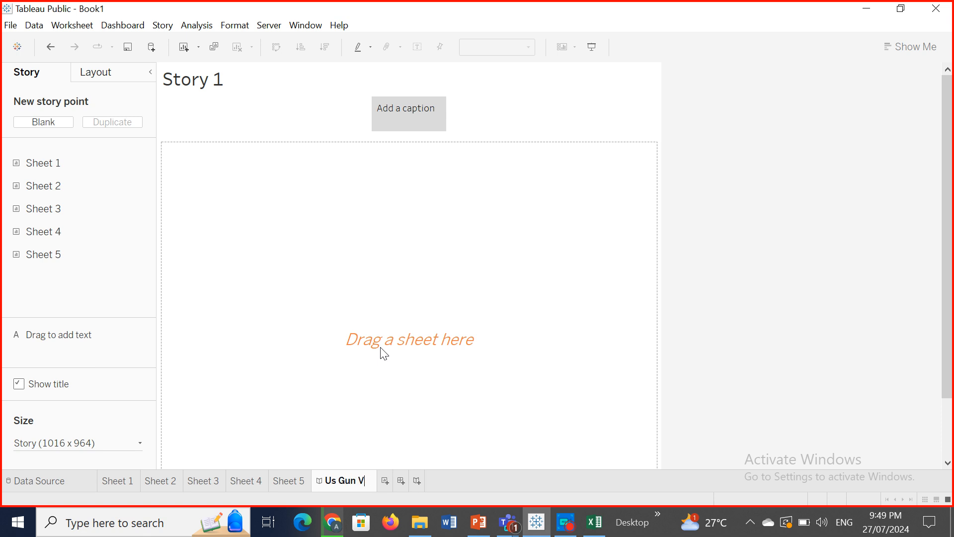
text(iolence)
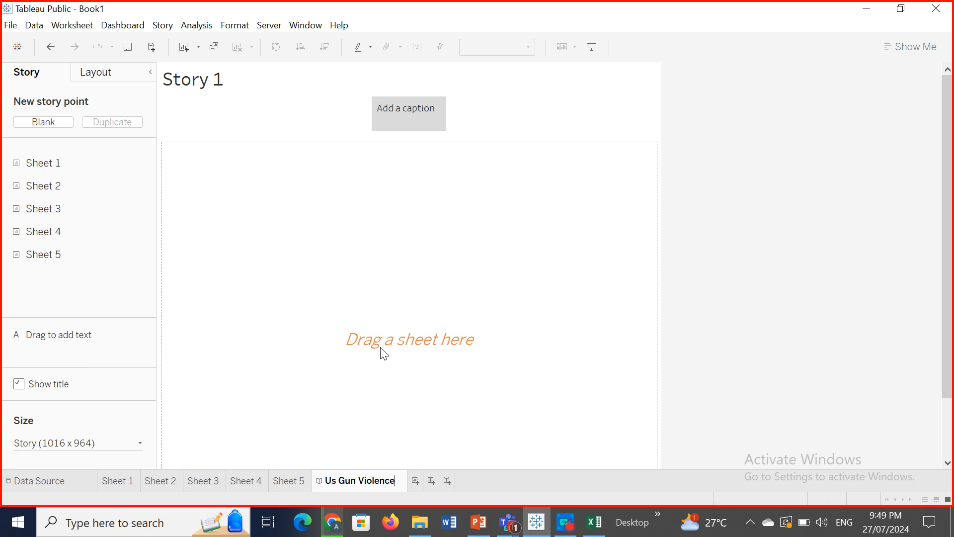
key(Return)
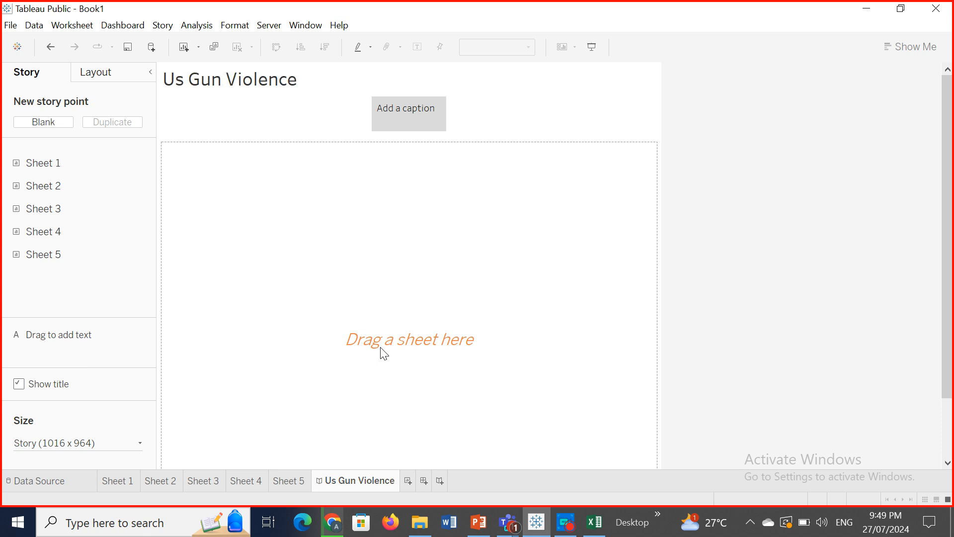
right_click(354, 481)
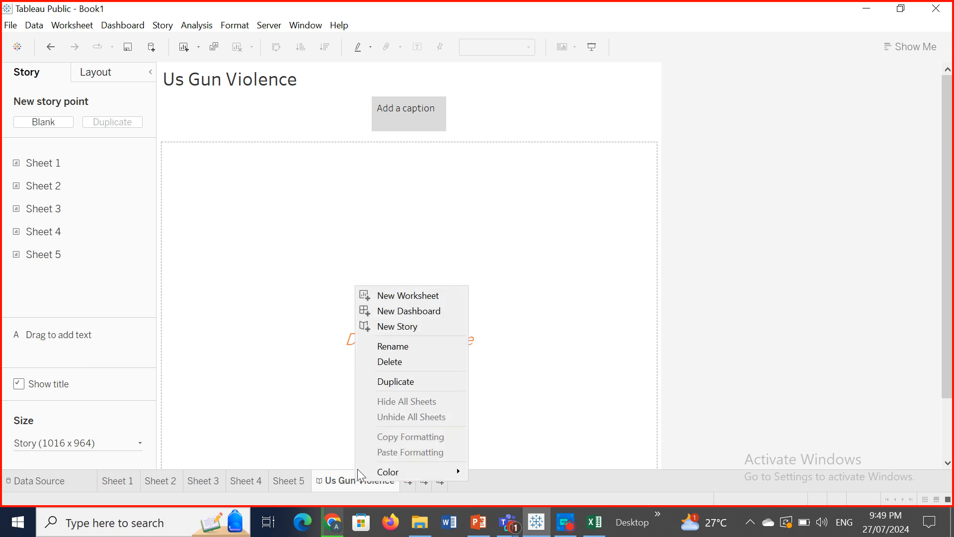
click(405, 362)
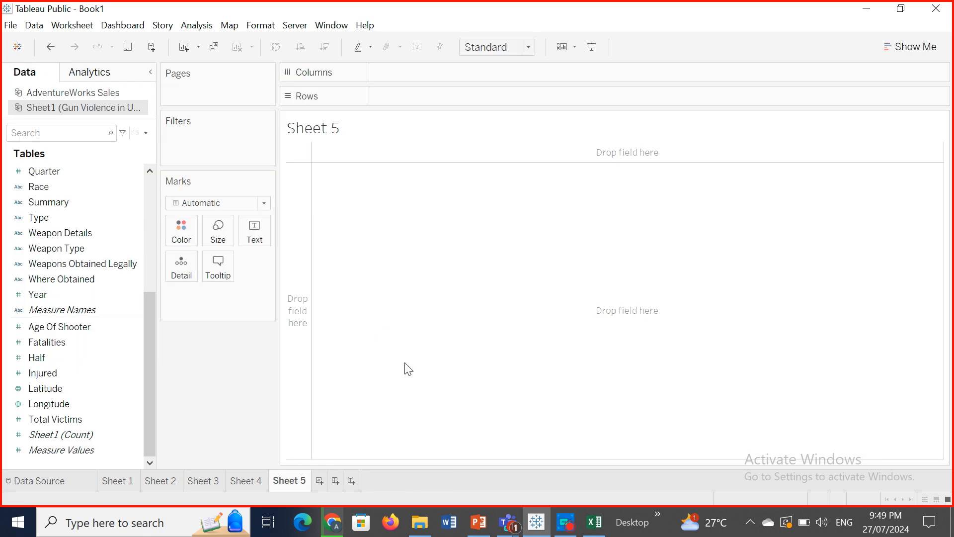
Step: Assign the yellow tab color to the Sheet 1 worksheet
click(128, 475)
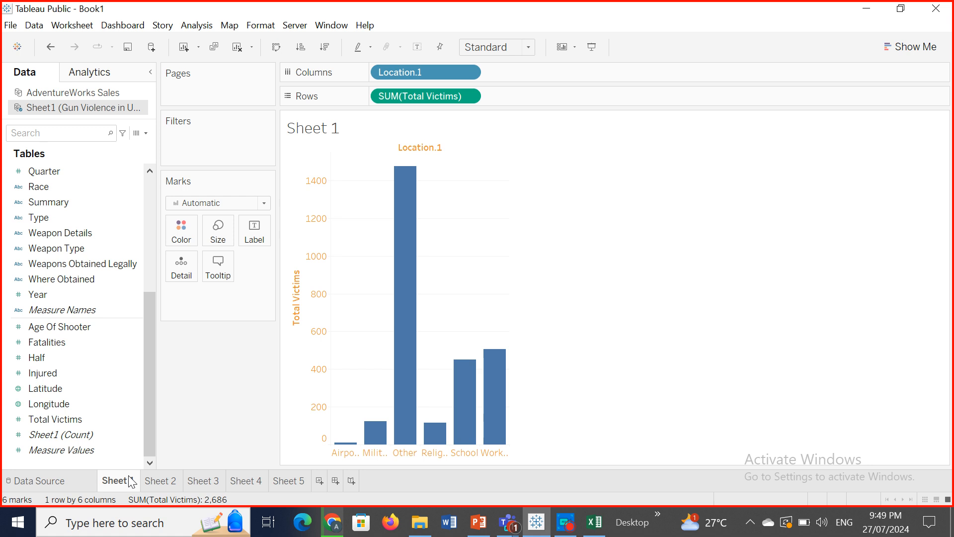
right_click(129, 475)
mouse_move(187, 468)
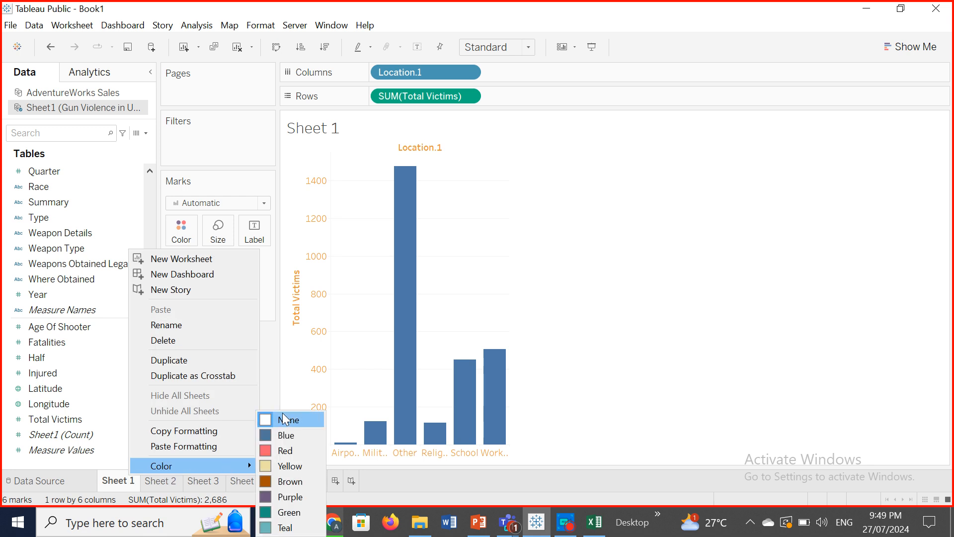
click(284, 450)
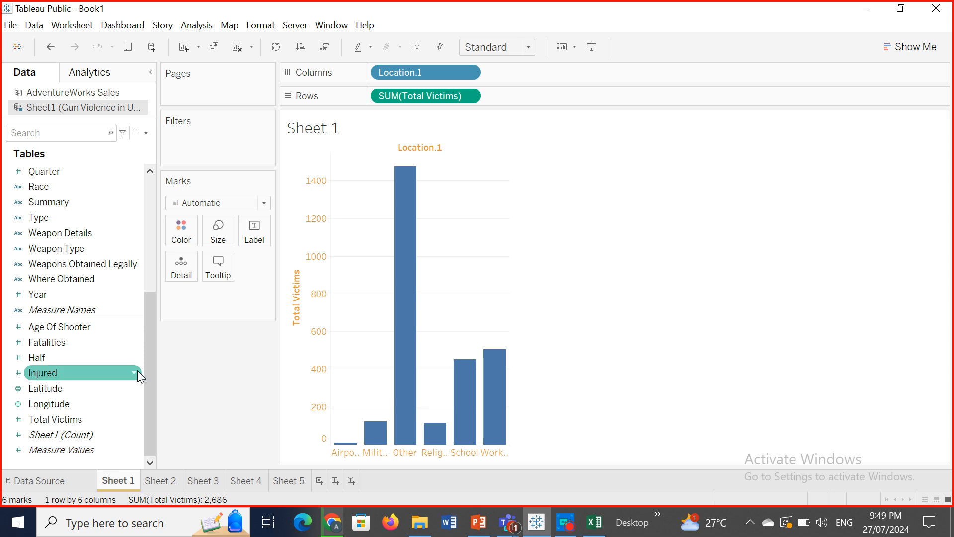
Step: Clear the worksheet formatting from the Sheet 1 bar chart
click(85, 27)
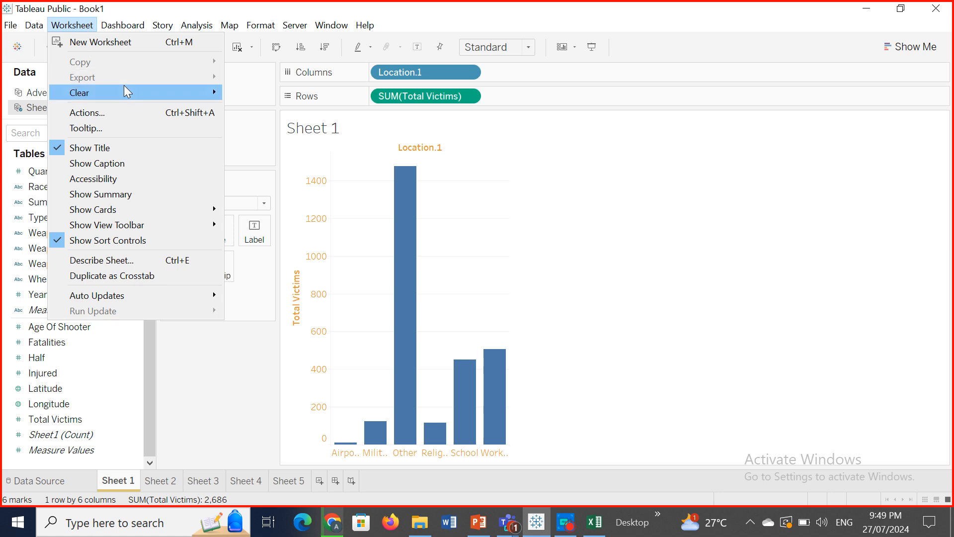
mouse_move(123, 91)
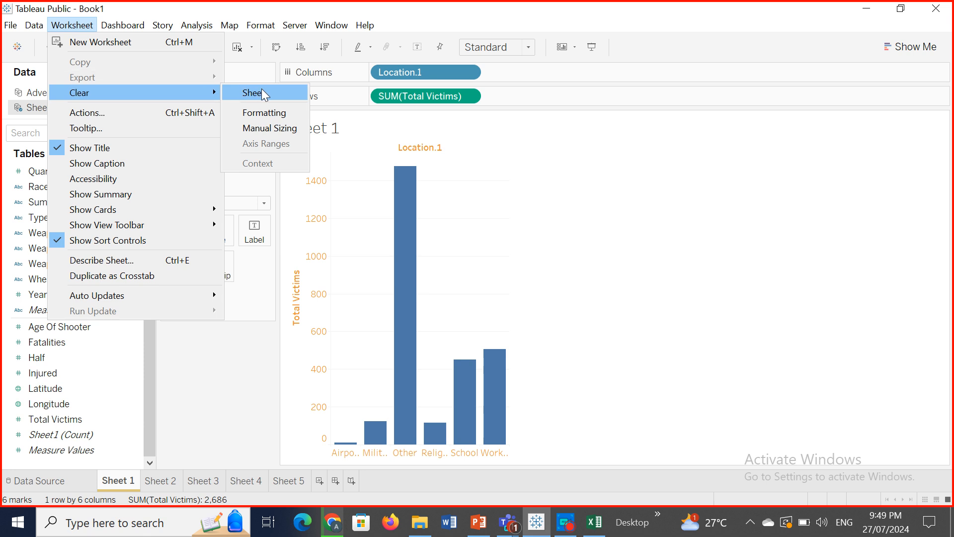
click(262, 111)
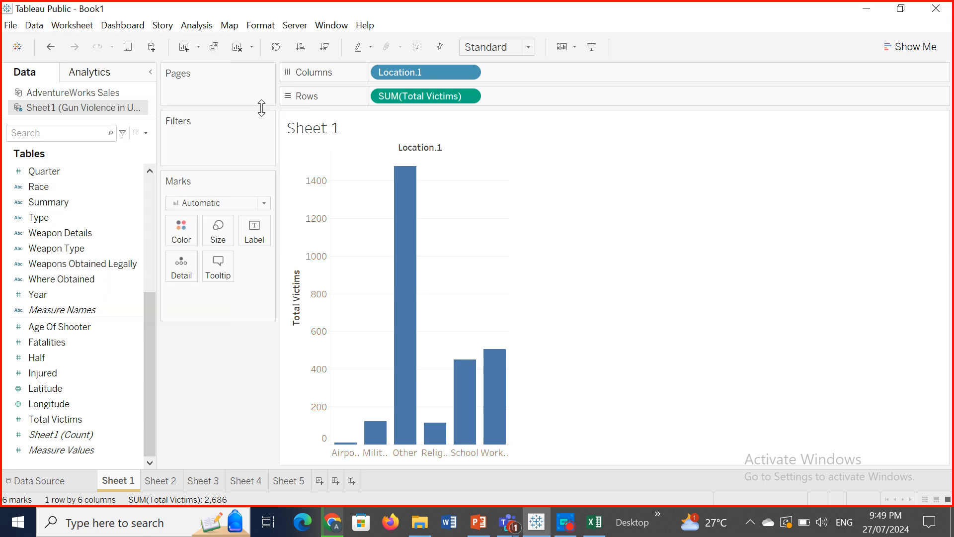
Step: Clear all of Sheet 1's contents and undo the clearing, doing this twice, and check the available clear options
click(72, 25)
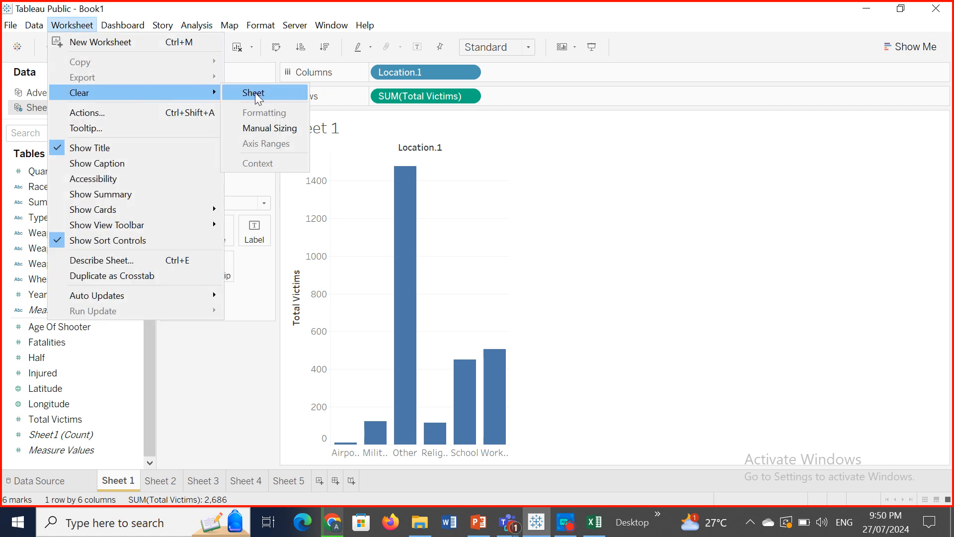
click(255, 93)
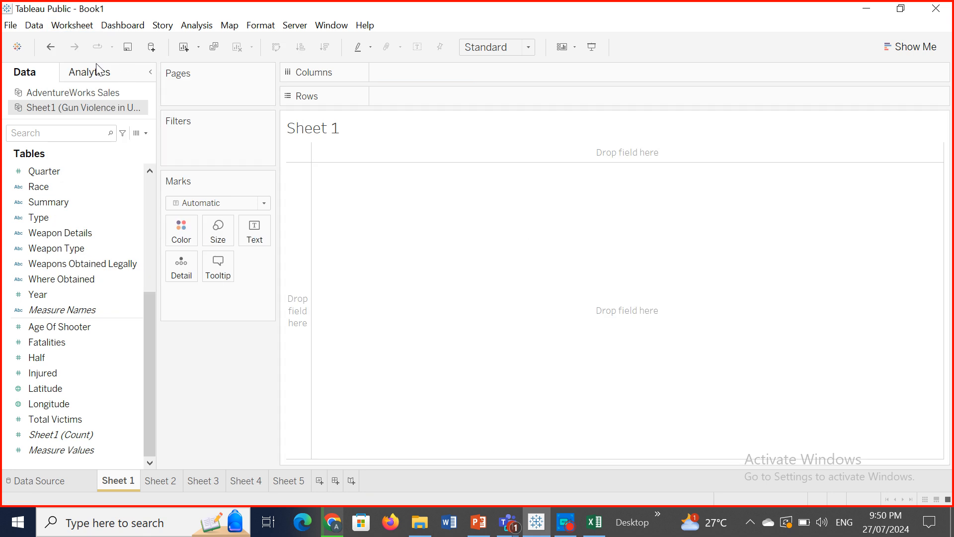
click(52, 48)
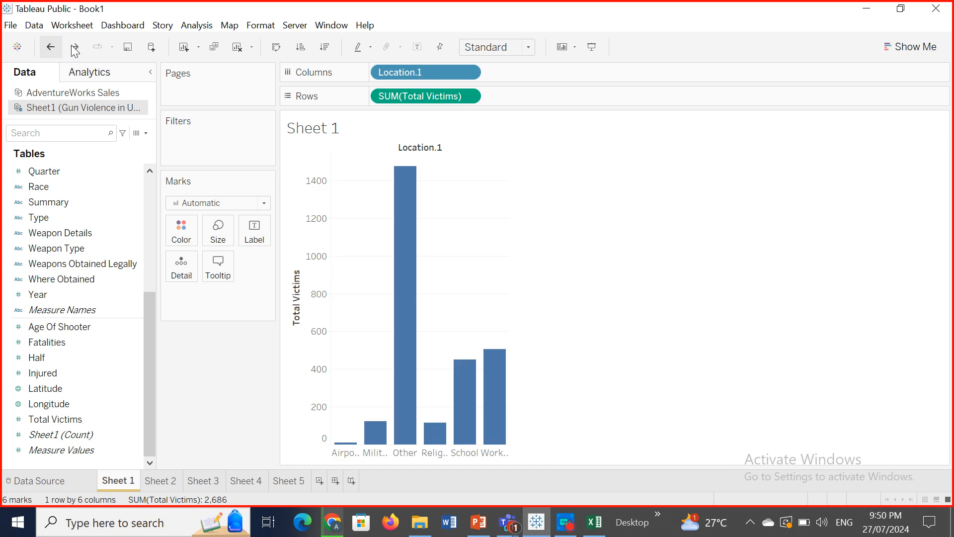
click(238, 49)
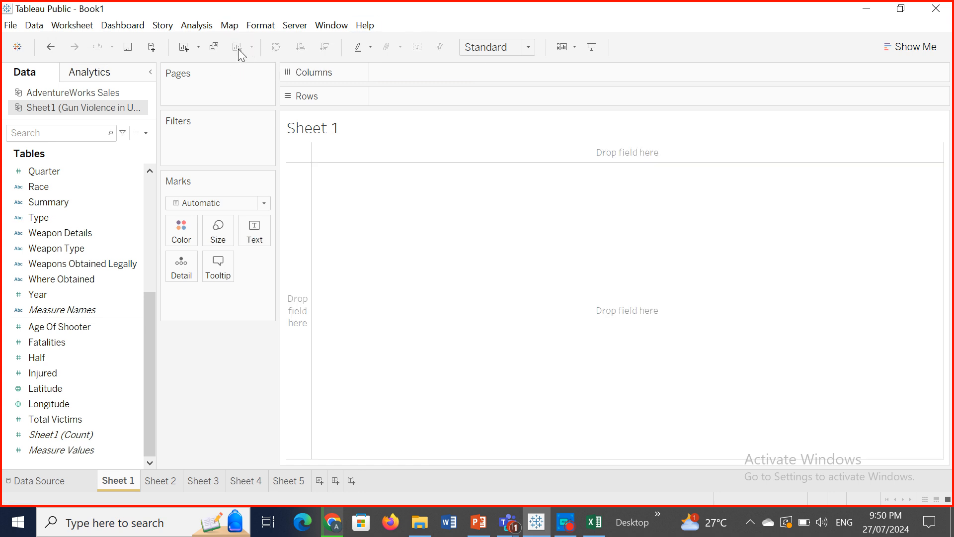
click(50, 46)
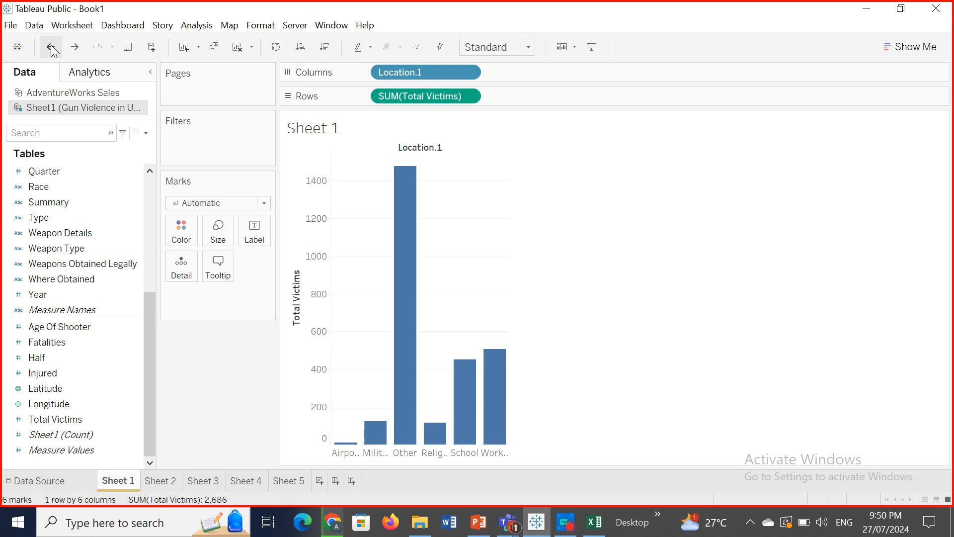
click(251, 48)
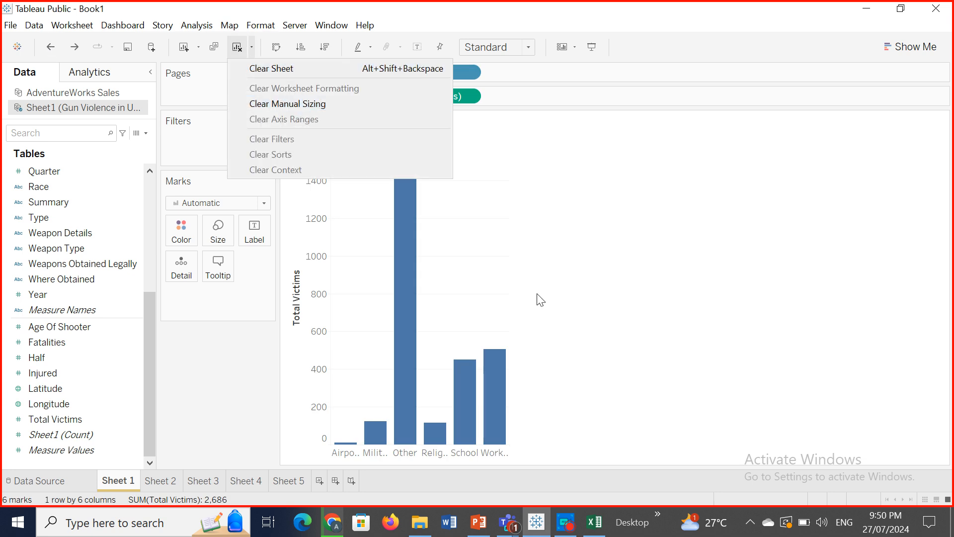
click(571, 325)
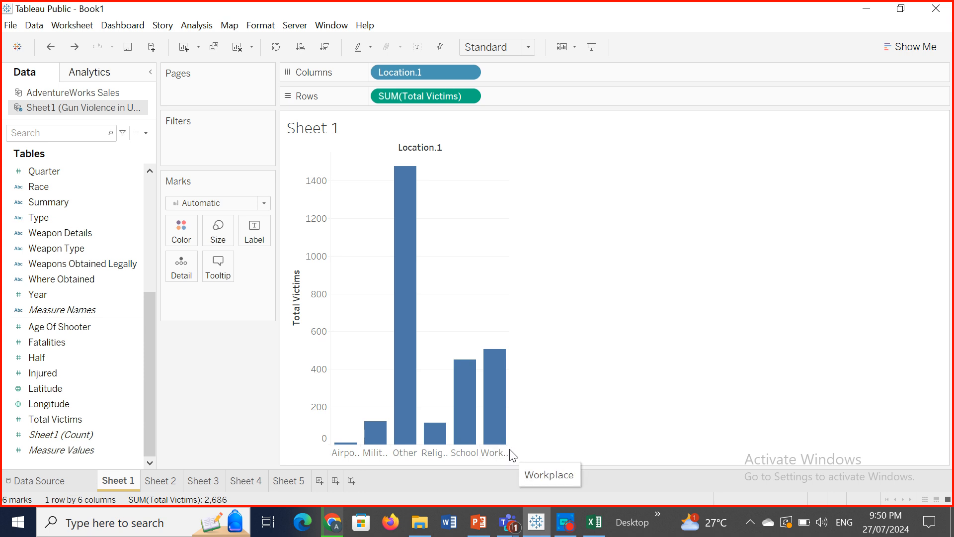
Step: Widen the Location.1 columns of the bar chart, undo that resize, and widen them again by a smaller amount
drag(509, 453, 588, 447)
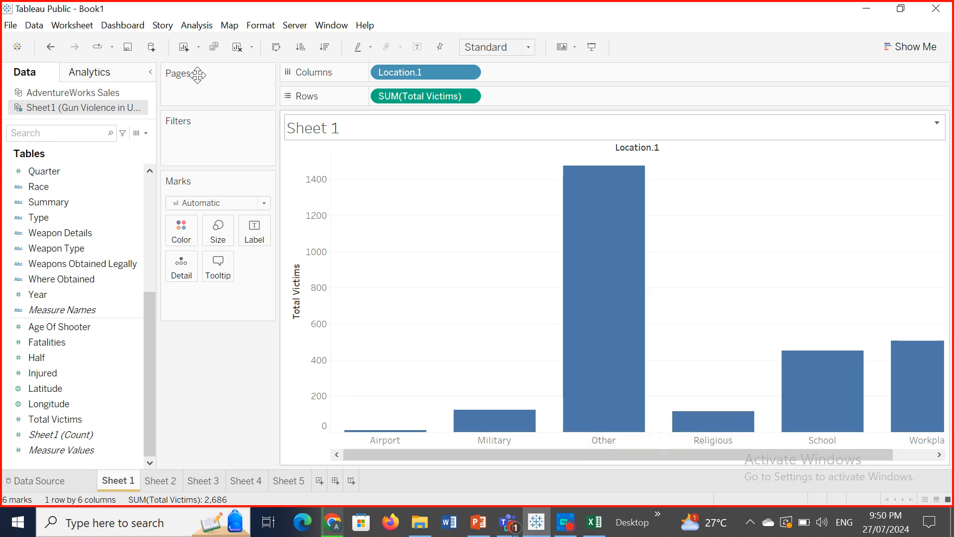
click(50, 48)
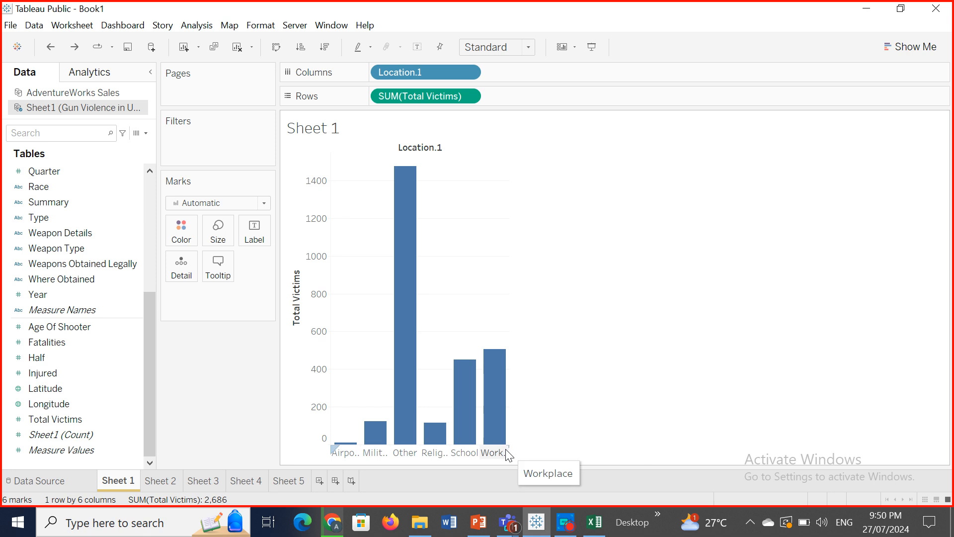
drag(507, 448, 549, 452)
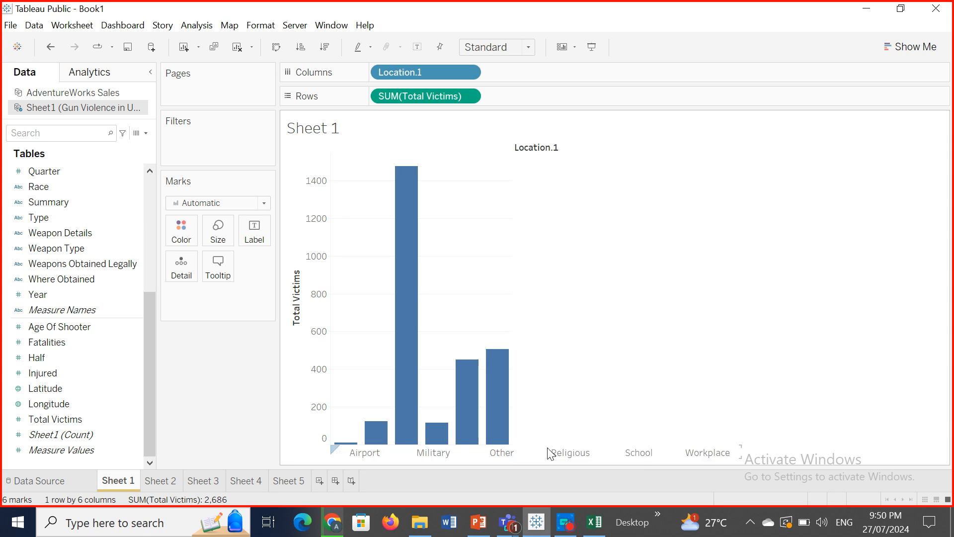
Step: Clear the manual sizing of the Sheet 1 bar chart
click(252, 48)
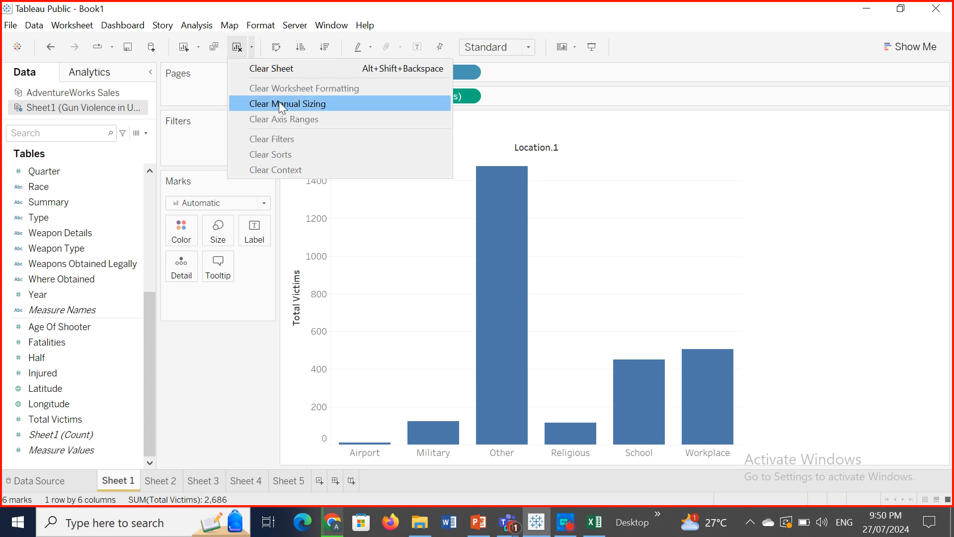
click(72, 25)
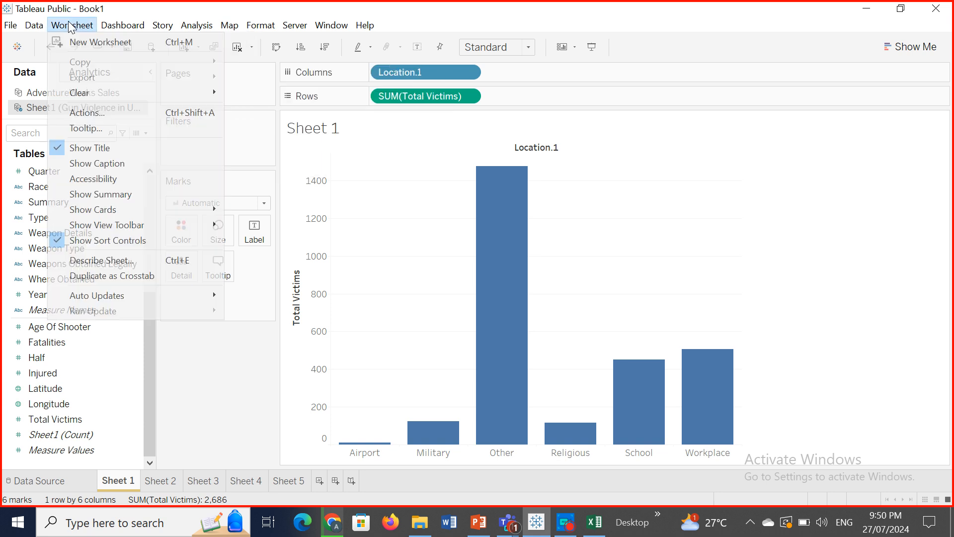
mouse_move(179, 91)
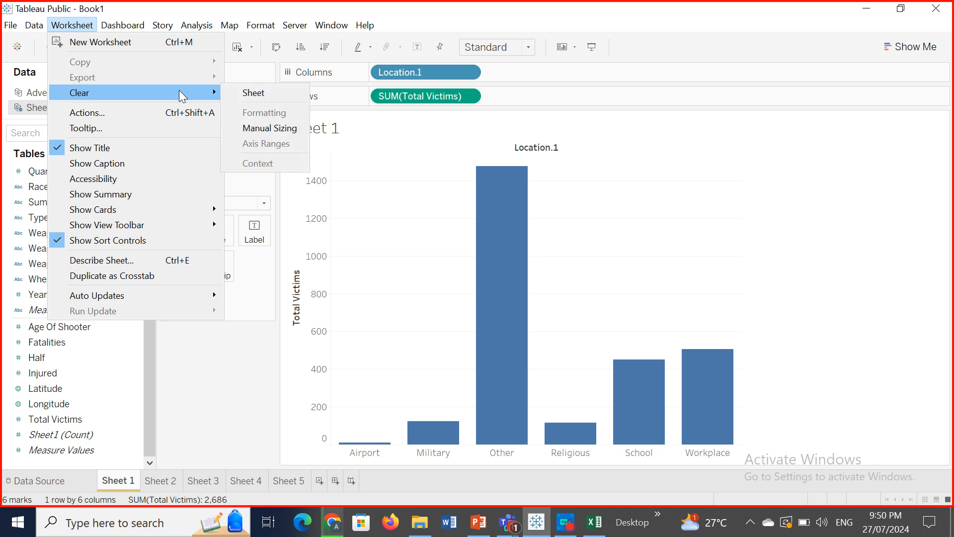
click(256, 128)
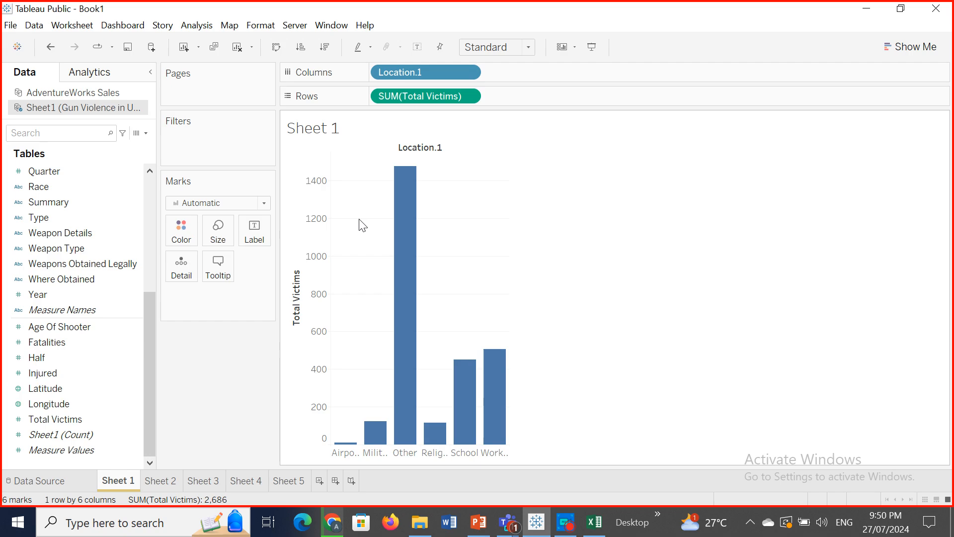
click(74, 23)
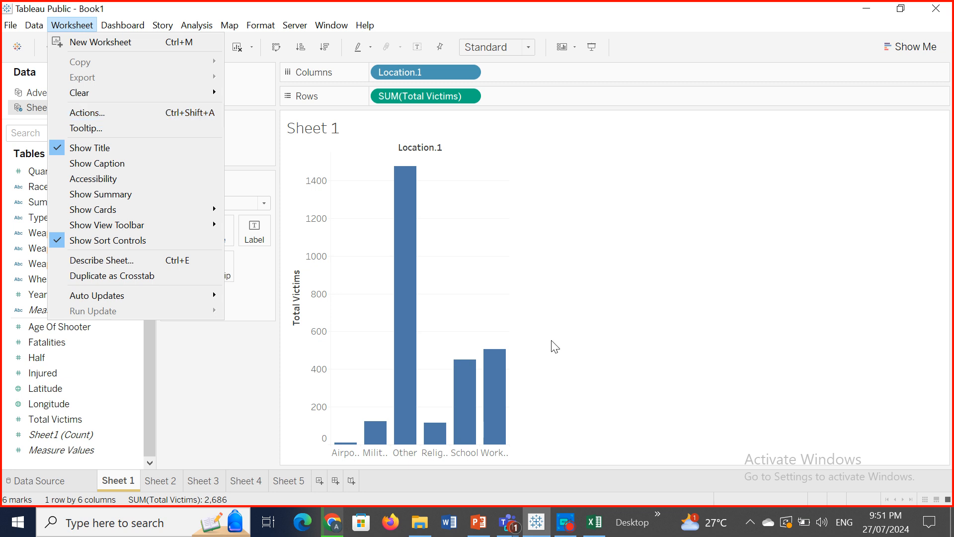
click(602, 396)
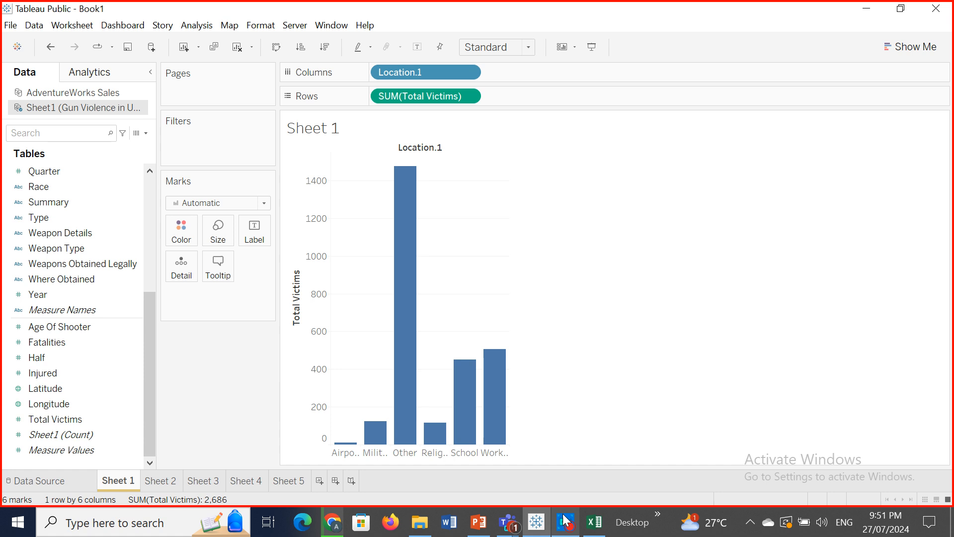
Step: Switch to the Tableau Training meeting in Microsoft Teams to check it, and return to the Tableau workbook
mouse_move(507, 524)
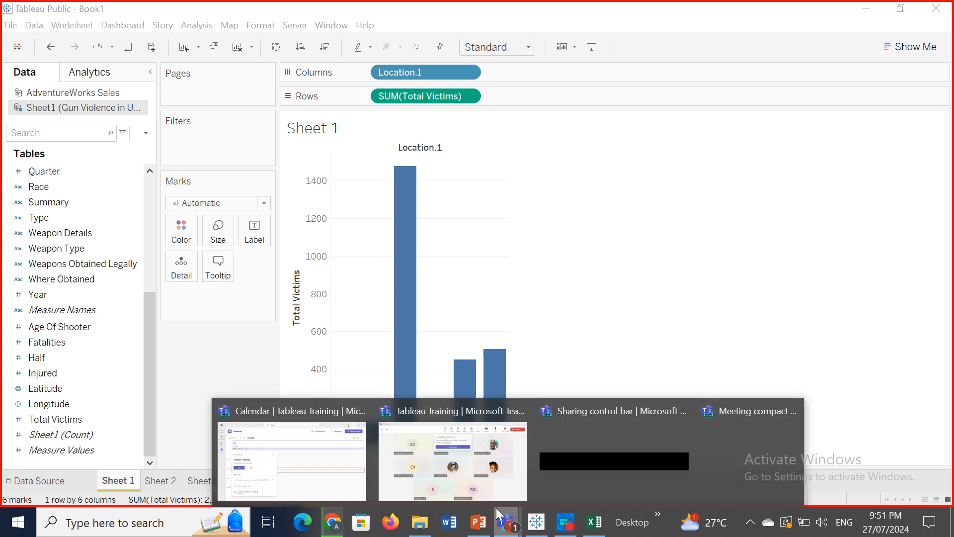
click(470, 476)
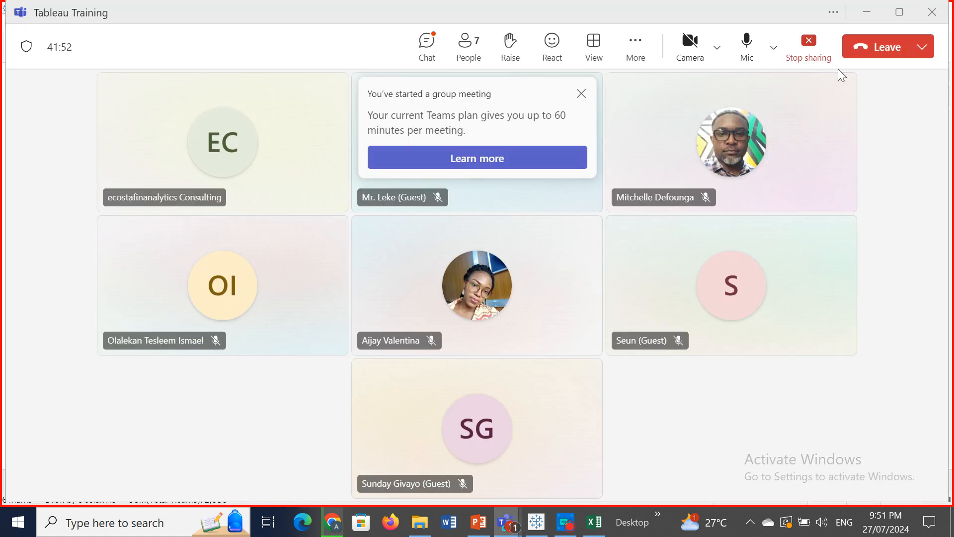
click(867, 12)
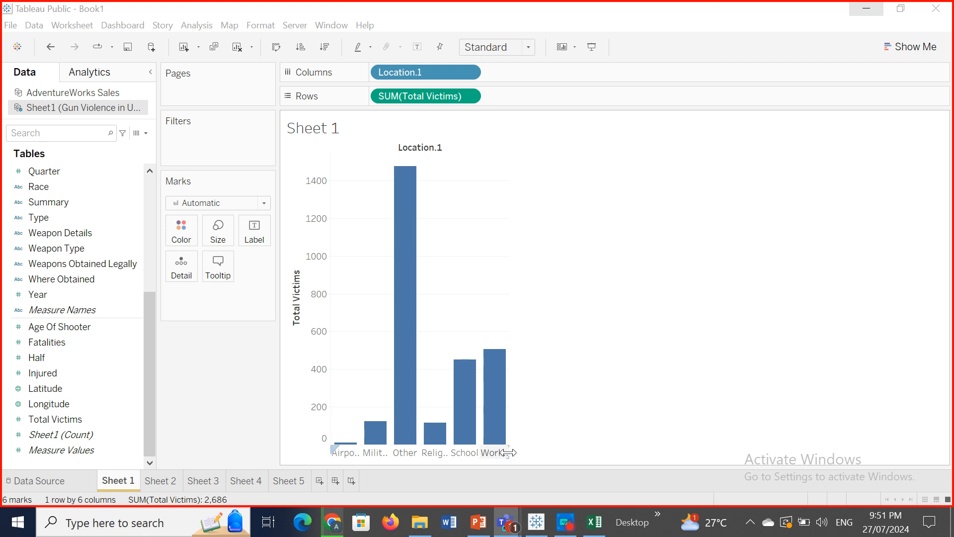
Step: Widen the Location.1 columns until all location names fit, and inspect the Workplace and Other bars' details
drag(508, 452, 537, 452)
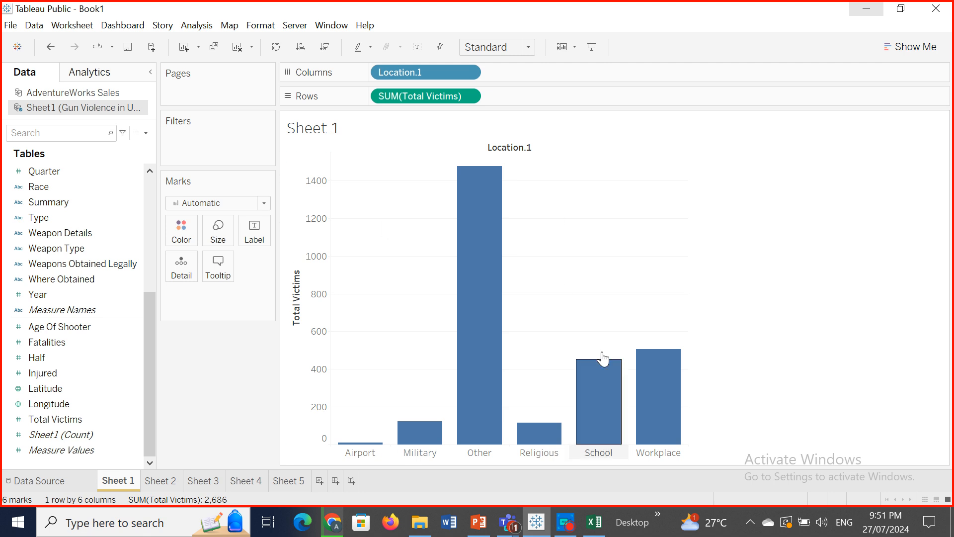
mouse_move(656, 386)
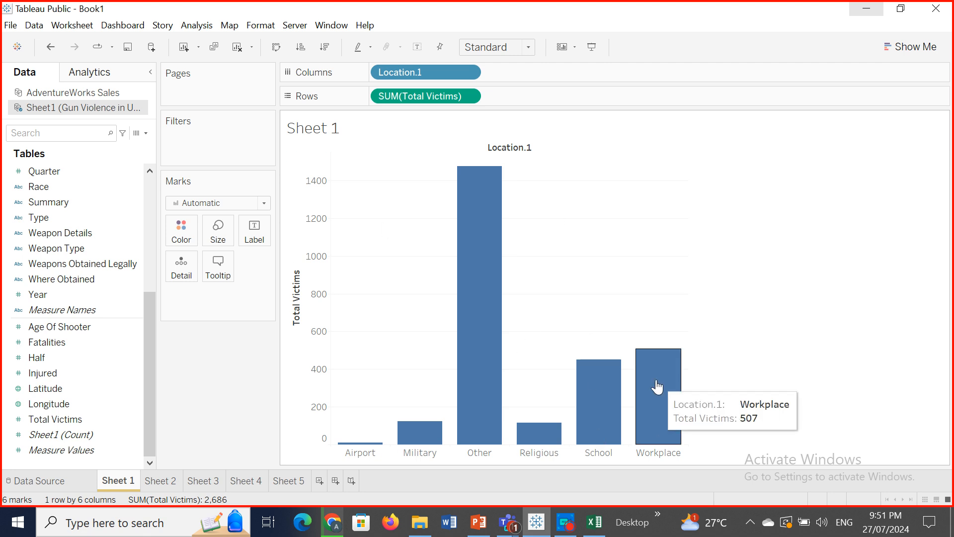
mouse_move(496, 329)
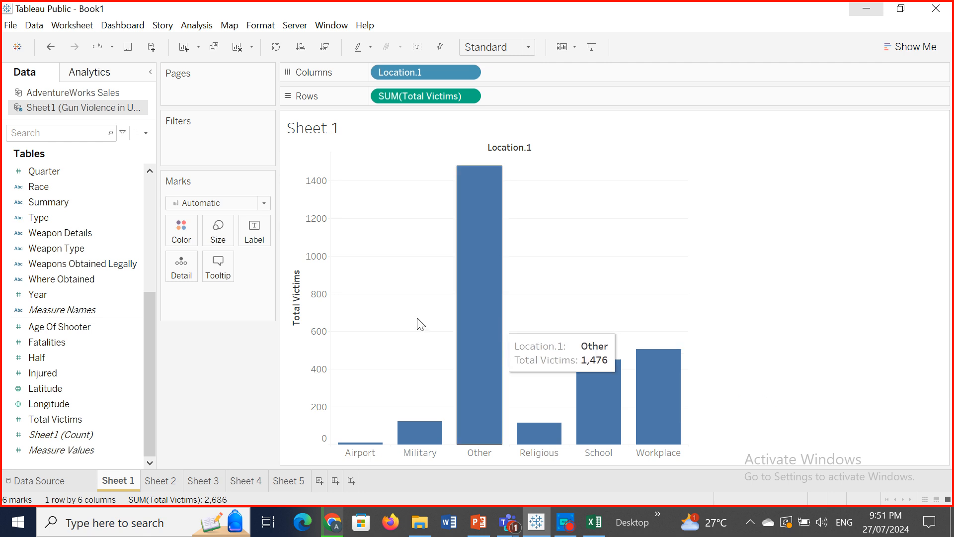
Step: Clear Sheet 1 and build a bar chart with Race on Rows and Total Victims on Columns
drag(150, 343, 139, 204)
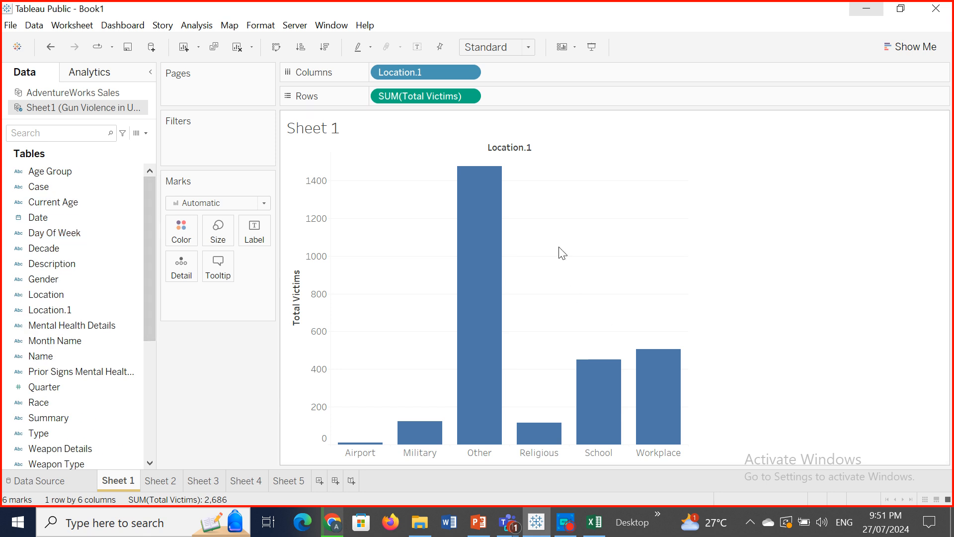
click(237, 47)
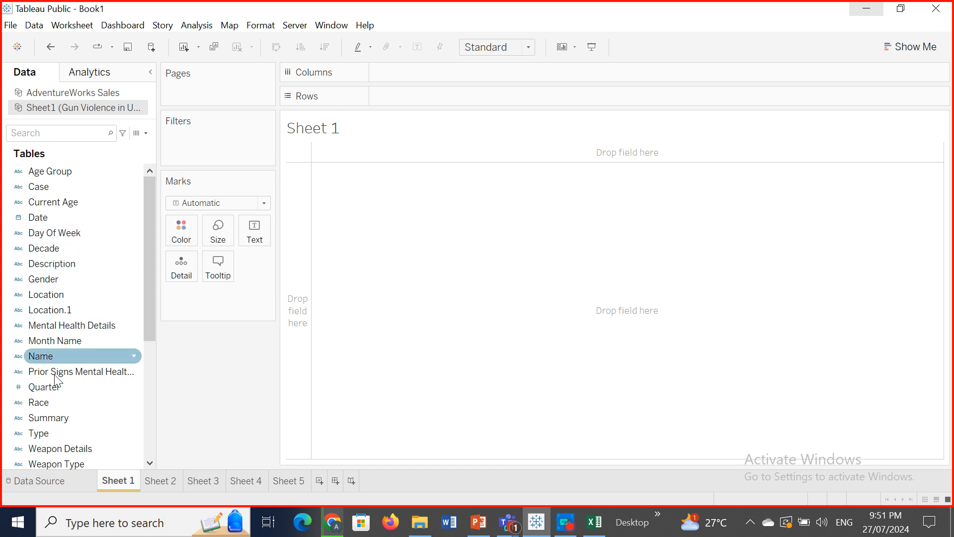
mouse_move(65, 400)
mouse_down()
mouse_move(444, 94)
mouse_move(233, 223)
mouse_move(37, 397)
mouse_move(54, 403)
mouse_up()
double_click(54, 403)
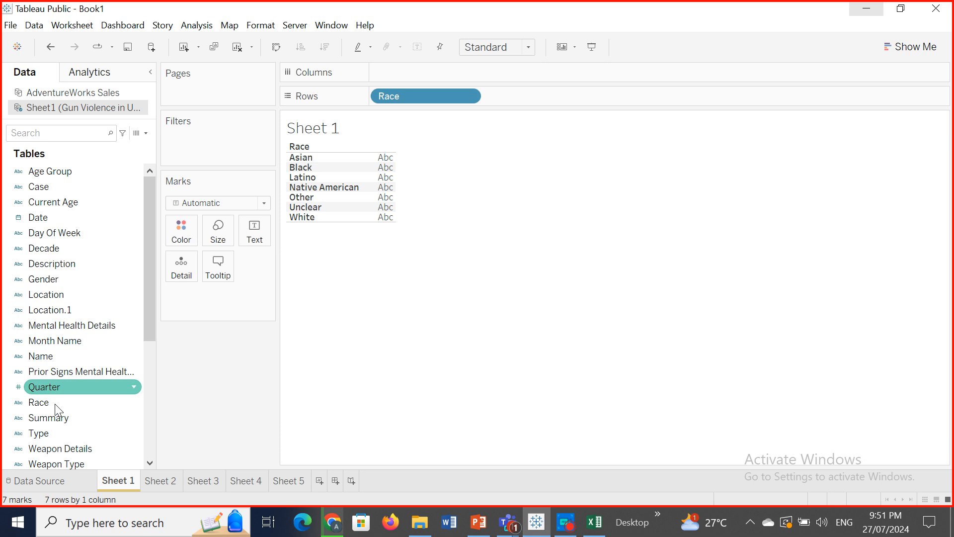
drag(147, 327, 141, 481)
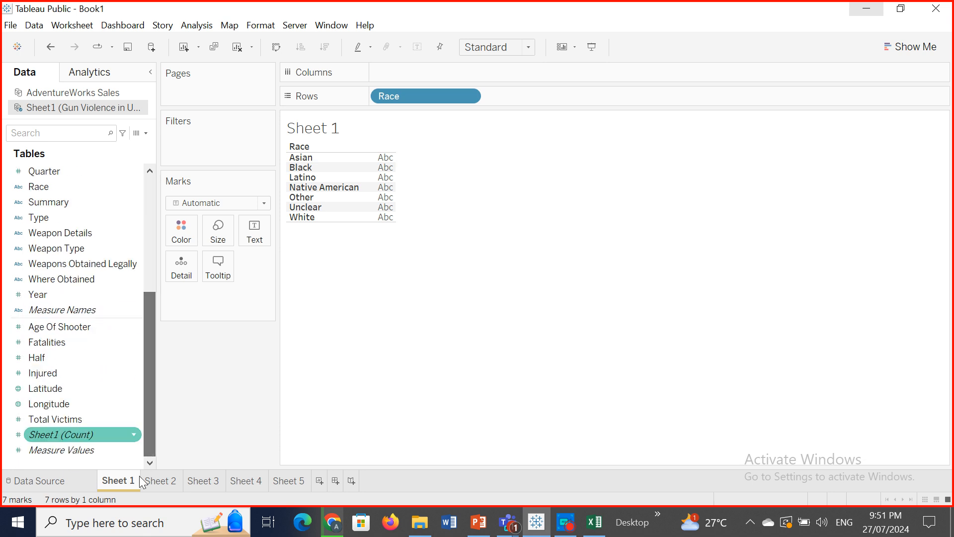
click(66, 419)
drag(66, 418, 434, 70)
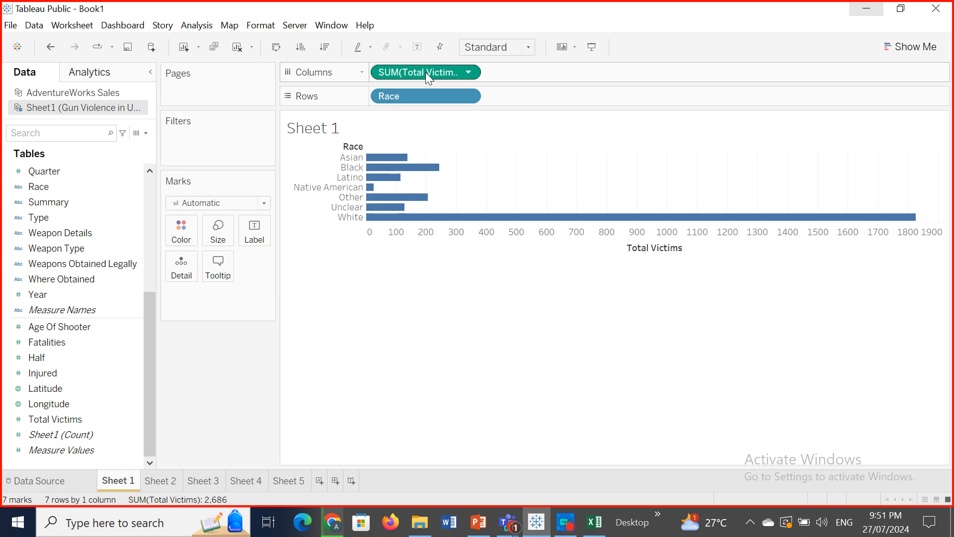
Step: Swap the chart's rows and columns, and sort the Race bars by Total Victims in descending and finally ascending order
click(274, 50)
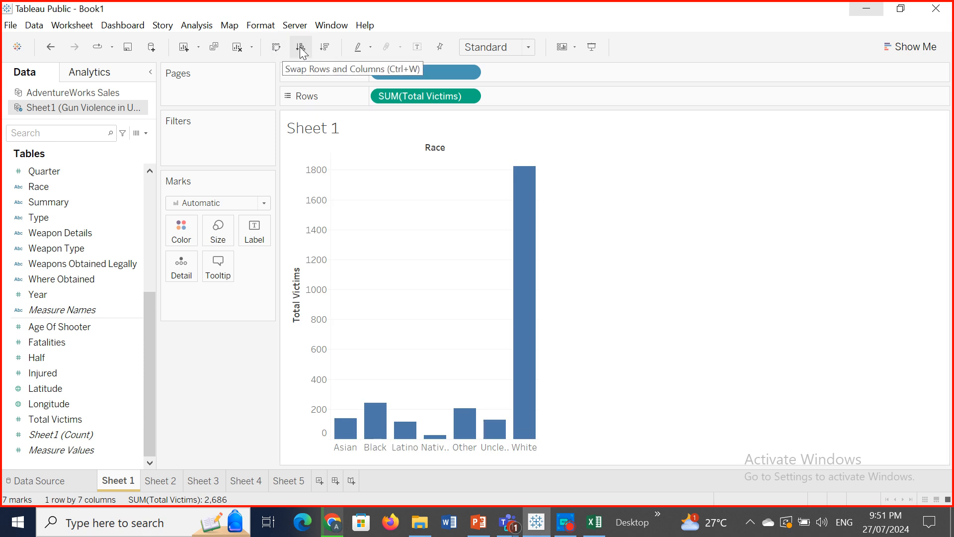
click(325, 49)
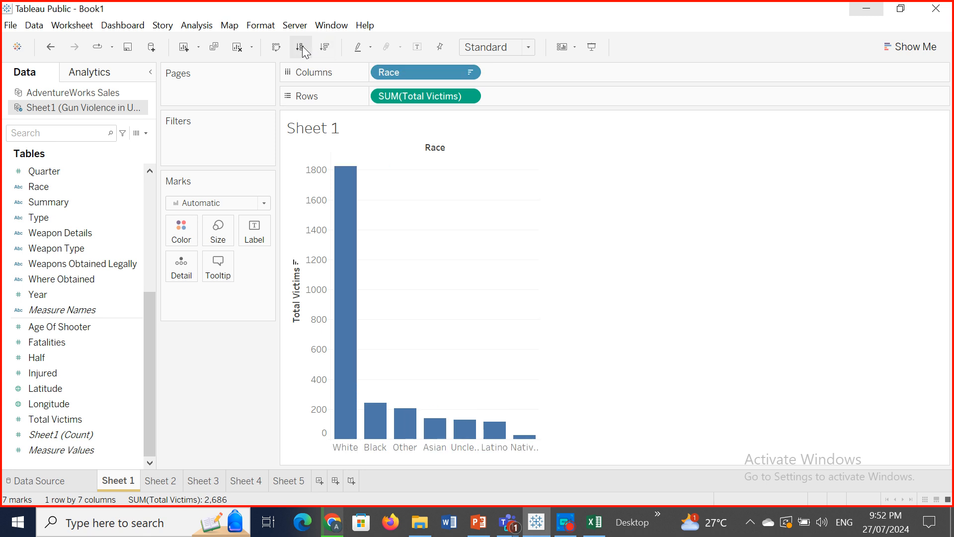
click(302, 47)
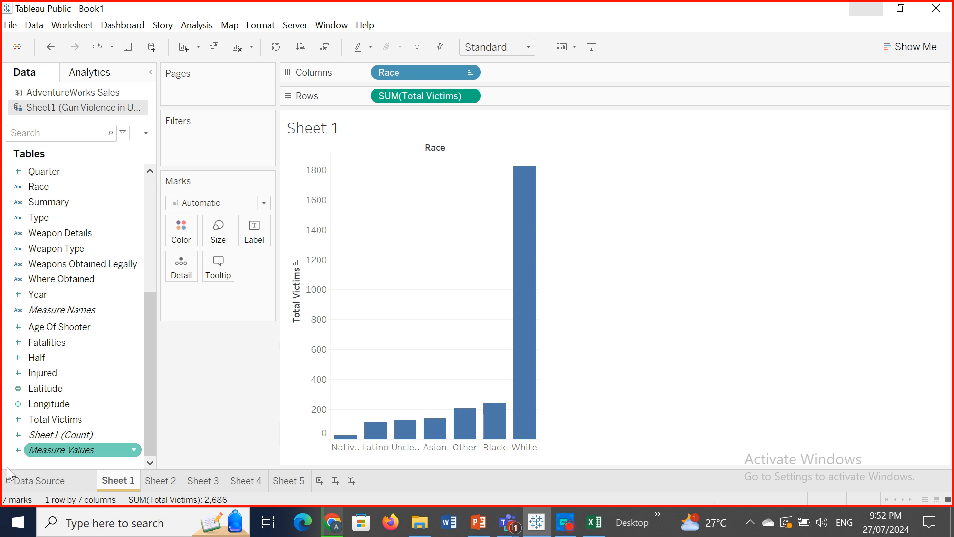
Step: Review the data sources available in the workbook, and return to Sheet 1
click(23, 481)
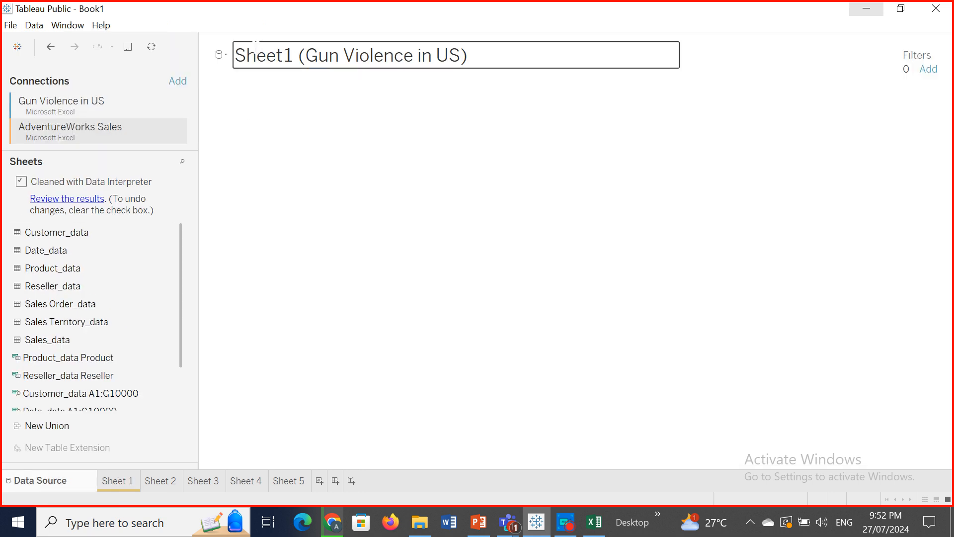
click(221, 55)
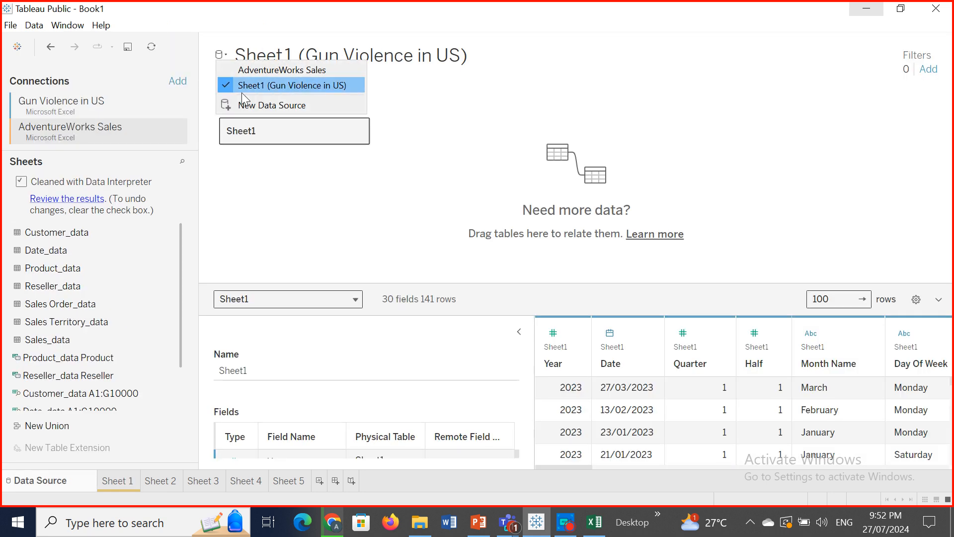
click(128, 482)
click(128, 482)
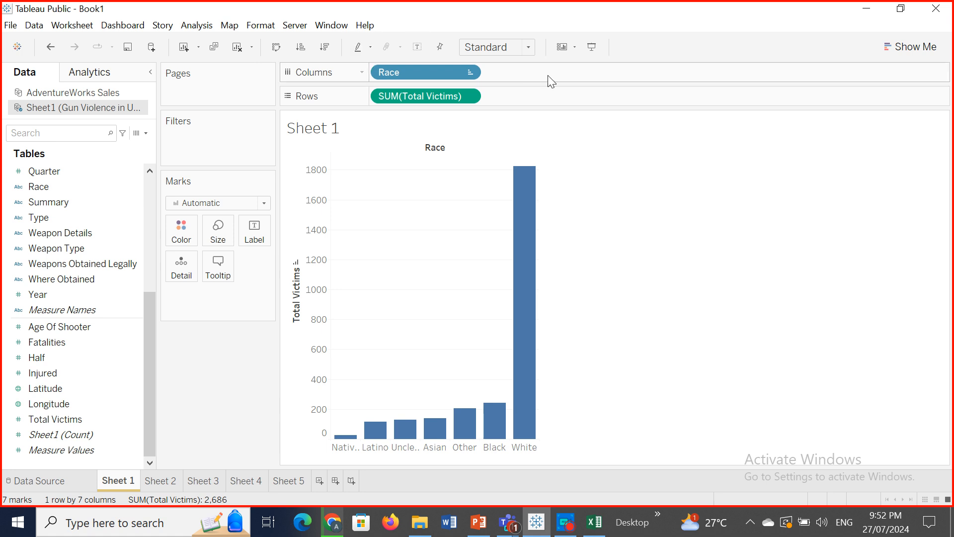
Step: Try the Entire View and Fit Width options on the Sheet 1 bar chart, and restore the Standard fit
click(528, 47)
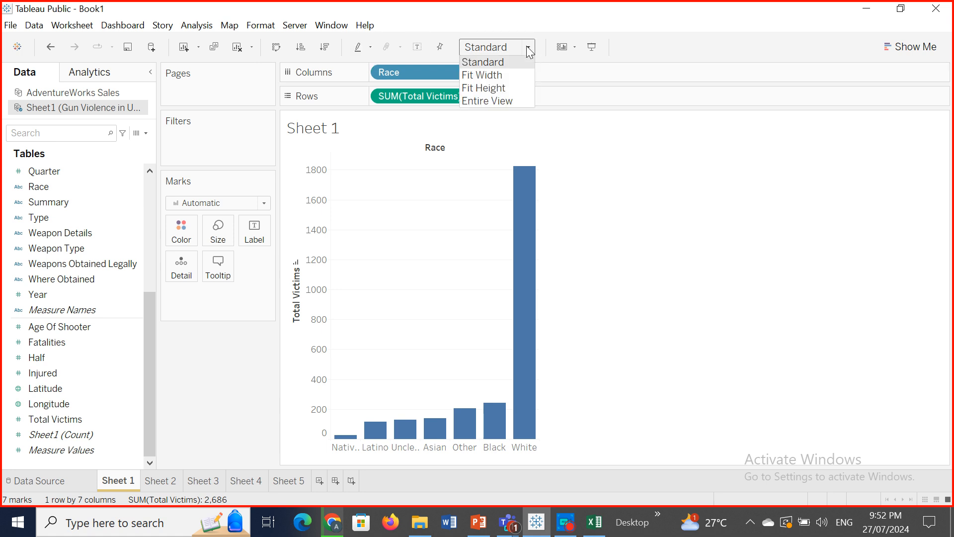
click(497, 100)
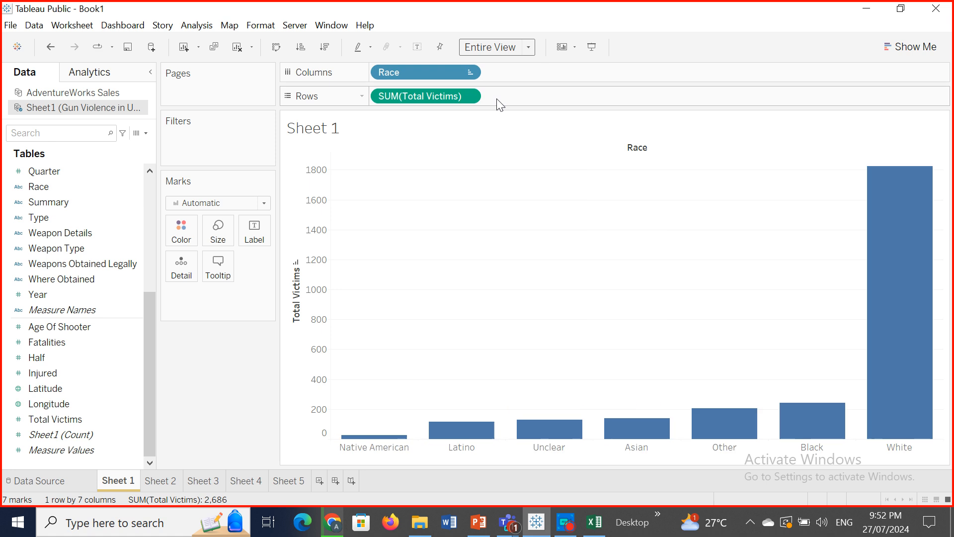
click(530, 44)
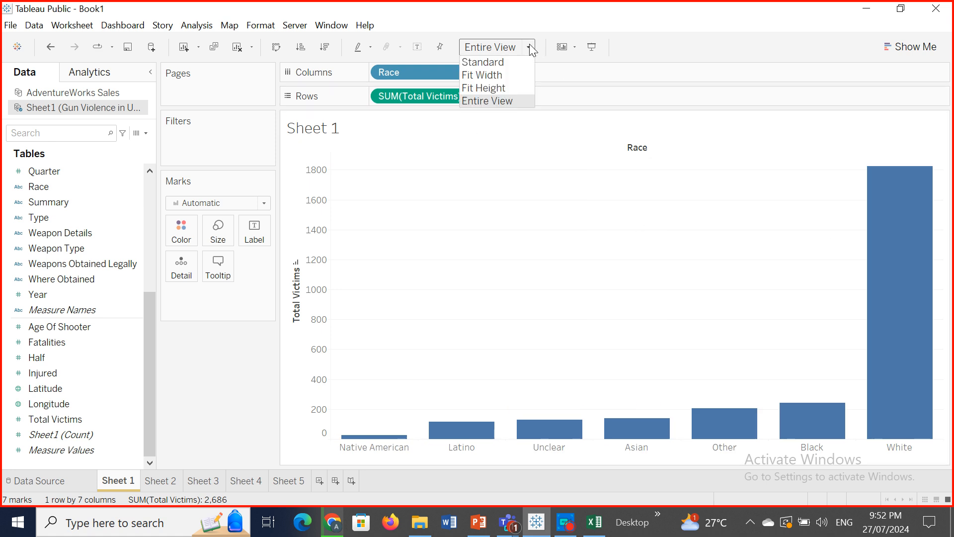
click(494, 81)
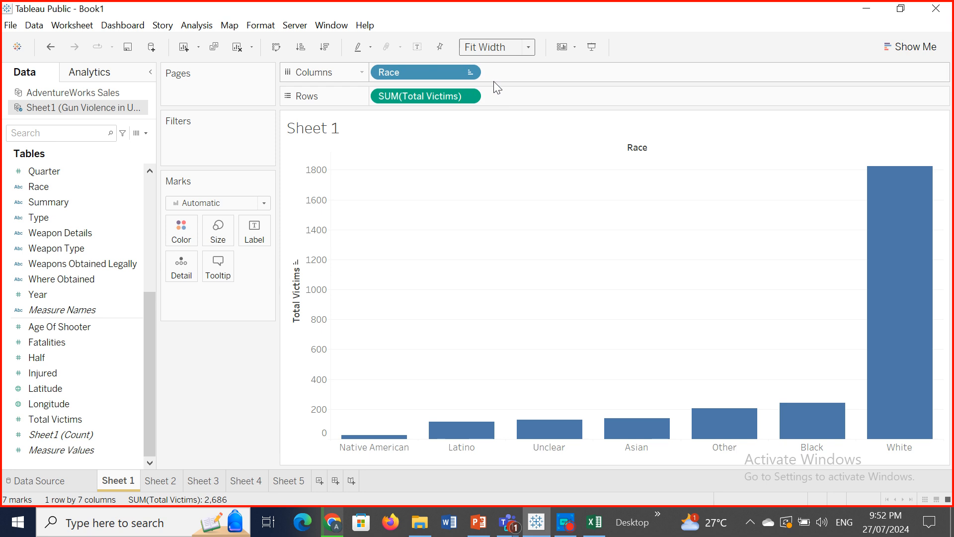
click(527, 44)
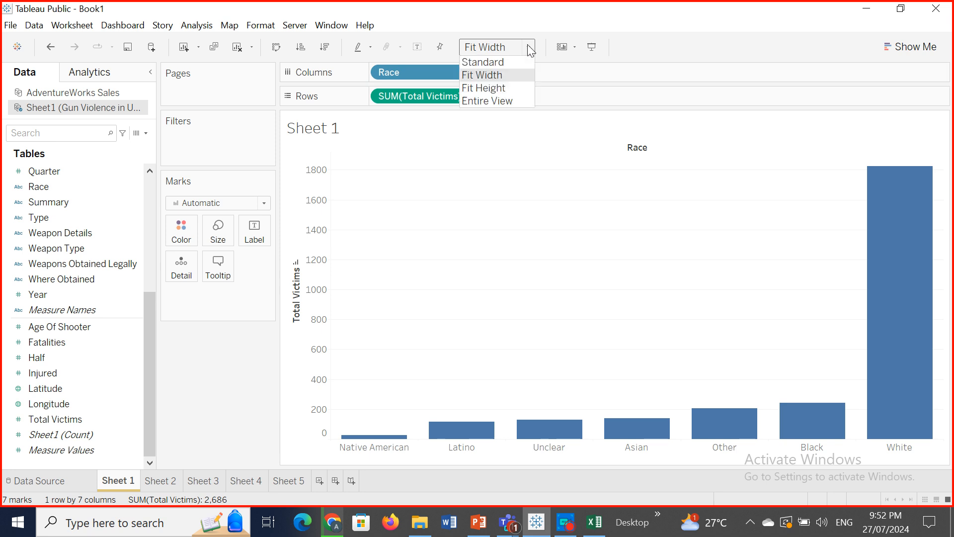
click(498, 89)
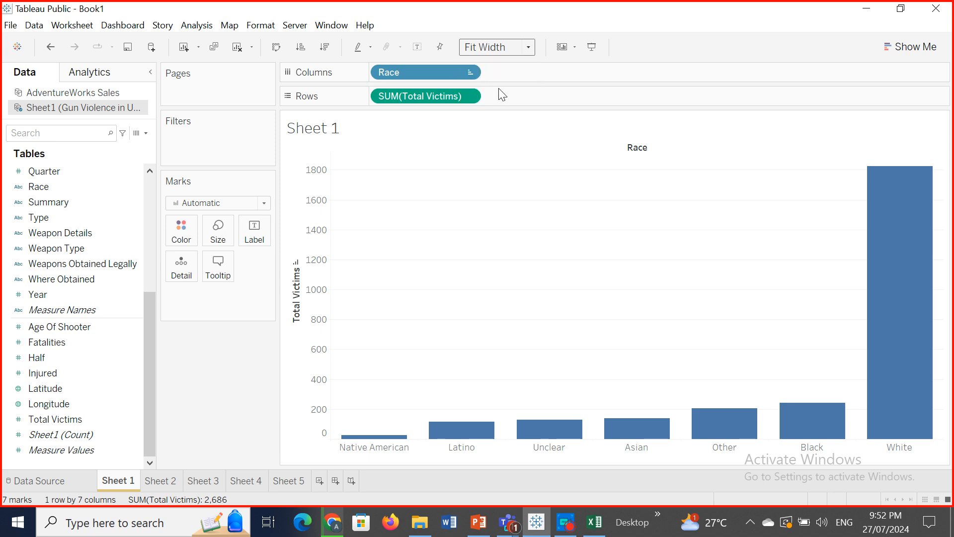
click(527, 47)
click(505, 62)
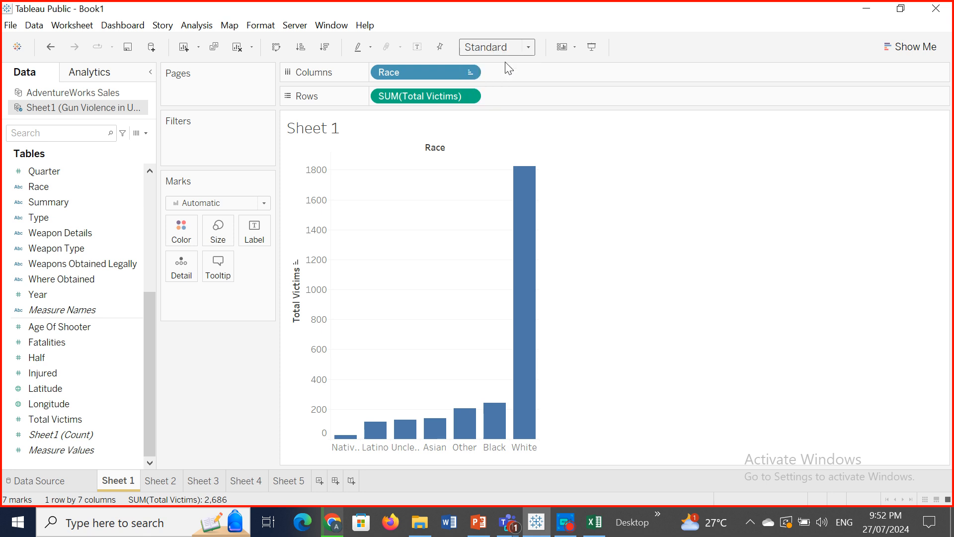
Step: Open the view fit options for the Sheet 2 pie chart
click(170, 478)
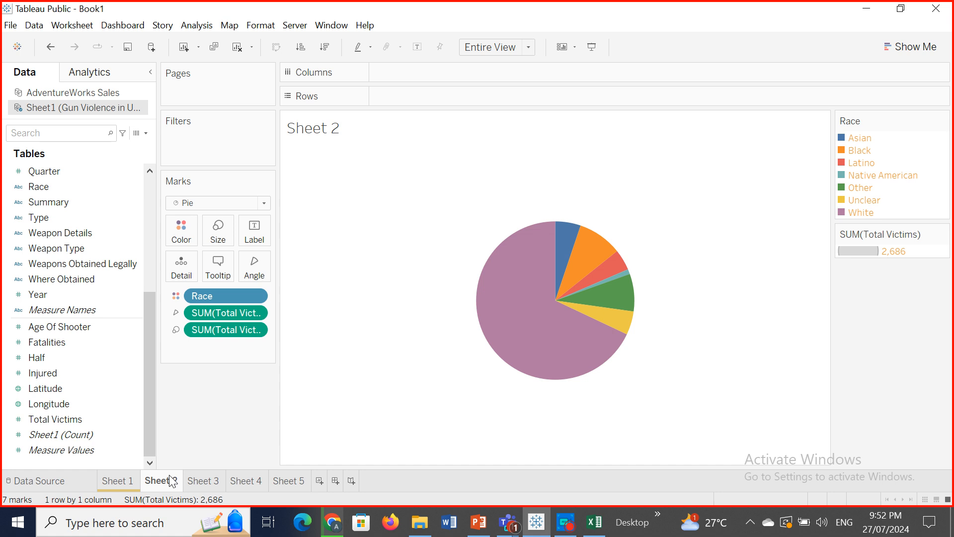
click(529, 49)
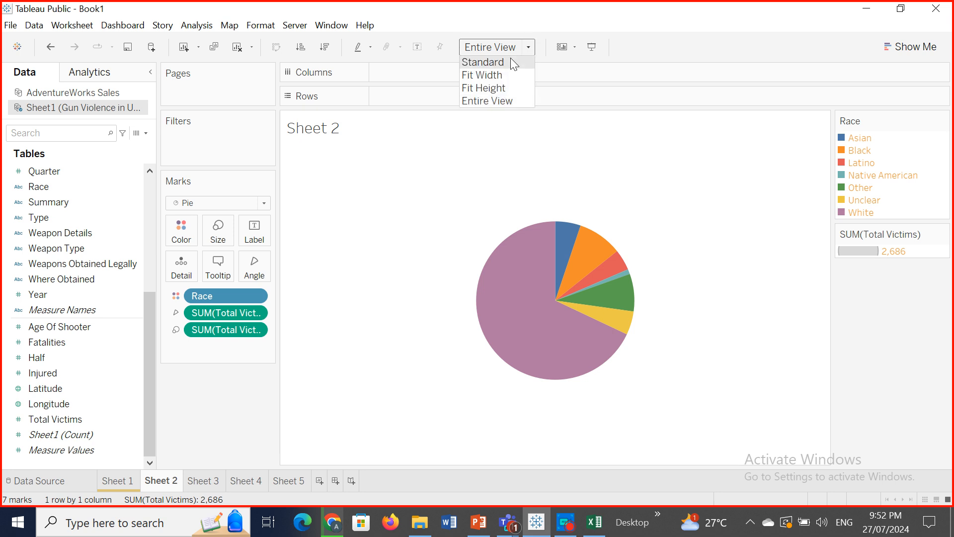
Step: Try the Standard, Fit Width and Fit Height sizing options on the pie chart and return it to Entire View
click(501, 62)
click(529, 46)
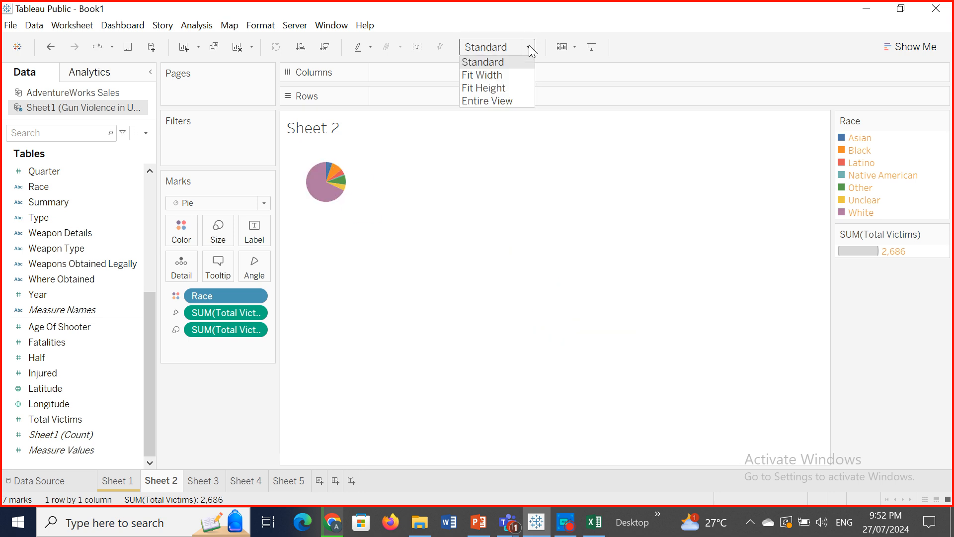
click(503, 75)
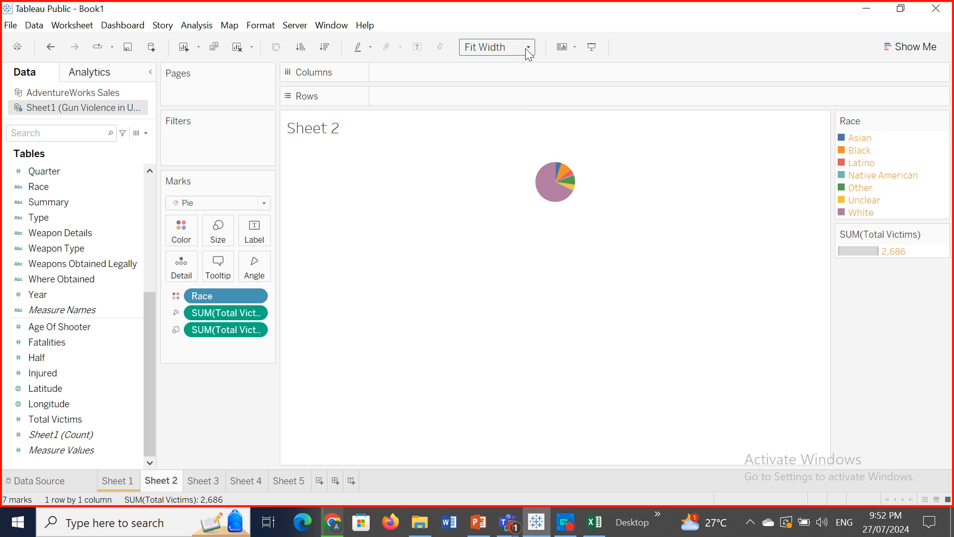
click(529, 47)
click(505, 87)
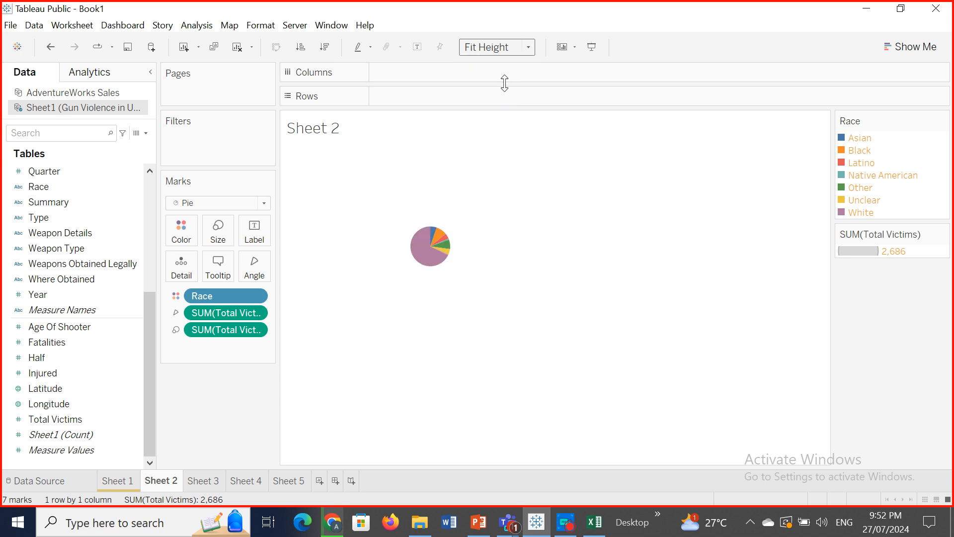
click(529, 49)
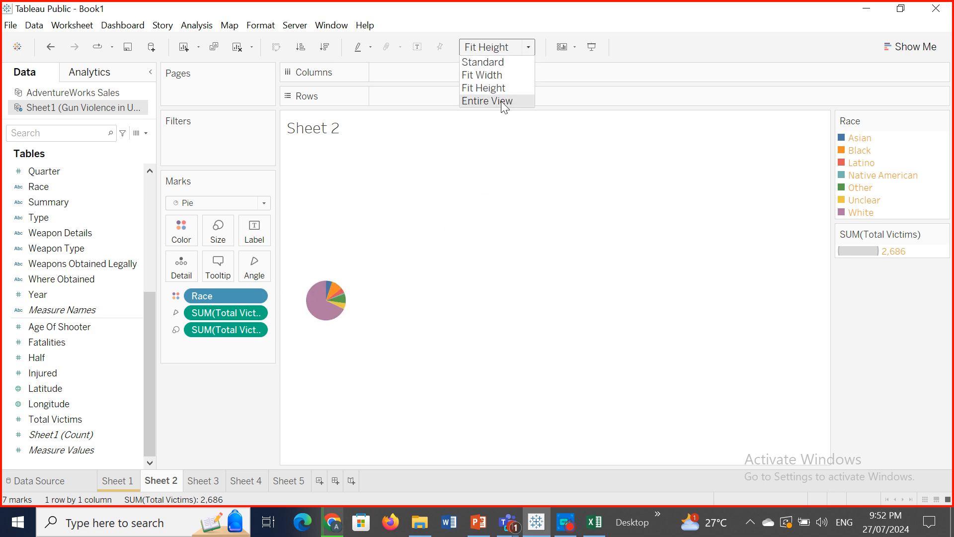
click(503, 101)
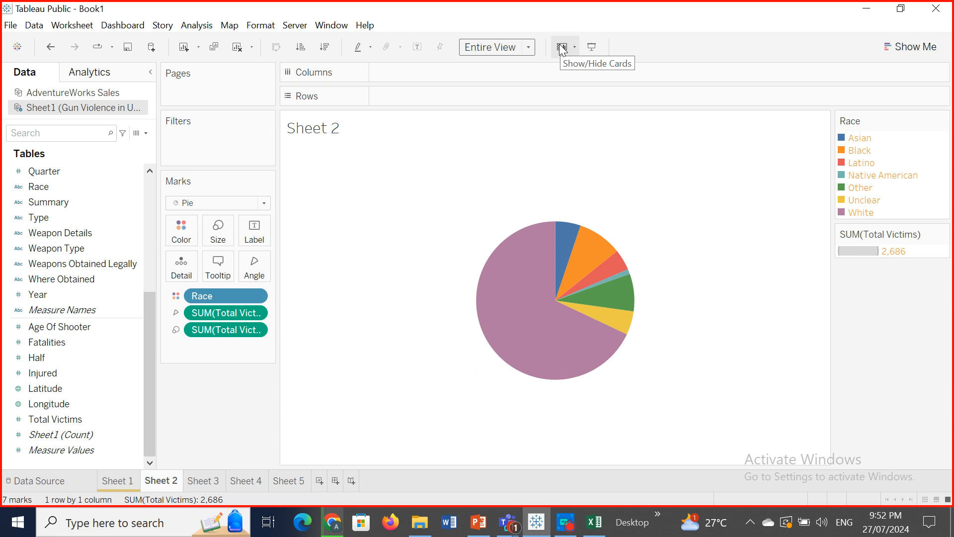
Step: Replace the Sheet 2 worksheet's title text with "Gun Violence by Race"
click(574, 45)
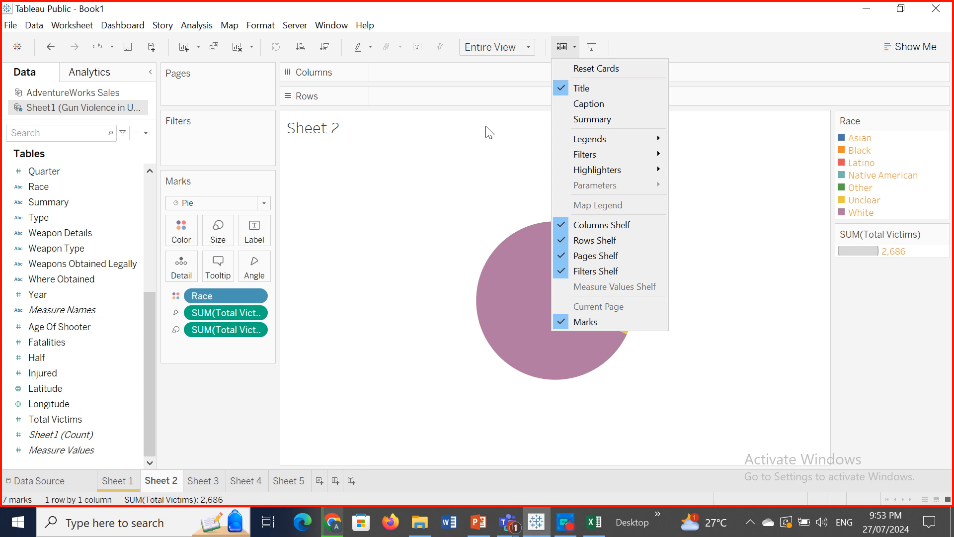
click(381, 133)
double_click(381, 133)
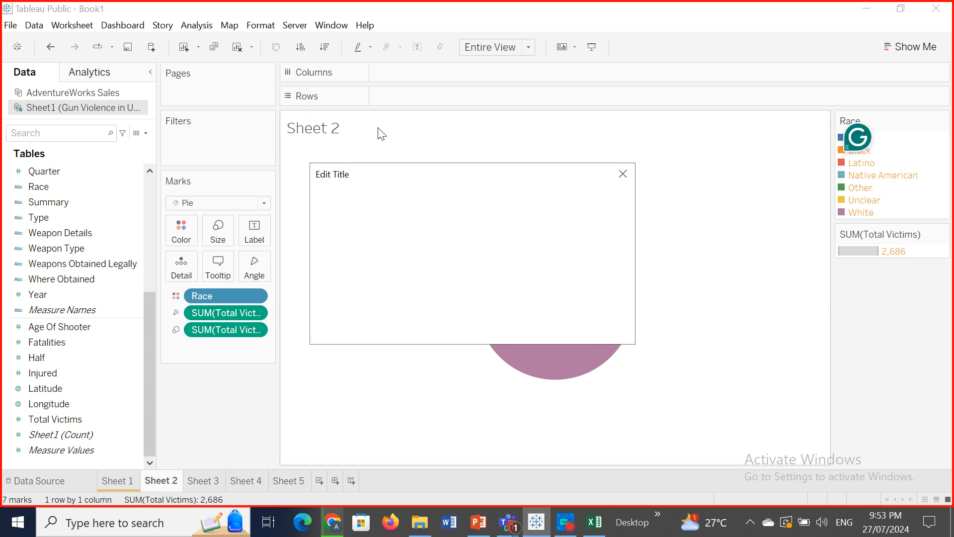
drag(398, 215, 310, 207)
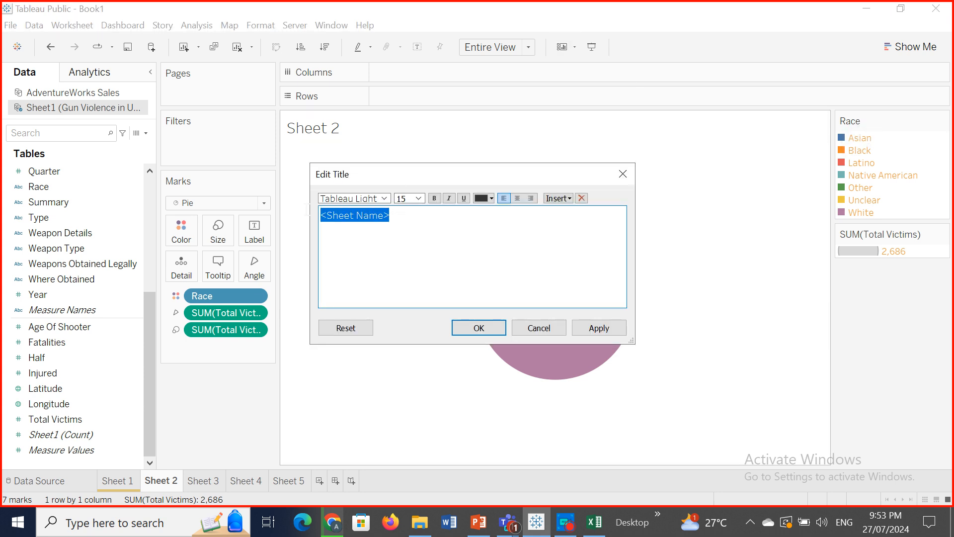
text(Gun)
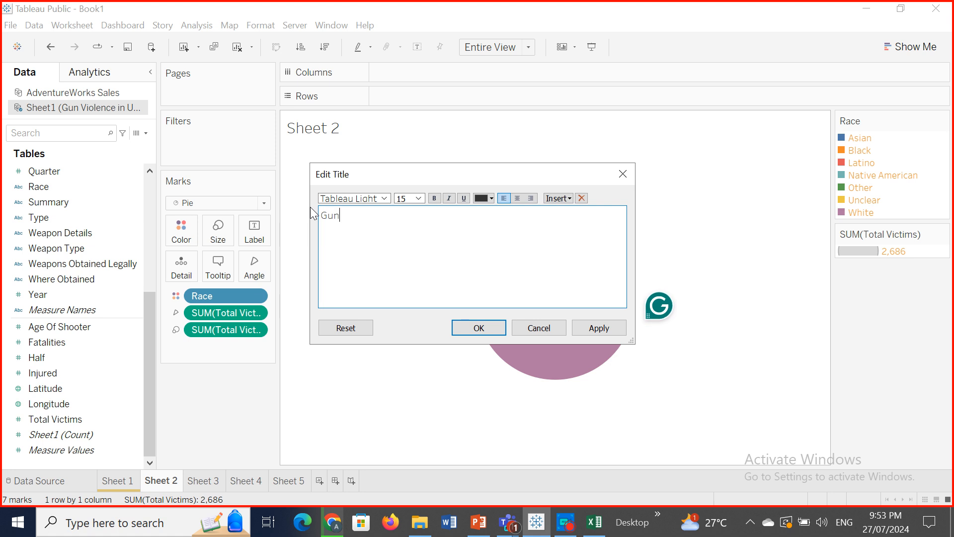
text( Violence by Race)
Step: Format the whole title as bold, size 18, in the Tahoma font and apply it to the worksheet
key(ctrl+a)
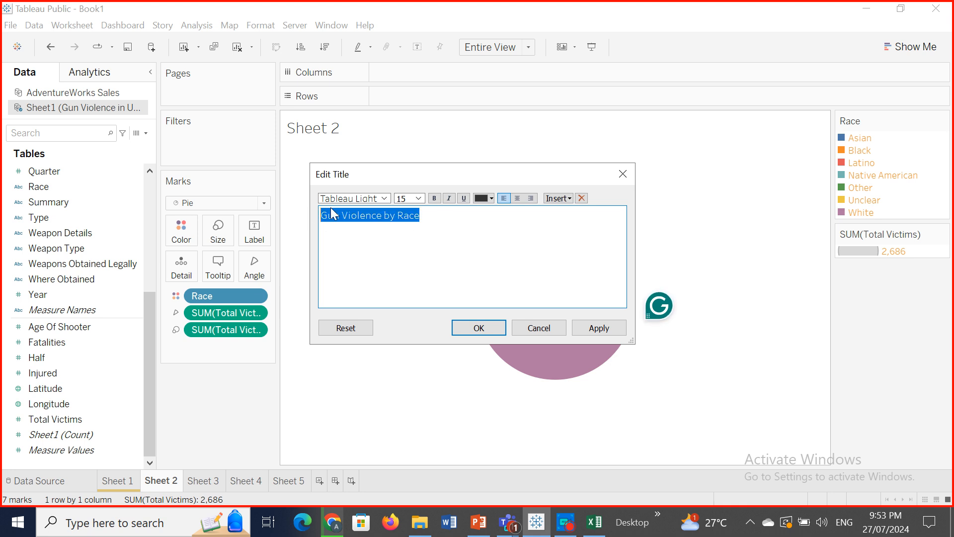
click(418, 199)
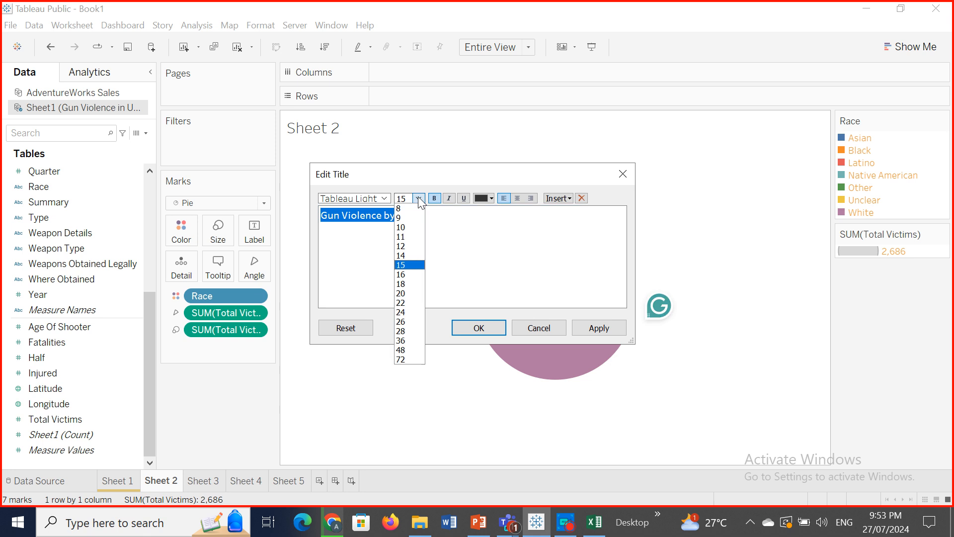
click(405, 283)
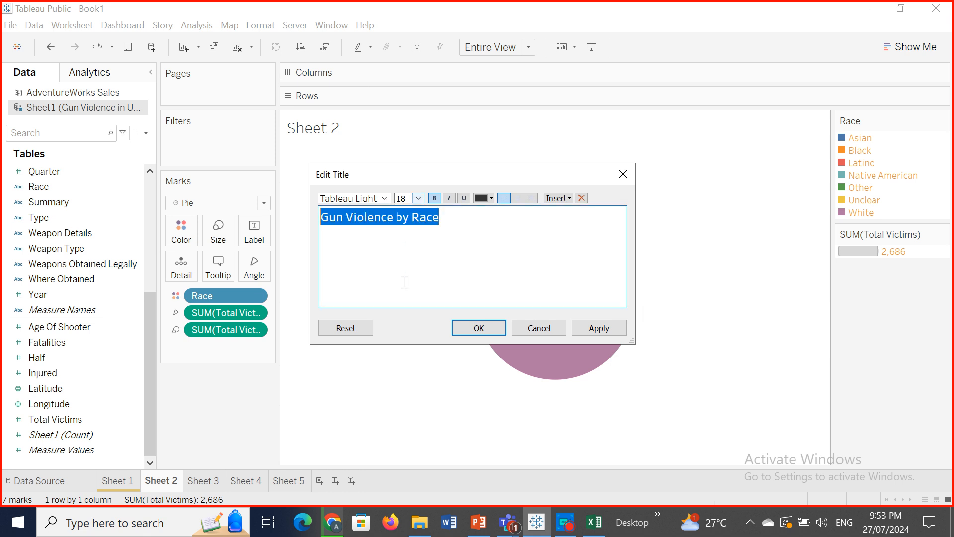
click(386, 198)
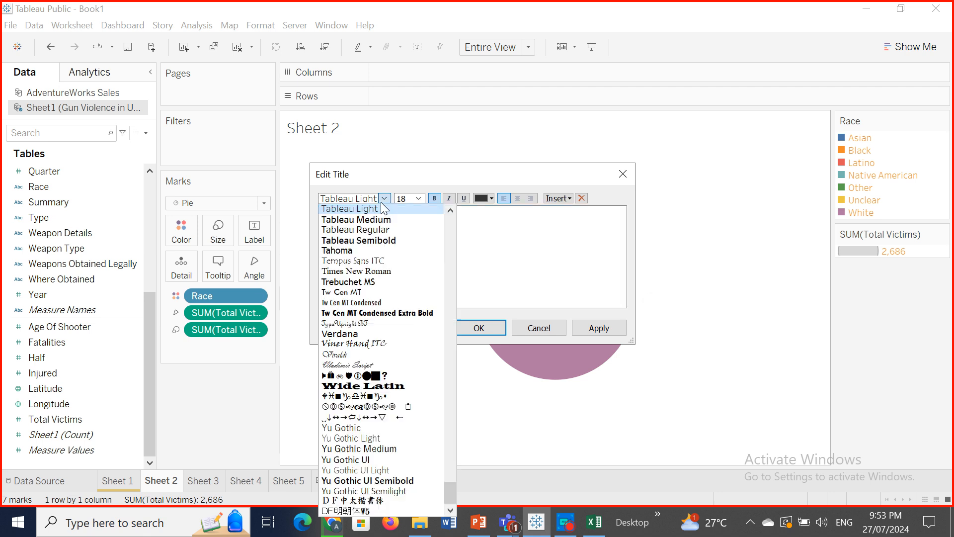
click(375, 250)
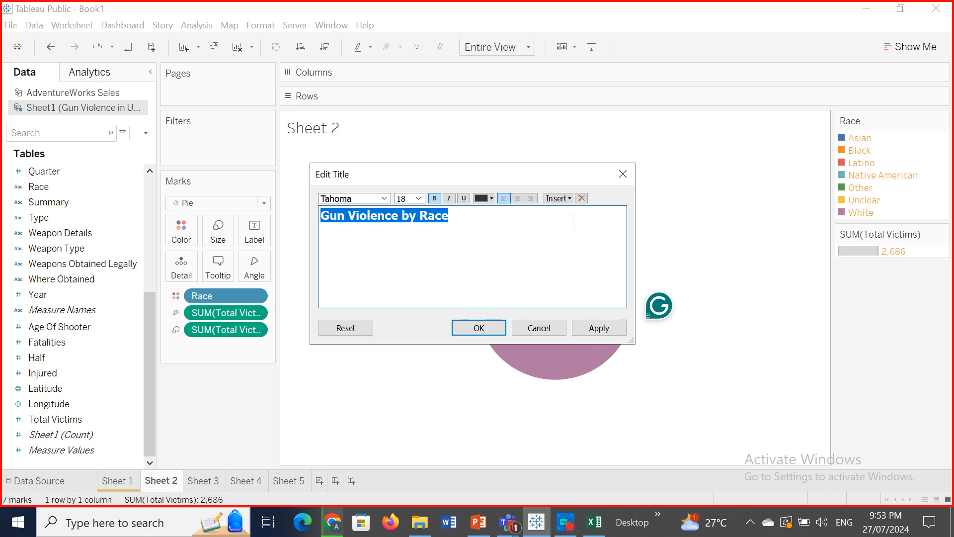
click(592, 326)
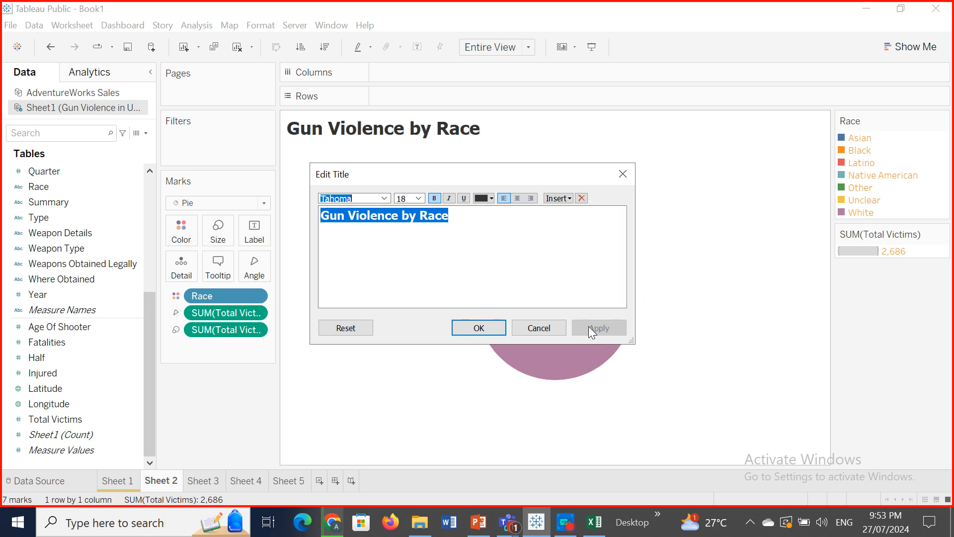
click(479, 330)
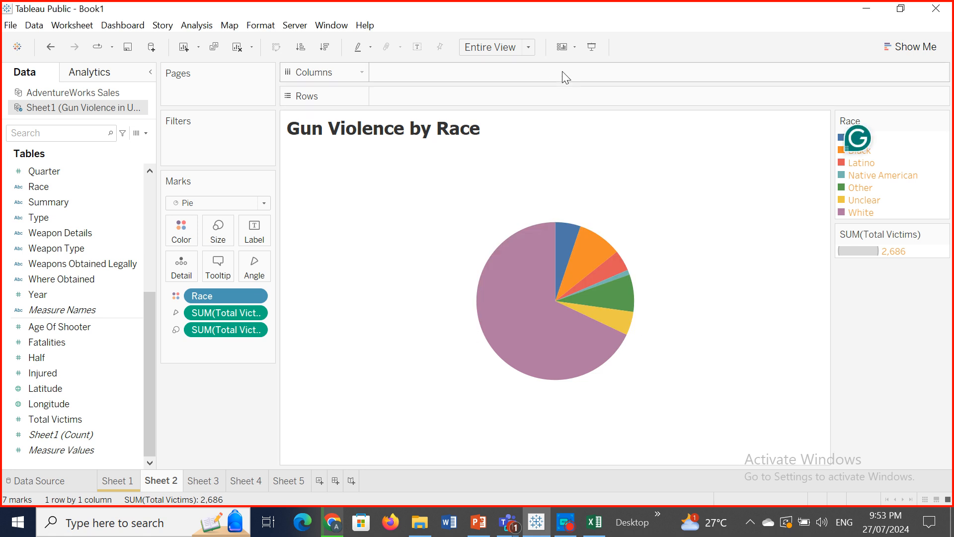
Step: Hide the worksheet title and show it again above the pie chart
click(575, 47)
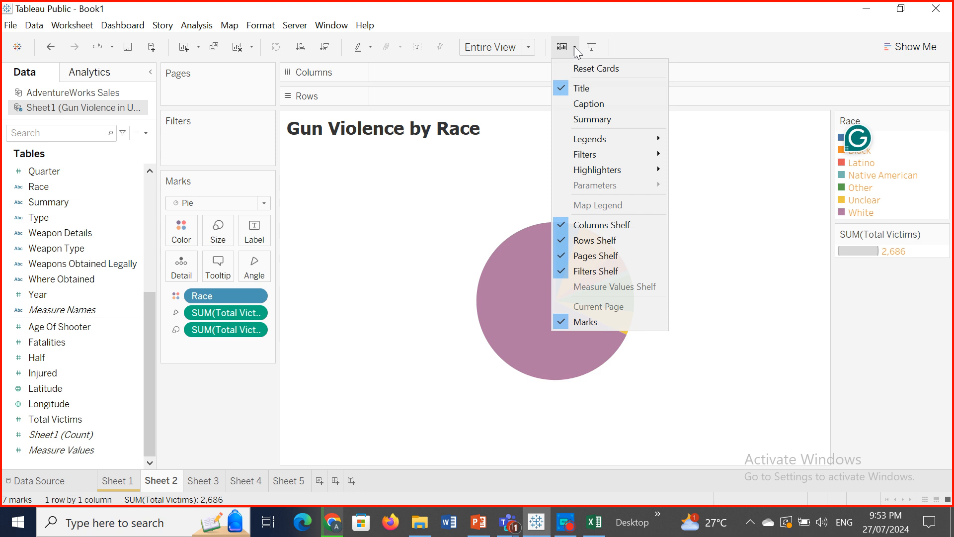
click(580, 90)
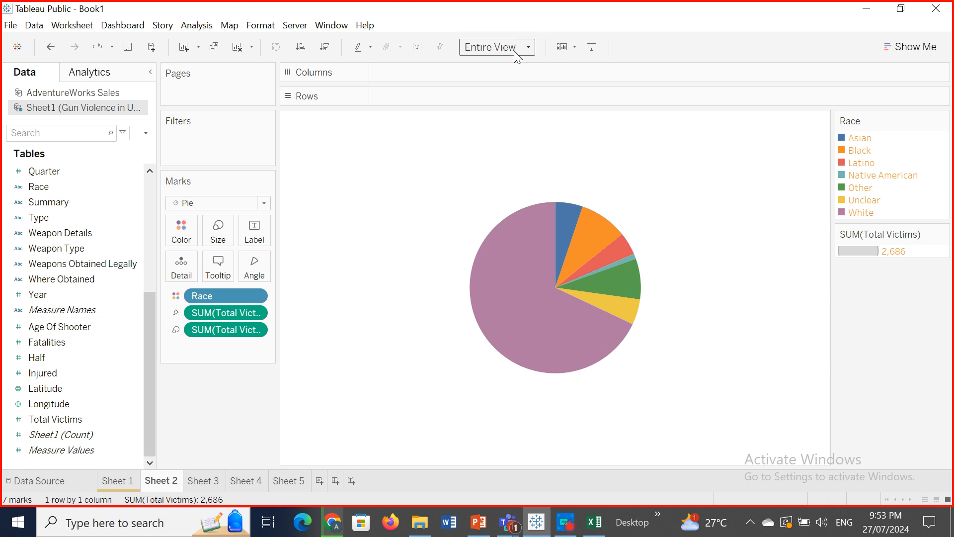
click(73, 25)
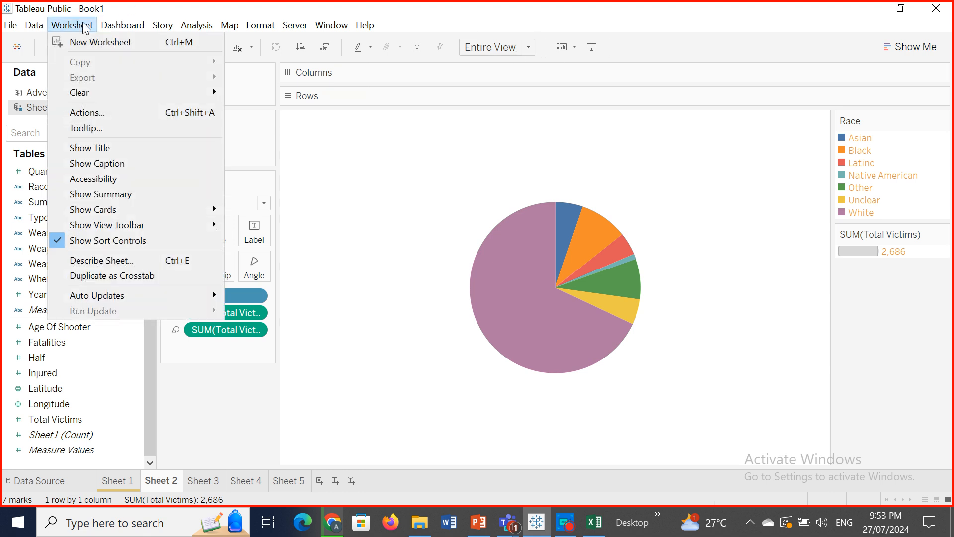
mouse_move(152, 204)
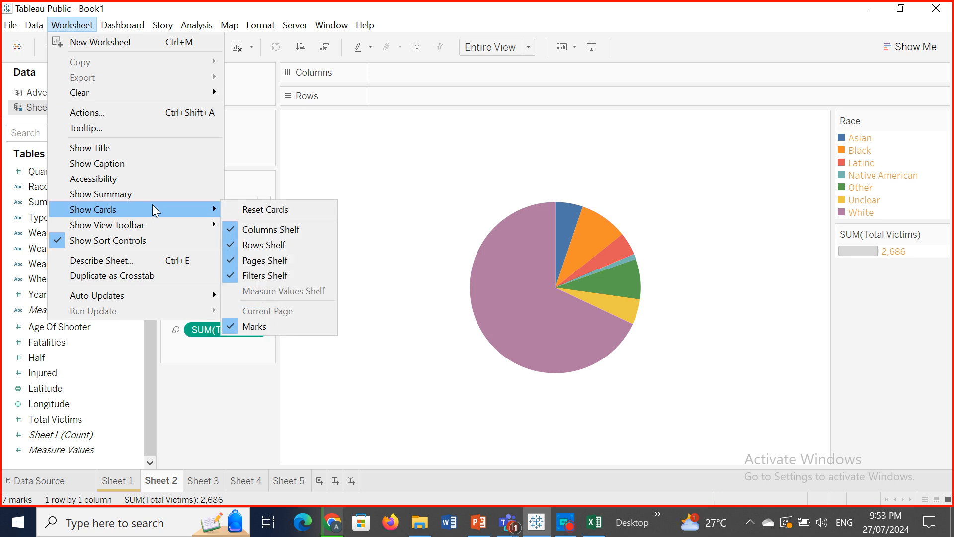
click(107, 148)
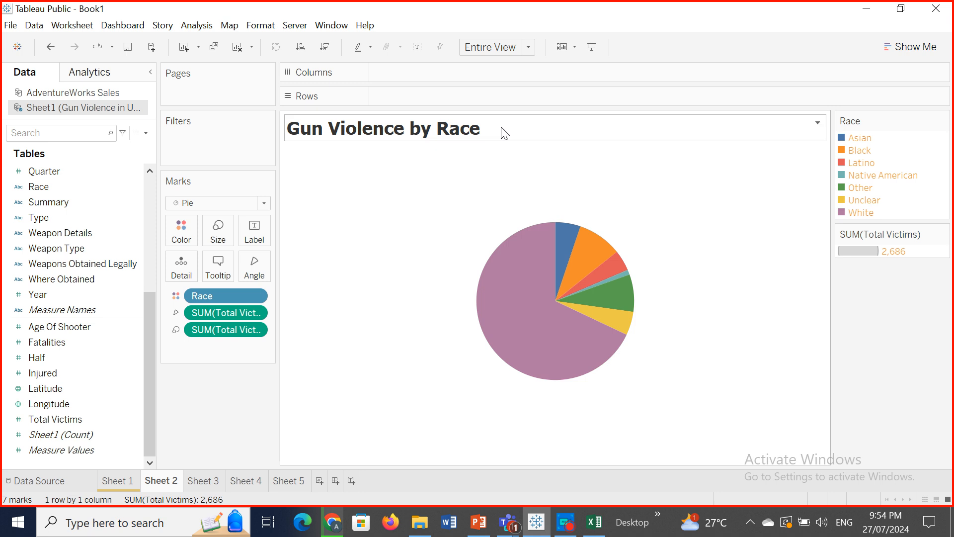
Step: Show the worksheet caption below the pie chart and hide it again
click(576, 48)
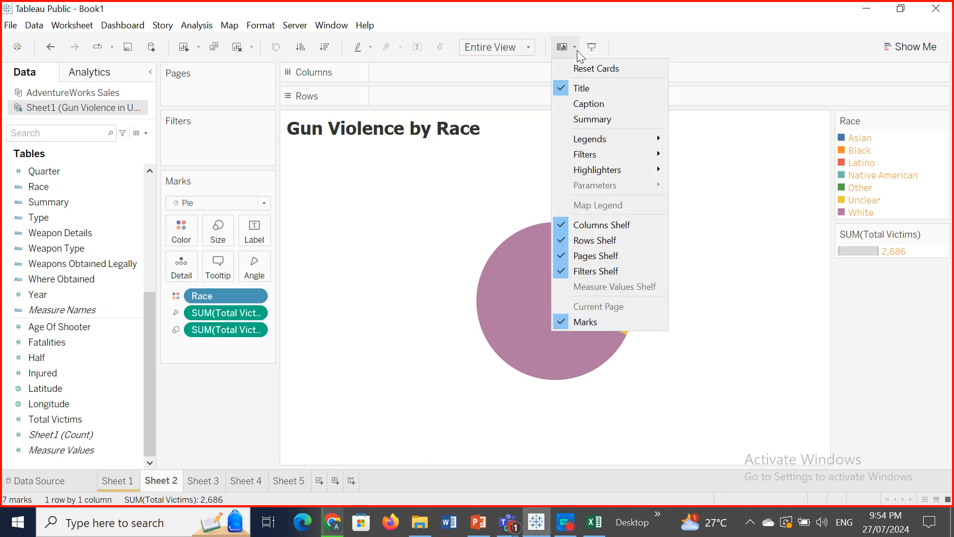
click(583, 105)
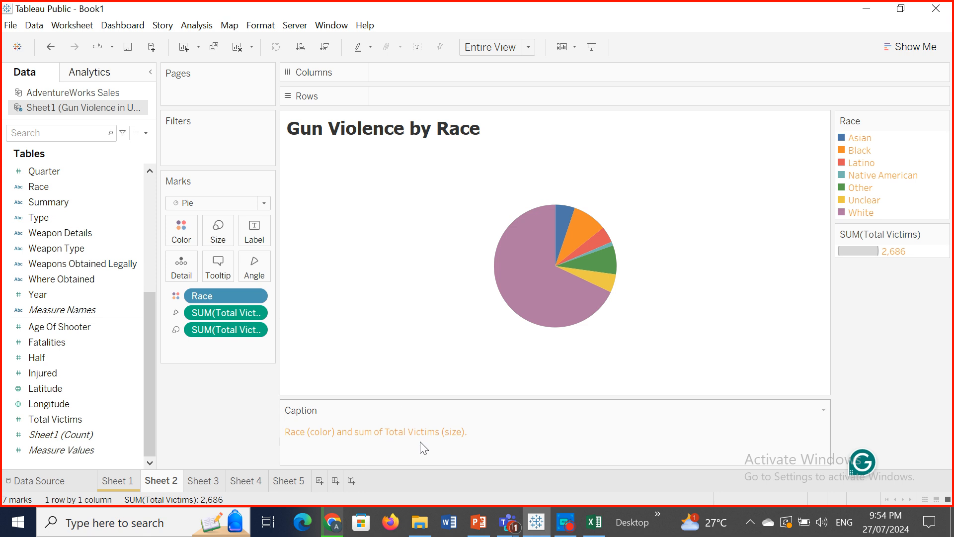
click(575, 48)
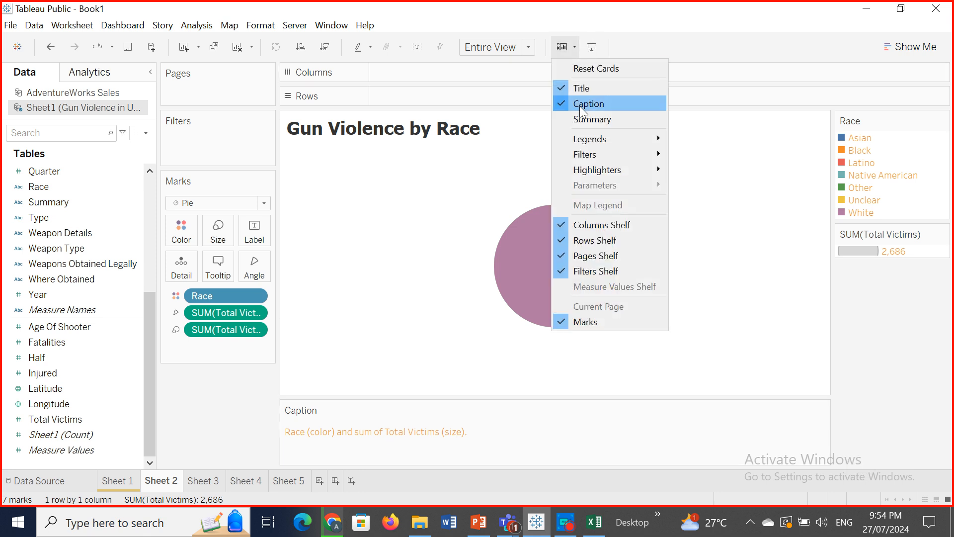
click(88, 28)
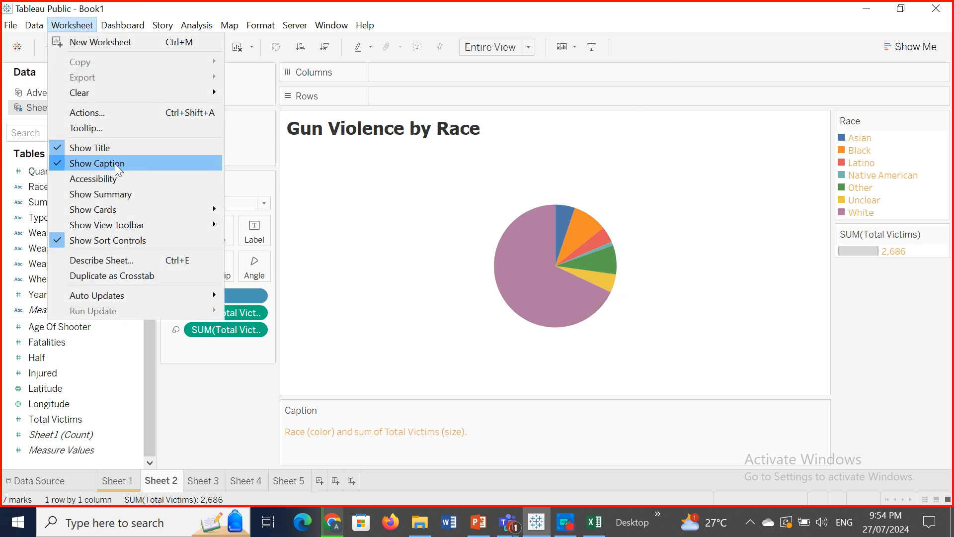
click(79, 163)
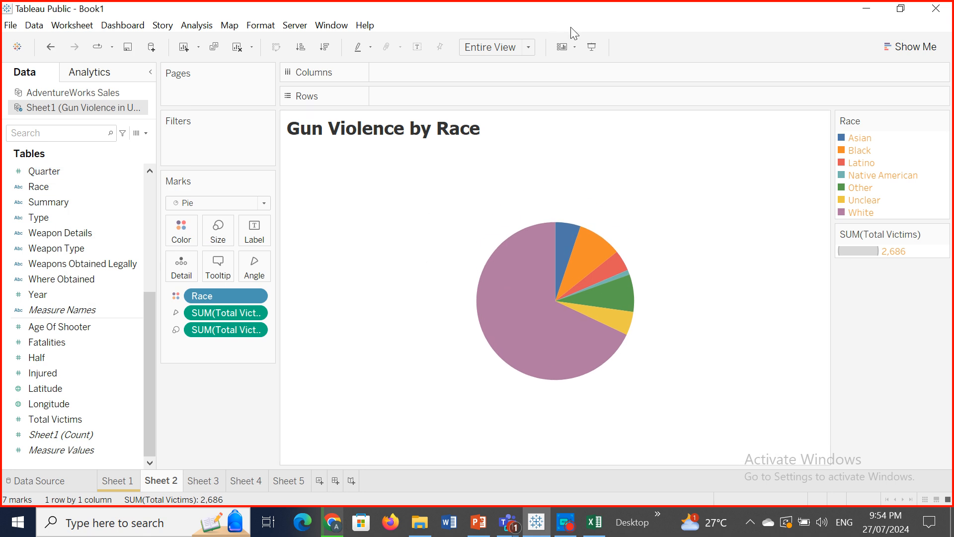
Step: Show the Summary card for the pie chart, check its available statistics, and hide the card again
click(574, 43)
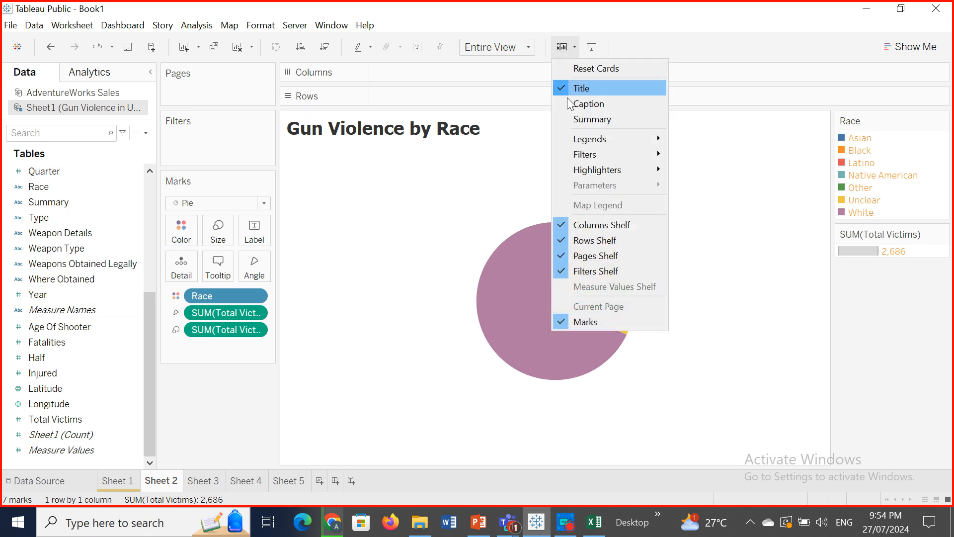
click(85, 27)
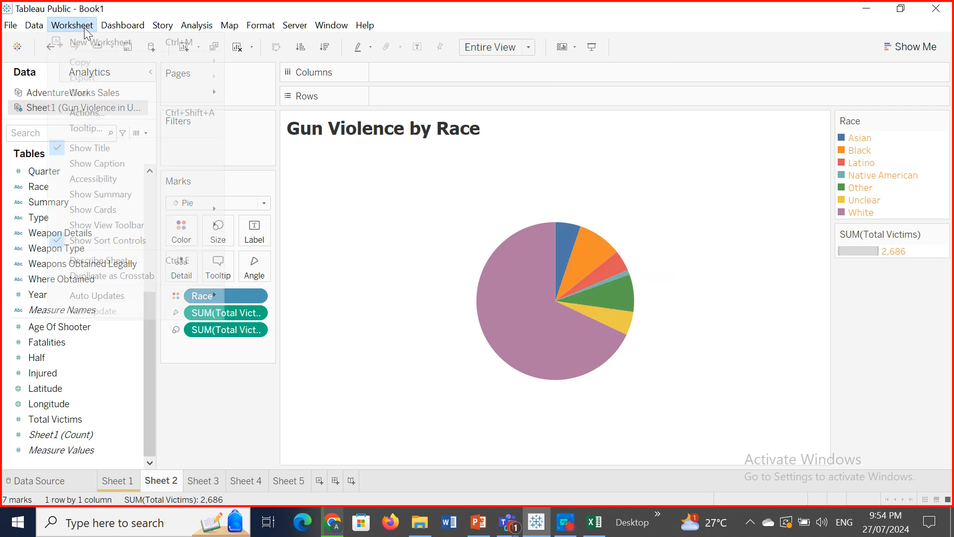
click(114, 193)
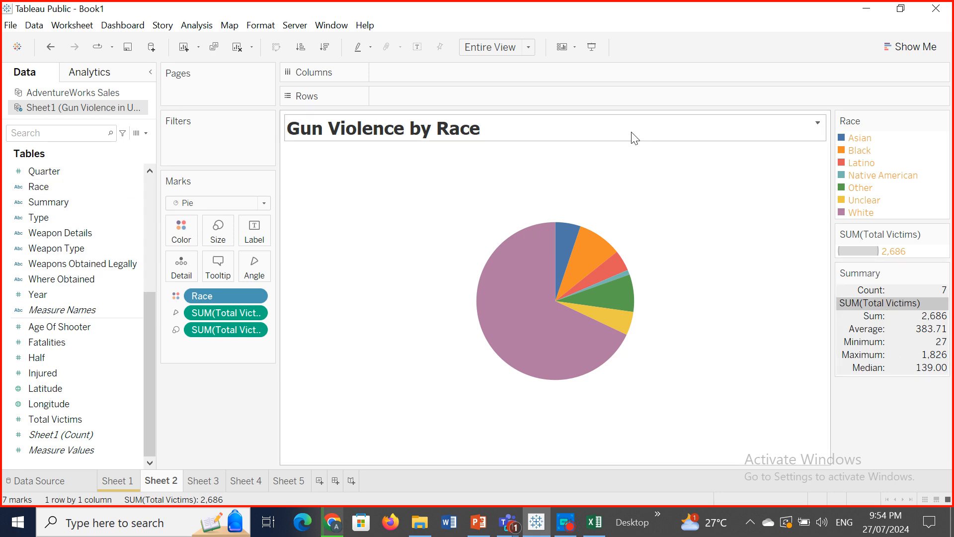
click(574, 46)
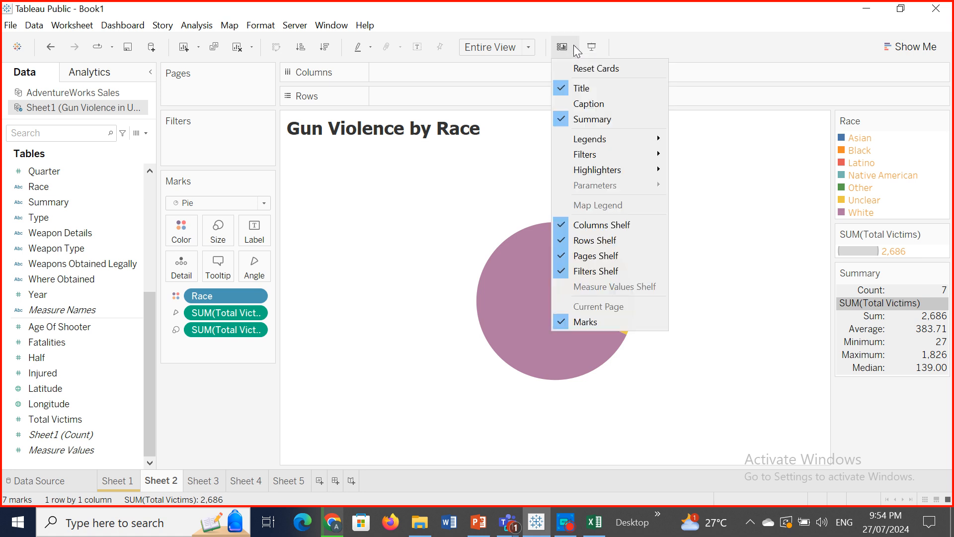
click(72, 25)
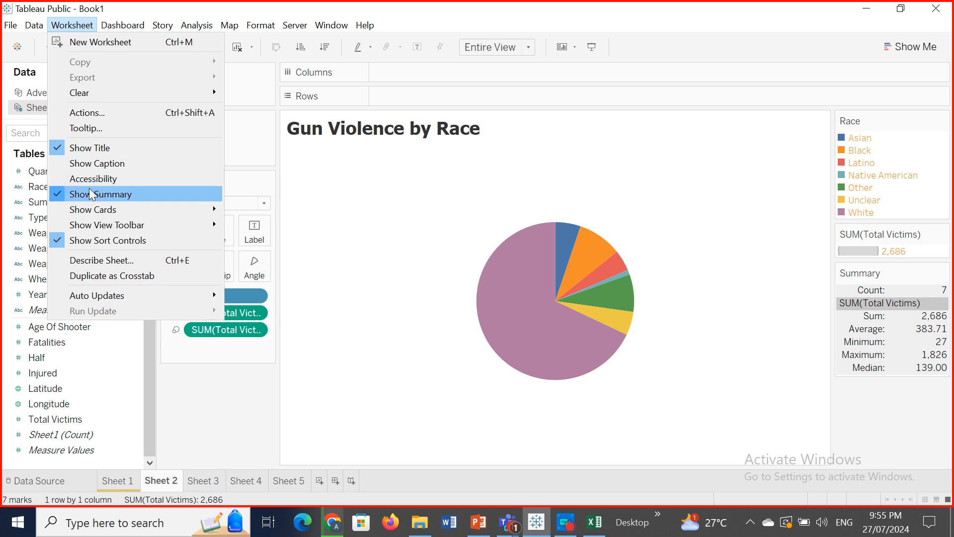
click(714, 217)
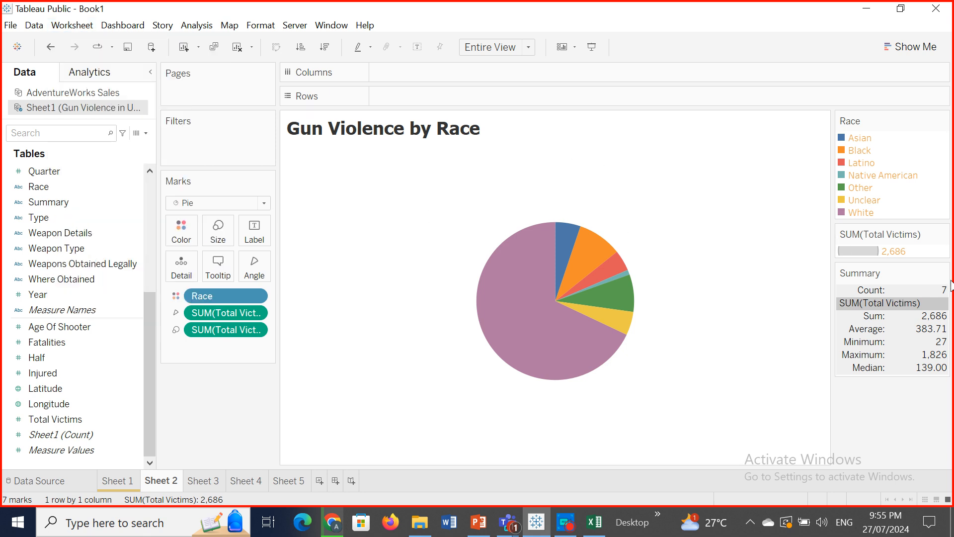
click(942, 273)
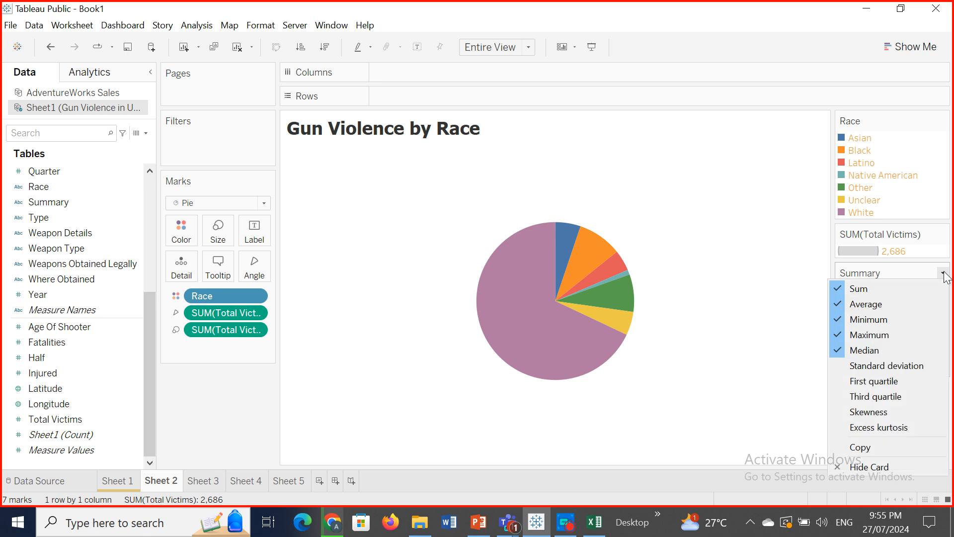
click(879, 466)
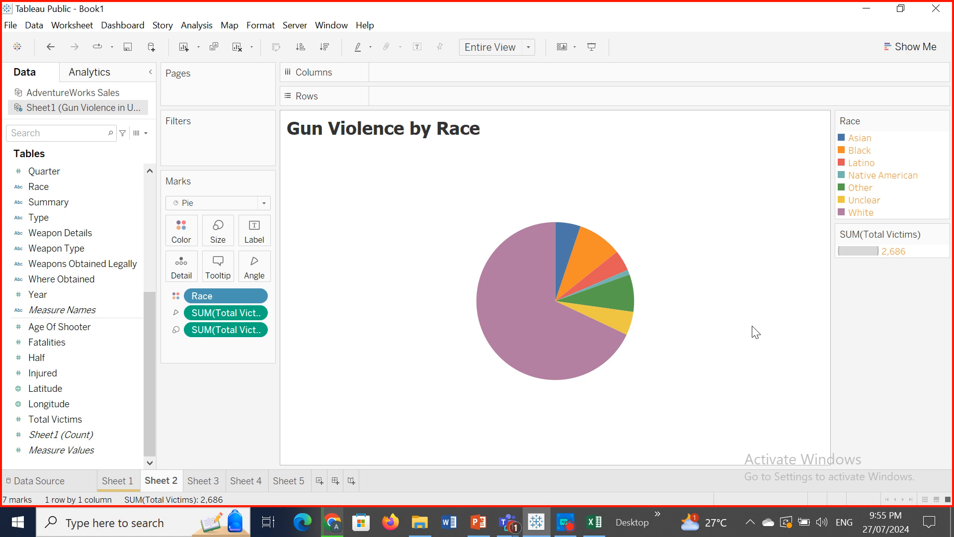
Step: Show the Race highlighter card for the pie chart and highlight the Black slice with it
click(575, 48)
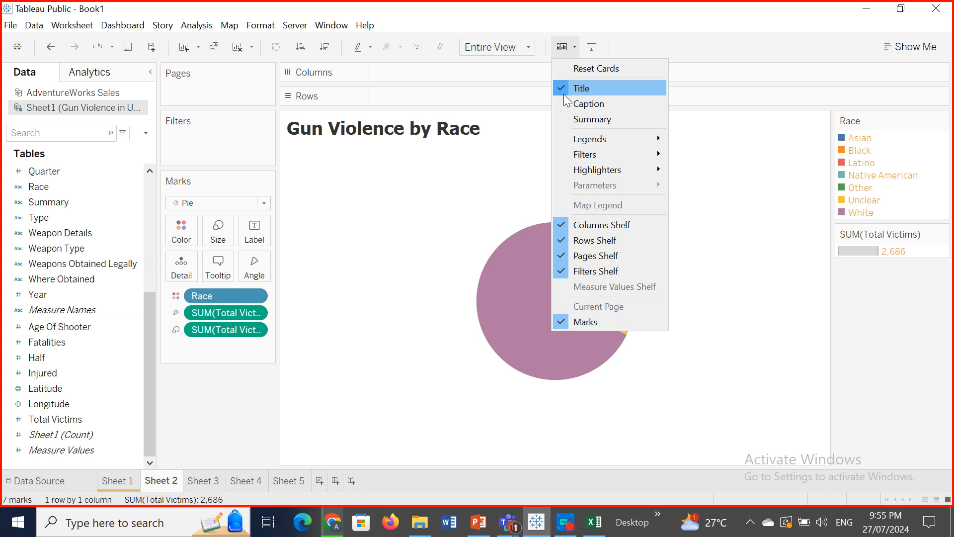
mouse_move(618, 171)
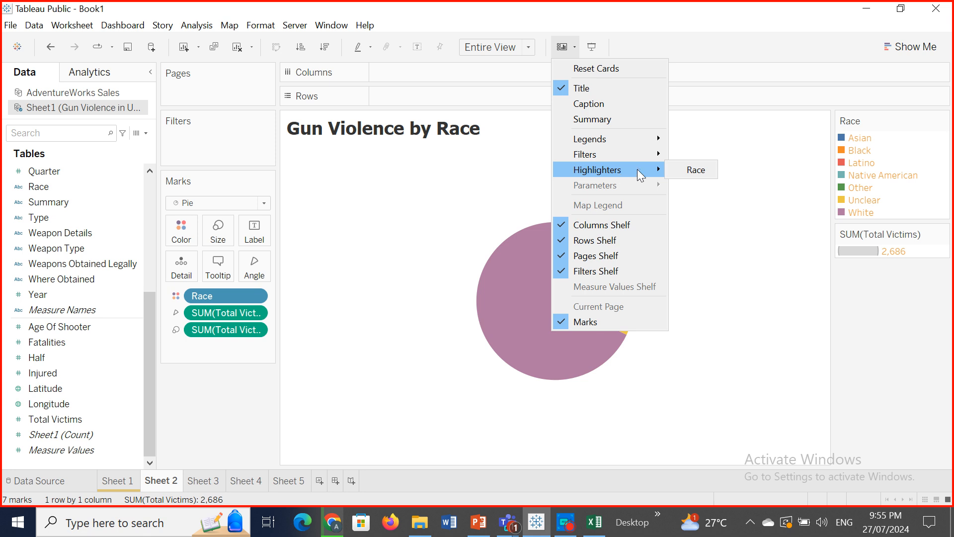
click(689, 172)
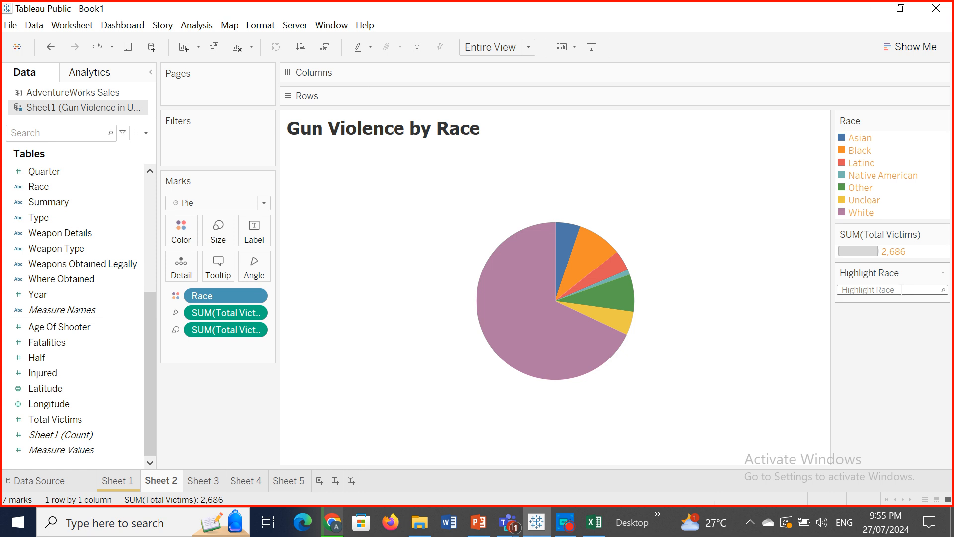
click(869, 290)
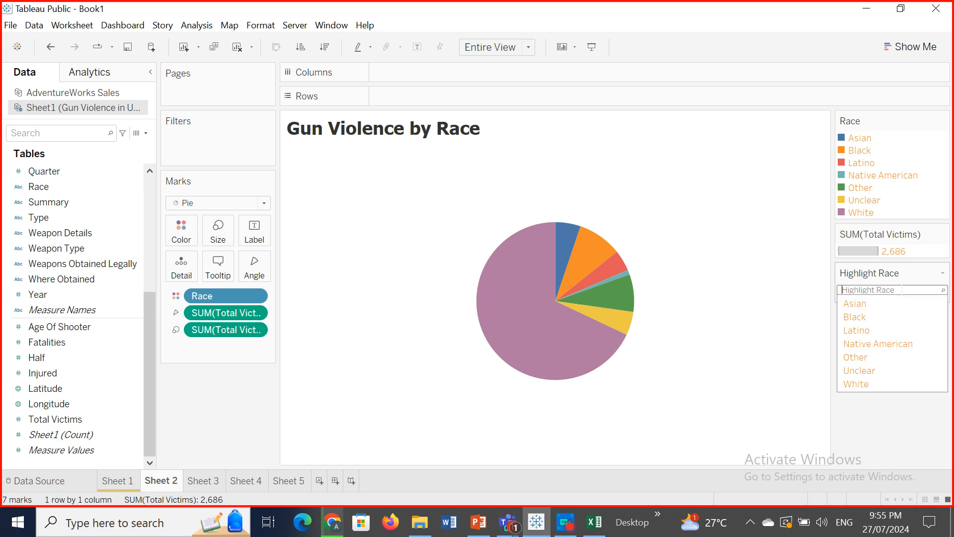
click(854, 316)
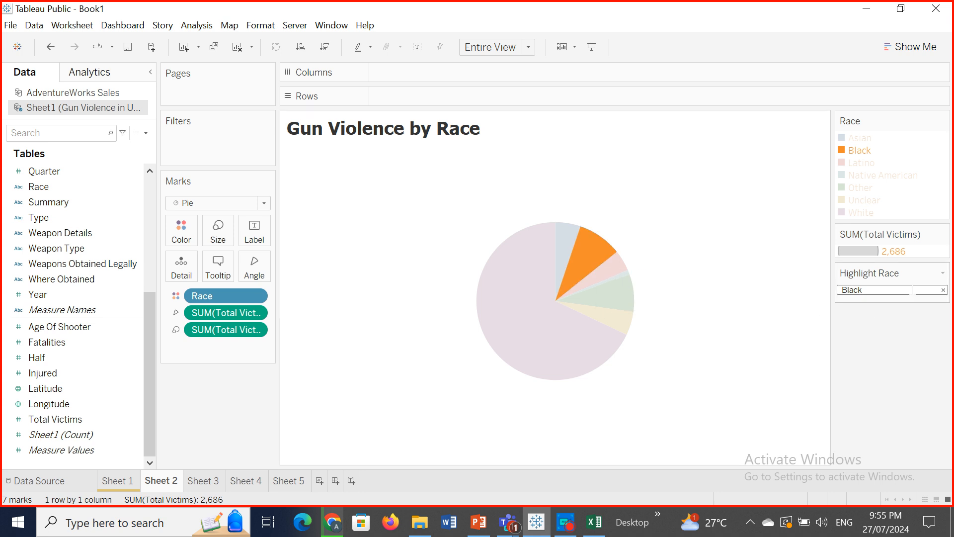
mouse_move(589, 279)
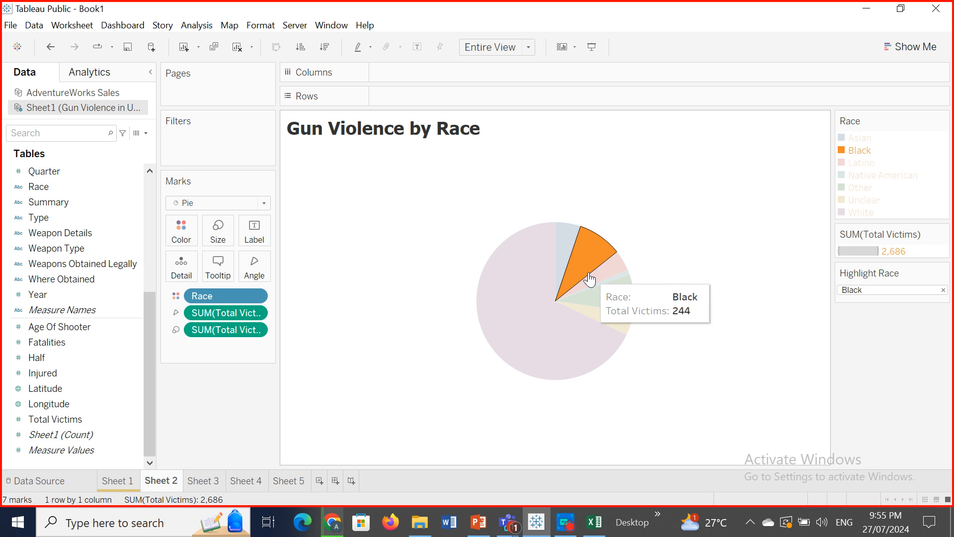
Step: Clear the Black selection in the Race highlighter and highlight Native American instead
click(864, 290)
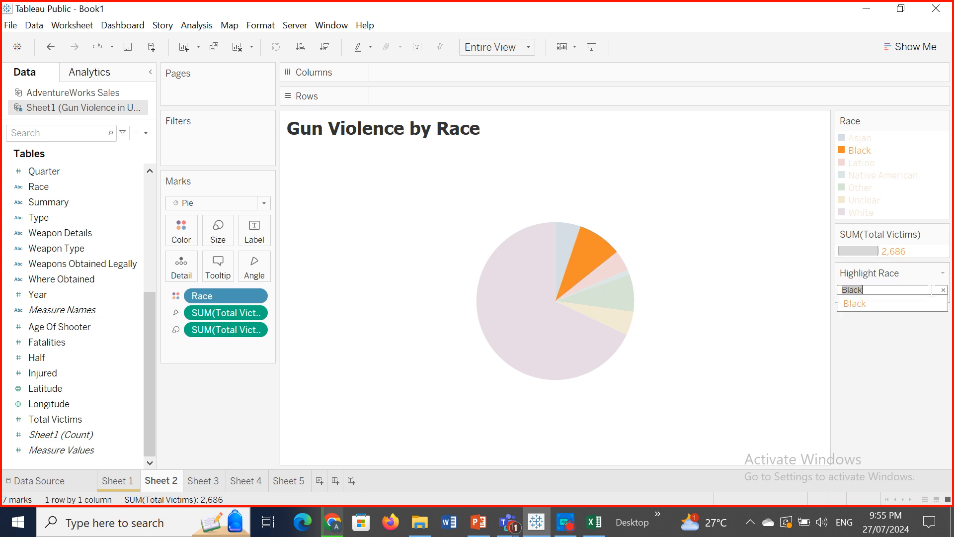
click(943, 292)
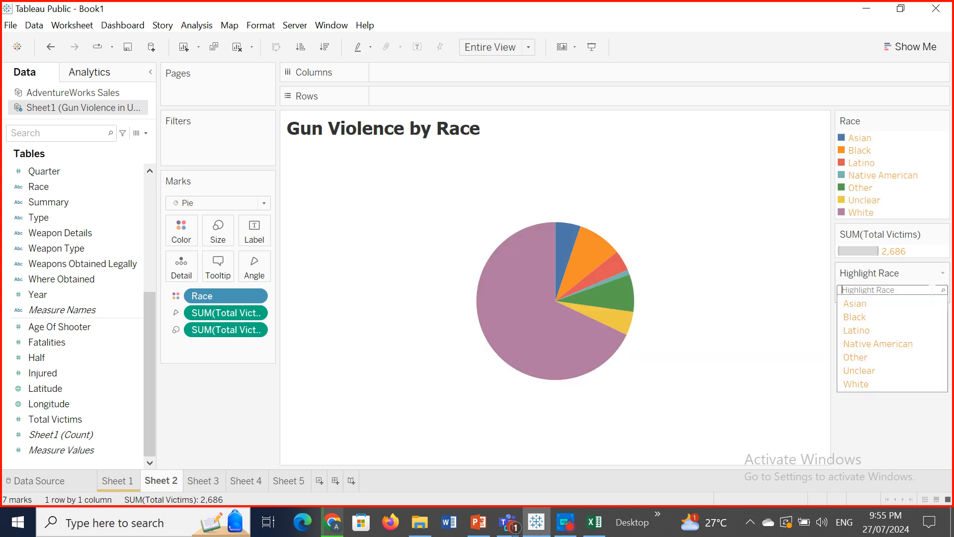
click(879, 342)
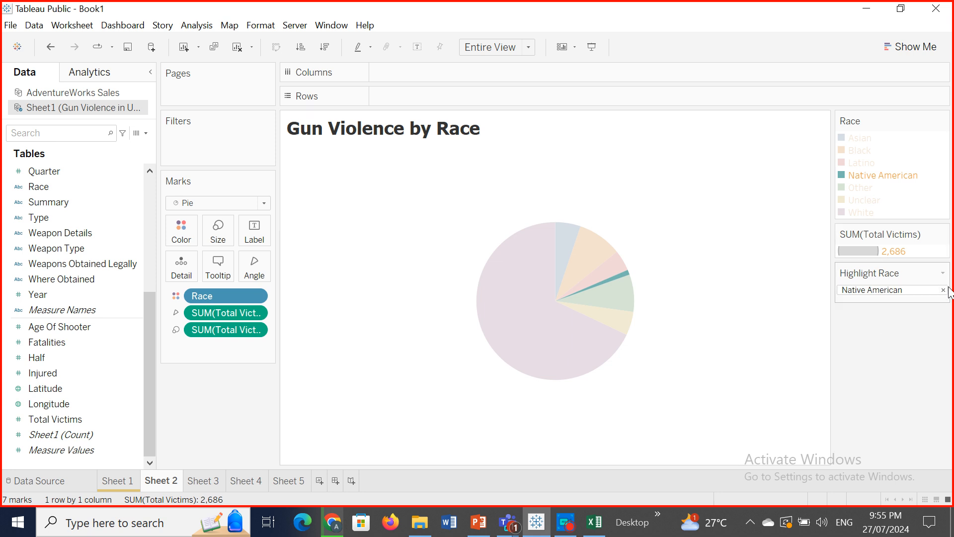
Step: Hide the Highlight Race card and clear the remaining Native American highlight from the pie chart
click(943, 273)
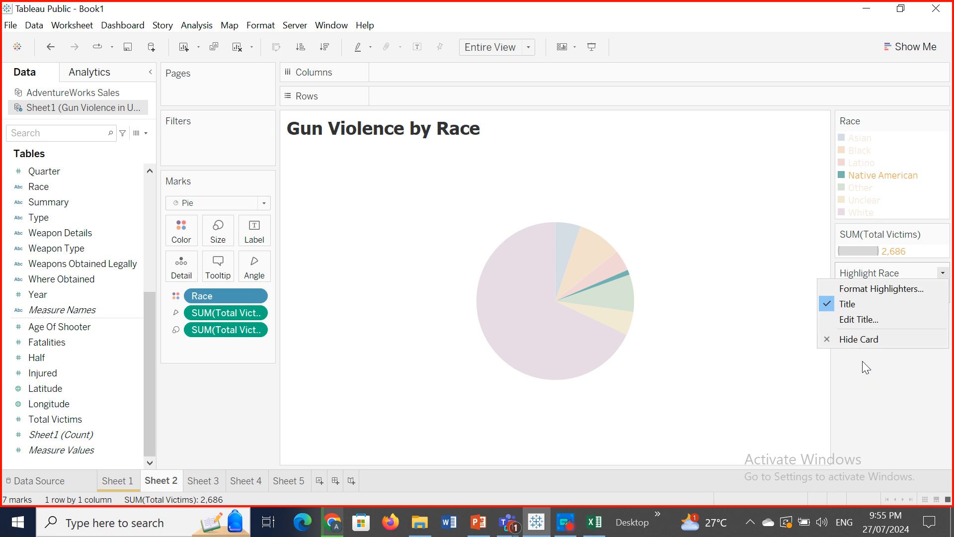
click(860, 341)
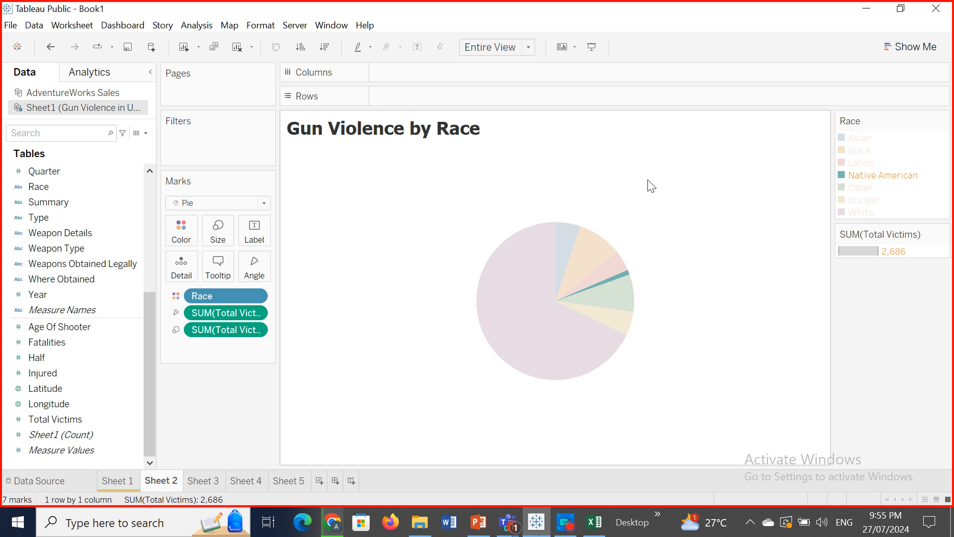
click(569, 278)
click(569, 278)
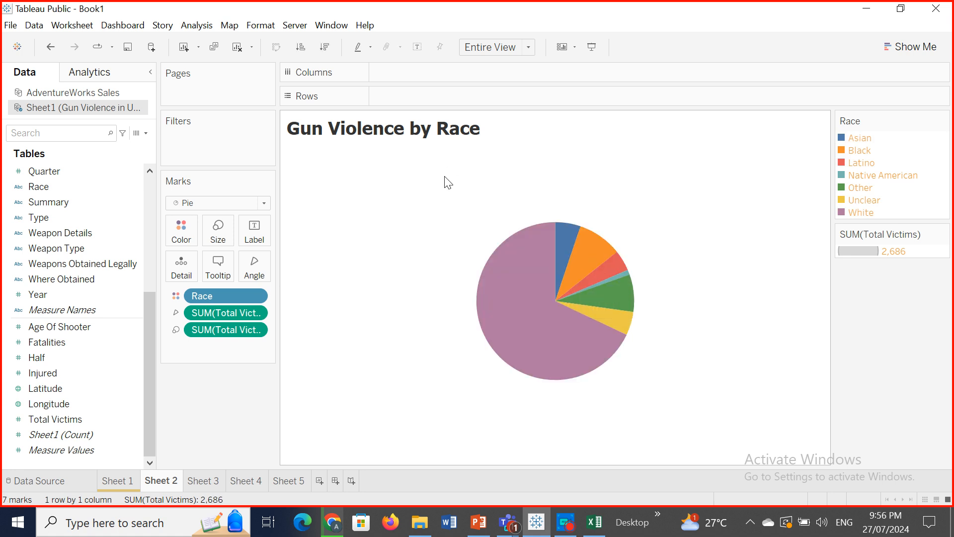
Step: Hide the Columns shelf and the Rows shelf above the pie chart
click(575, 46)
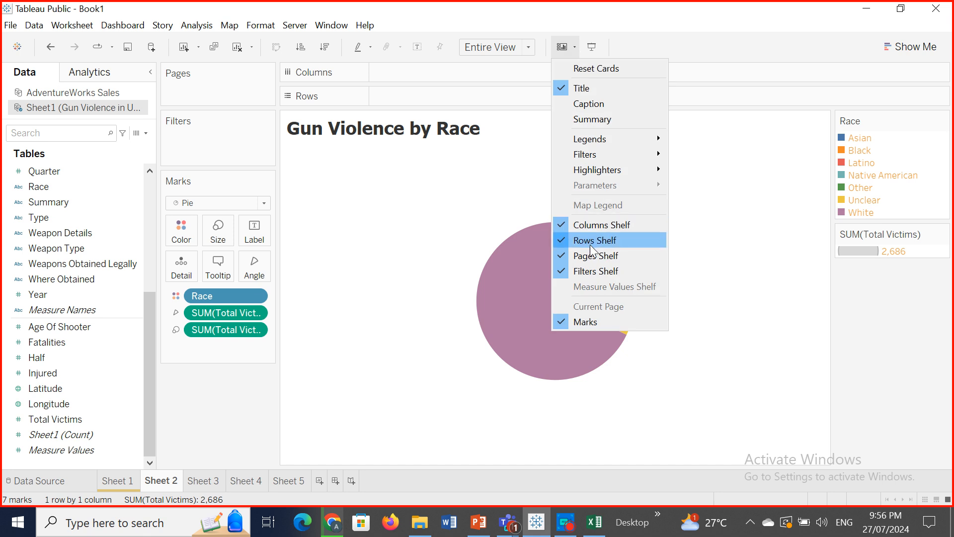
click(373, 240)
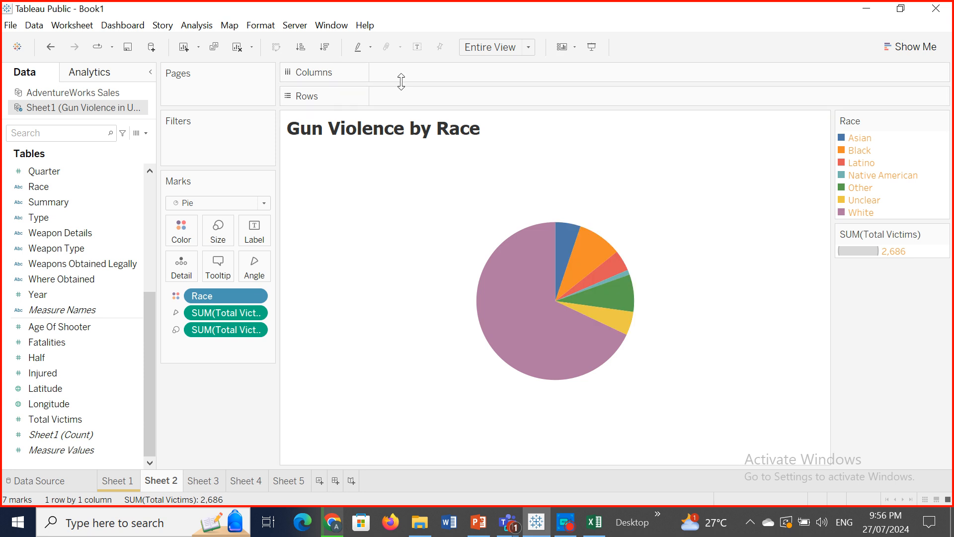
click(575, 47)
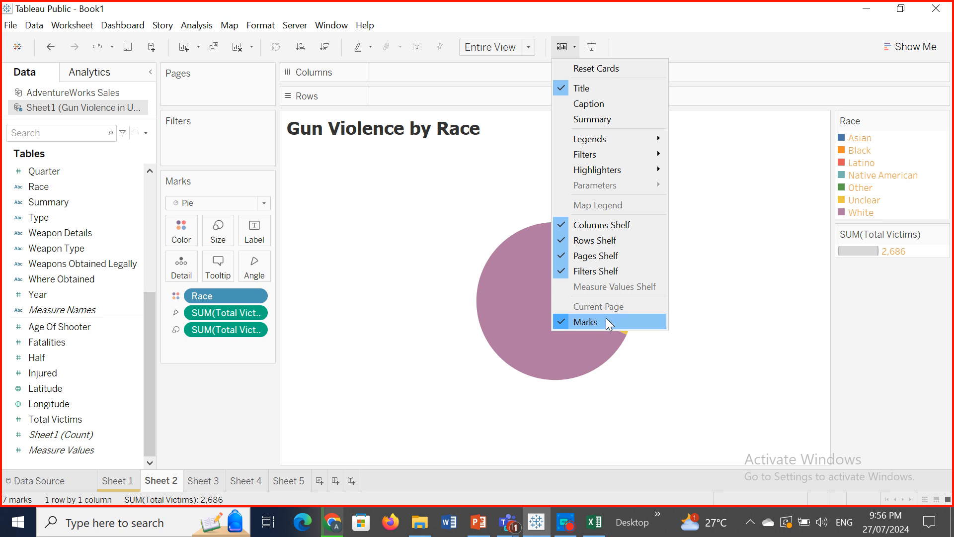
click(618, 225)
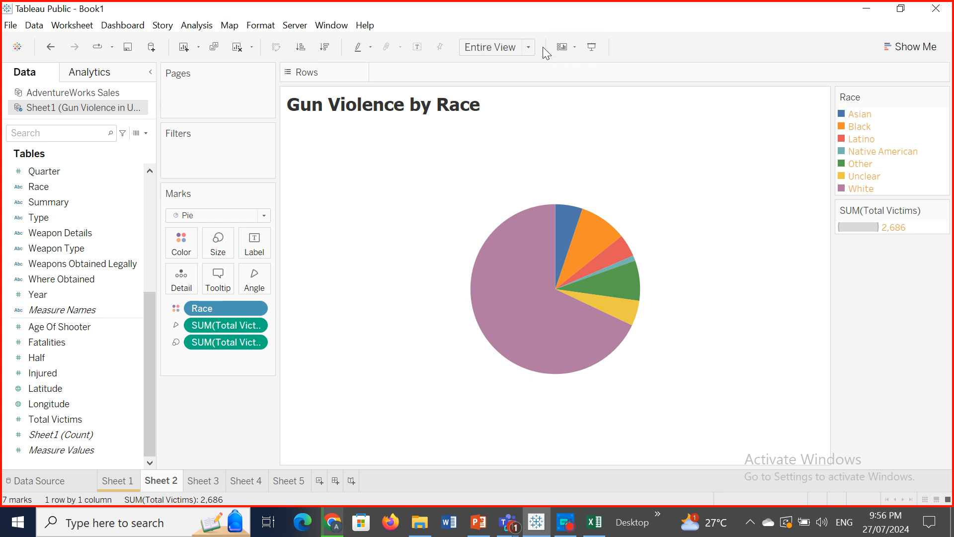
click(576, 47)
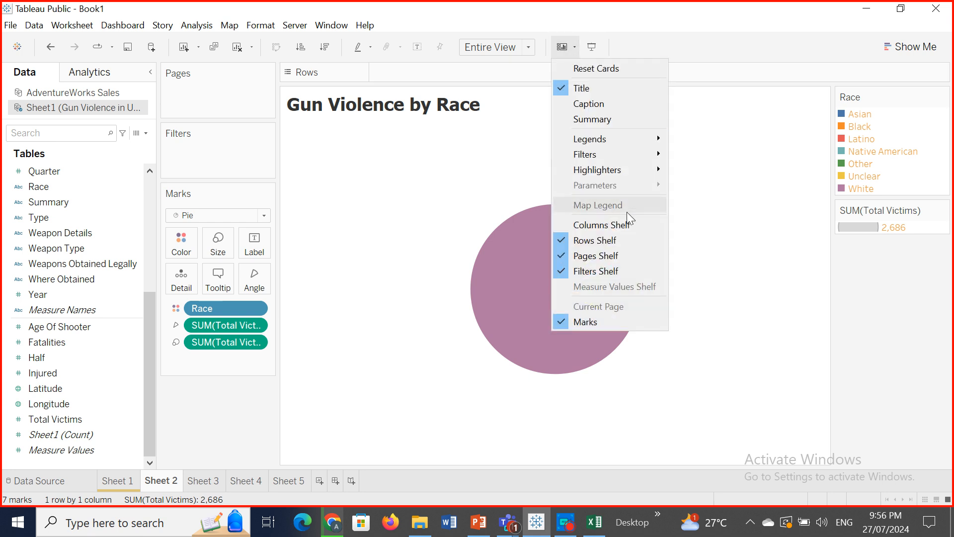
click(615, 236)
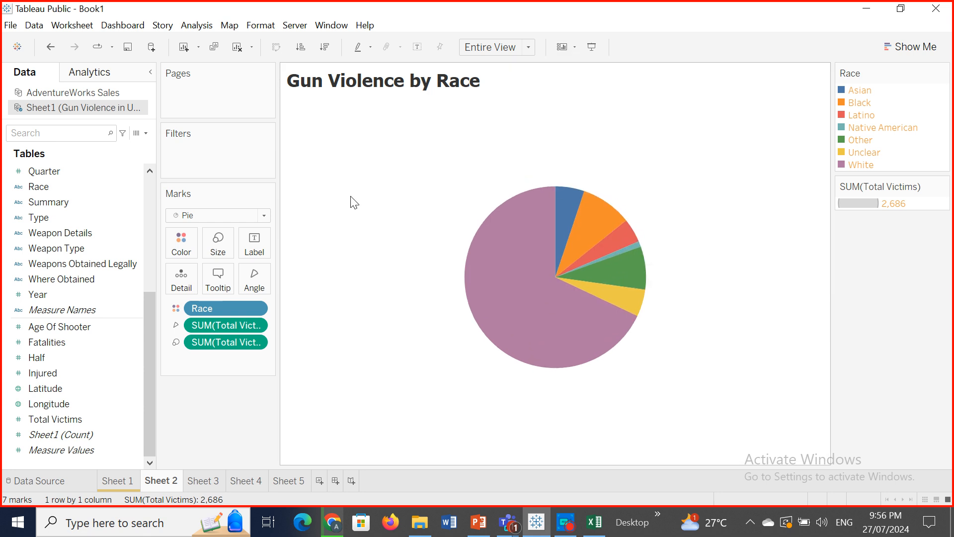
Step: Show the Columns shelf and the Rows shelf above the pie chart again
click(575, 48)
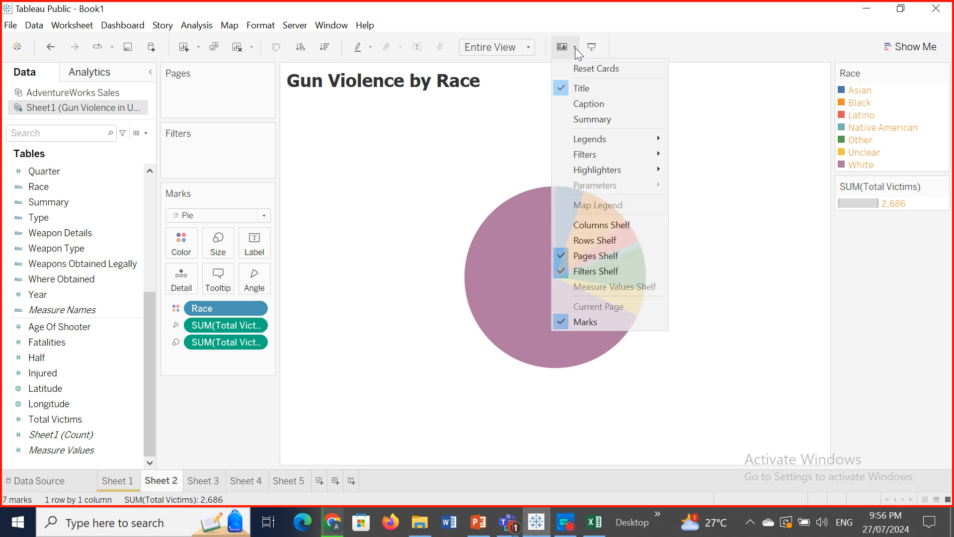
click(606, 225)
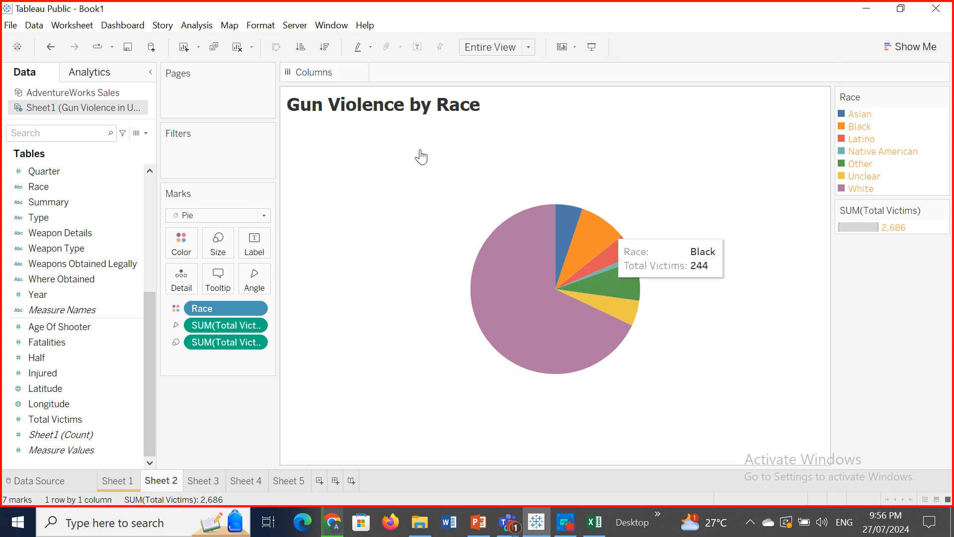
click(80, 23)
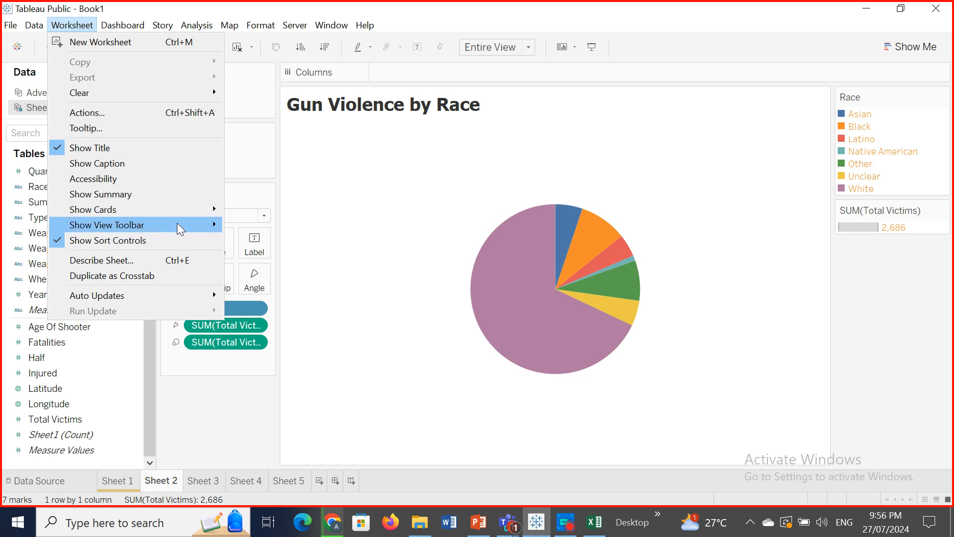
mouse_move(177, 222)
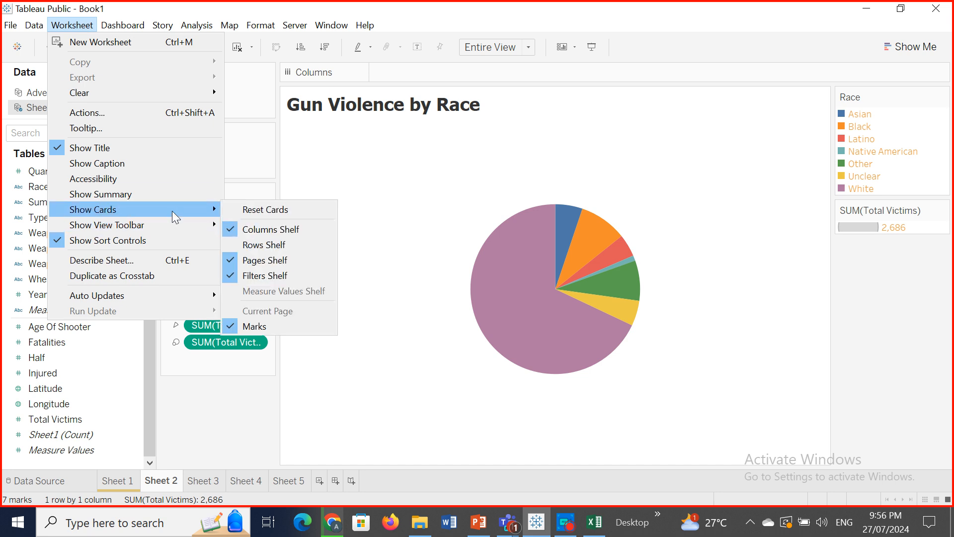
click(272, 243)
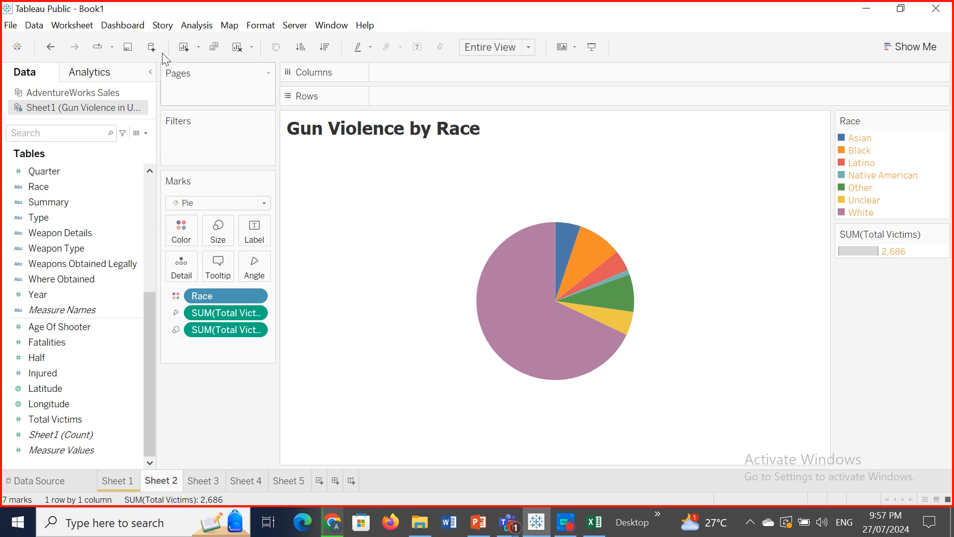
Step: Hide the Pages shelf and the Filters shelf from the worksheet
click(72, 25)
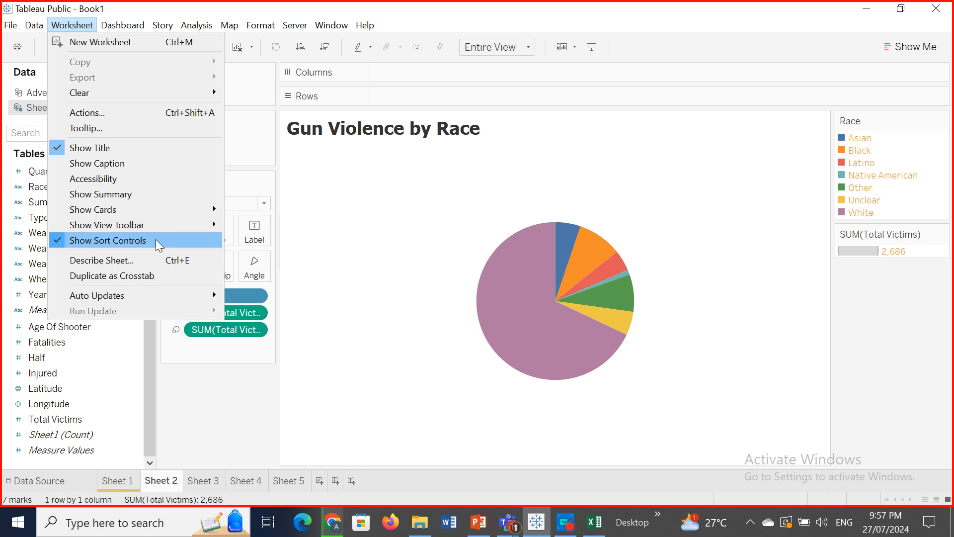
mouse_move(180, 210)
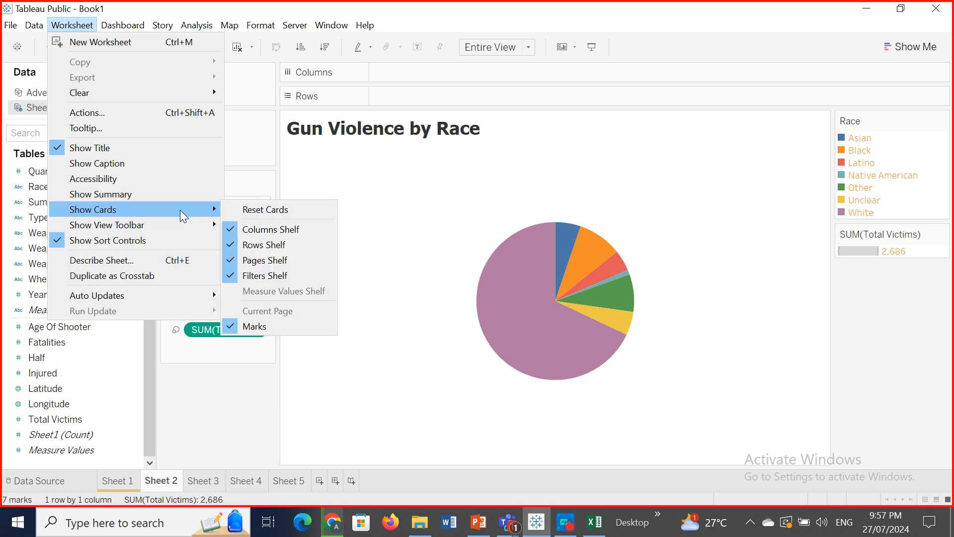
click(269, 263)
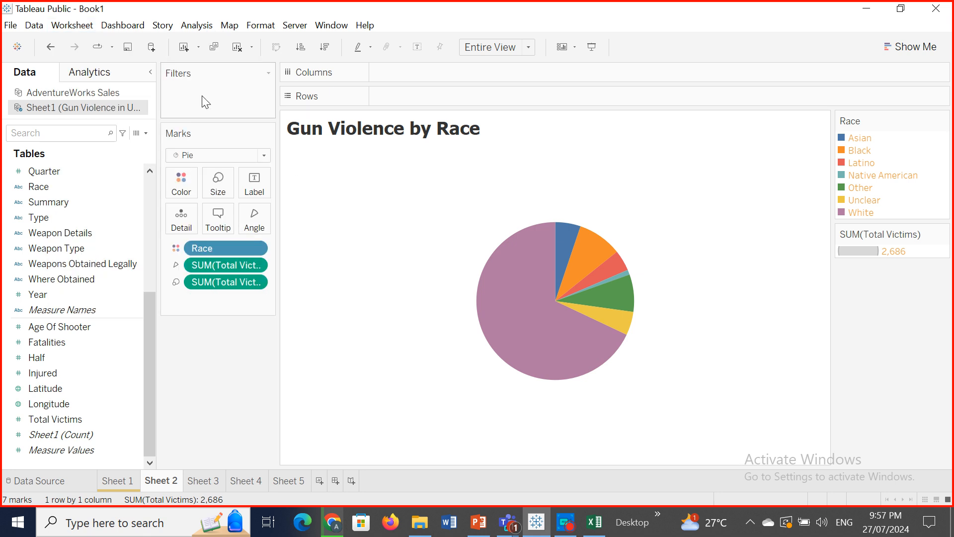
click(73, 25)
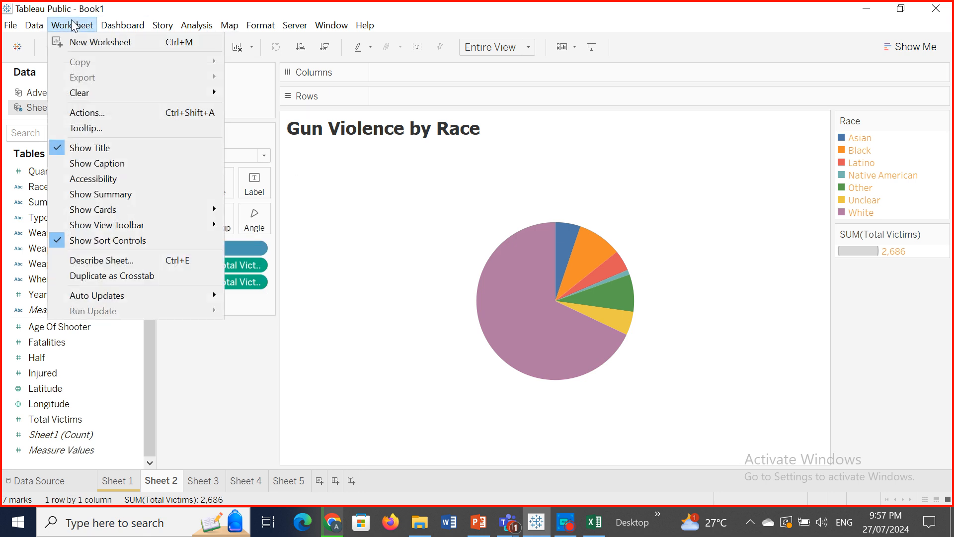
mouse_move(168, 215)
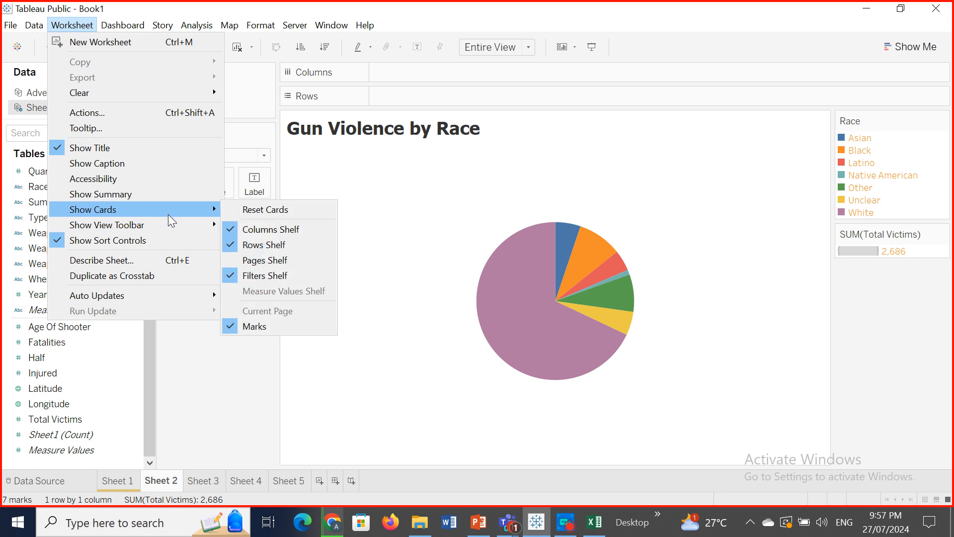
click(284, 279)
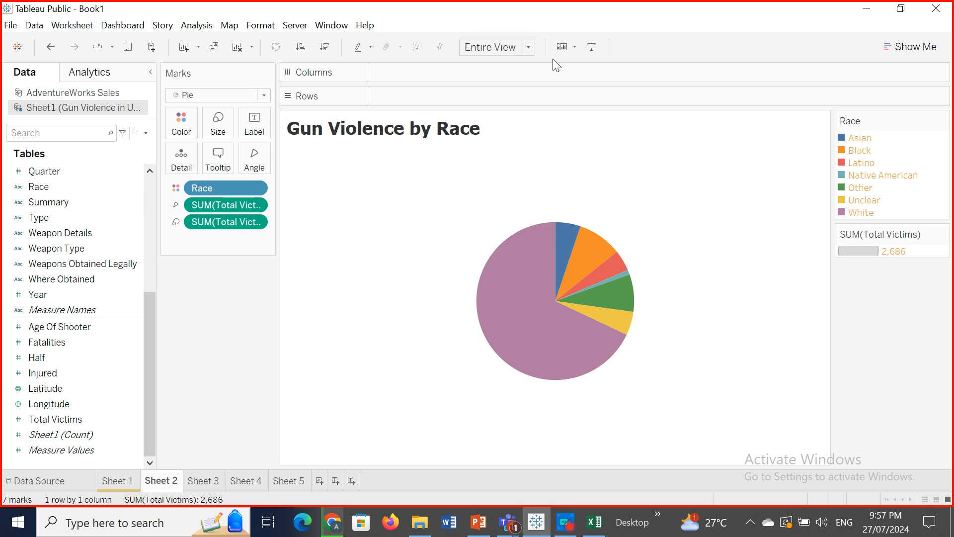
Step: Show the Pages shelf again and move it above the Marks card
click(573, 46)
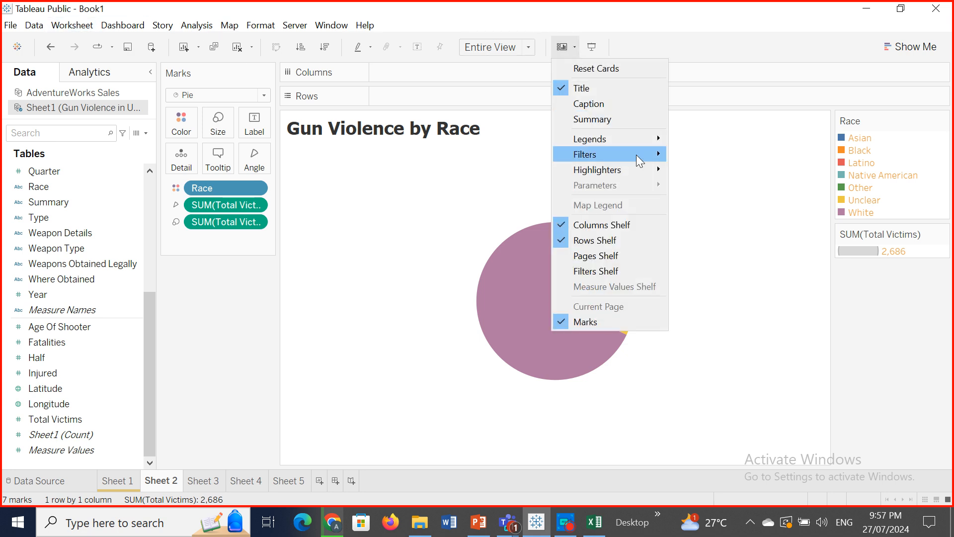
click(601, 255)
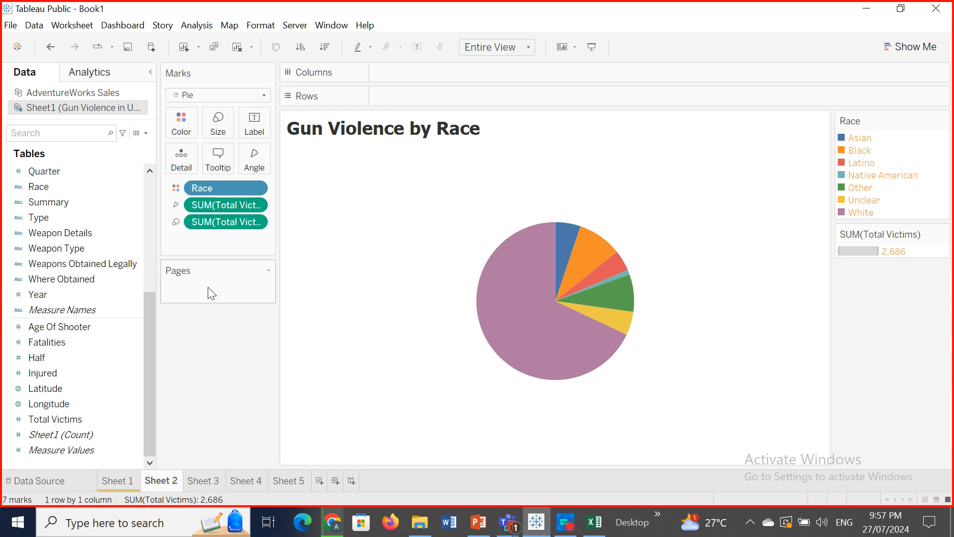
drag(217, 272, 208, 62)
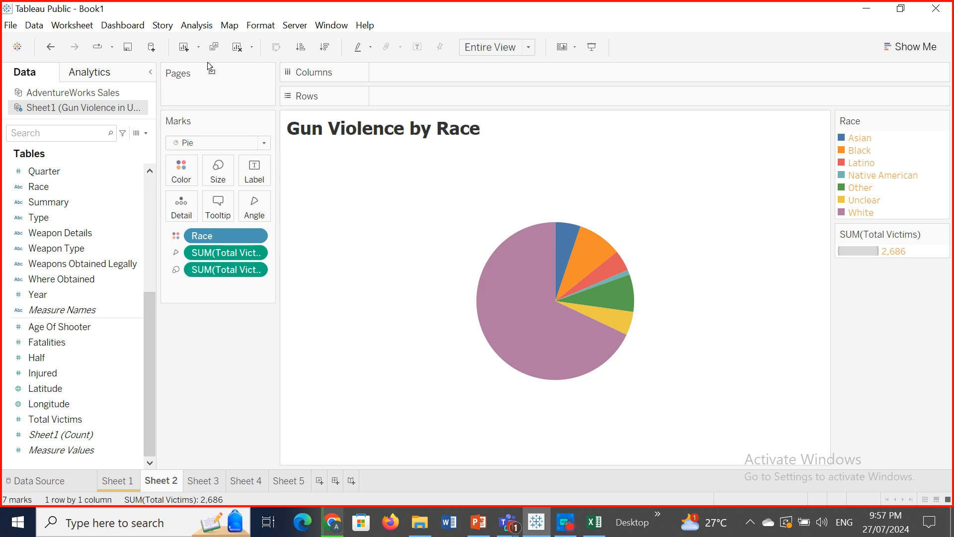
Step: Show the Filters shelf again and place it between the Pages shelf and the Marks card
click(574, 47)
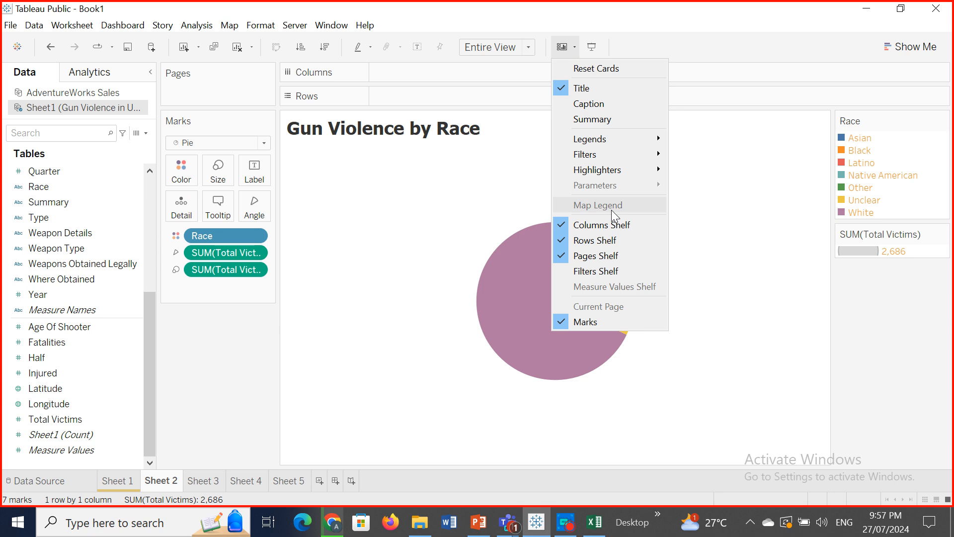
click(614, 270)
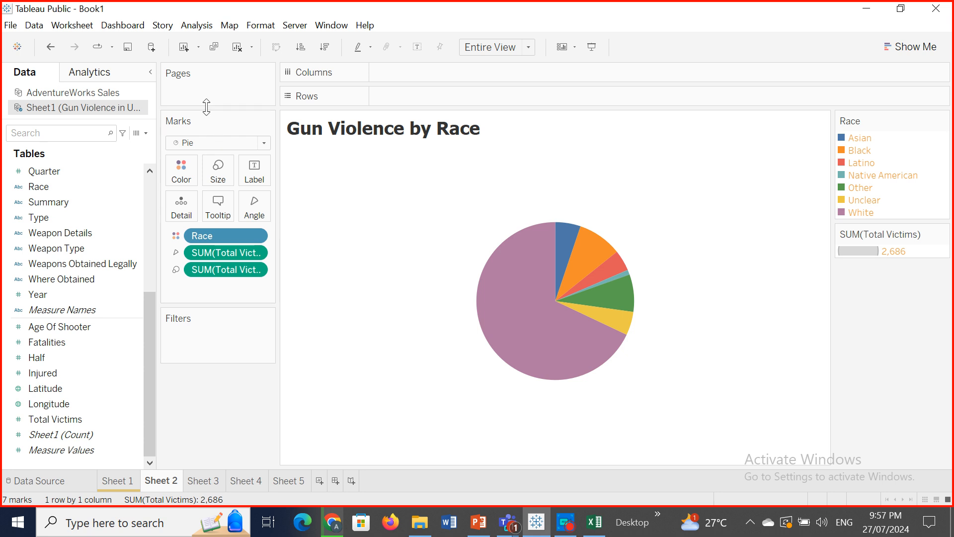
drag(207, 327, 203, 107)
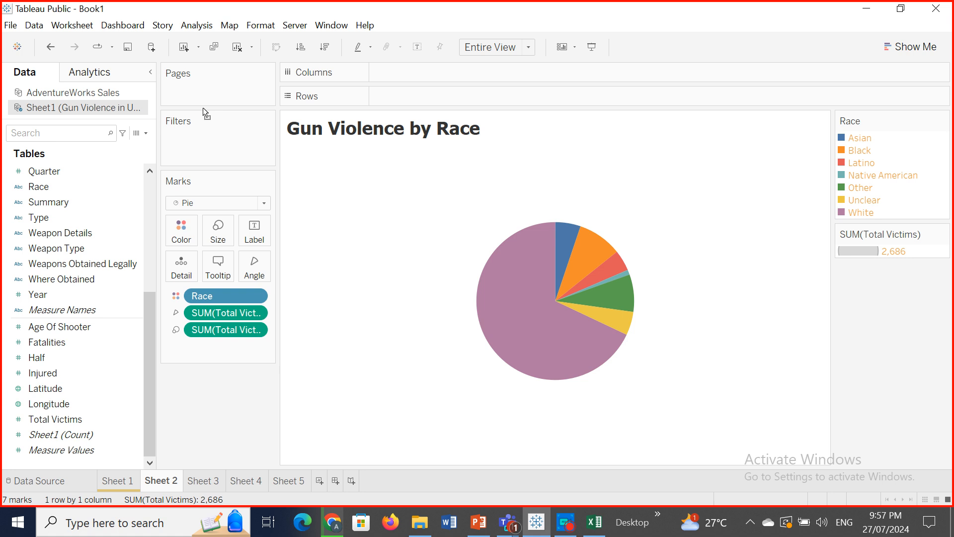
Step: Move the Filters shelf below the Marks card, and return it to its place between Pages and Marks
drag(195, 123, 193, 387)
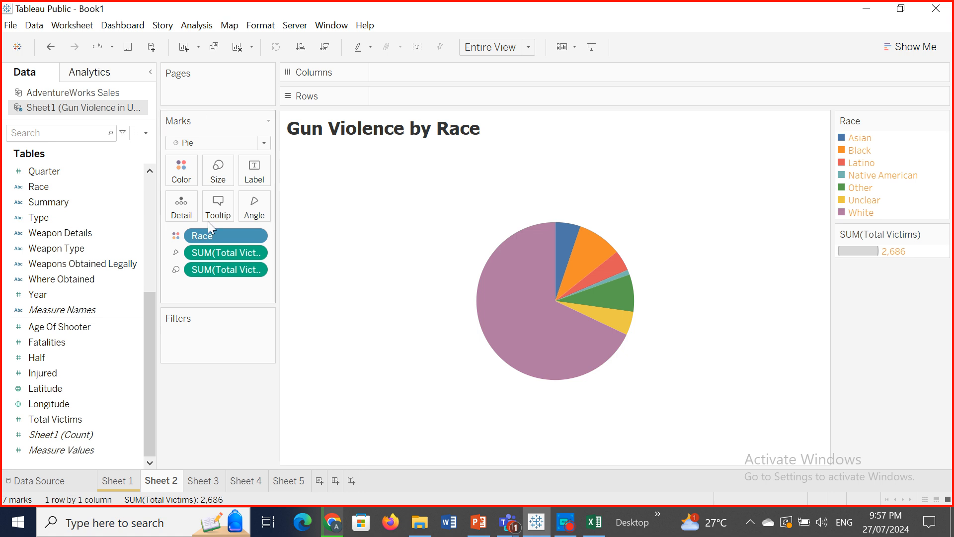
drag(214, 330, 208, 113)
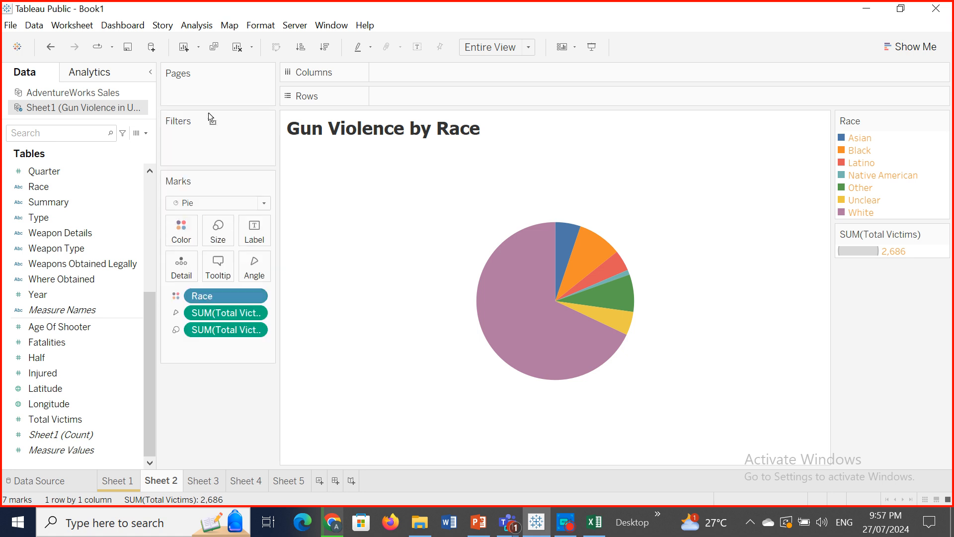
Step: Hide the Marks card from the pie chart worksheet and show it again
click(59, 25)
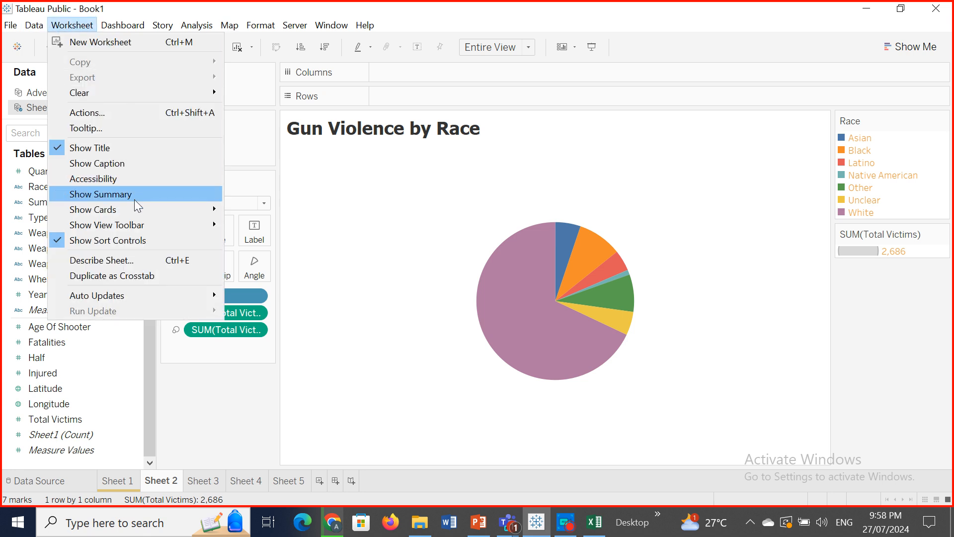
mouse_move(125, 205)
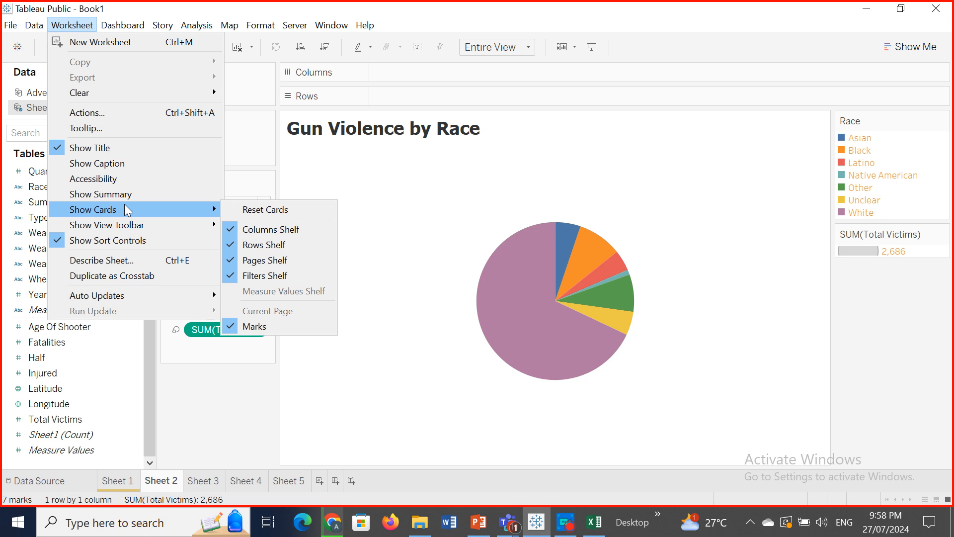
click(352, 370)
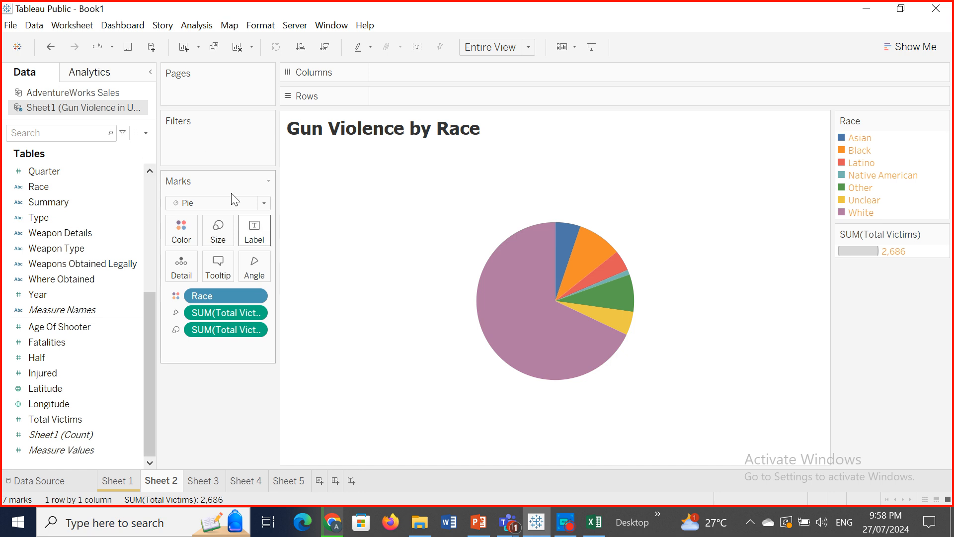
click(63, 29)
mouse_move(165, 210)
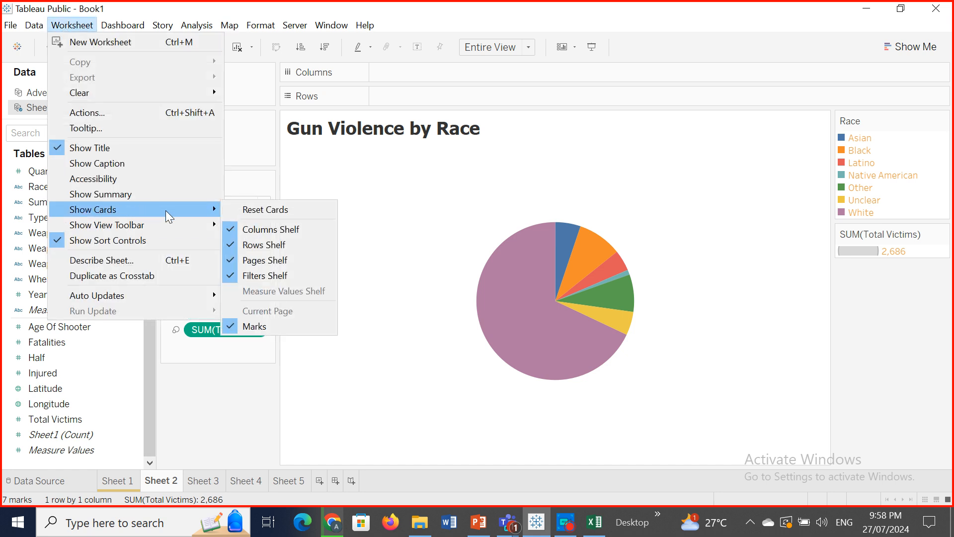
click(266, 326)
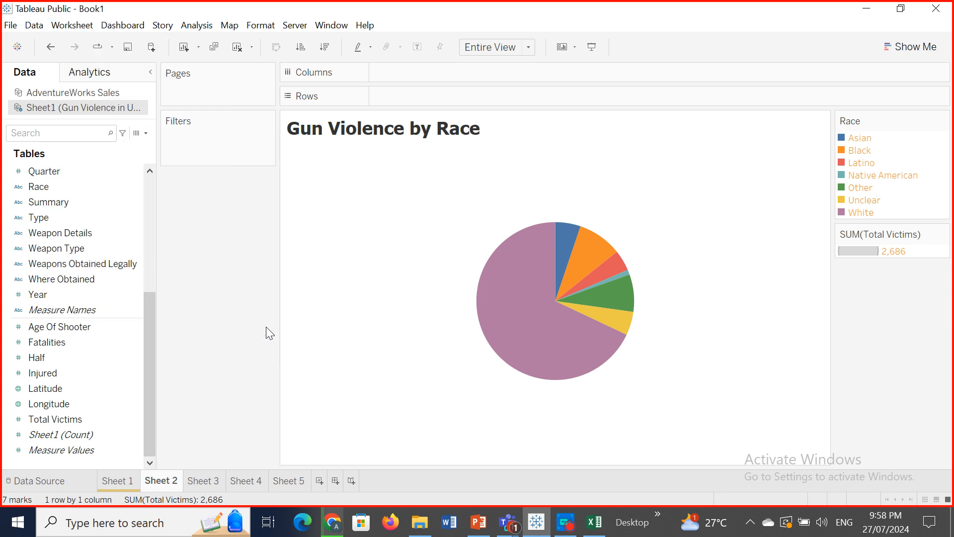
click(575, 48)
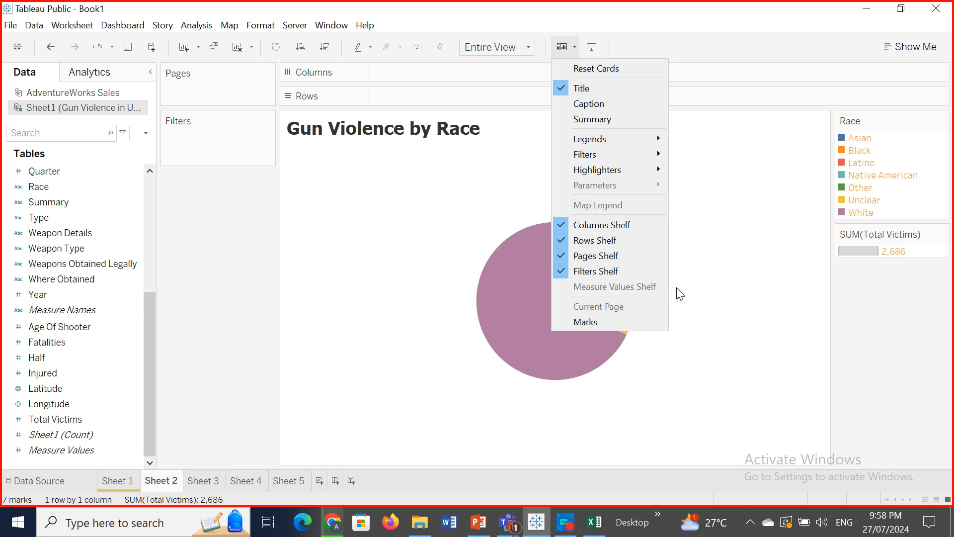
click(606, 320)
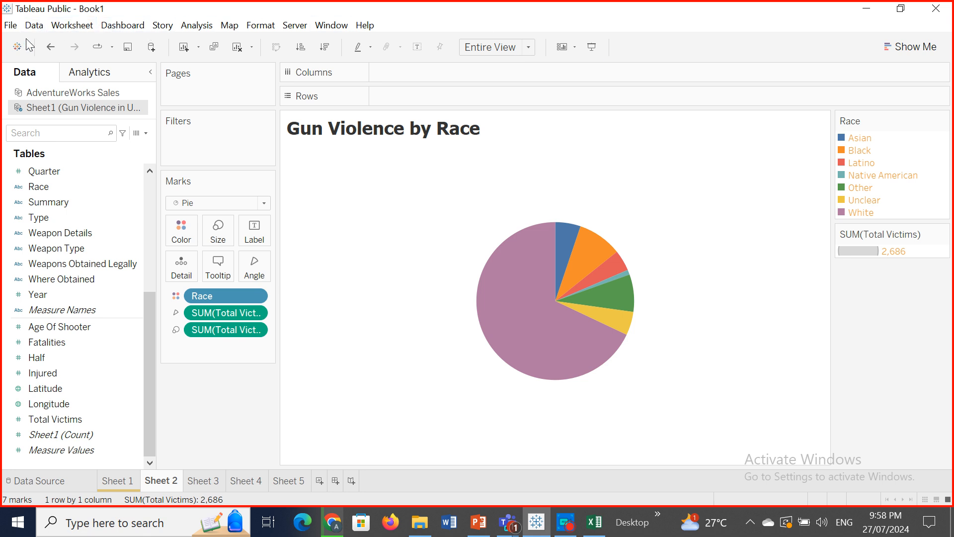
Step: Set the view toolbar of the pie chart worksheet to Show on Hover
click(79, 20)
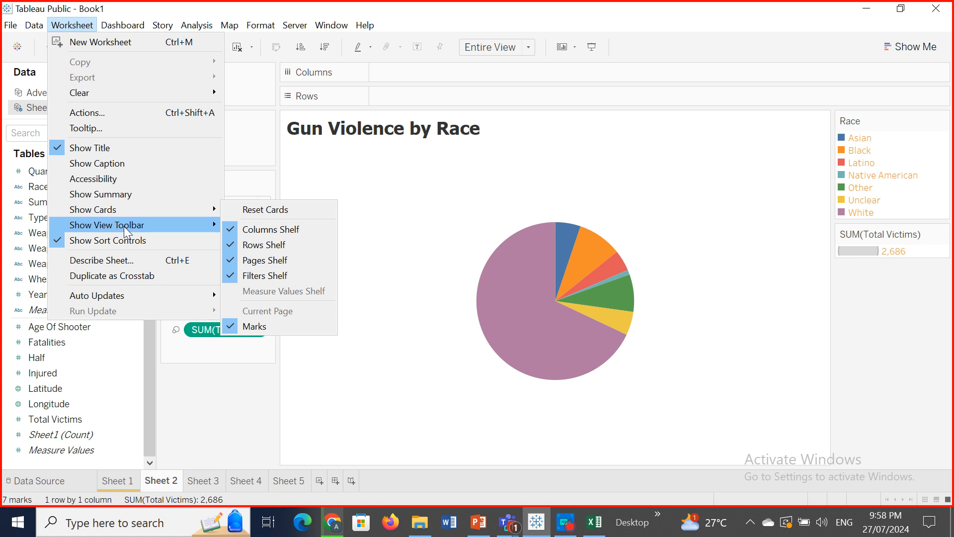
mouse_move(124, 225)
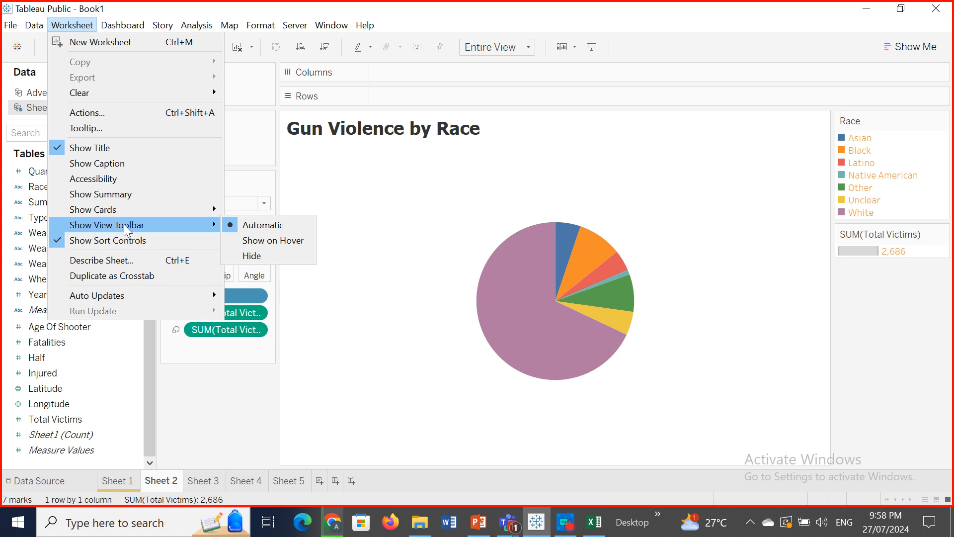
click(260, 242)
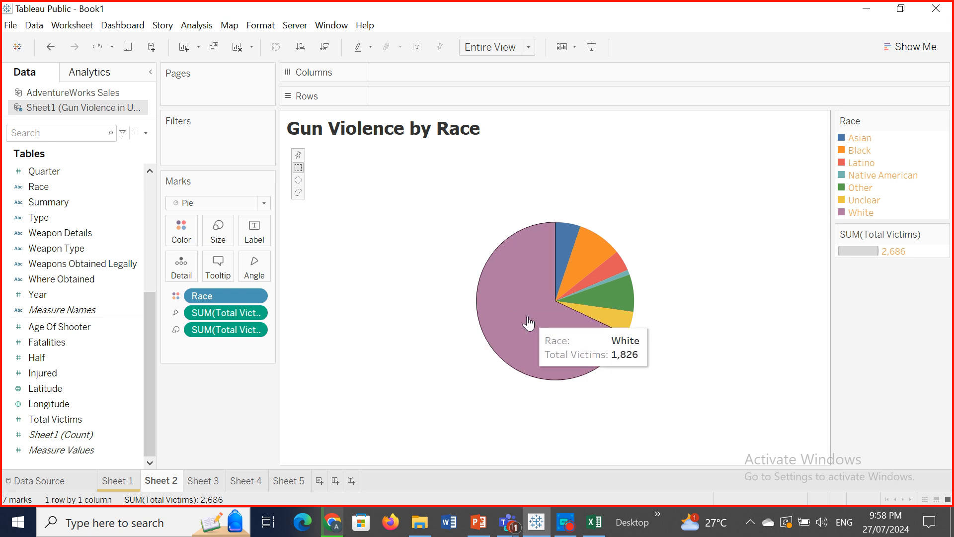
Step: Switch to the bar chart on Sheet 1 and set its view toolbar to Show on Hover
click(117, 481)
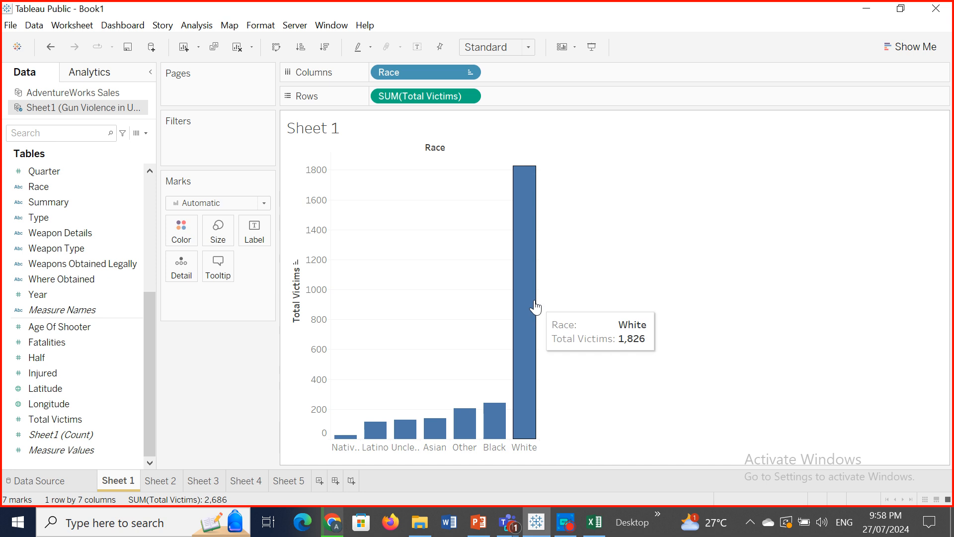
click(89, 29)
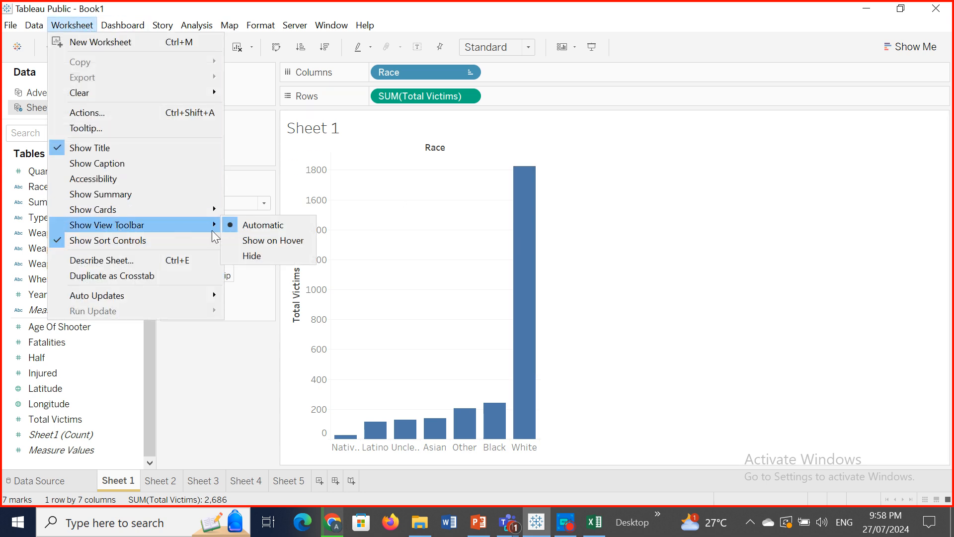
click(246, 239)
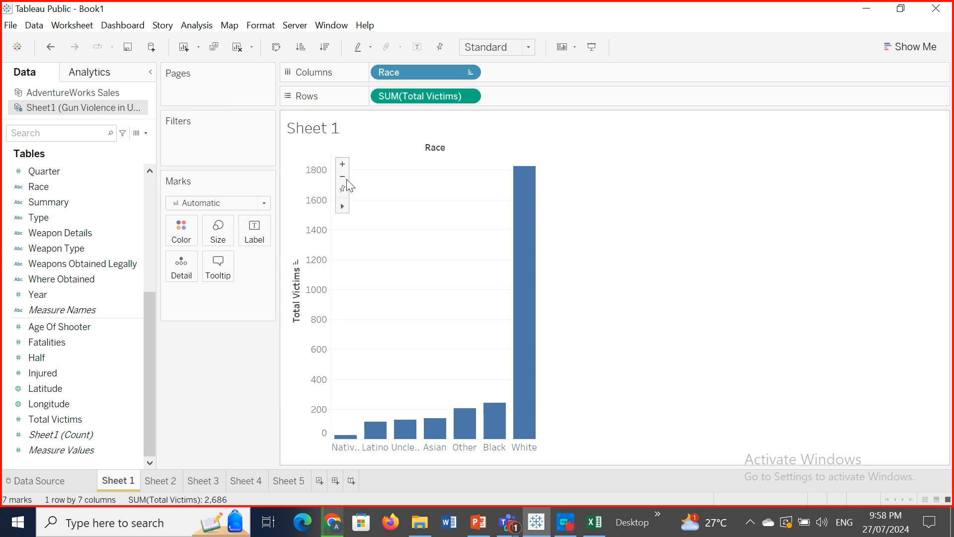
Step: Pan the Sheet 1 bar chart upward with the view toolbar's Pan tool
mouse_move(333, 188)
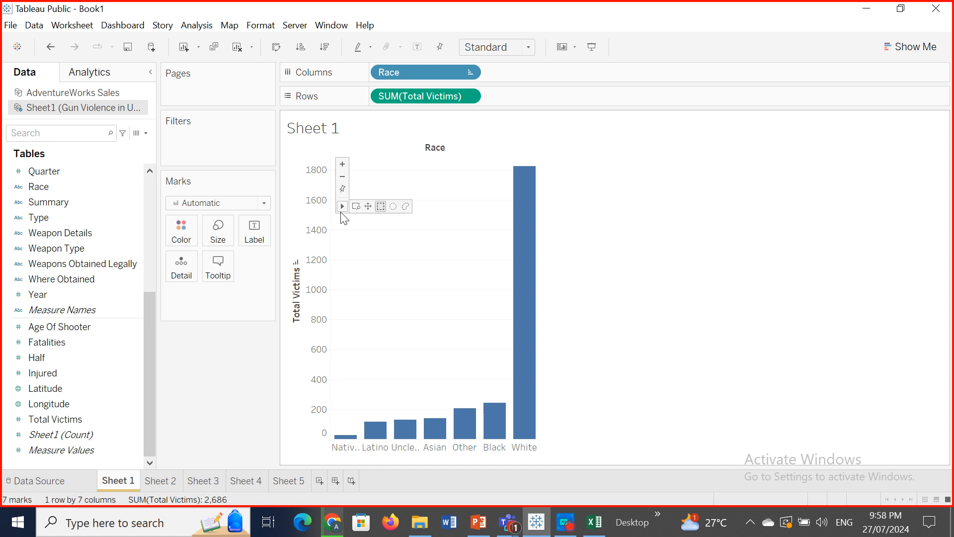
mouse_move(339, 208)
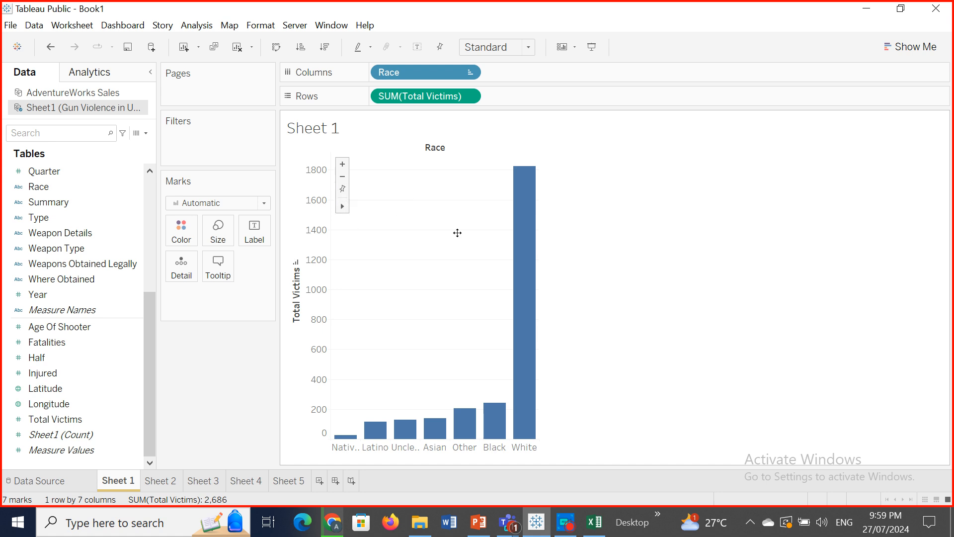
drag(457, 233, 456, 183)
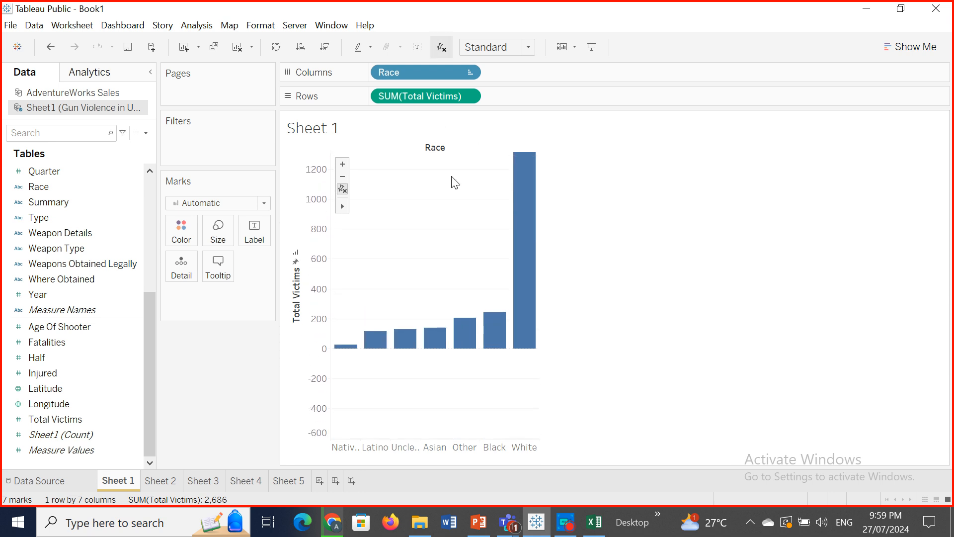
Step: Open Sheet 3 and look through the gun violence data fields for the location fields
click(203, 481)
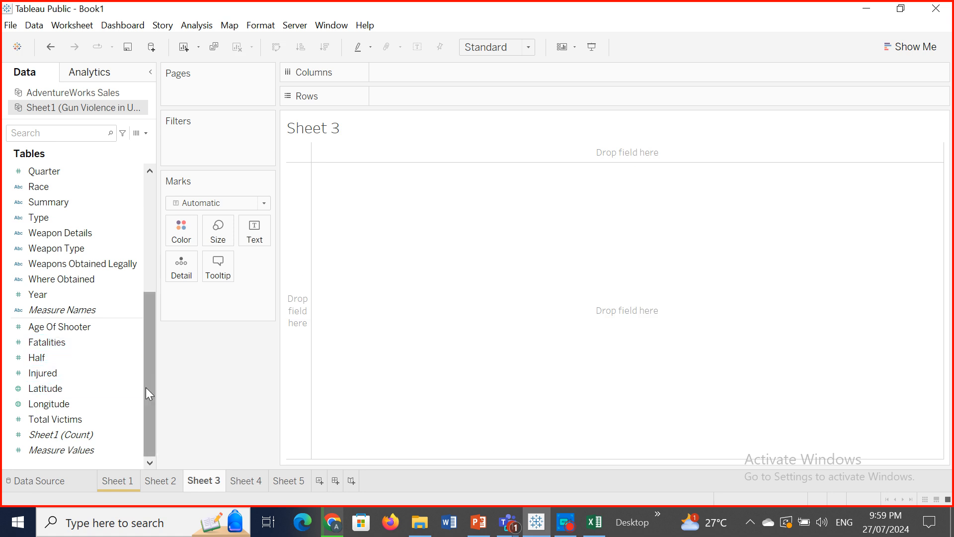
drag(145, 386, 145, 253)
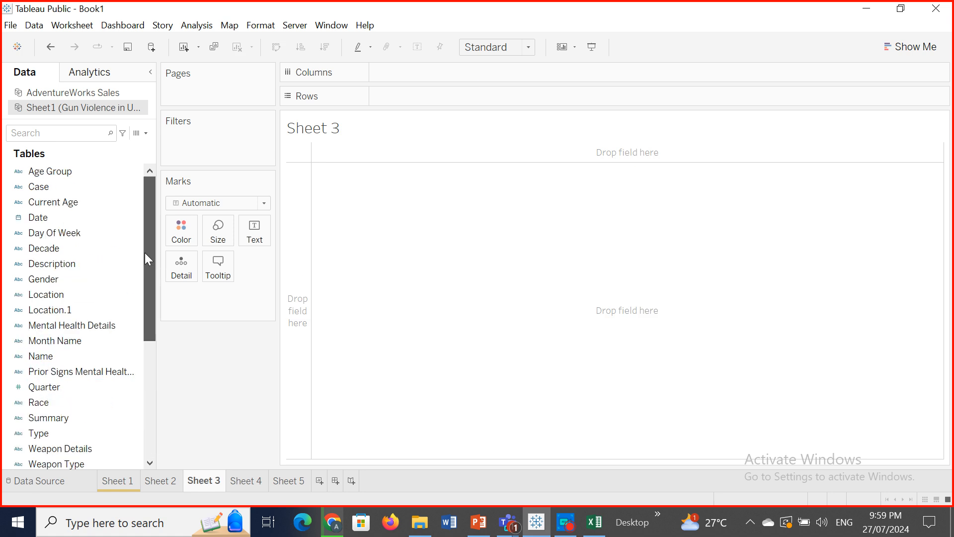
click(73, 310)
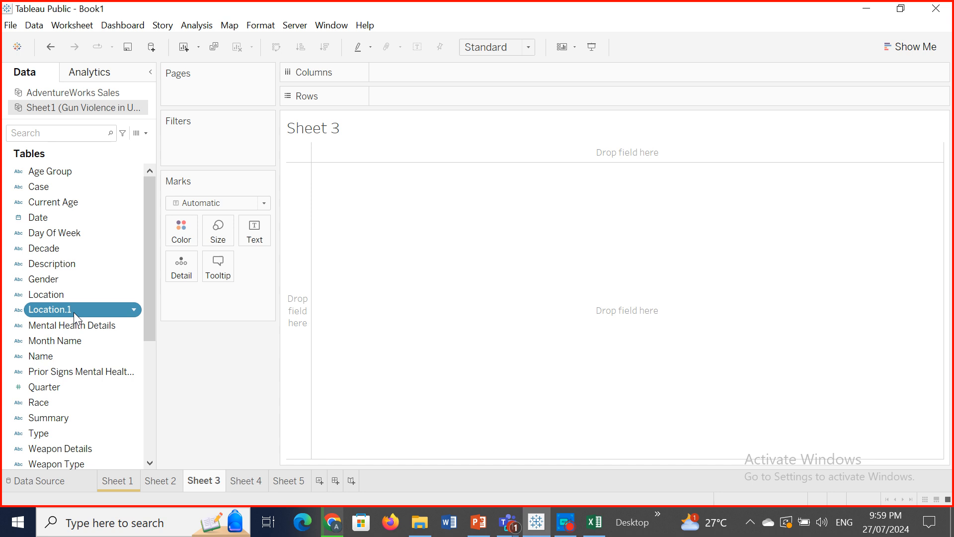
Step: Split the Location column of the Gun Violence in US data source into separate fields
click(46, 484)
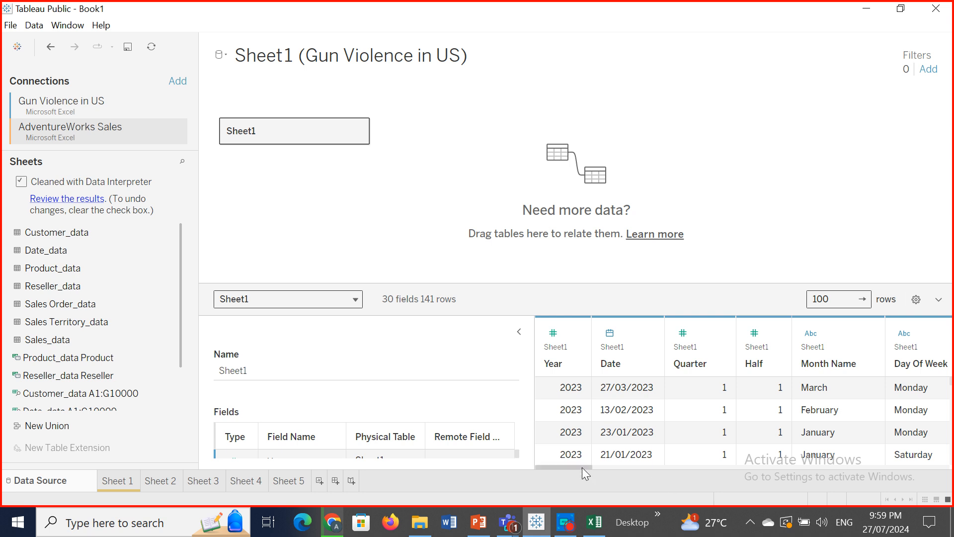
mouse_move(582, 467)
mouse_down()
mouse_move(953, 458)
mouse_move(729, 460)
mouse_up()
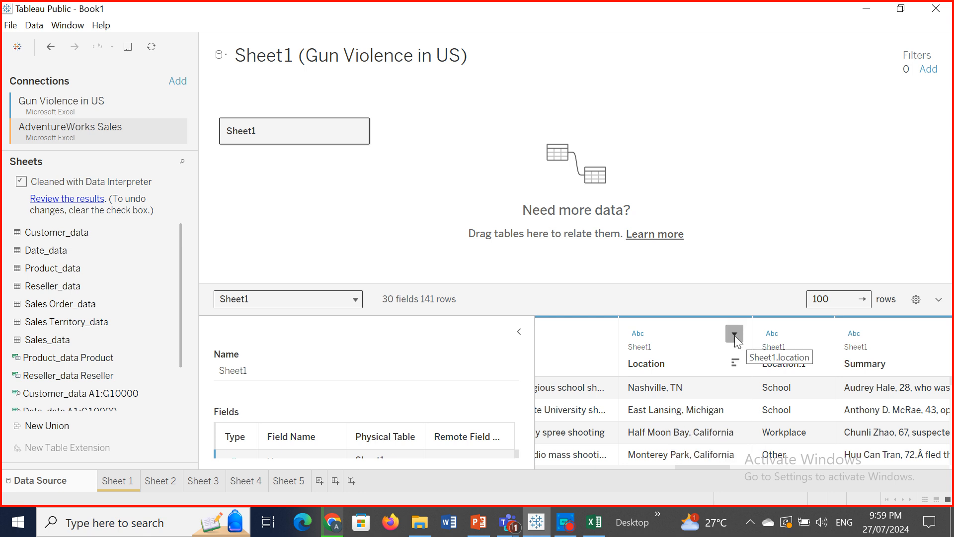
click(734, 334)
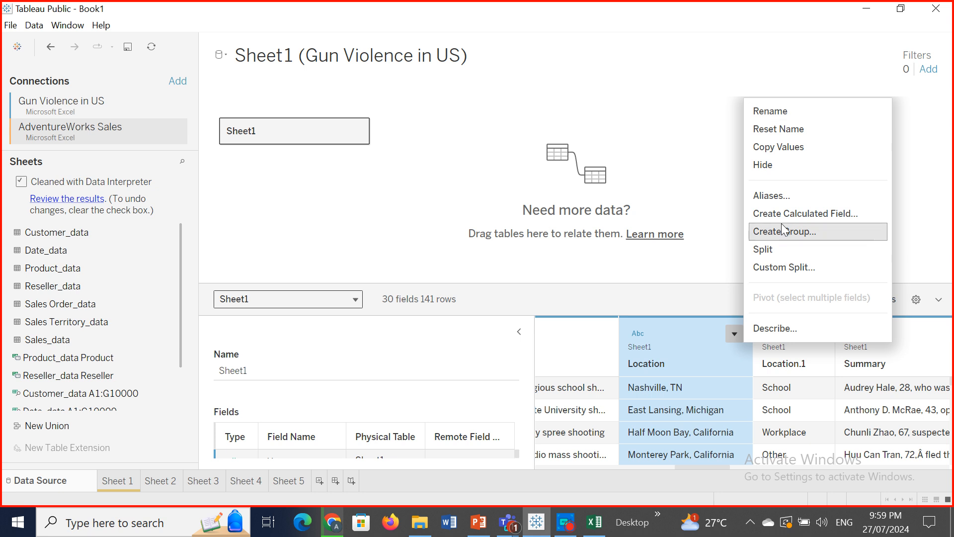
click(794, 248)
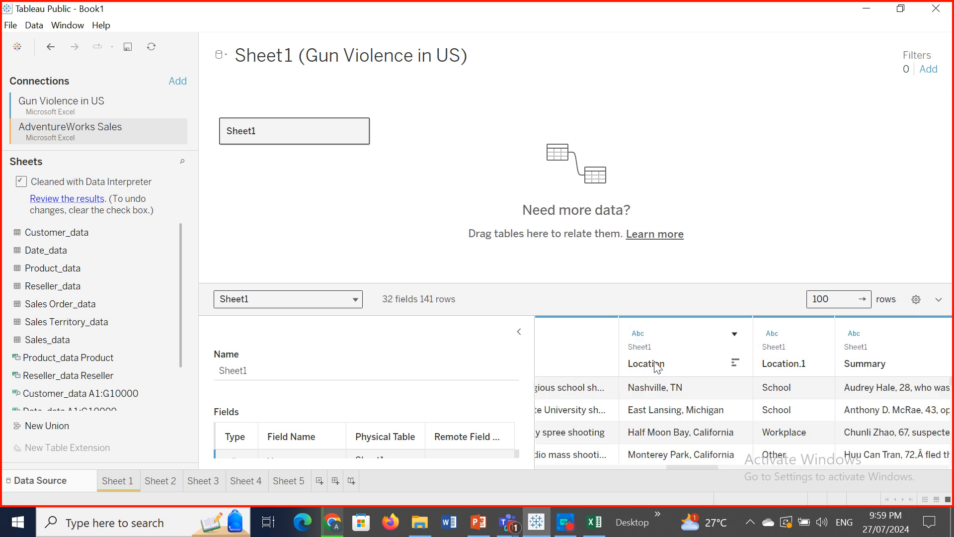
Step: Rename the Location - Split 2 column in the data source to States
drag(680, 468, 924, 467)
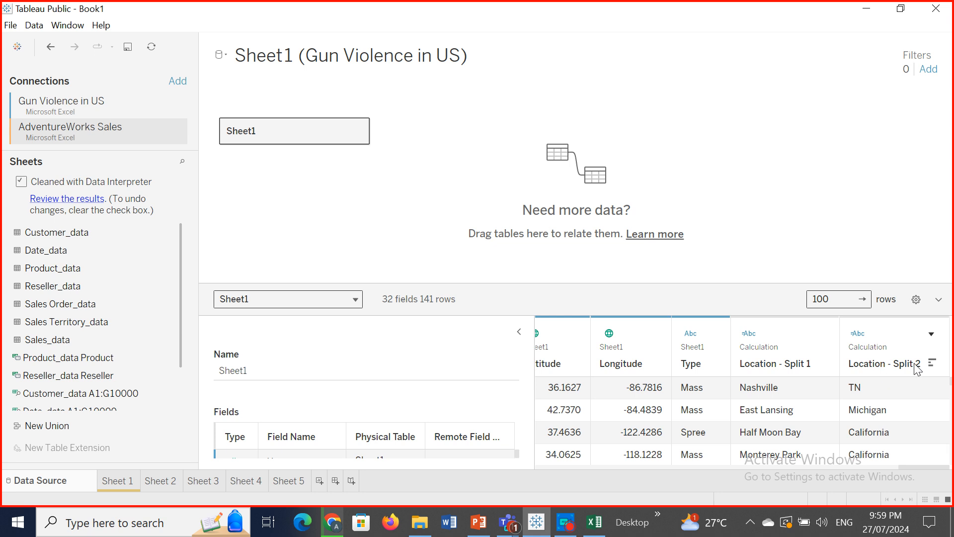
click(930, 334)
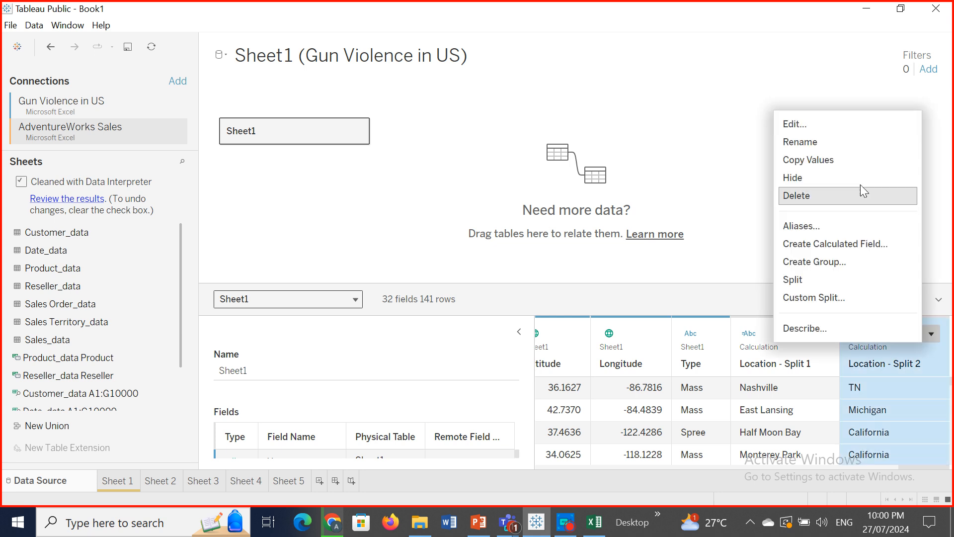
click(820, 144)
text(A)
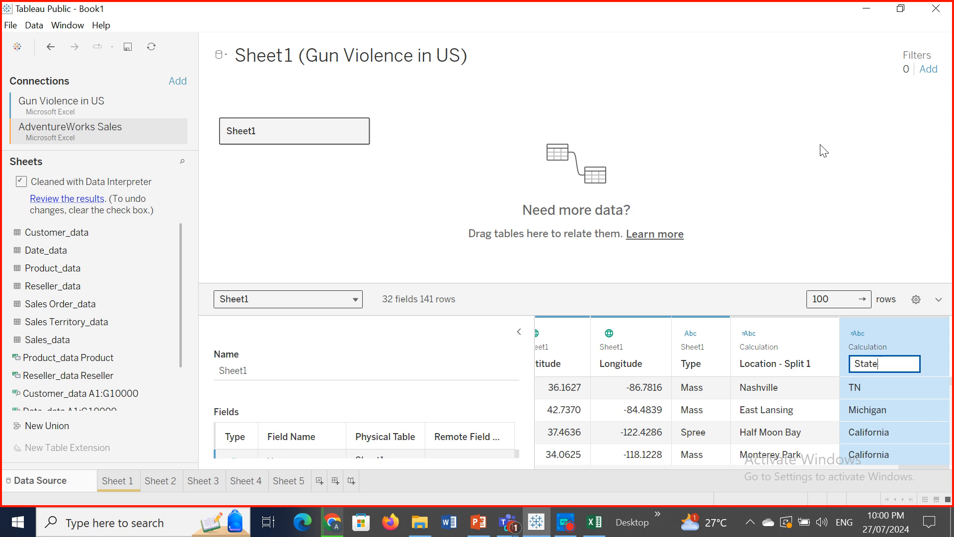
key(Return)
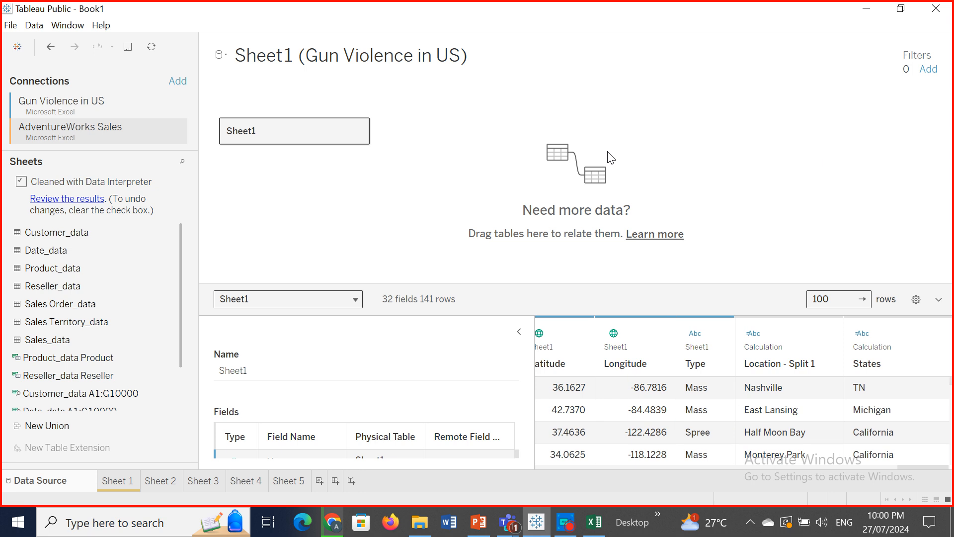
Step: On Sheet 3, assign the State/Province geographic role to the States field
click(207, 481)
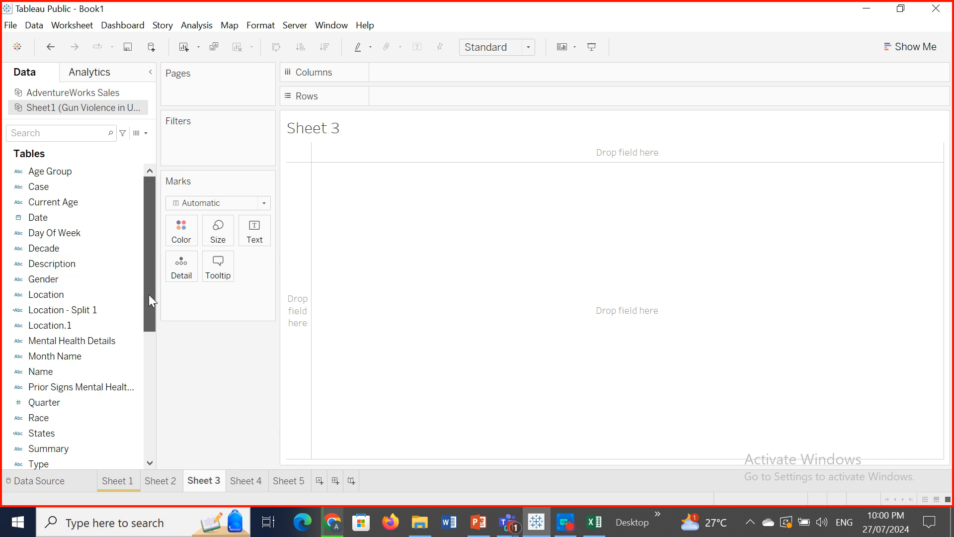
drag(148, 294, 144, 329)
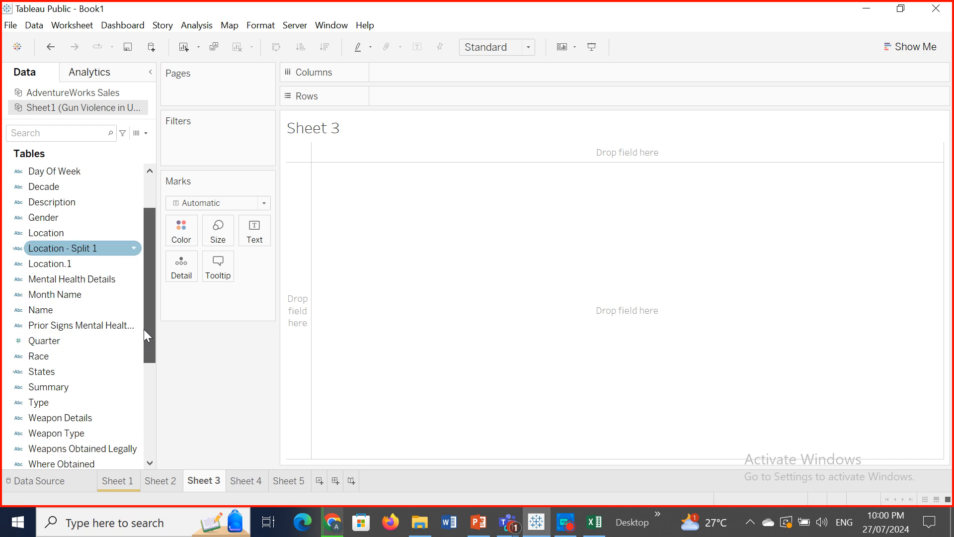
click(49, 370)
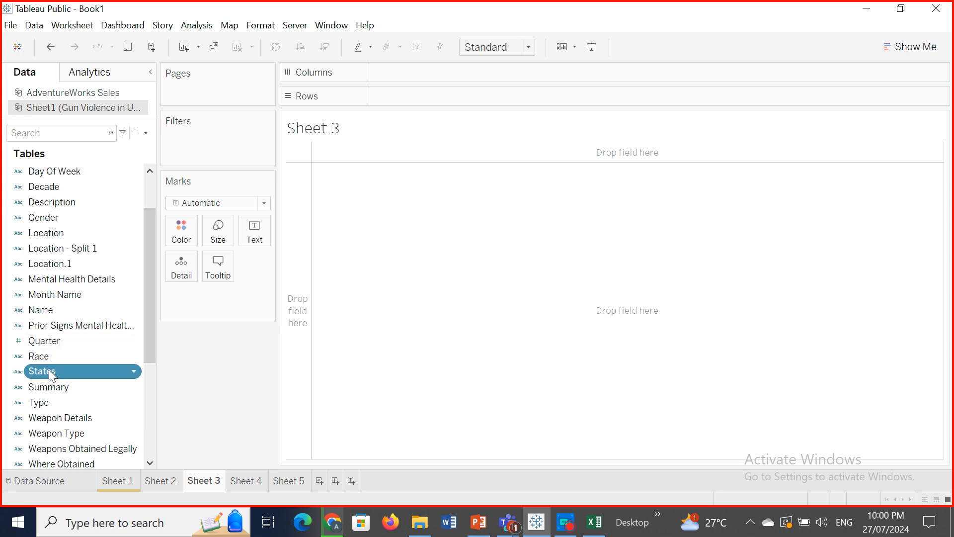
click(134, 371)
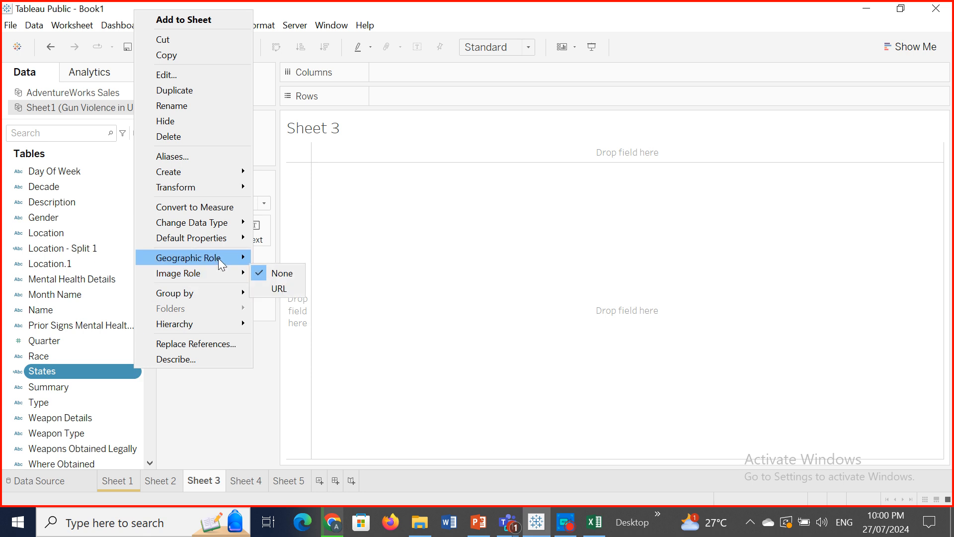
mouse_move(221, 260)
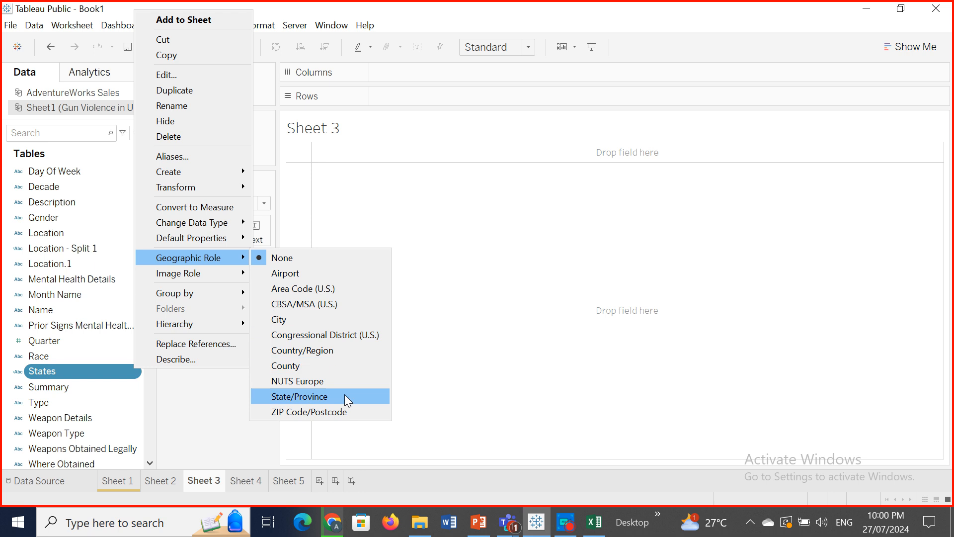
click(301, 396)
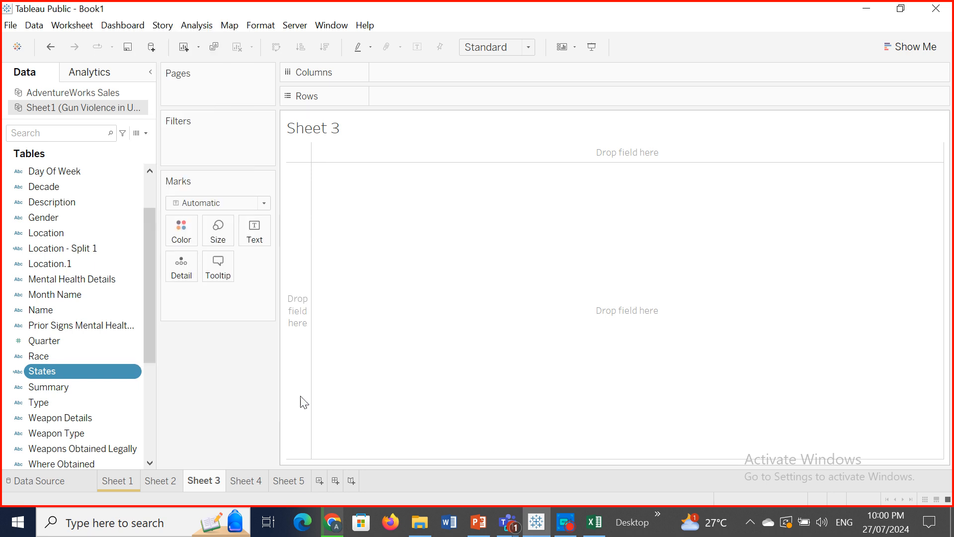
click(34, 371)
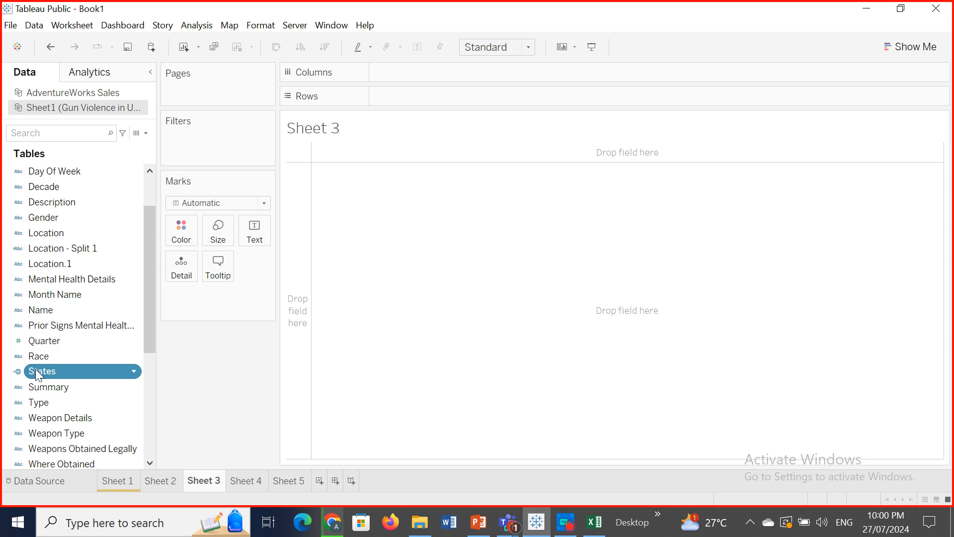
double_click(54, 371)
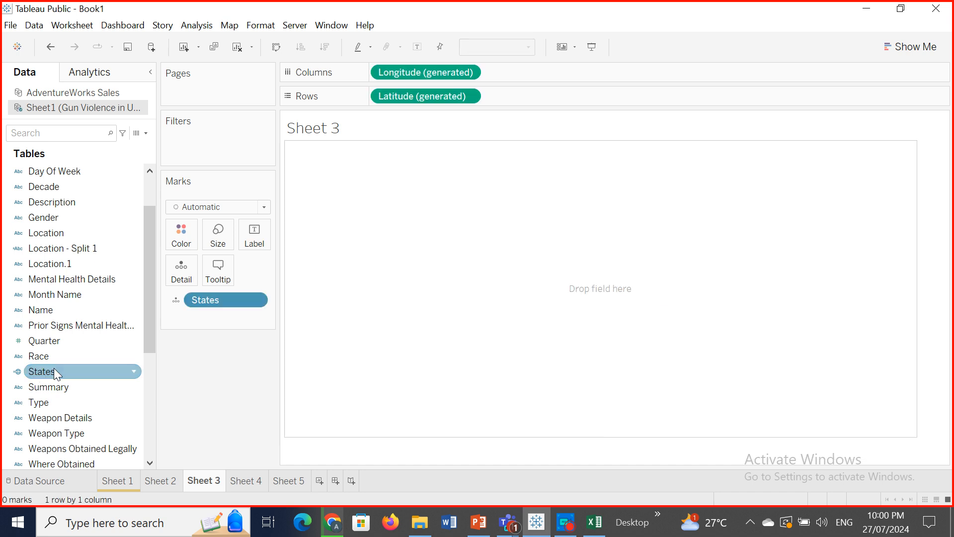
double_click(54, 371)
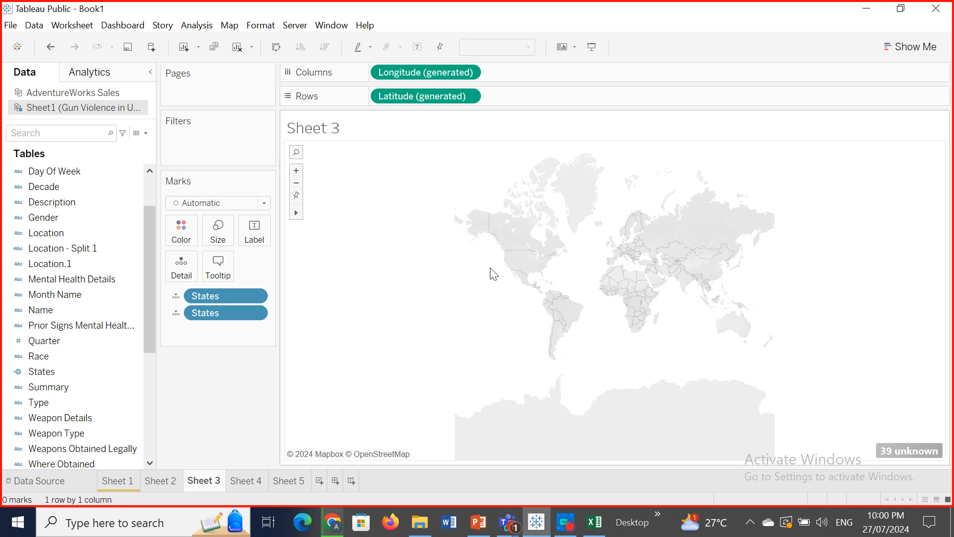
click(194, 25)
click(216, 54)
drag(214, 313, 31, 352)
drag(226, 295, 25, 287)
drag(428, 73, 258, 118)
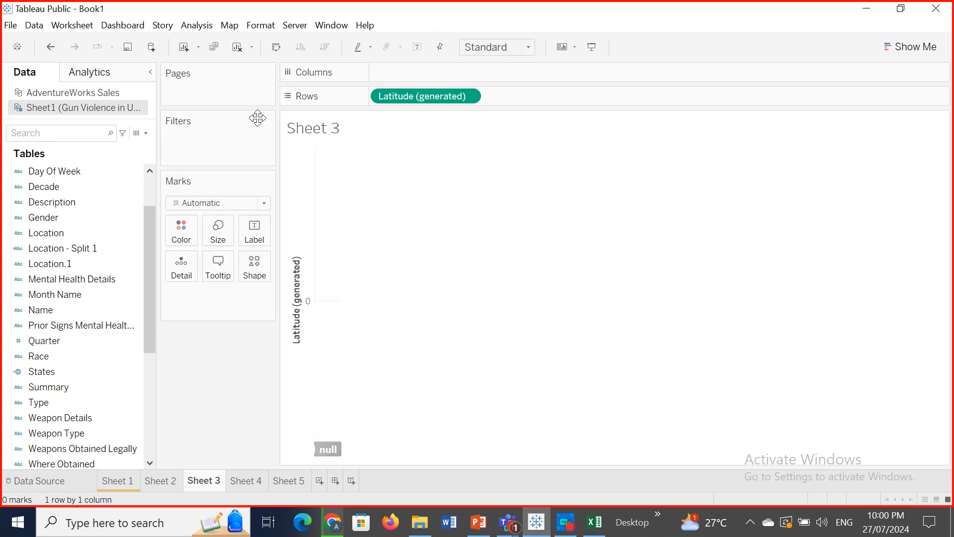
drag(413, 94, 96, 260)
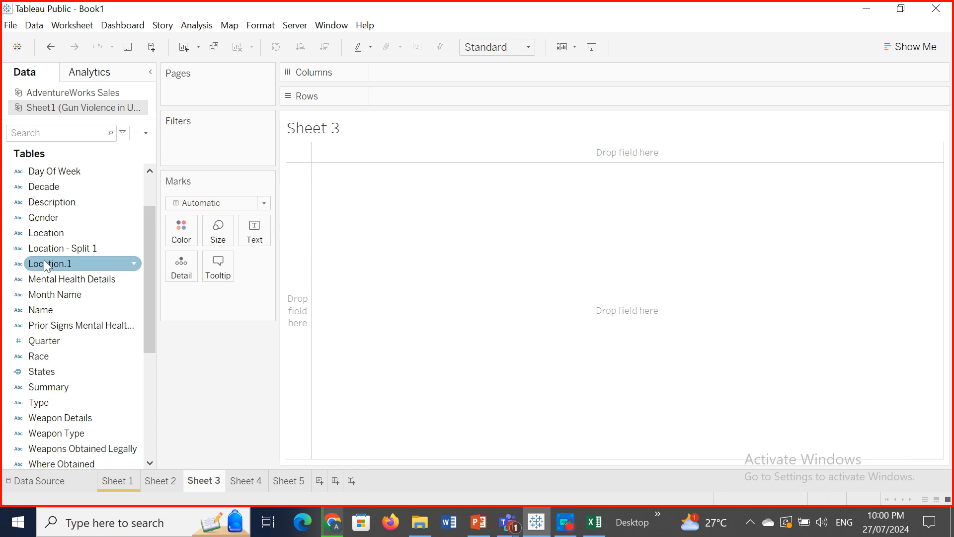
Step: Plot the States field on a map in the empty Sheet 3 view
click(39, 374)
double_click(39, 373)
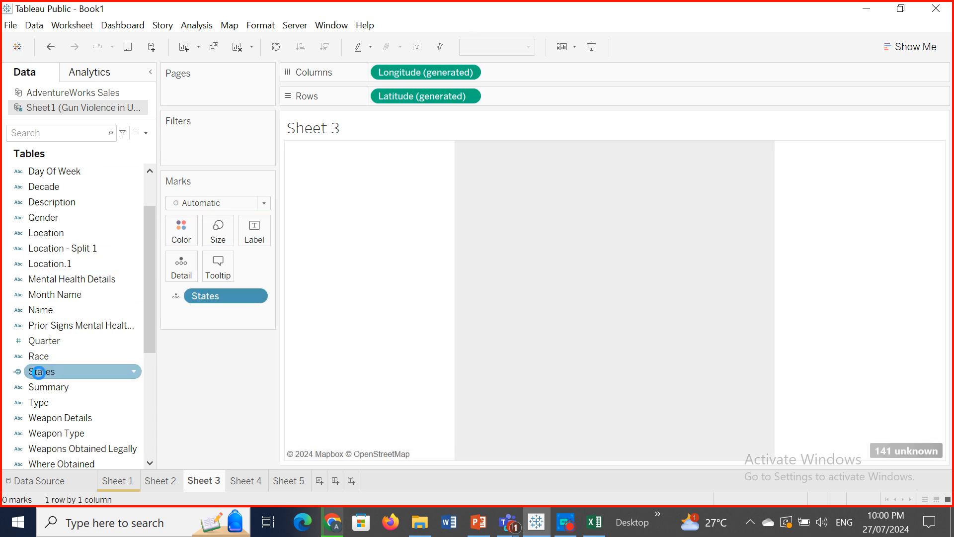
click(195, 25)
click(658, 298)
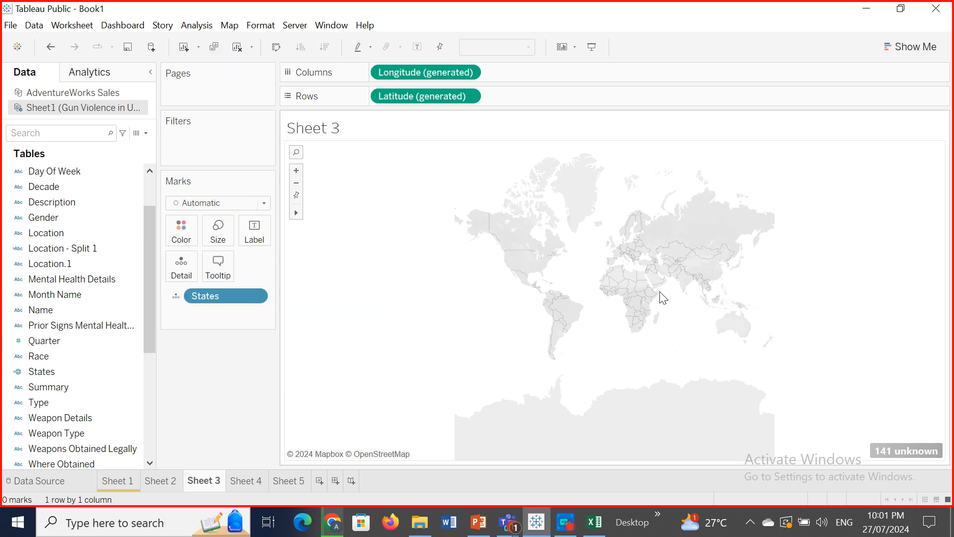
Step: Review how the unknown States values match to locations in Edit Locations, and close it without changes
drag(145, 307, 146, 249)
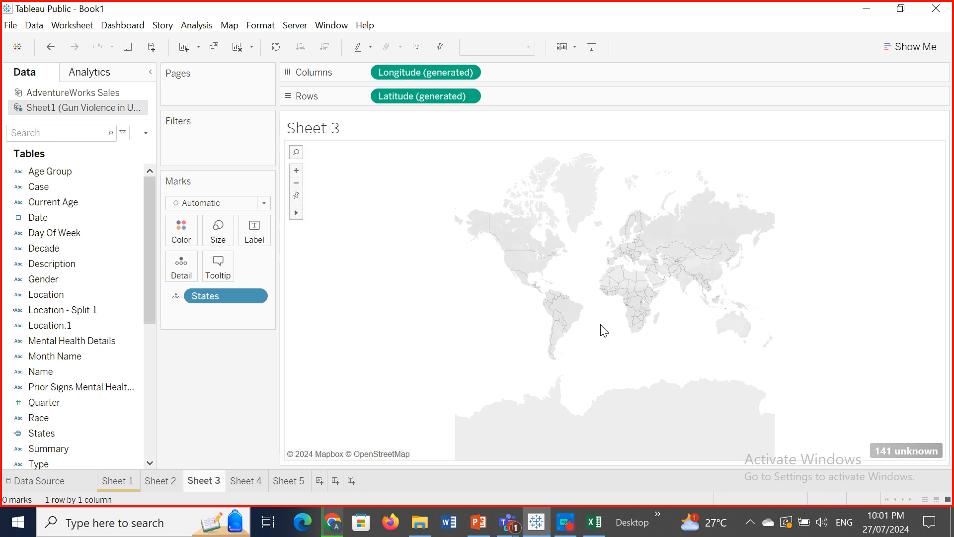
drag(148, 276, 140, 428)
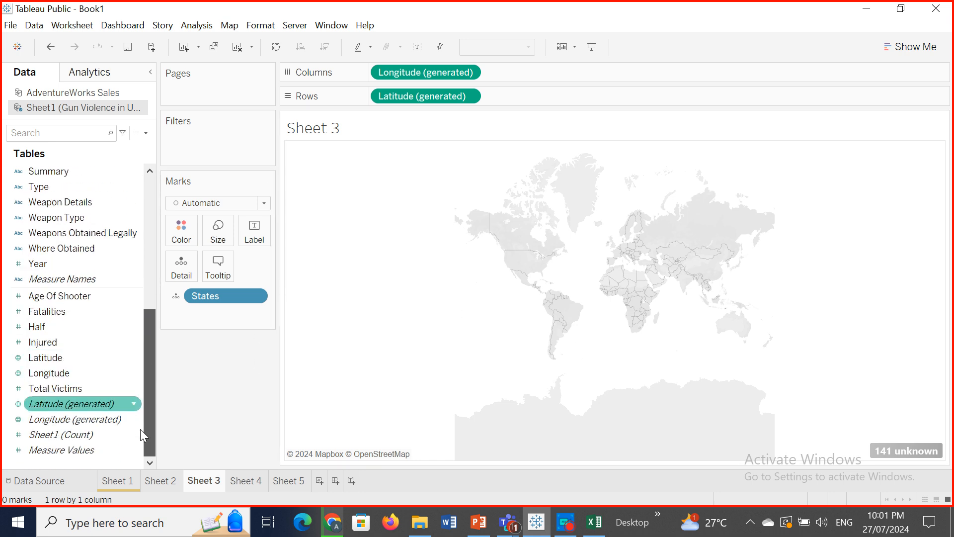
click(895, 452)
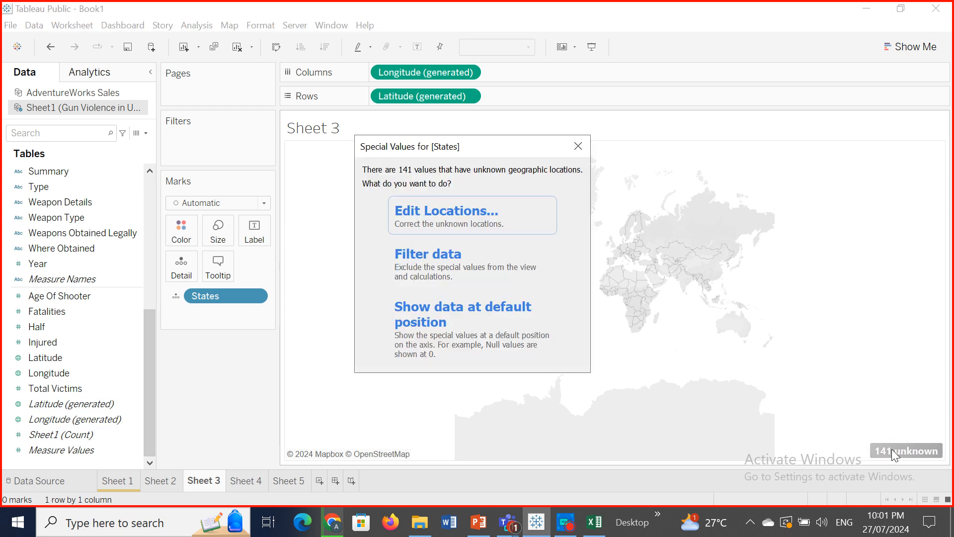
click(437, 214)
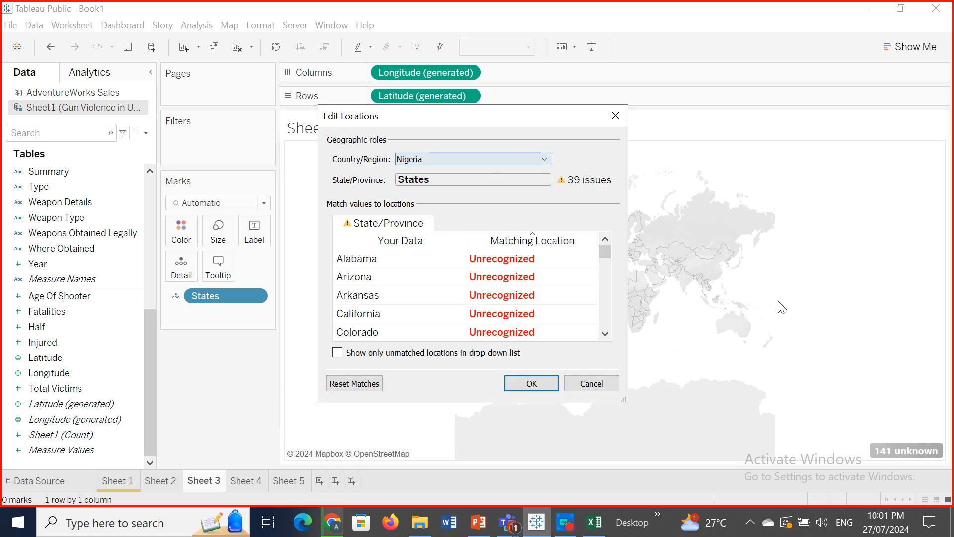
click(615, 115)
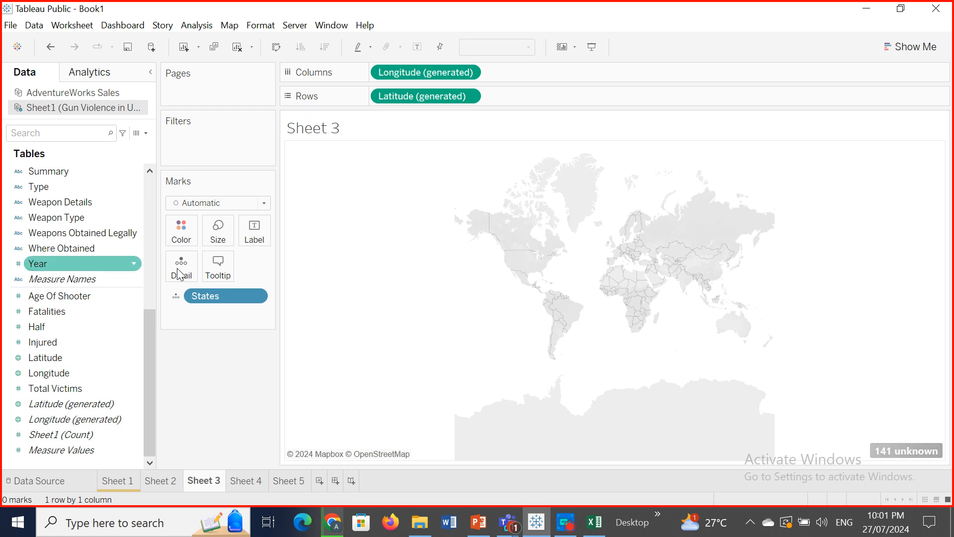
Step: Edit the unknown locations of the States field and set the country to a fixed value of United States
click(892, 455)
click(484, 220)
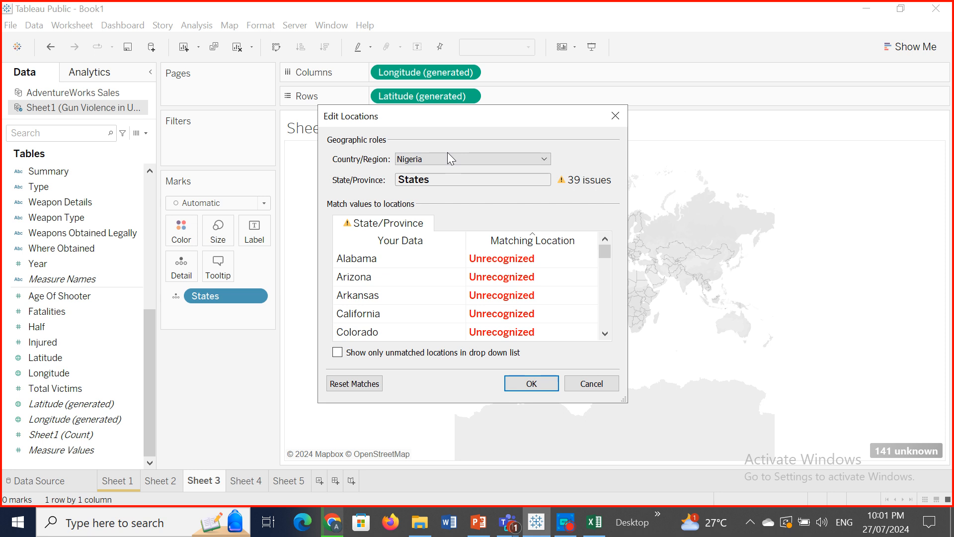
click(544, 159)
click(554, 201)
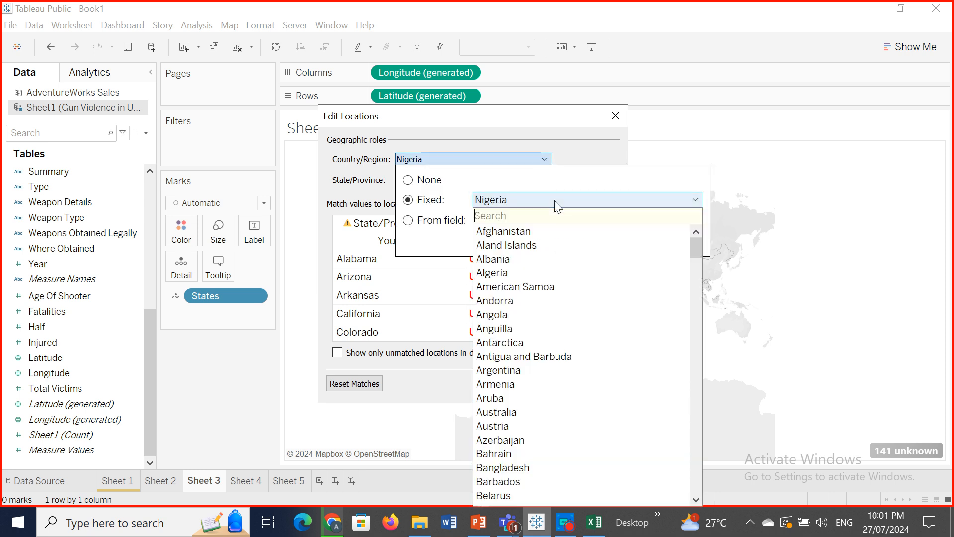
text(u)
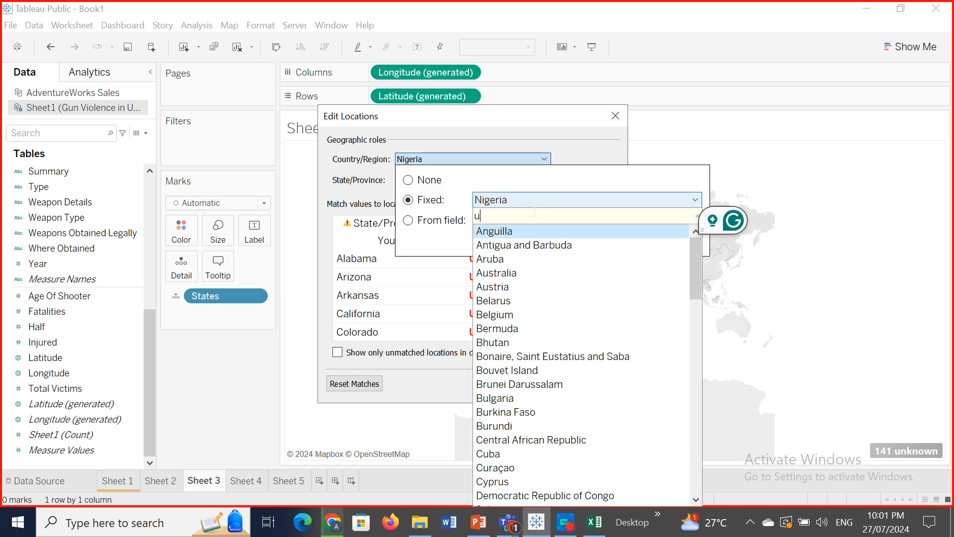
text(nite)
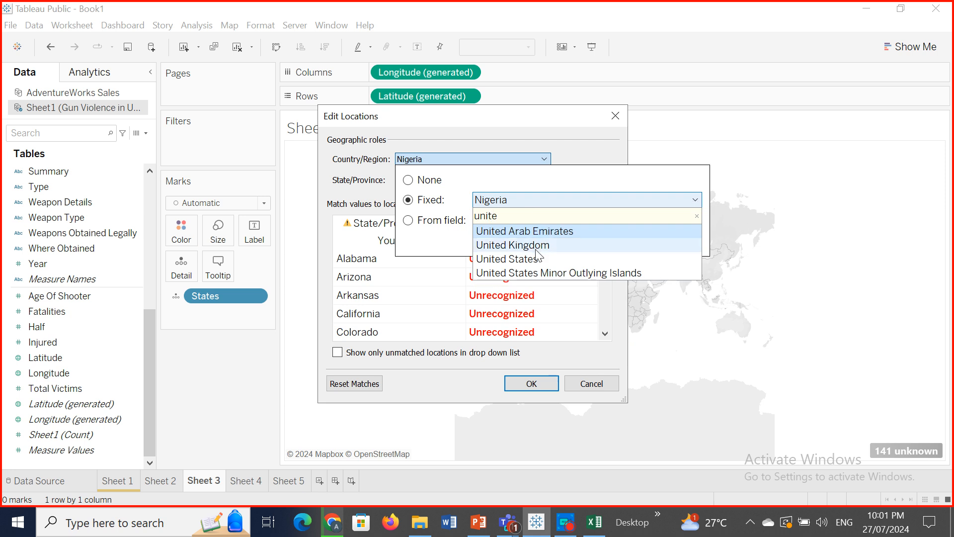
click(537, 259)
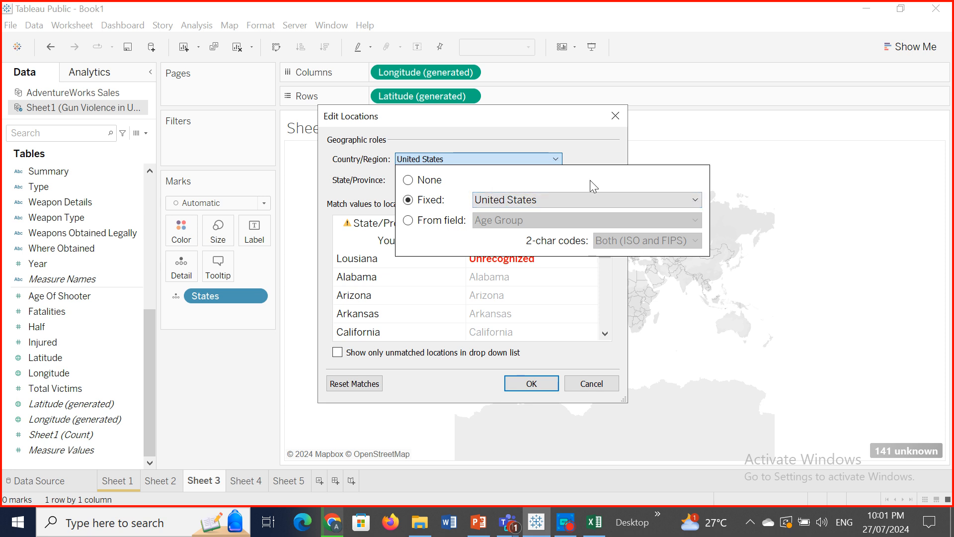
click(742, 342)
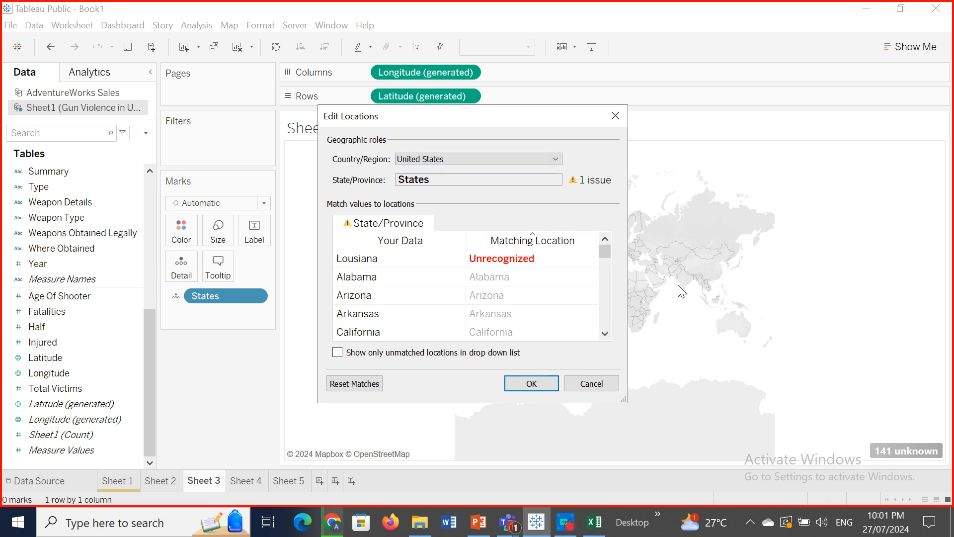
Step: Match the unrecognized Lousiana value to Louisiana and apply the location edits
click(545, 259)
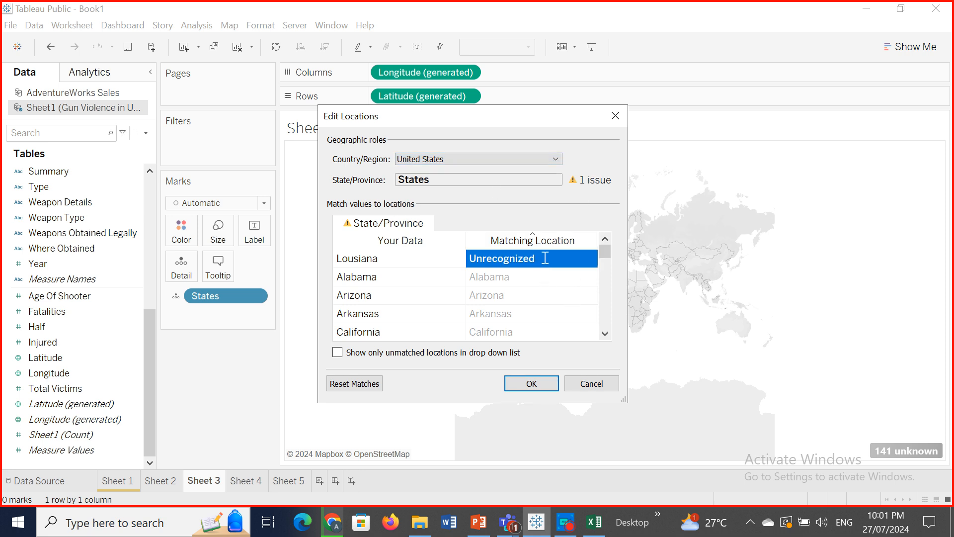
text(K)
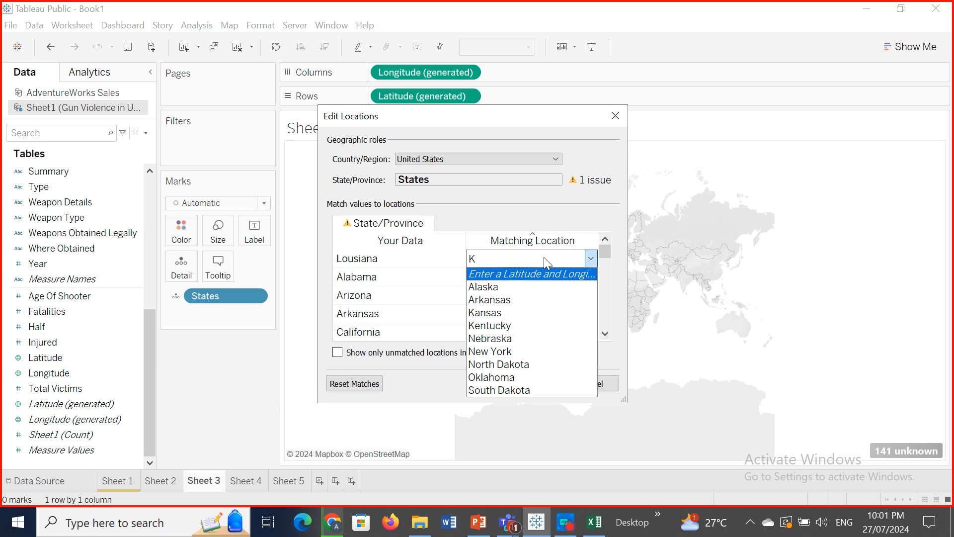
key(BackSpace)
text(Lo)
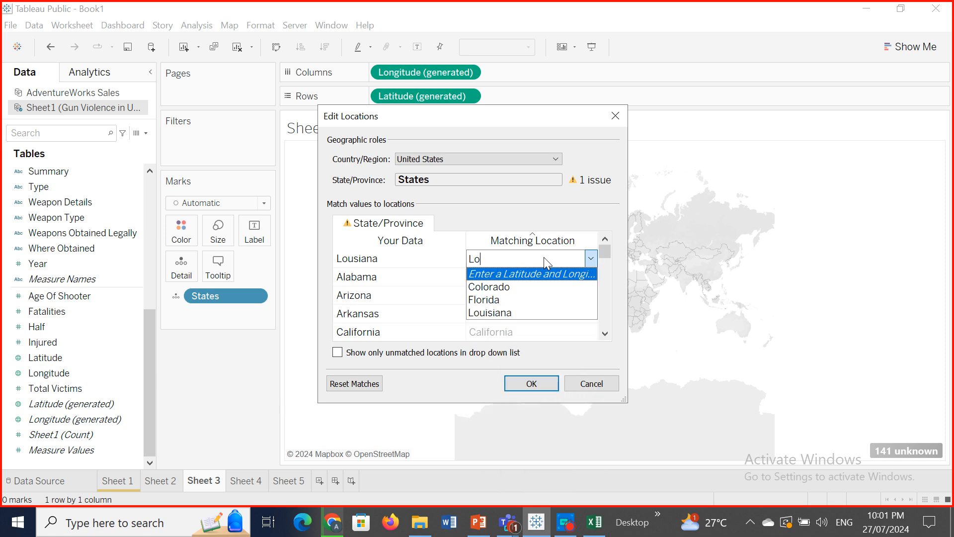
click(509, 315)
click(531, 383)
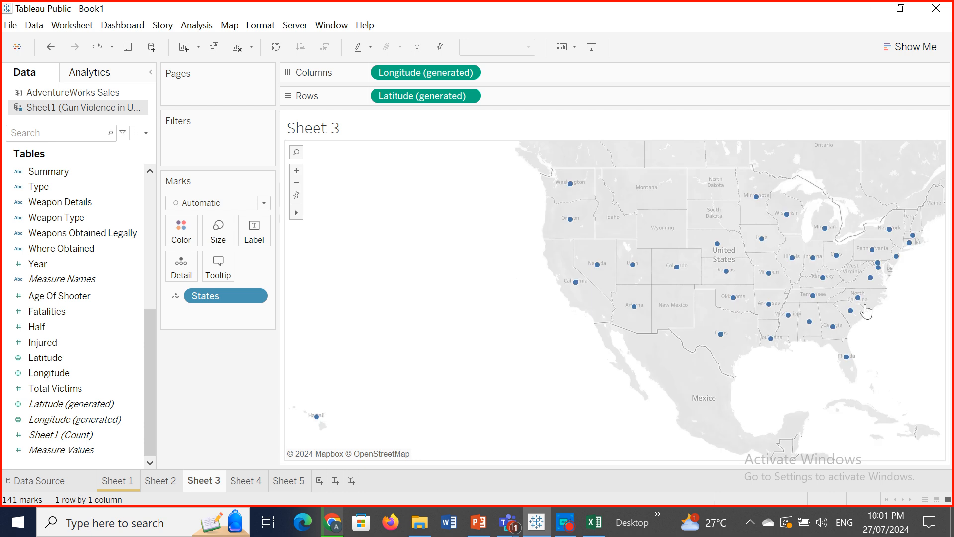
Step: Color the states on the Sheet 3 map by Total Victims
drag(62, 388, 185, 235)
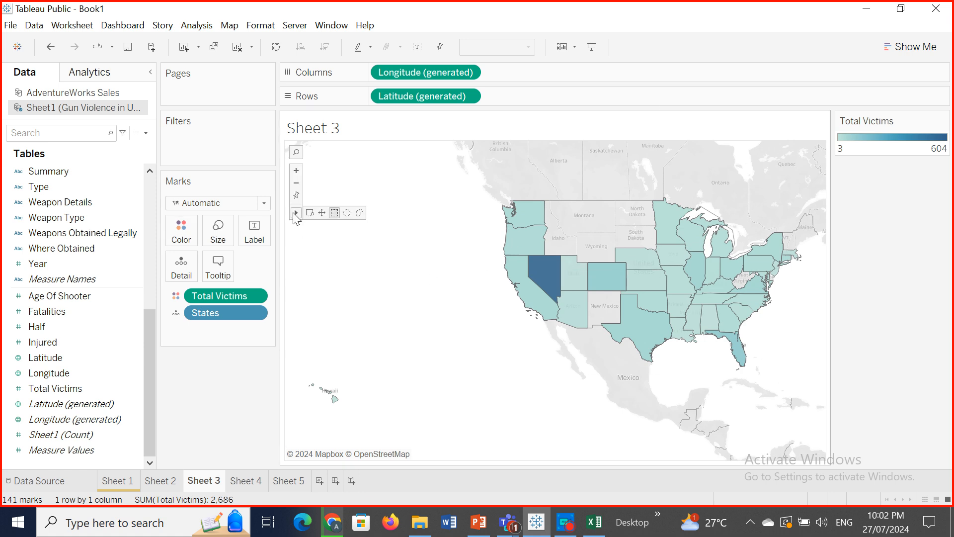
click(322, 213)
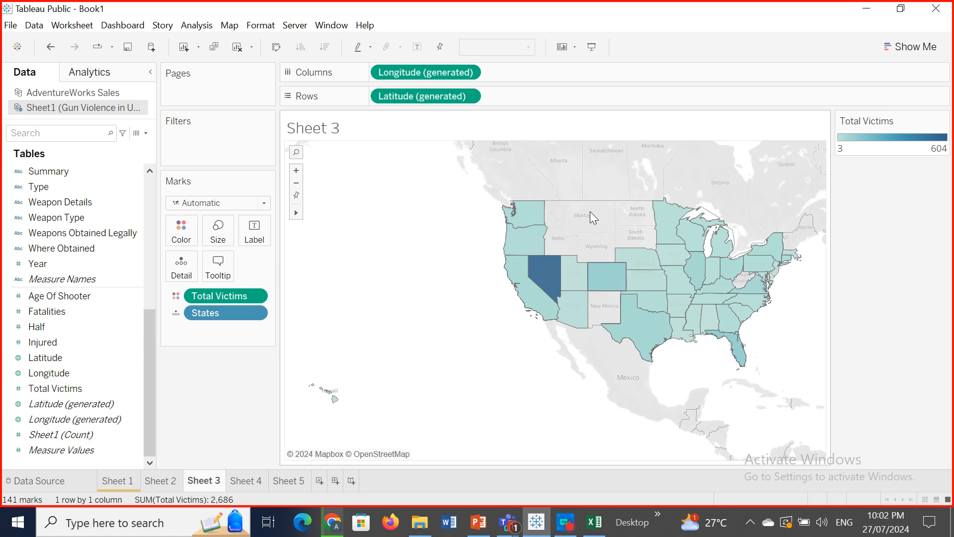
drag(586, 232, 467, 371)
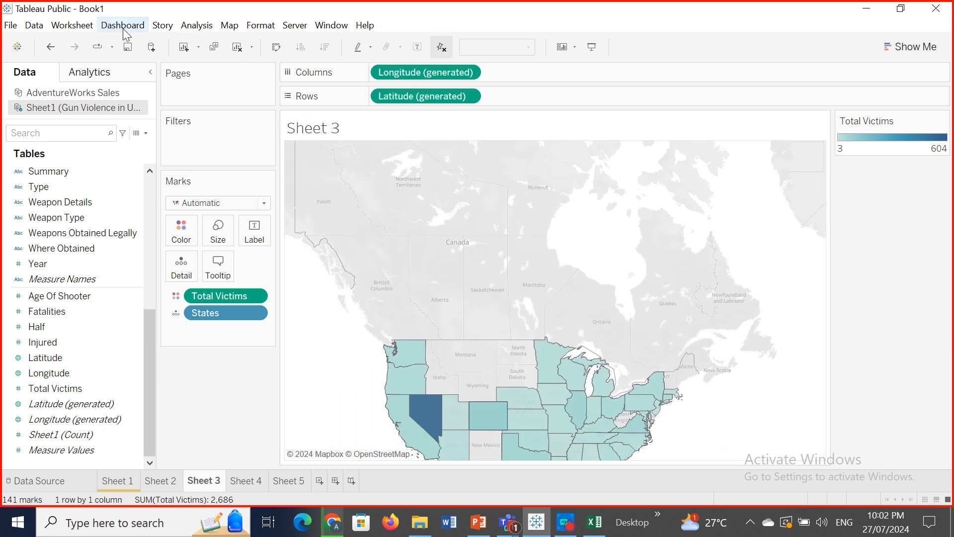
Step: Describe Sheet 3, select the map and marks text, copy the description and close it
click(72, 24)
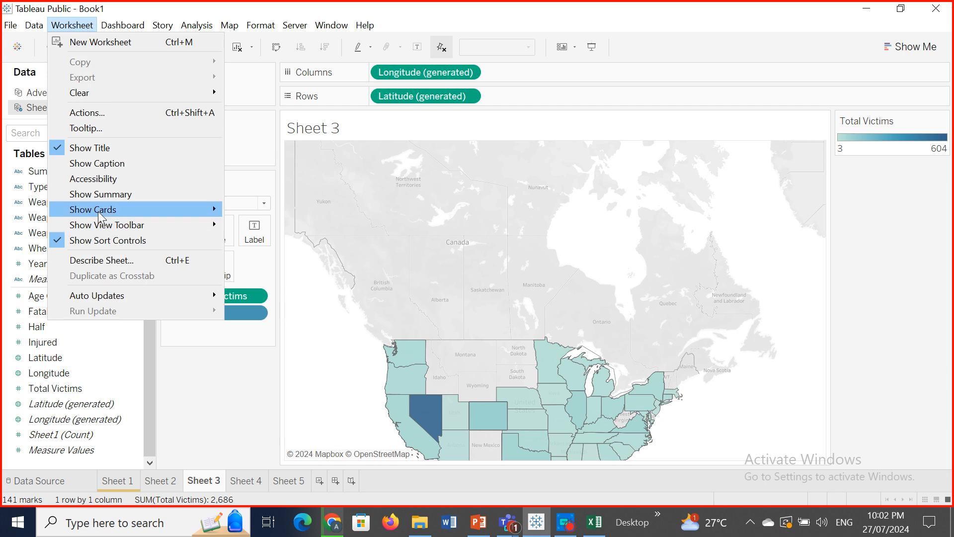
mouse_move(157, 226)
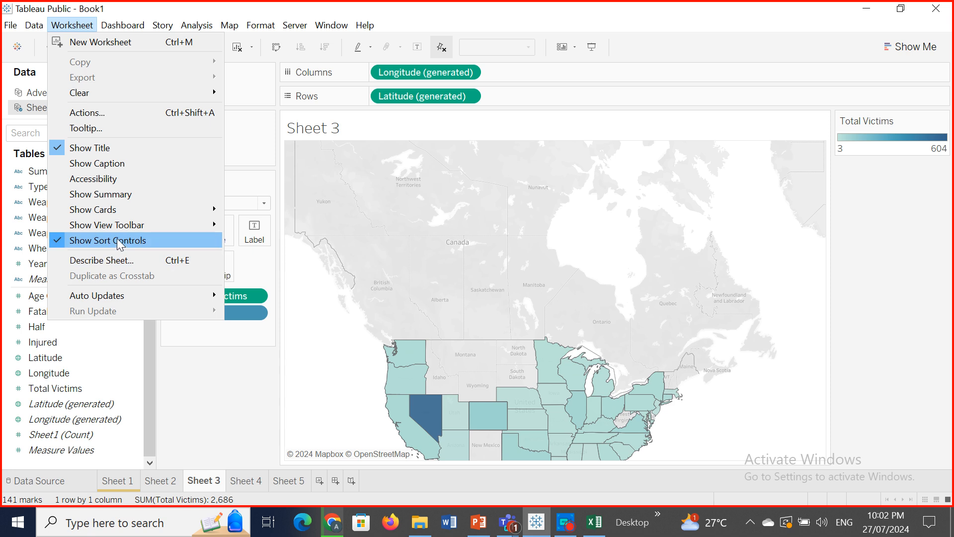
click(100, 255)
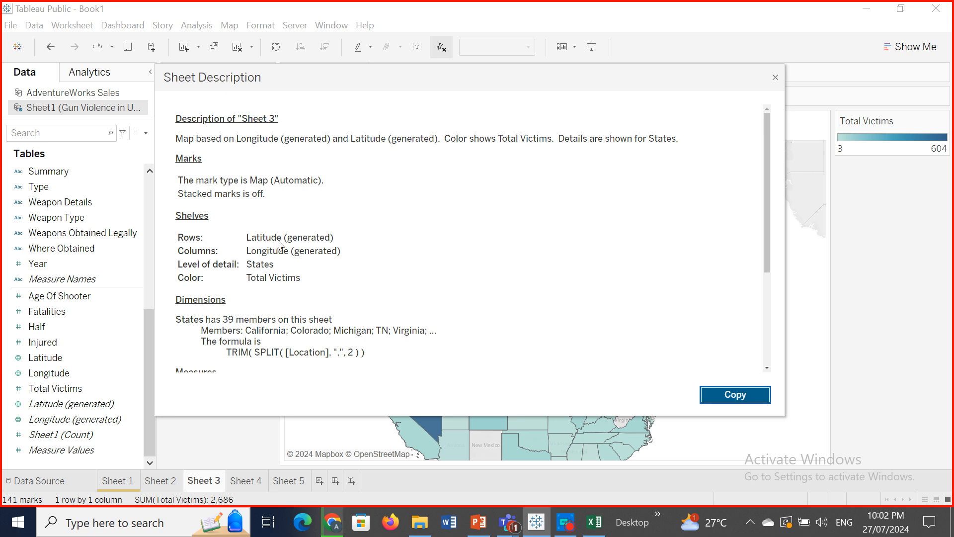
drag(442, 109, 519, 91)
drag(519, 124, 618, 179)
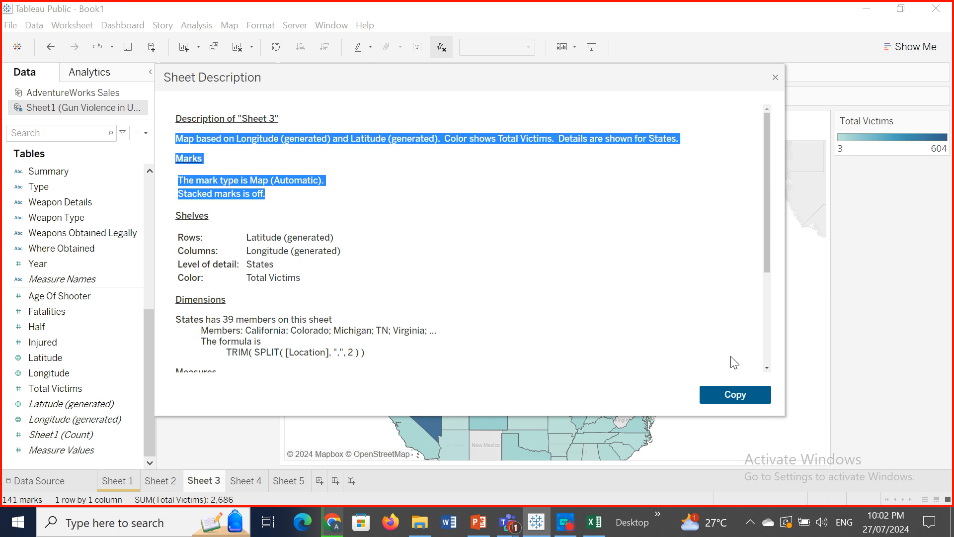
click(727, 398)
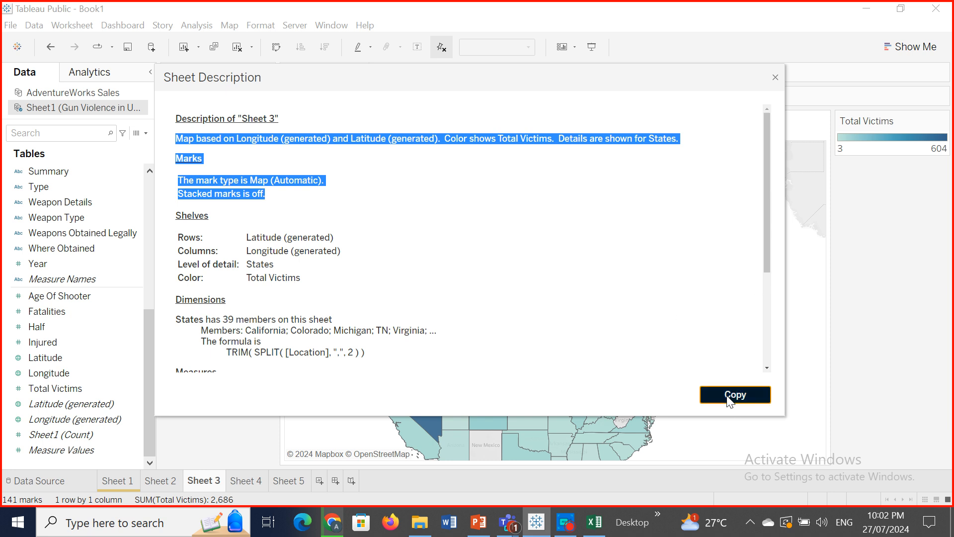
click(775, 78)
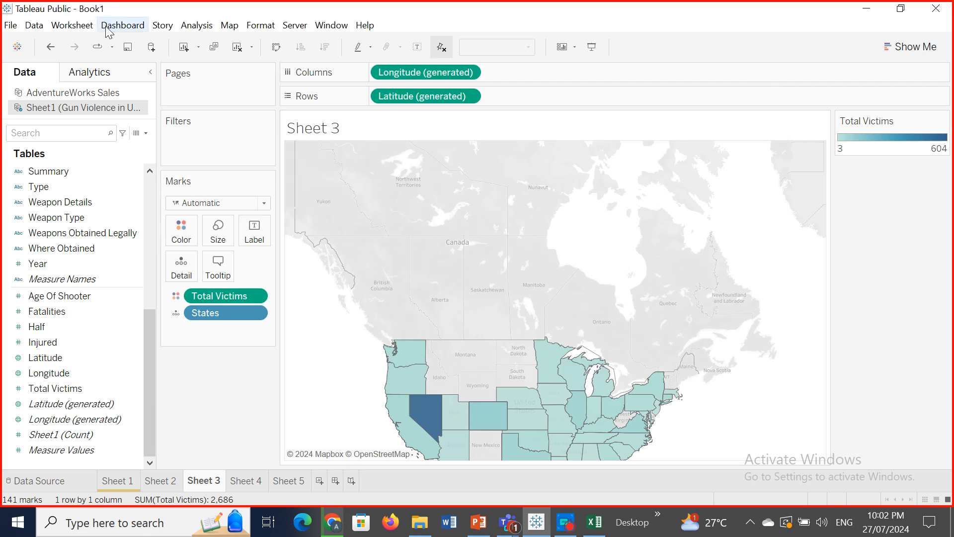
Step: Open the data source for Gun Violence in US, collapse the table details and look over the Race column's options
click(72, 26)
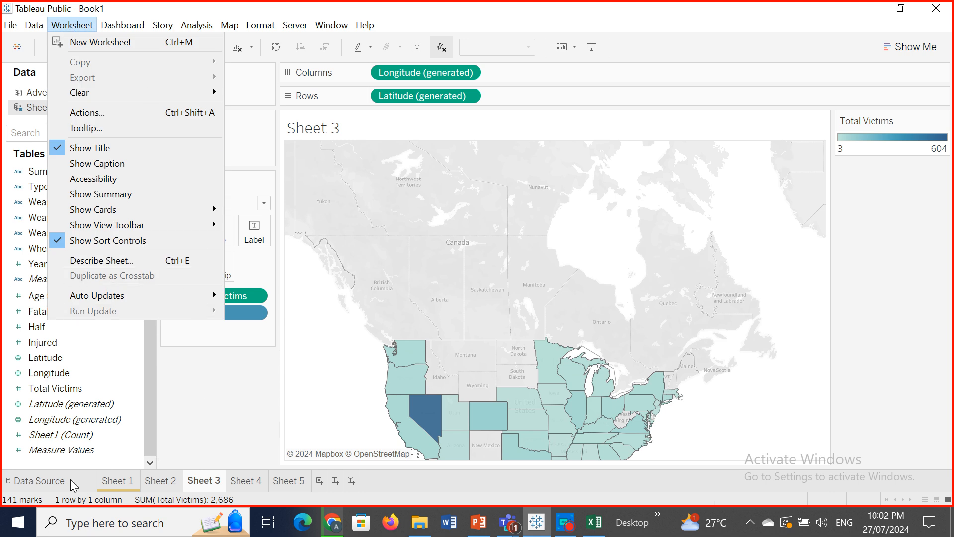
click(55, 483)
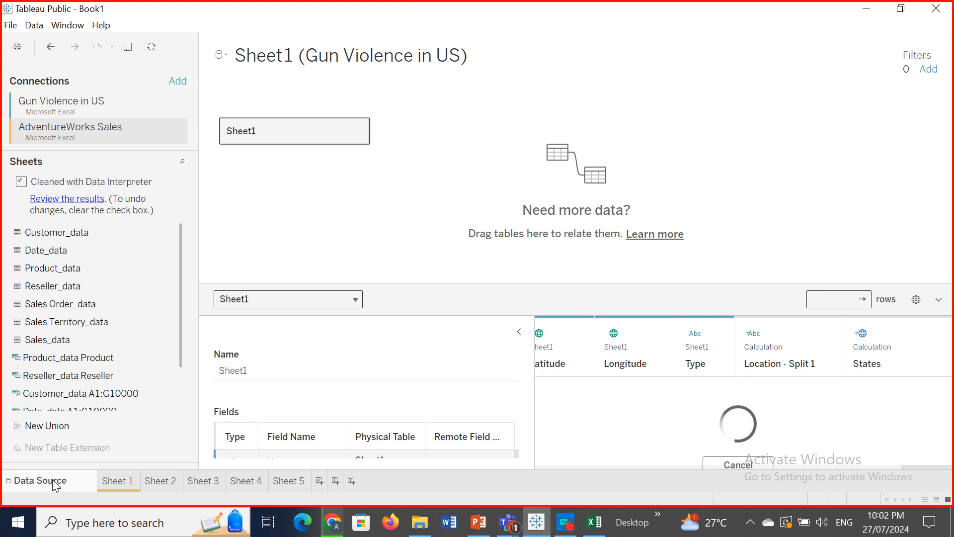
click(519, 332)
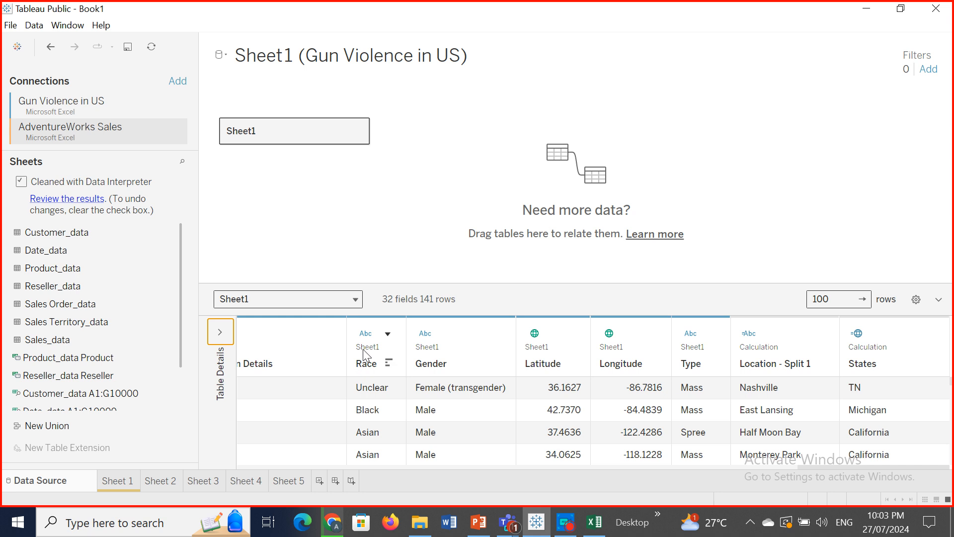
click(388, 334)
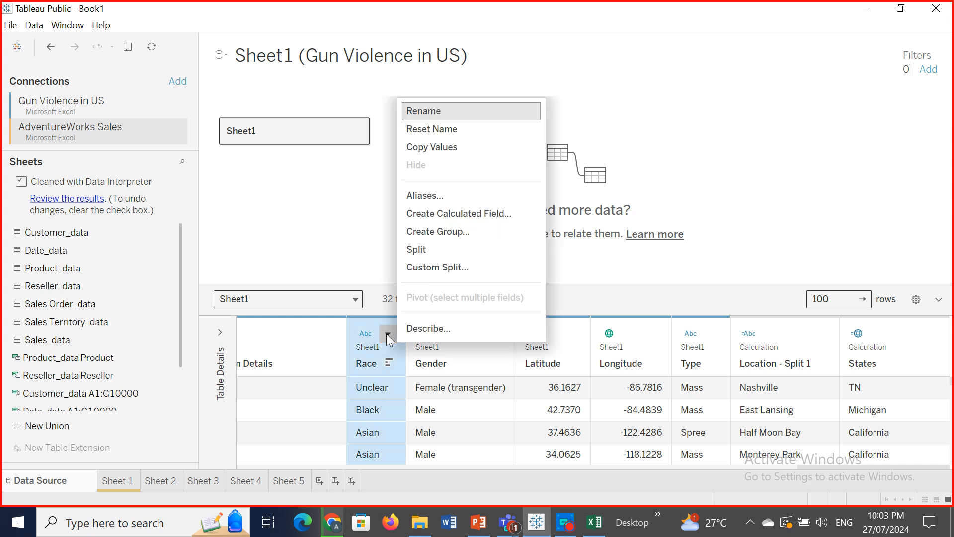
click(387, 335)
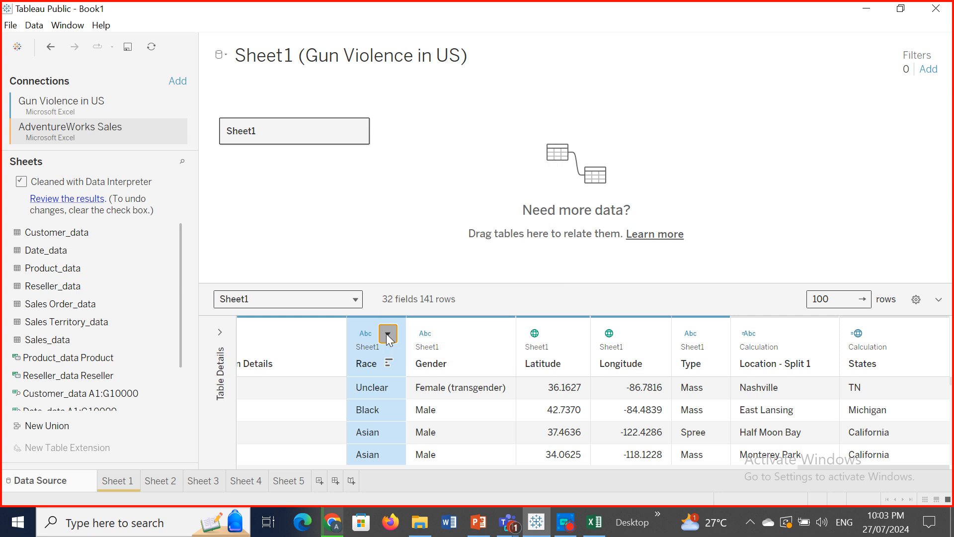
Step: Look over the data types available for the Gender column without changing the type
click(425, 333)
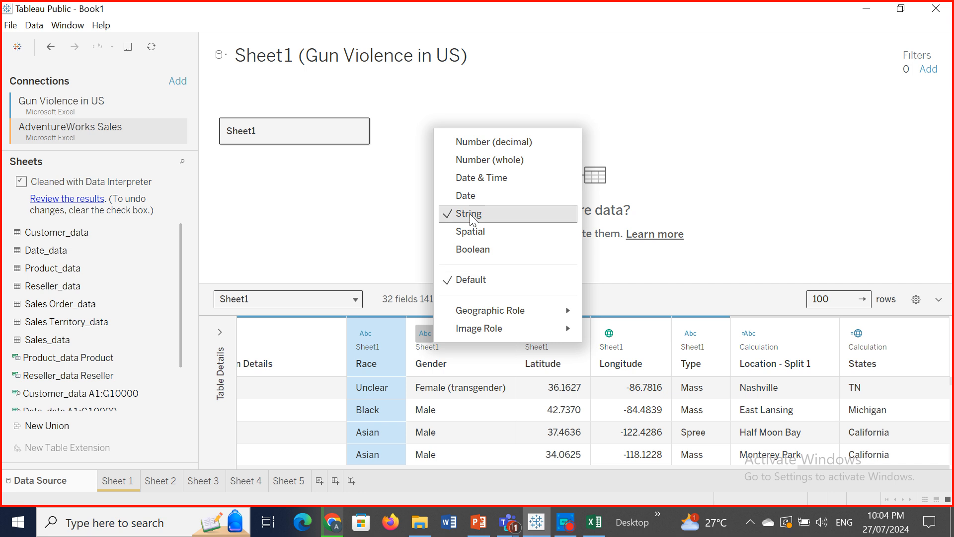
click(746, 148)
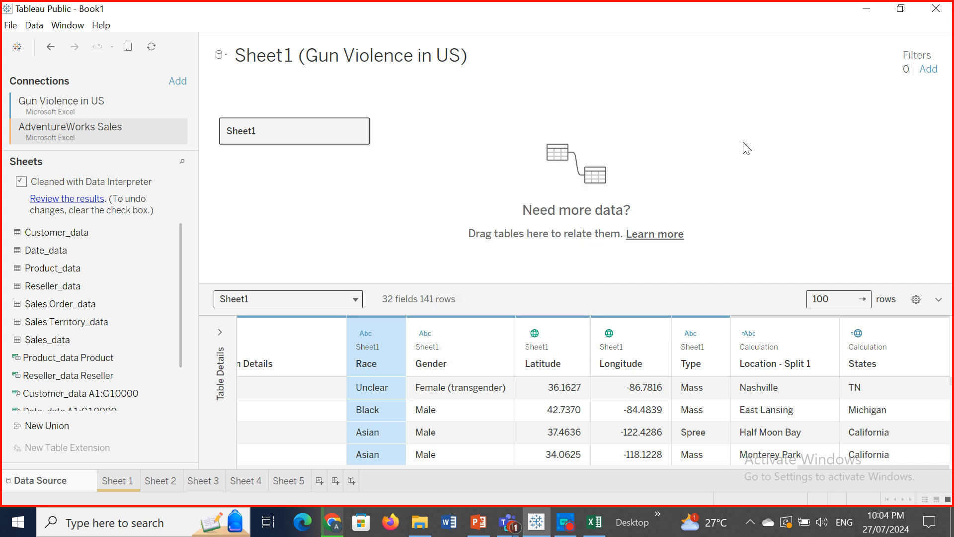
click(71, 254)
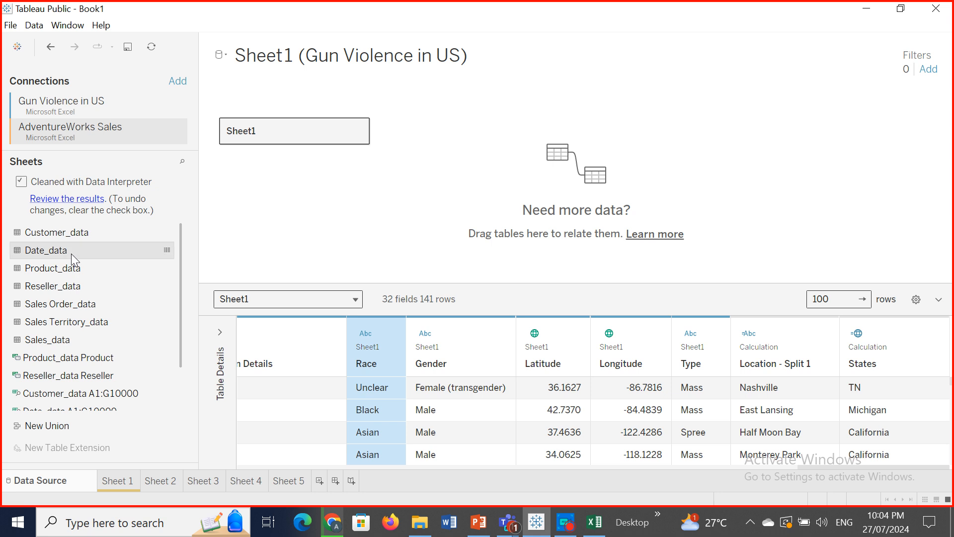
drag(71, 253, 29, 258)
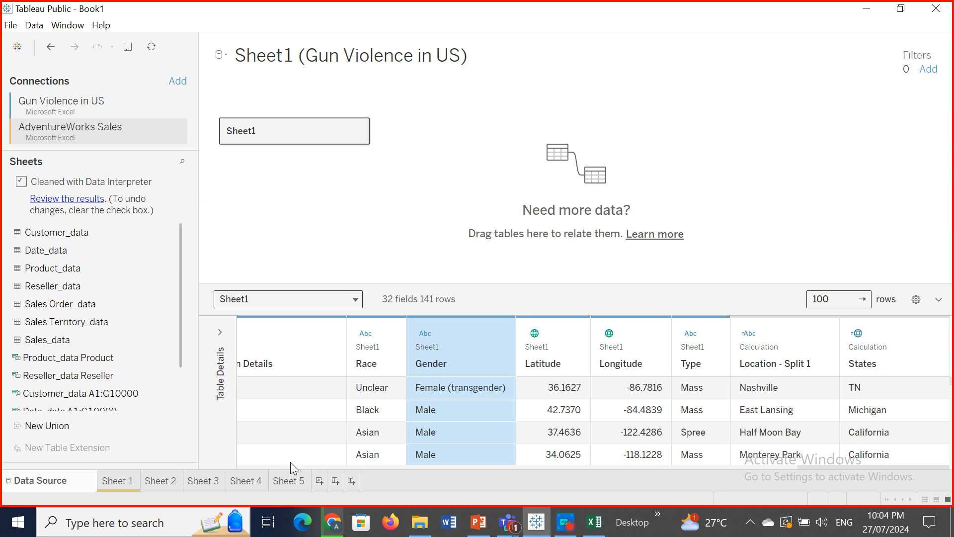
Step: Set the Date column's data type to Number (decimal) and change it to Number (whole)
click(219, 332)
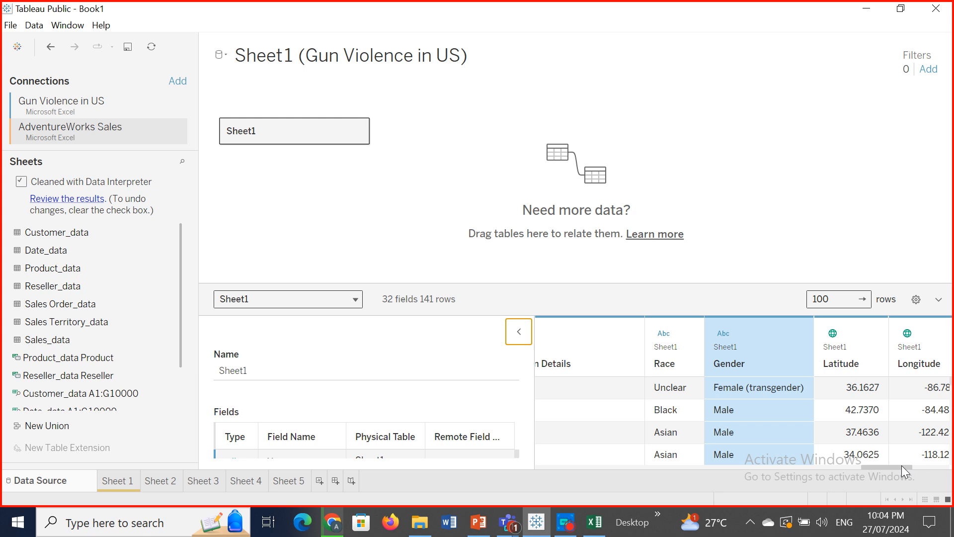
drag(902, 466, 544, 502)
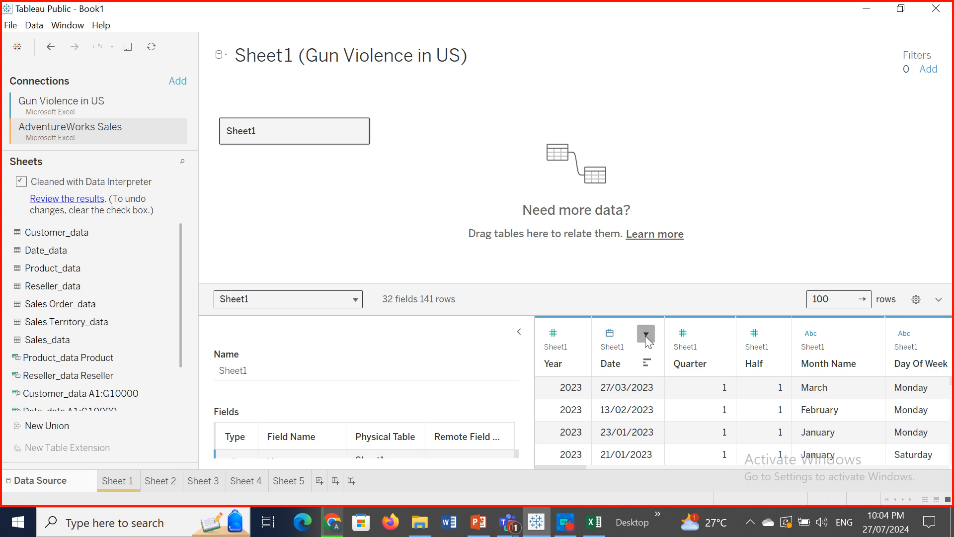
click(645, 334)
click(613, 333)
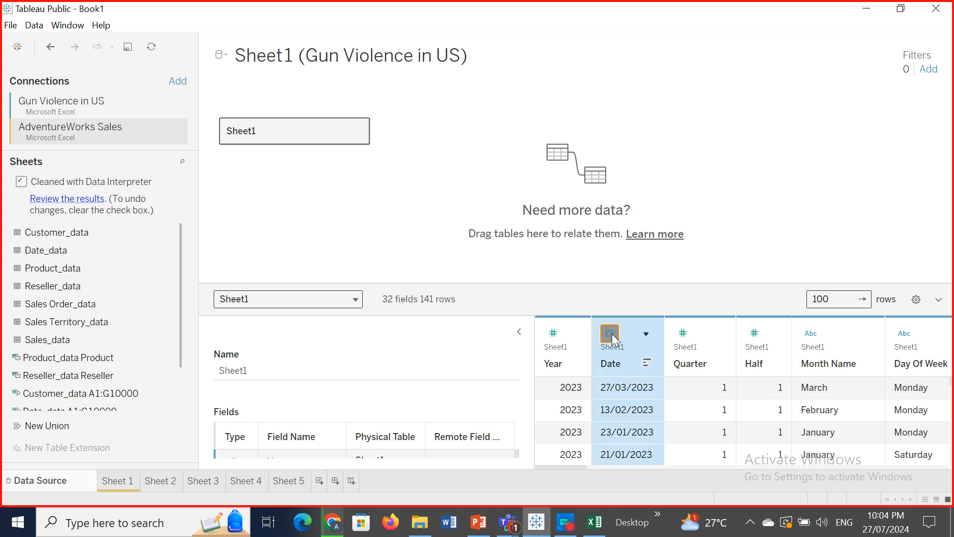
click(612, 333)
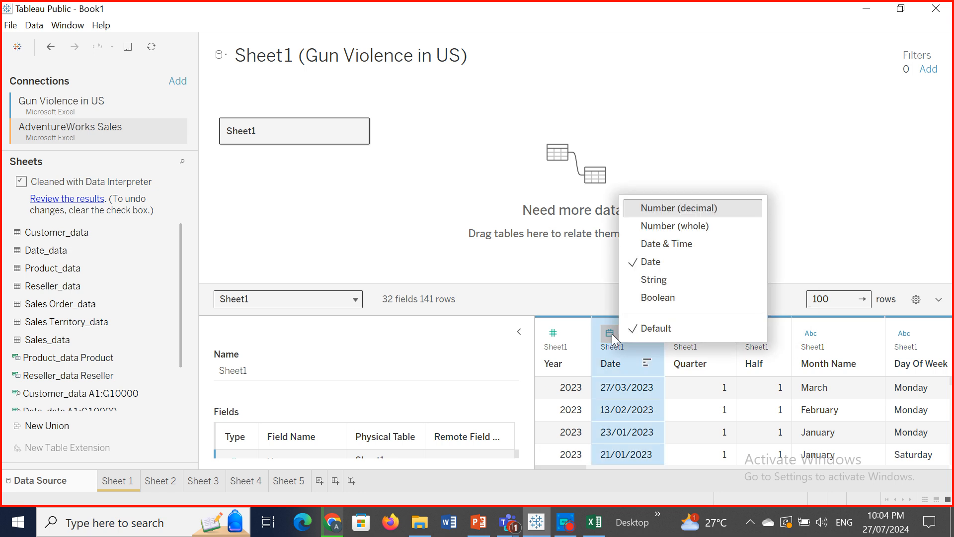
click(668, 209)
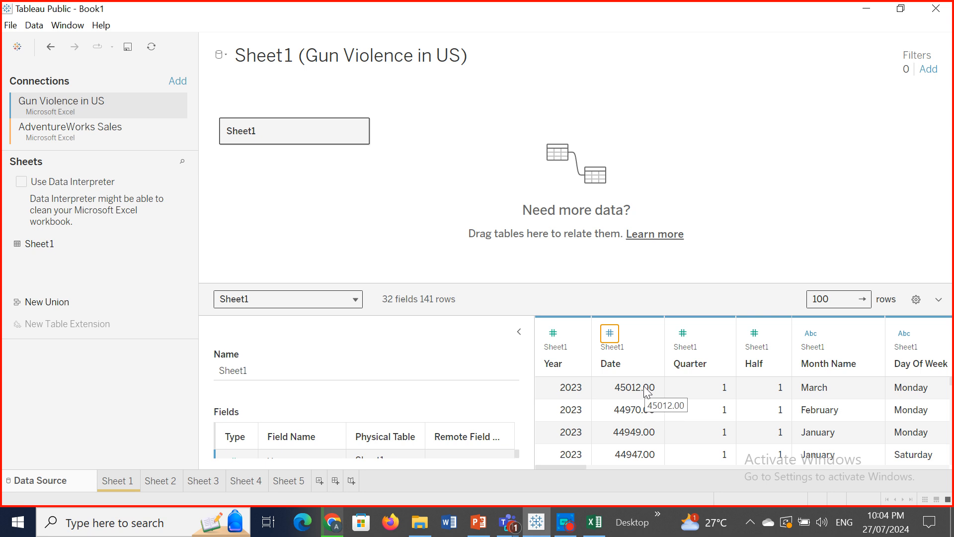
click(614, 332)
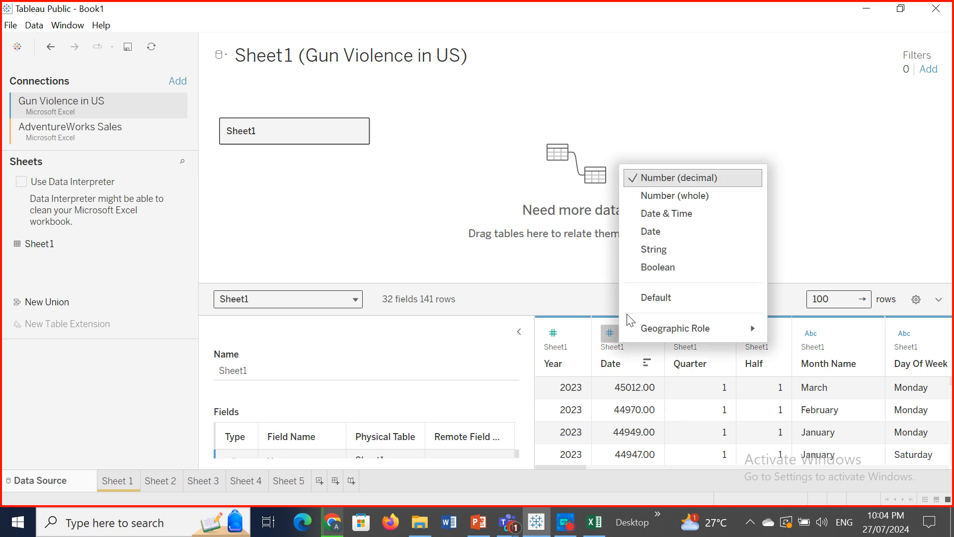
click(678, 196)
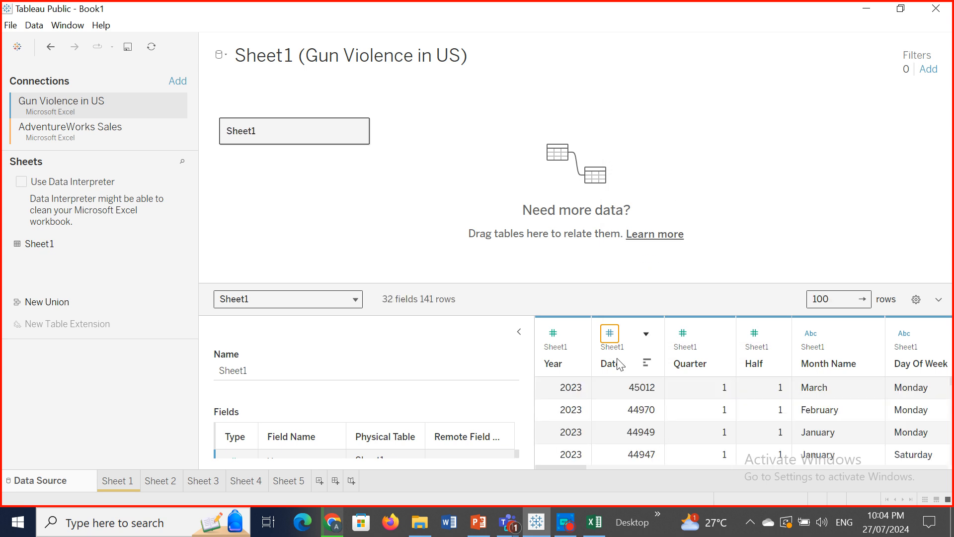
Step: Set the Date column's data type to Date & Time and widen the column to fit the full timestamps
click(611, 334)
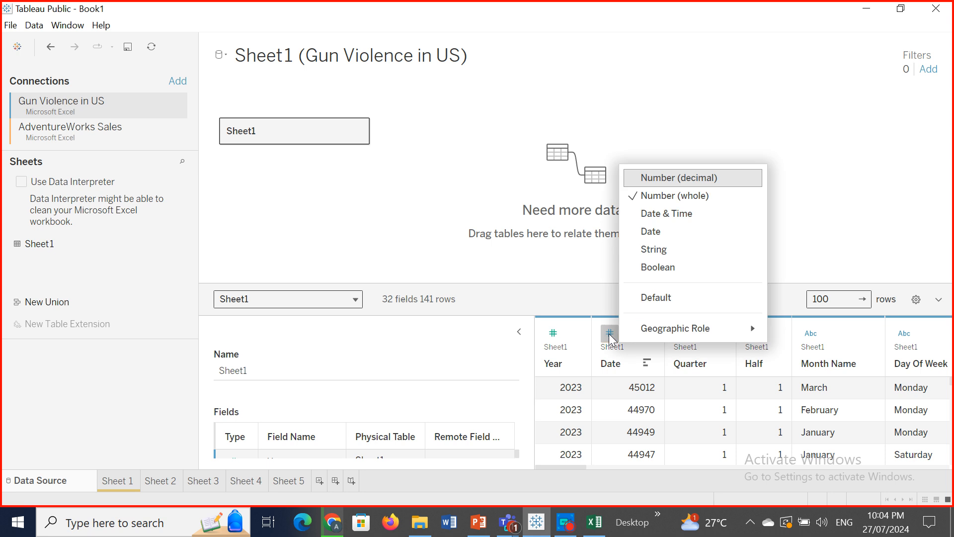
click(662, 215)
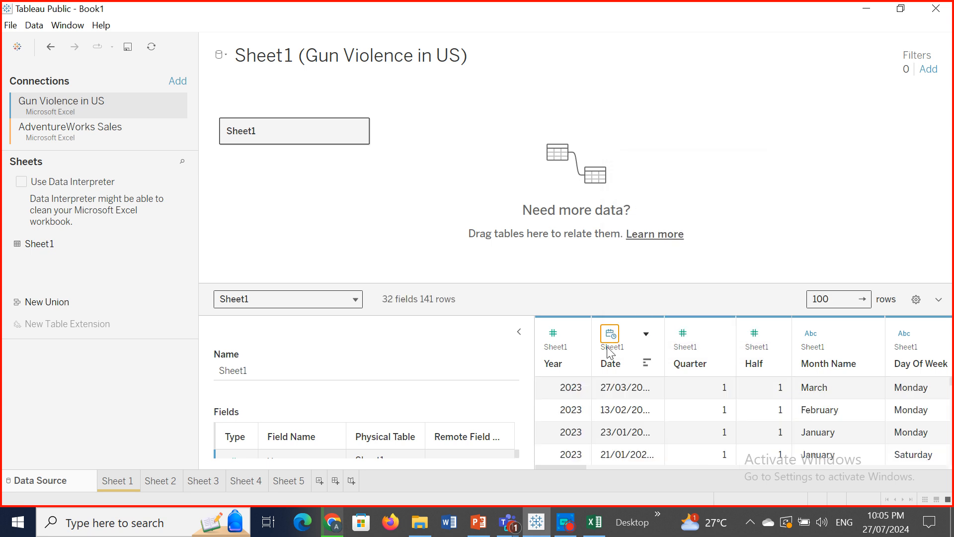
drag(663, 333, 722, 341)
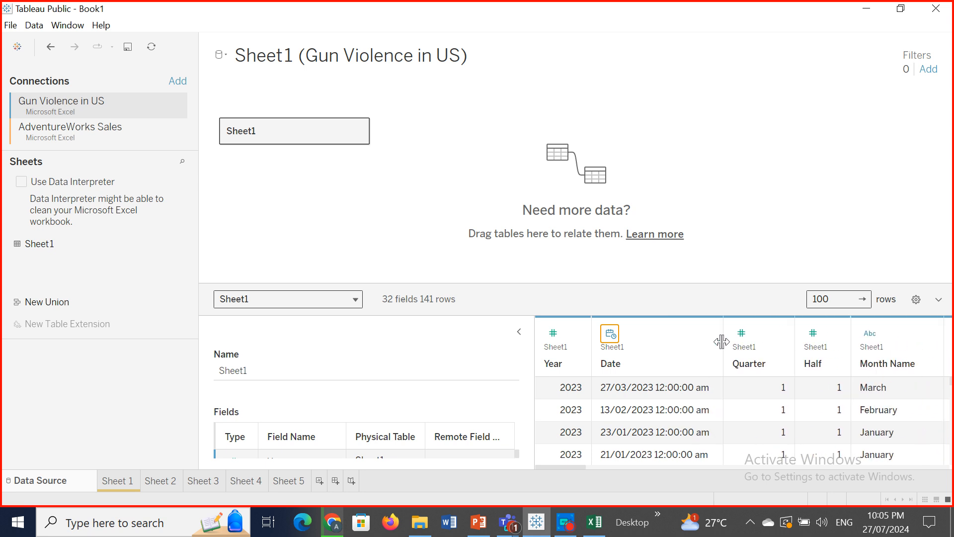
Step: Switch the Date column's data type to Date and change it to String
click(609, 338)
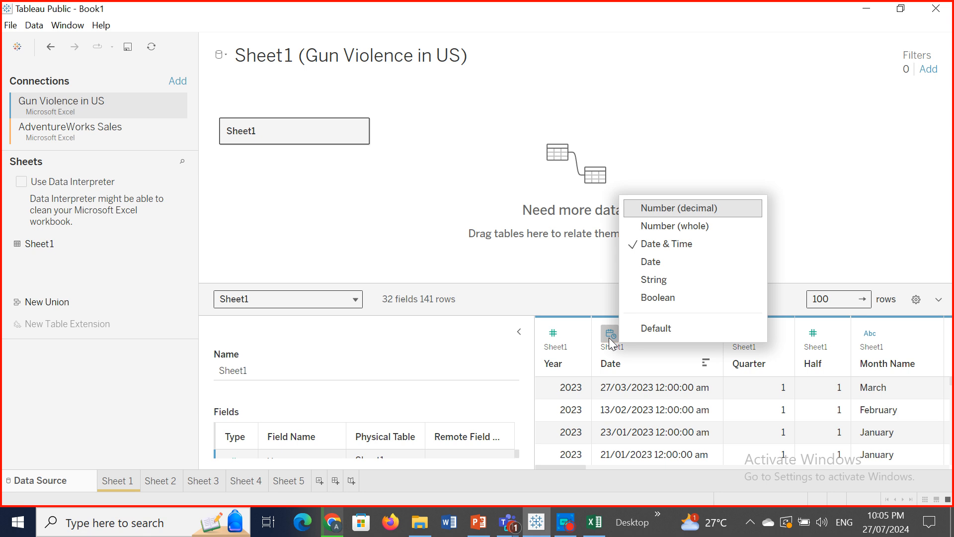
click(656, 262)
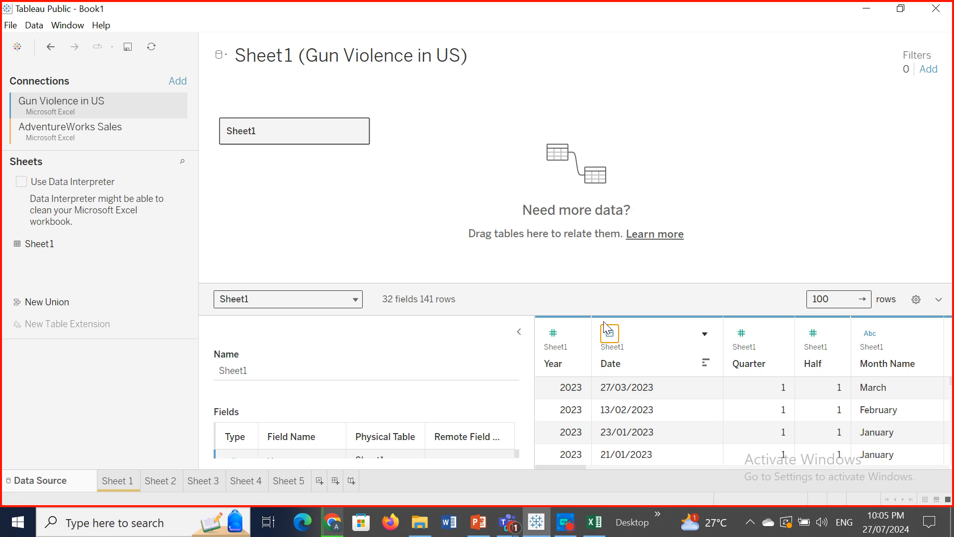
click(613, 348)
click(610, 333)
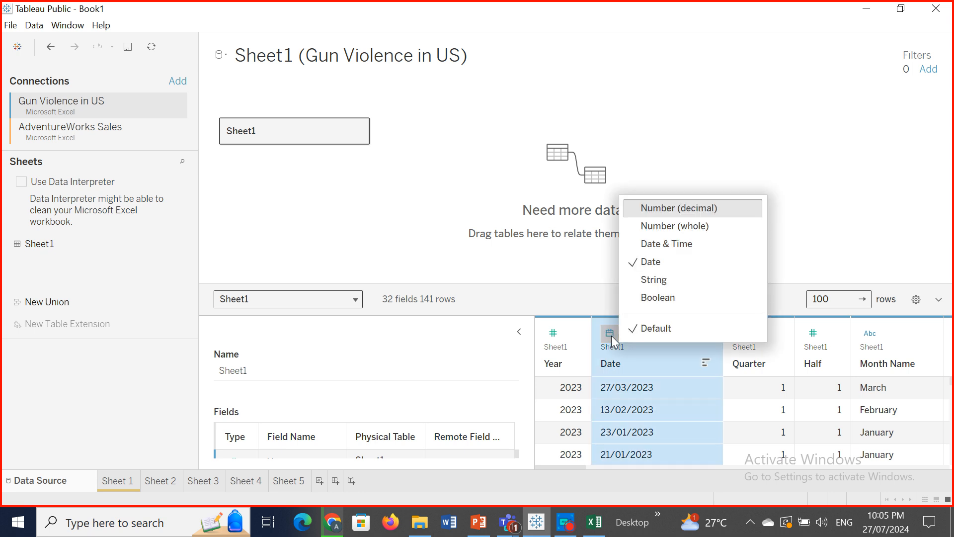
click(657, 280)
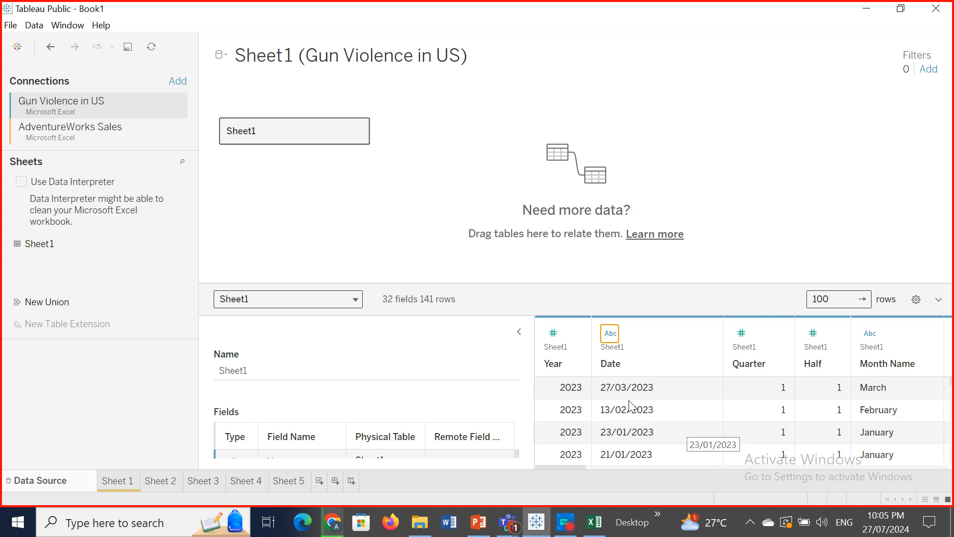
Step: Try the Boolean data type on the Date column and restore its Default type
click(611, 337)
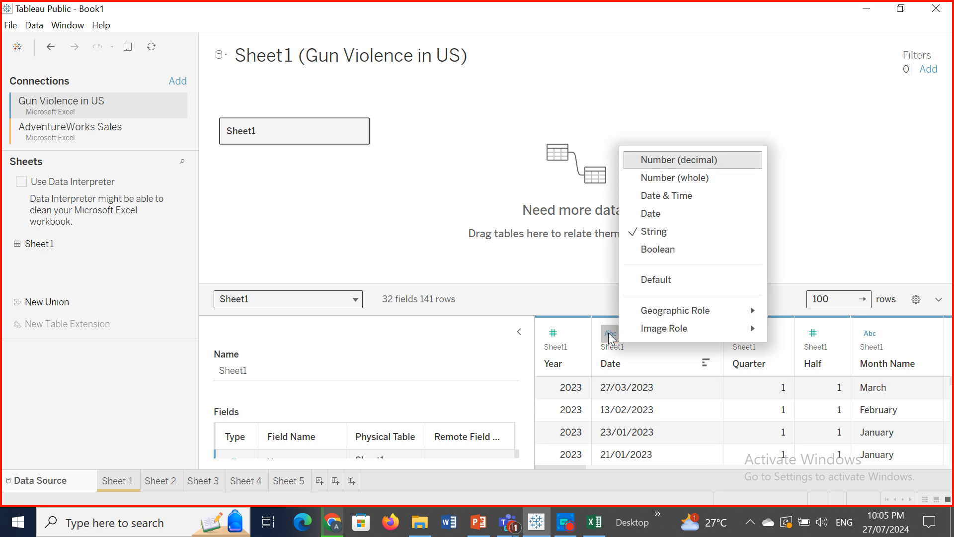
click(654, 252)
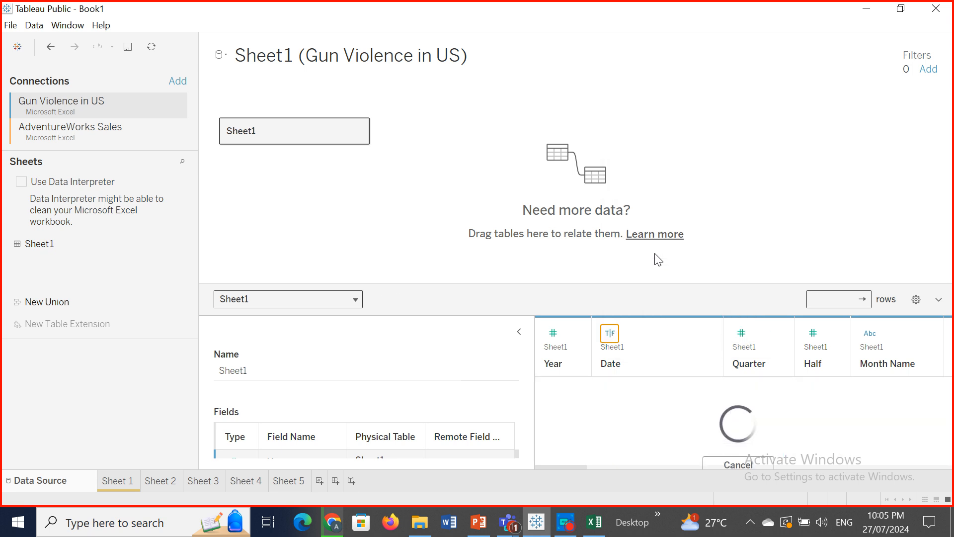
click(613, 334)
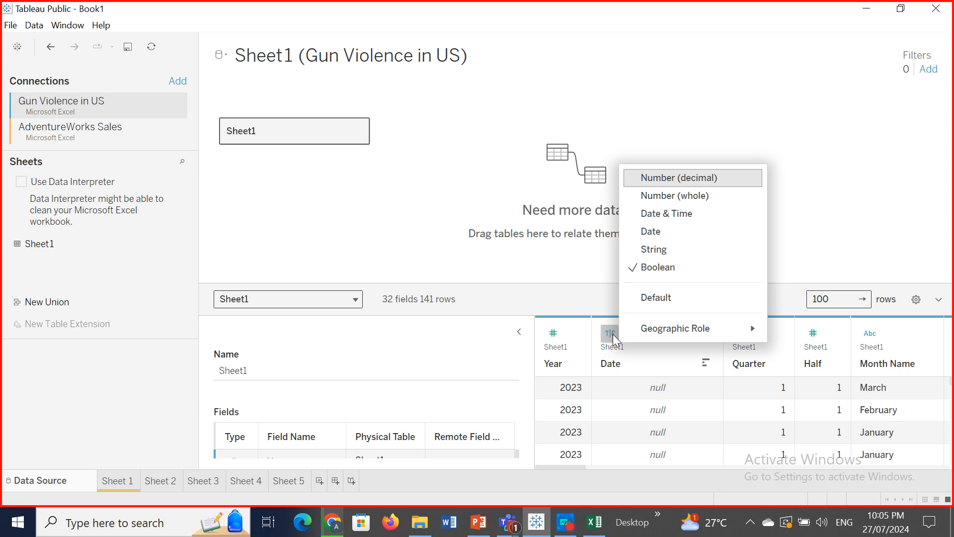
click(670, 298)
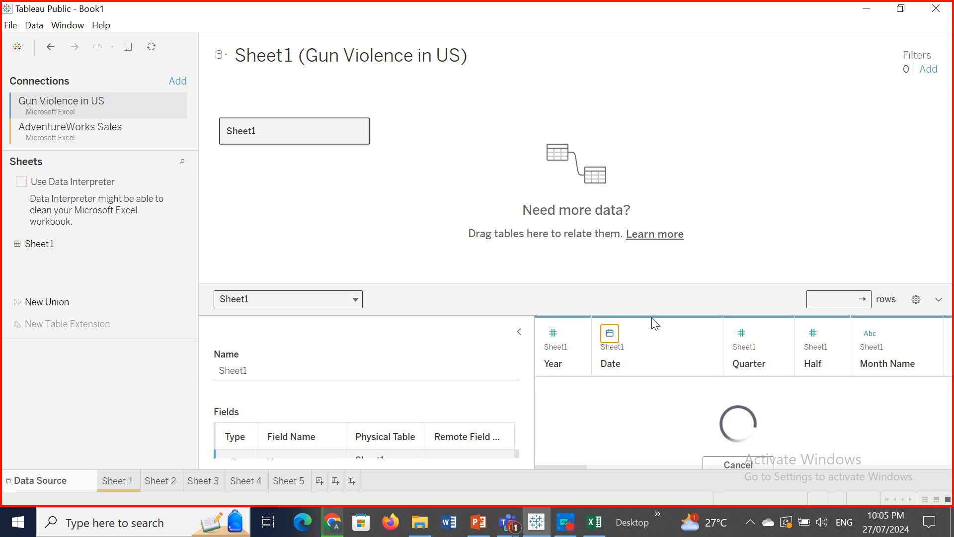
click(610, 333)
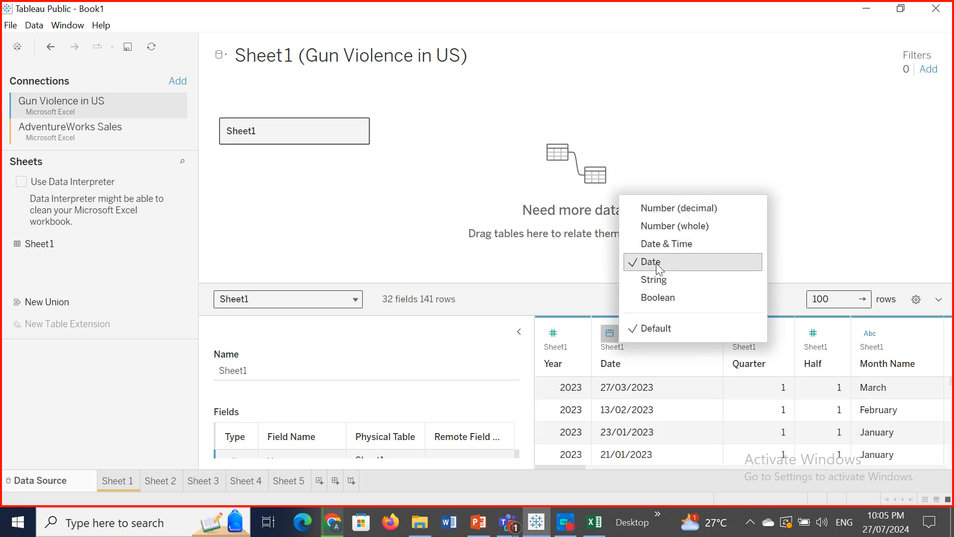
click(688, 140)
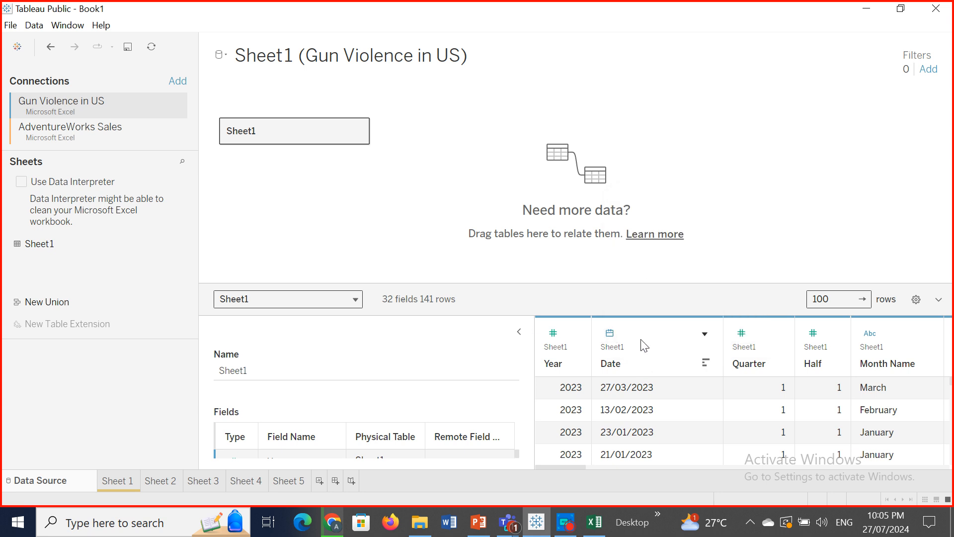
Step: Select the Date and Quarter columns together and narrow the Date column
click(705, 334)
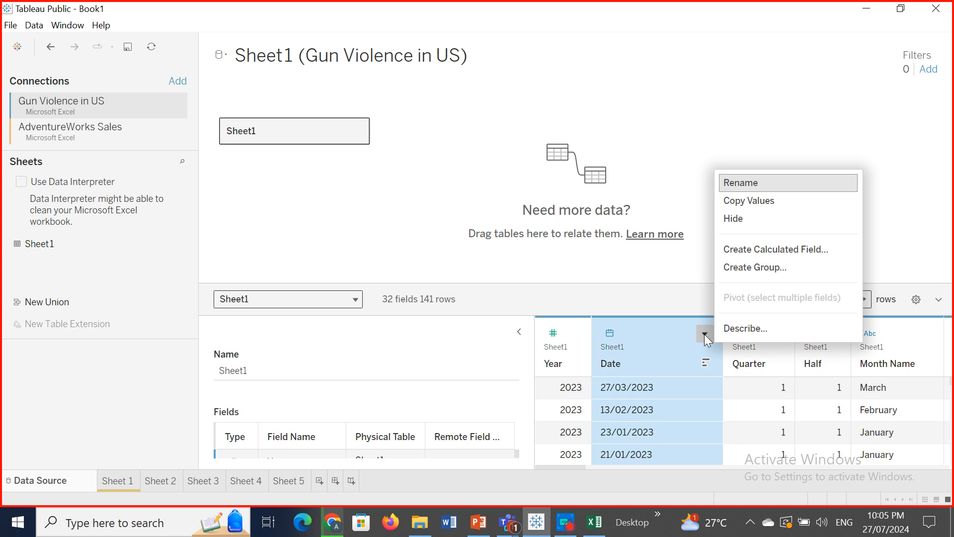
click(688, 145)
ctrl+click(731, 340)
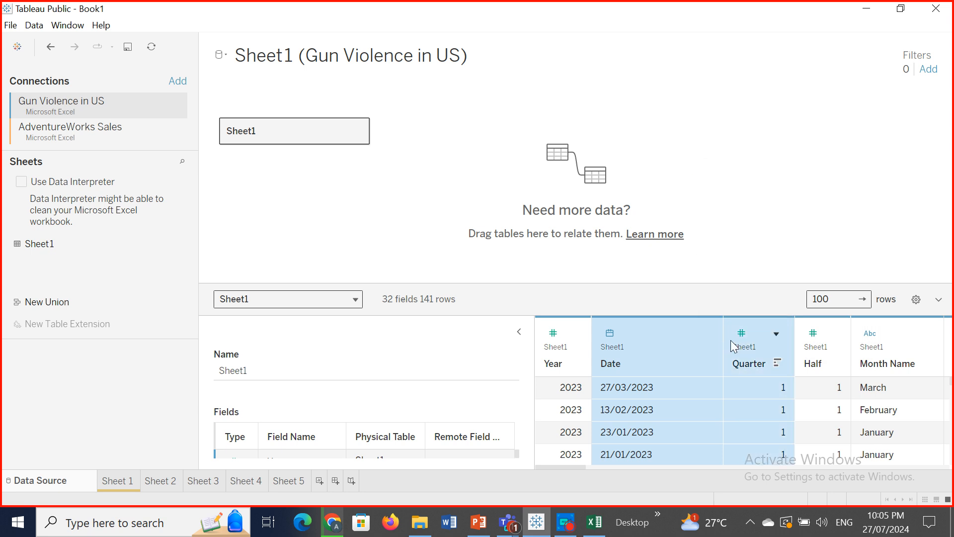
drag(724, 338, 643, 341)
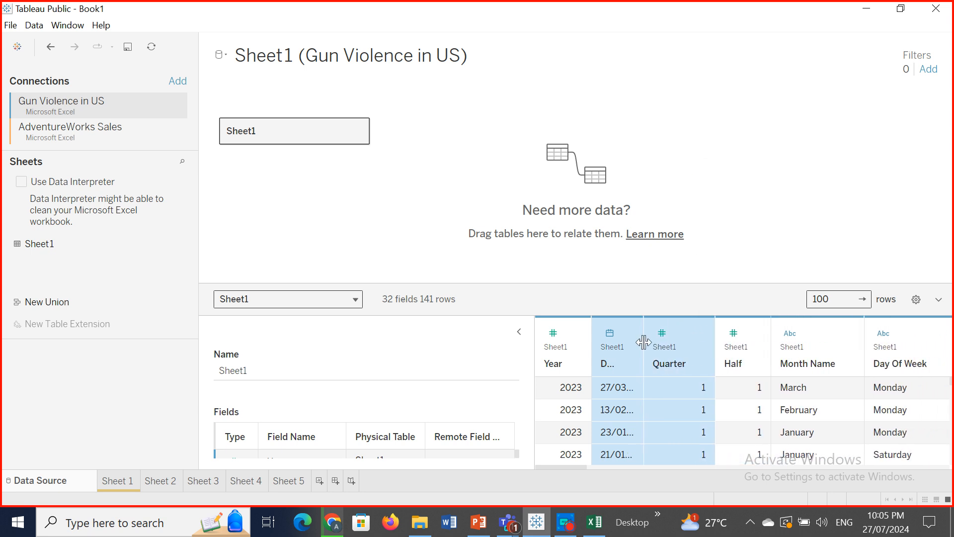
Step: Open Sheet 1 and pan the bar chart down so its value axis starts at zero along the bottom
click(122, 481)
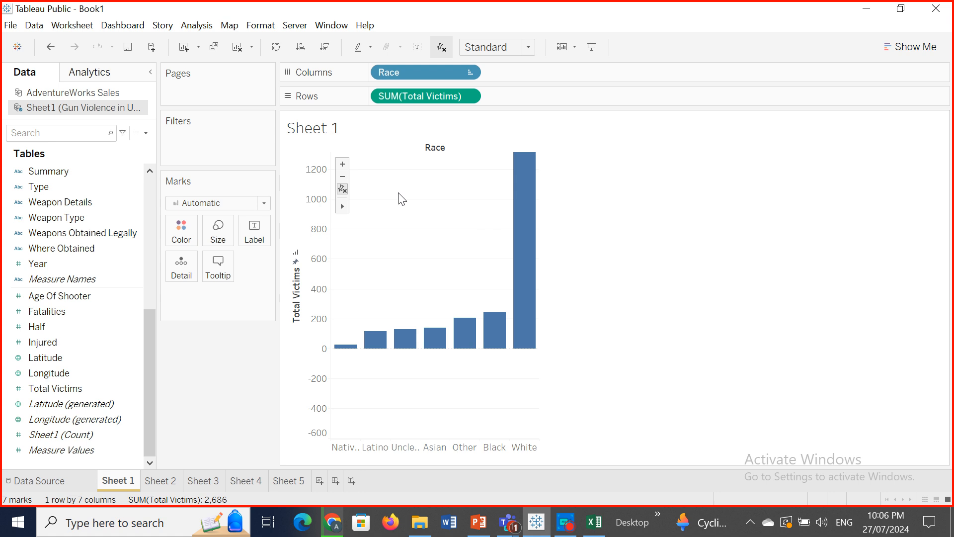
mouse_move(345, 209)
drag(418, 249, 428, 332)
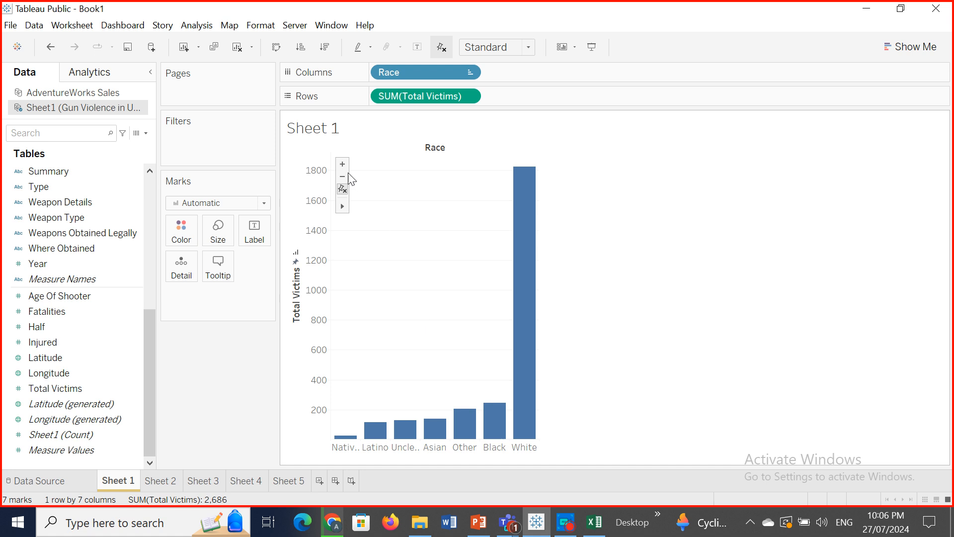
Step: Set the view toolbar display for Sheet 1 to Automatic
mouse_move(342, 211)
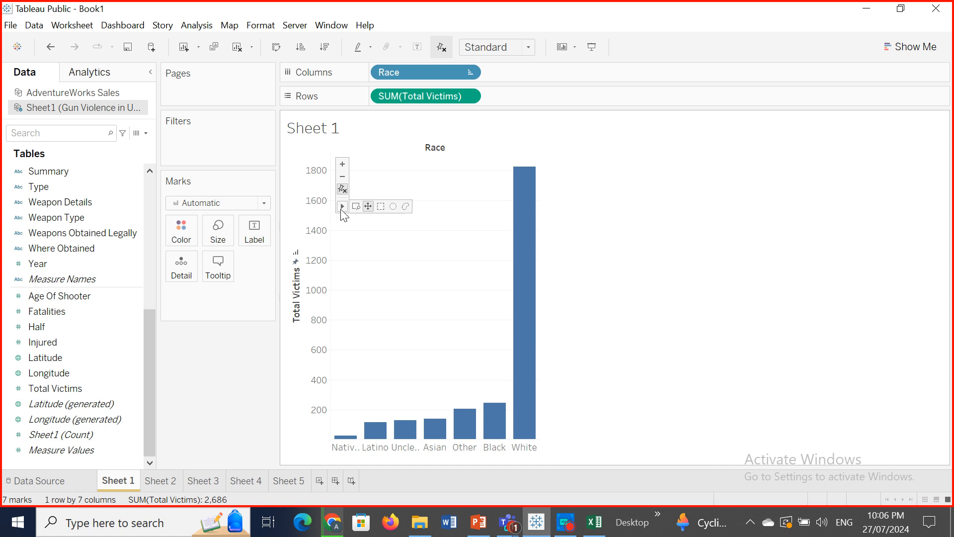
click(79, 28)
mouse_move(172, 228)
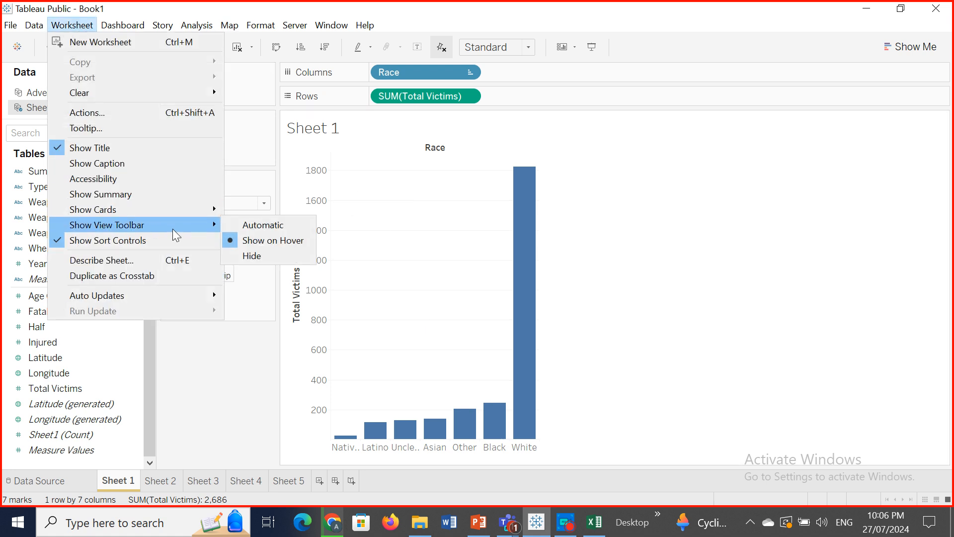
click(254, 226)
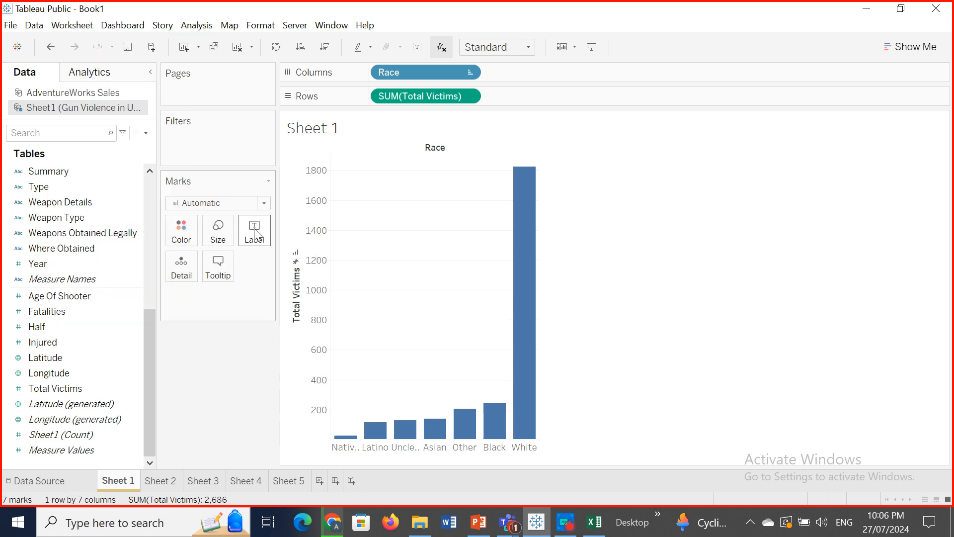
Step: View the pie chart on Sheet 2 and create a new dashboard
click(88, 30)
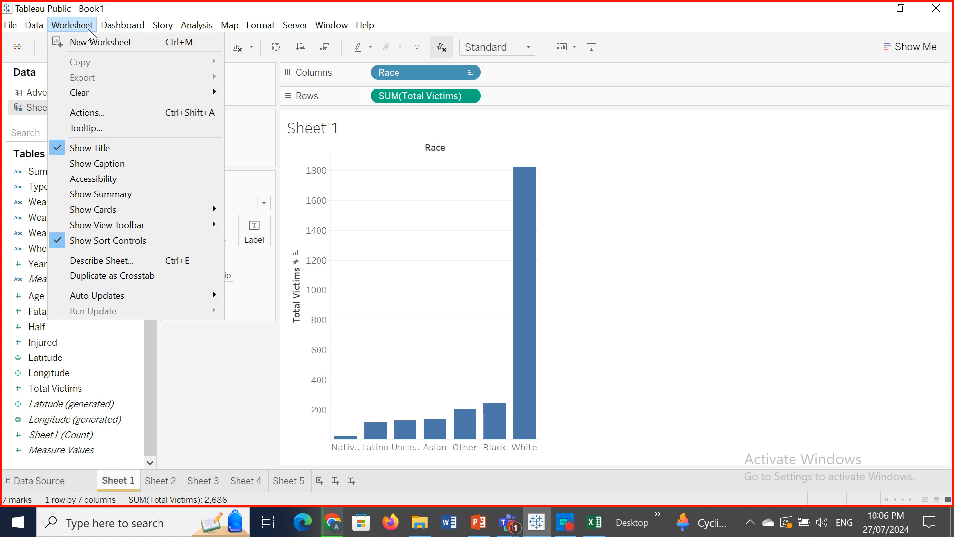
mouse_move(119, 22)
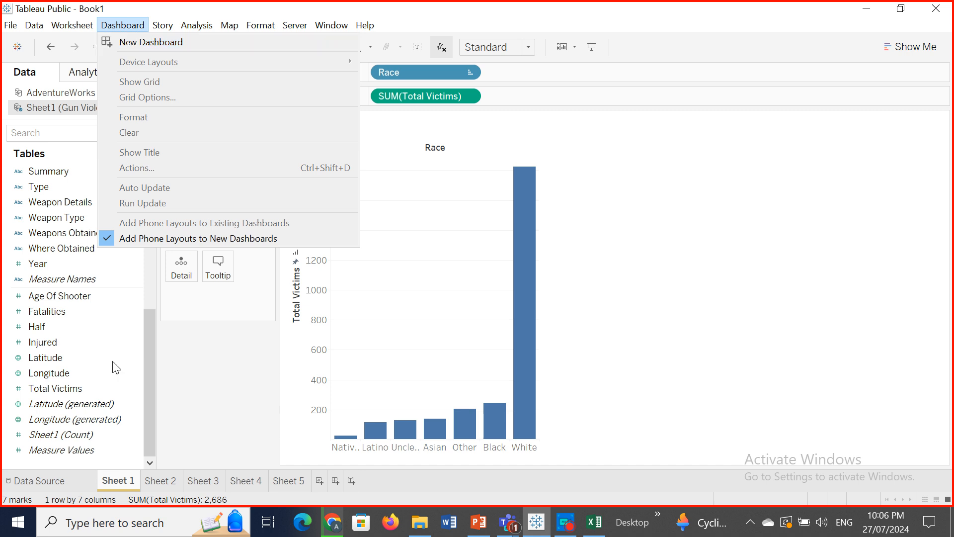
click(157, 481)
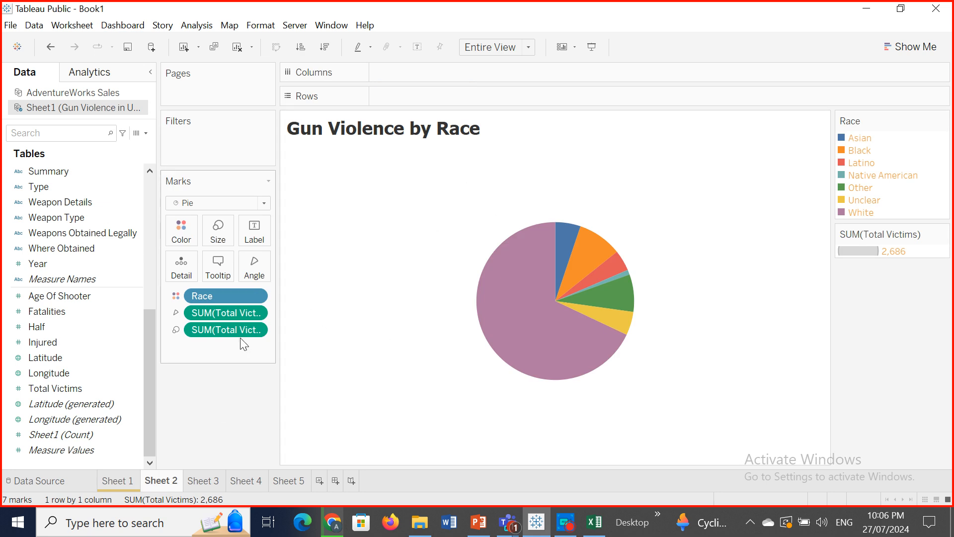
click(117, 25)
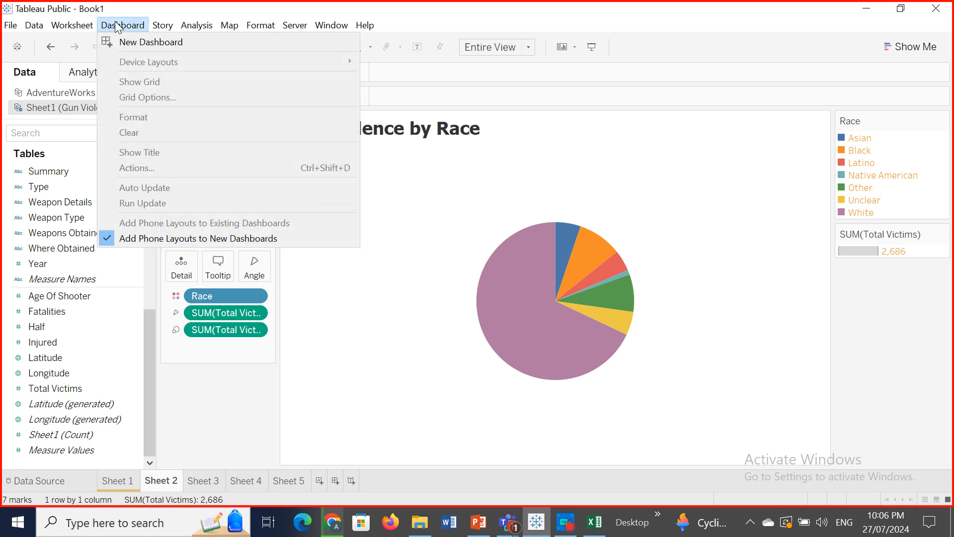
click(129, 41)
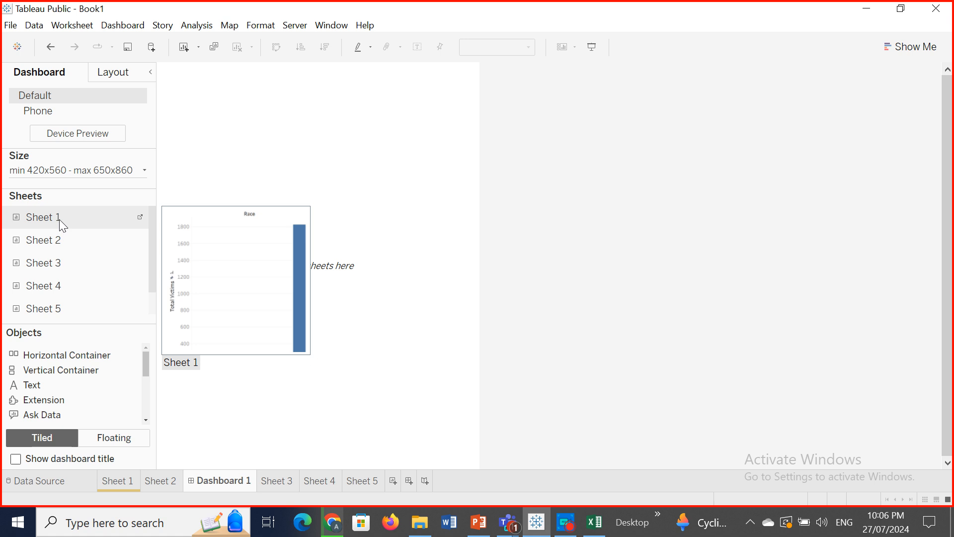
Step: Review the charts on Sheet 1 and Sheet 2, and return to Dashboard 1
click(125, 480)
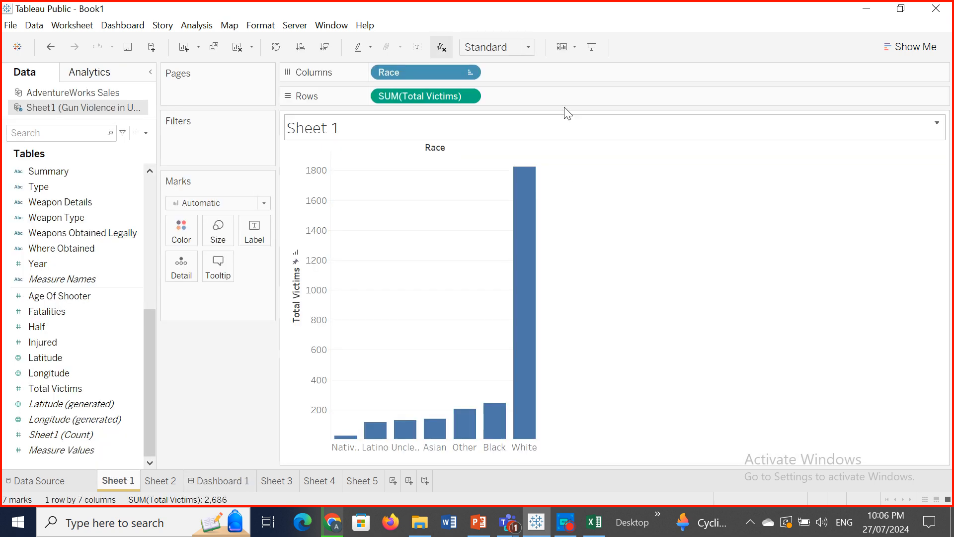
click(159, 480)
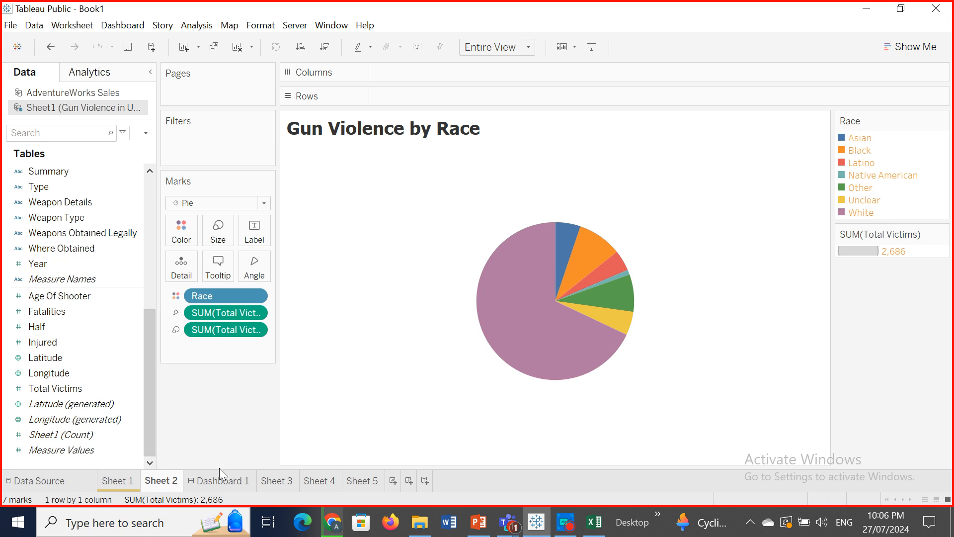
click(223, 484)
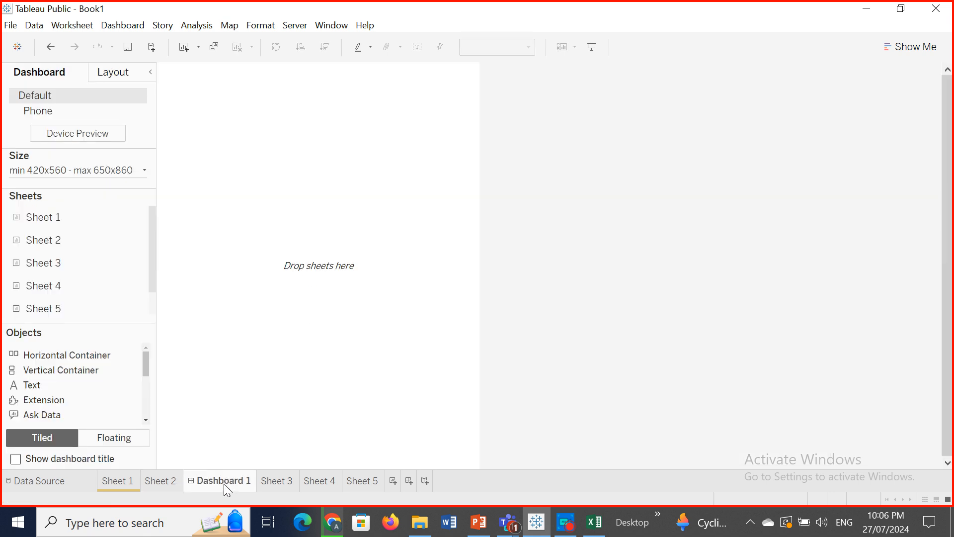
Step: Add the Sheet 1 bar chart to the empty dashboard and place the Sheet 2 pie chart below it
click(52, 219)
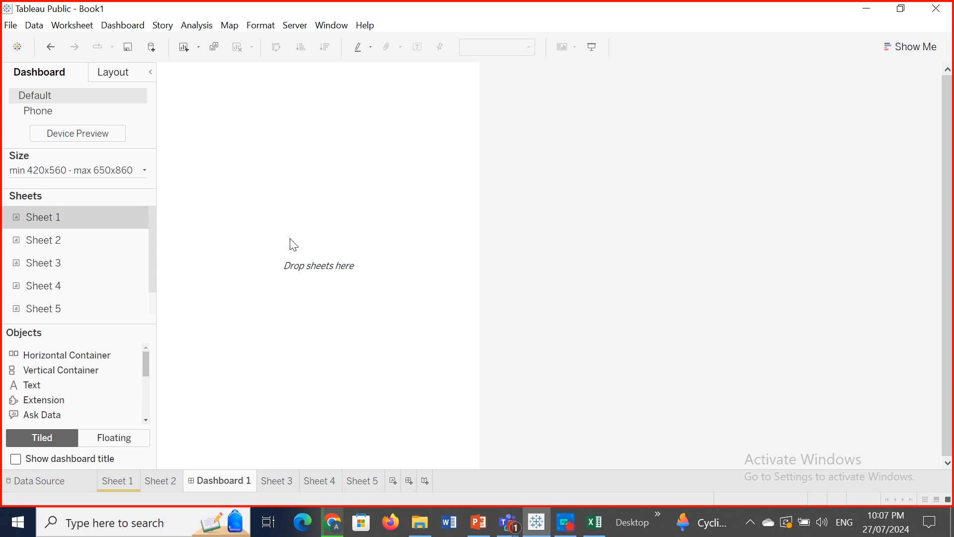
drag(35, 218, 273, 166)
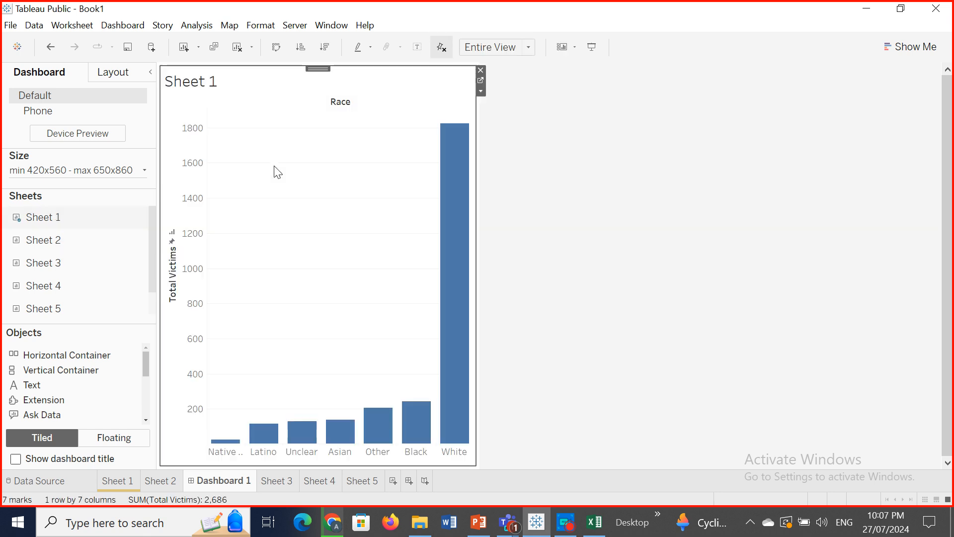
mouse_move(72, 234)
drag(56, 243, 282, 334)
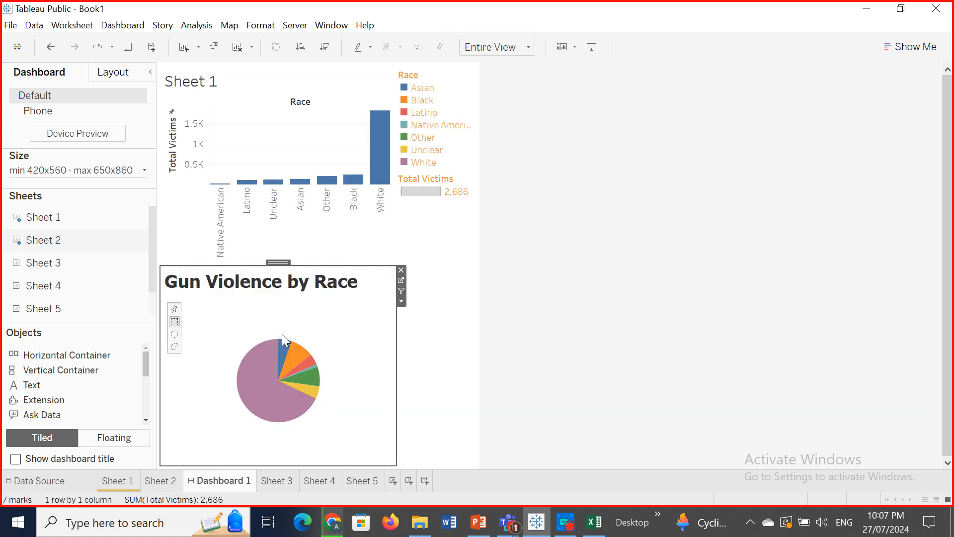
Step: Fit the pie chart to Entire View and set the dashboard size to Automatic
click(527, 48)
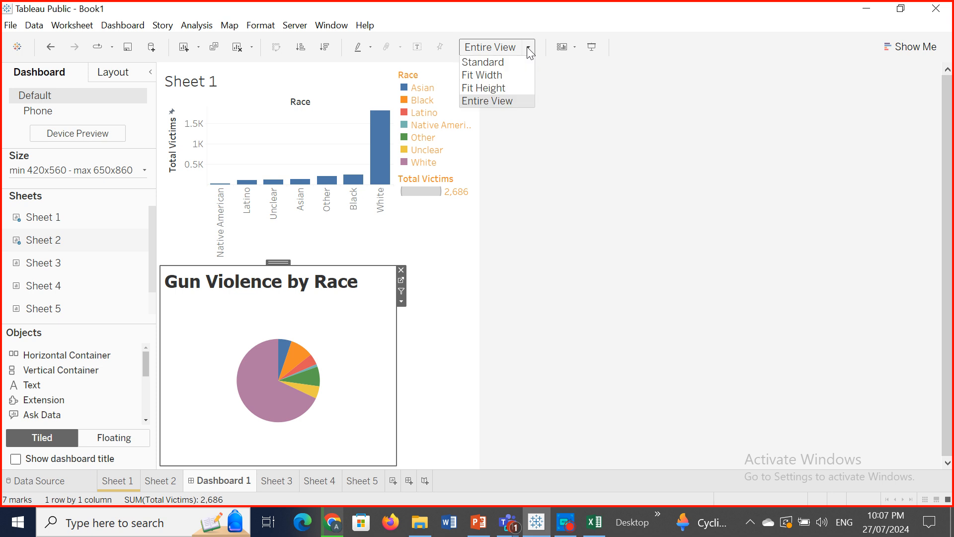
click(496, 100)
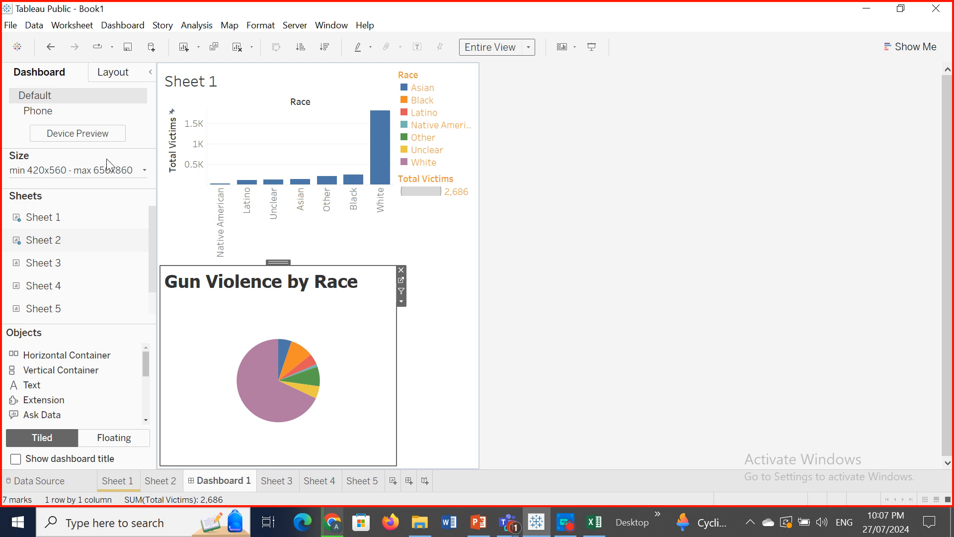
click(145, 173)
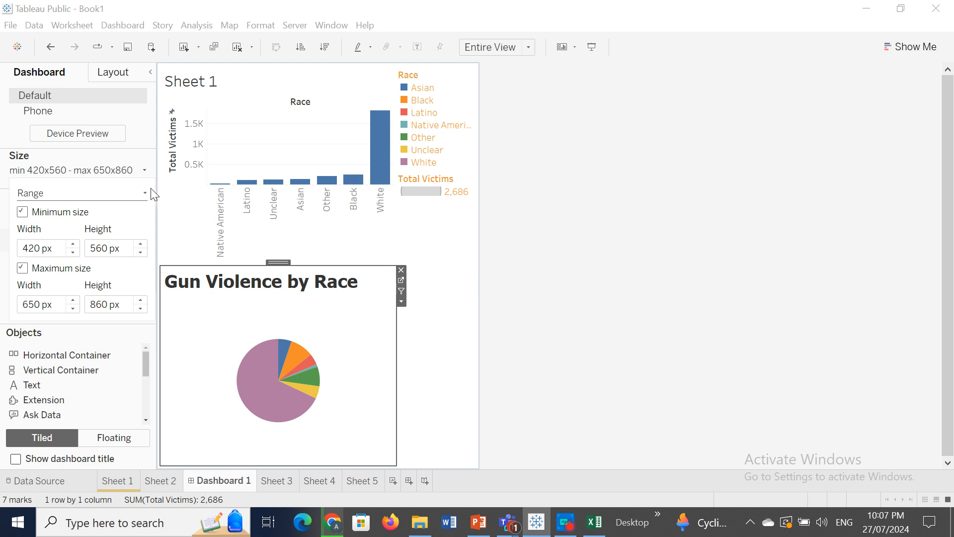
click(145, 194)
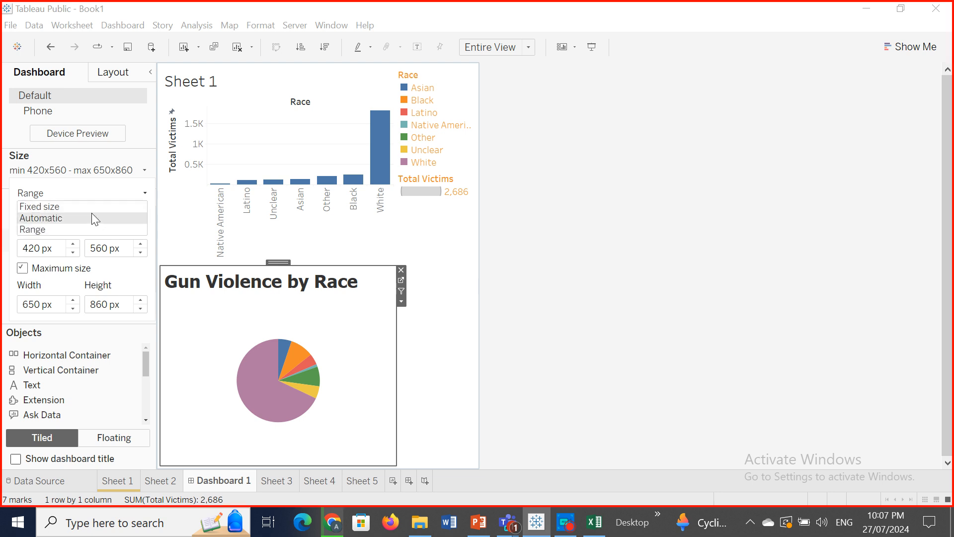
click(75, 216)
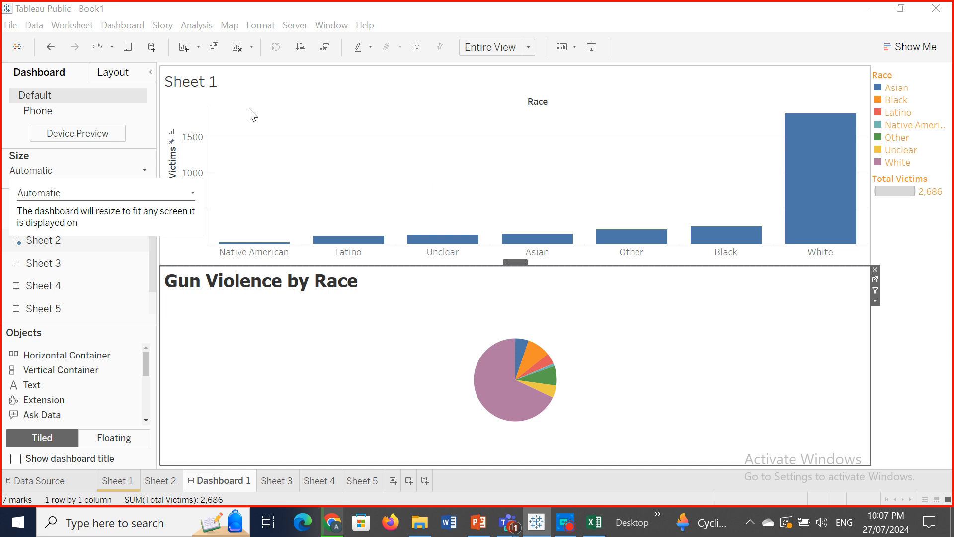
click(147, 170)
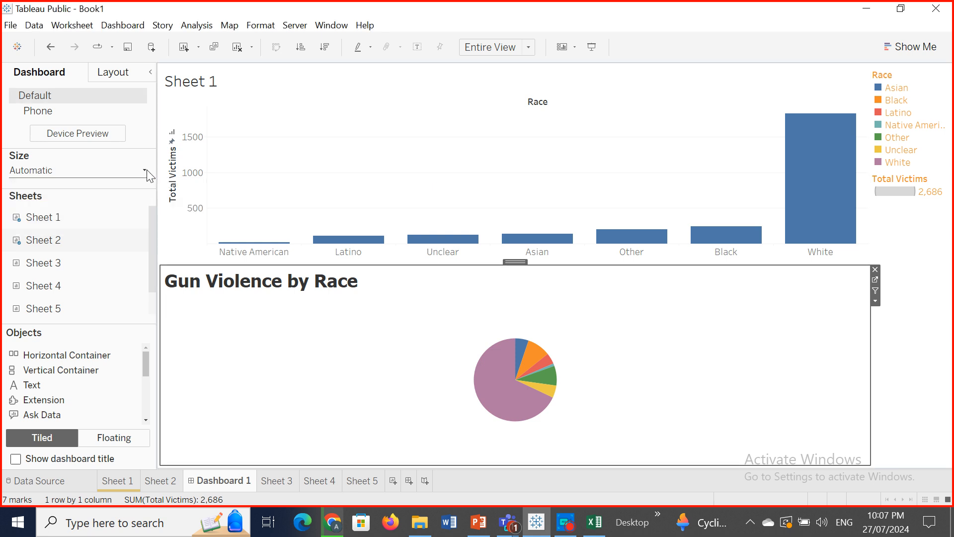
click(145, 171)
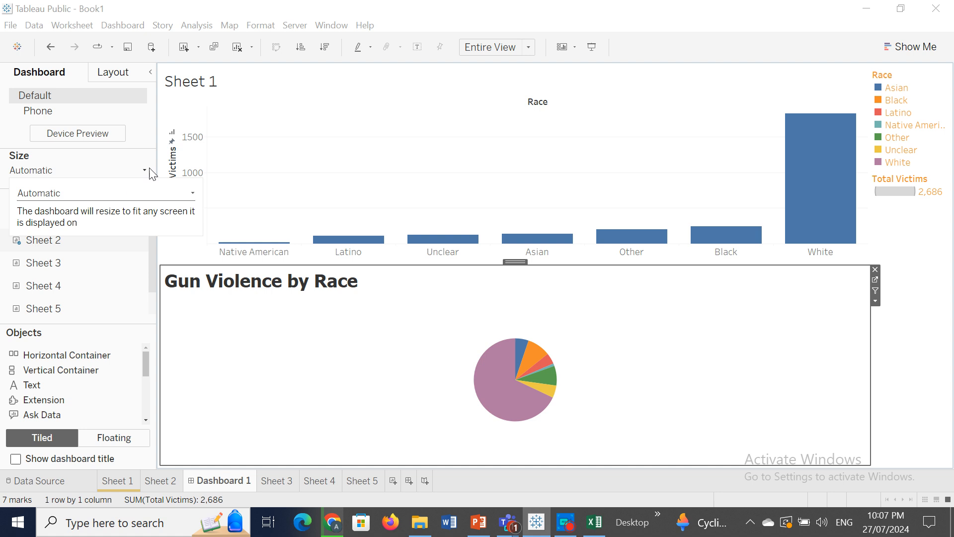
click(145, 171)
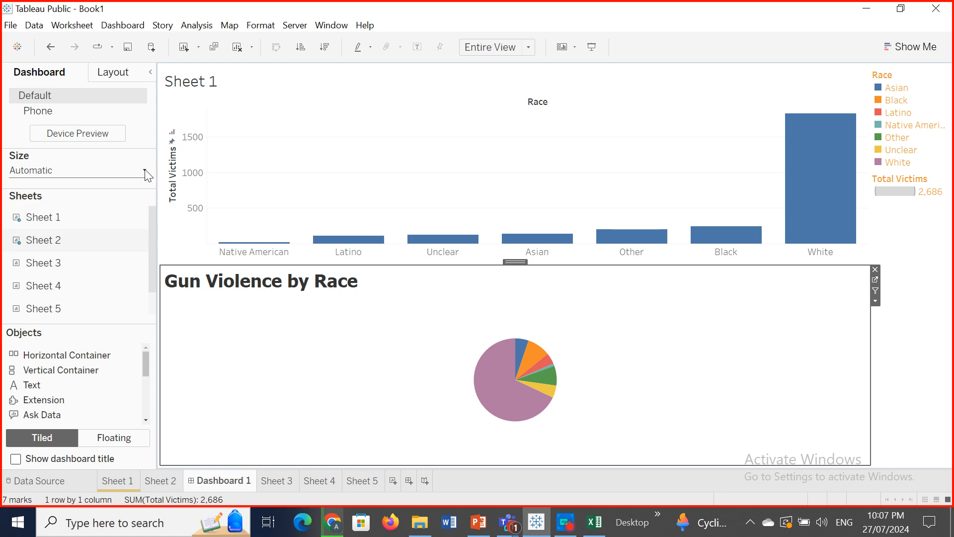
click(145, 170)
click(144, 171)
click(144, 170)
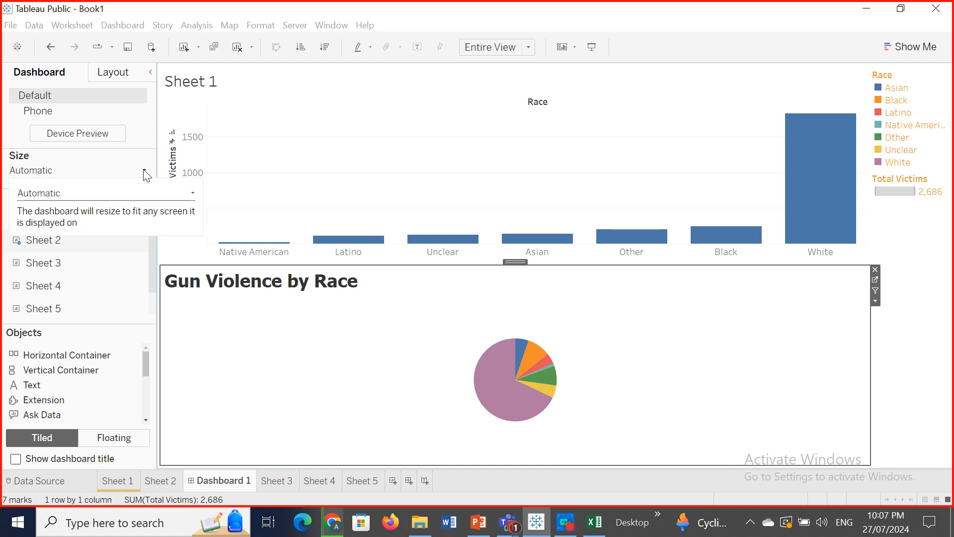
click(144, 171)
click(144, 170)
click(144, 170)
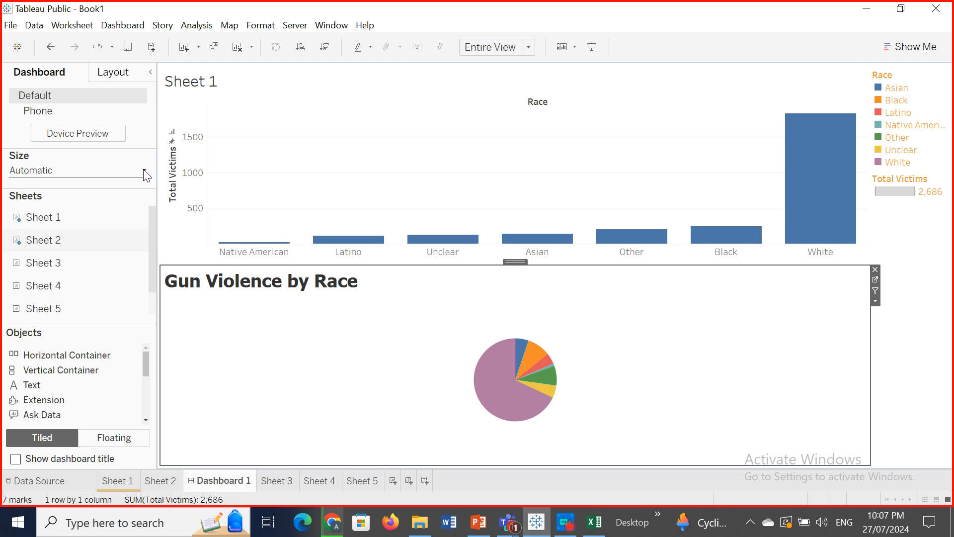
click(33, 171)
click(35, 171)
click(341, 141)
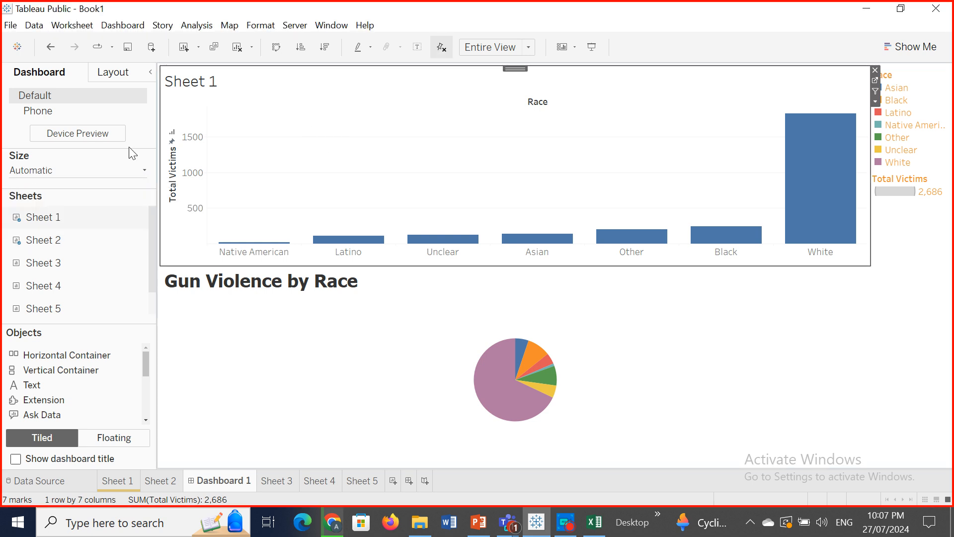
click(144, 171)
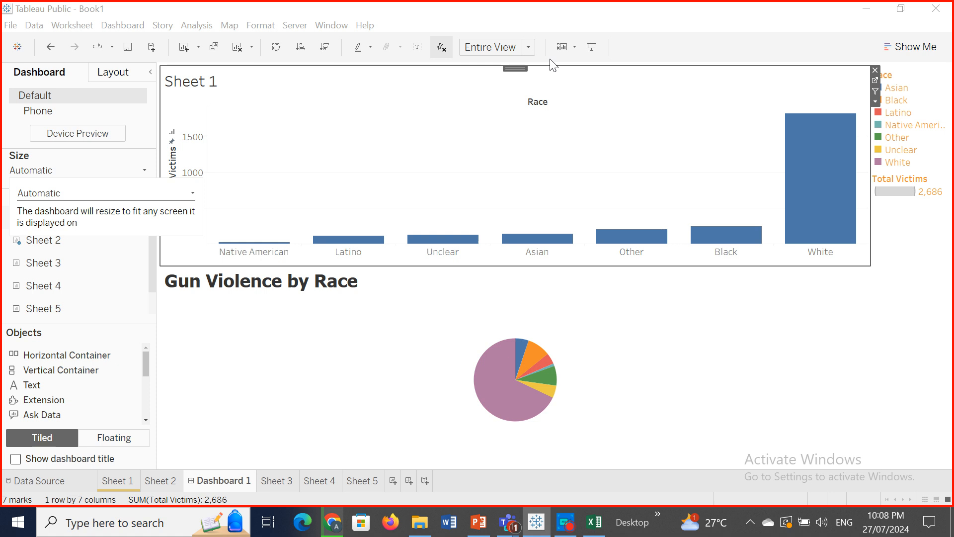
click(574, 47)
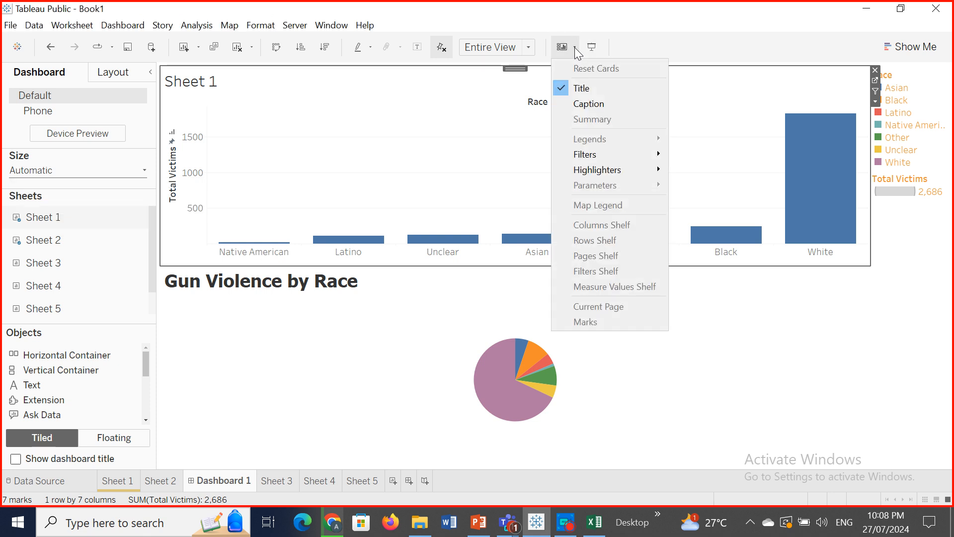
click(574, 47)
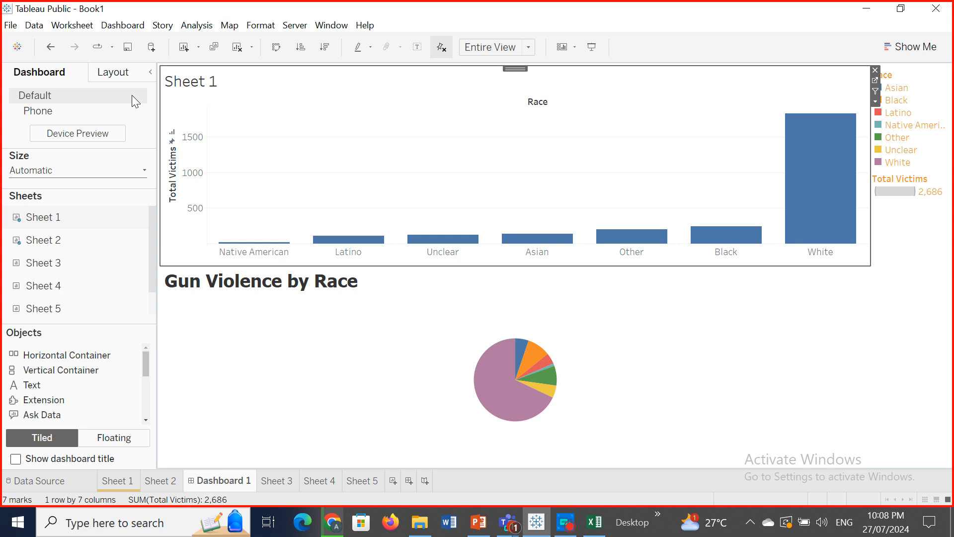
Step: Switch the dashboard to its Phone layout and enable editing of that layout
click(49, 110)
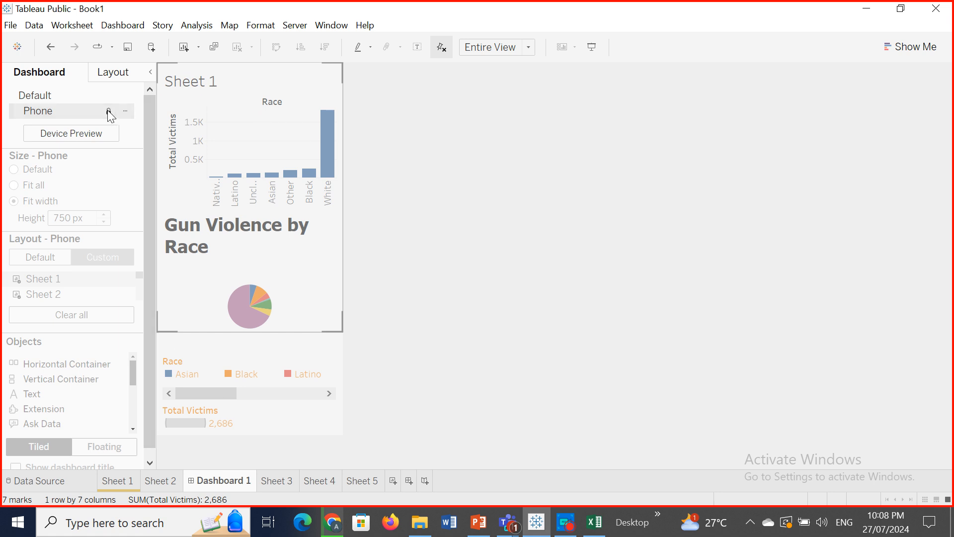
click(124, 114)
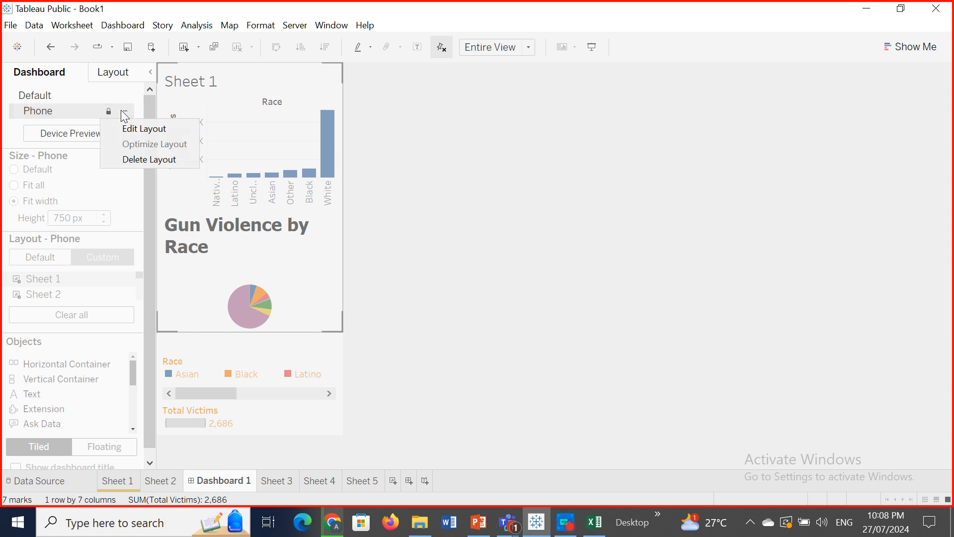
click(138, 128)
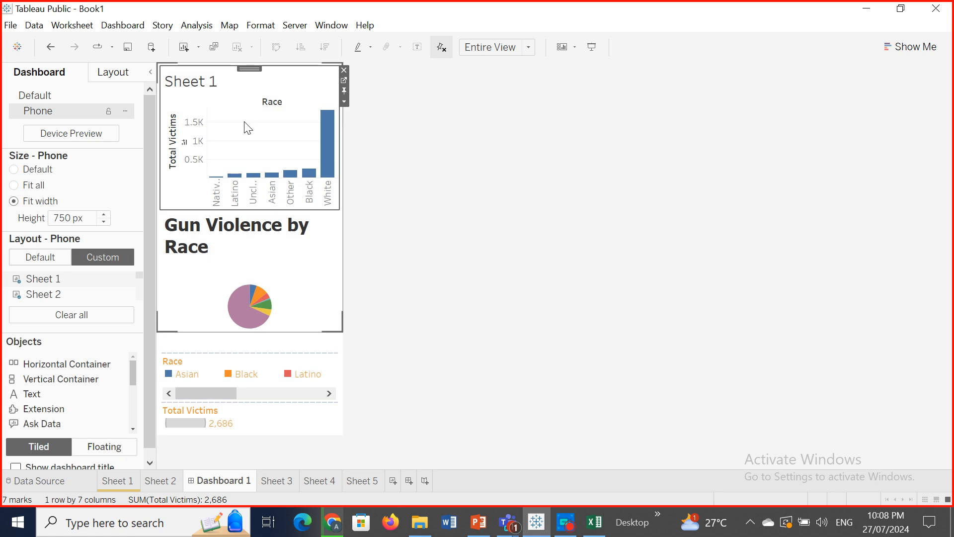
Step: Select the pie chart and the Race legend in the Phone layout and try to move the legend lower
click(304, 275)
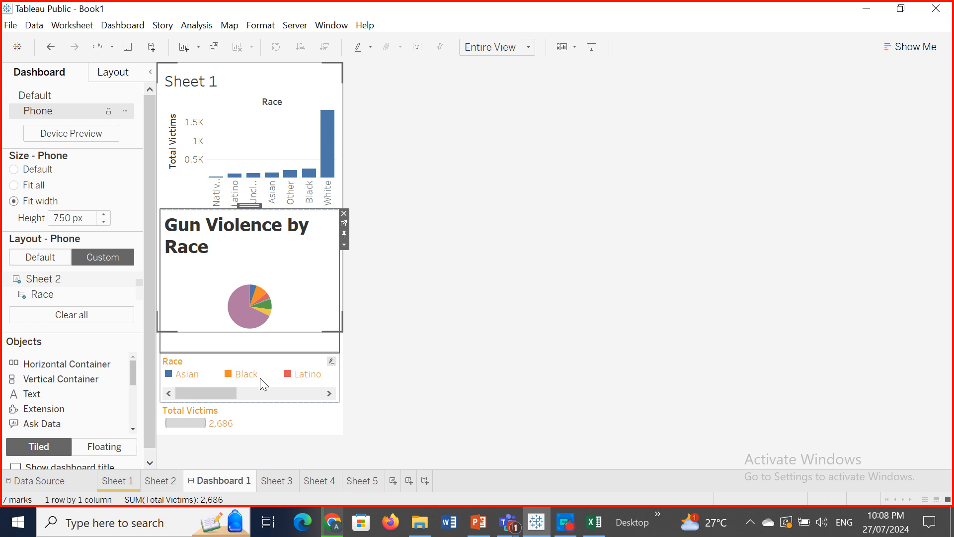
click(237, 372)
drag(249, 348, 244, 396)
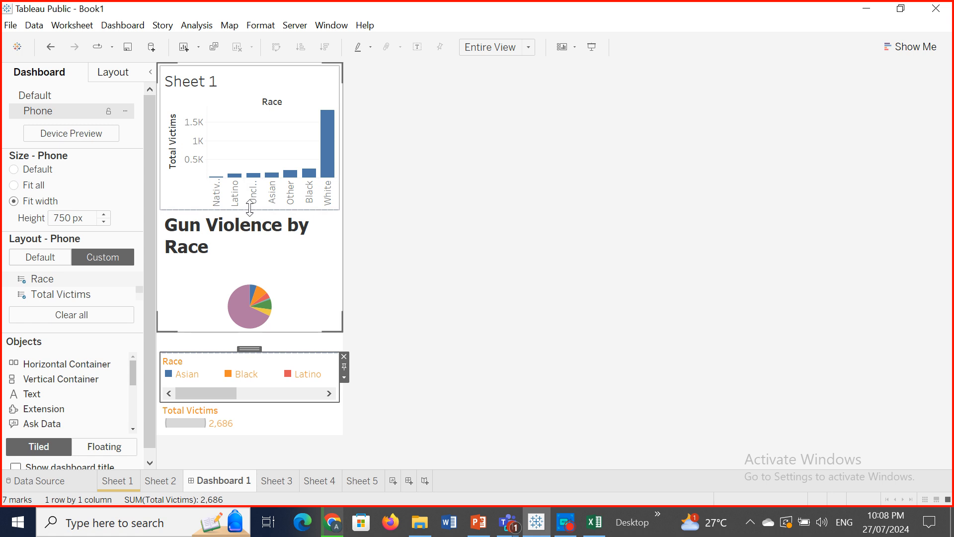
Step: Shorten the Sheet 1 bar chart in the Phone layout to give the Race legend more height
mouse_move(249, 210)
mouse_down()
mouse_move(247, 158)
mouse_move(247, 197)
mouse_up()
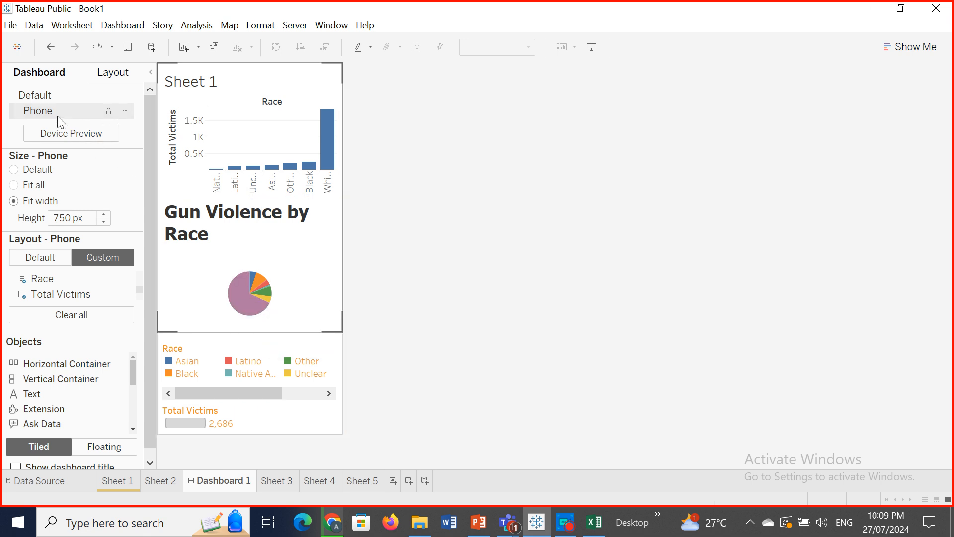
Step: Turn on the device preview for the Phone type and preview the iPhone X, XS, 11, 11 Pro (375 x 812) model
click(73, 138)
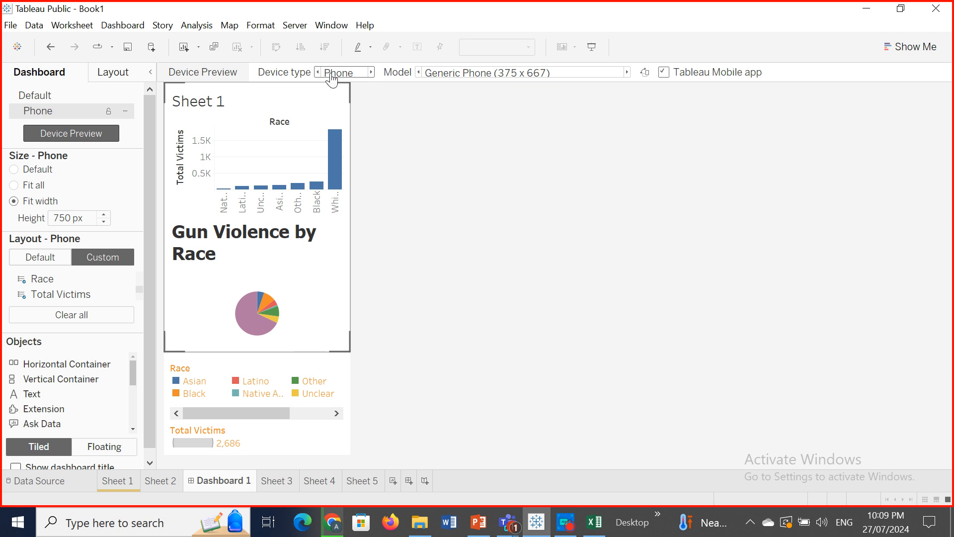
click(355, 72)
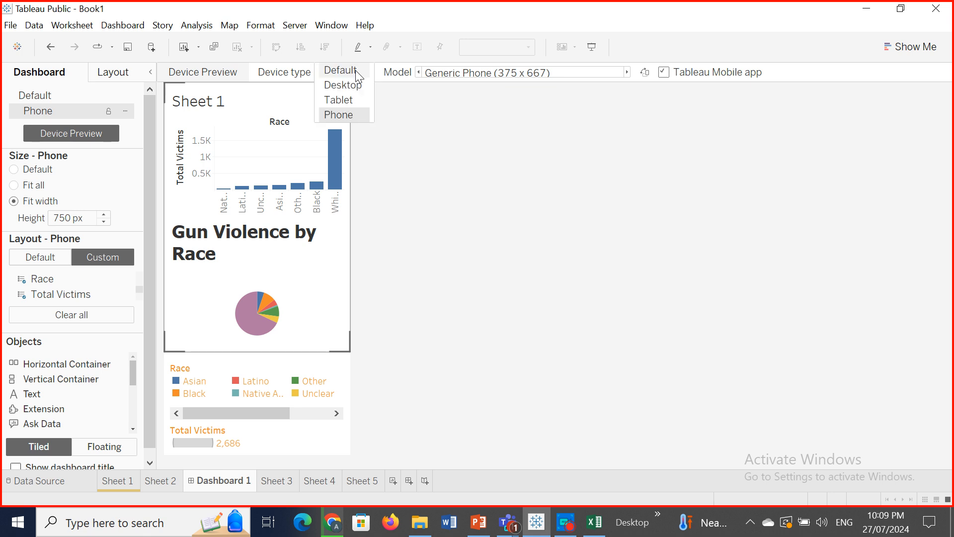
click(347, 115)
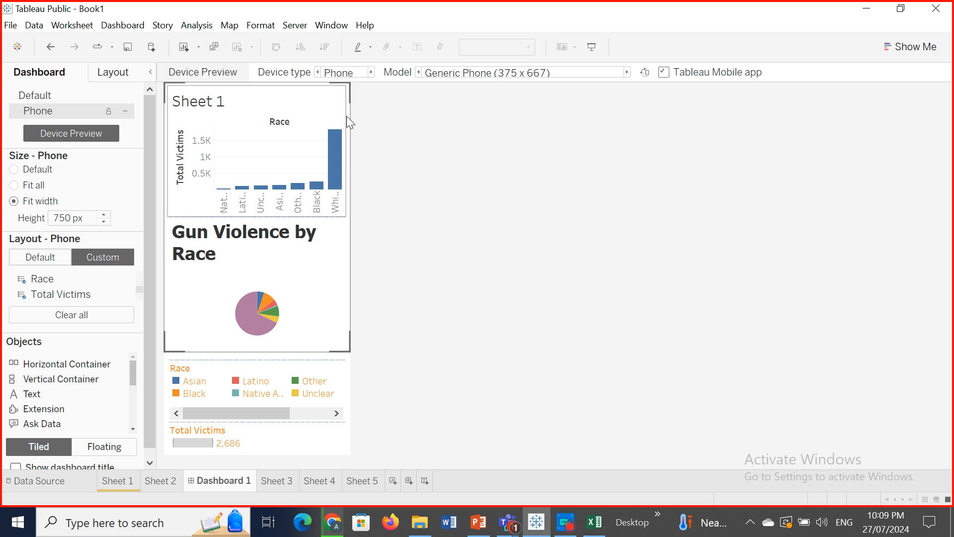
click(558, 72)
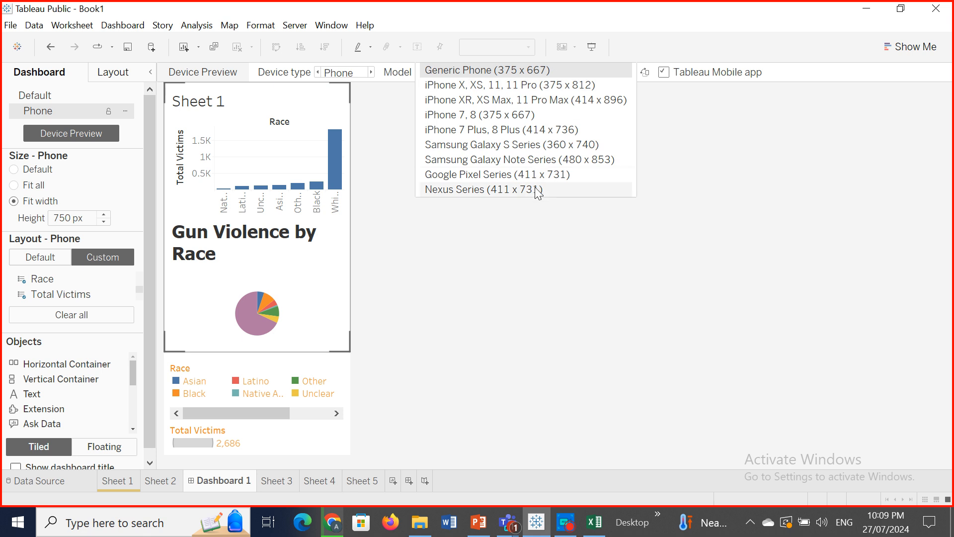
click(485, 85)
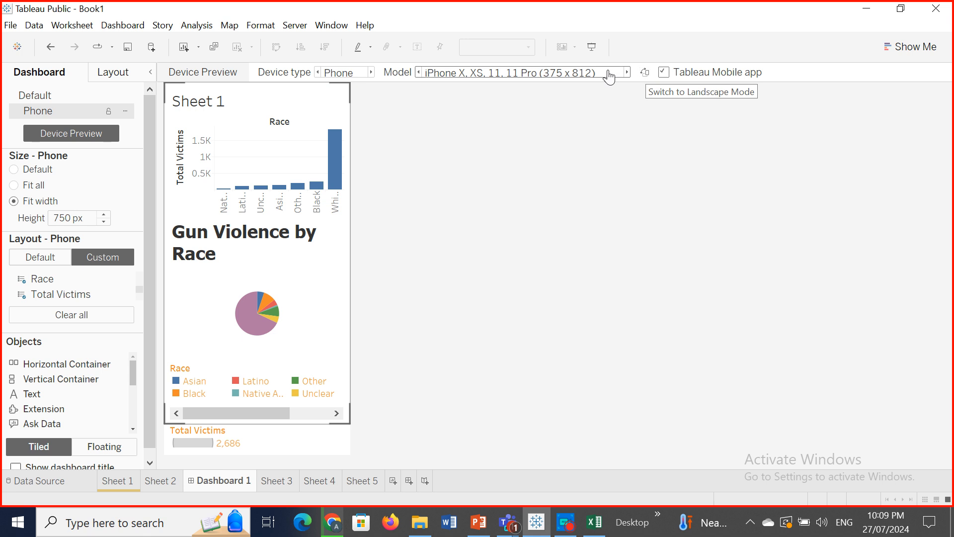
Step: Check the participants in the Teams meeting window and return to the Tableau dashboard
click(511, 510)
click(498, 478)
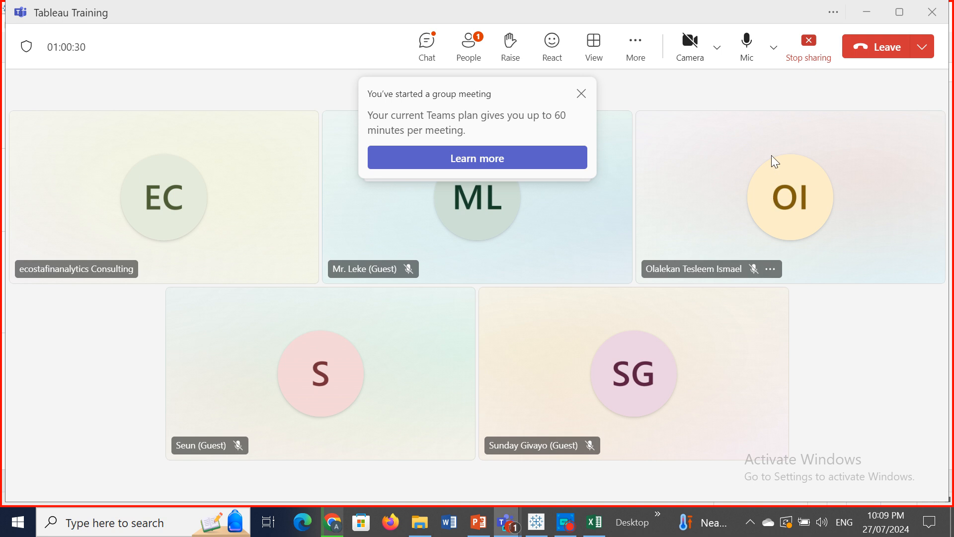
click(868, 13)
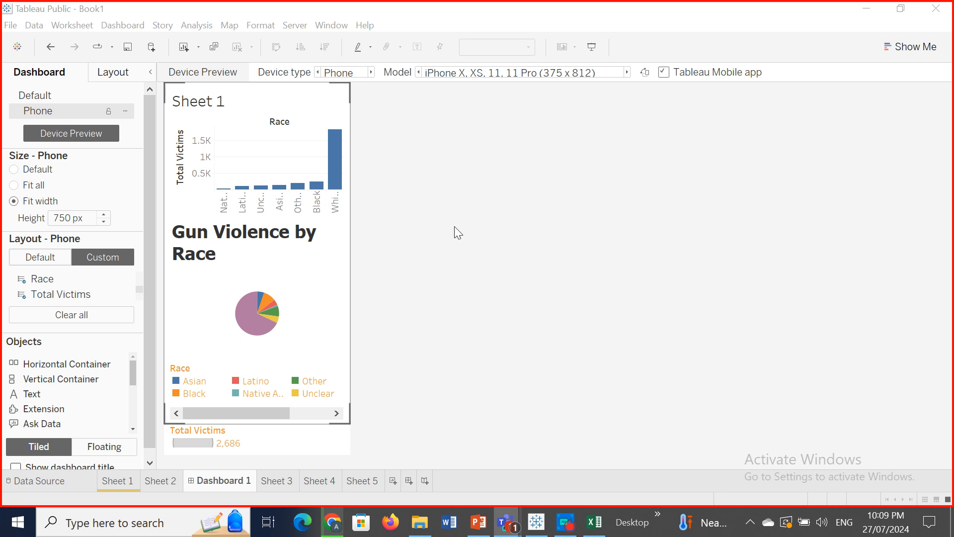
Step: Preview the Phone layout on the Samsung Galaxy S, Samsung Galaxy Note and Google Pixel Series models
click(465, 74)
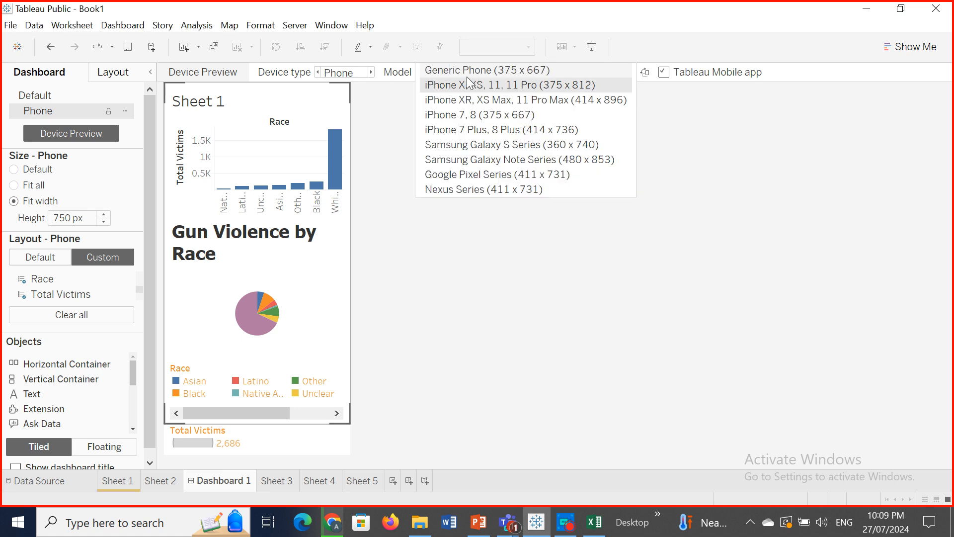
click(484, 144)
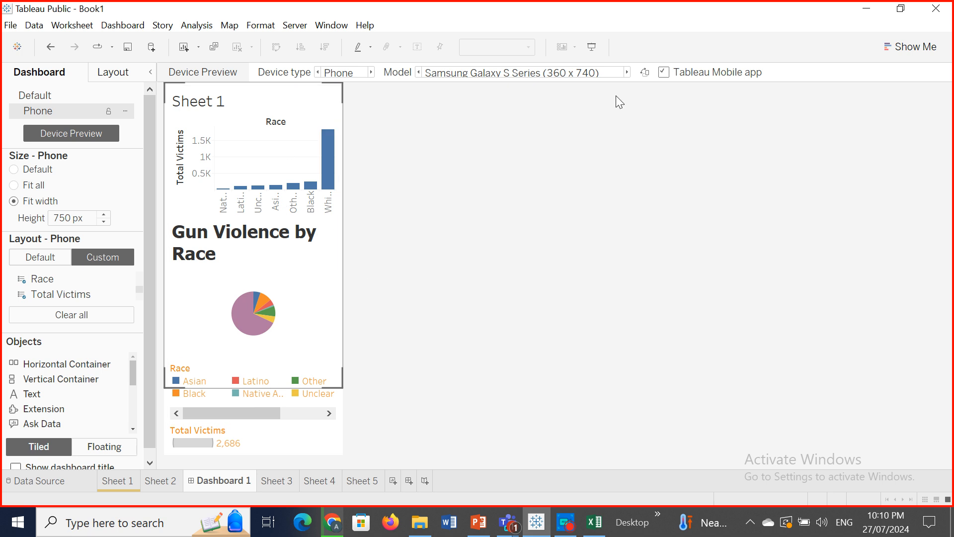
click(627, 72)
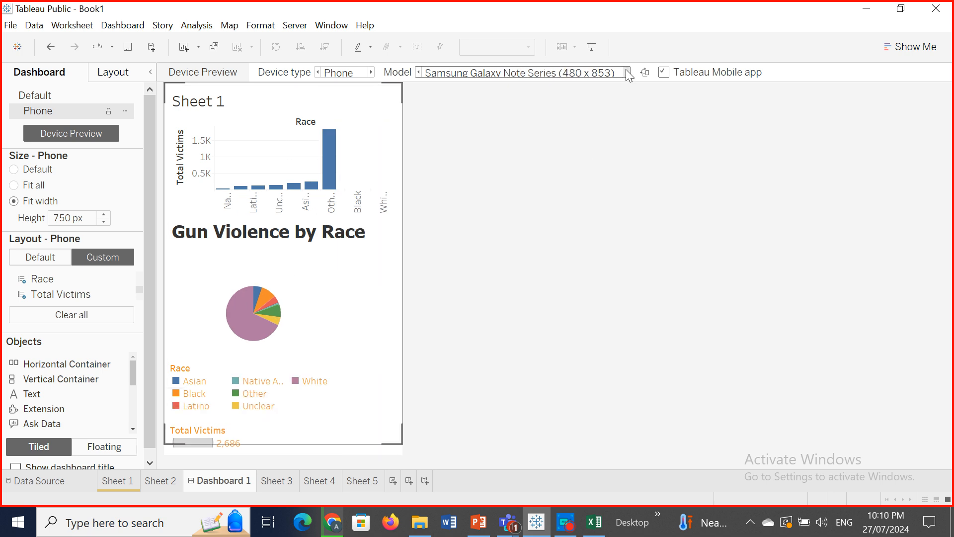
click(627, 73)
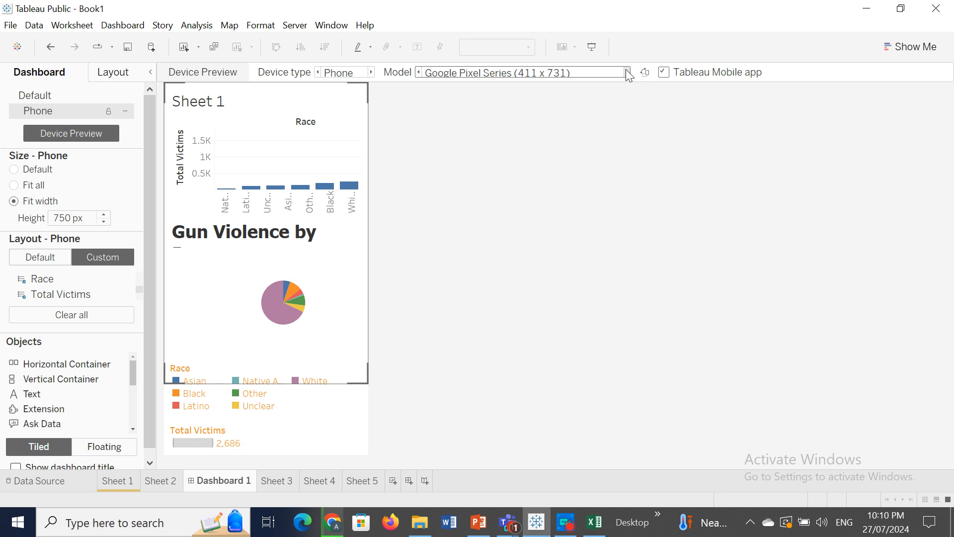
Step: Switch to the Teams meeting window and close it
click(507, 523)
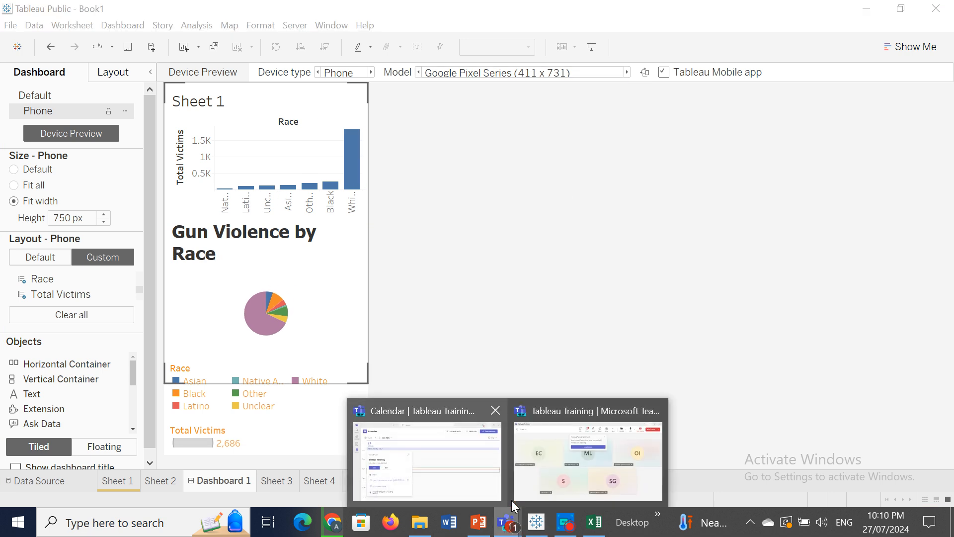
click(566, 488)
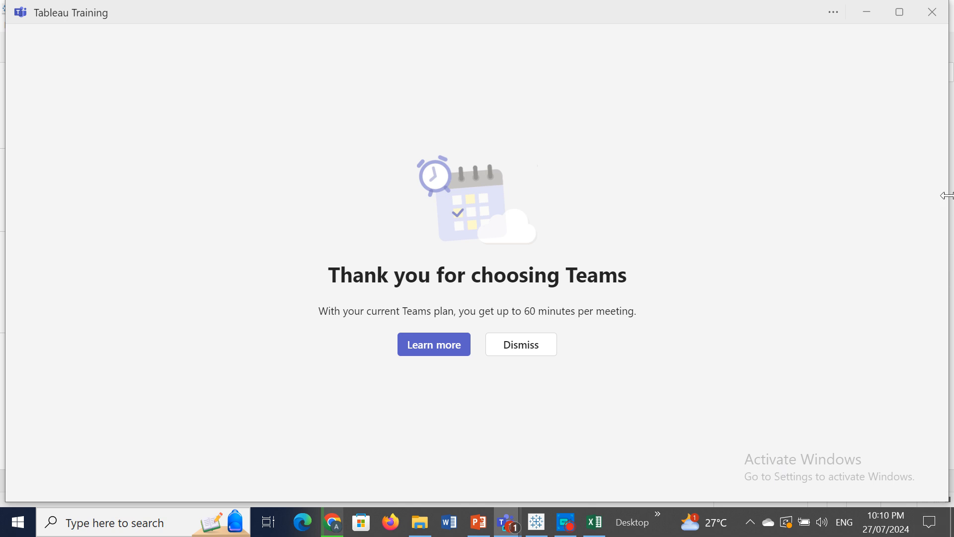
click(939, 14)
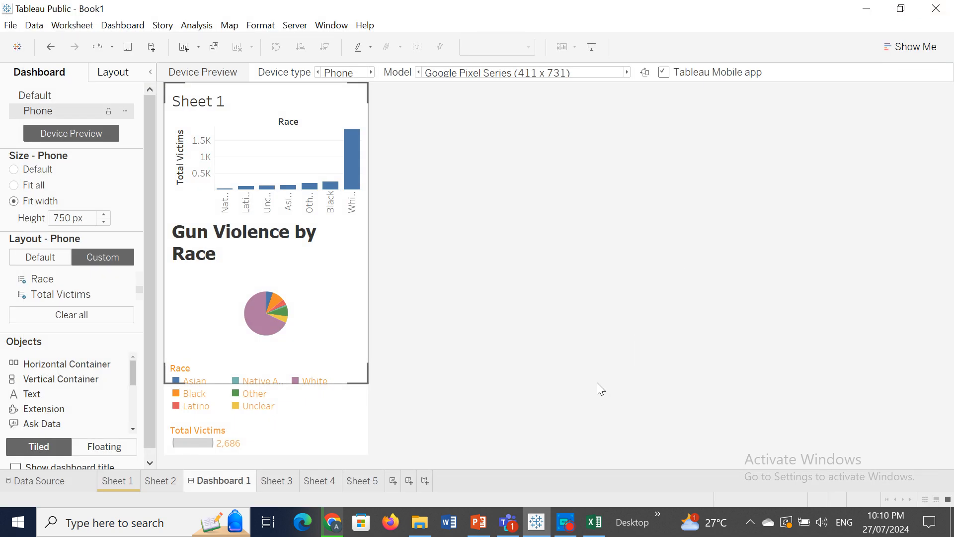
Step: Rejoin the Tableau Training meeting from the Teams calendar and bring its meeting window forward
click(507, 522)
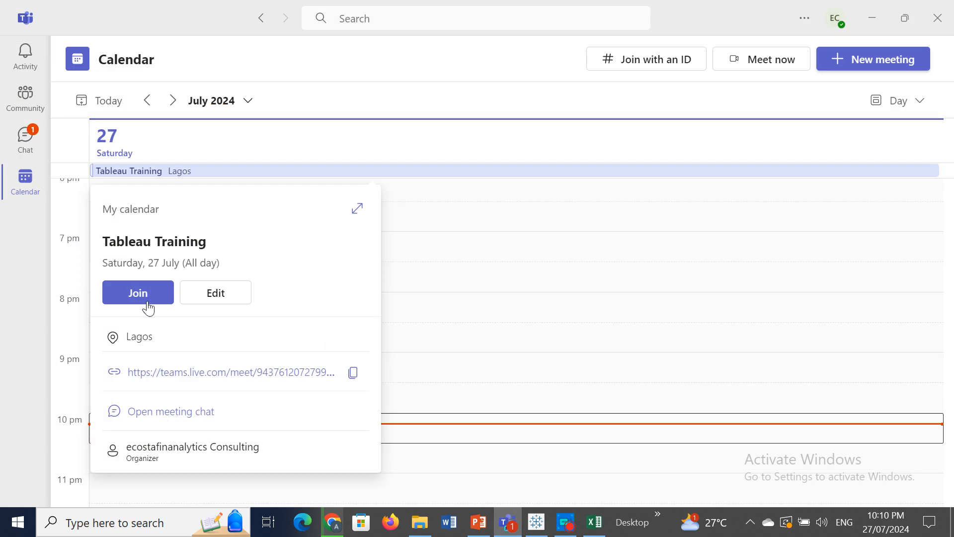
click(149, 300)
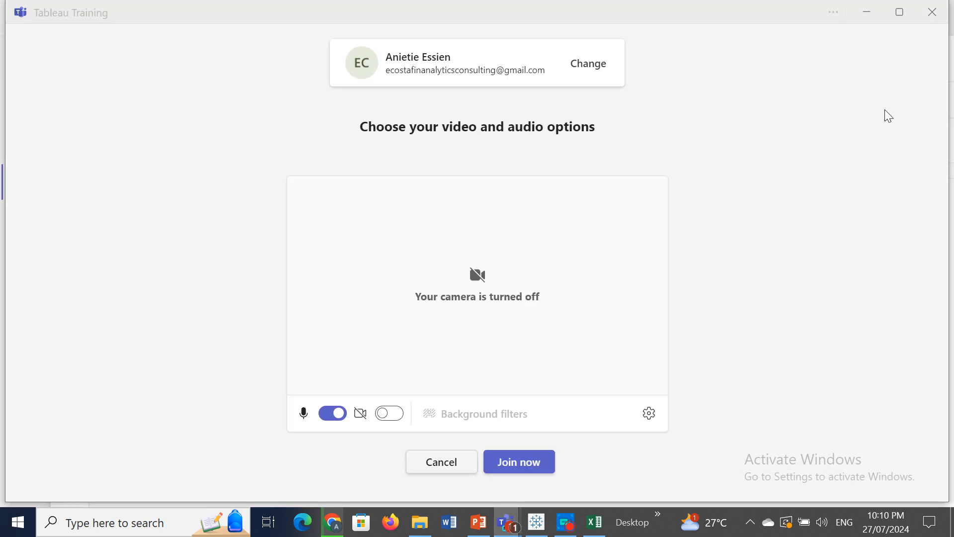
click(527, 466)
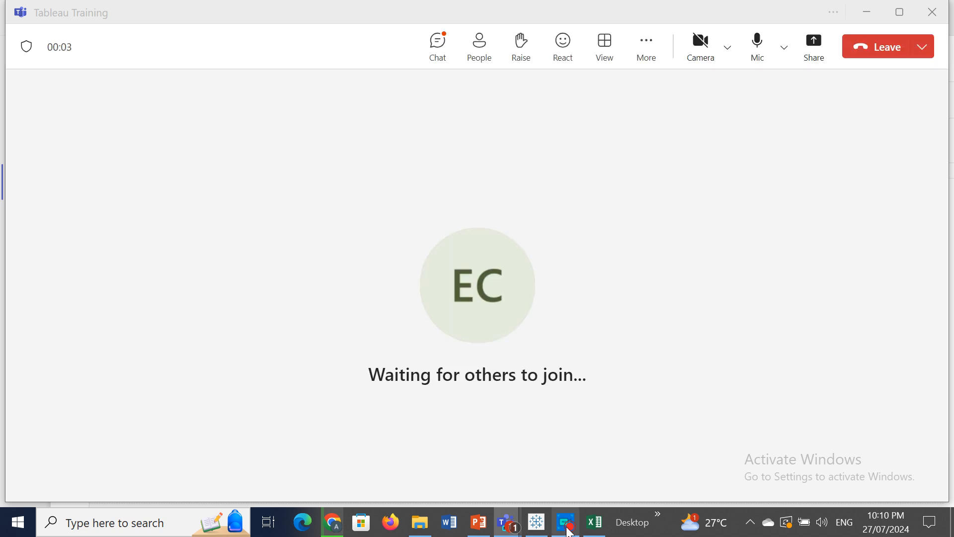
click(513, 527)
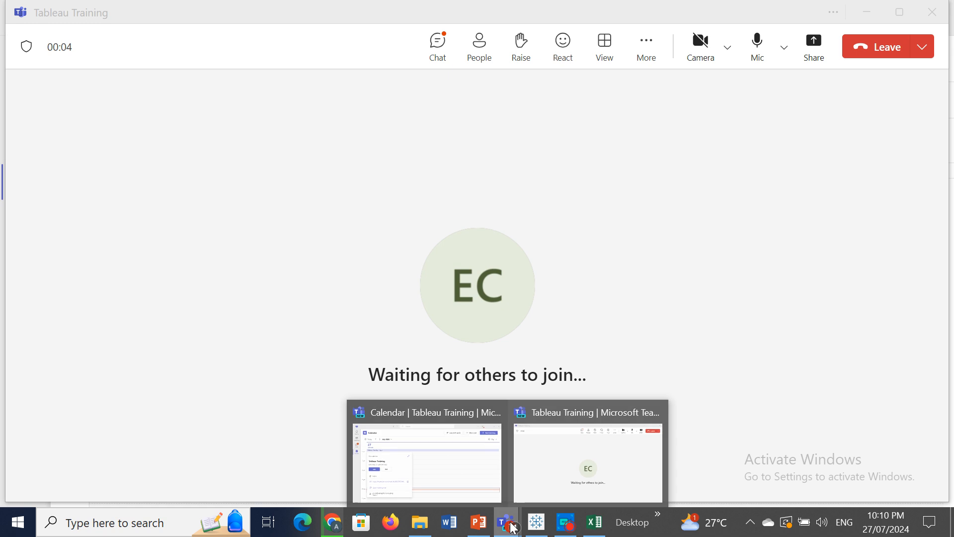
click(567, 477)
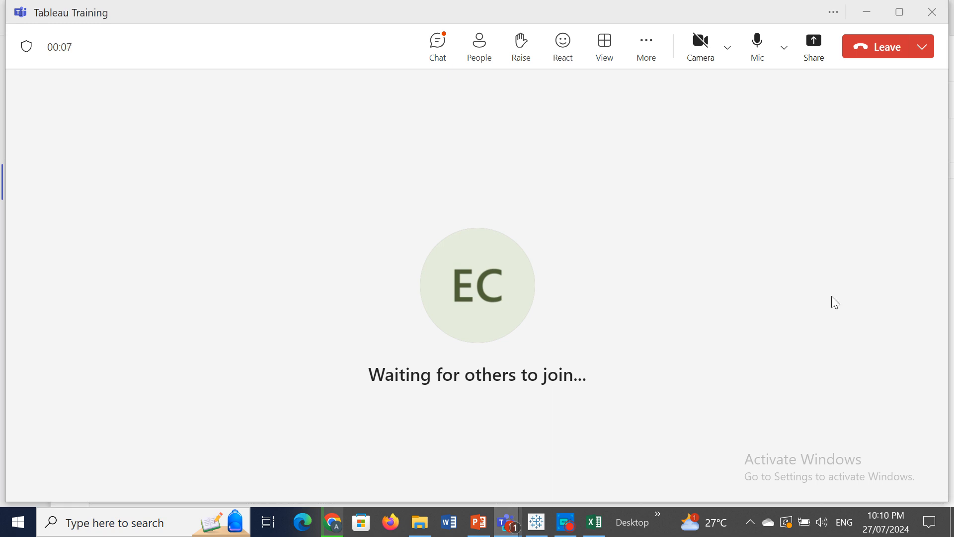
Step: Share the Tableau Public - Book1 window in the Teams meeting
click(816, 48)
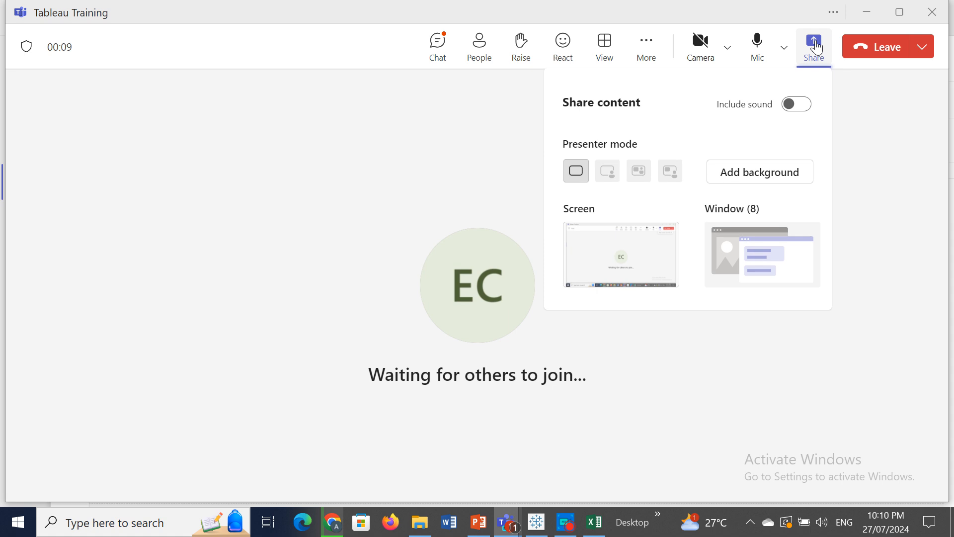
click(745, 226)
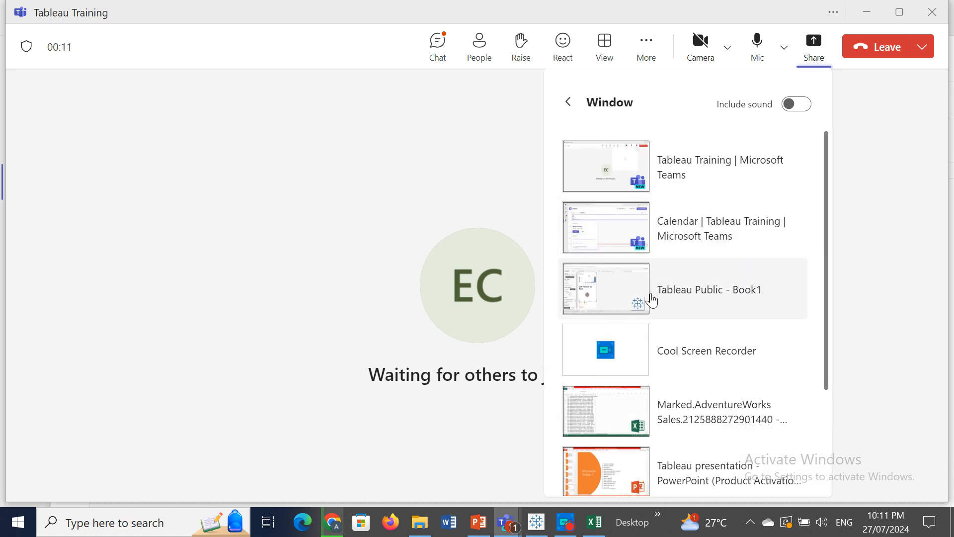
click(604, 288)
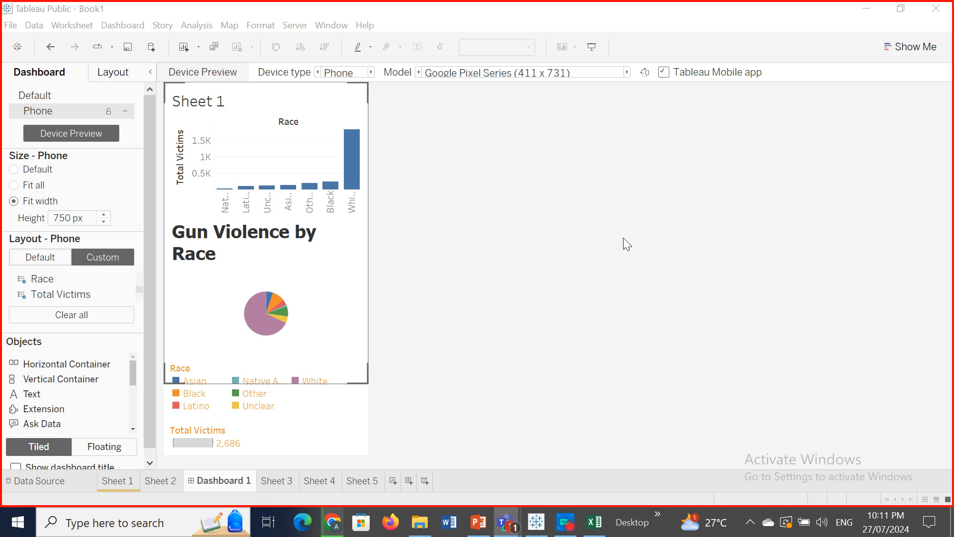
click(883, 412)
click(501, 207)
click(861, 417)
Step: Preview the dashboard as a Tablet on the iPad Mini (1024 x 768) and iPad 10.2" (1080 x 810) models
click(345, 76)
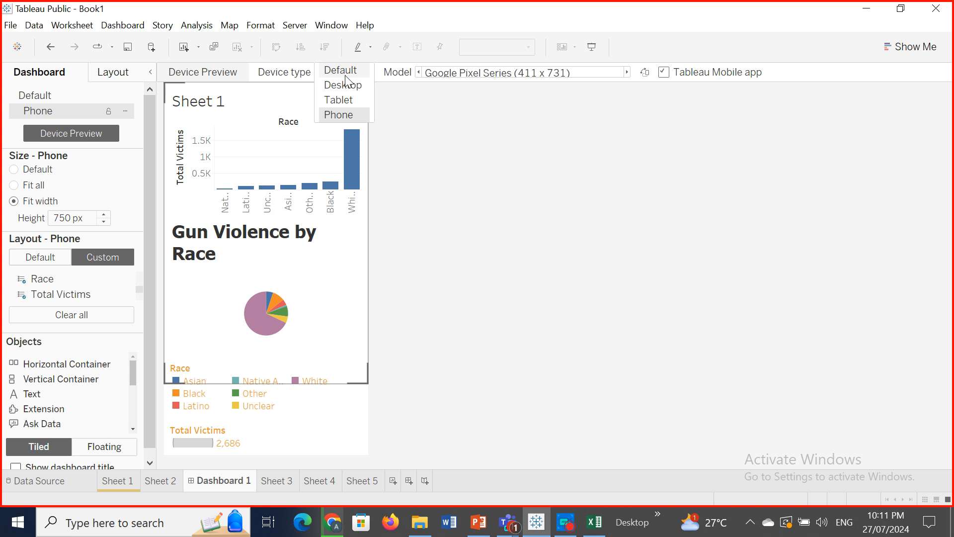
click(336, 100)
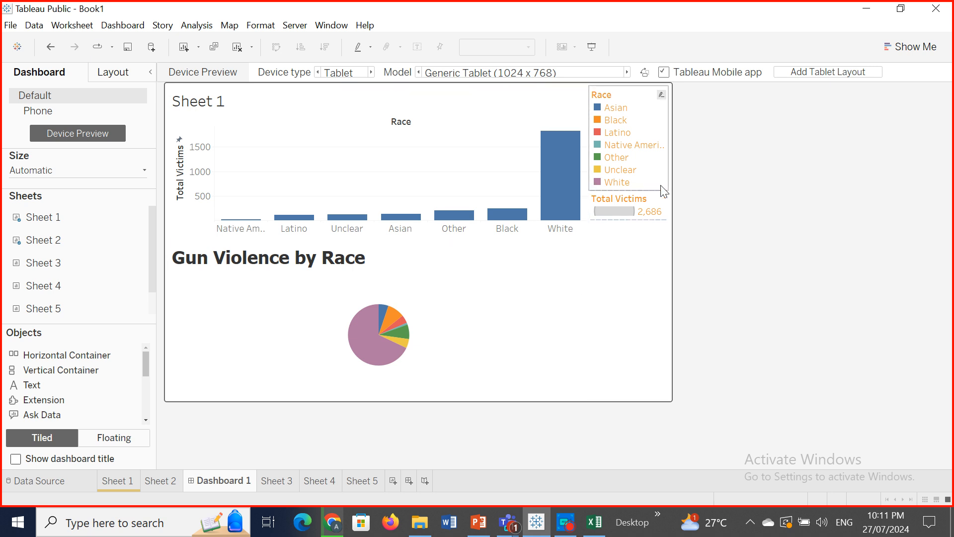
click(552, 74)
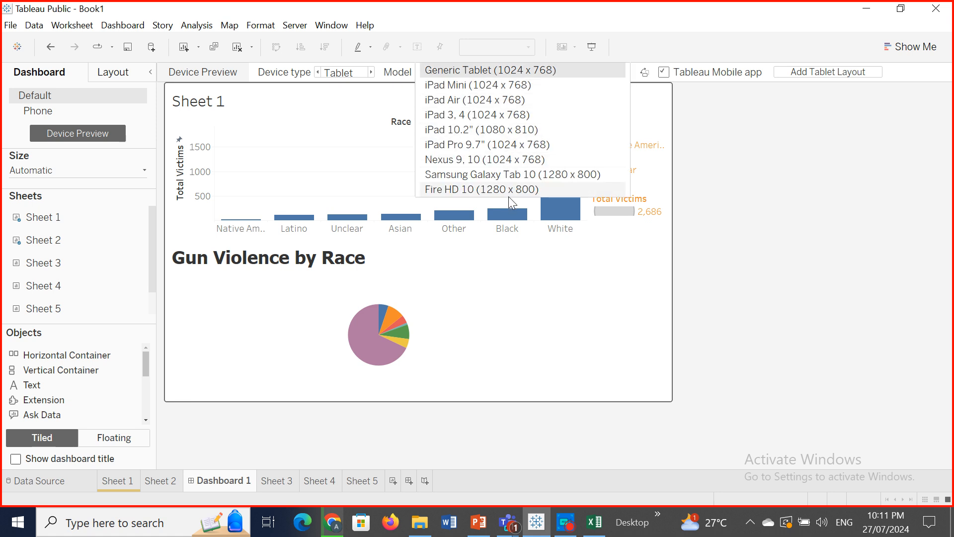
click(459, 86)
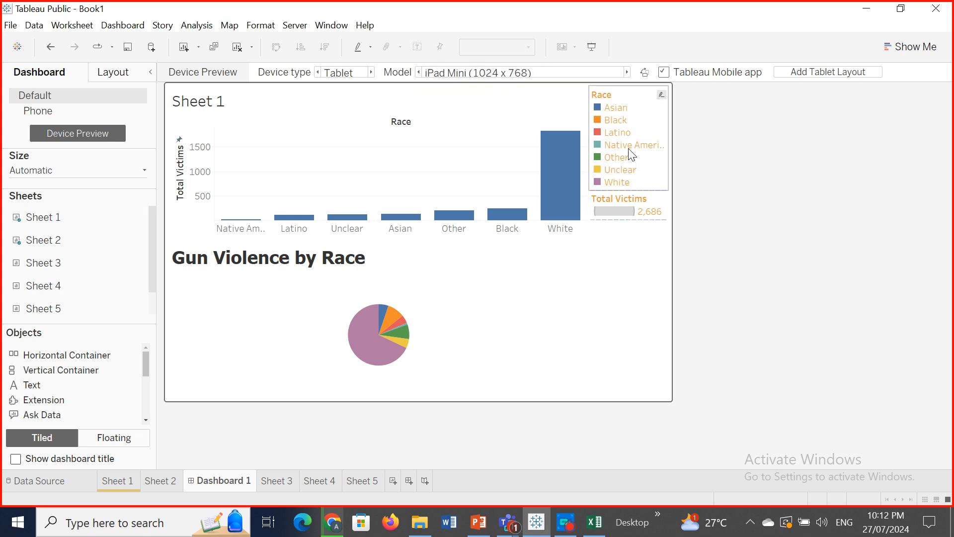
click(526, 74)
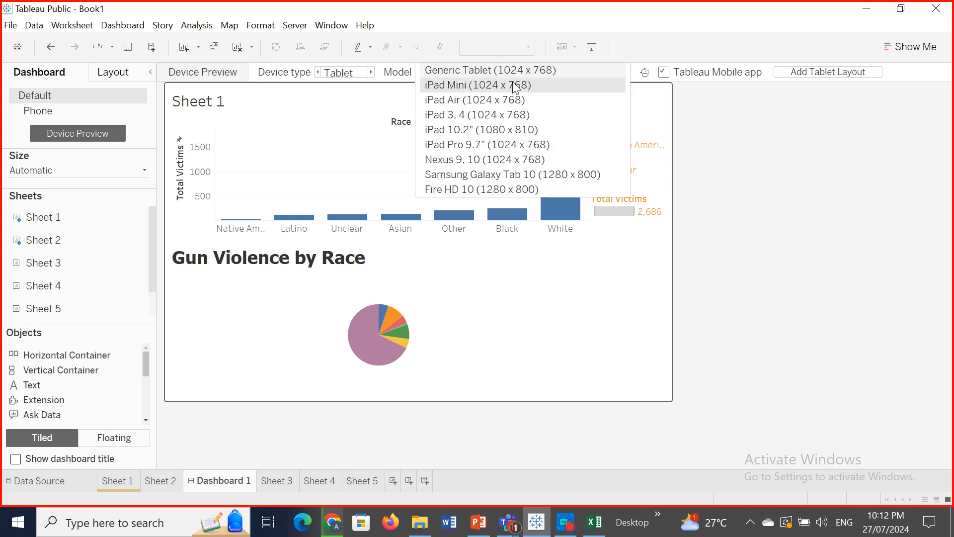
click(484, 130)
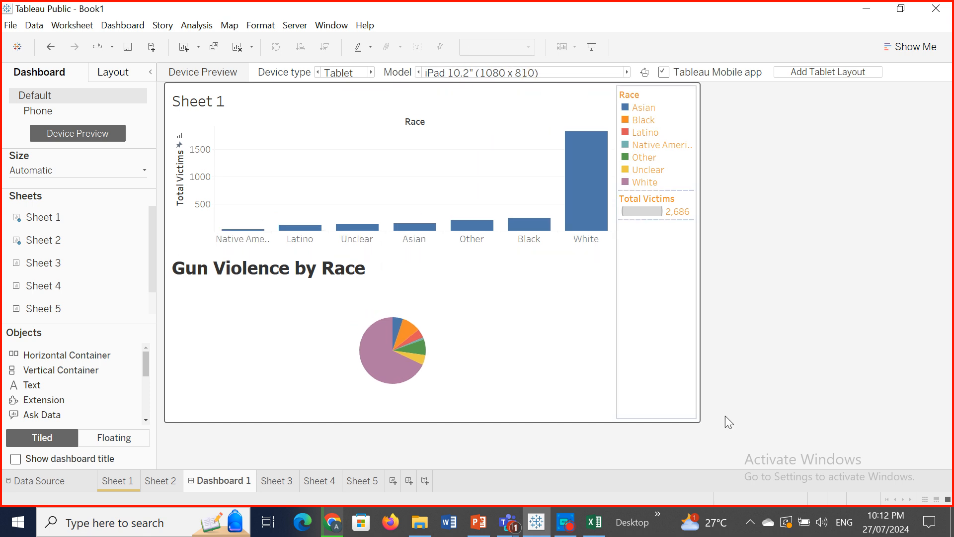
click(864, 415)
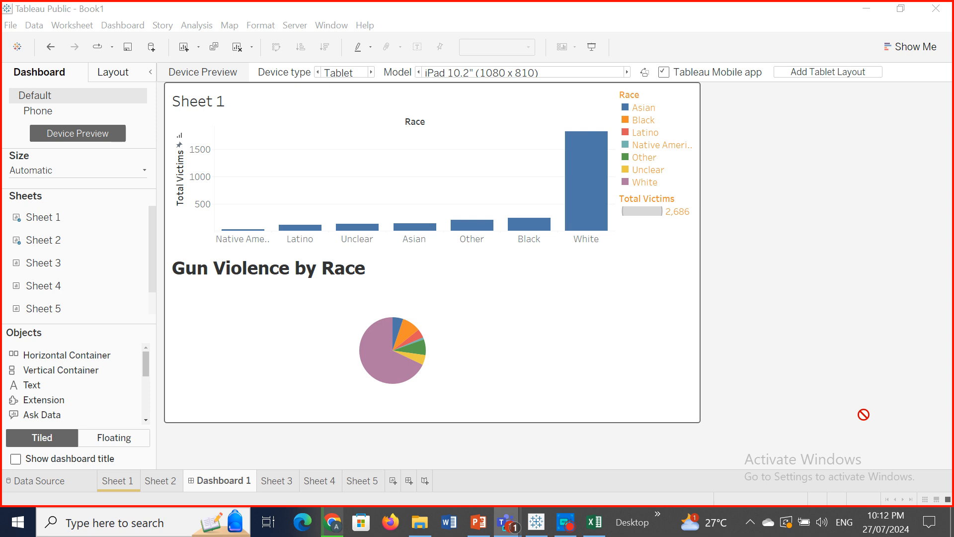
Step: Switch the device preview to Desktop and clear all contents from Dashboard 1
click(352, 73)
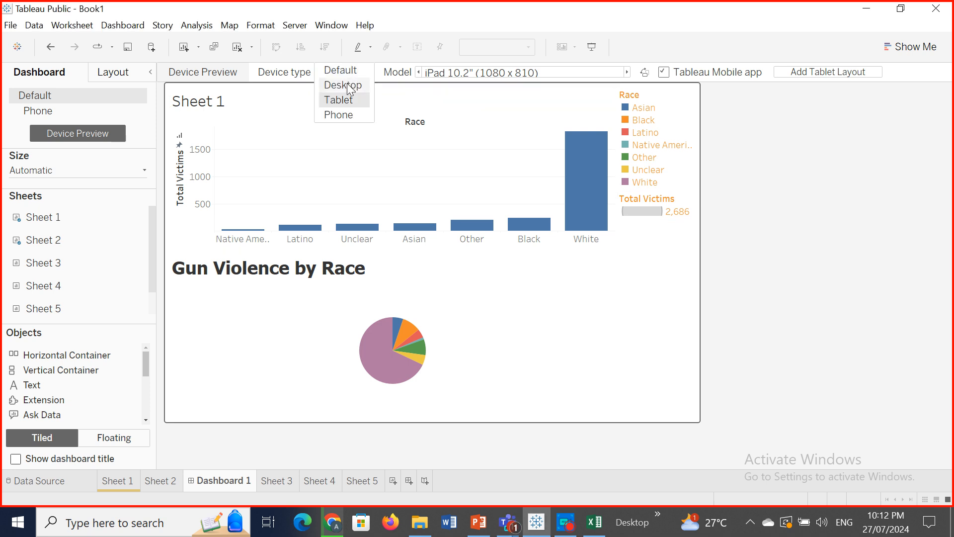
click(348, 85)
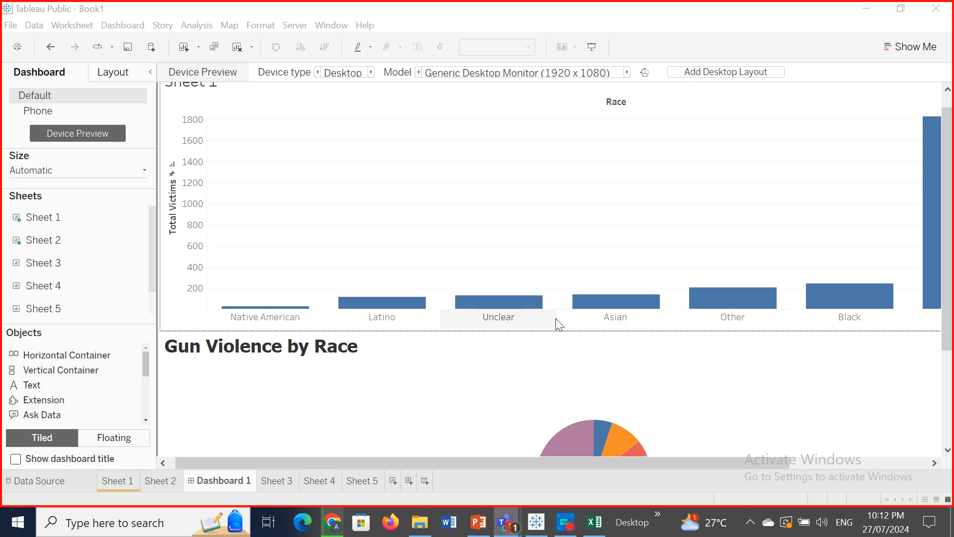
click(236, 47)
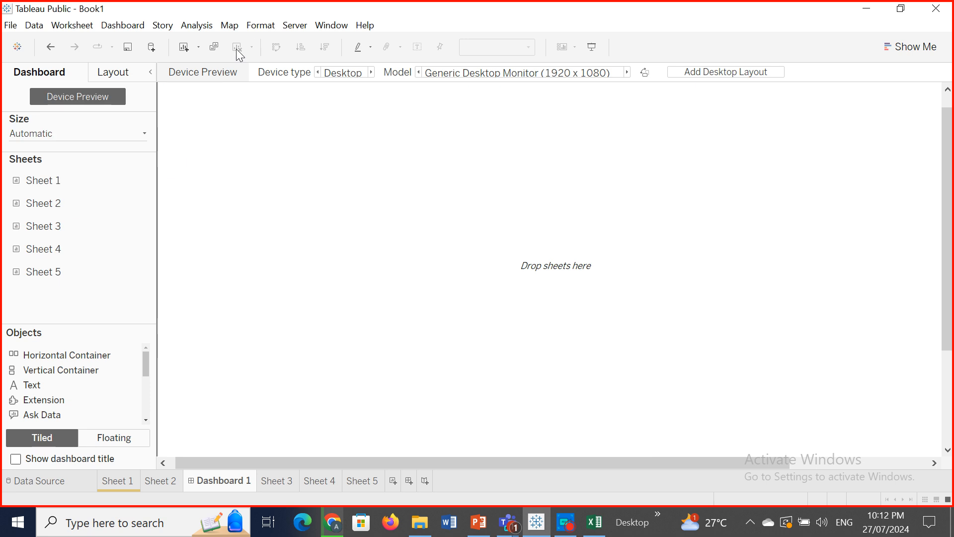
Step: Remove the Race field from the Columns of Sheet 1
click(129, 484)
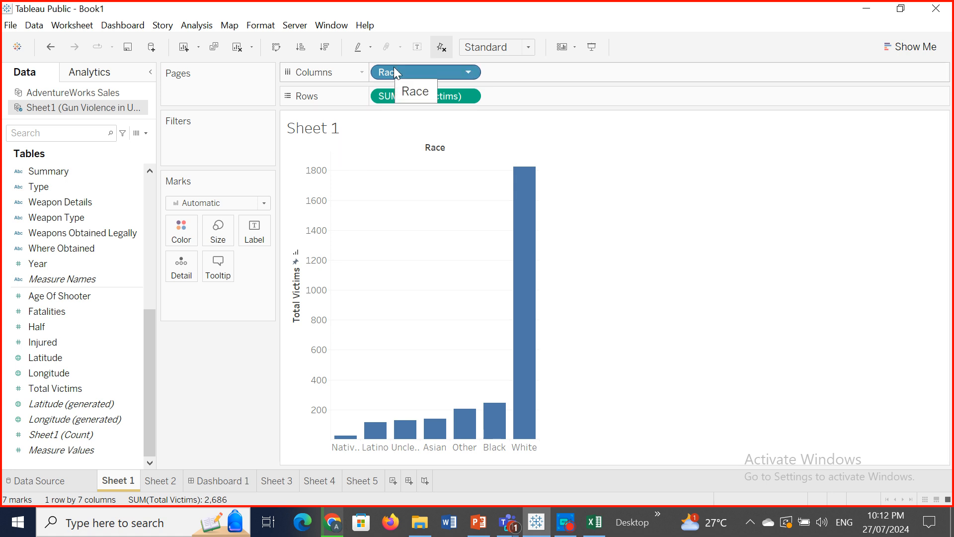
drag(394, 67, 100, 343)
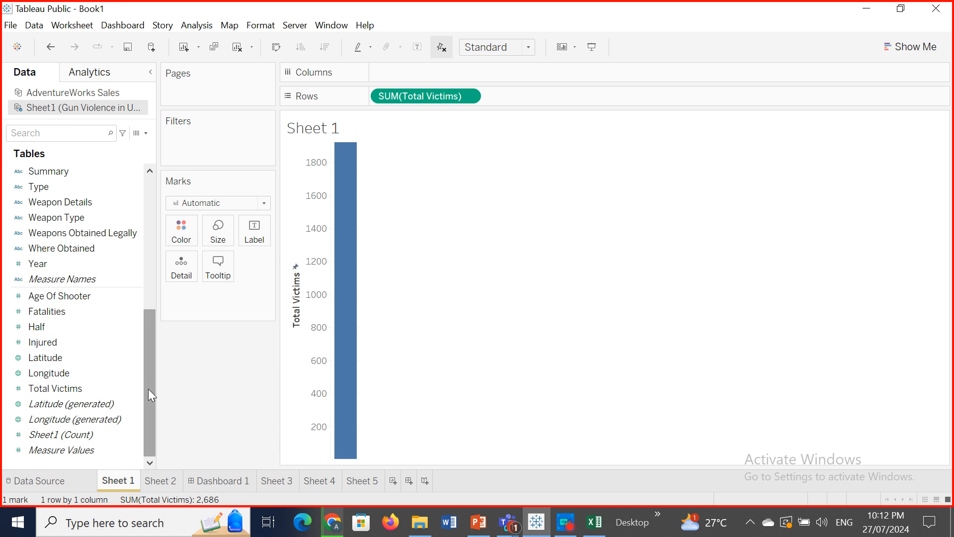
Step: Add the Location.1 field to the Columns of Sheet 1 and widen the bar columns so the location names fit
drag(148, 389, 139, 276)
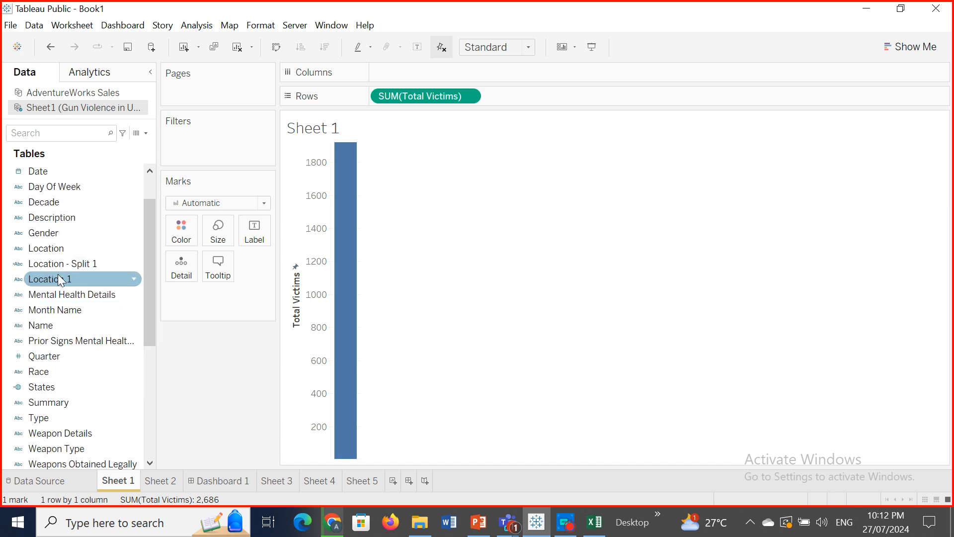
drag(61, 282, 413, 70)
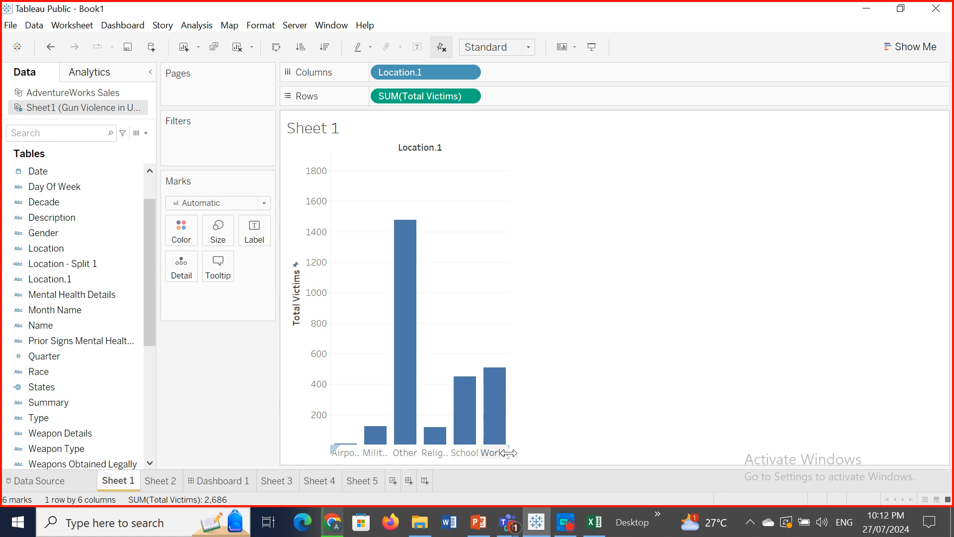
drag(507, 452, 538, 453)
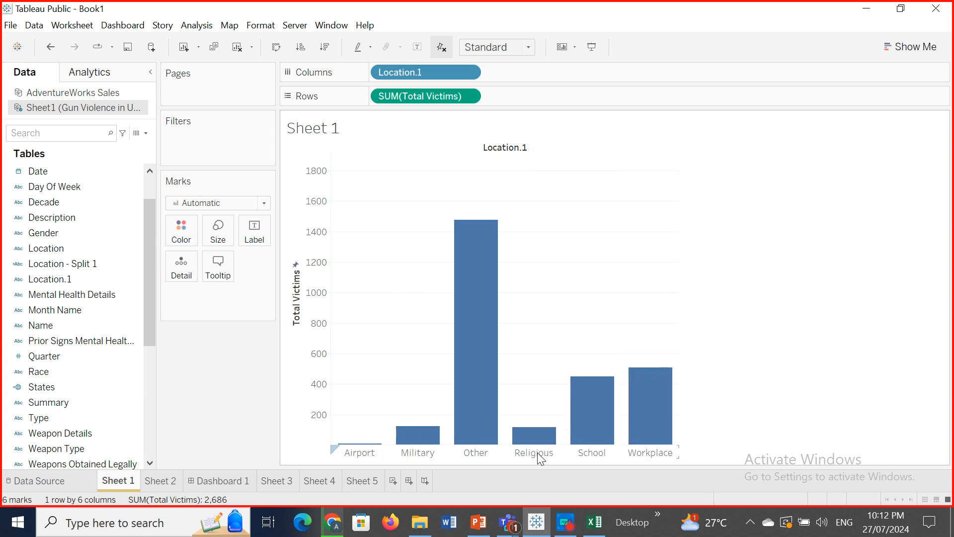
Step: On the Sheet 3 map, convert Total Victims to Discrete and add the States field as the label
click(160, 481)
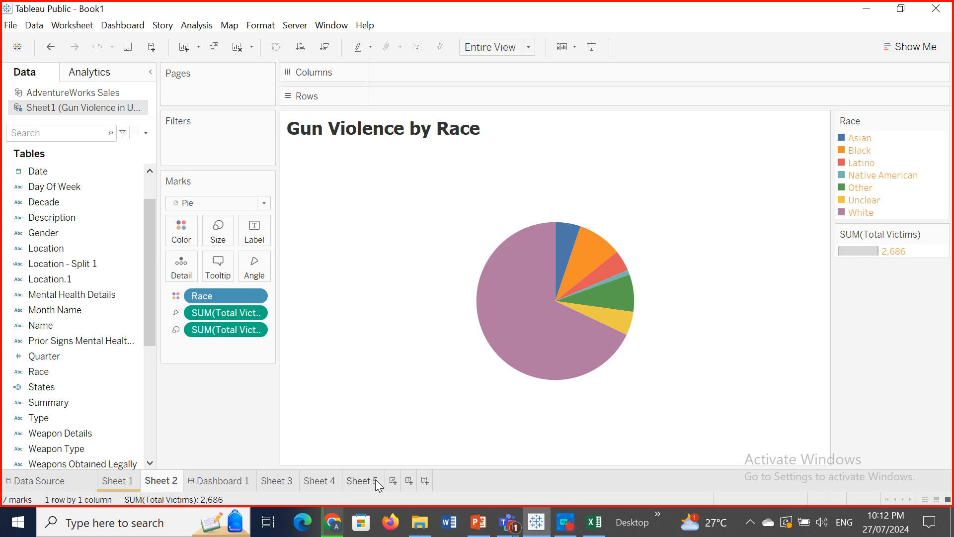
click(285, 480)
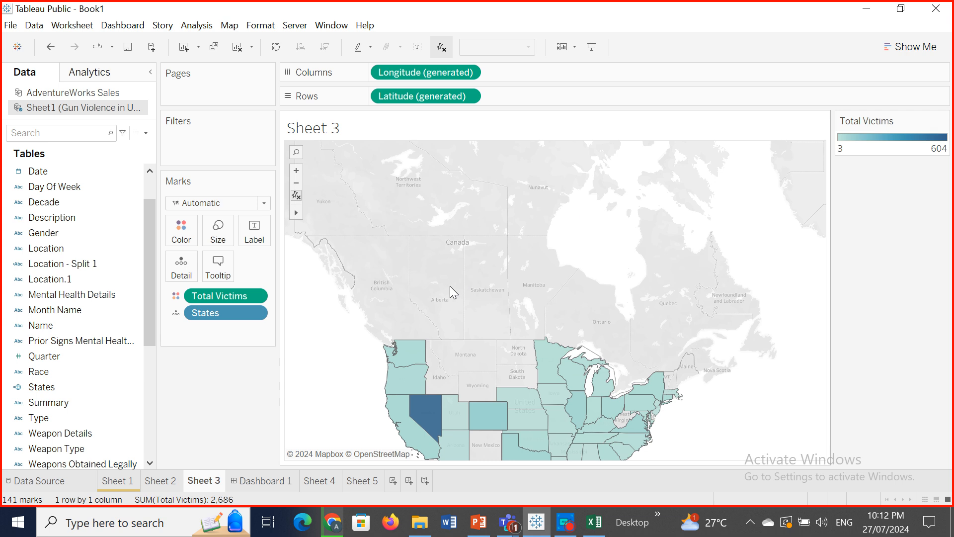
mouse_move(301, 214)
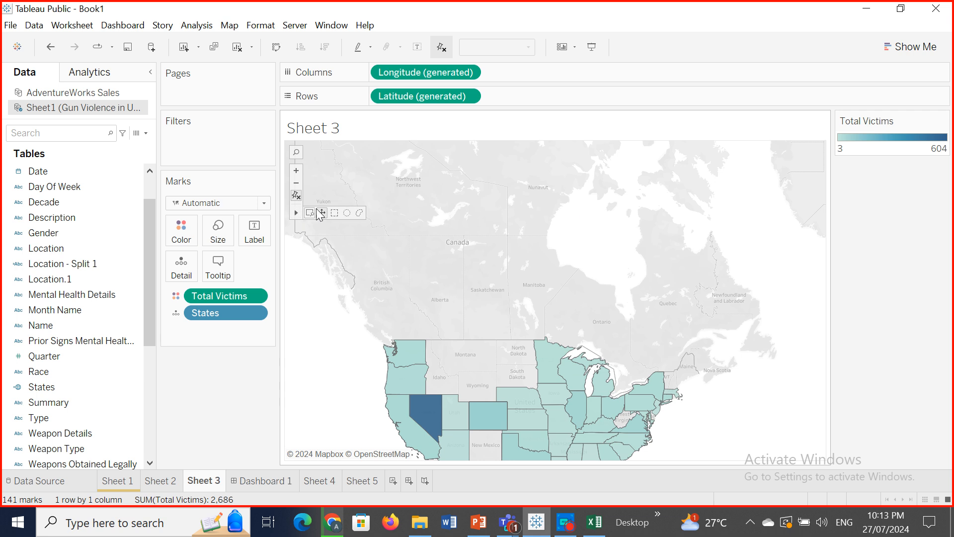
drag(517, 322, 539, 196)
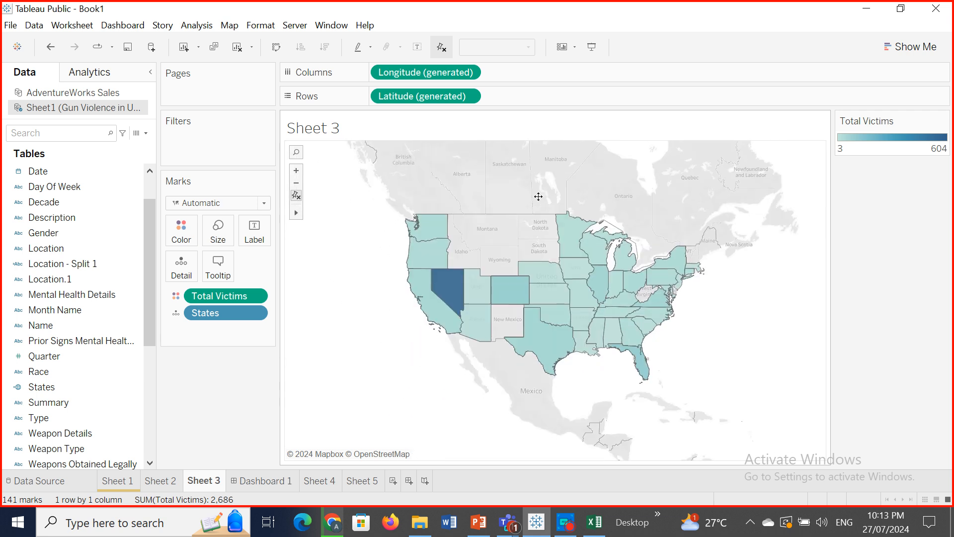
click(255, 296)
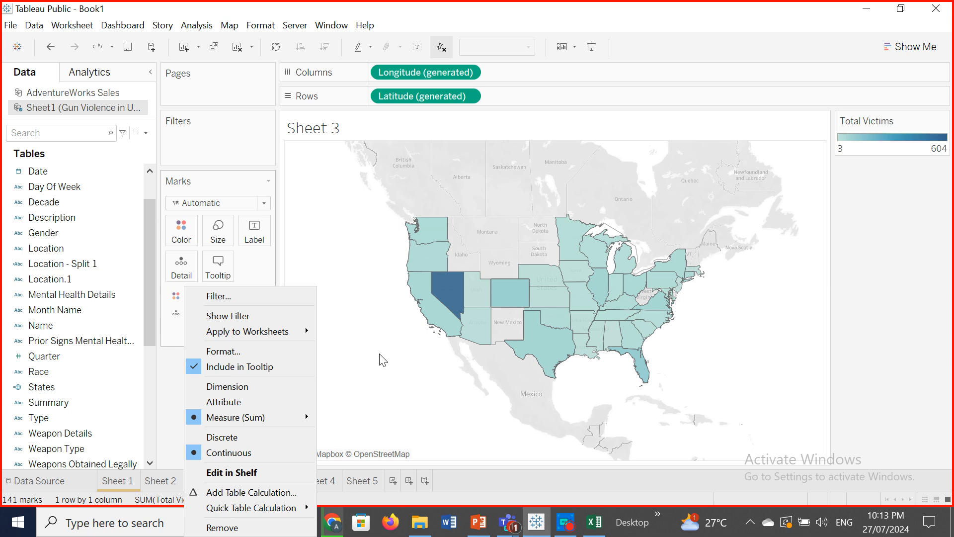
click(240, 438)
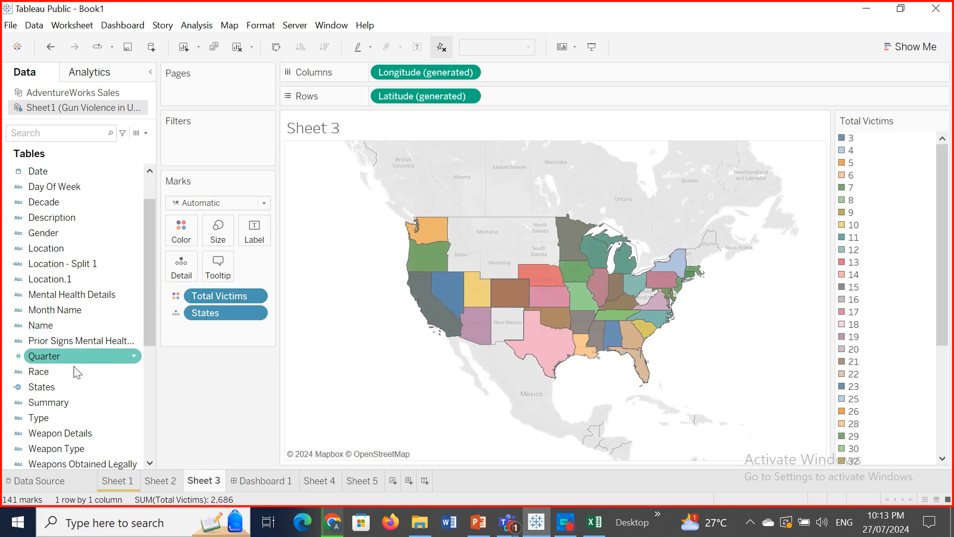
drag(42, 388, 256, 236)
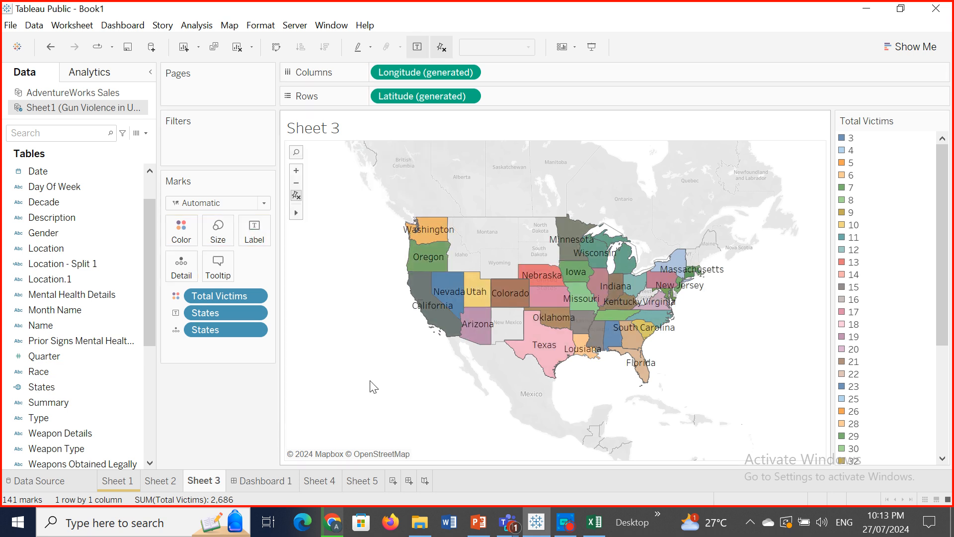
Step: Review the empty Dashboard 1 and the charts on Sheet 1, Sheet 2 and Sheet 3
click(258, 481)
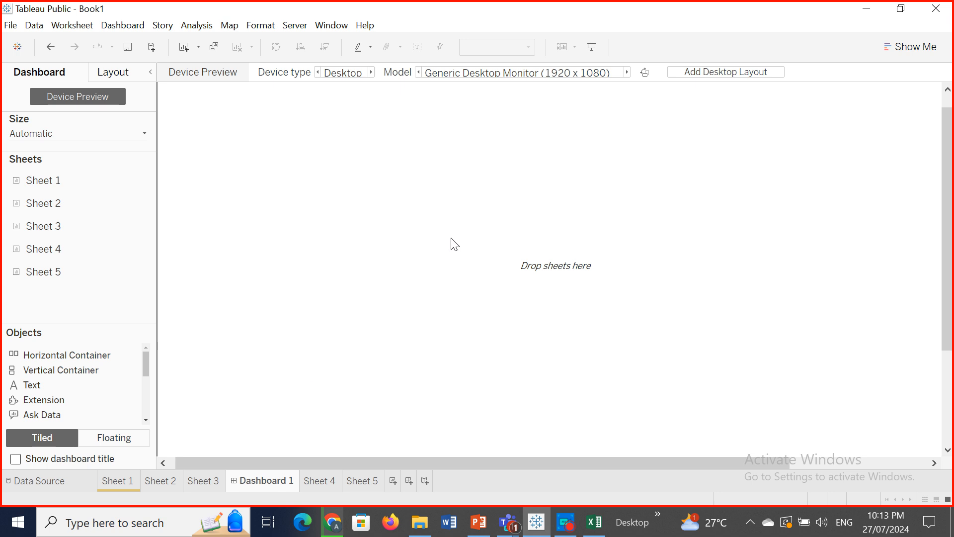
click(128, 481)
click(160, 485)
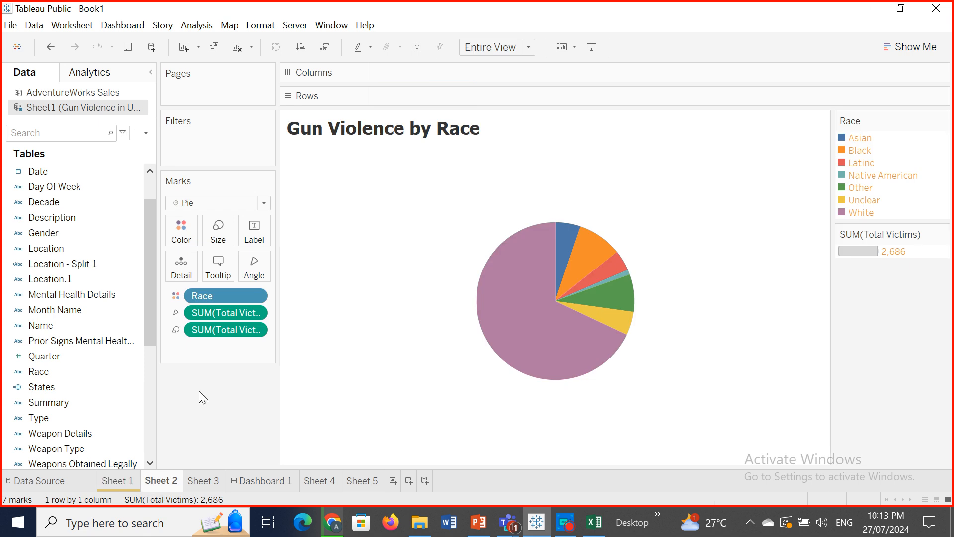
click(115, 25)
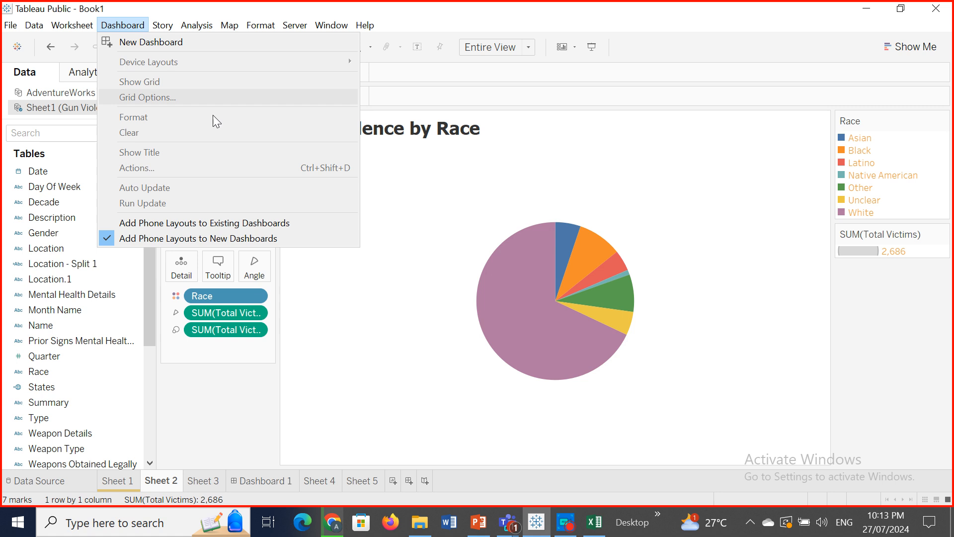
click(409, 212)
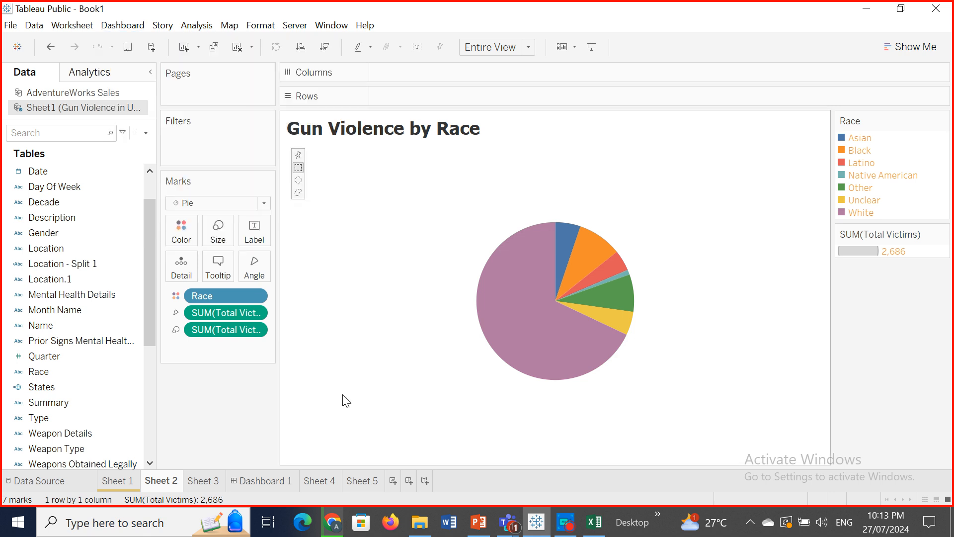
click(204, 480)
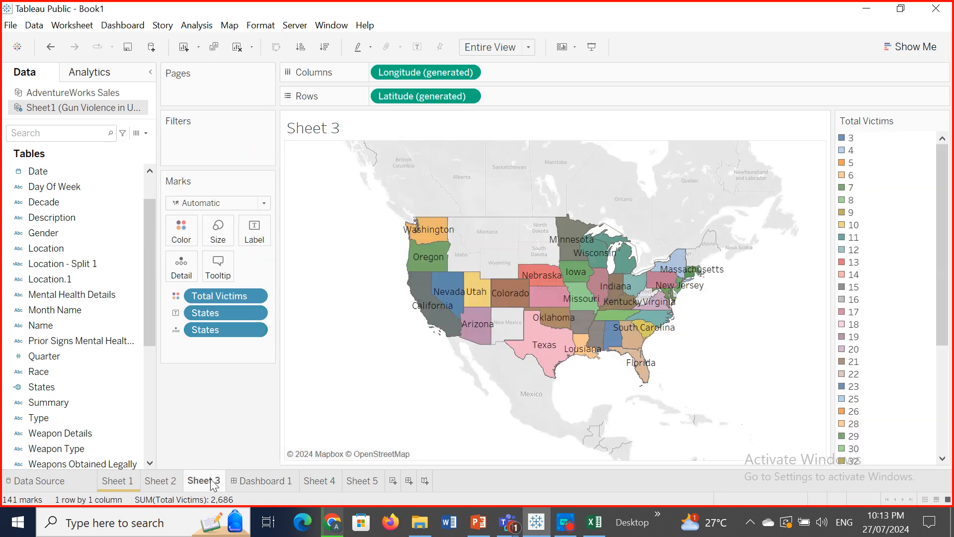
Step: Add a Horizontal Container to Dashboard 1 and place Sheet 1 inside it
click(252, 480)
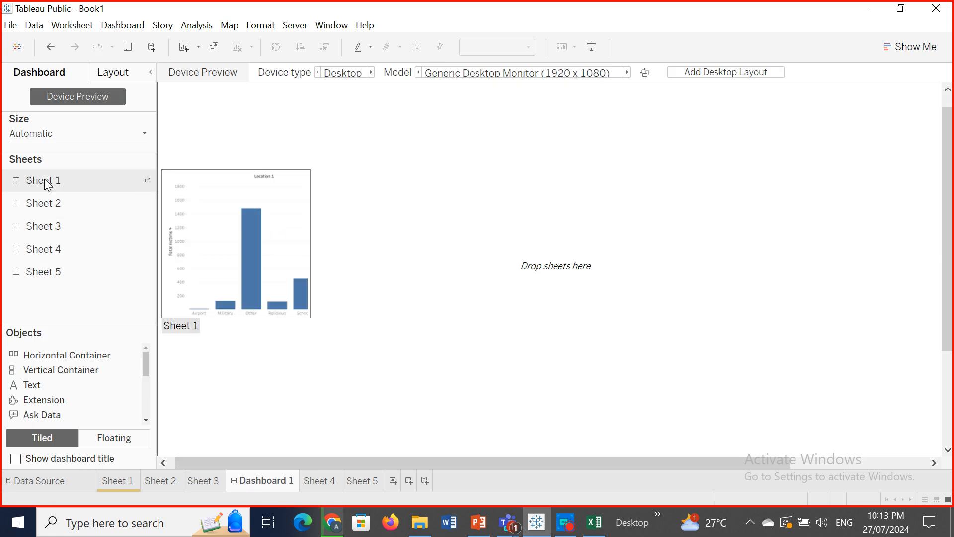
mouse_move(47, 184)
mouse_down()
mouse_move(318, 201)
mouse_move(41, 182)
mouse_up()
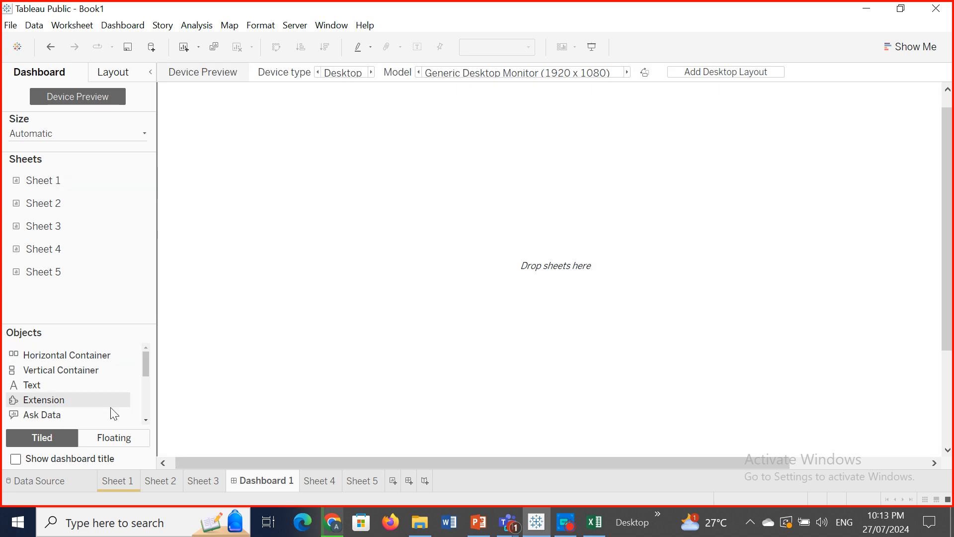
click(58, 353)
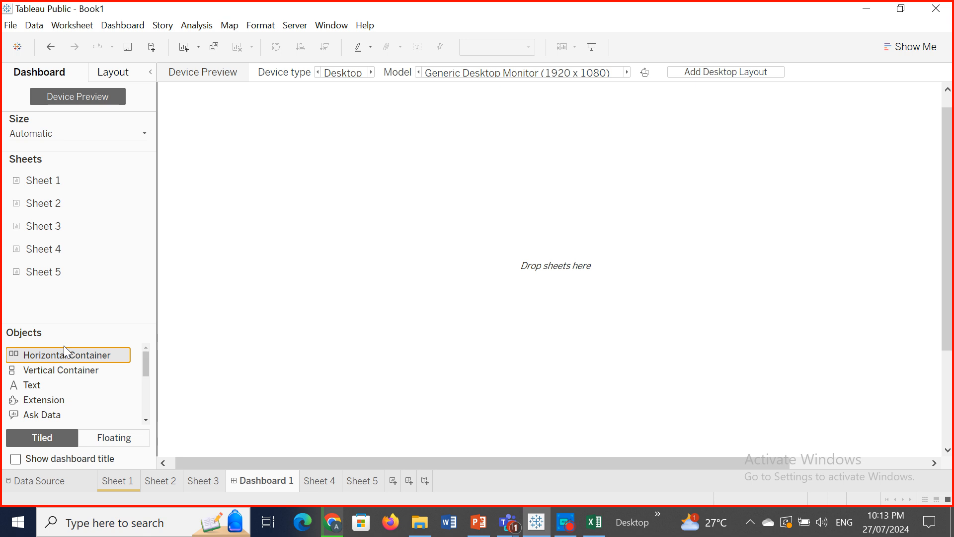
drag(64, 355, 488, 212)
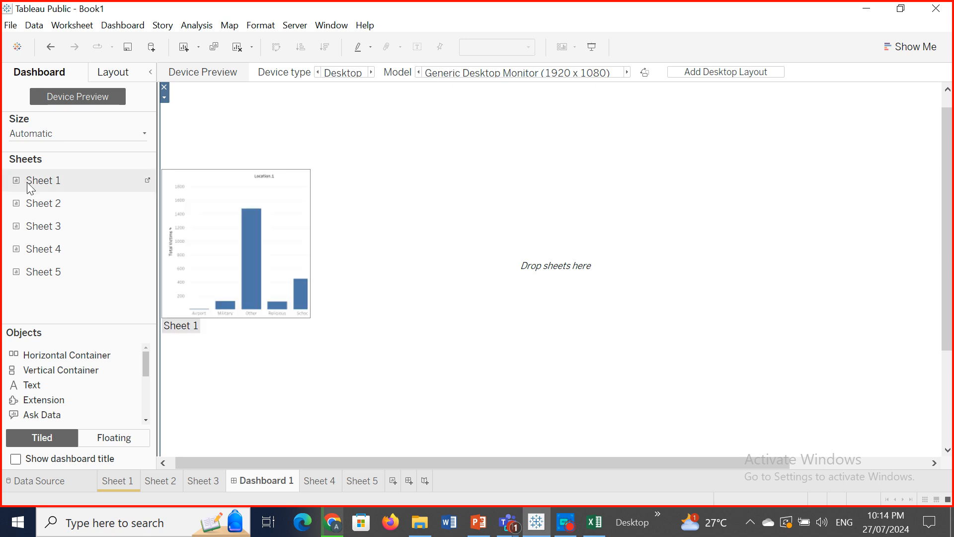
drag(93, 180, 234, 201)
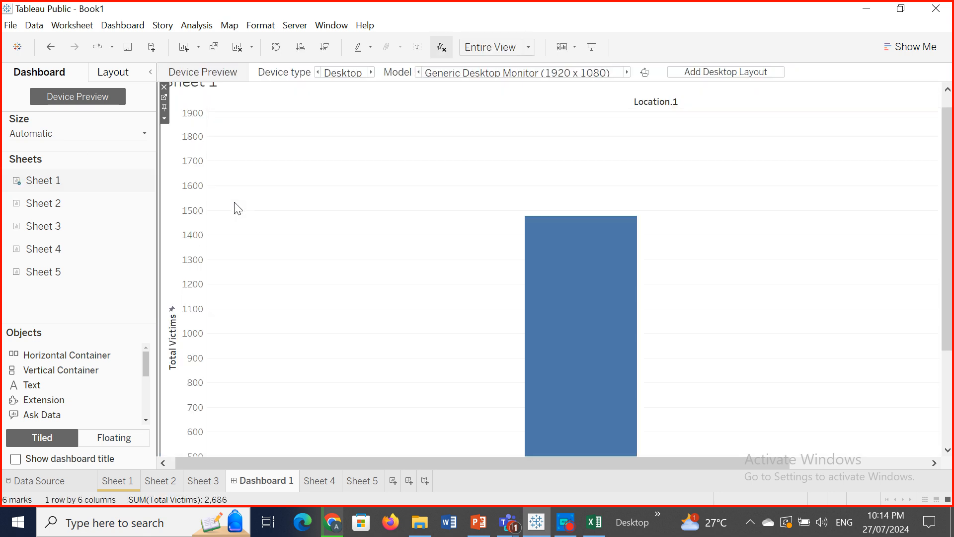
Step: Place Sheet 2 to the left of Sheet 1 in Dashboard 1's horizontal container and widen the pie chart's area
mouse_move(56, 198)
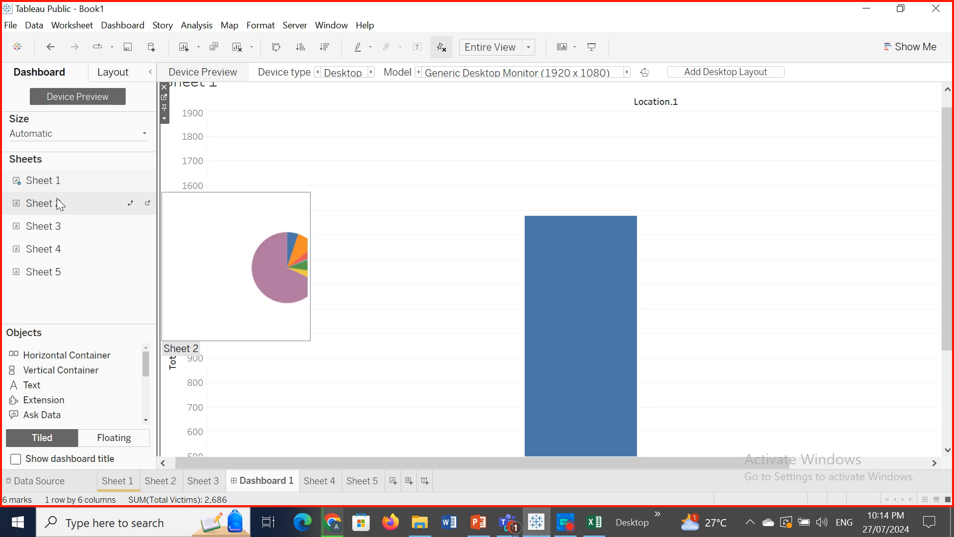
mouse_move(56, 199)
mouse_down()
mouse_move(266, 173)
mouse_move(286, 179)
mouse_up()
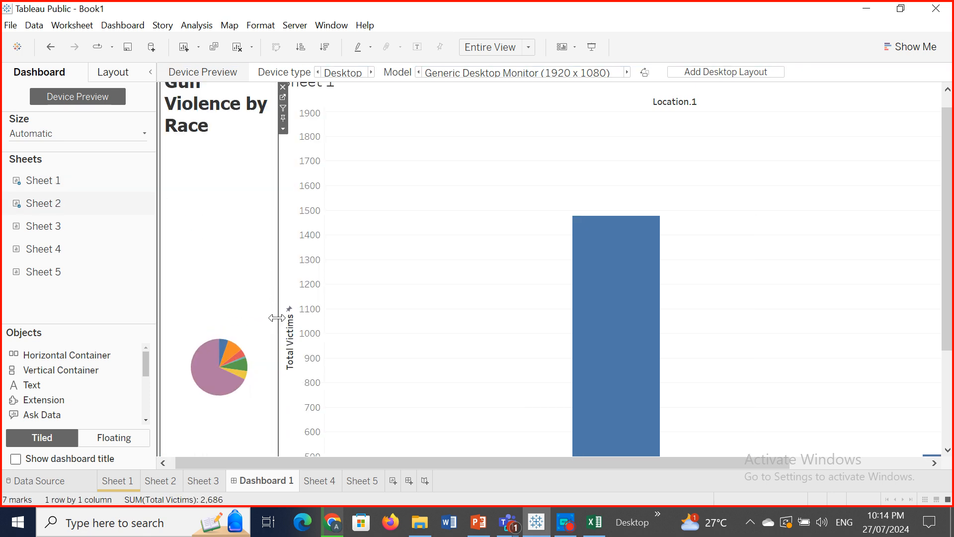
drag(277, 317, 431, 308)
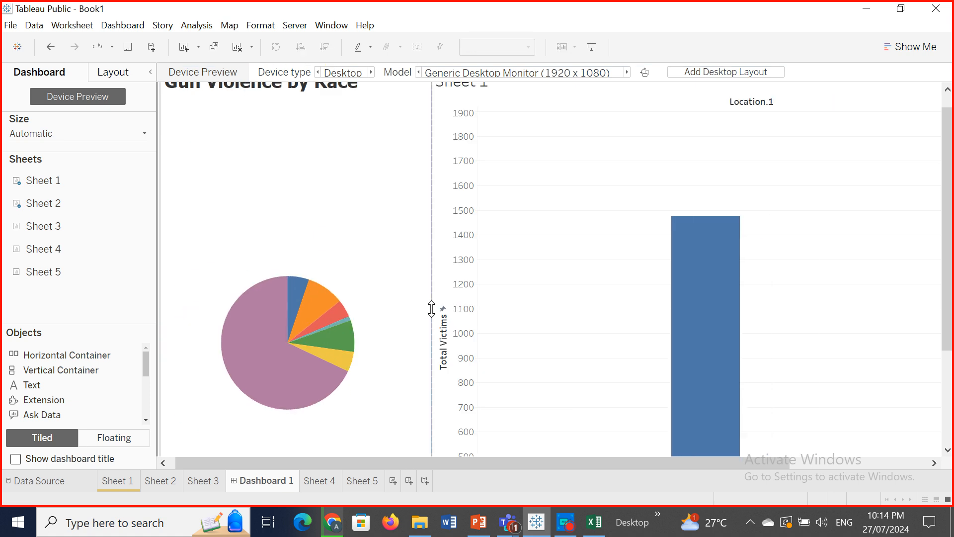
Step: Insert Sheet 3 between the pie chart and the bar chart on Dashboard 1 and narrow the map's area
mouse_move(102, 230)
drag(62, 226, 473, 229)
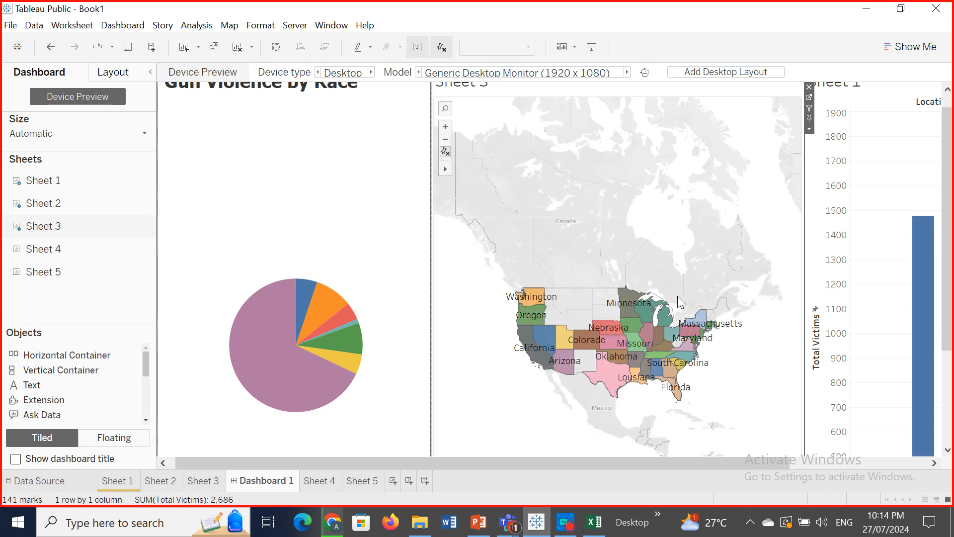
drag(803, 283, 740, 284)
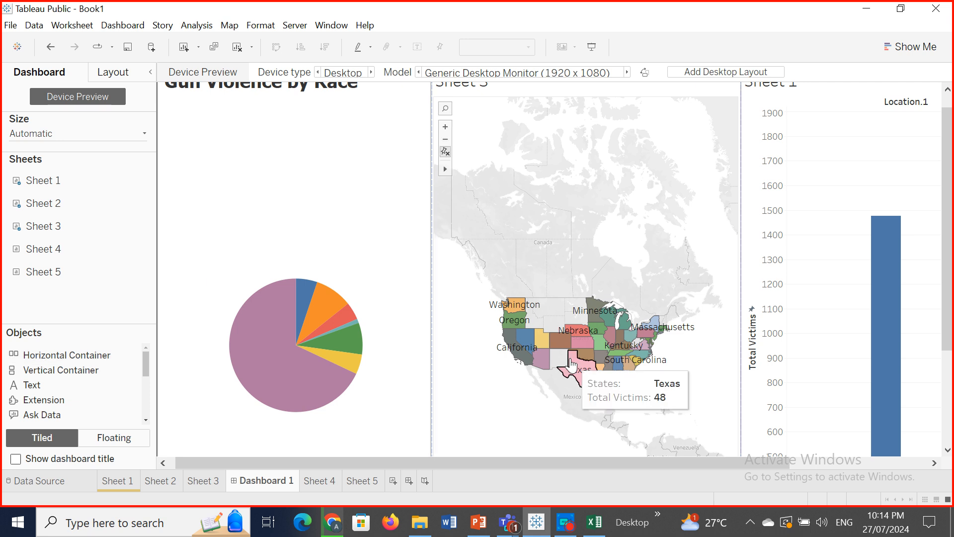
Step: Delete the empty Story 1 from the workbook
mouse_move(12, 239)
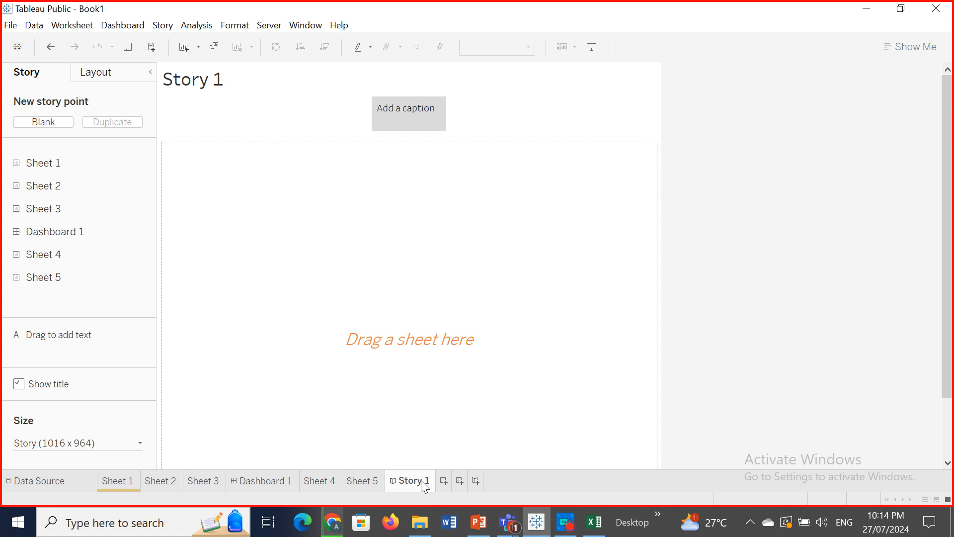
right_click(428, 481)
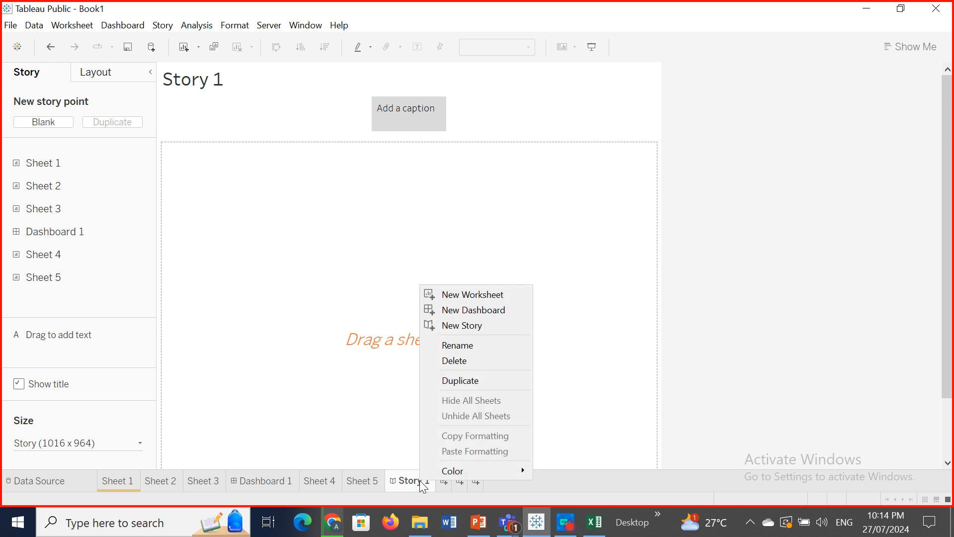
click(469, 361)
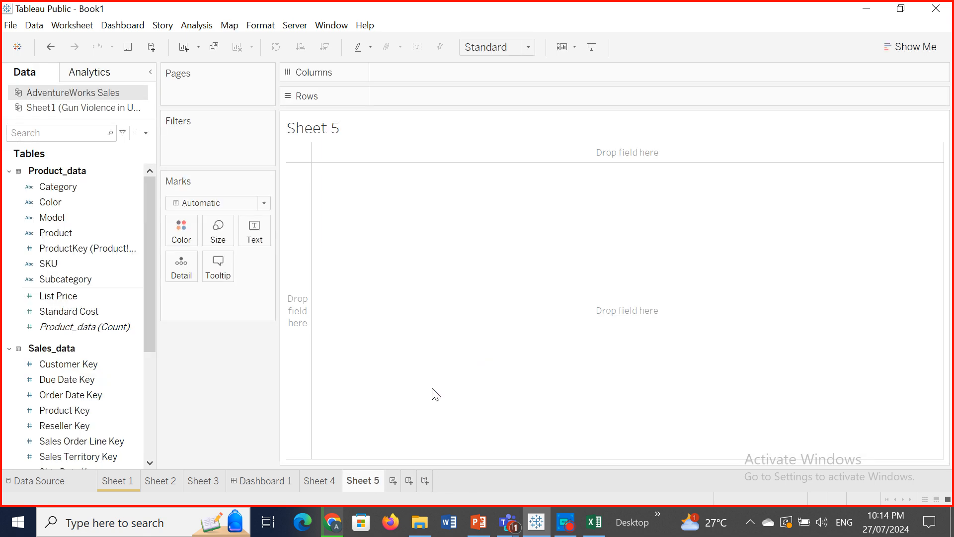
Step: Create a new dashboard and set its size to Automatic
click(409, 480)
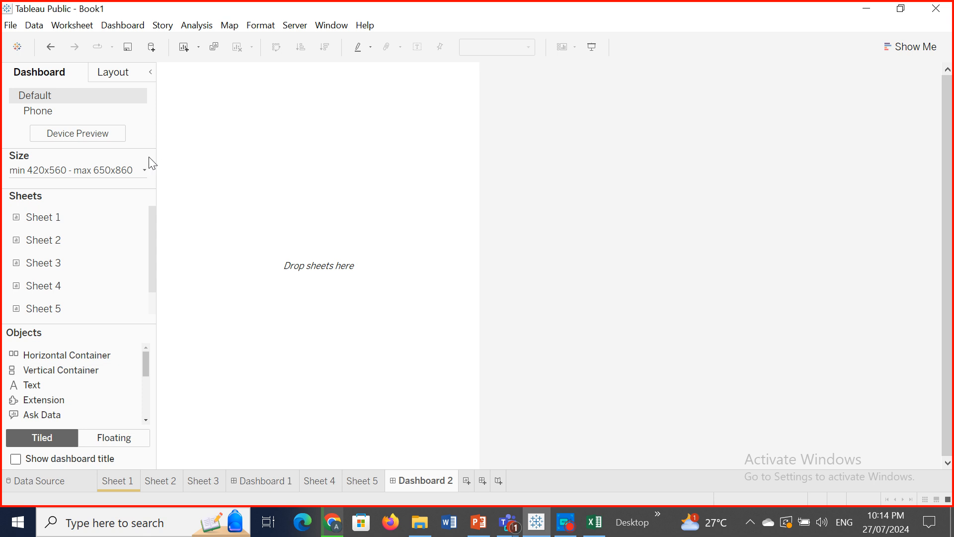
click(144, 171)
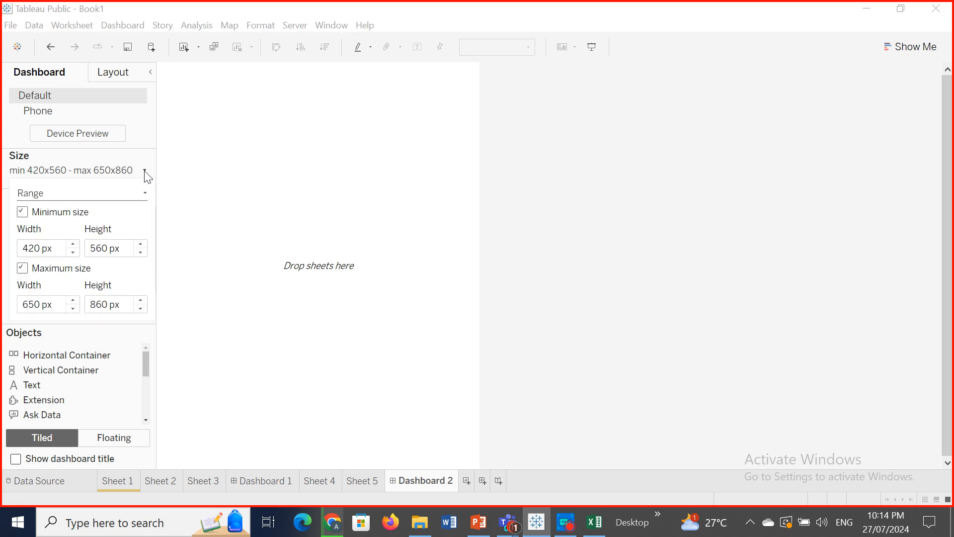
click(145, 194)
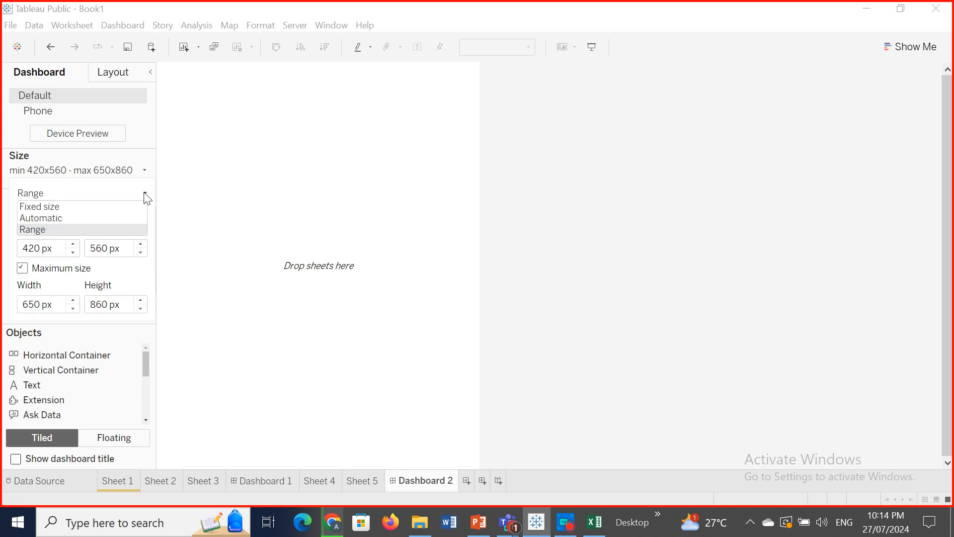
click(106, 219)
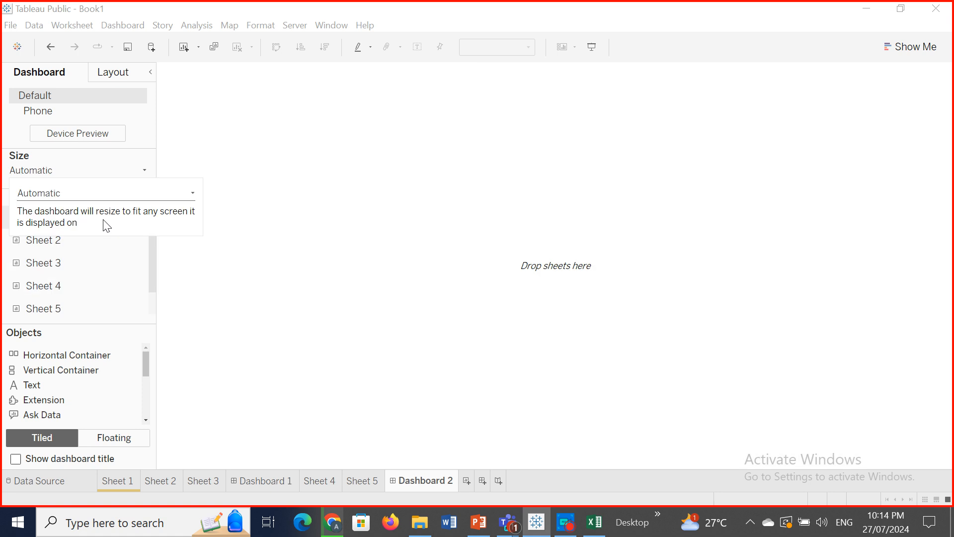
Step: Add a Vertical Container to Dashboard 2 and place Sheet 1 inside it
click(47, 370)
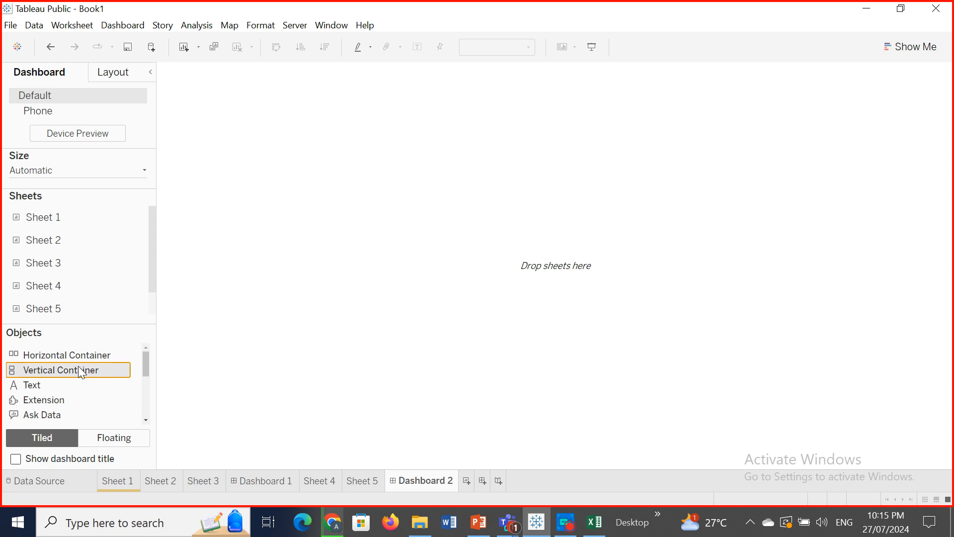
drag(78, 366, 509, 231)
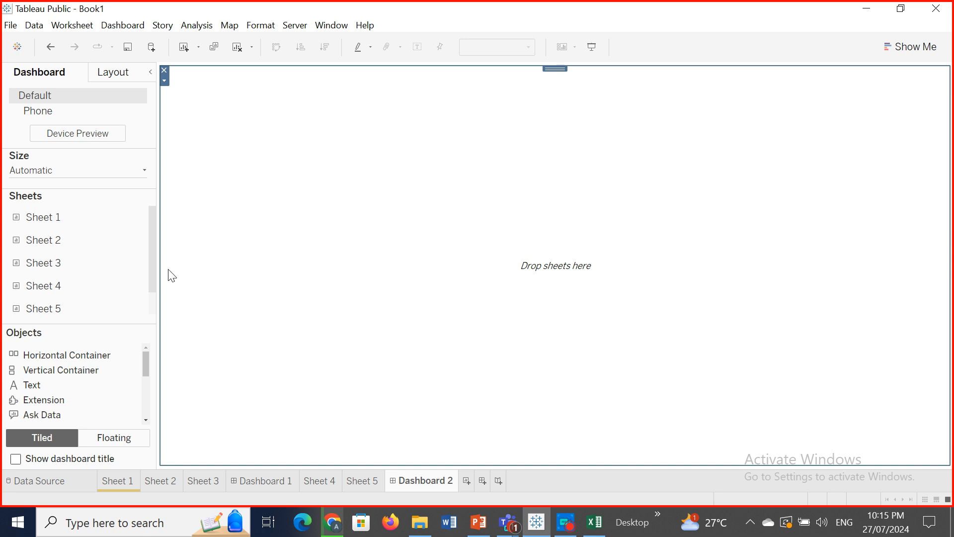
double_click(43, 210)
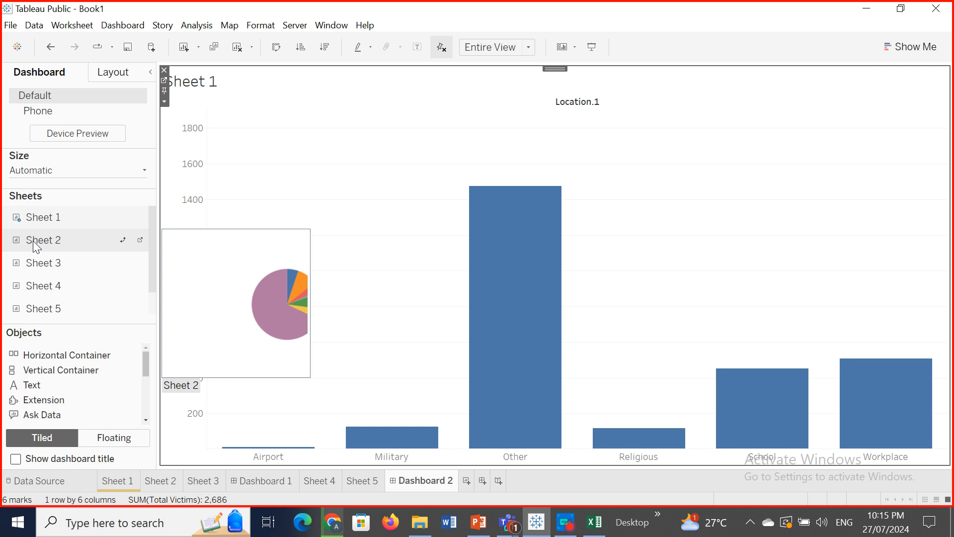
Step: Try Sheet 2 above Sheet 1 on Dashboard 2, undo it, and place Sheet 2 to the left of Sheet 1
drag(33, 240, 472, 176)
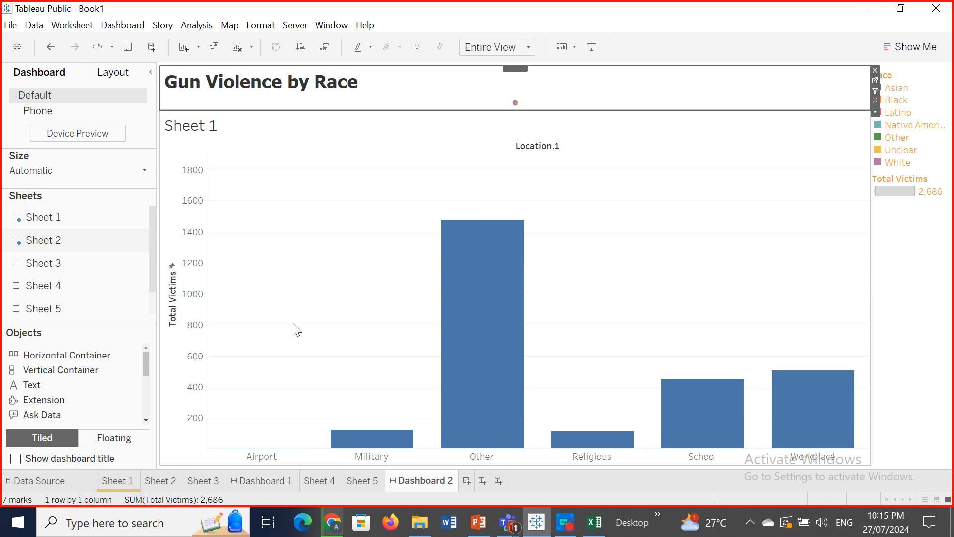
mouse_move(115, 244)
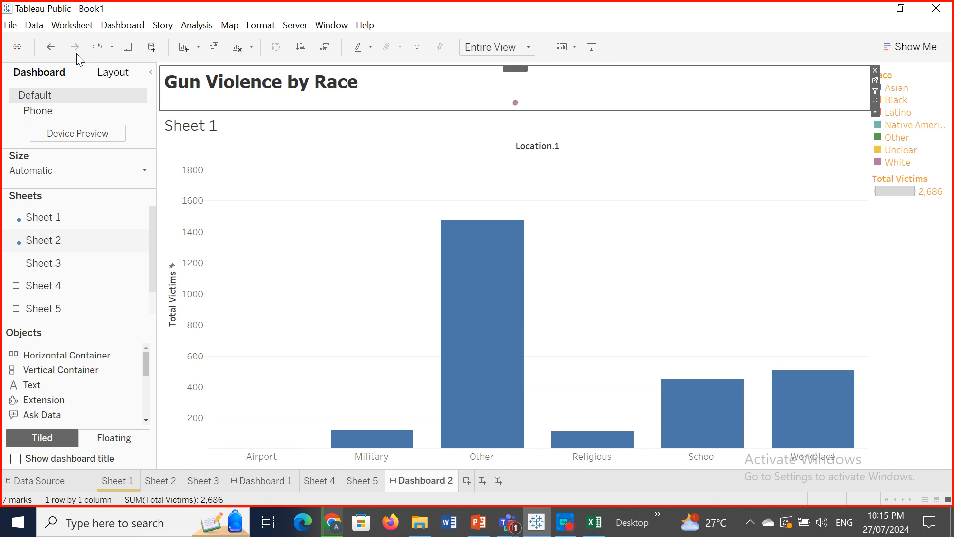
click(52, 43)
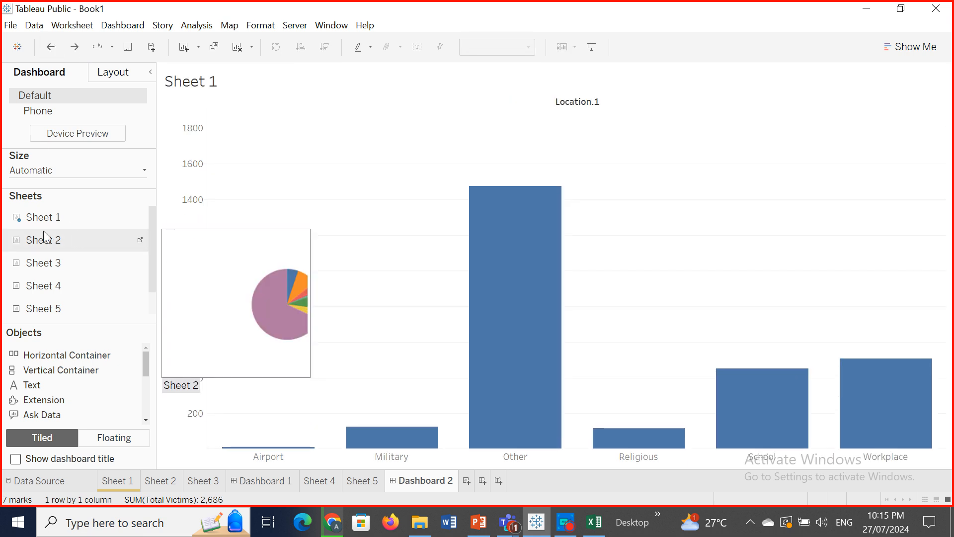
drag(40, 242, 485, 242)
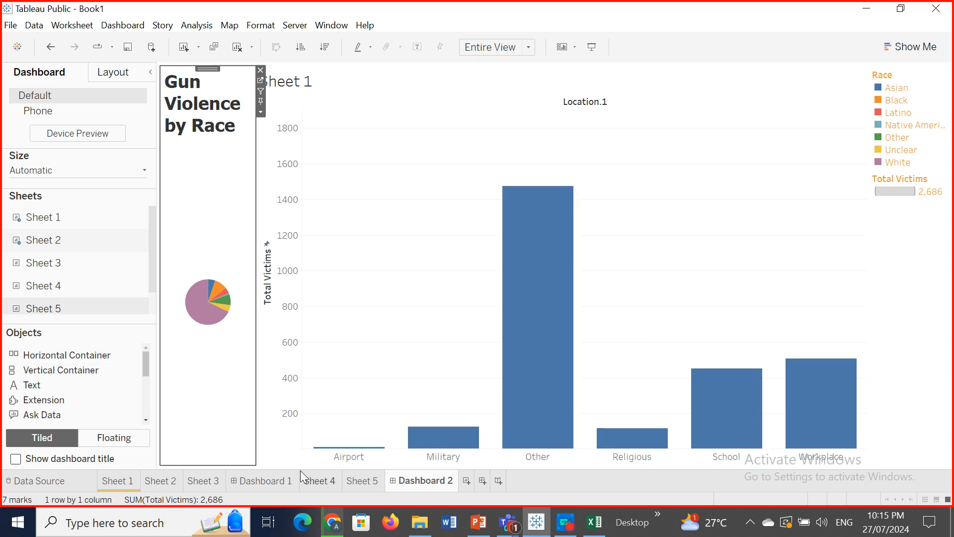
Step: Delete Dashboard 1 from the workbook
click(265, 480)
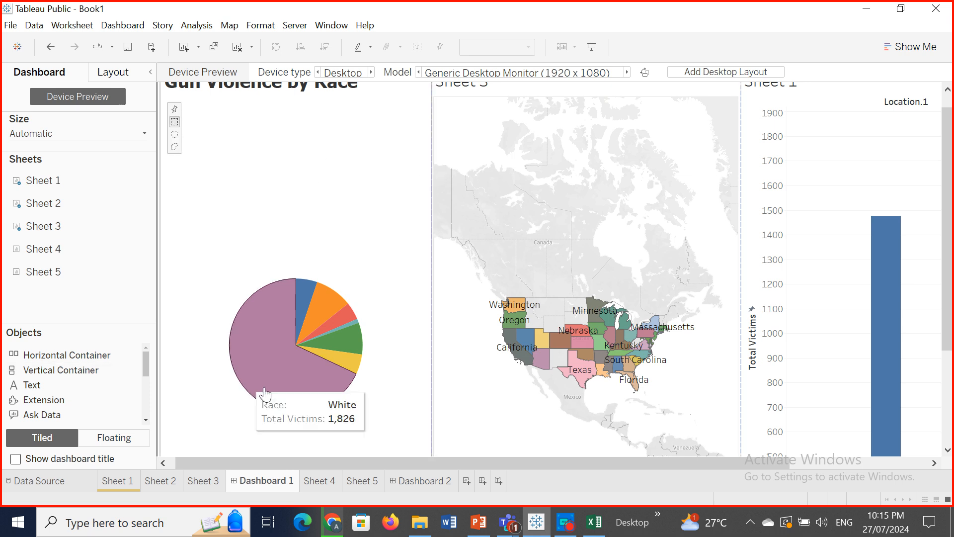
click(53, 356)
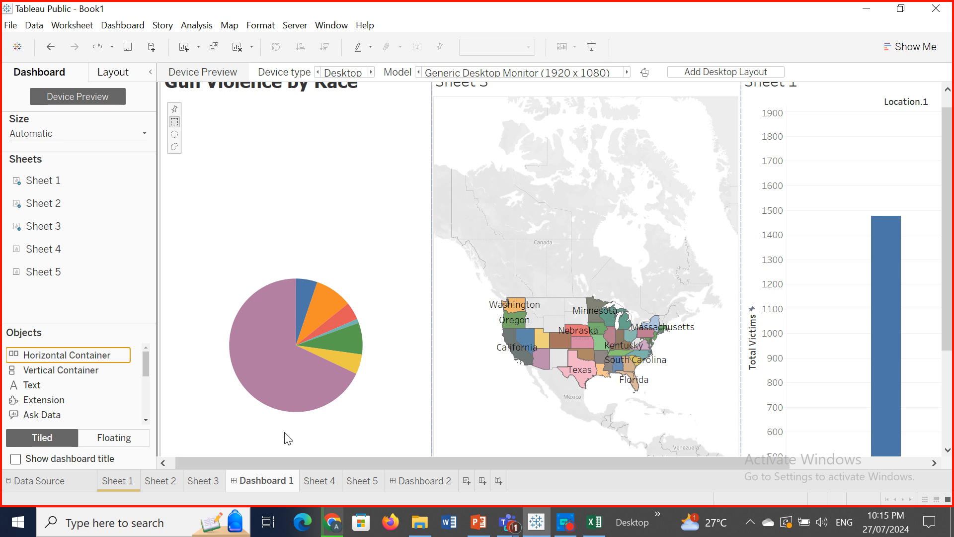
right_click(276, 482)
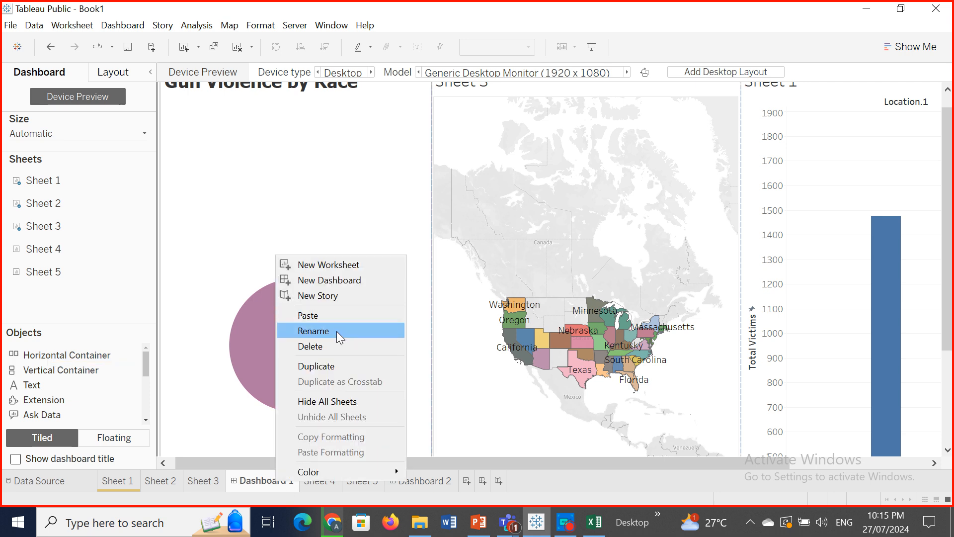
click(338, 344)
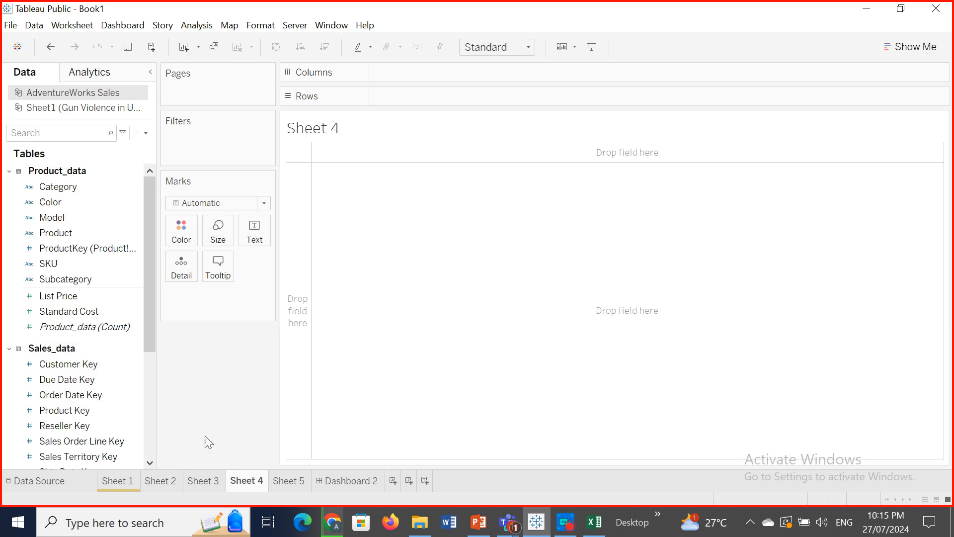
Step: Clear Dashboard 2, then add a Horizontal Container and place Sheet 1 inside it
click(341, 484)
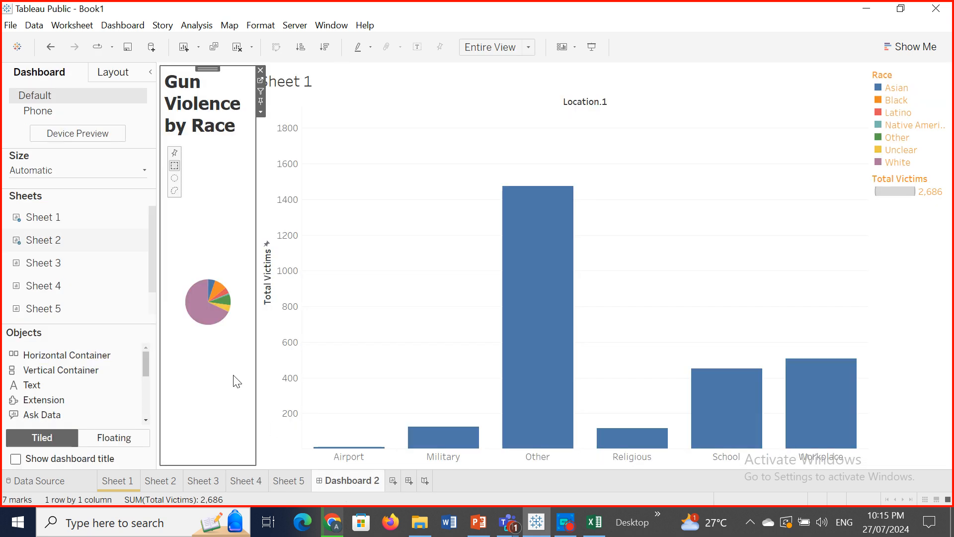
click(240, 46)
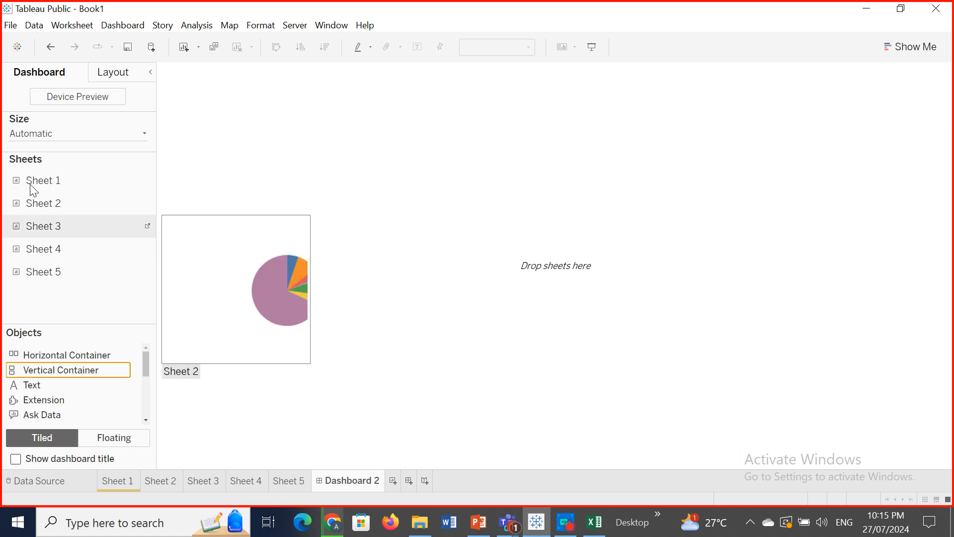
mouse_move(49, 174)
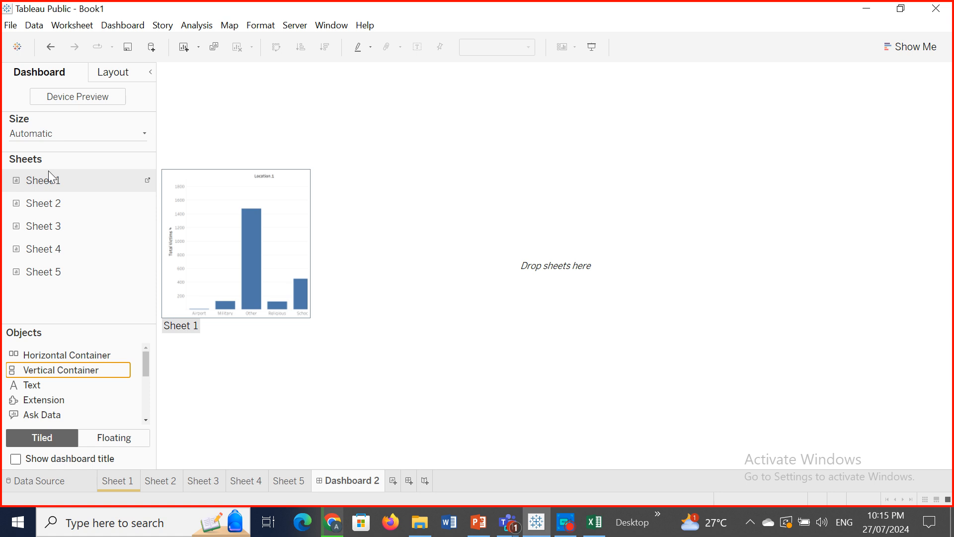
click(65, 355)
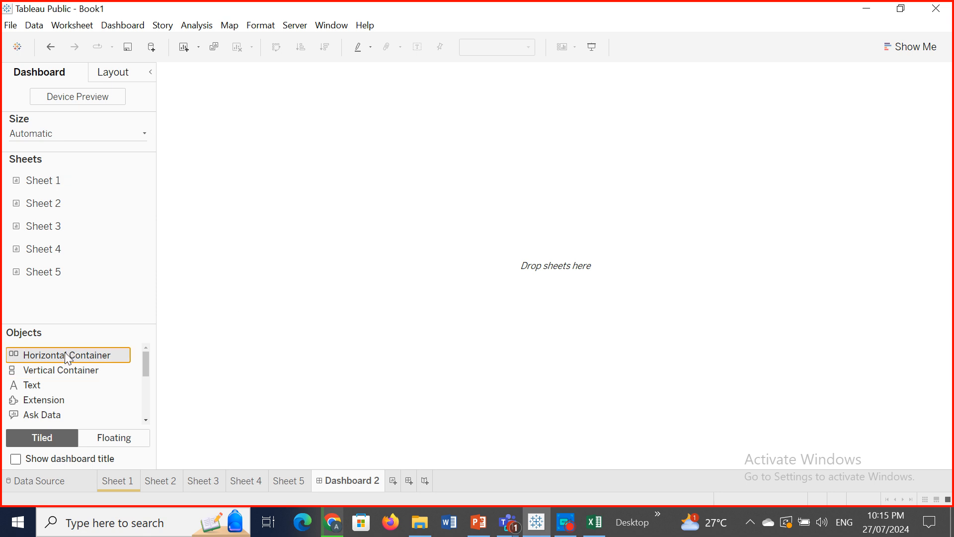
mouse_move(57, 181)
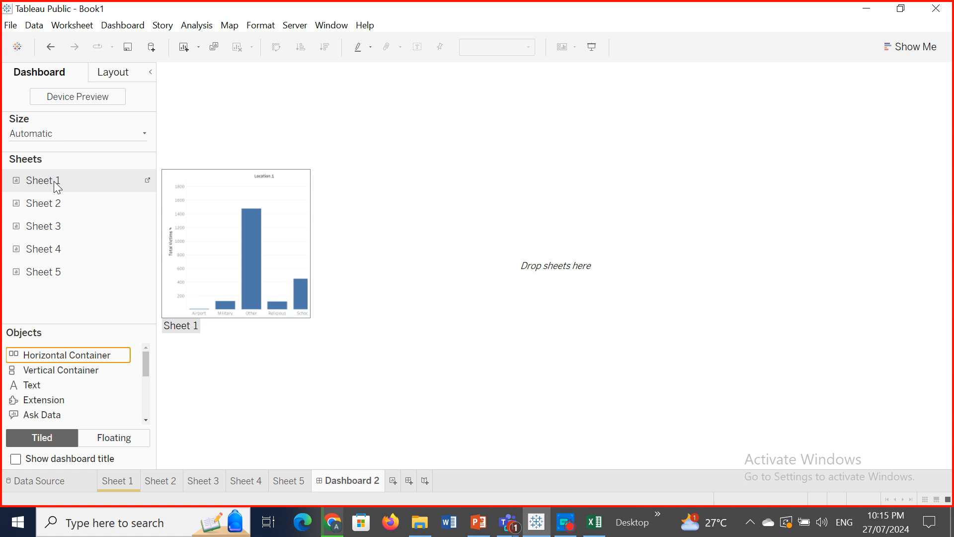
drag(54, 181, 430, 278)
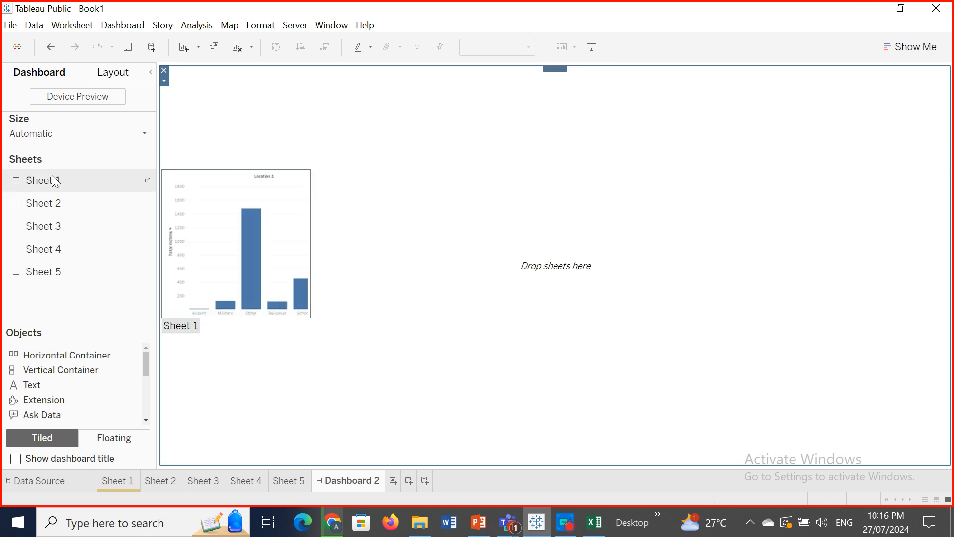
drag(53, 180, 275, 236)
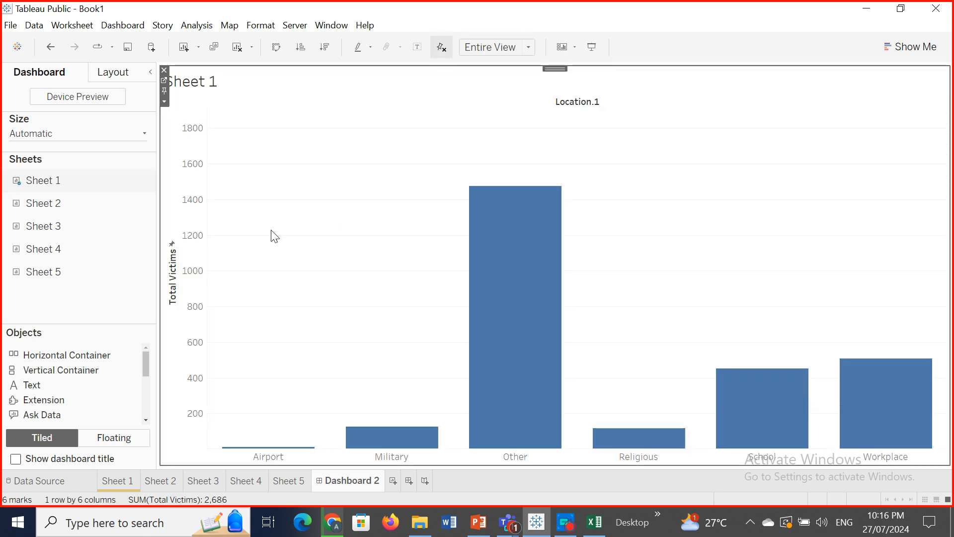
Step: Try Sheet 2 to the left of, above and below Sheet 1, backing out each placement
drag(43, 203, 279, 226)
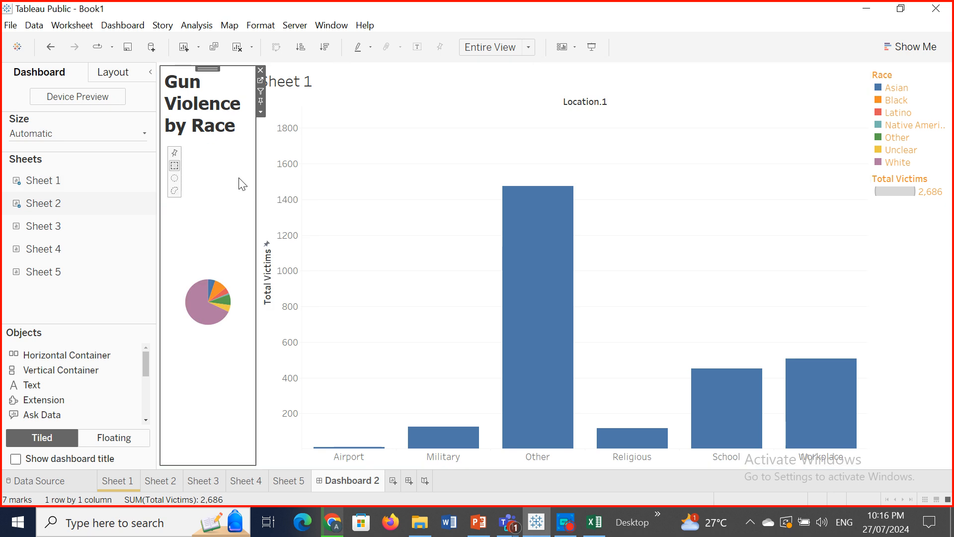
click(260, 70)
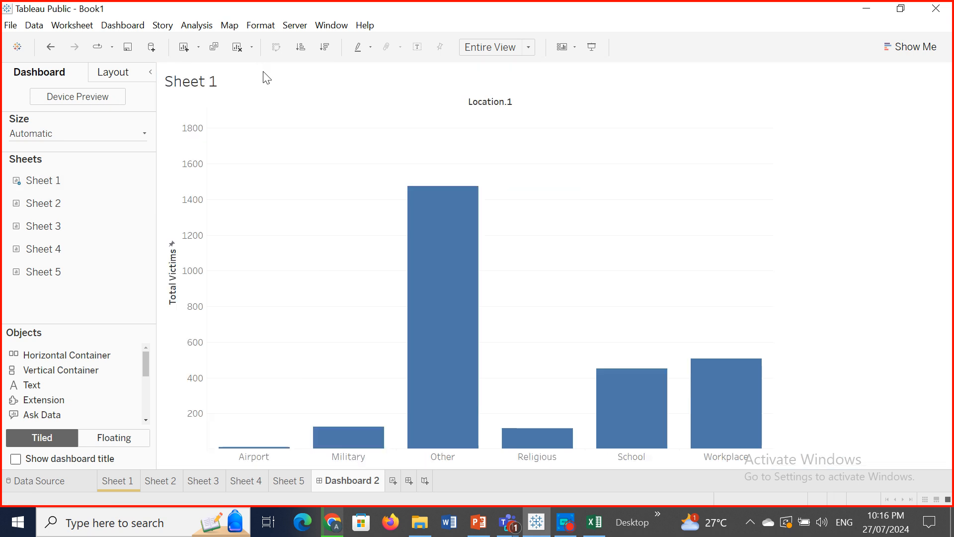
drag(47, 203, 625, 114)
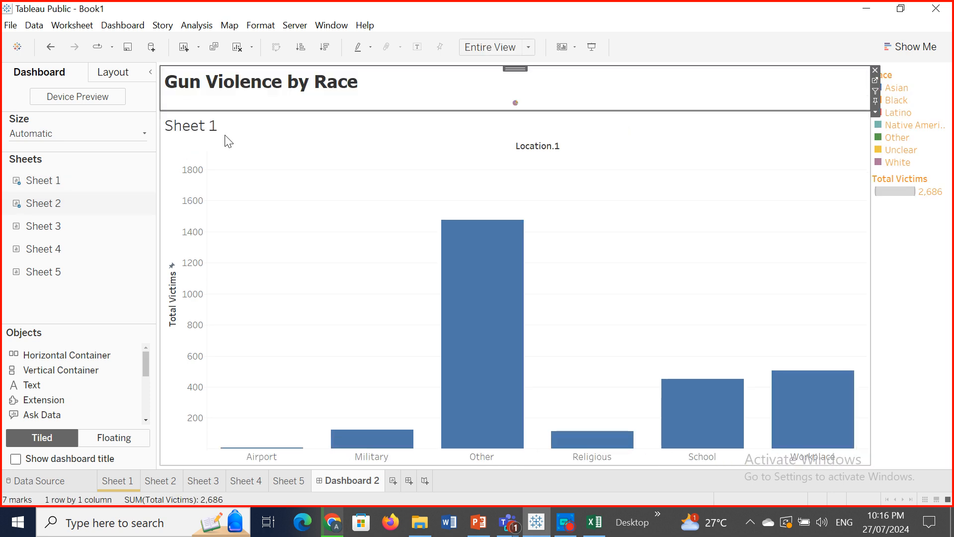
click(51, 48)
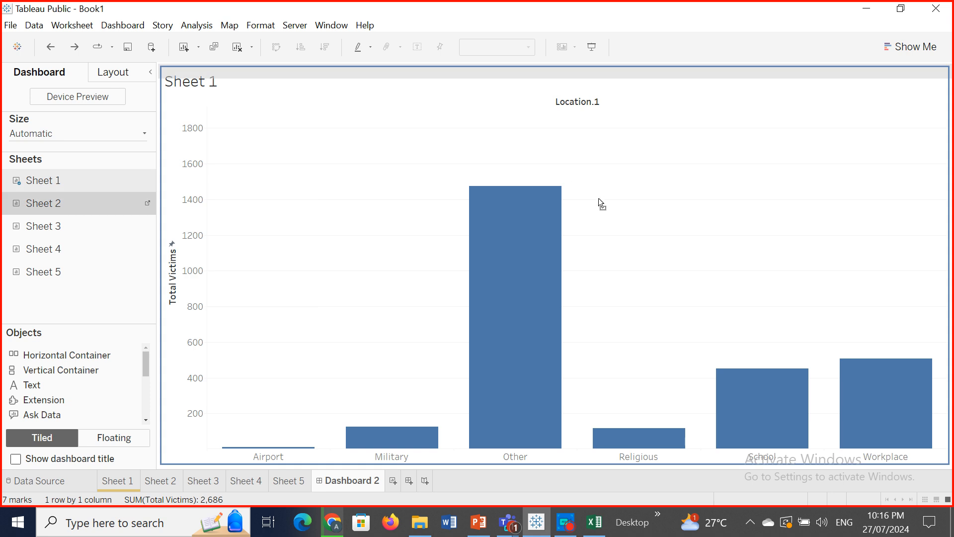
key(ctrl+y)
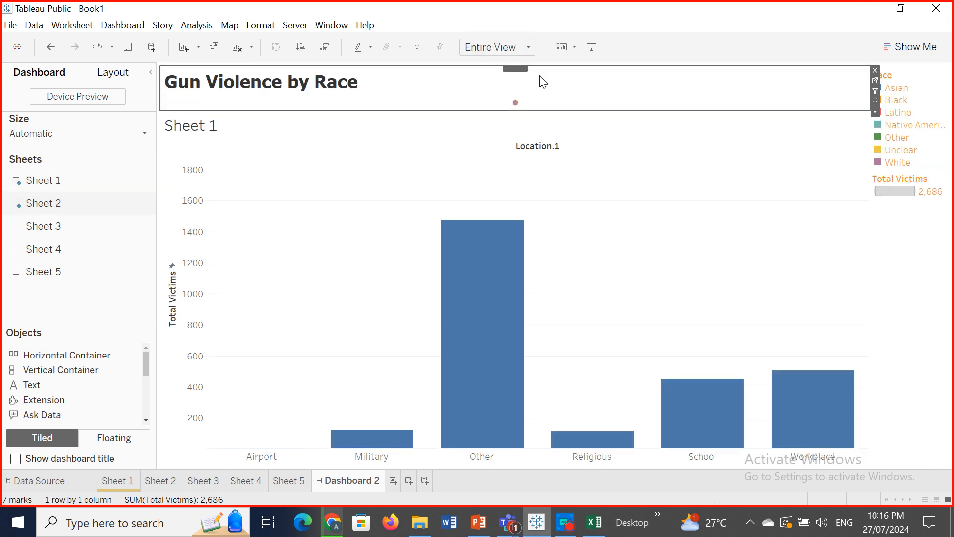
click(52, 48)
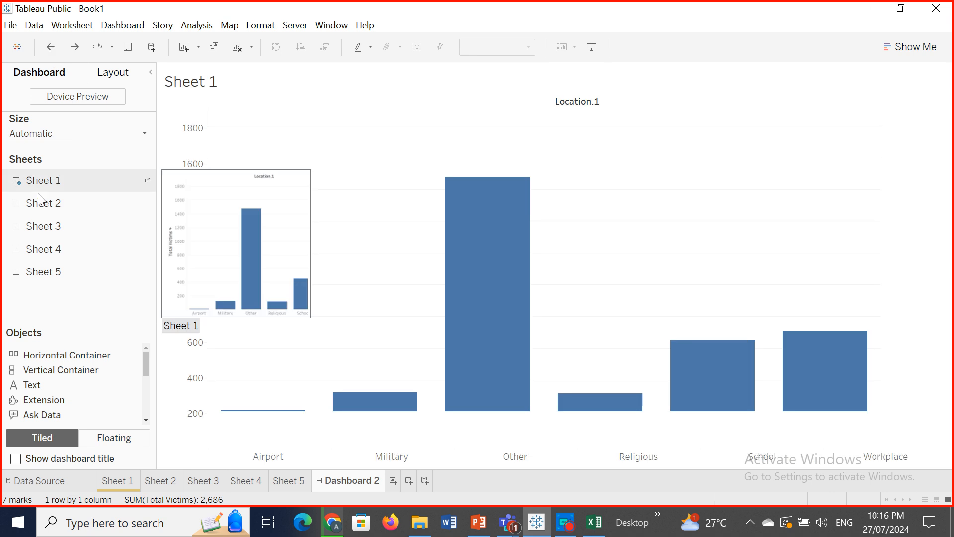
drag(43, 203, 487, 427)
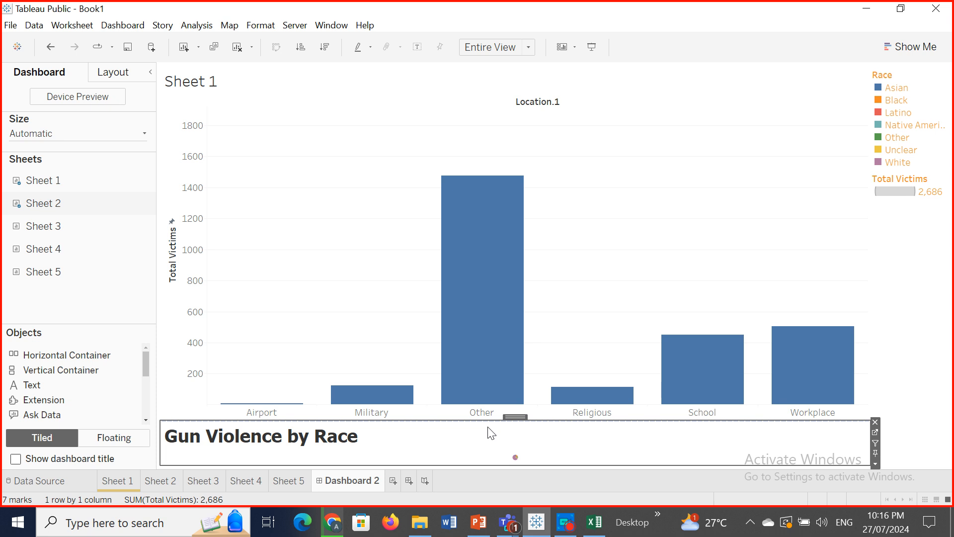
drag(43, 226, 47, 72)
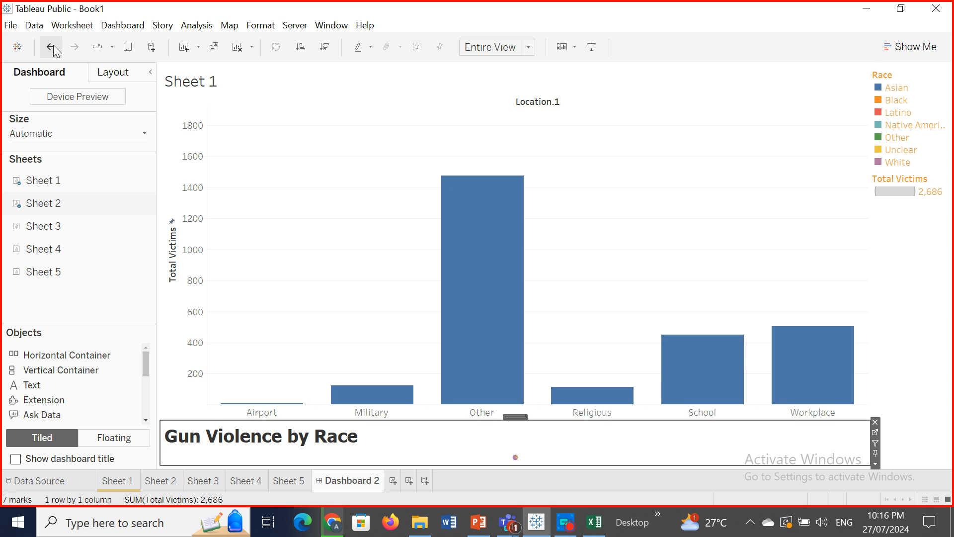
click(52, 47)
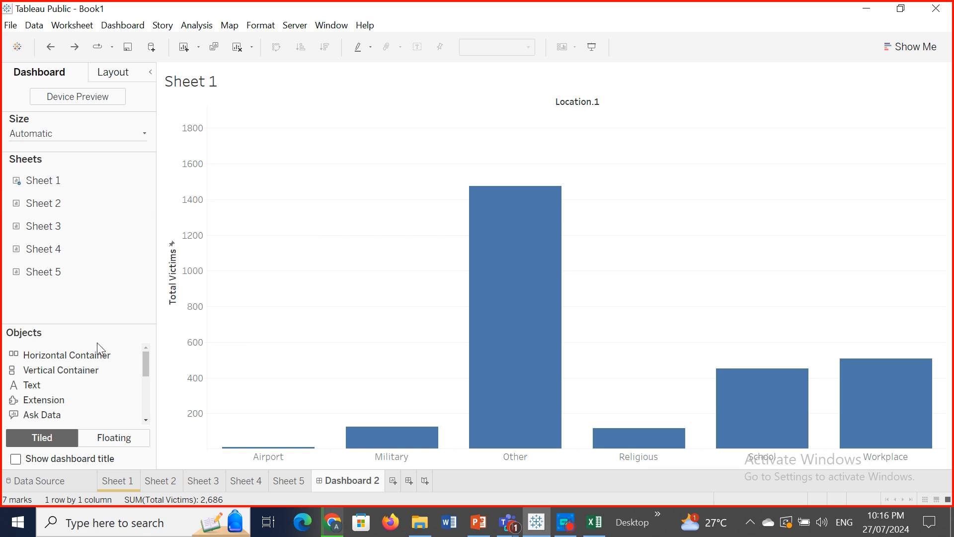
Step: Place Sheet 2 to the left of Sheet 1 with Sheet 3 between them, and widen the pie chart's area
mouse_move(33, 213)
drag(32, 212, 269, 246)
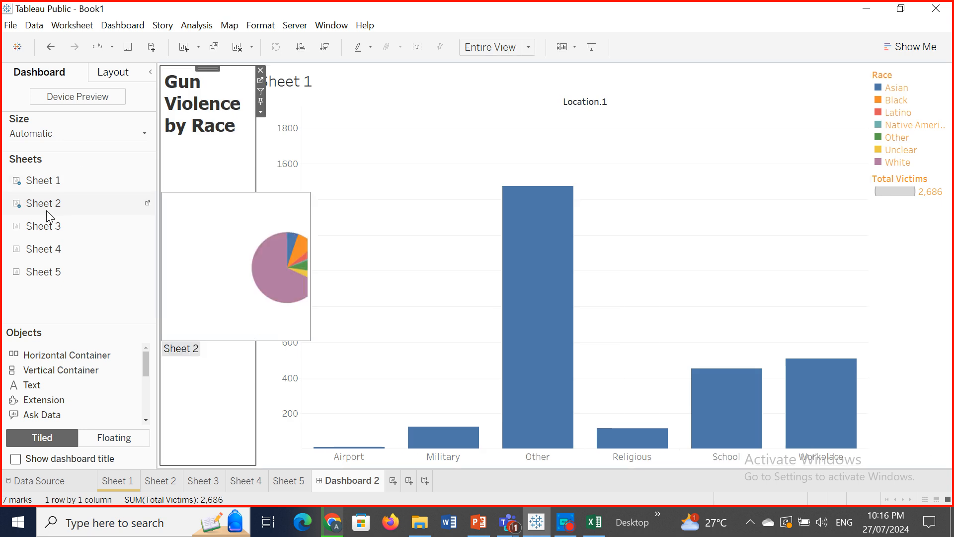
mouse_move(50, 230)
drag(49, 230, 523, 182)
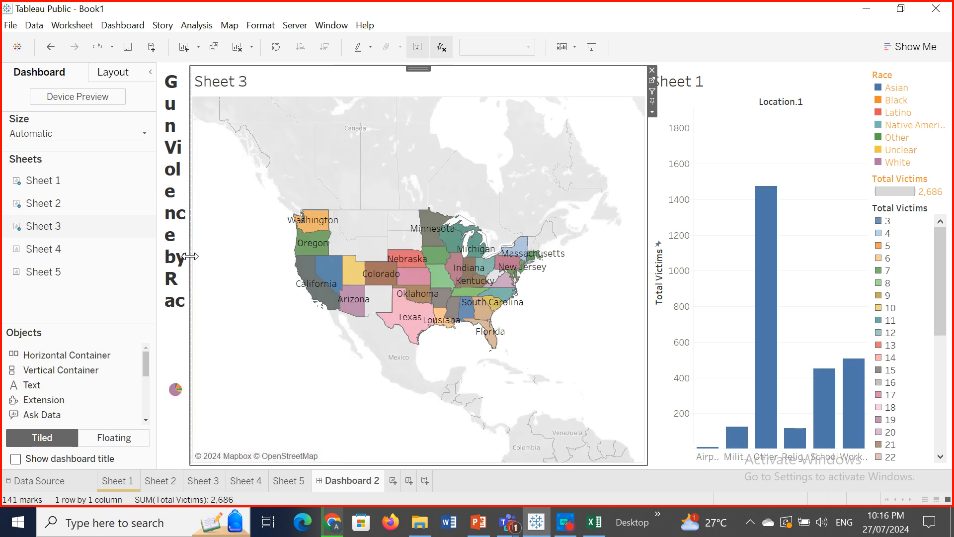
drag(192, 263, 377, 250)
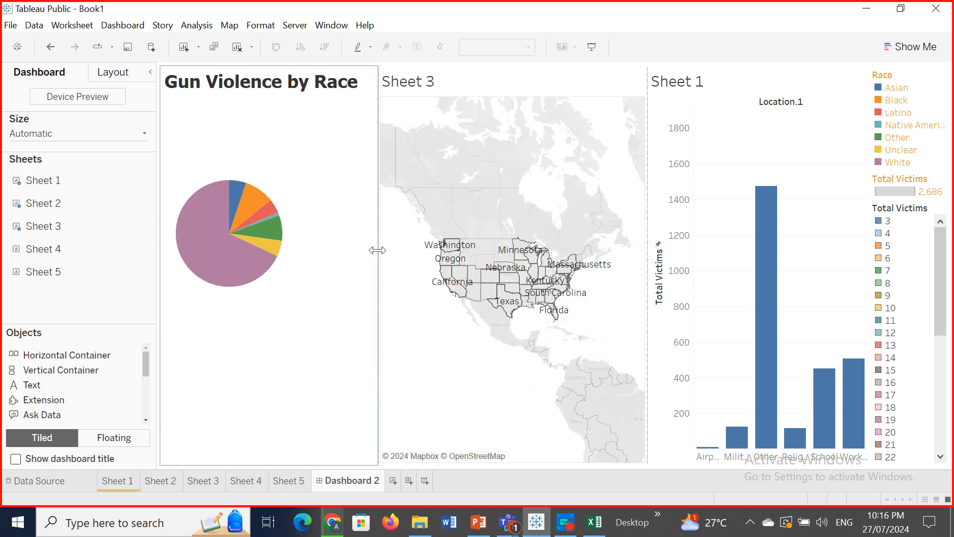
Step: Clear Dashboard 2 and tile Sheet 2, Sheet 3 and Sheet 1 side by side without adding a container
click(237, 47)
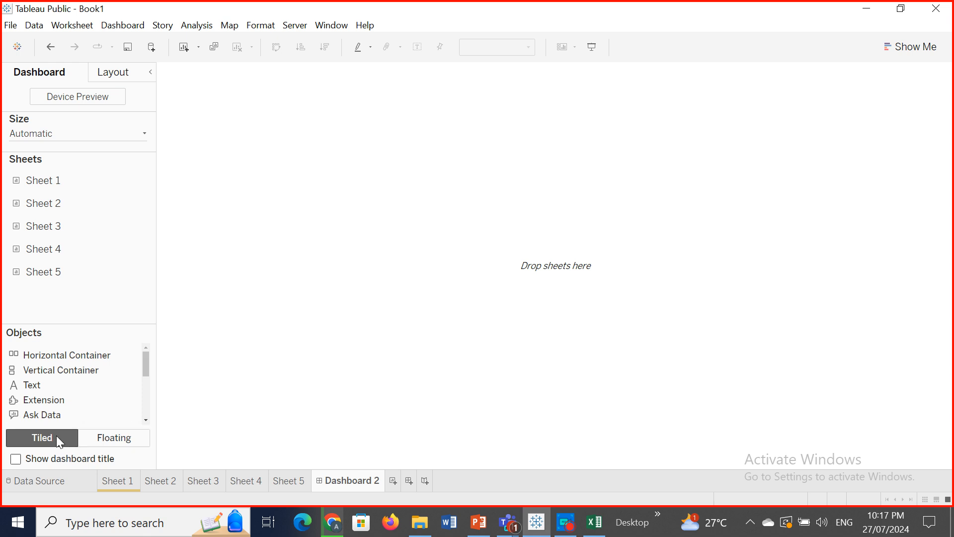
drag(53, 177, 324, 173)
mouse_move(46, 201)
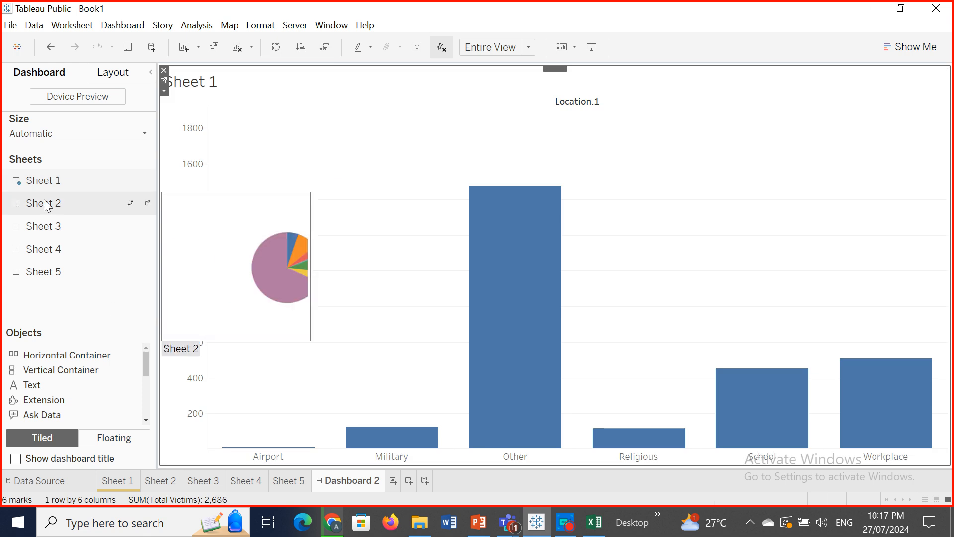
drag(46, 203, 273, 199)
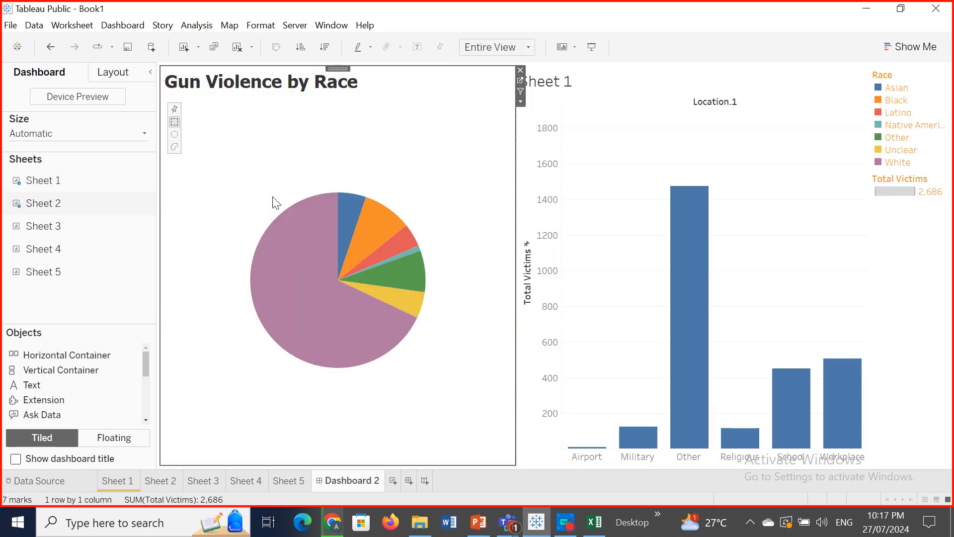
mouse_move(36, 221)
drag(42, 231, 541, 233)
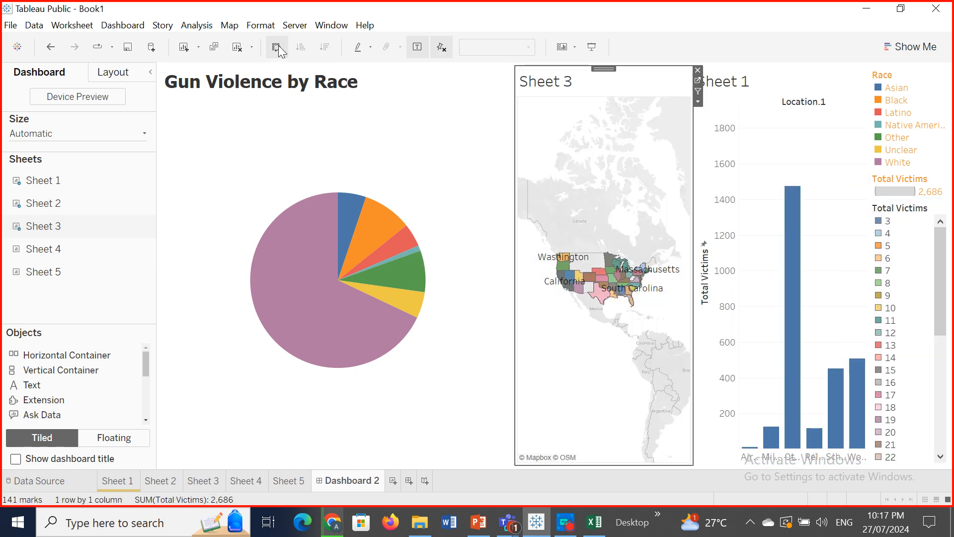
Step: Clear Dashboard 2 and place Sheet 1 on it as a tiled view
click(236, 47)
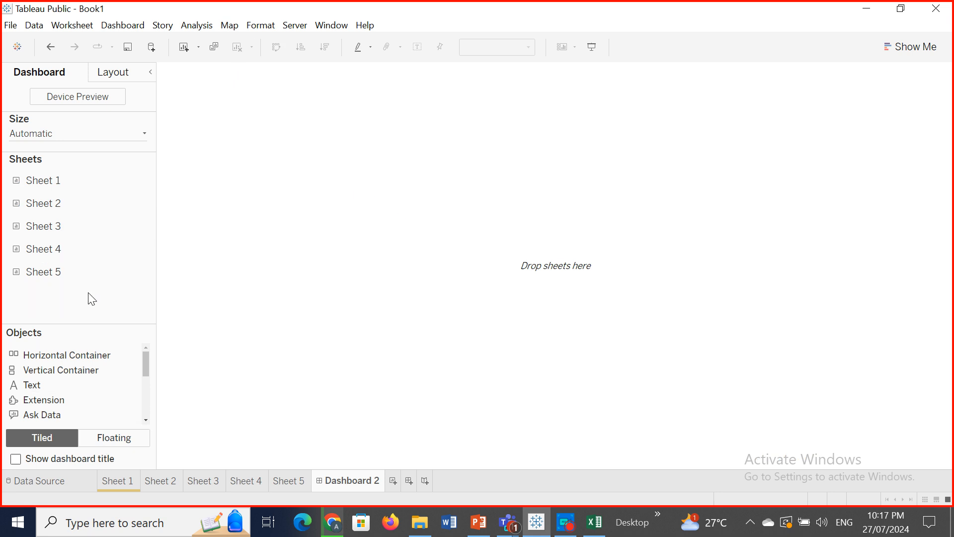
drag(44, 175, 278, 183)
Step: Add Sheet 2 as a floating object and move it over the area above the School and Workplace bars
click(113, 440)
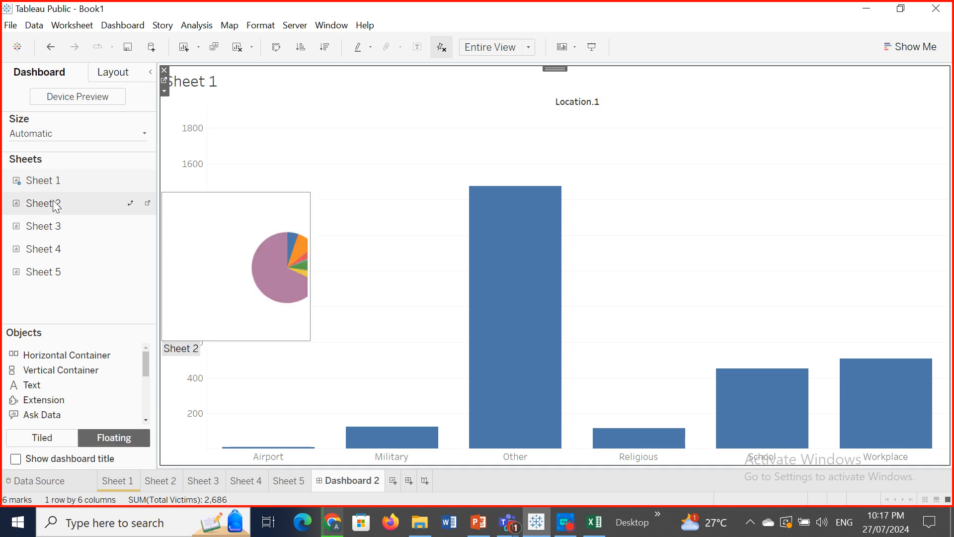
drag(56, 204, 230, 102)
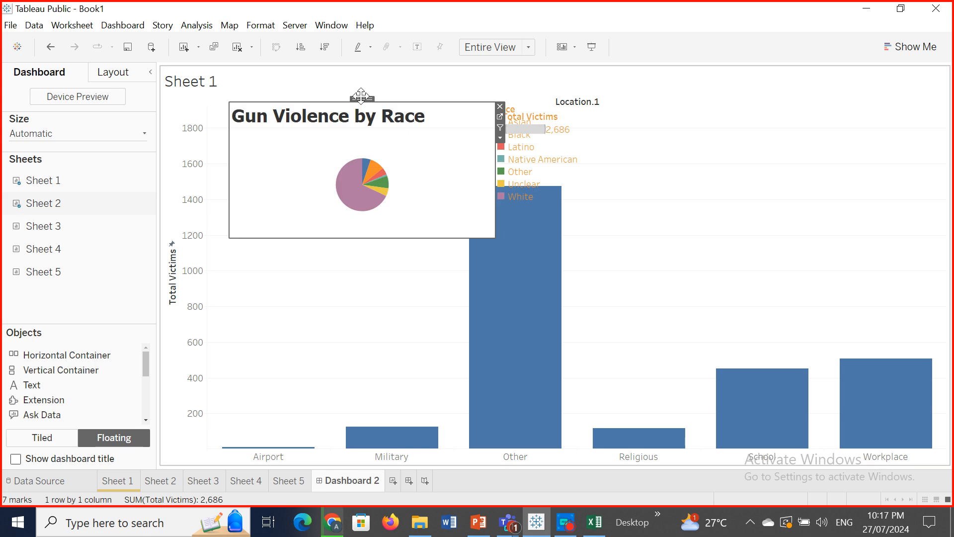
drag(361, 98, 786, 145)
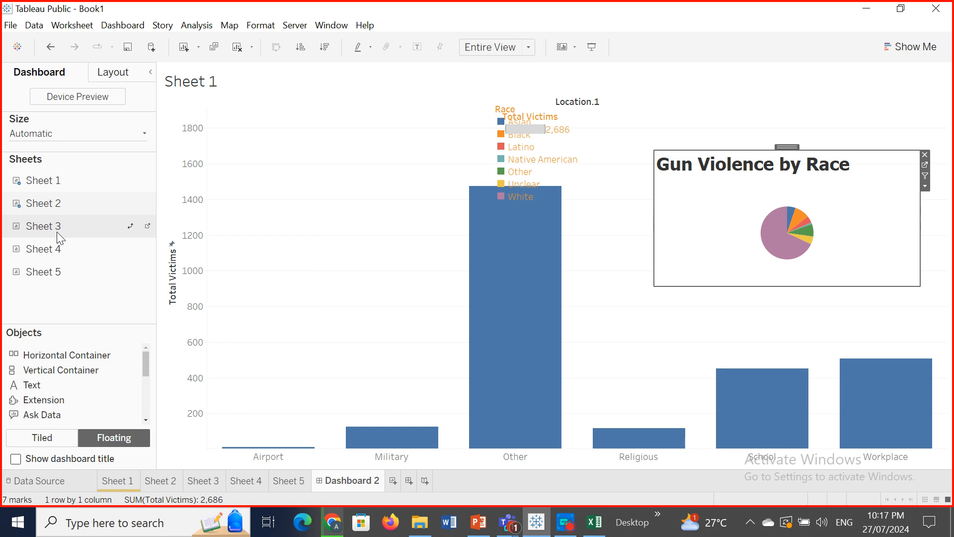
Step: Try Sheet 3 as a floating object on Dashboard 2, and clear everything from the dashboard
drag(56, 231, 205, 106)
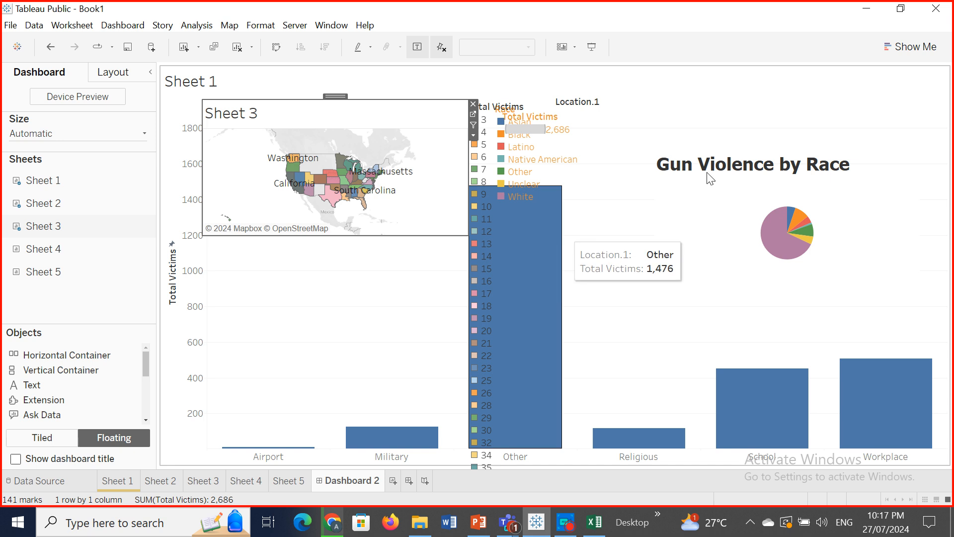
click(237, 48)
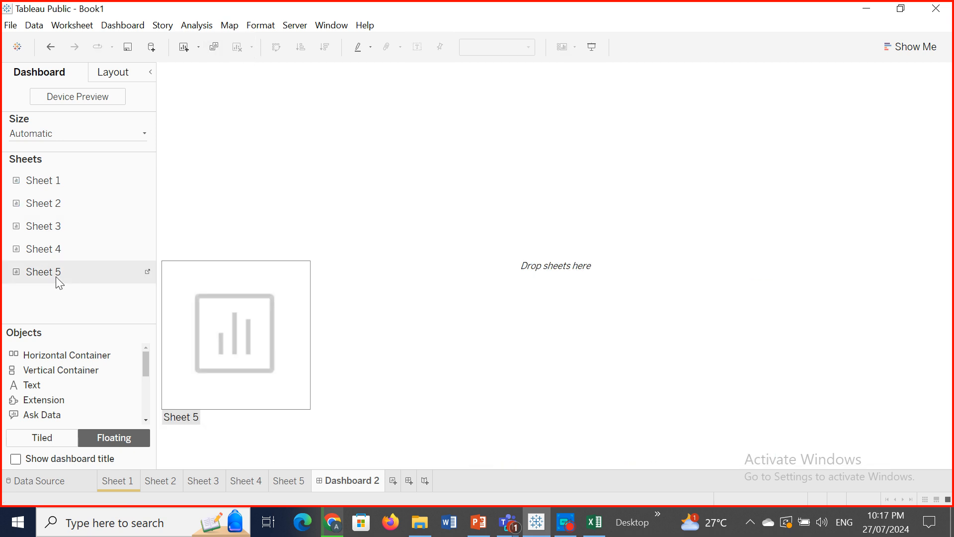
drag(43, 226, 511, 243)
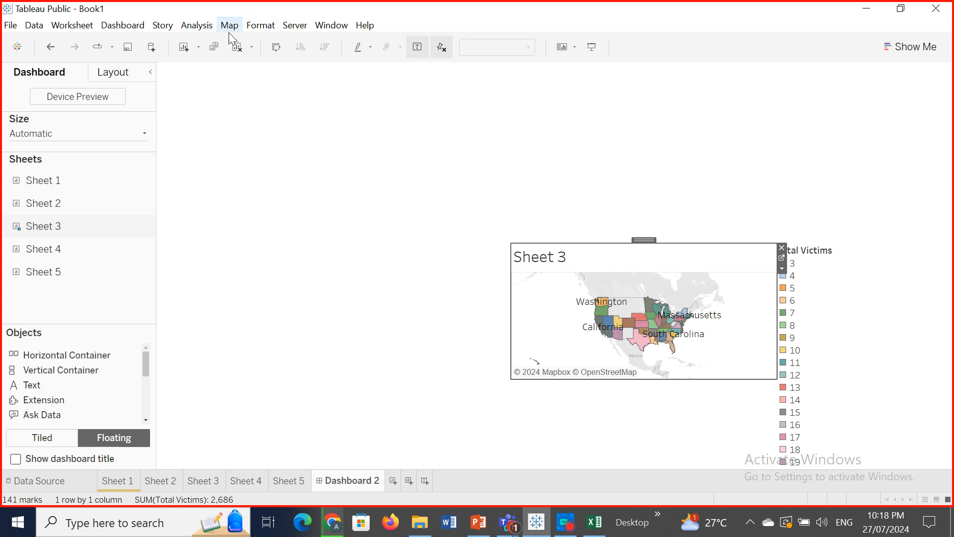
click(236, 46)
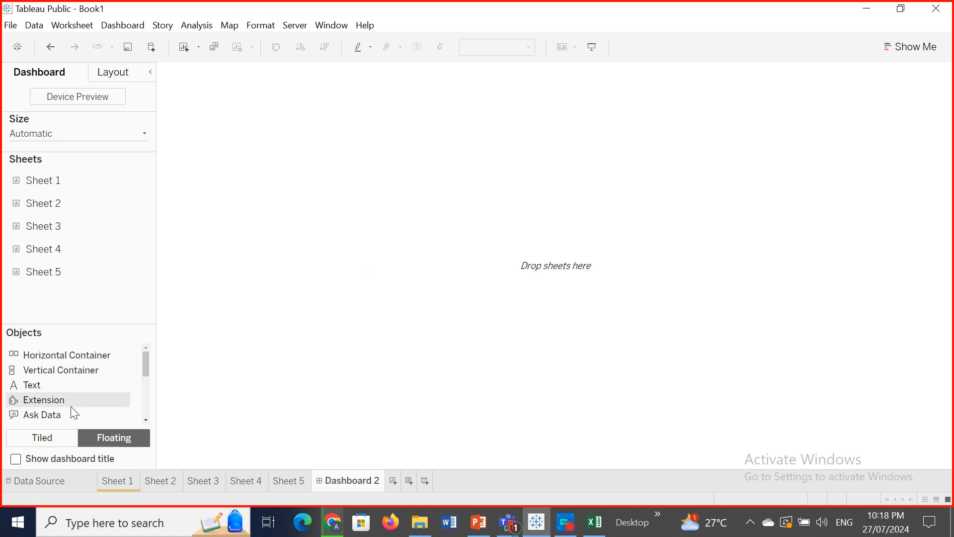
Step: Place Sheet 3 on the empty Dashboard 2 as a tiled view
click(43, 437)
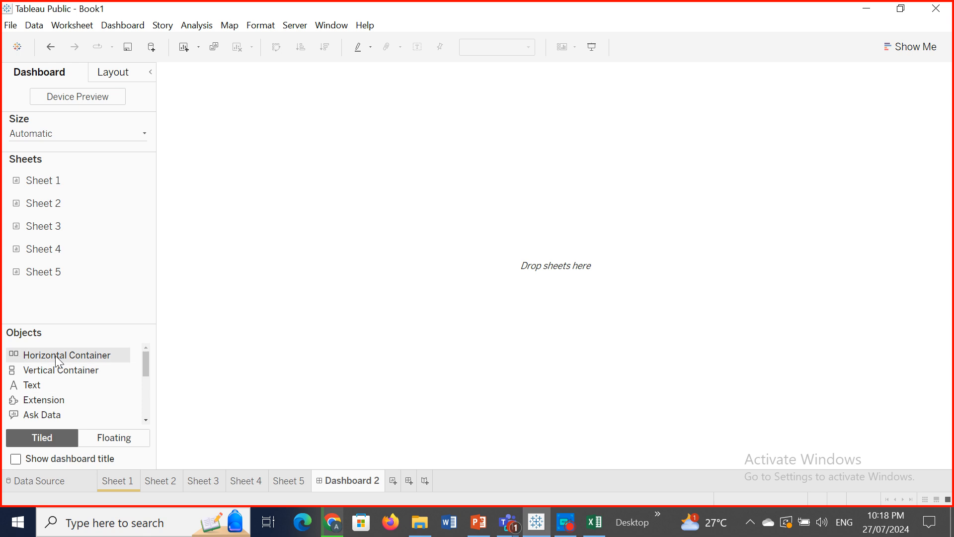
click(49, 371)
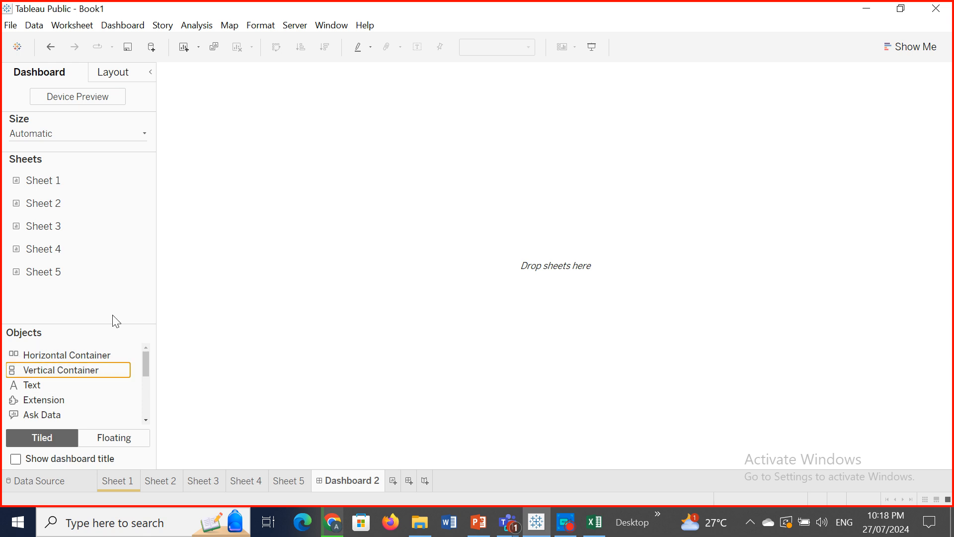
mouse_move(41, 256)
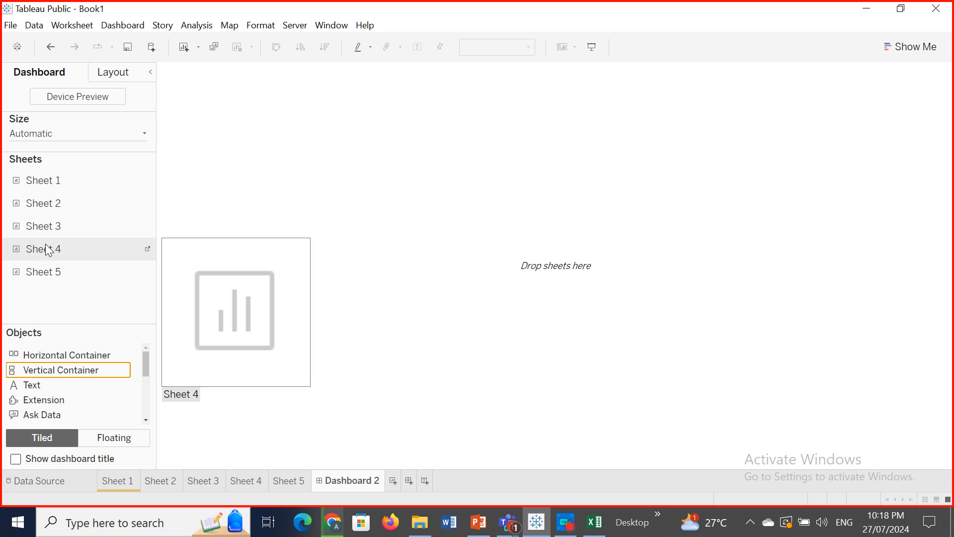
drag(43, 224, 342, 243)
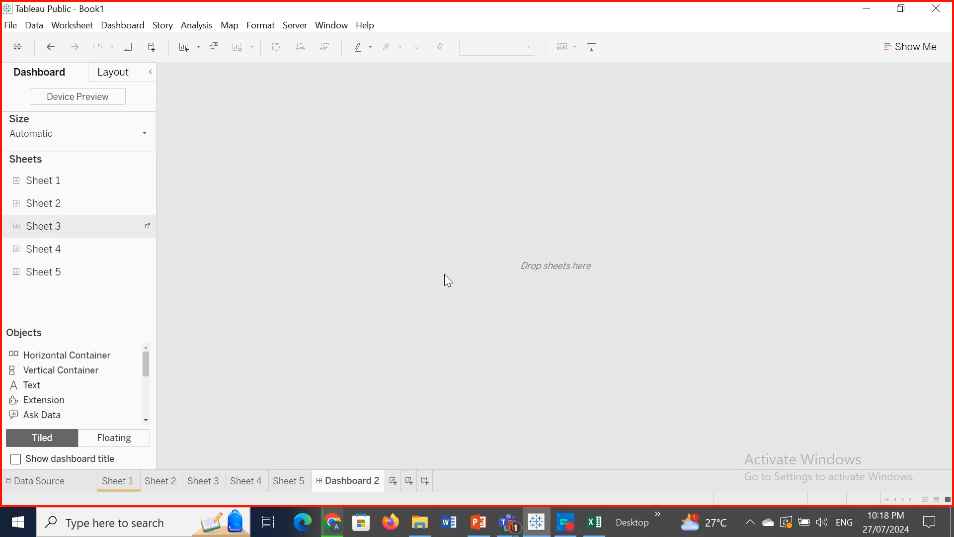
drag(444, 275, 445, 275)
Step: Add Sheet 1 as a floating object over the map's lower-right corner, narrowed to stay clear of the Total Victims legend
mouse_move(139, 256)
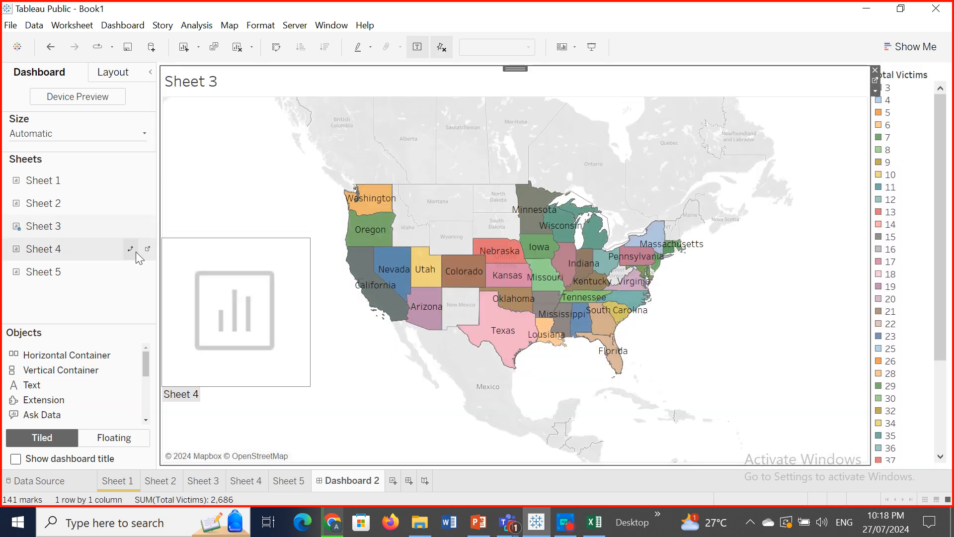
mouse_move(39, 185)
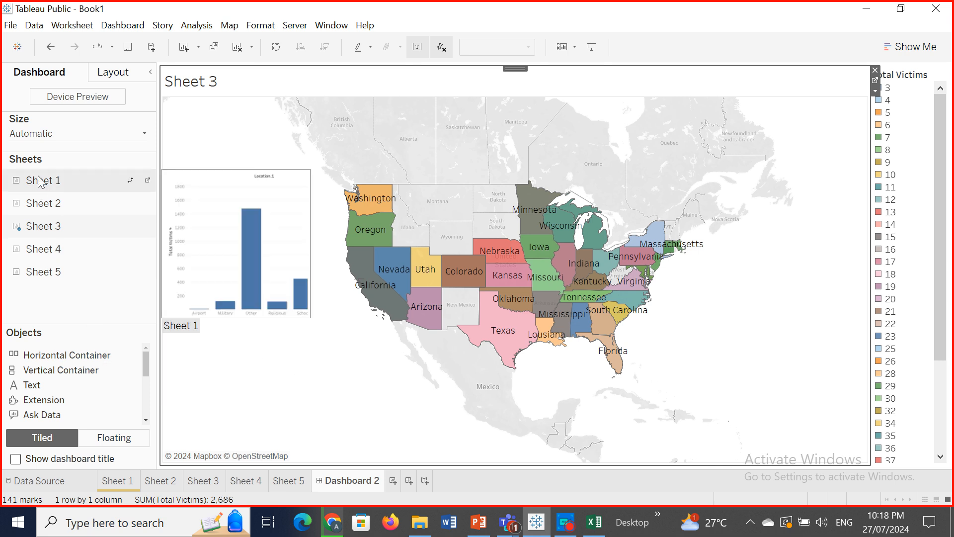
mouse_move(40, 181)
mouse_down()
mouse_move(159, 143)
mouse_move(240, 297)
mouse_move(31, 183)
mouse_up()
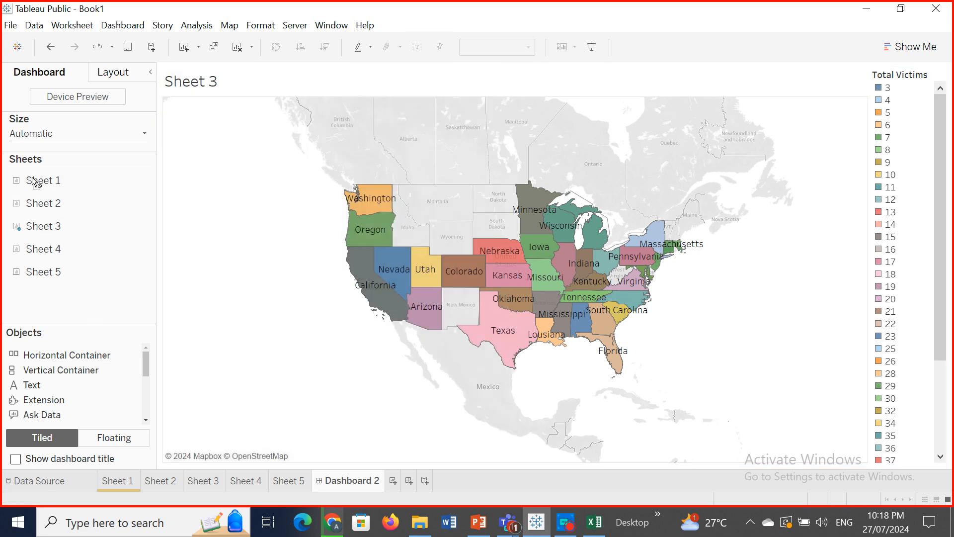
click(108, 440)
drag(58, 182, 617, 321)
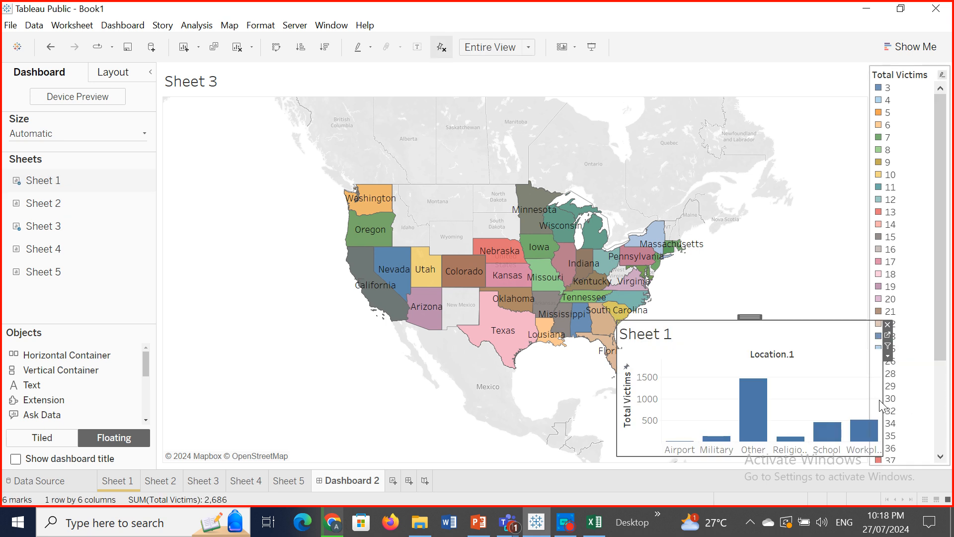
drag(881, 405, 848, 398)
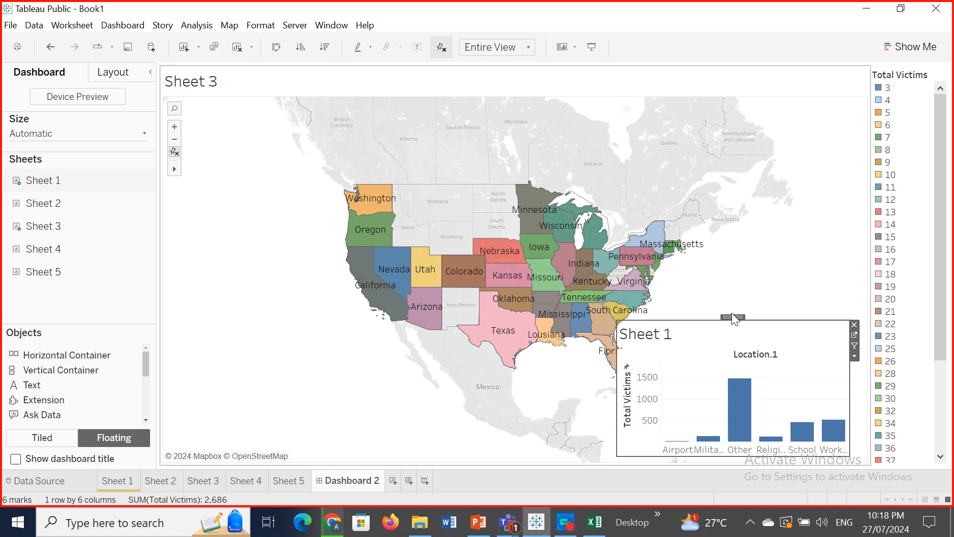
drag(734, 318, 747, 321)
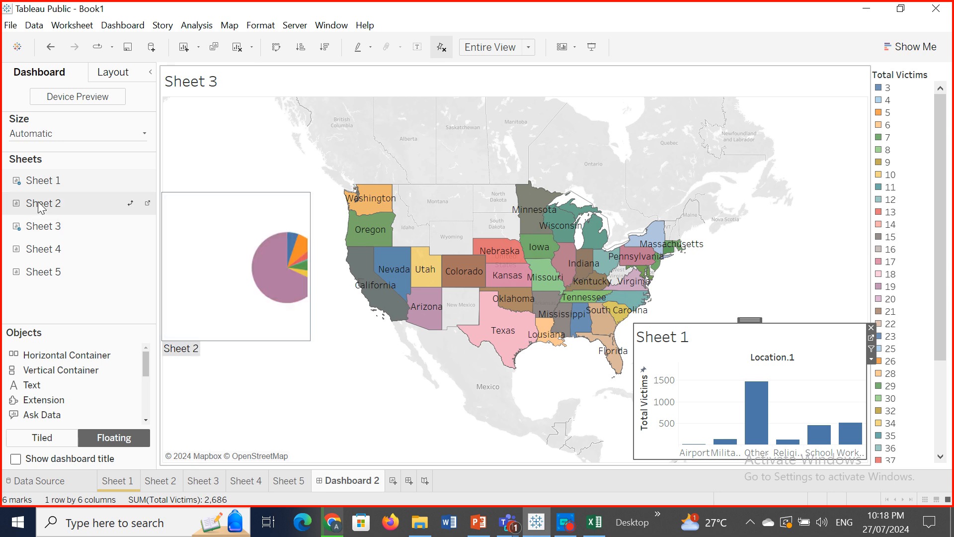
Step: Add Sheet 2 as a floating object over the map's lower-left corner and narrow it
drag(42, 208, 163, 312)
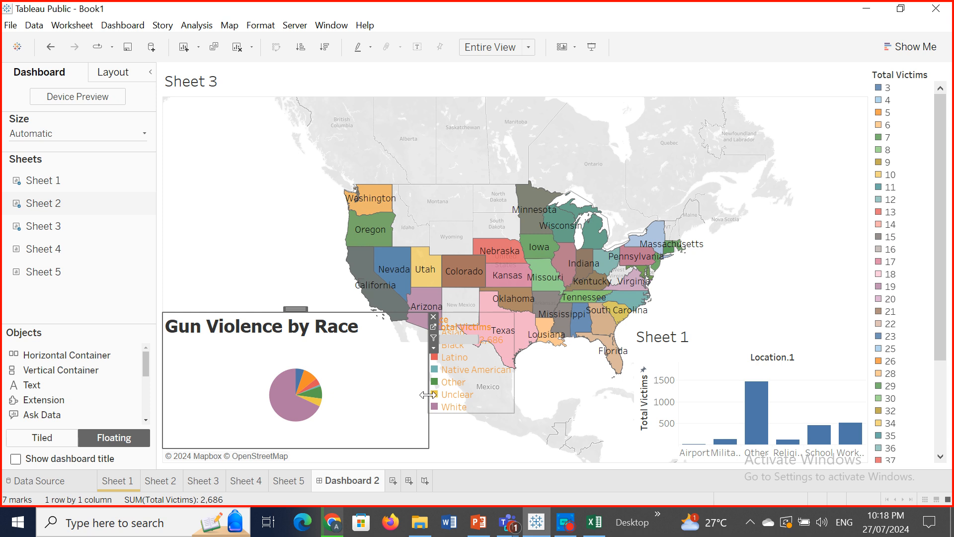
drag(427, 394, 370, 389)
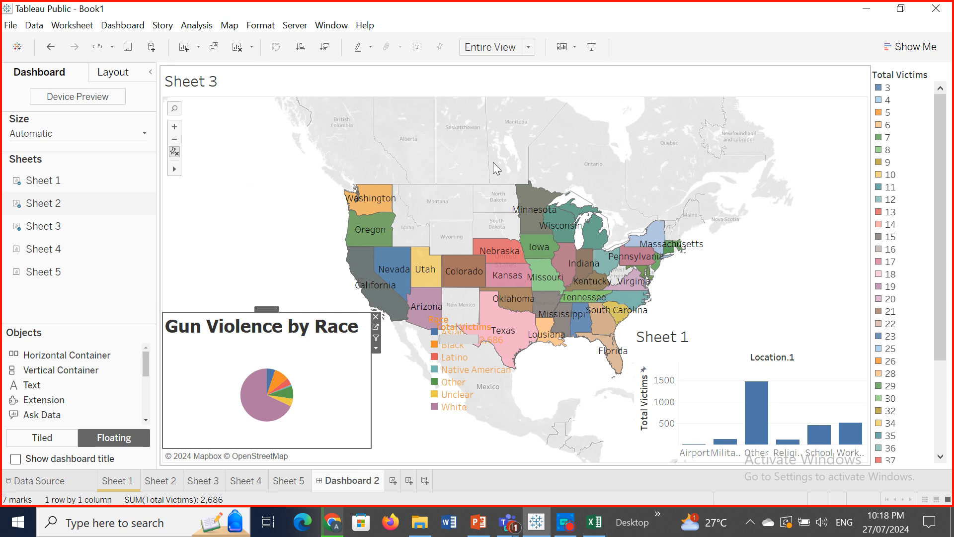
Step: Review the source worksheets Sheet 1, Sheet 2 and Sheet 3, and return to Dashboard 2
click(122, 481)
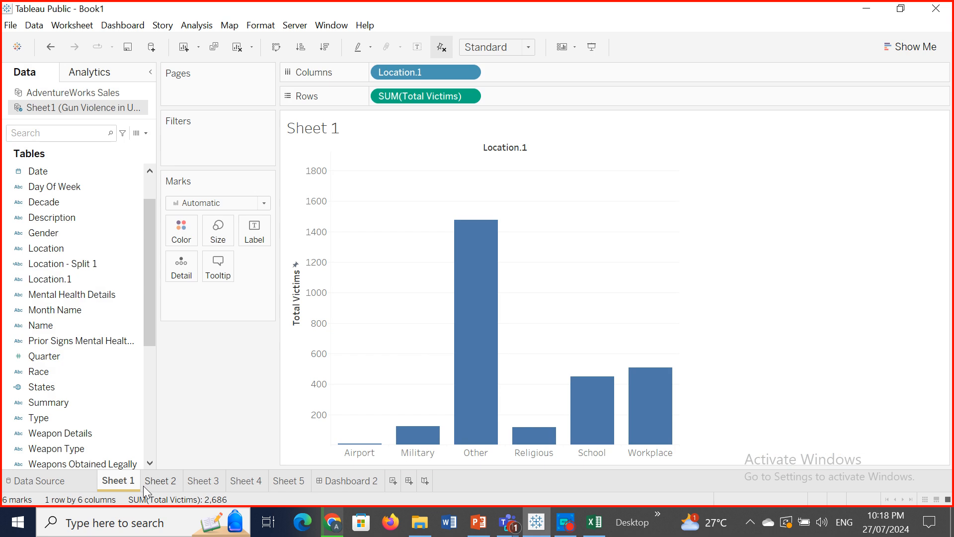
click(155, 484)
click(197, 484)
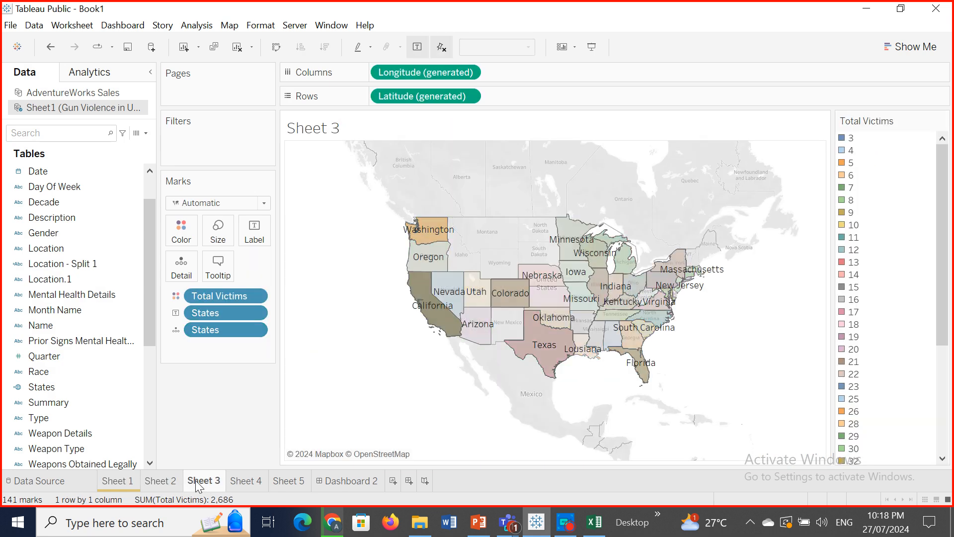
click(121, 482)
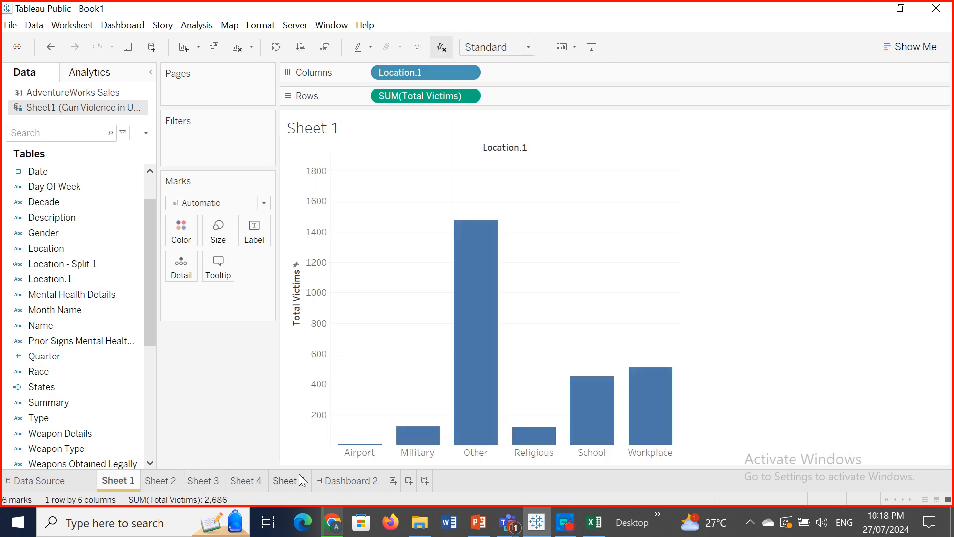
click(345, 481)
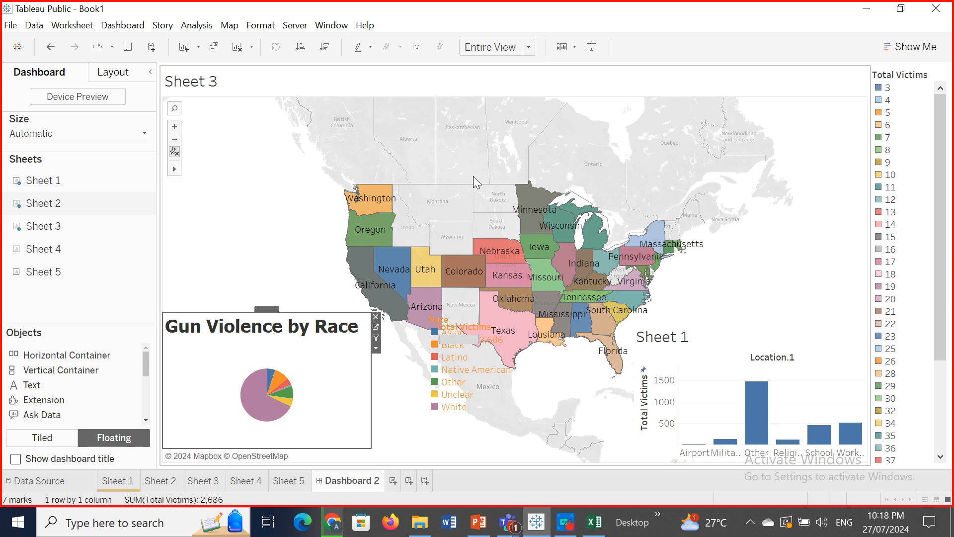
Step: View Dashboard 2 in presentation mode and return to editing
mouse_move(624, 297)
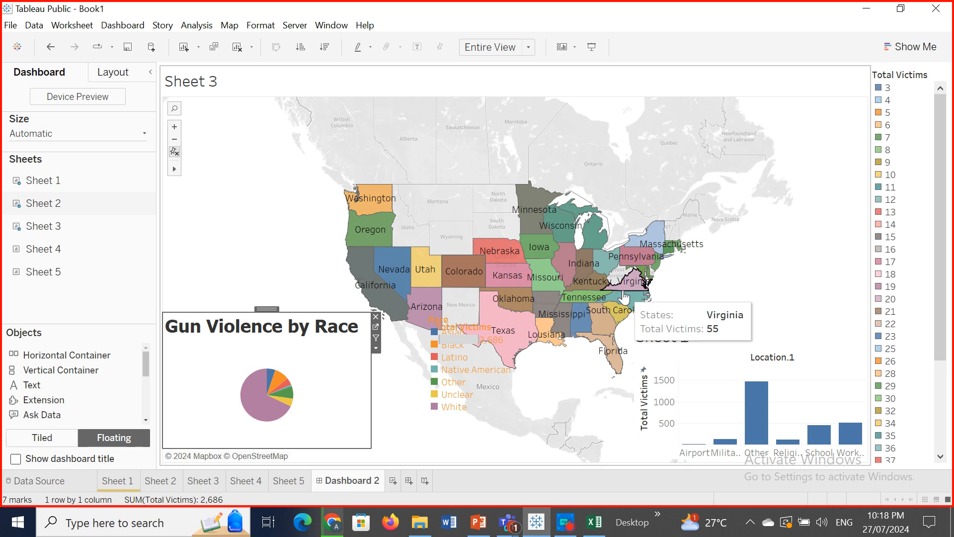
click(591, 47)
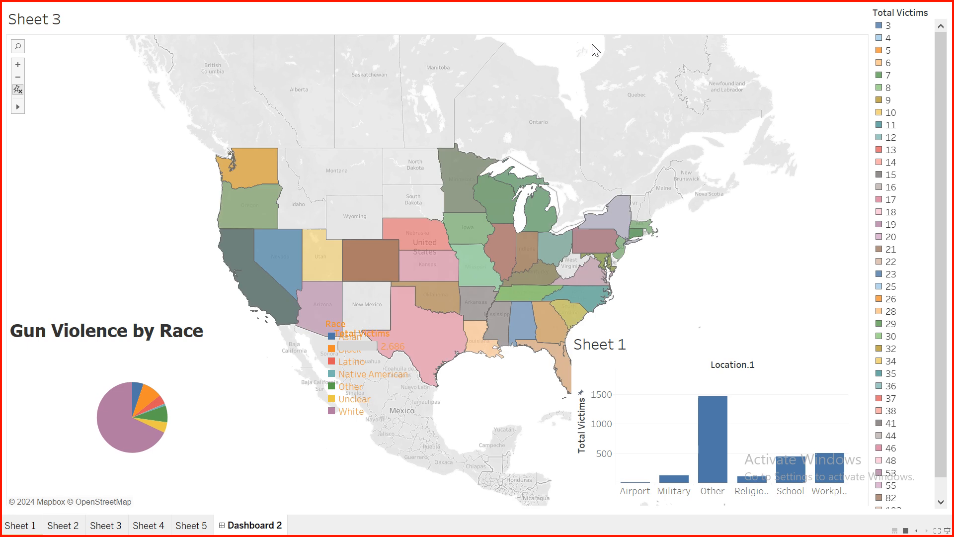
mouse_move(621, 237)
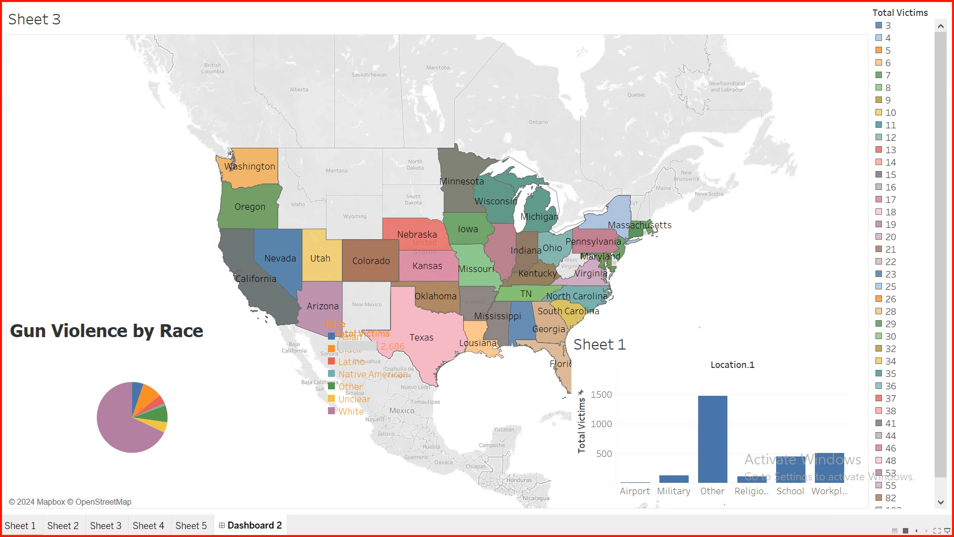
click(946, 530)
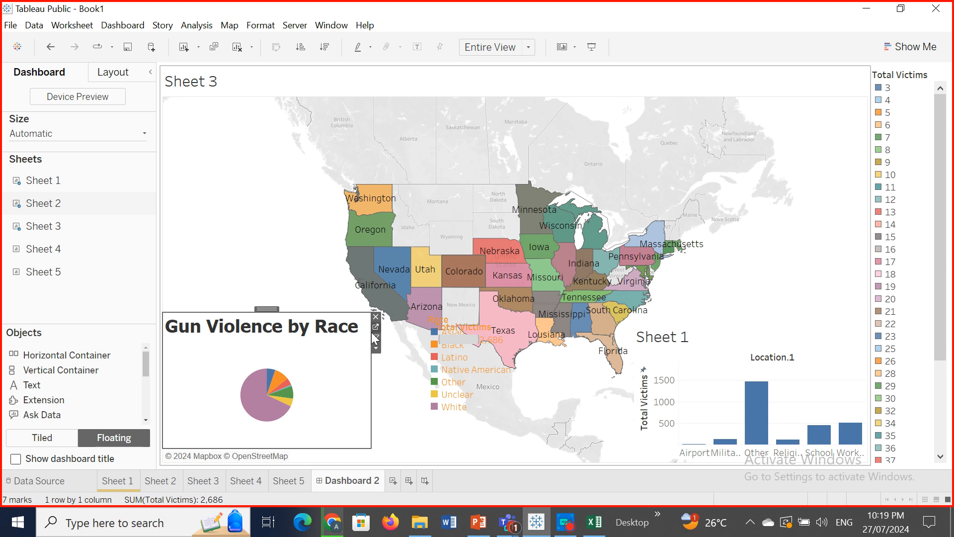
click(376, 348)
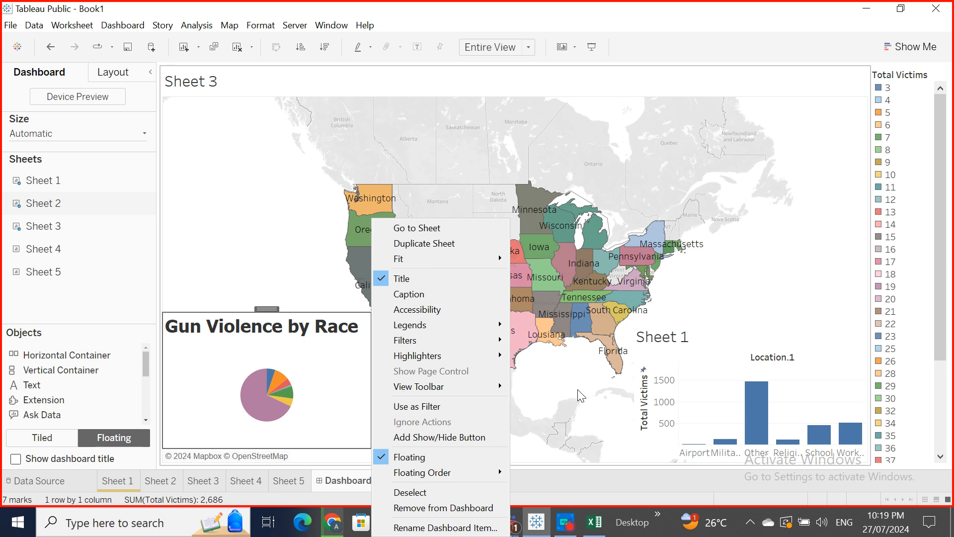
key(Escape)
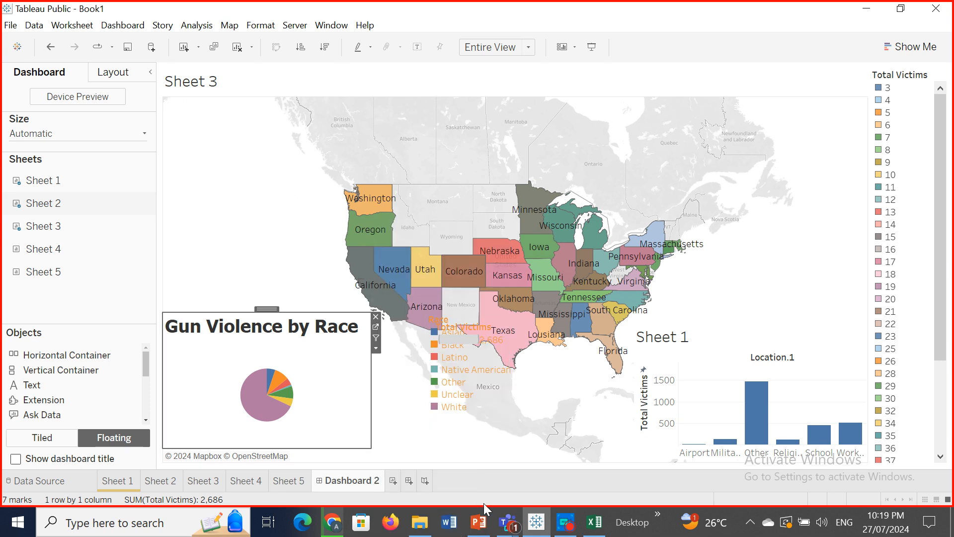
mouse_move(504, 529)
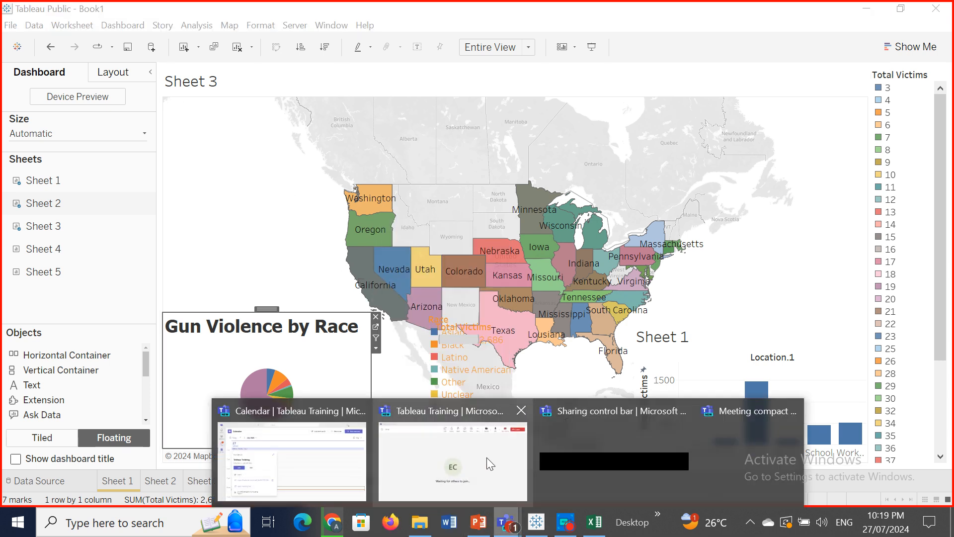
mouse_move(616, 466)
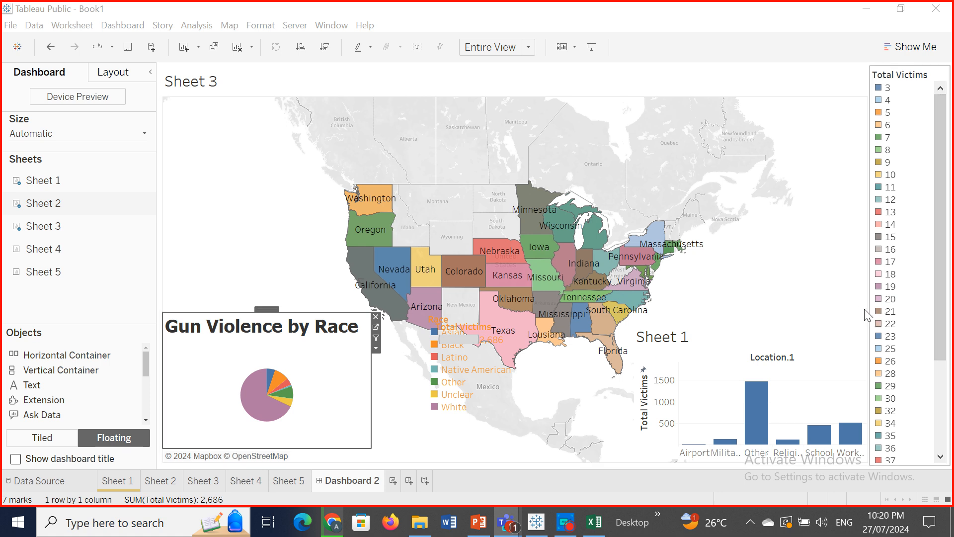
Step: Remove the floating Sheet 2 and Sheet 1 views from Dashboard 2, leaving only the tiled map
click(377, 349)
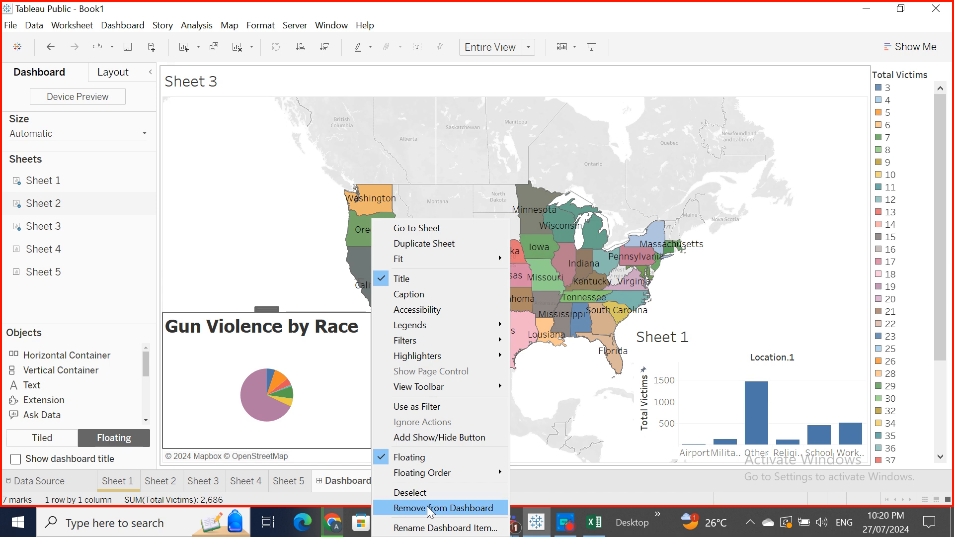
key(Escape)
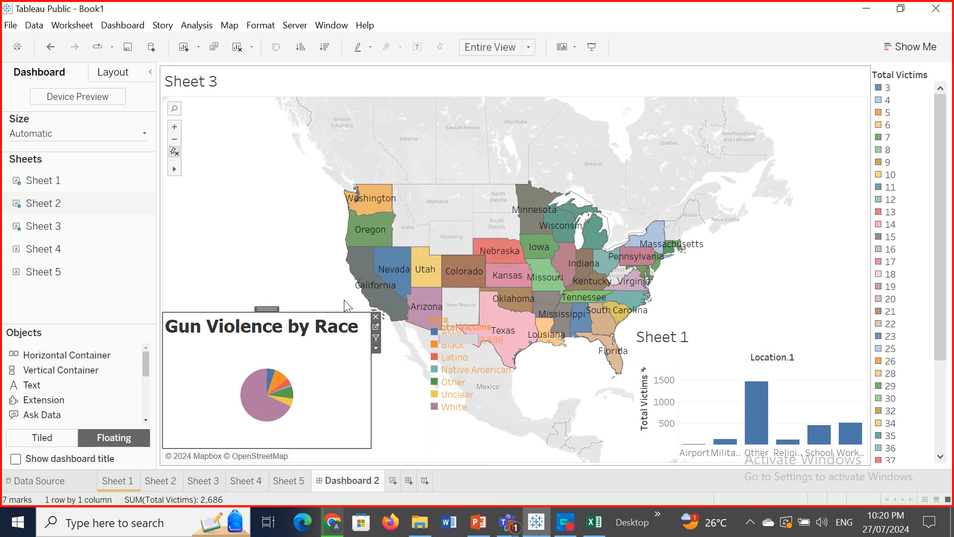
click(376, 316)
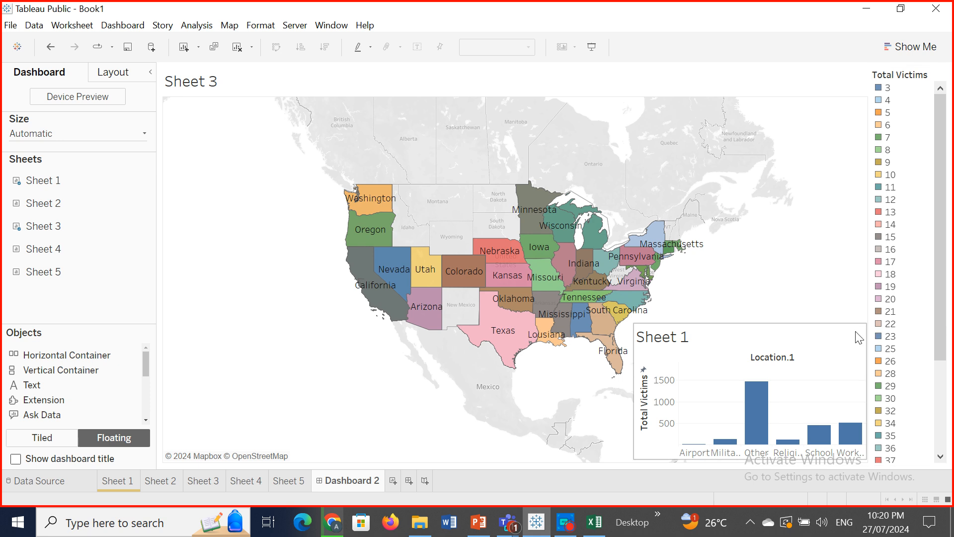
click(826, 337)
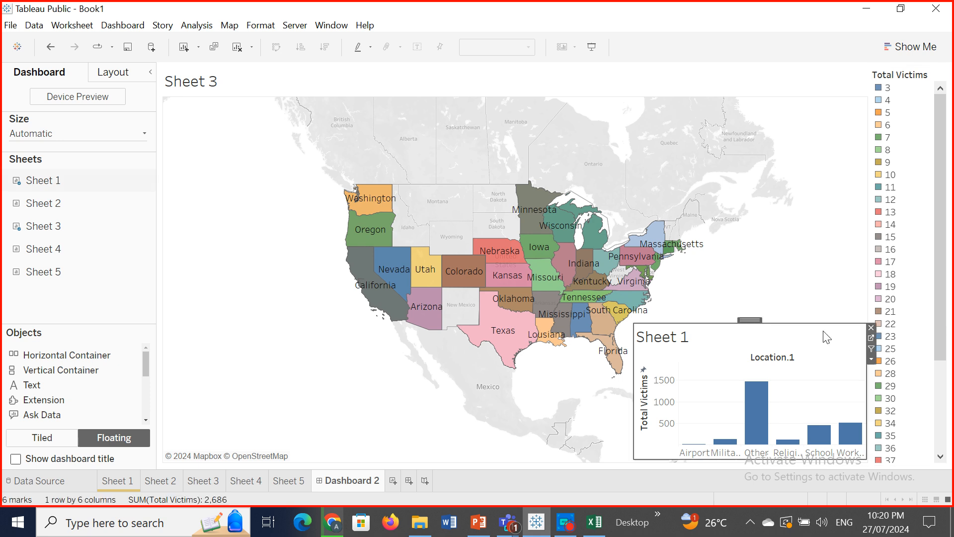
click(872, 359)
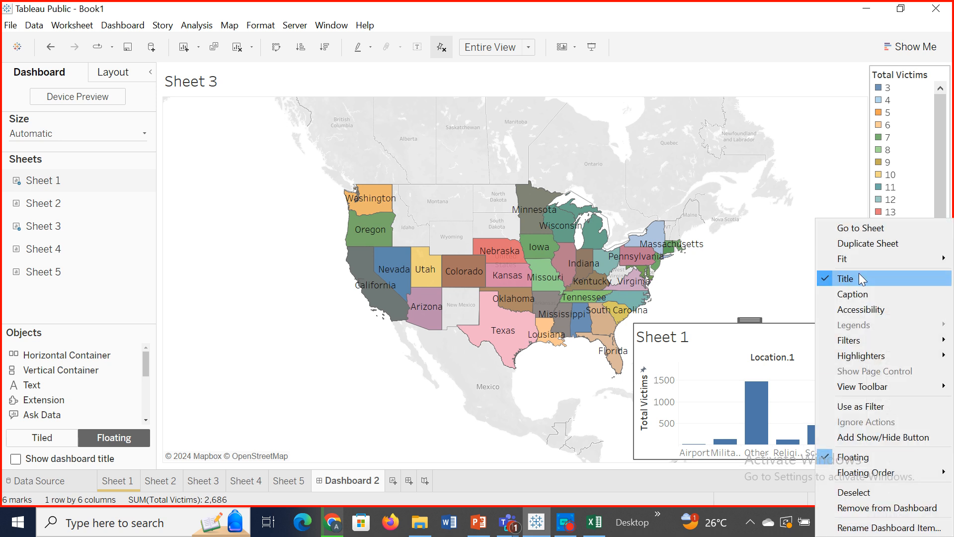
click(796, 348)
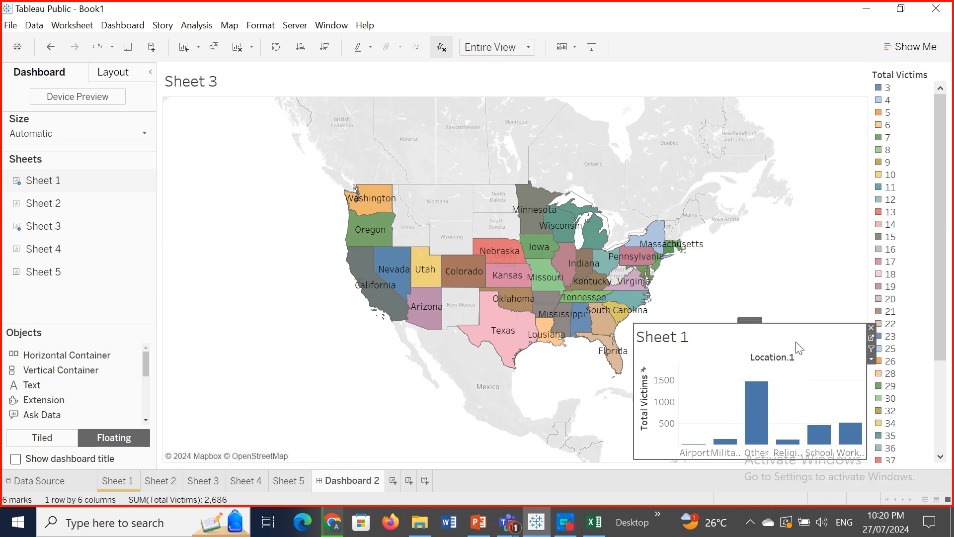
click(871, 328)
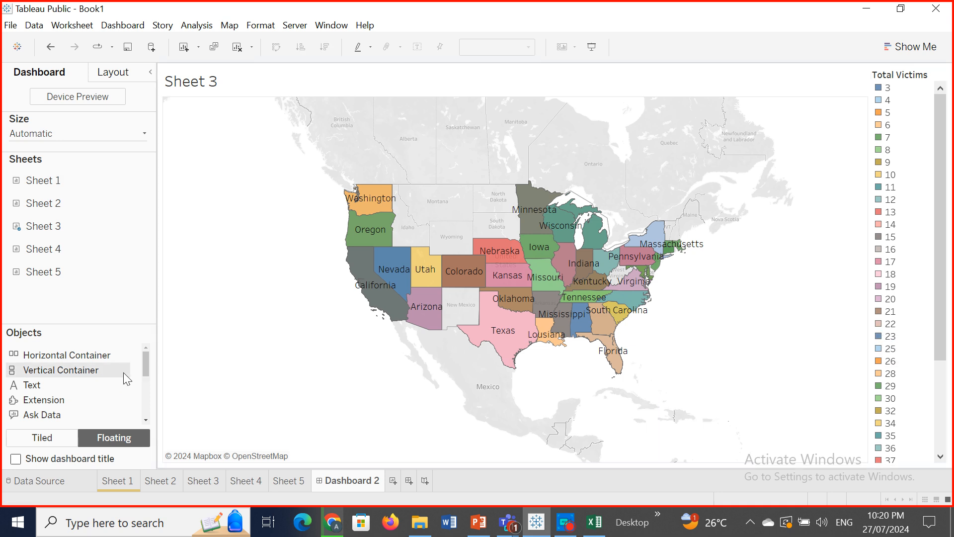
Step: Add a floating Image object over the map's lower-left corner on Dashboard 2
drag(147, 368, 147, 389)
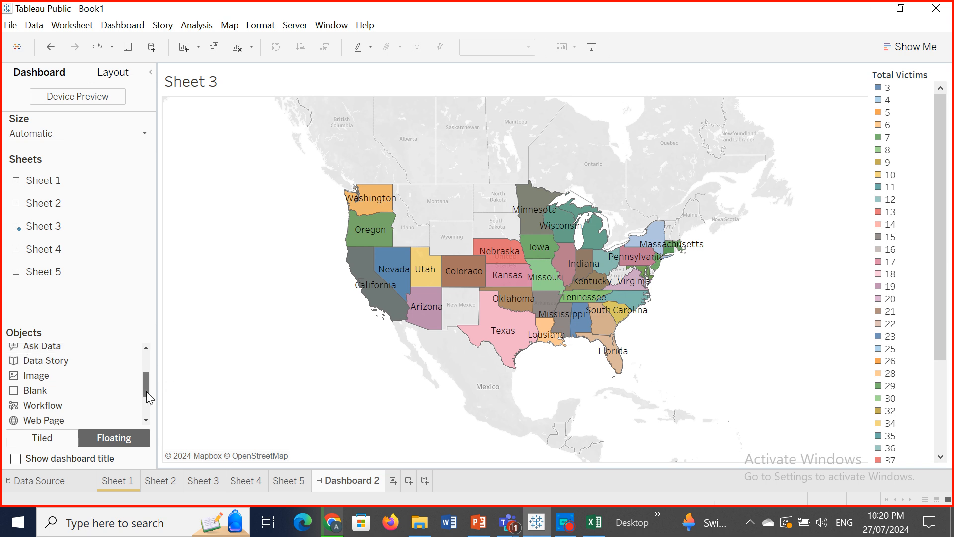
mouse_move(147, 391)
mouse_down()
mouse_move(145, 378)
mouse_move(144, 387)
mouse_up()
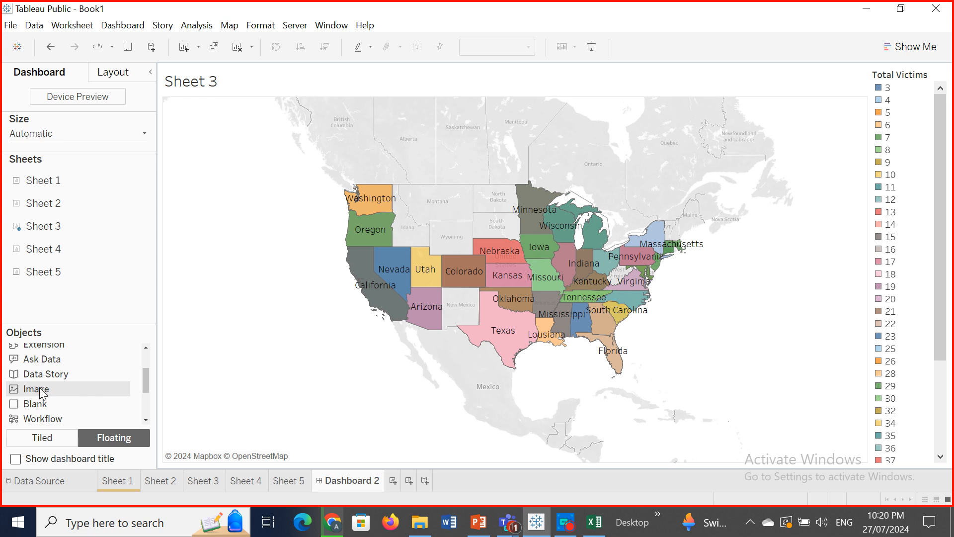
drag(40, 374, 71, 368)
drag(46, 392, 111, 442)
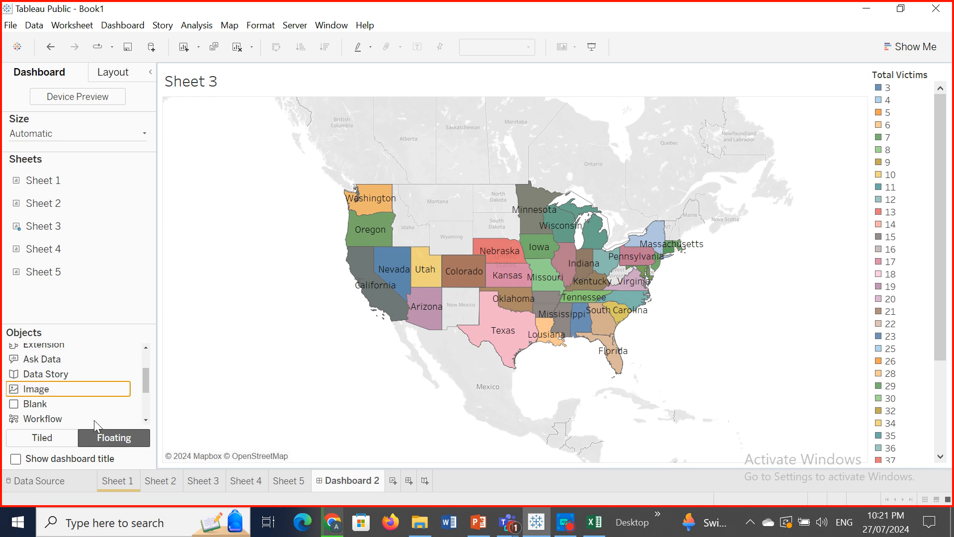
drag(114, 388, 176, 305)
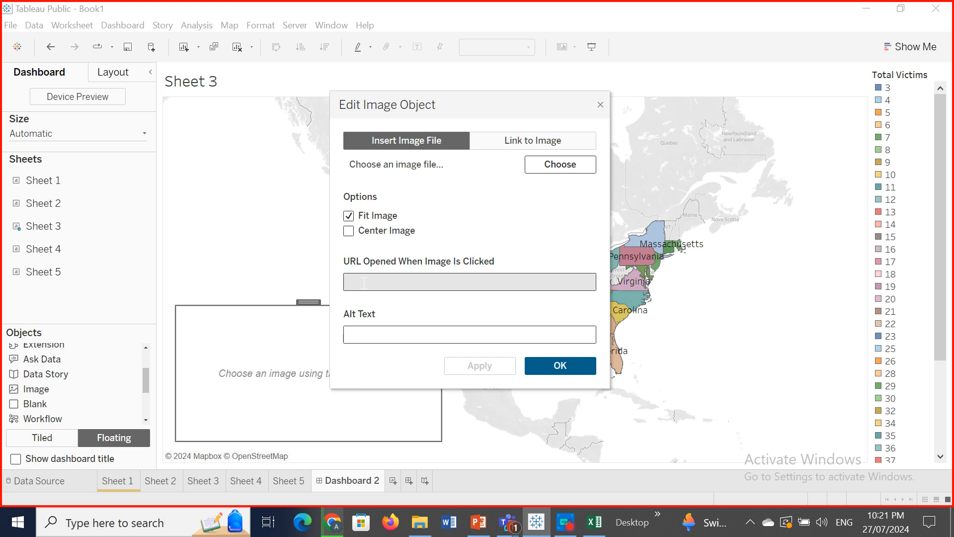
Step: Load the image file Training and consultation.PNG into the image object with Fit Image on, and confirm
click(365, 330)
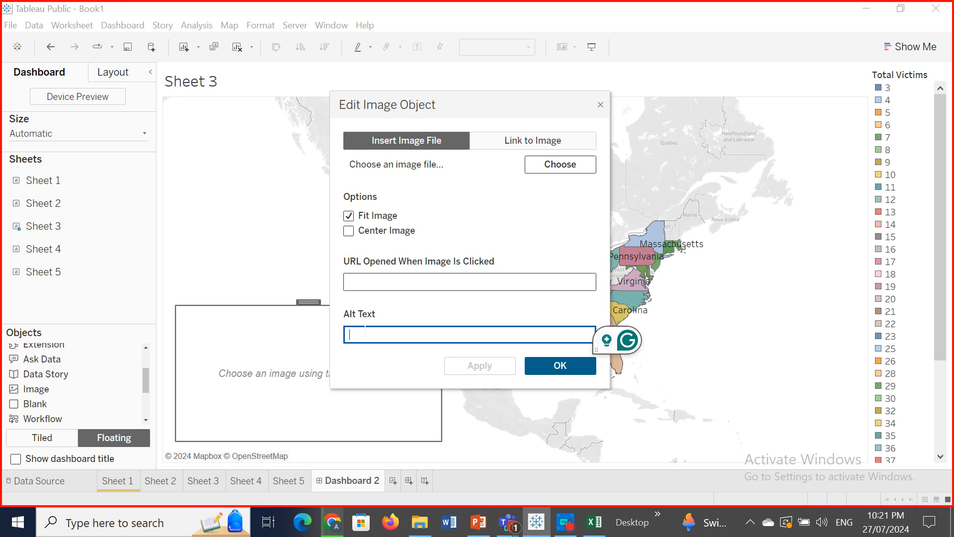
click(555, 165)
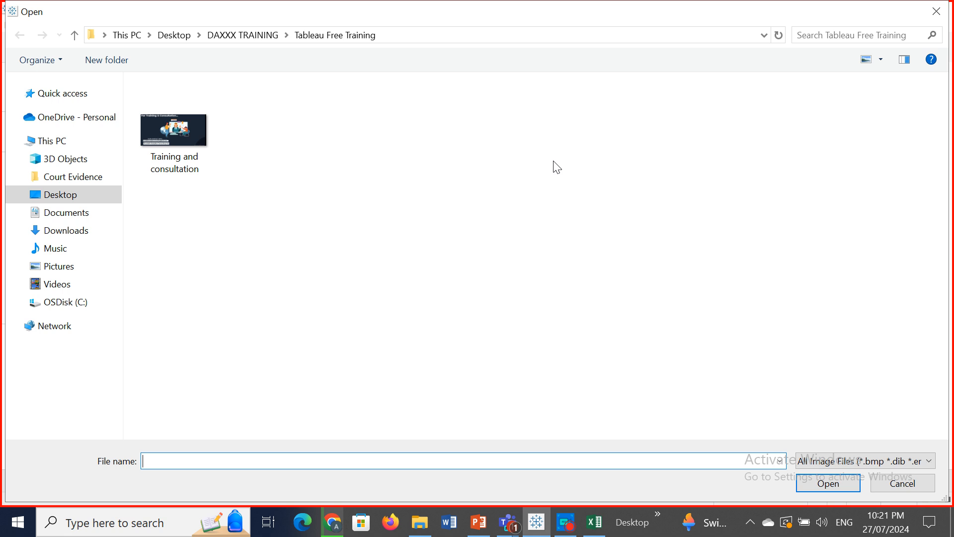
double_click(167, 137)
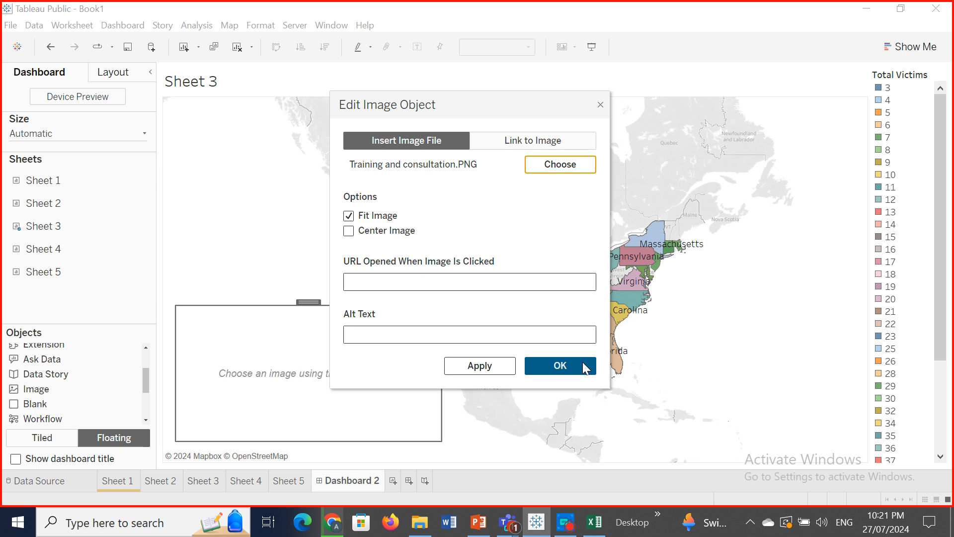
click(494, 362)
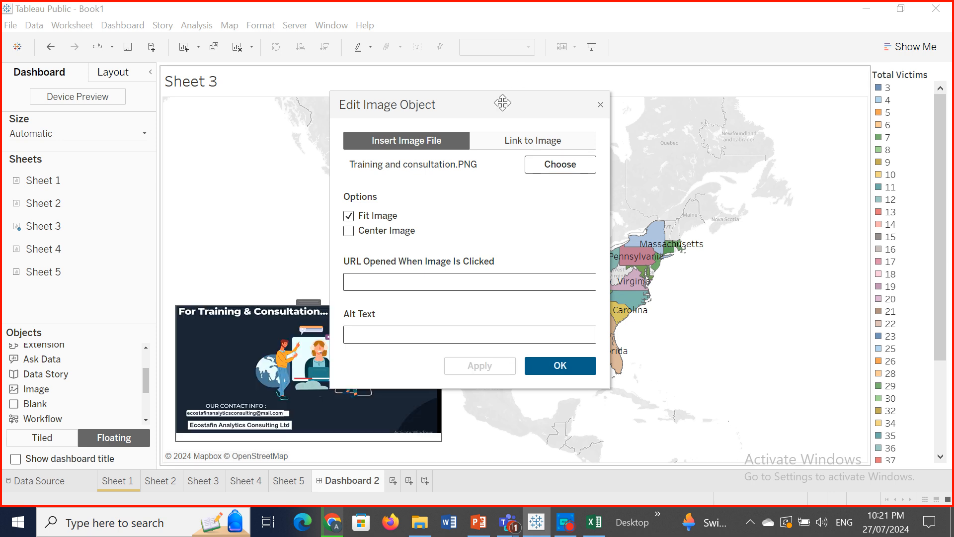
drag(502, 100, 730, 114)
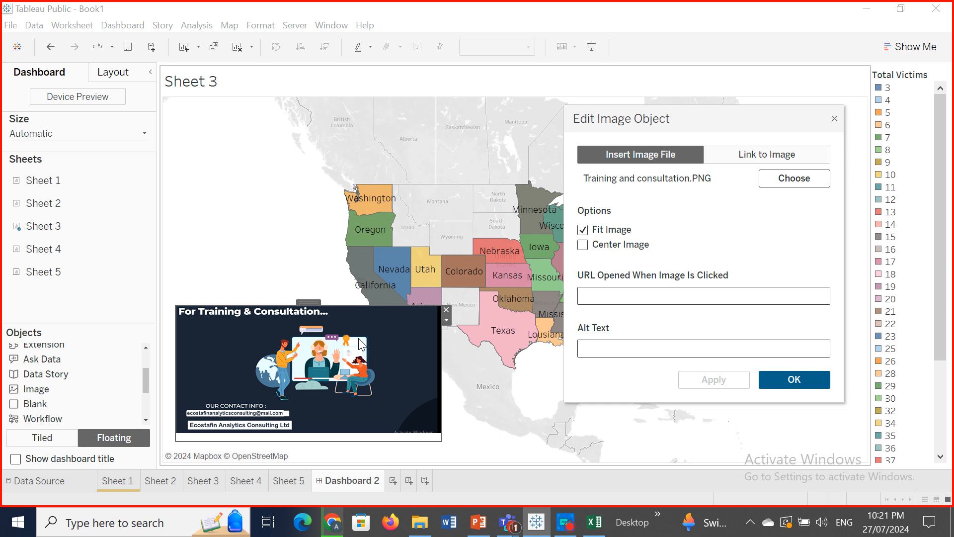
click(804, 380)
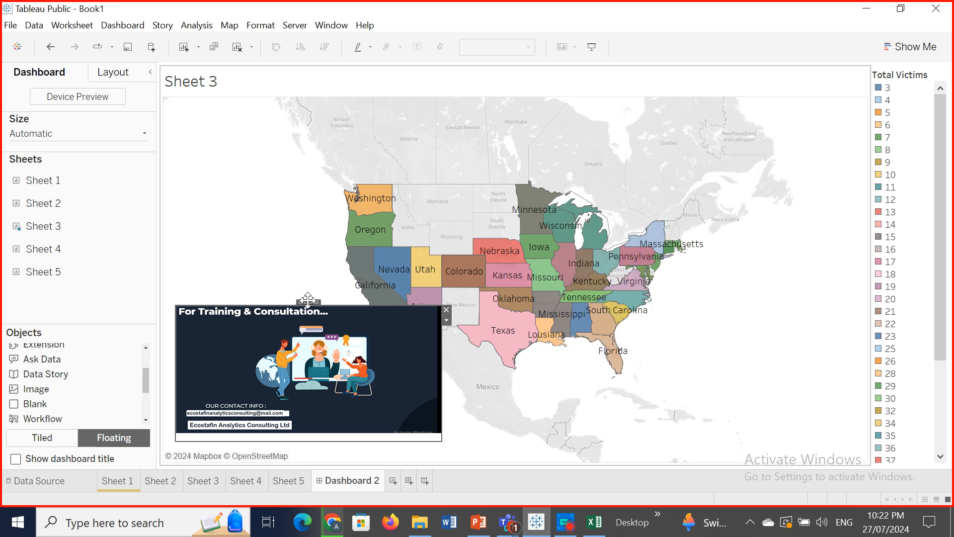
Step: Move the floating image to the map's upper-left corner, just below the Sheet 3 title, and reduce its width and height
drag(308, 301, 296, 88)
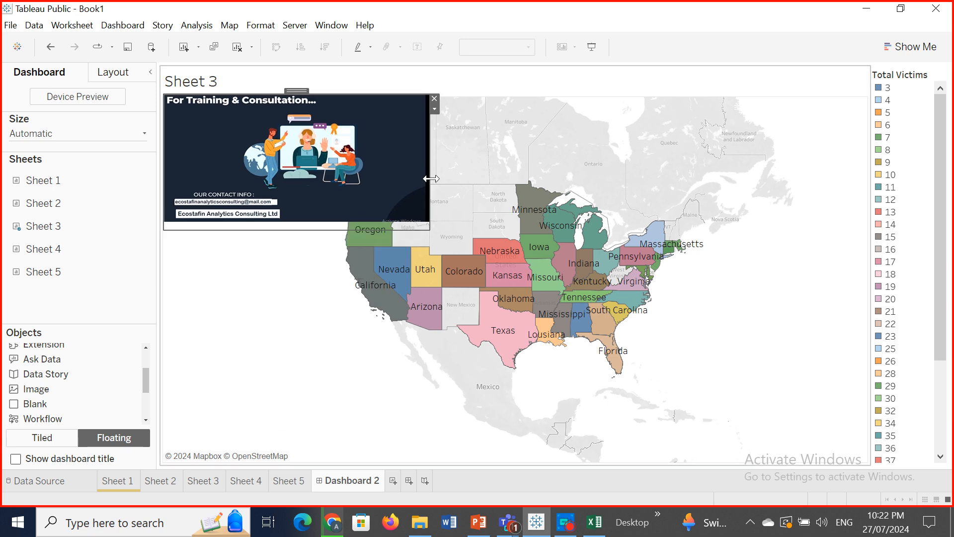
drag(428, 176, 288, 155)
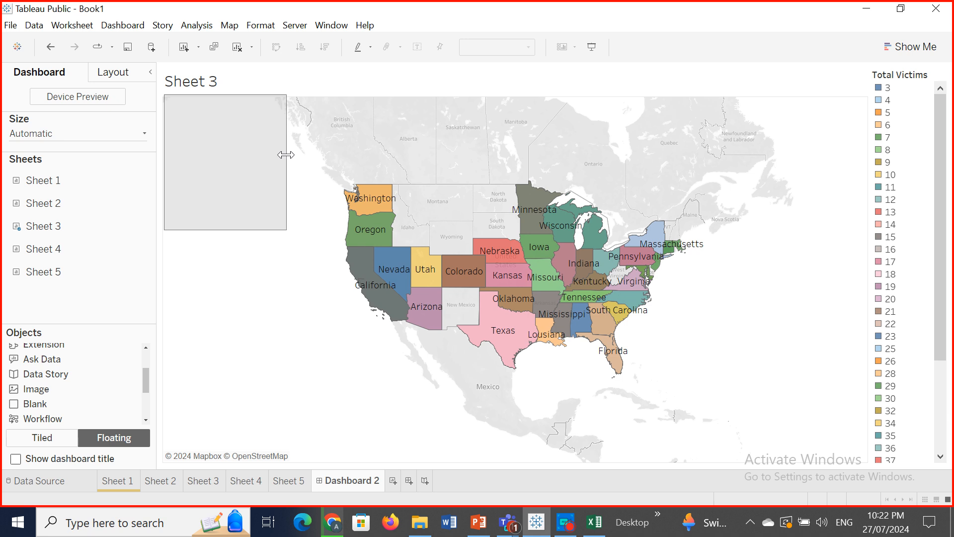
drag(218, 228, 209, 148)
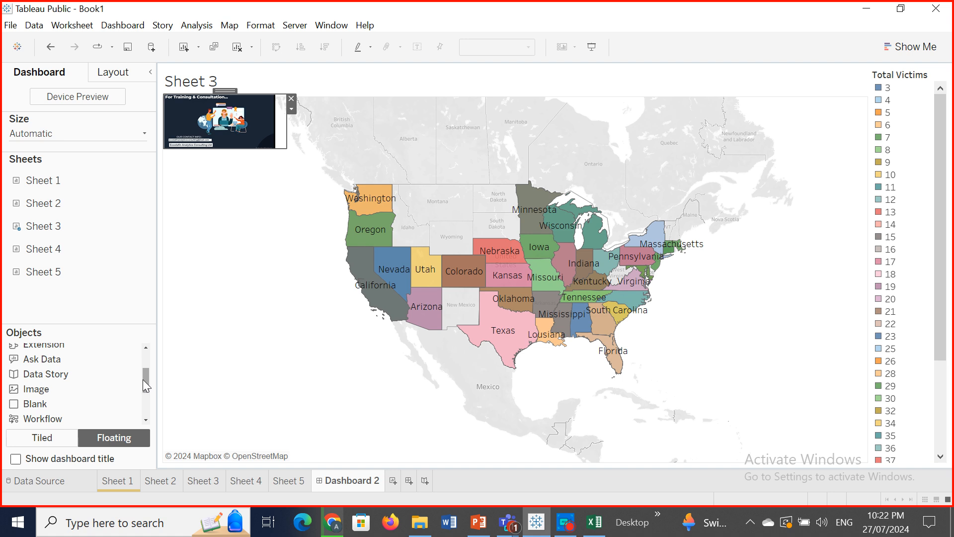
drag(143, 380, 147, 411)
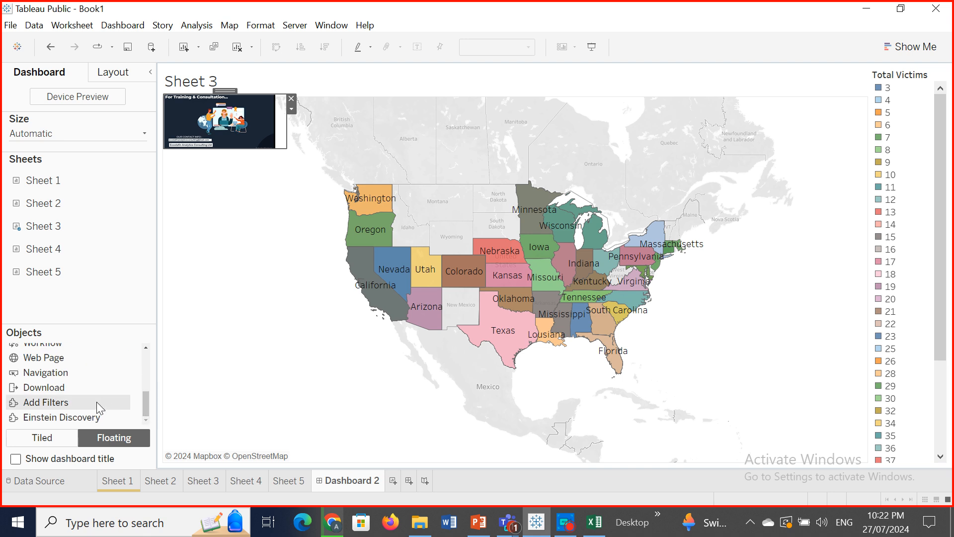
click(507, 521)
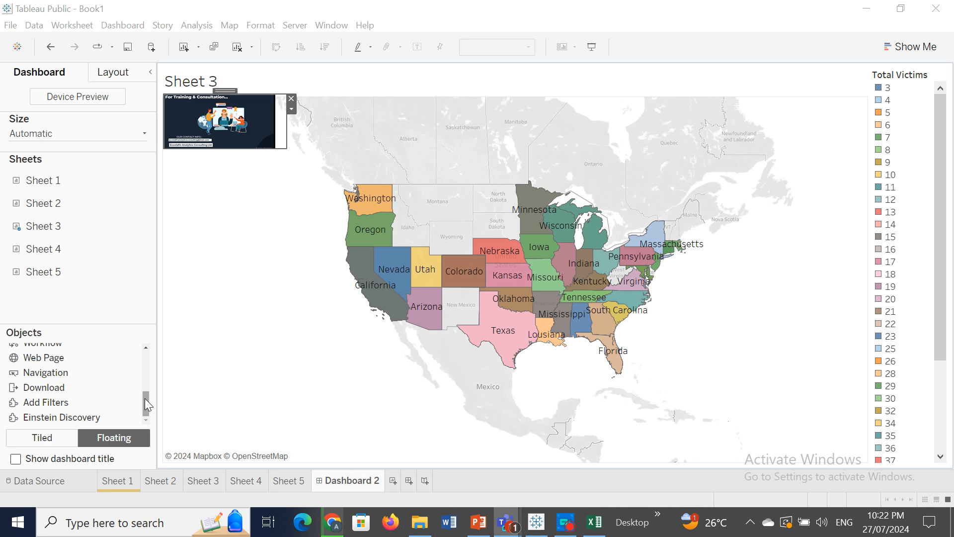
drag(145, 399, 145, 380)
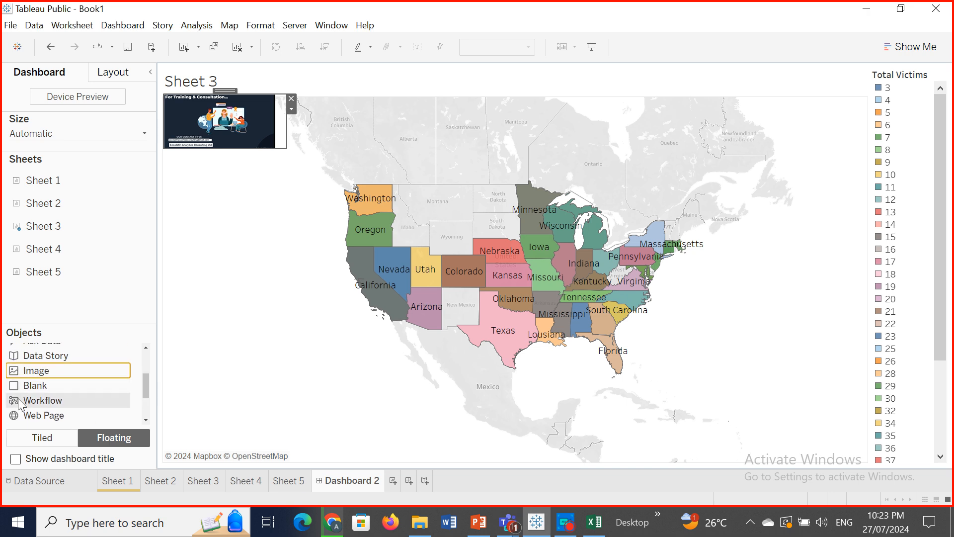
click(51, 415)
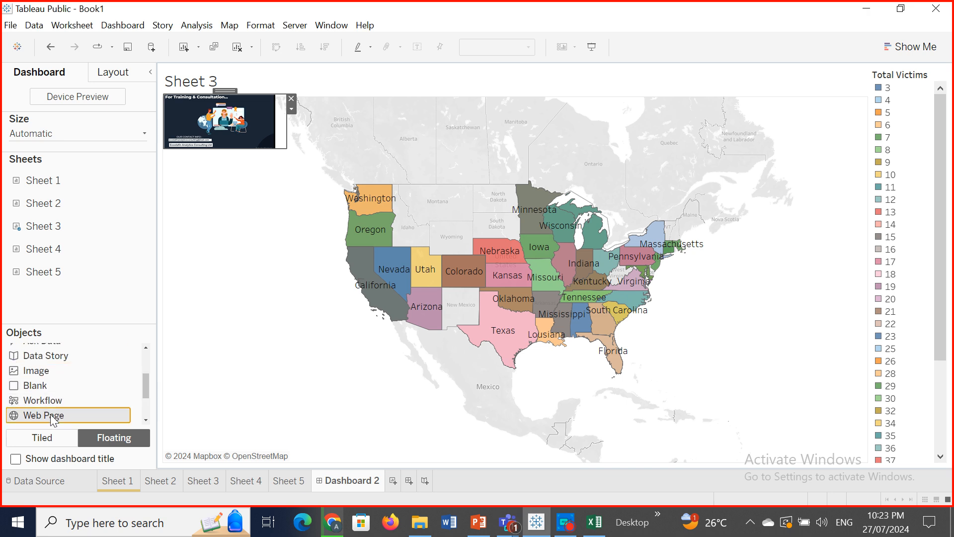
drag(51, 416, 177, 308)
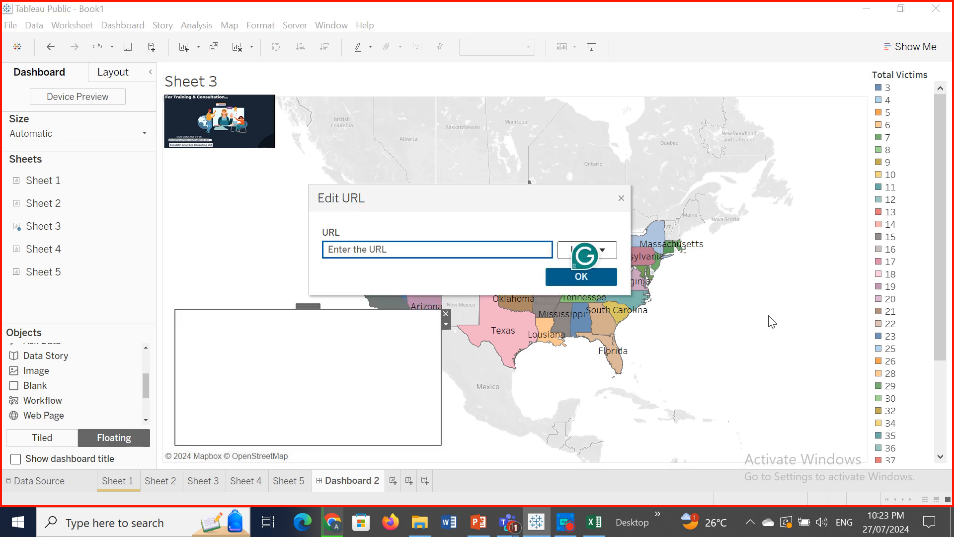
click(866, 414)
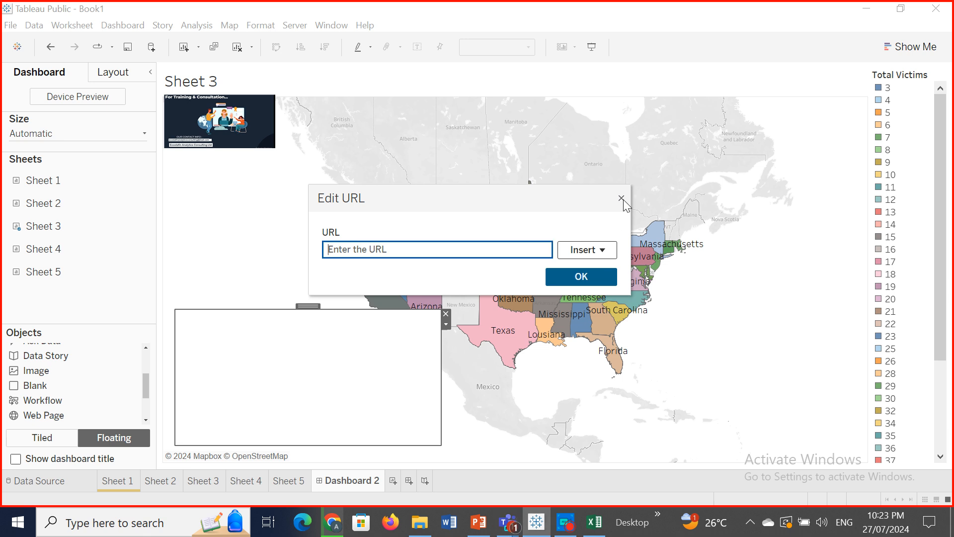
click(621, 198)
click(446, 314)
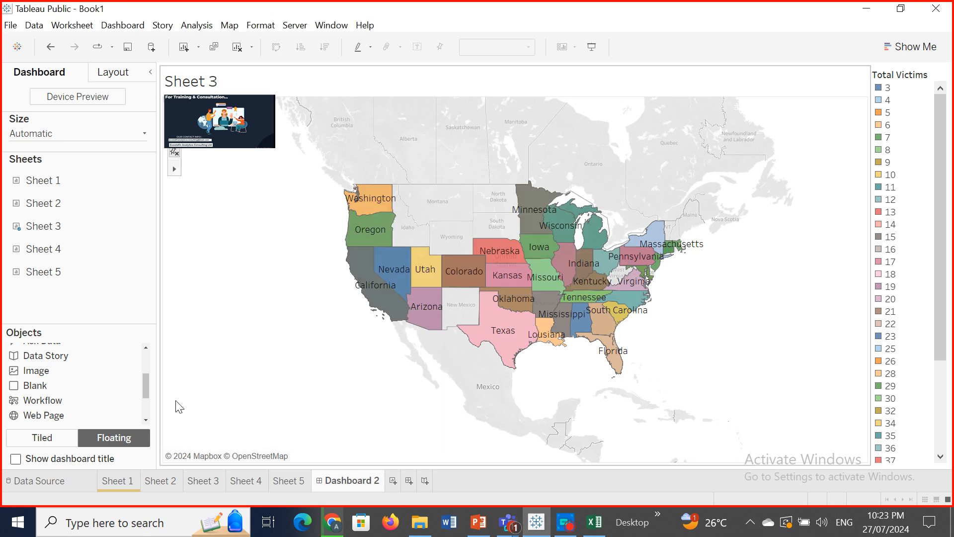
Step: Add a tiled Web Page object below the map and switch to Chrome to find a URL for it
click(35, 440)
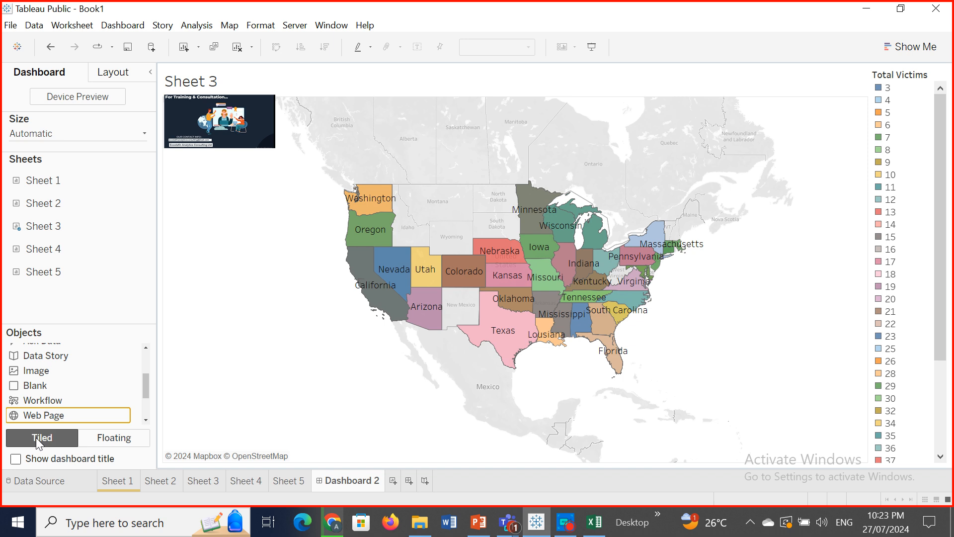
drag(43, 420, 401, 373)
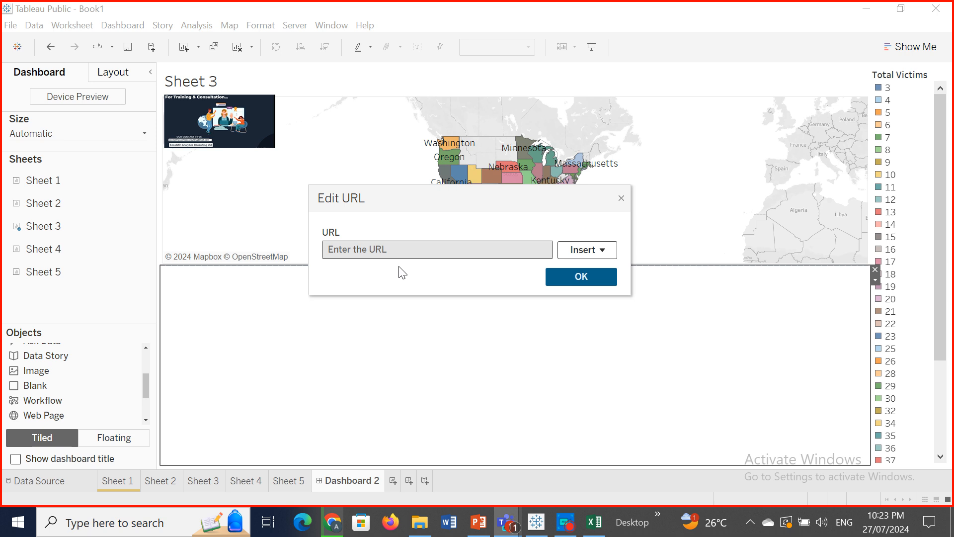
mouse_move(338, 524)
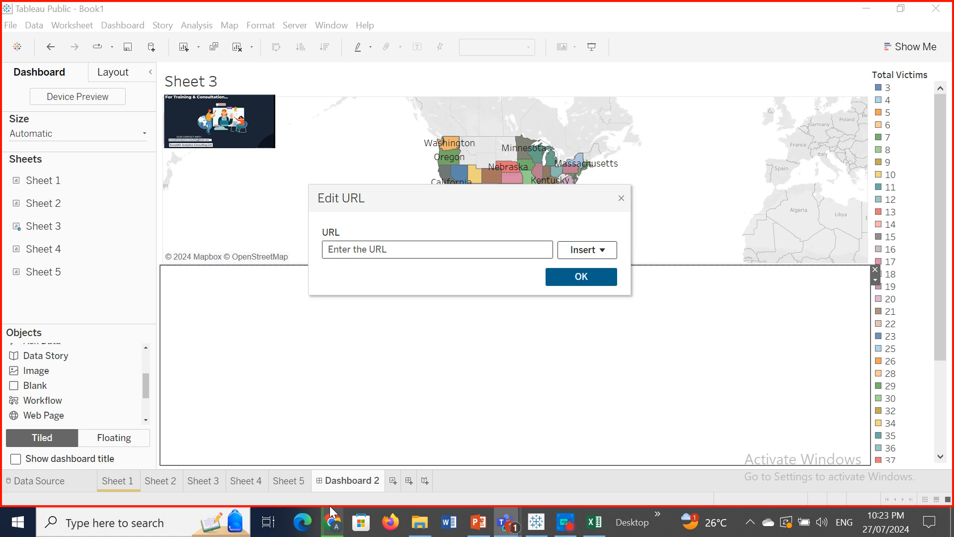
click(333, 523)
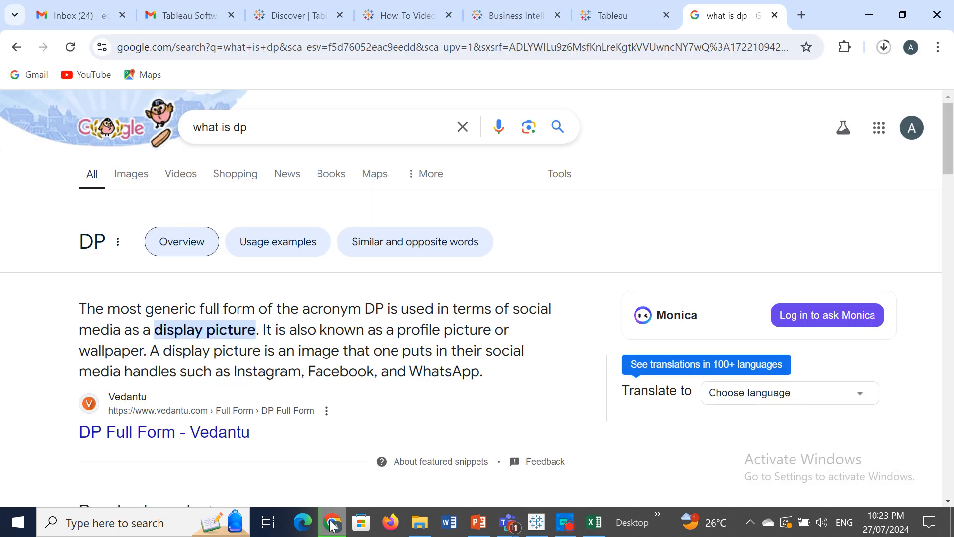